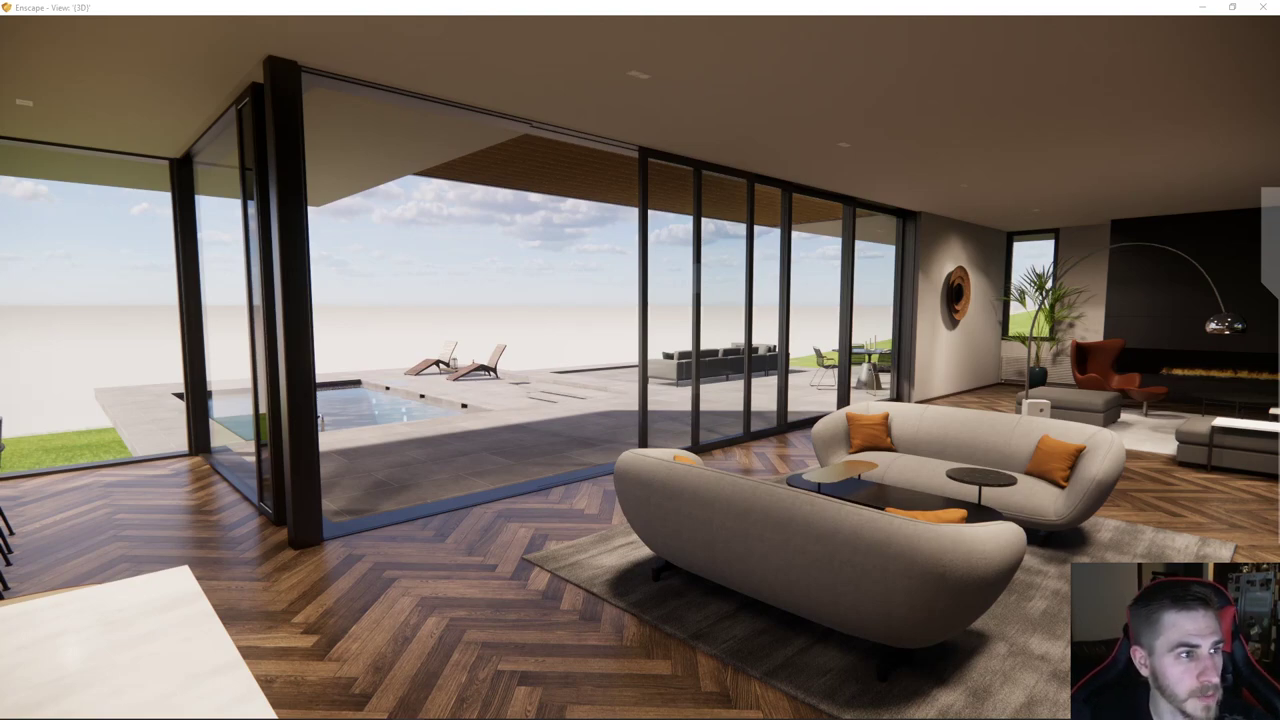
- Open the visual settings and reset all current settings to their default values
{"action": "left_click_drag", "start_coordinate": [0, 410], "coordinate": [324, 169]}
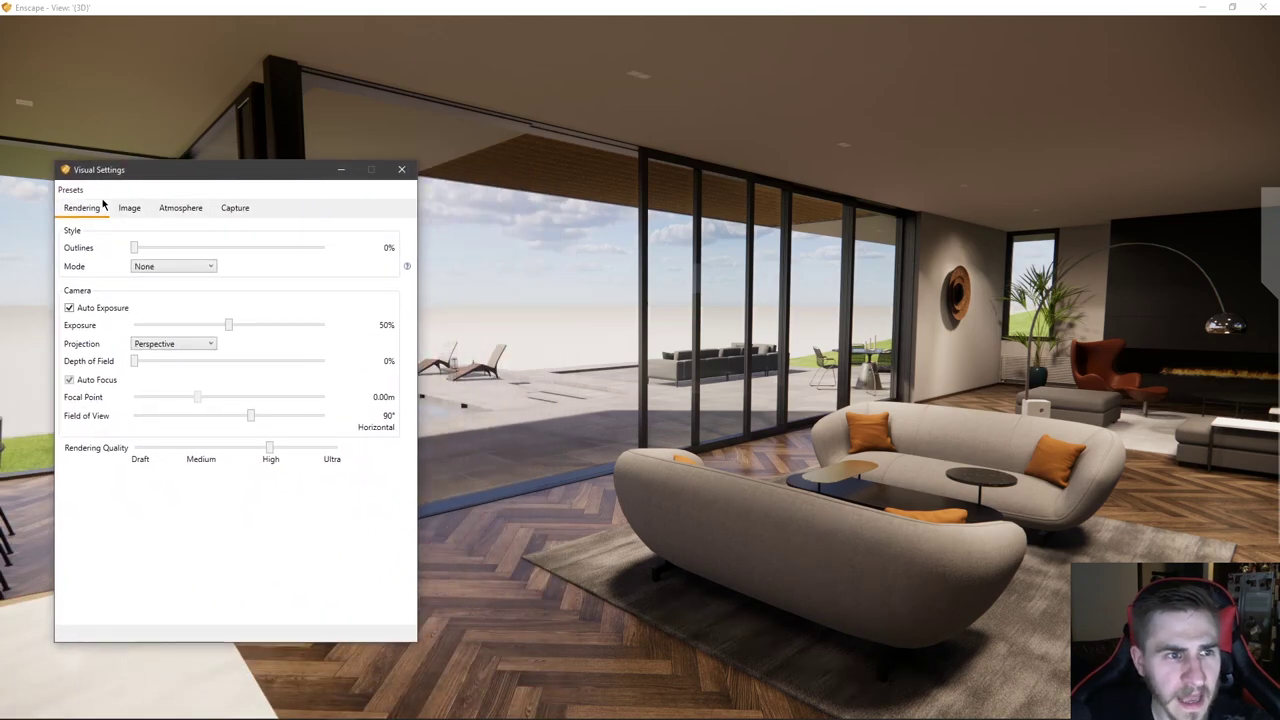
{"action": "left_click", "coordinate": [72, 189]}
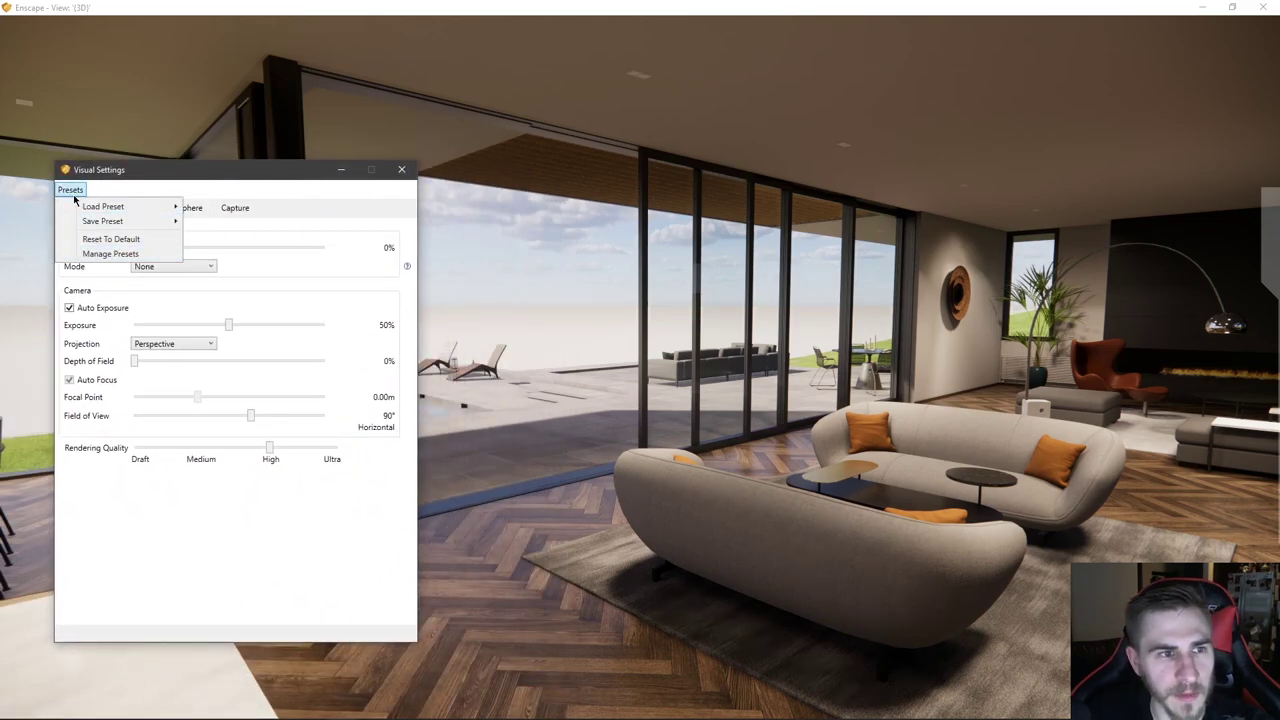
{"action": "left_click", "coordinate": [100, 239]}
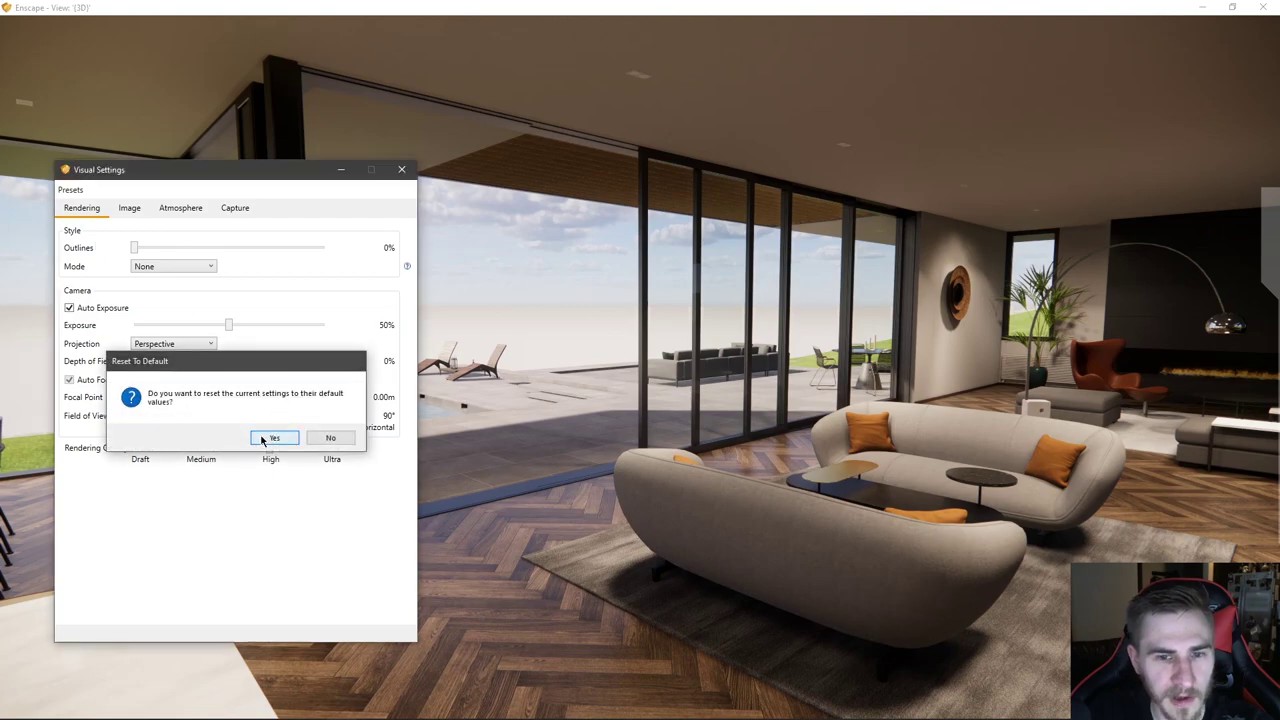
{"action": "left_click", "coordinate": [268, 437]}
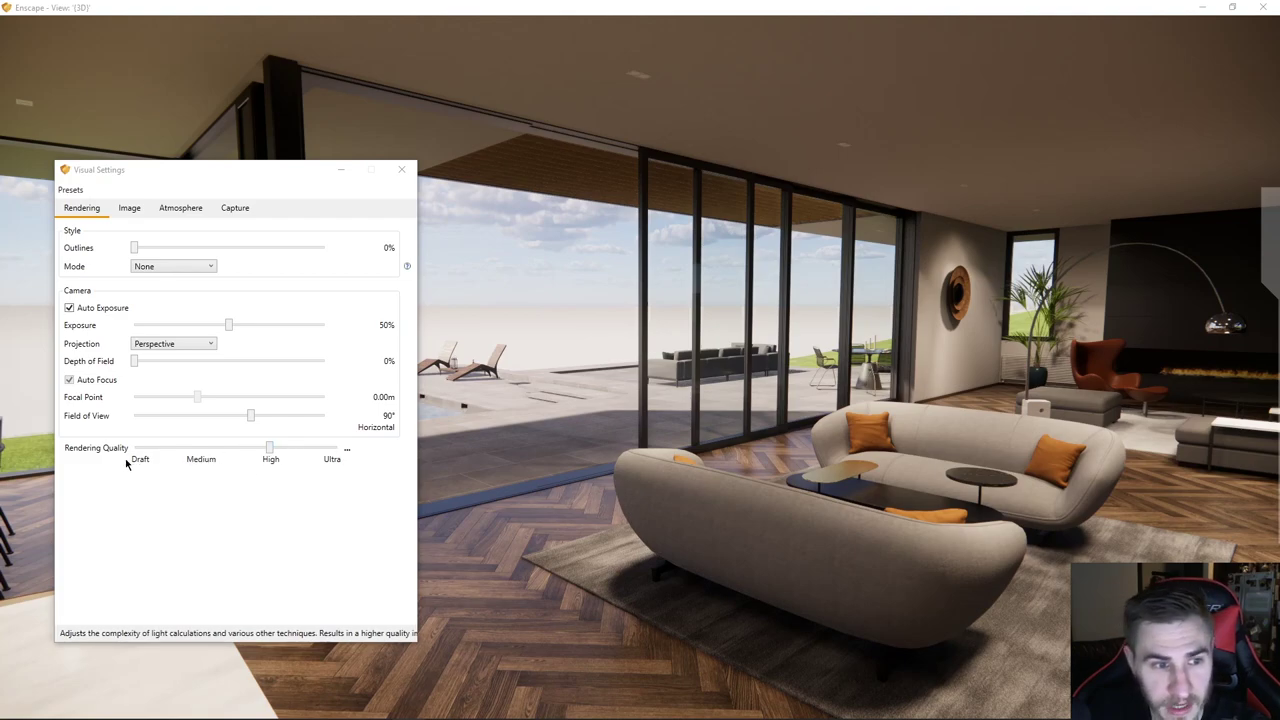
- Lower the rendering quality to Draft and move the settings window out of the way to examine the living room scene
{"action": "left_click", "coordinate": [270, 448]}
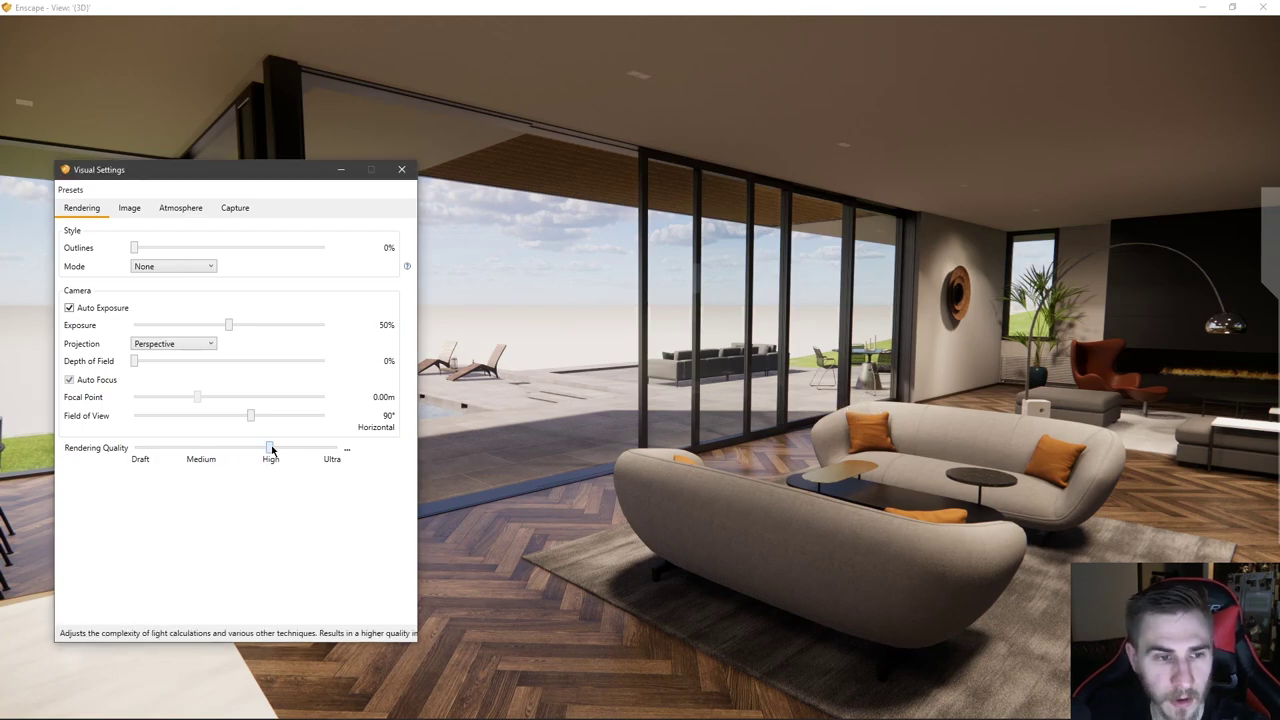
{"action": "left_click_drag", "start_coordinate": [270, 448], "coordinate": [137, 448]}
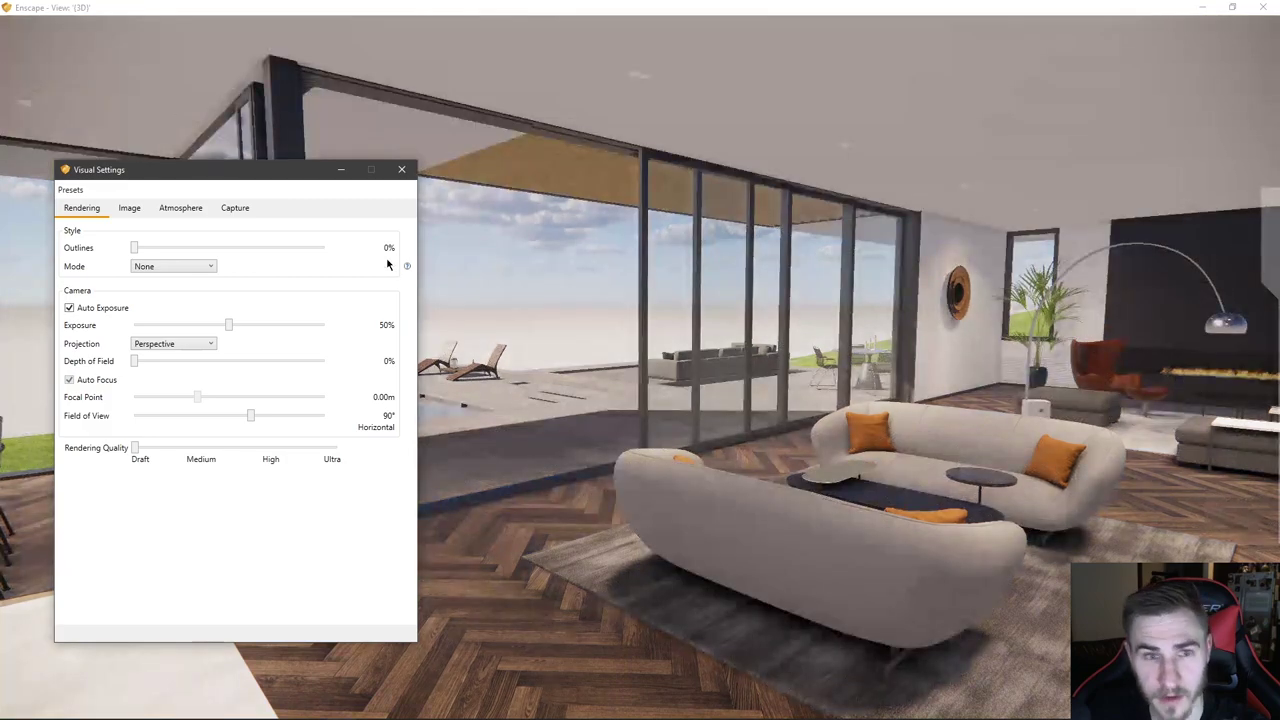
{"action": "left_click_drag", "start_coordinate": [286, 177], "coordinate": [304, 598]}
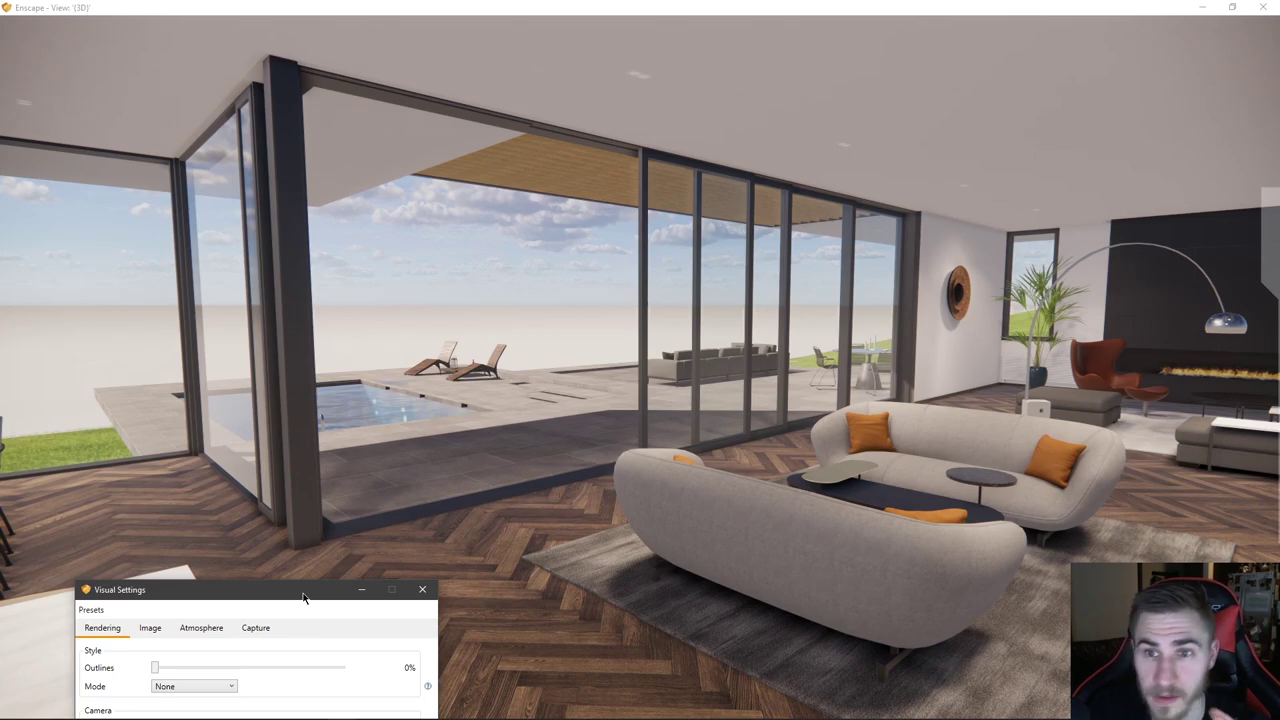
{"action": "left_click_drag", "start_coordinate": [304, 598], "coordinate": [305, 599]}
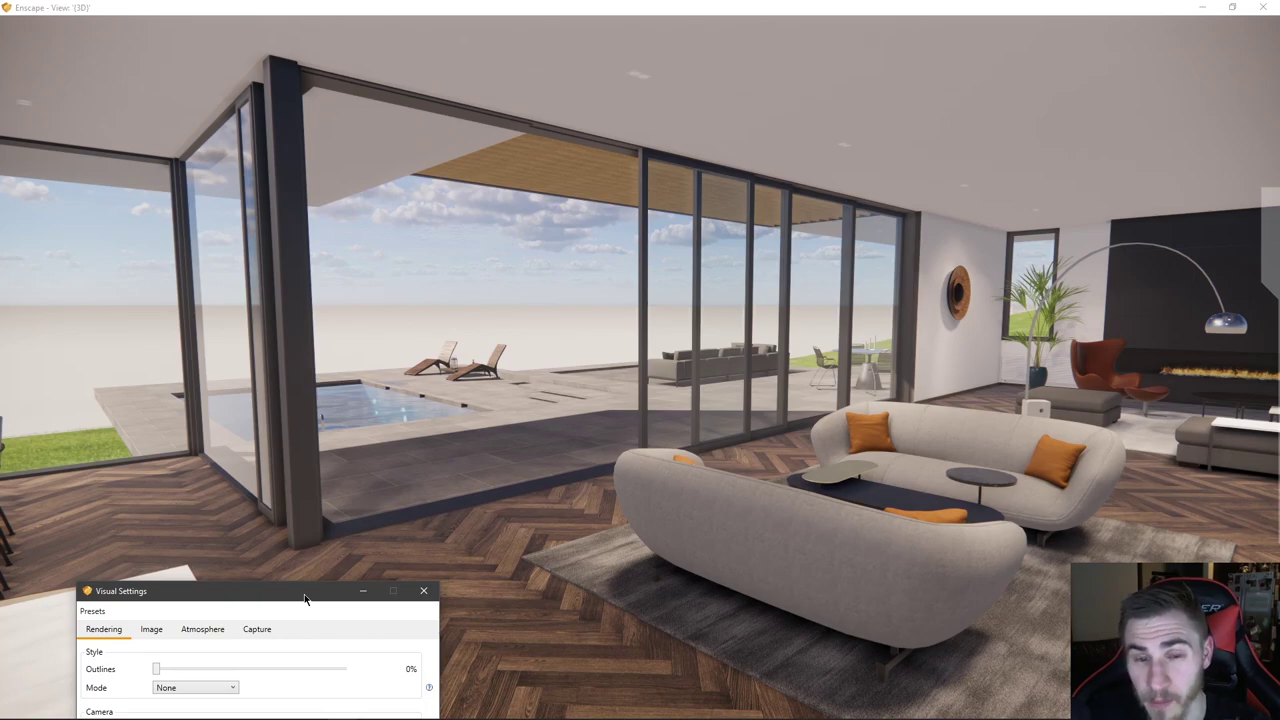
{"action": "left_click_drag", "start_coordinate": [305, 599], "coordinate": [303, 599]}
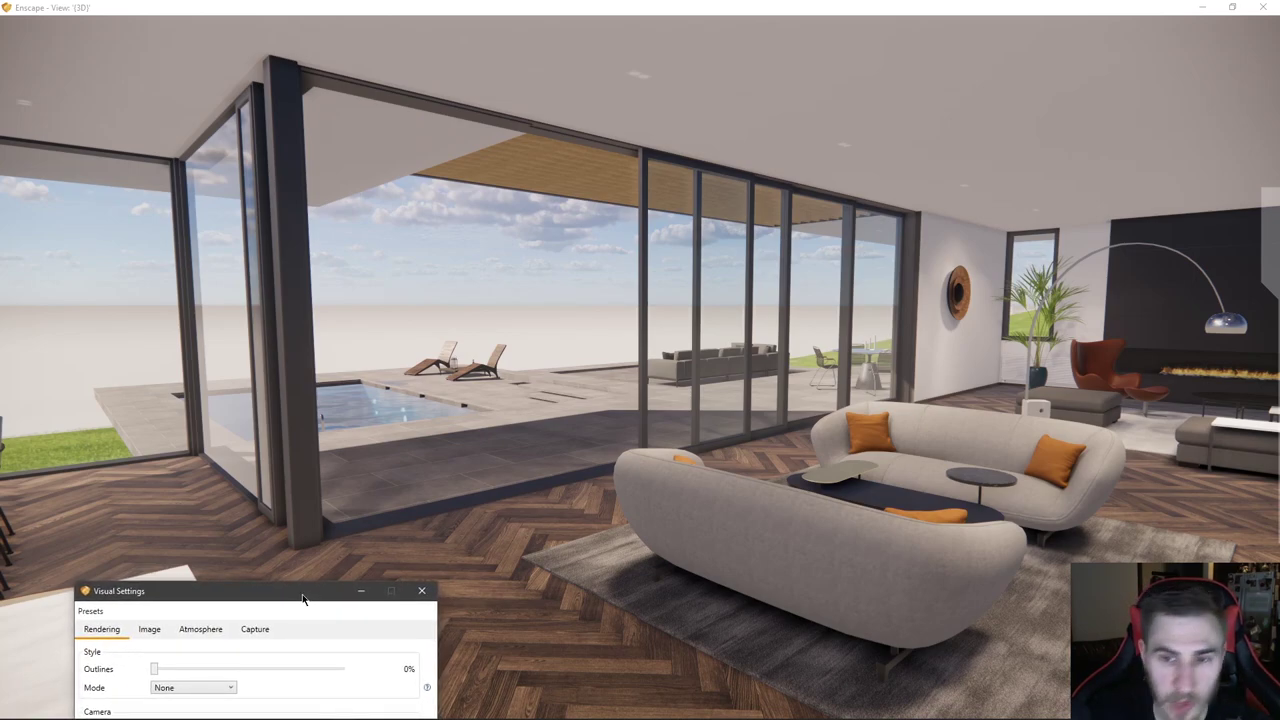
{"action": "left_click_drag", "start_coordinate": [304, 598], "coordinate": [304, 603]}
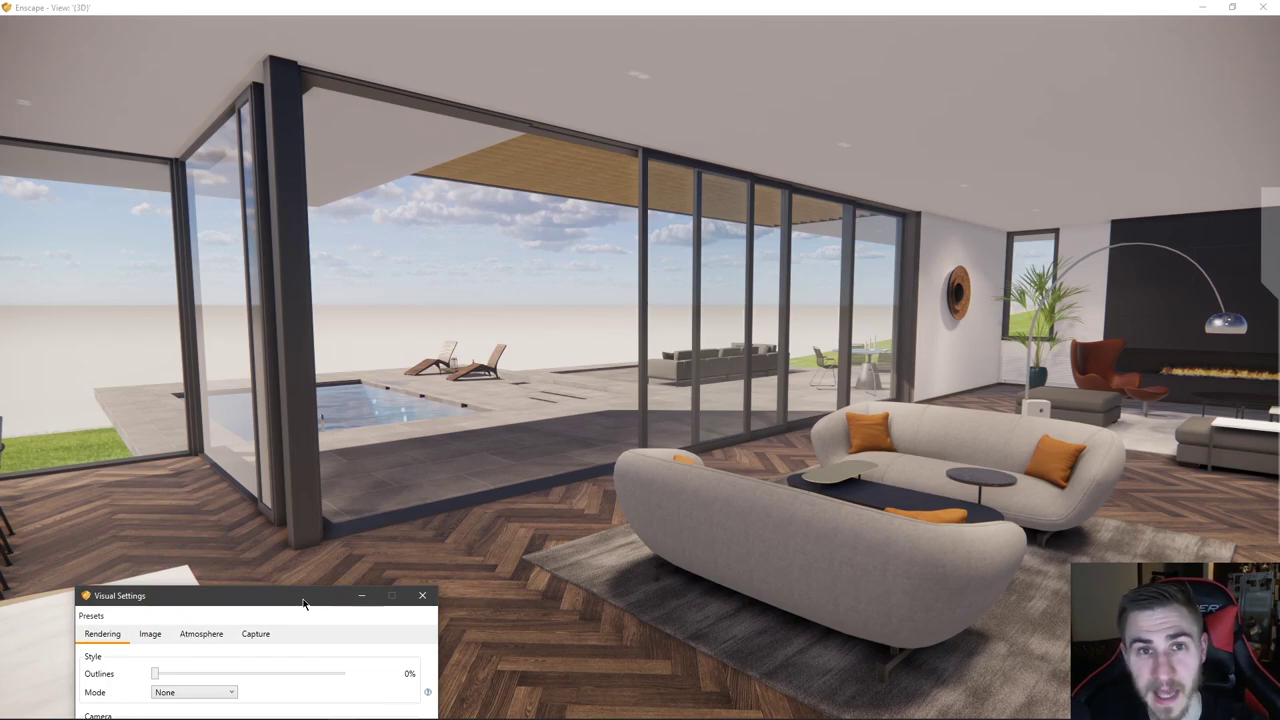
{"action": "left_click_drag", "start_coordinate": [304, 603], "coordinate": [306, 236]}
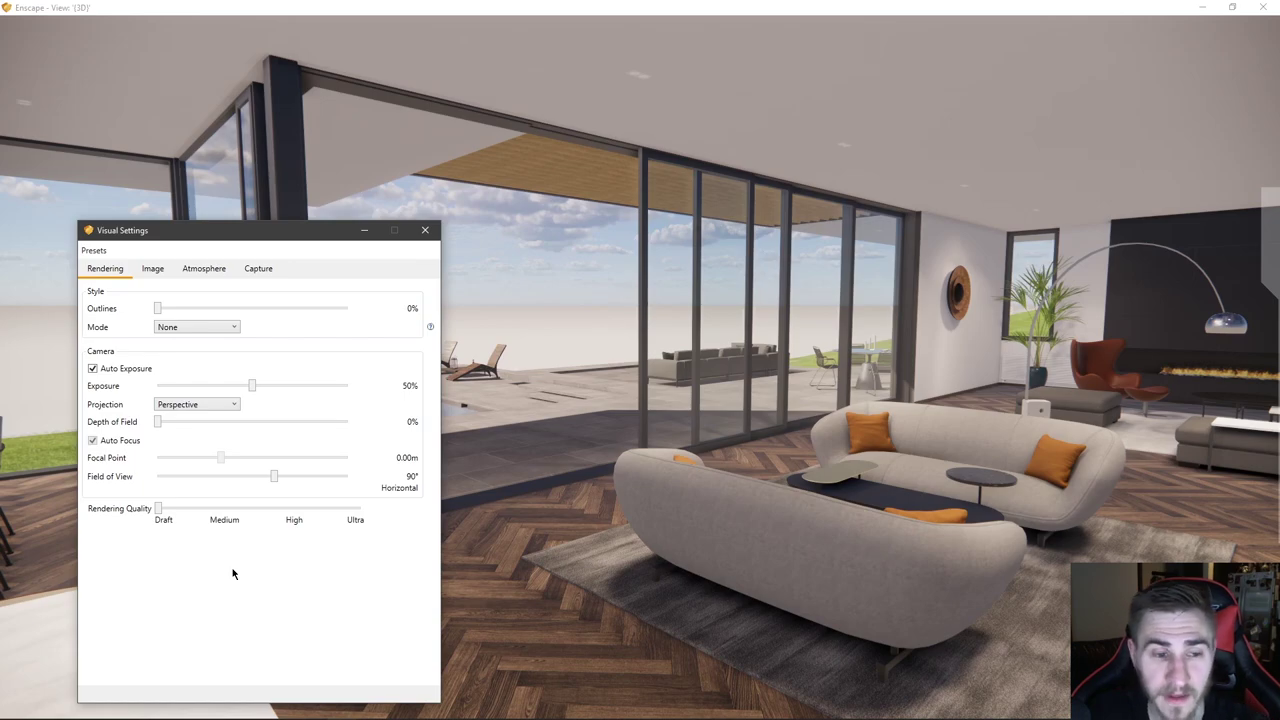
- Raise the rendering quality through Medium and High to Ultra, and shift the settings window clear of the scene
{"action": "left_click_drag", "start_coordinate": [158, 508], "coordinate": [223, 507]}
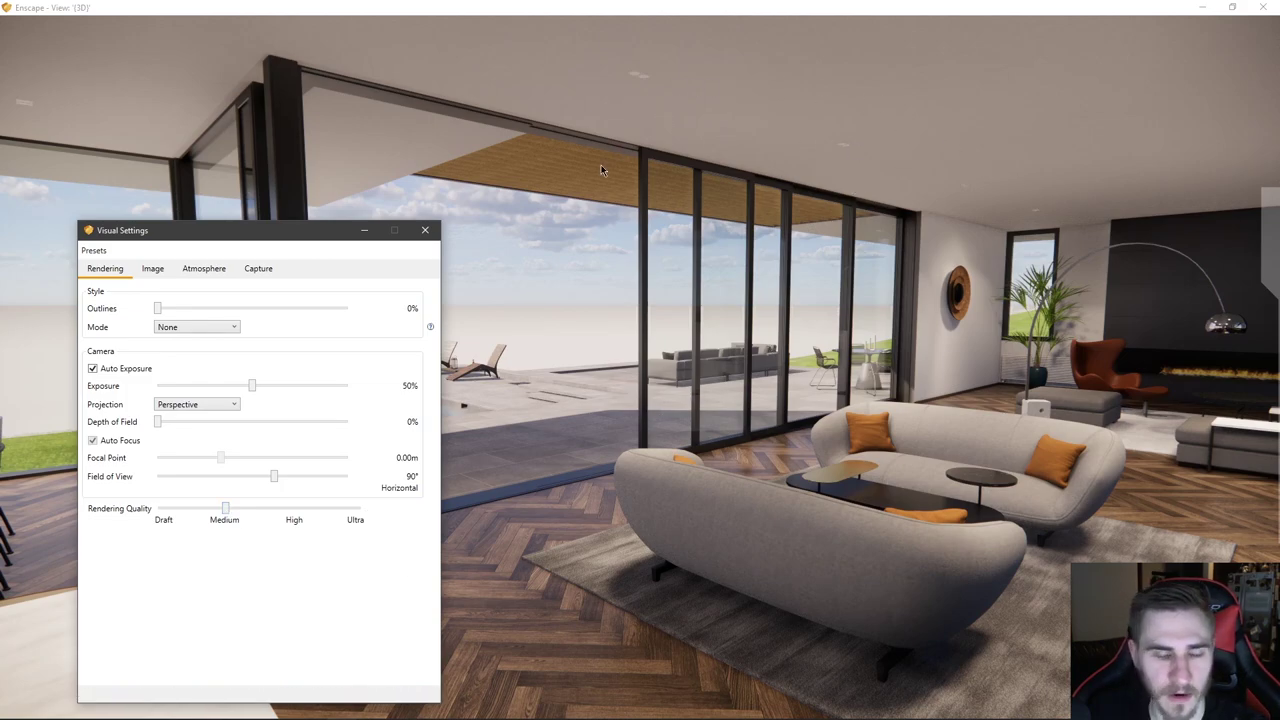
{"action": "left_click", "coordinate": [290, 509]}
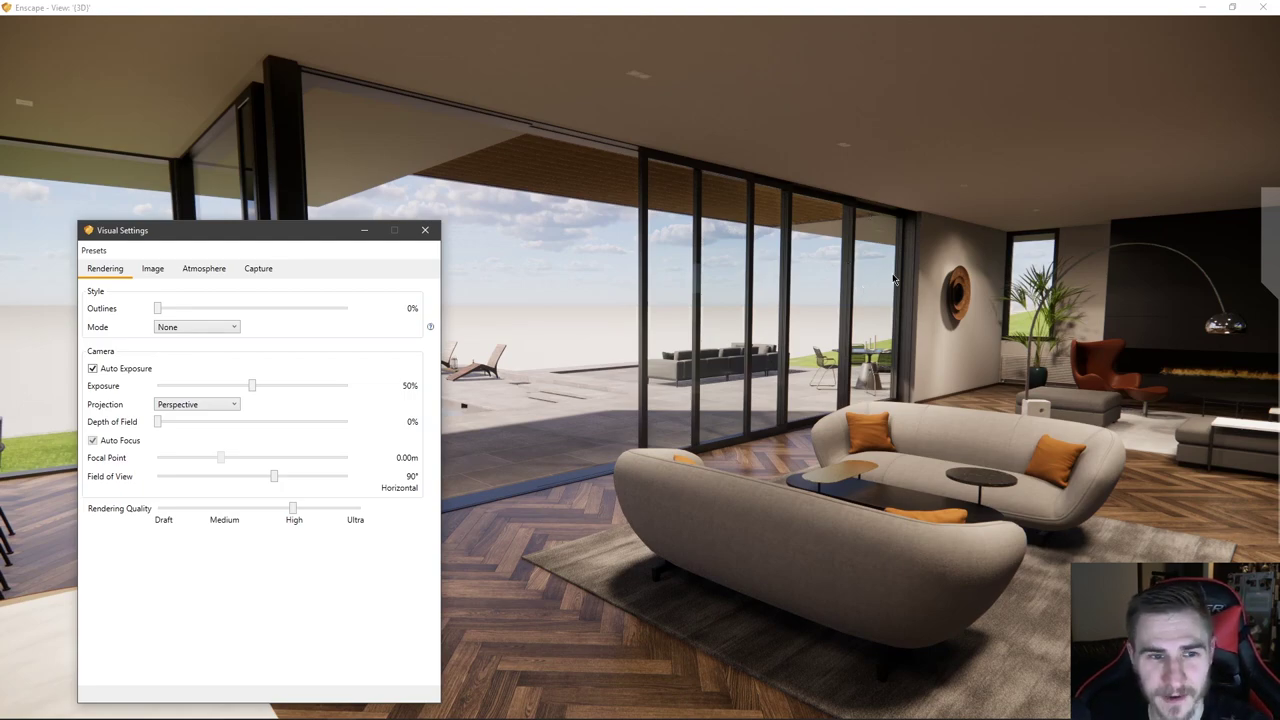
{"action": "left_click_drag", "start_coordinate": [294, 510], "coordinate": [358, 515]}
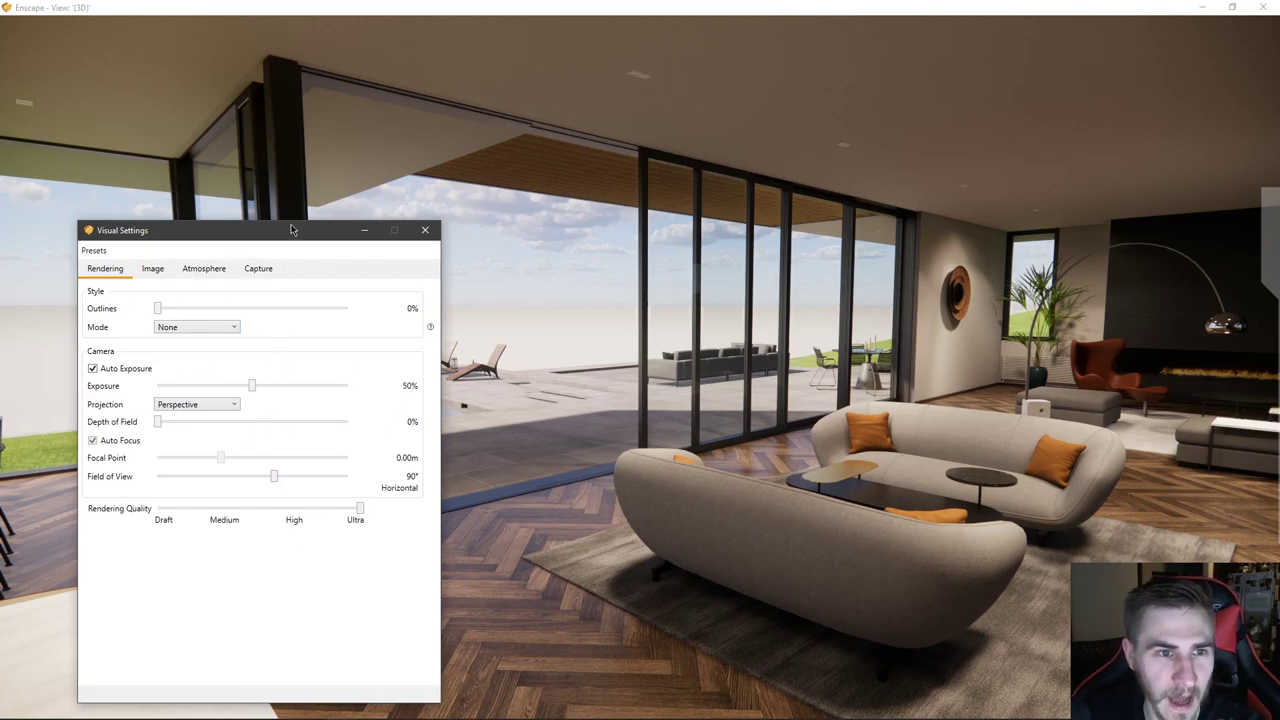
{"action": "left_click_drag", "start_coordinate": [292, 230], "coordinate": [252, 228]}
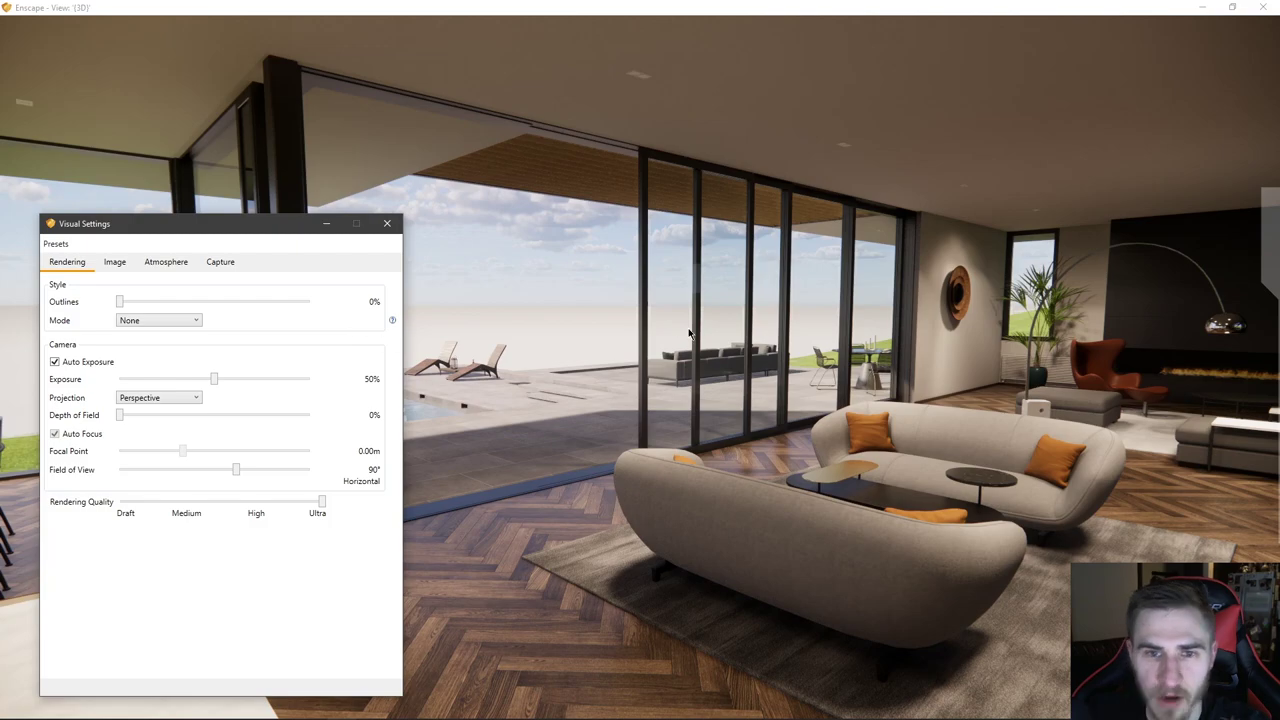
- Increase the outlines in stages through 23%, 36% and 76% up to 100%
{"action": "left_click_drag", "start_coordinate": [121, 304], "coordinate": [163, 302]}
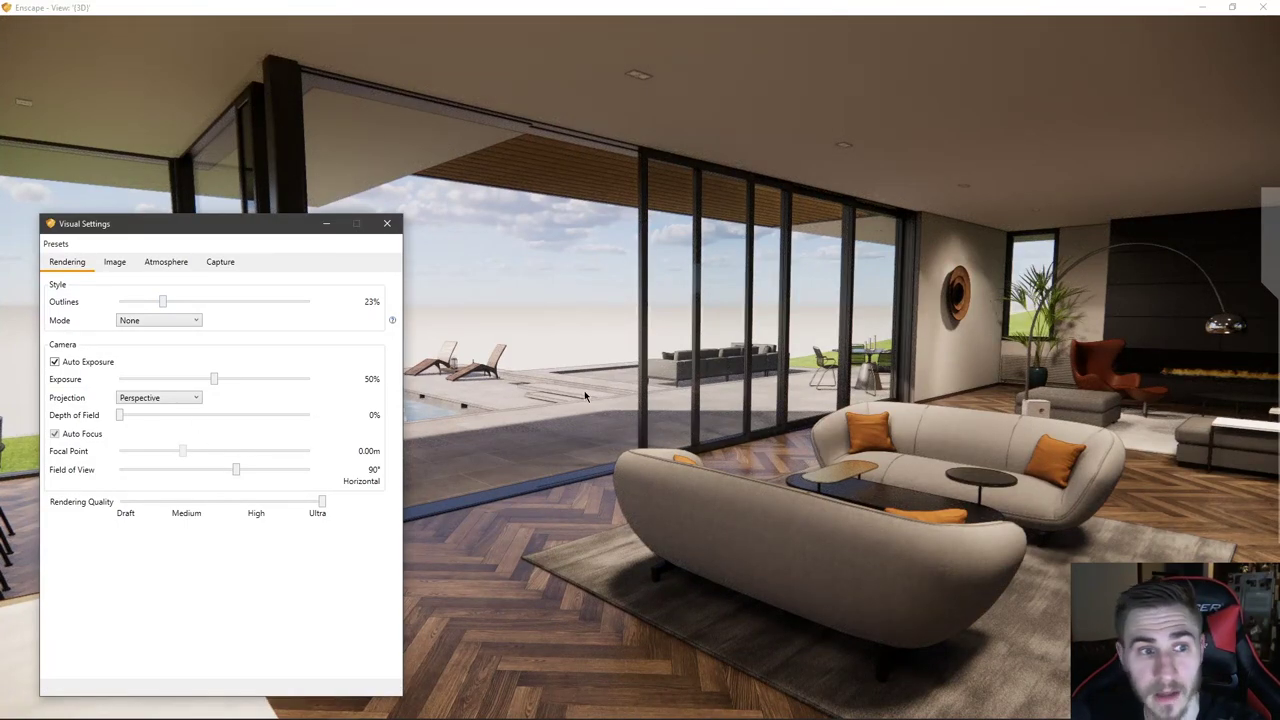
{"action": "left_click_drag", "start_coordinate": [164, 306], "coordinate": [190, 303]}
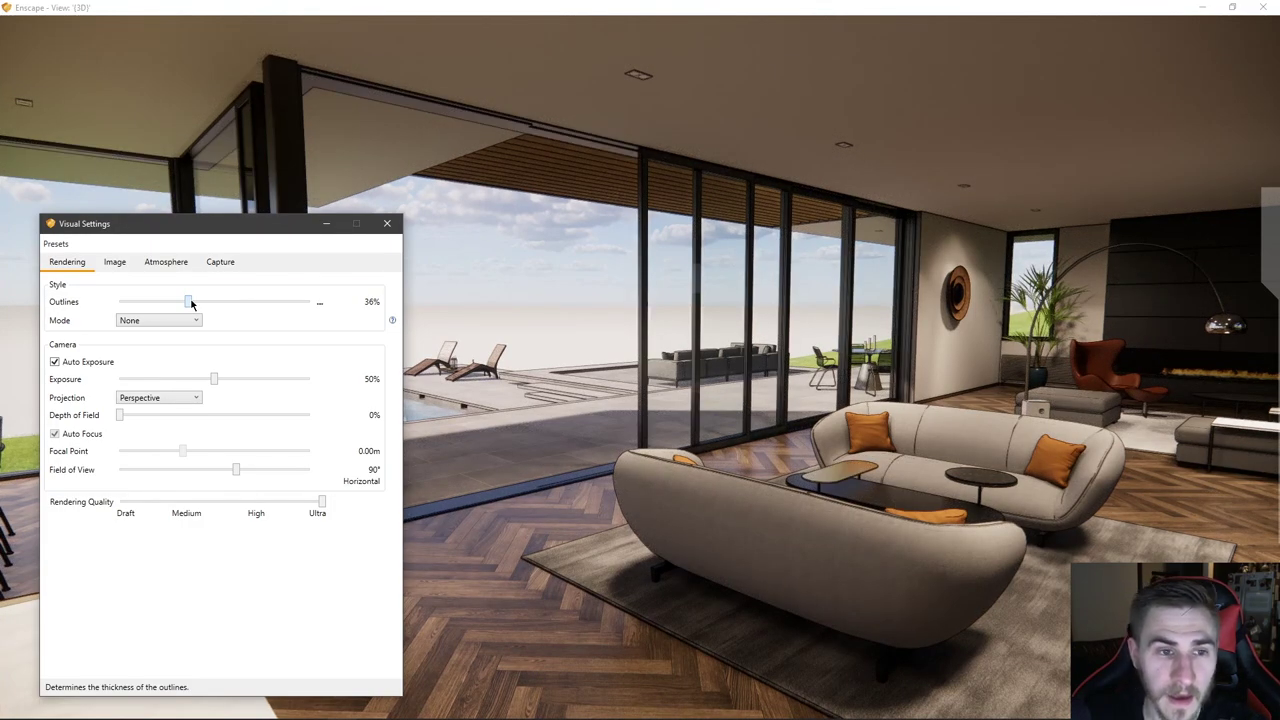
{"action": "left_click_drag", "start_coordinate": [194, 300], "coordinate": [268, 307]}
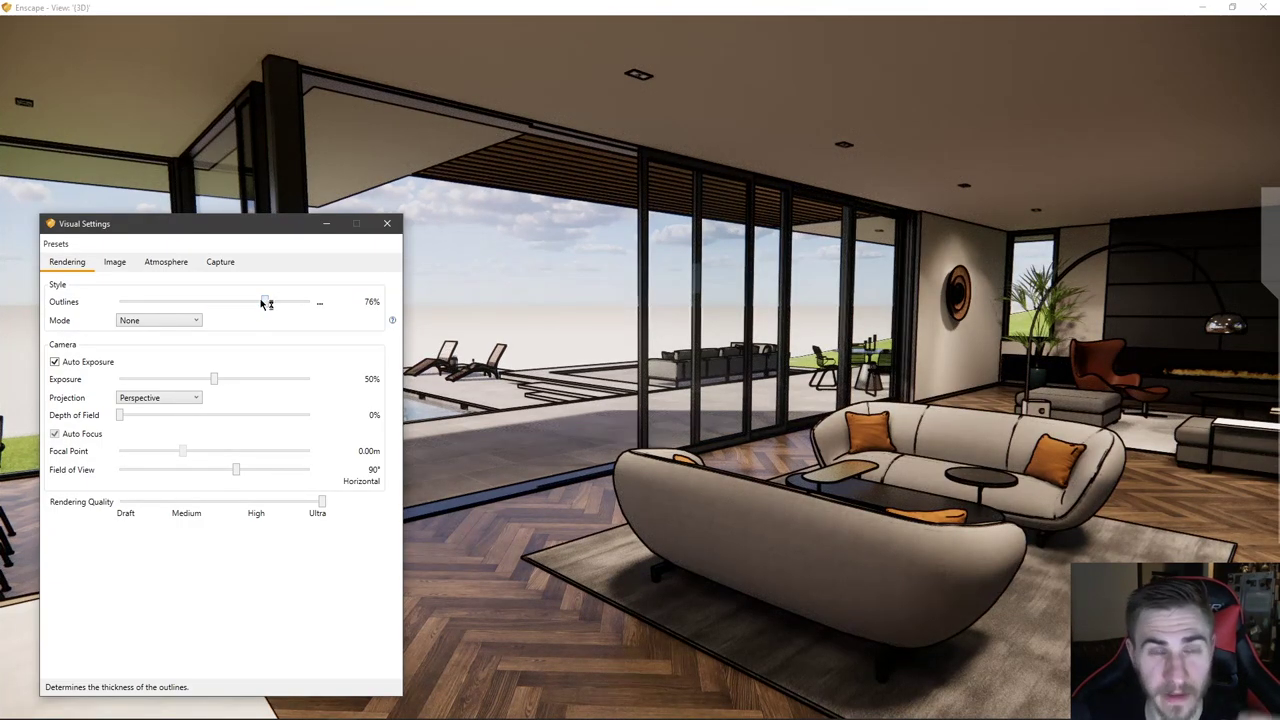
{"action": "left_click_drag", "start_coordinate": [266, 303], "coordinate": [312, 303]}
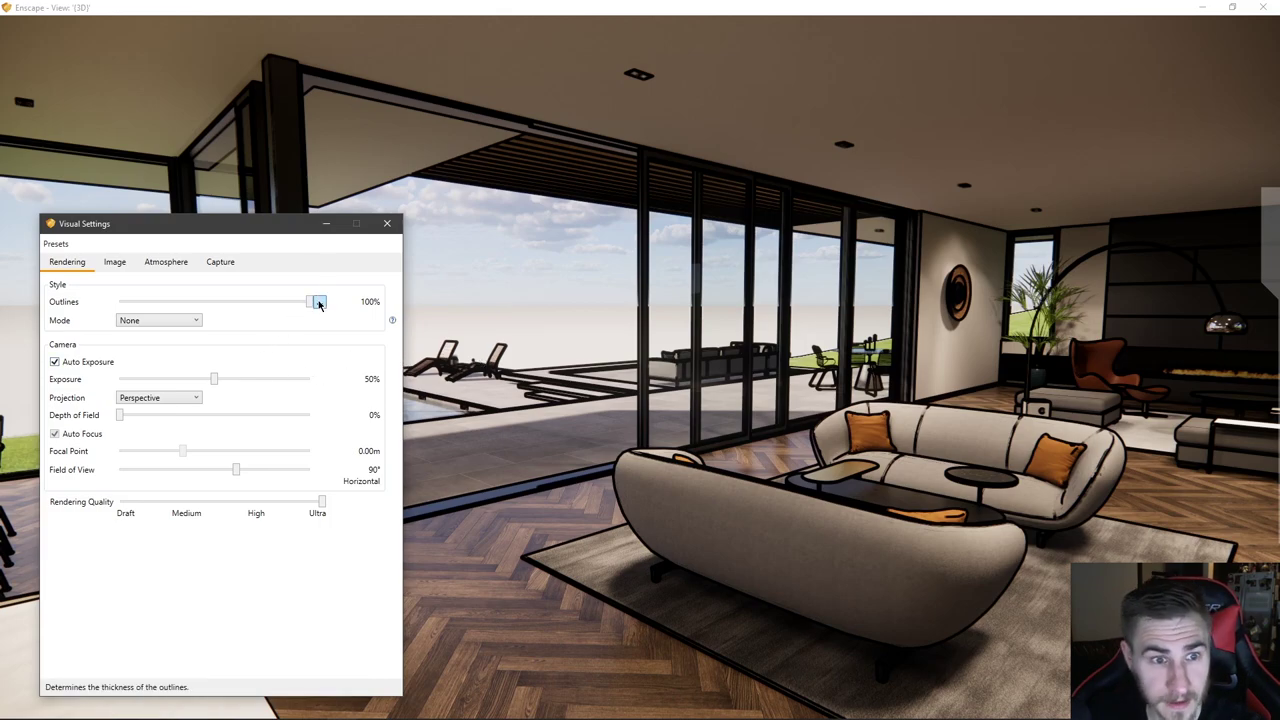
- Reduce the outlines to 0%, raise them slightly to 5%, and try 33% before returning to 5%
{"action": "left_click_drag", "start_coordinate": [319, 305], "coordinate": [116, 301]}
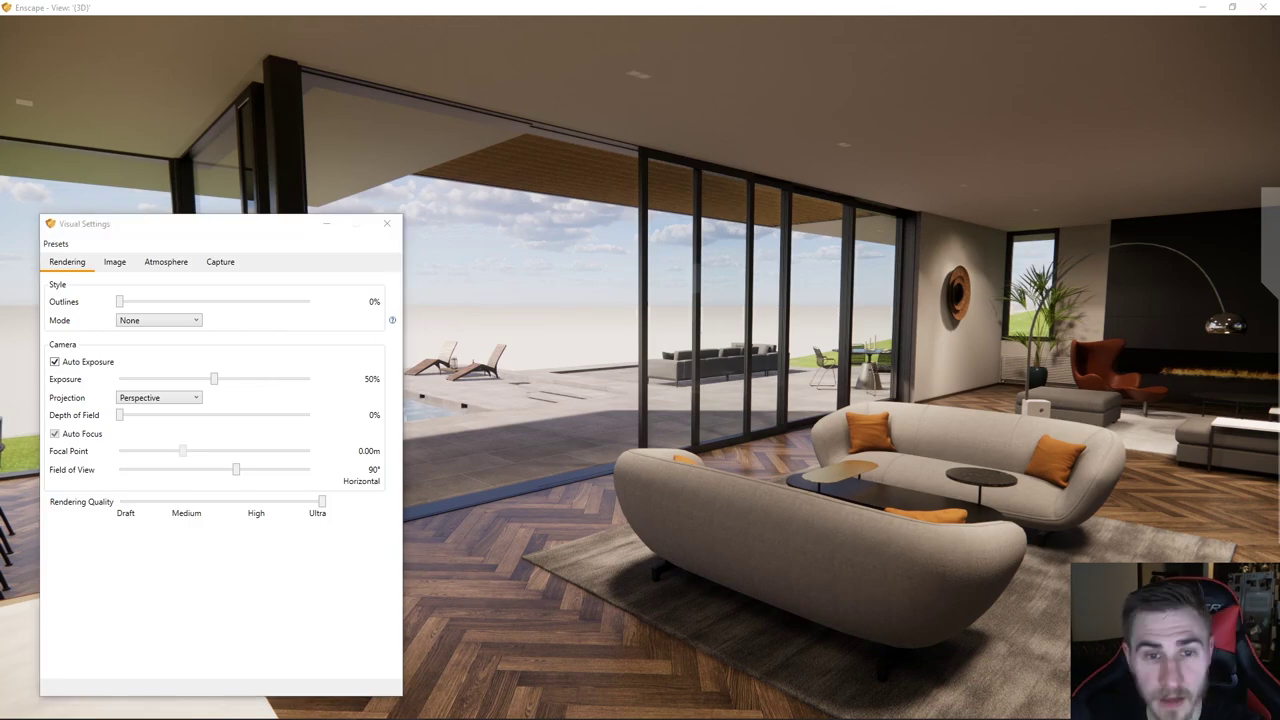
{"action": "left_click", "coordinate": [119, 306]}
{"action": "left_click_drag", "start_coordinate": [121, 308], "coordinate": [124, 308]}
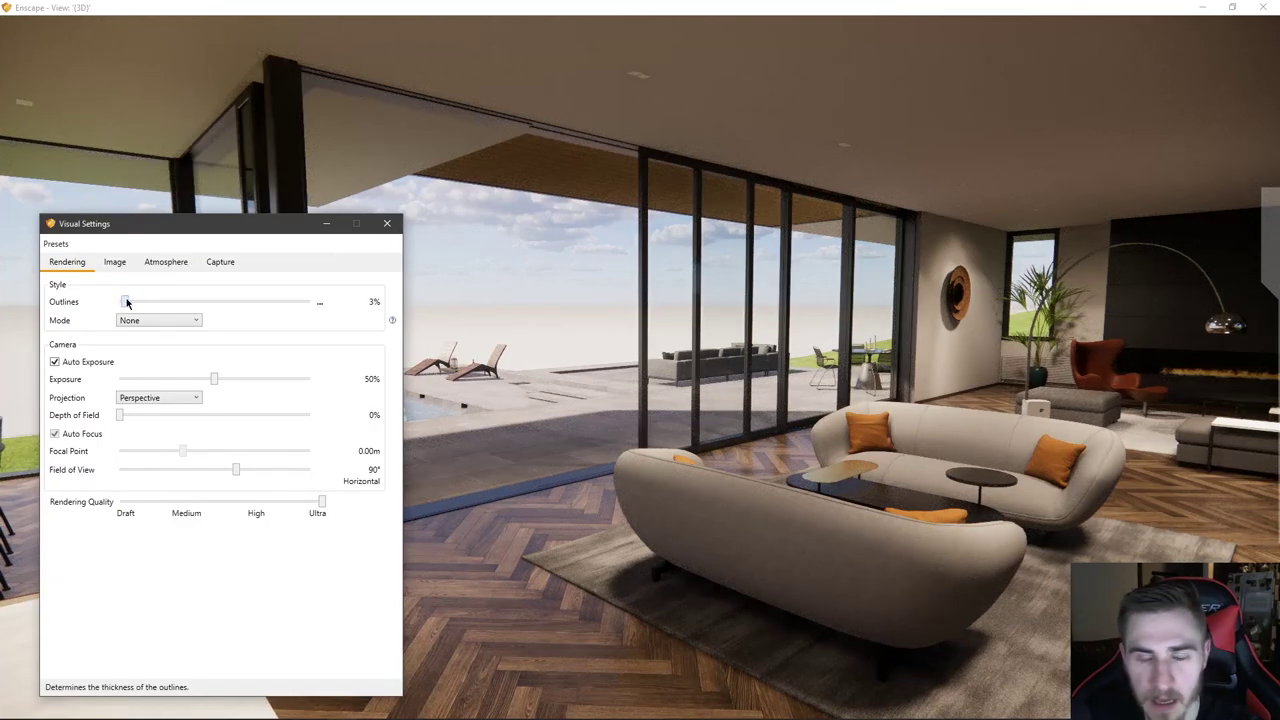
{"action": "left_click_drag", "start_coordinate": [127, 301], "coordinate": [131, 301]}
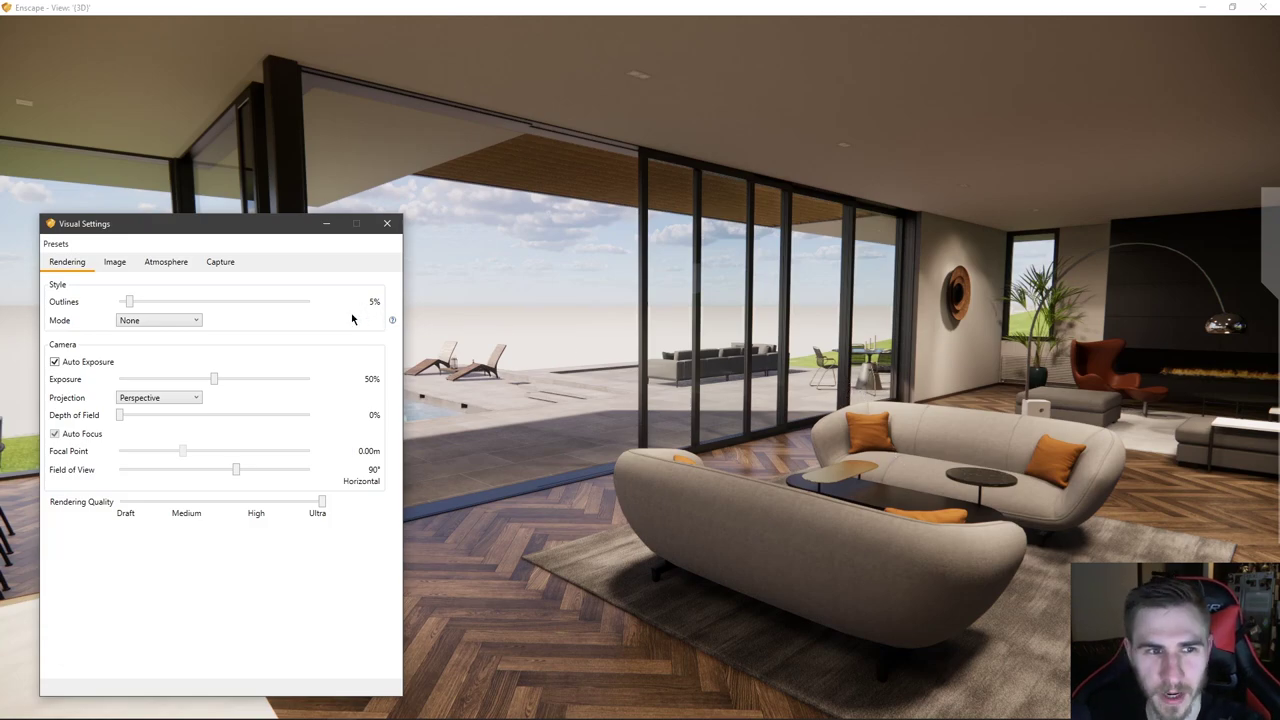
{"action": "left_click_drag", "start_coordinate": [129, 301], "coordinate": [183, 303]}
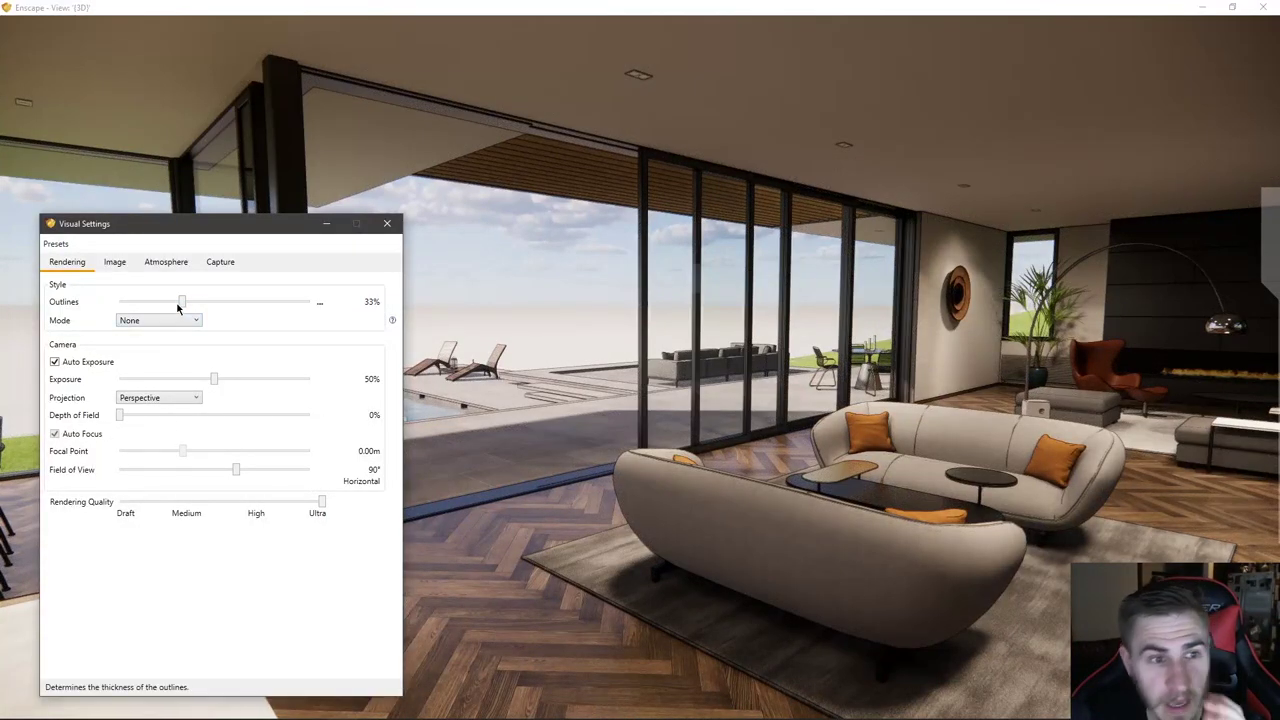
{"action": "left_click_drag", "start_coordinate": [182, 303], "coordinate": [129, 301]}
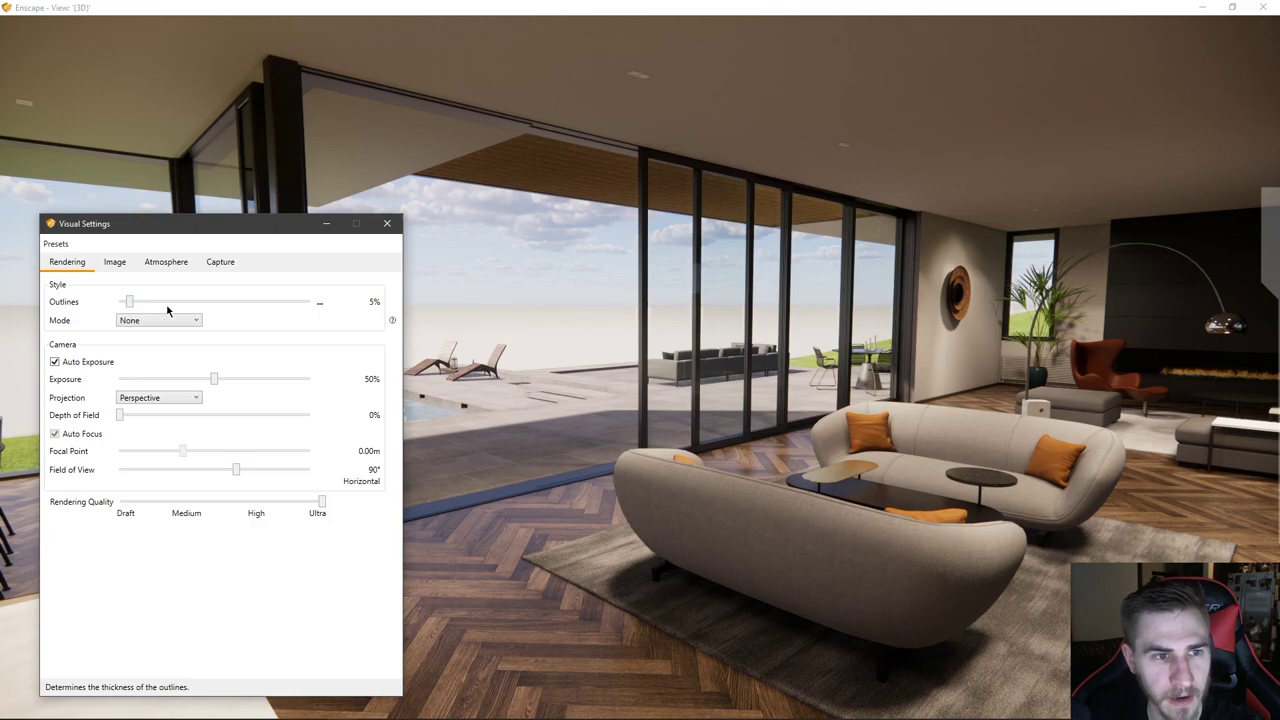
- Nudge the outlines up and down in small increments between 5% and 10%, ending at 5%
{"action": "left_click", "coordinate": [208, 302]}
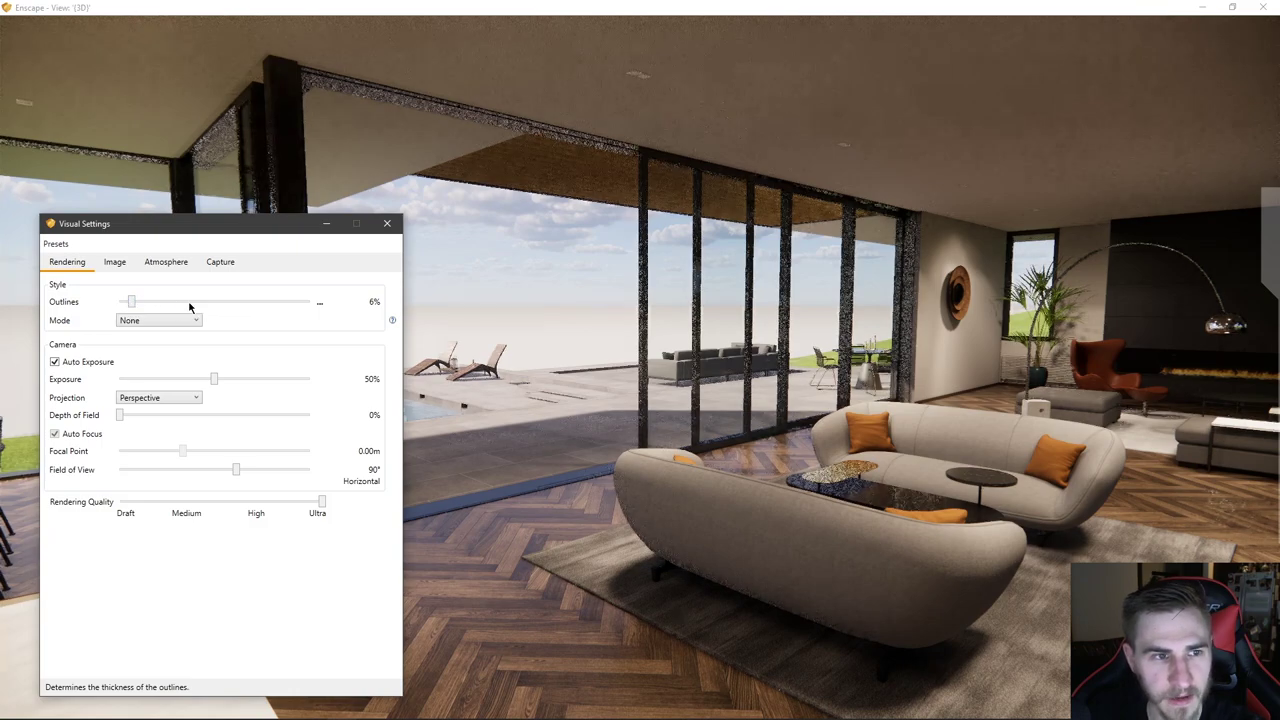
{"action": "left_click", "coordinate": [190, 302]}
{"action": "left_click", "coordinate": [174, 302]}
{"action": "left_click", "coordinate": [174, 303]}
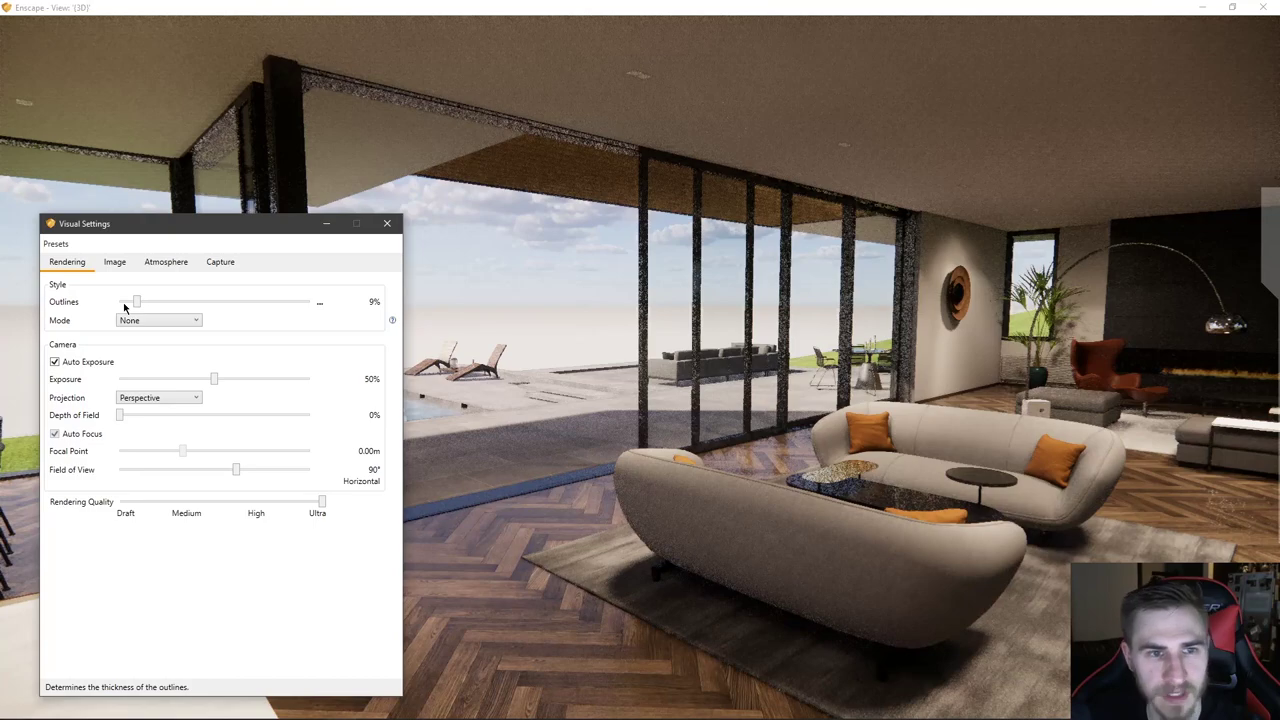
{"action": "scroll", "coordinate": [125, 305], "scroll_direction": "down", "scroll_amount": 2}
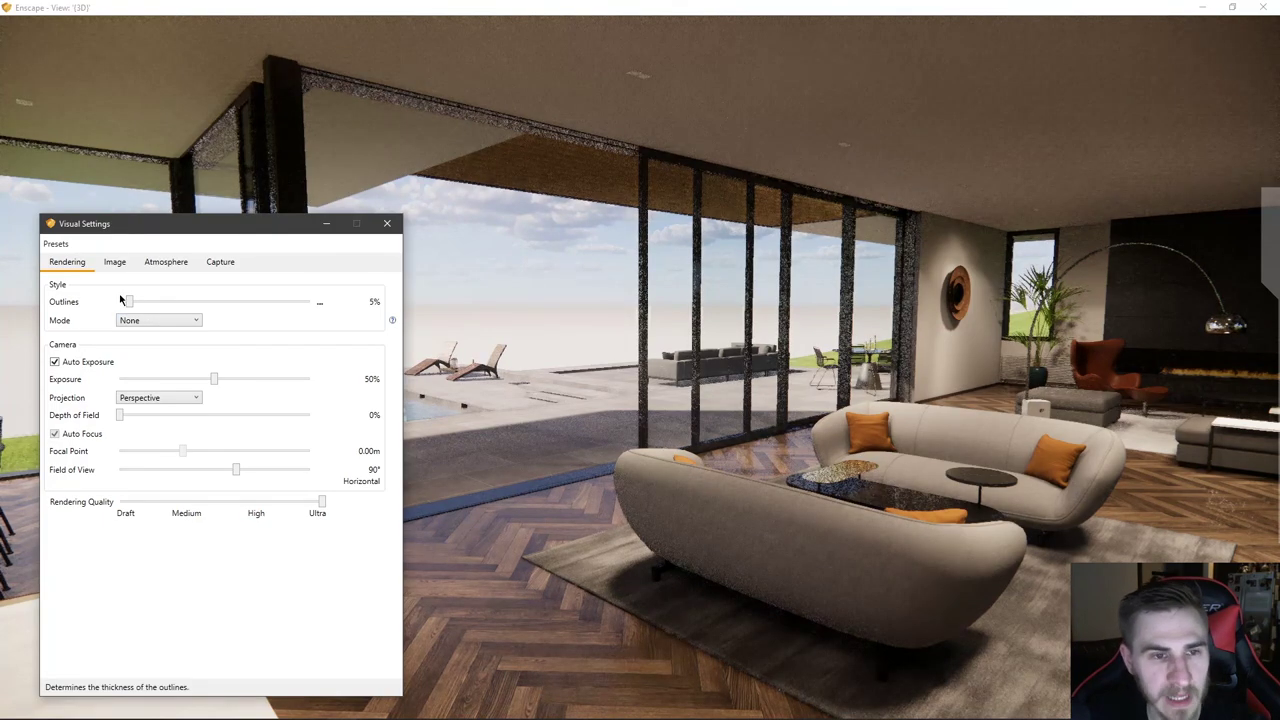
{"action": "scroll", "coordinate": [123, 299], "scroll_direction": "down", "scroll_amount": 2}
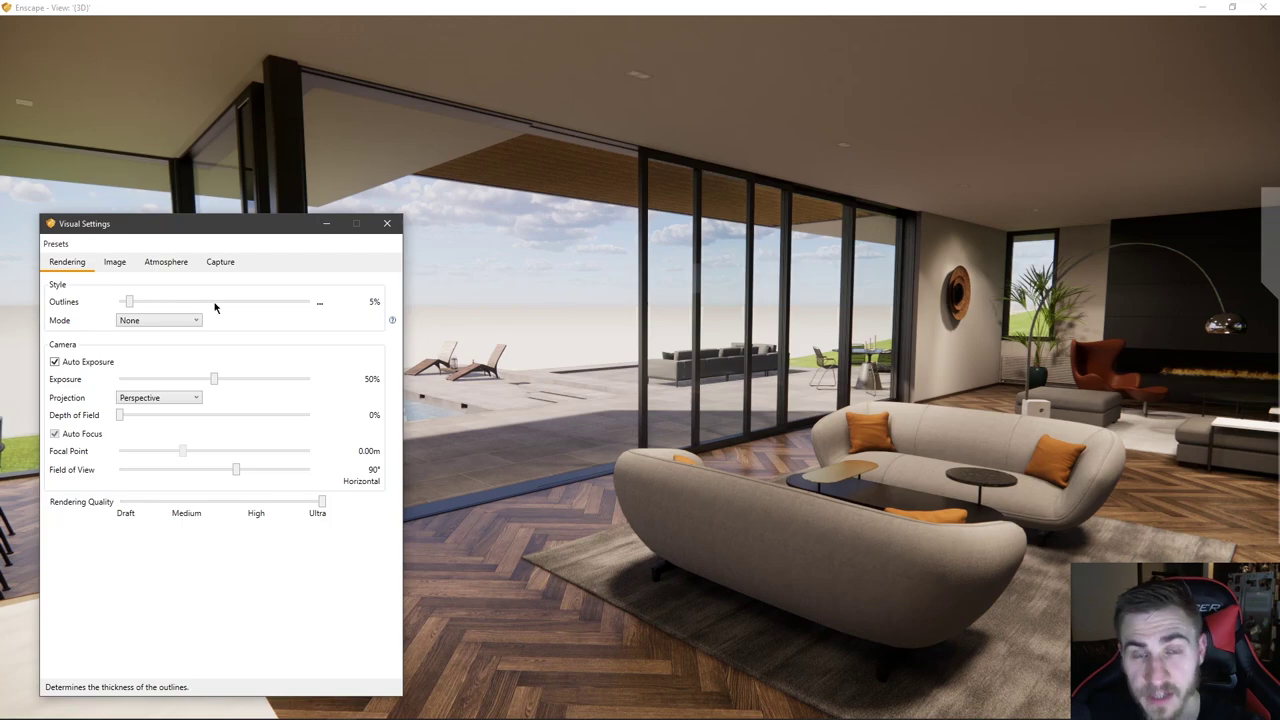
{"action": "scroll", "coordinate": [214, 308], "scroll_direction": "up", "scroll_amount": 6}
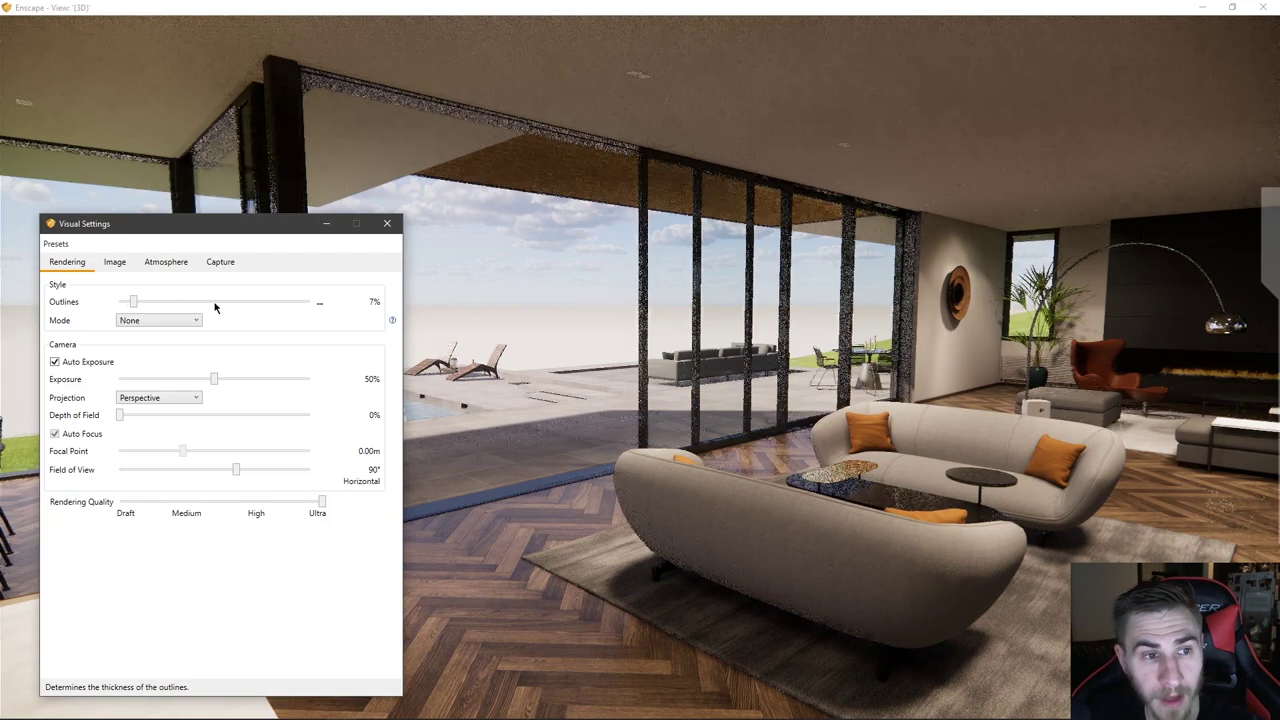
{"action": "scroll", "coordinate": [214, 308], "scroll_direction": "down", "scroll_amount": 7}
{"action": "scroll", "coordinate": [214, 308], "scroll_direction": "up", "scroll_amount": 7}
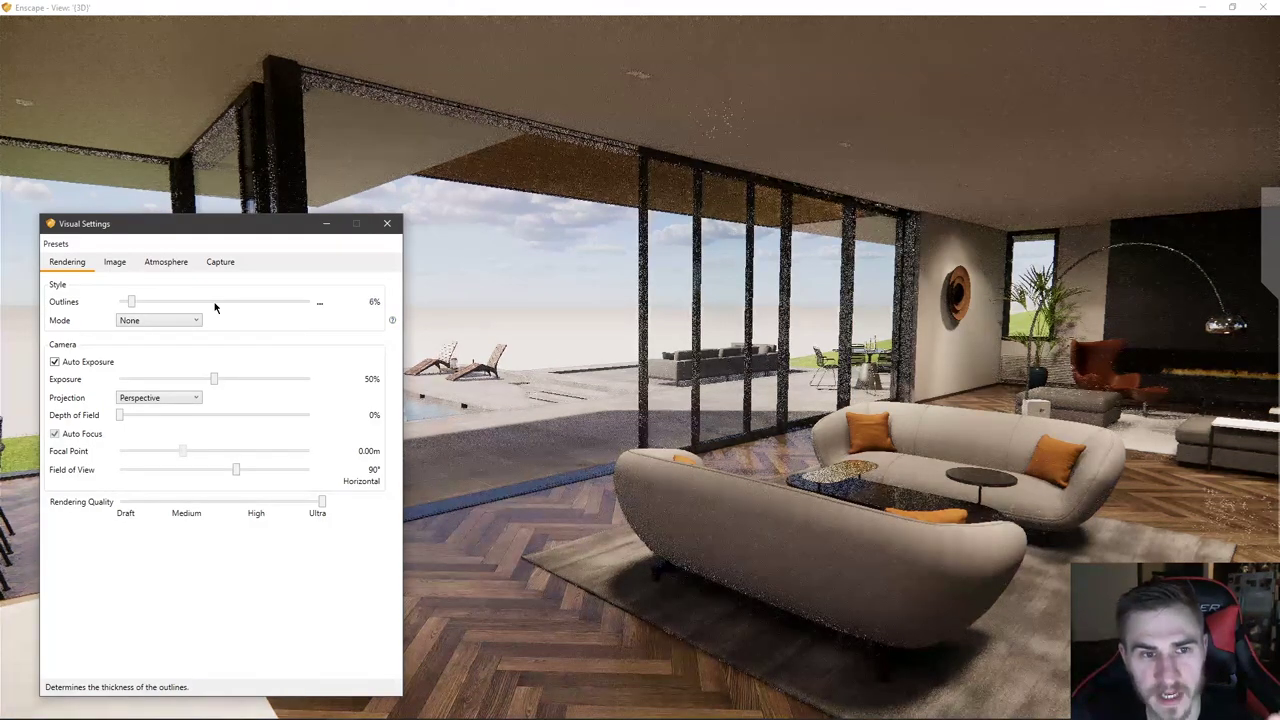
{"action": "scroll", "coordinate": [214, 307], "scroll_direction": "down", "scroll_amount": 2}
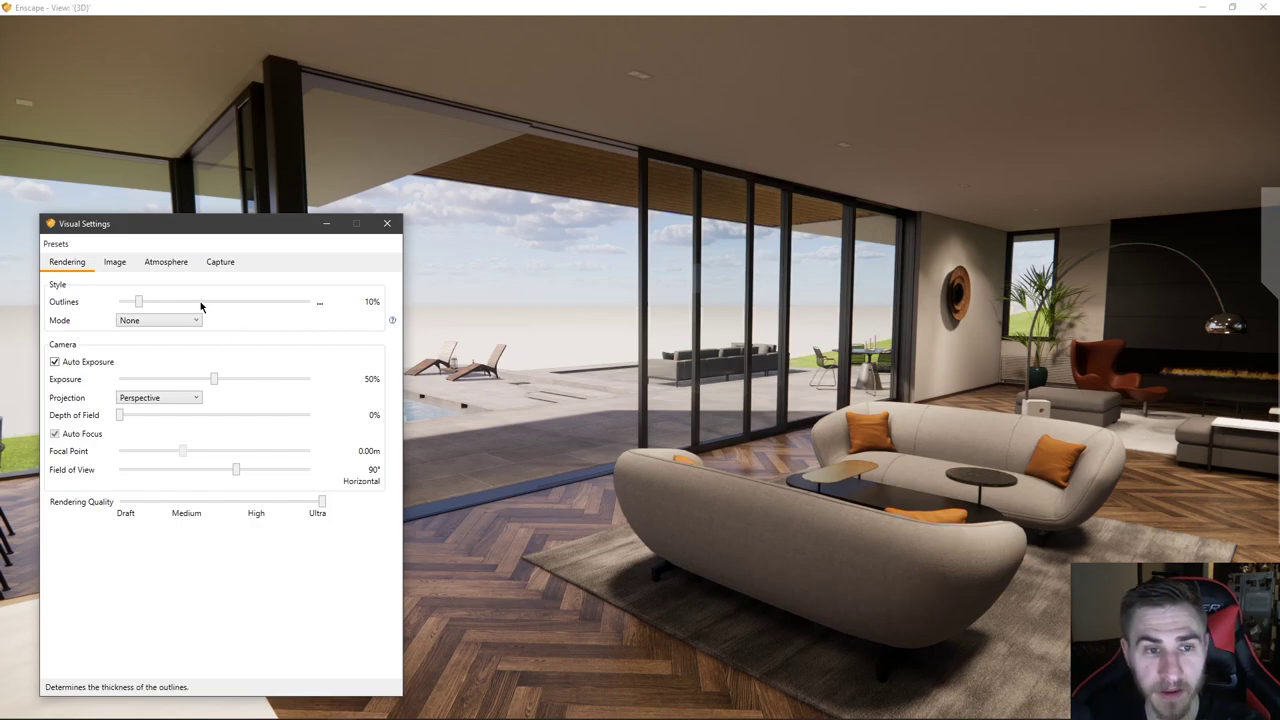
{"action": "scroll", "coordinate": [201, 306], "scroll_direction": "down", "scroll_amount": 1}
{"action": "scroll", "coordinate": [201, 306], "scroll_direction": "up", "scroll_amount": 2}
{"action": "scroll", "coordinate": [201, 306], "scroll_direction": "down", "scroll_amount": 2}
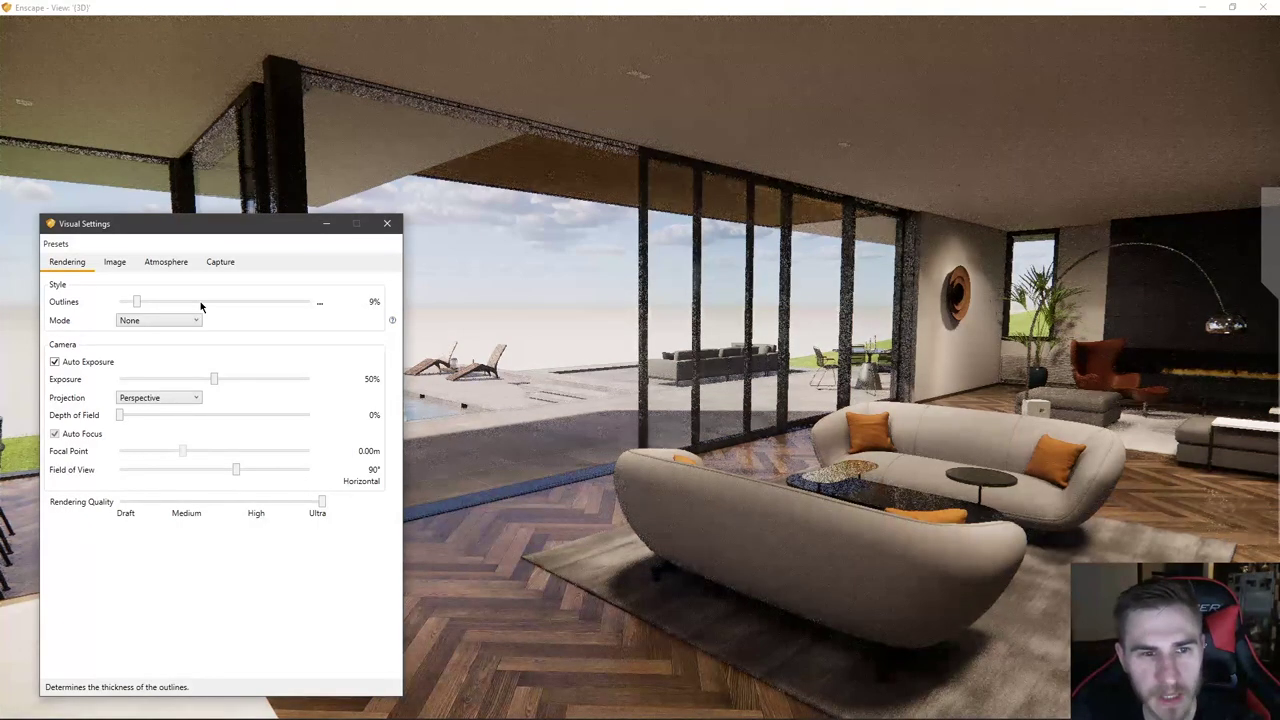
{"action": "scroll", "coordinate": [200, 306], "scroll_direction": "down", "scroll_amount": 2}
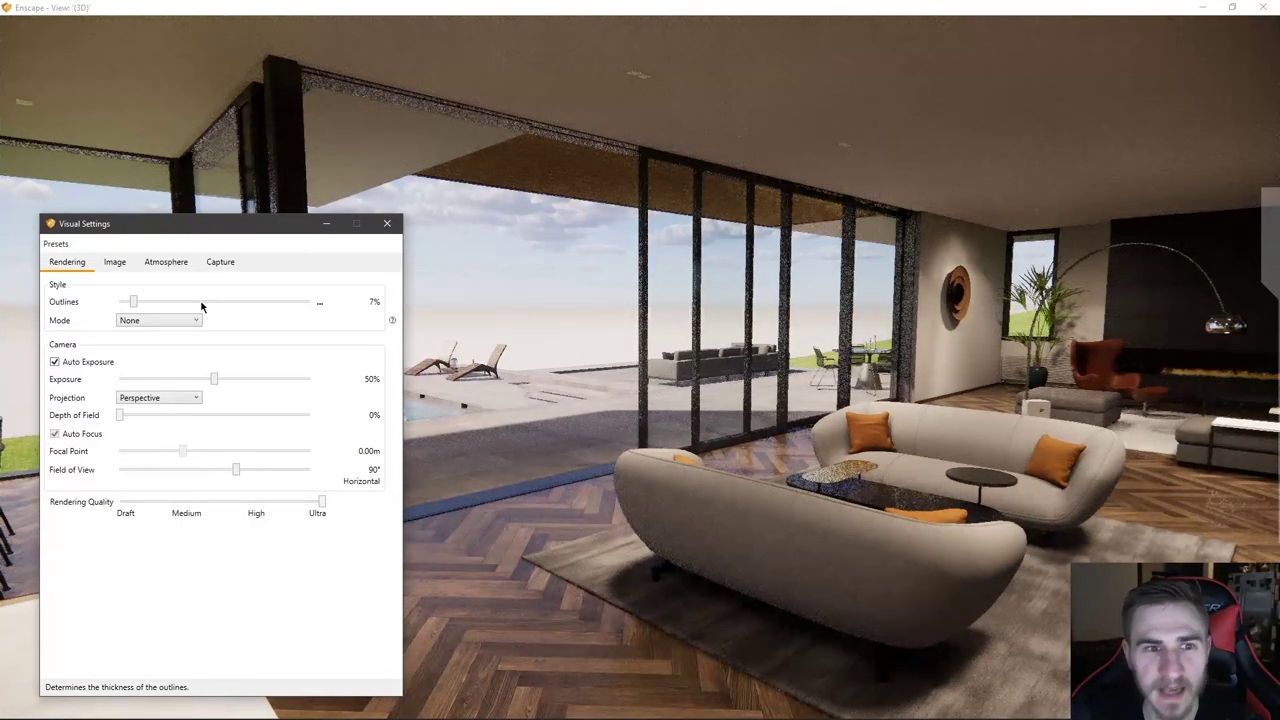
{"action": "scroll", "coordinate": [201, 306], "scroll_direction": "down", "scroll_amount": 2}
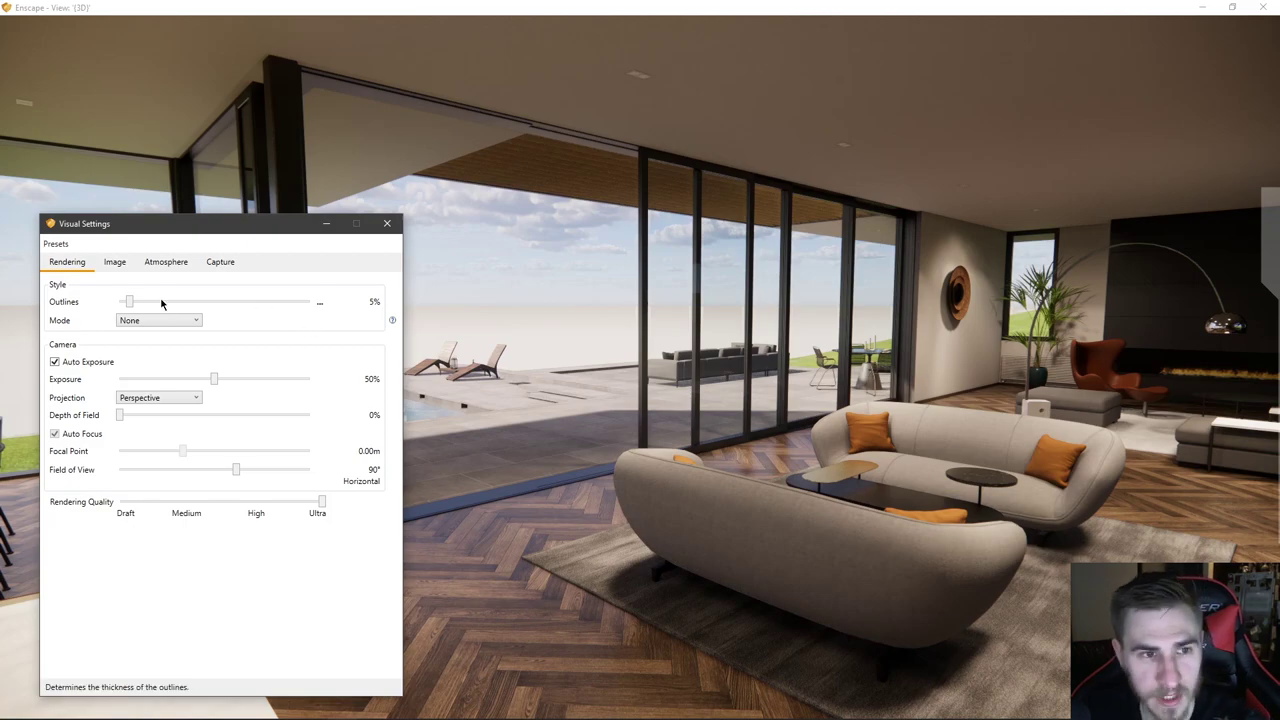
- Set the outlines to 73%
{"action": "left_click_drag", "start_coordinate": [129, 302], "coordinate": [258, 301]}
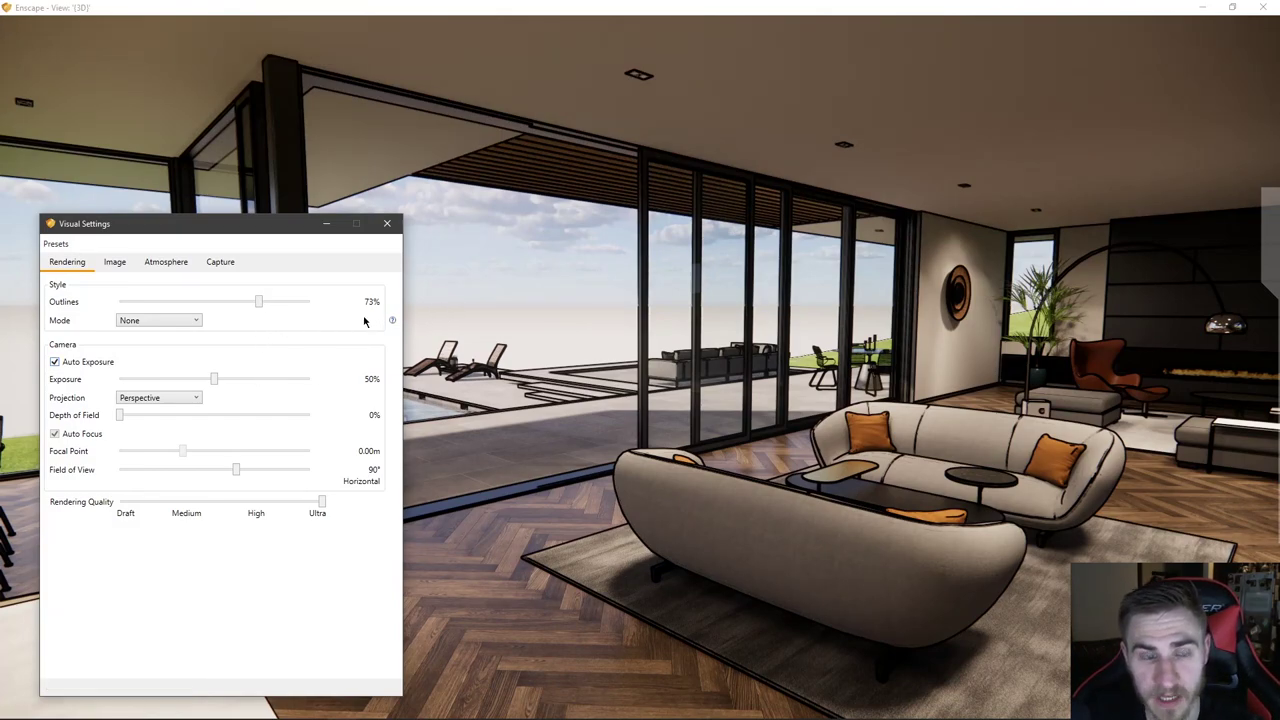
- Reset the outlines to default, raise them to 5%, and enter an exact value of 11.25%
{"action": "double_click", "coordinate": [258, 304]}
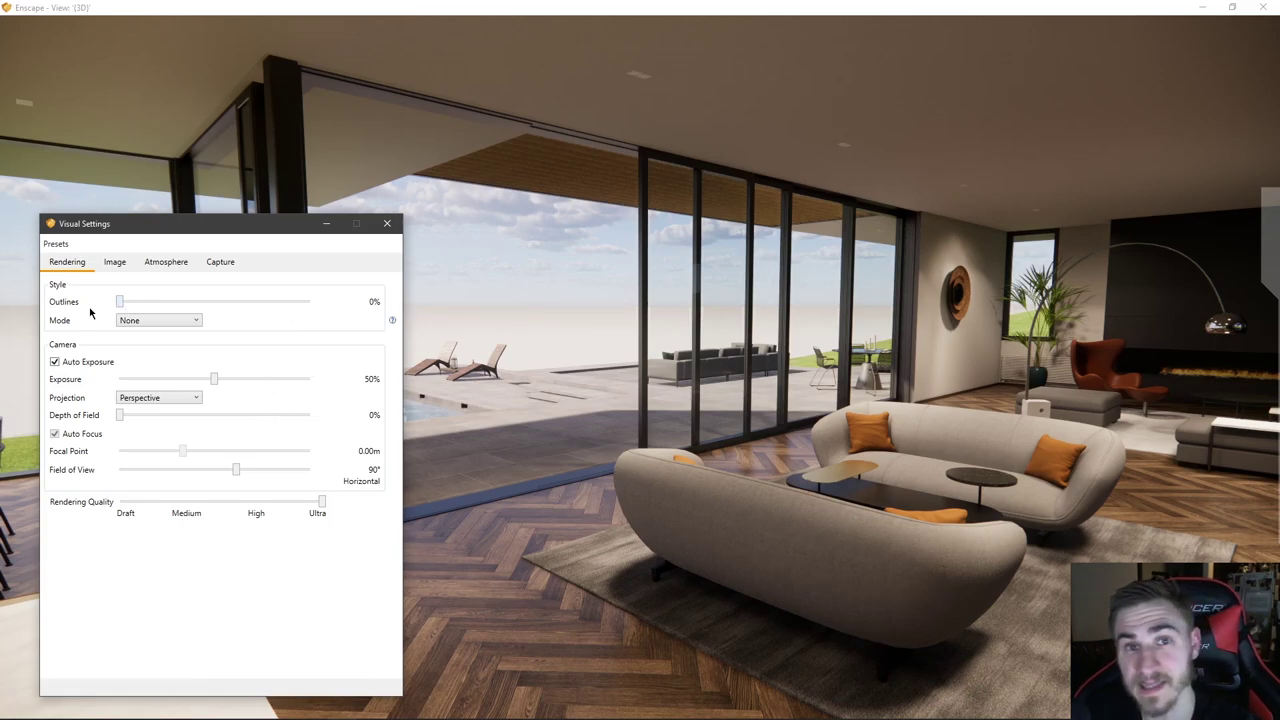
{"action": "scroll", "coordinate": [120, 303], "scroll_direction": "up", "scroll_amount": 1}
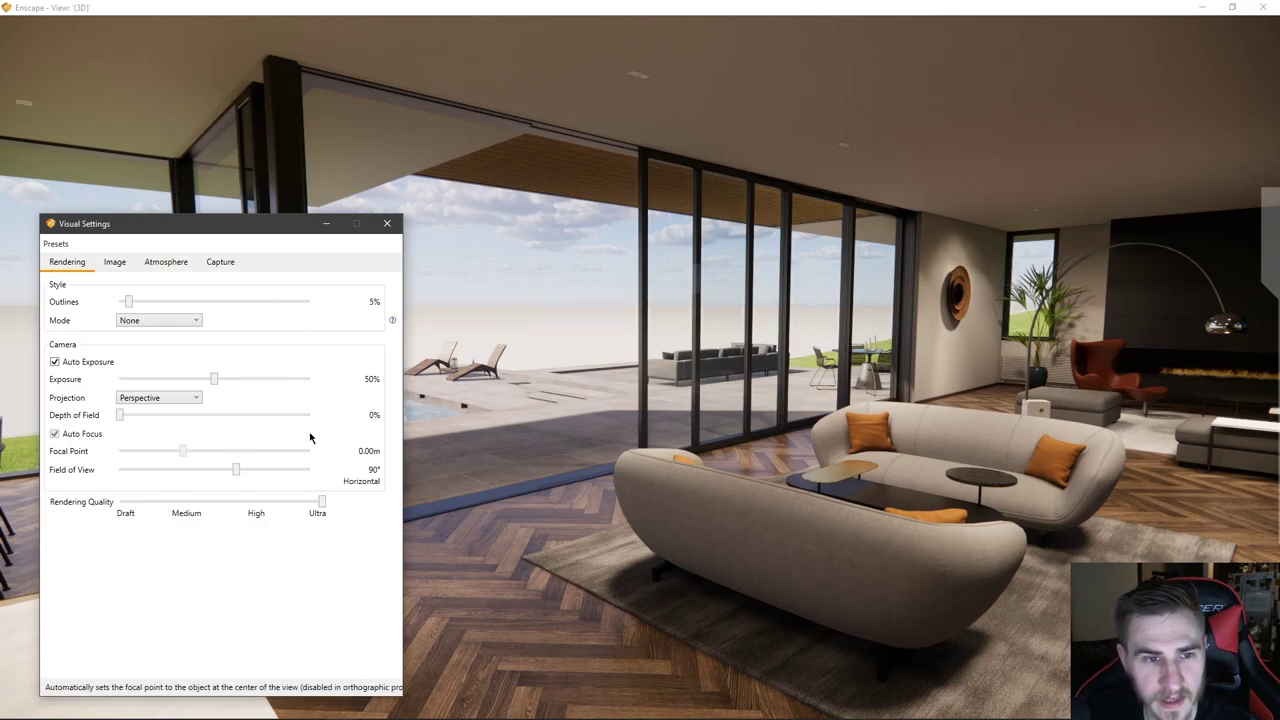
{"action": "left_click", "coordinate": [321, 304]}
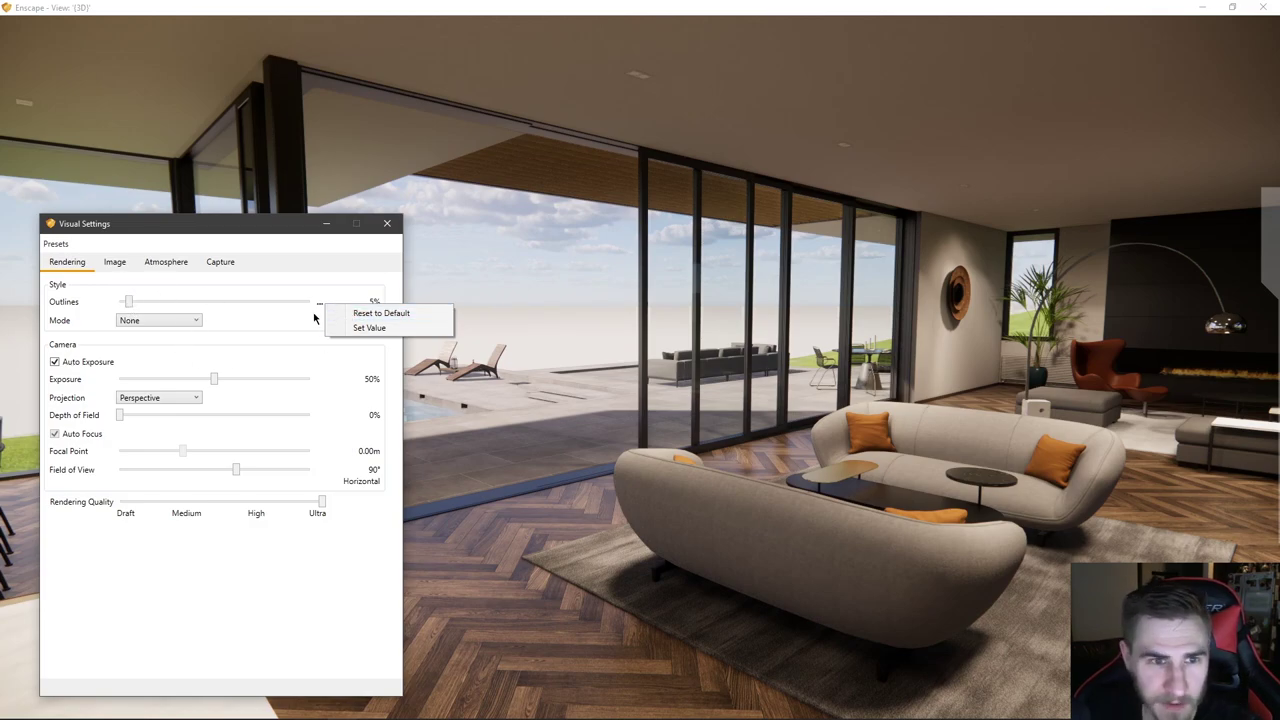
{"action": "left_click", "coordinate": [355, 332]}
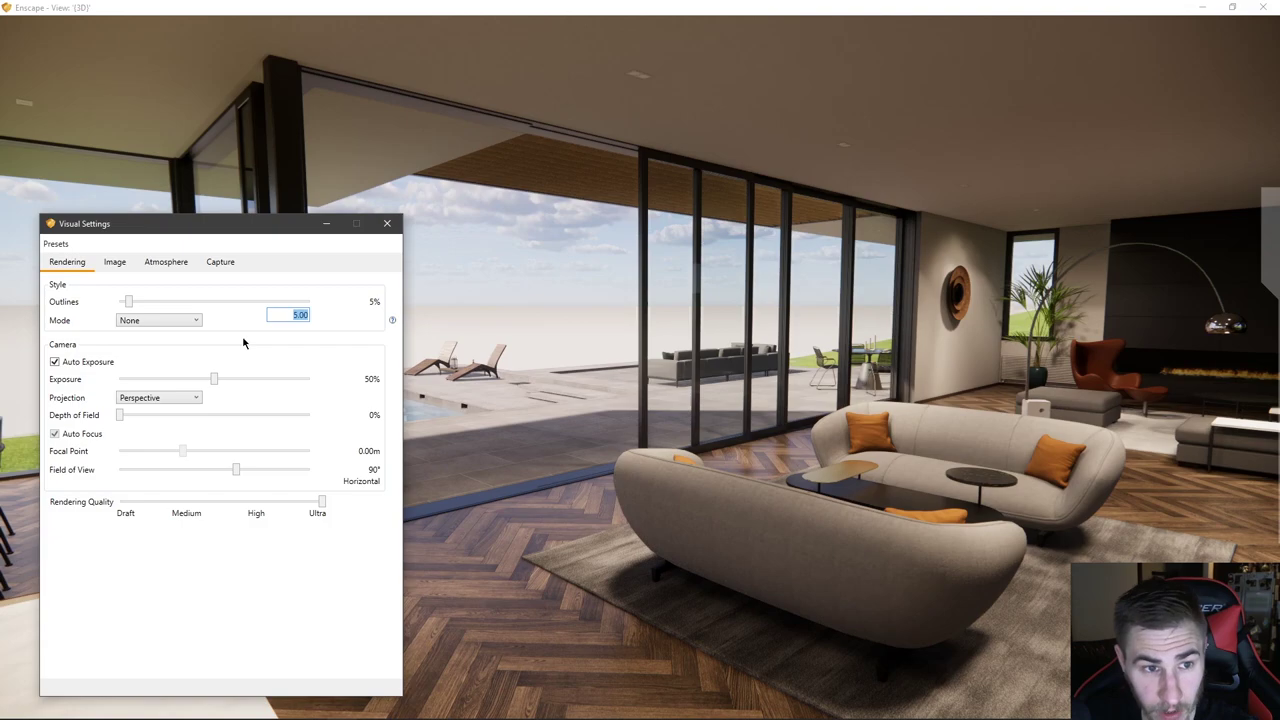
{"action": "type", "text": "11.25"}
{"action": "key", "text": "Return"}
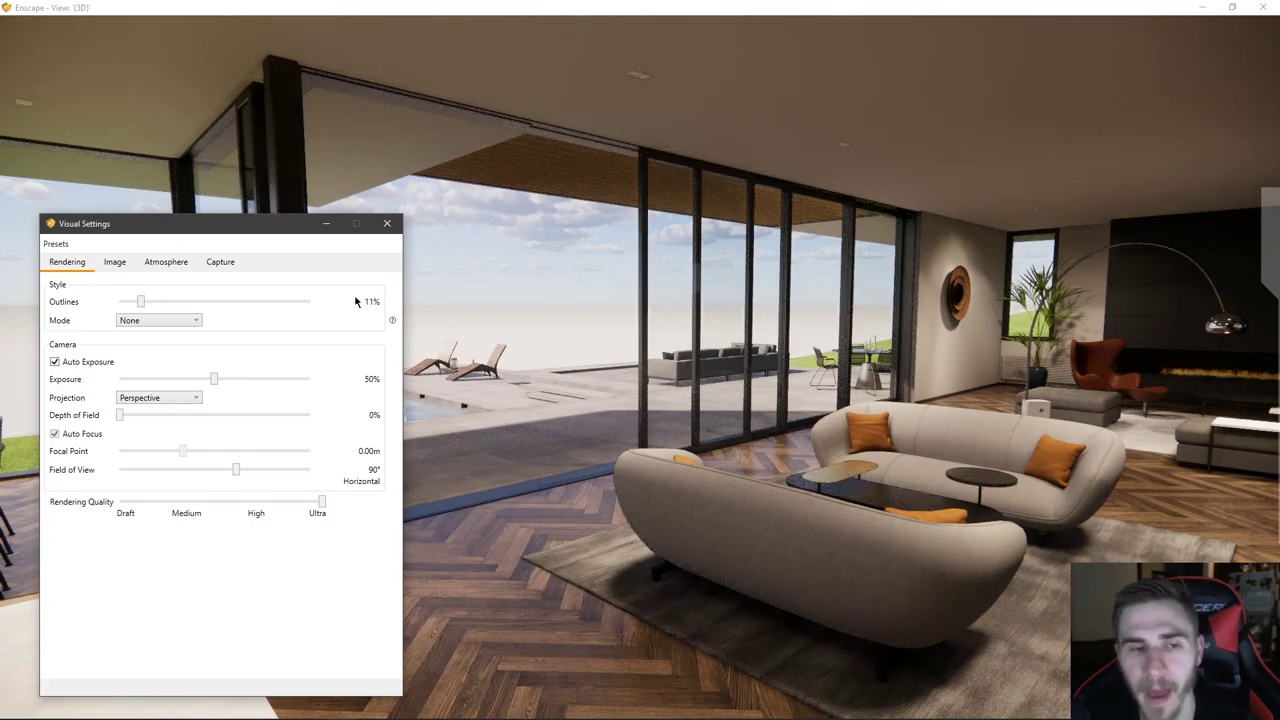
- Open the outlines' exact value for editing, but lower the outlines in small increments to 6% instead
{"action": "right_click", "coordinate": [320, 304]}
{"action": "left_click", "coordinate": [353, 329]}
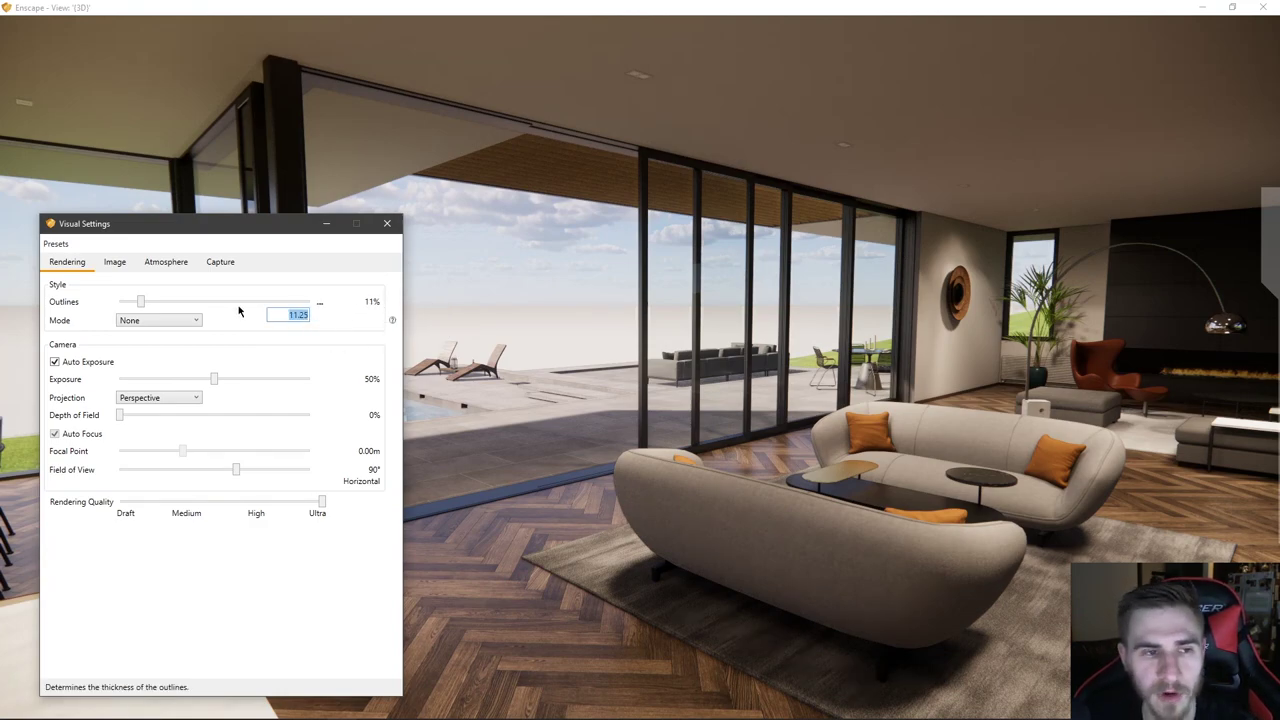
{"action": "scroll", "coordinate": [168, 304], "scroll_direction": "down", "scroll_amount": 1}
{"action": "scroll", "coordinate": [167, 303], "scroll_direction": "down", "scroll_amount": 4}
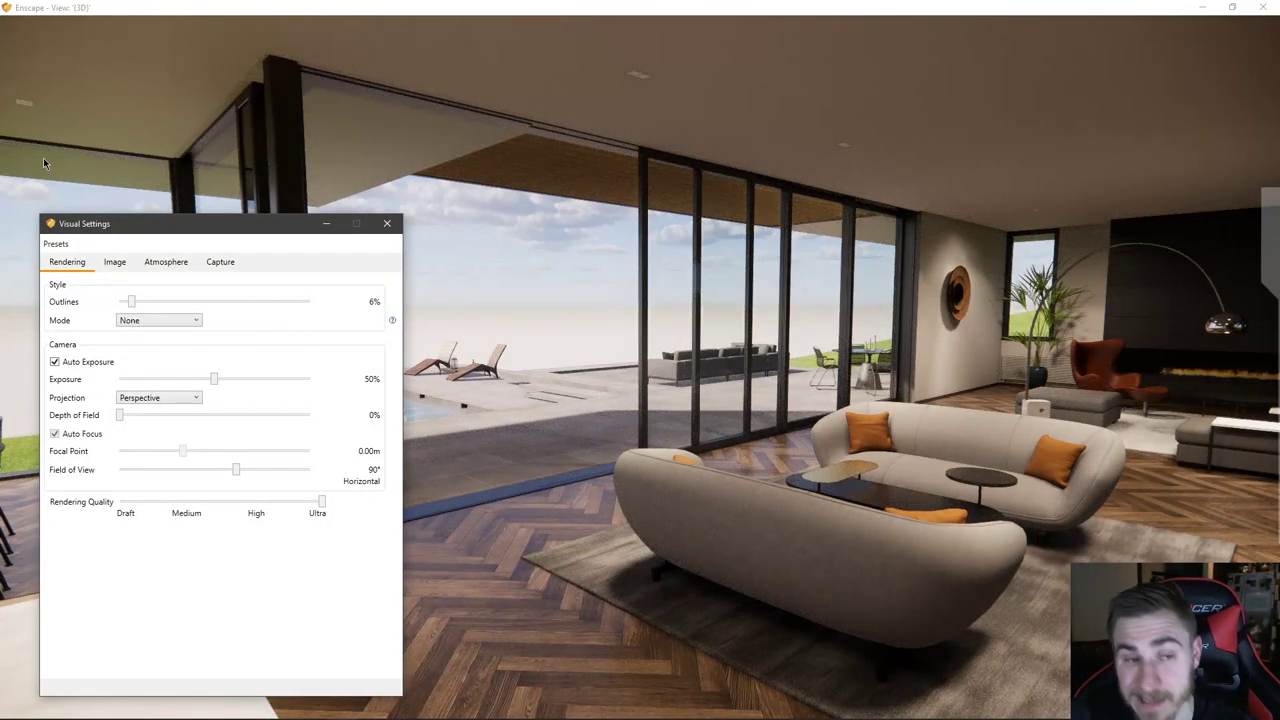
- Raise the outlines to 10% and reduce them in small increments to 5%
{"action": "right_click", "coordinate": [319, 304]}
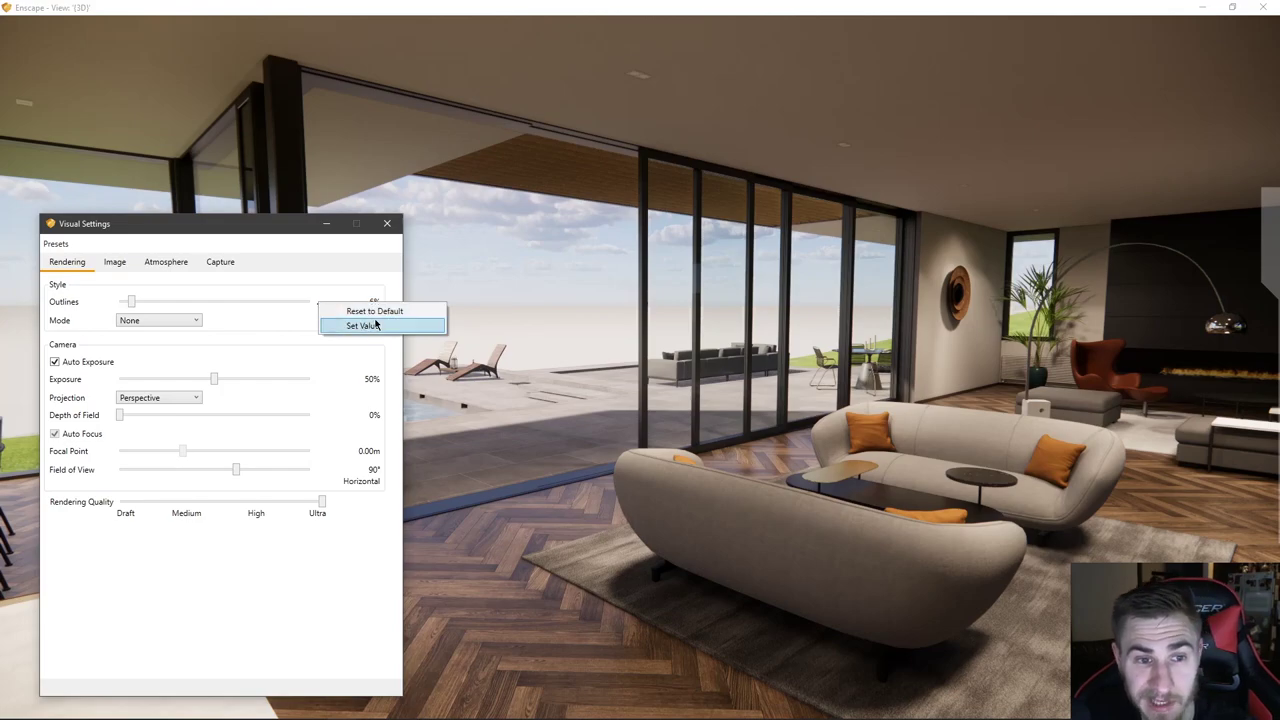
{"action": "left_click", "coordinate": [174, 301]}
{"action": "mouse_move", "coordinate": [133, 302]}
{"action": "left_mouse_down"}
{"action": "mouse_move", "coordinate": [228, 312]}
{"action": "mouse_move", "coordinate": [243, 297]}
{"action": "mouse_move", "coordinate": [135, 301]}
{"action": "left_mouse_up"}
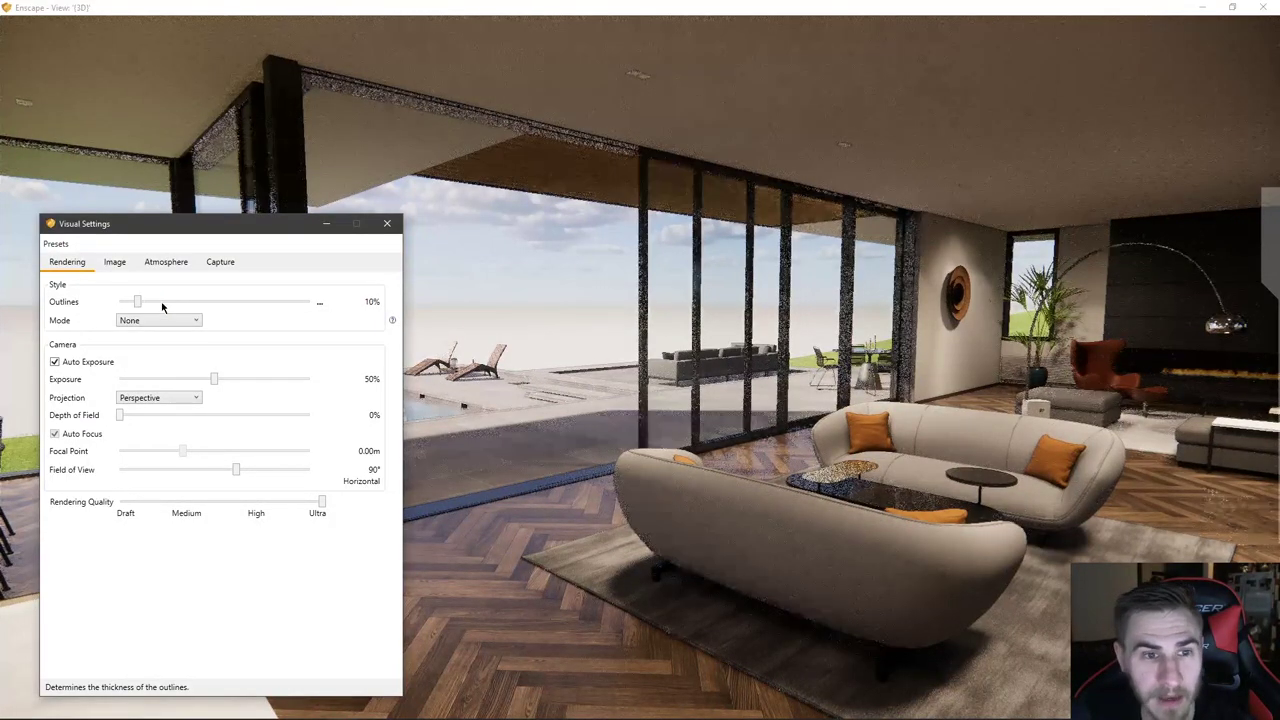
{"action": "key", "text": "Left"}
{"action": "key", "text": "Left"}
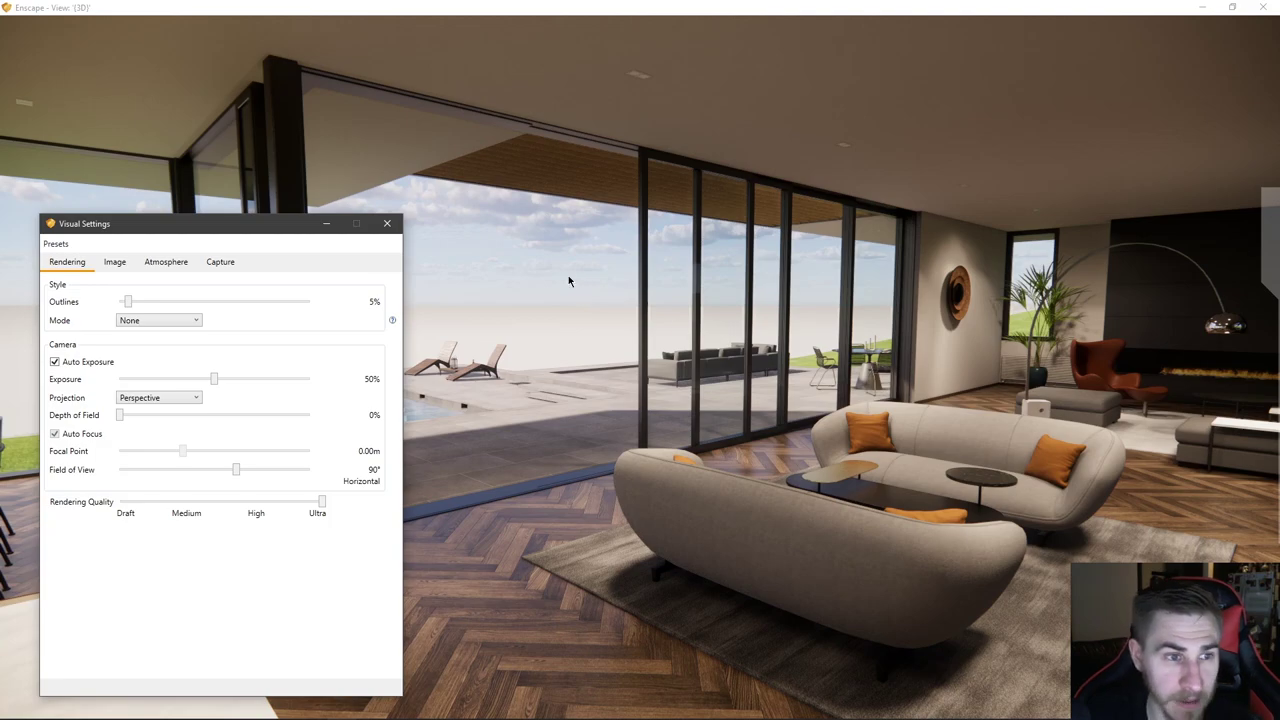
- Switch the style mode to White and move the settings window aside and back to inspect the whole scene
{"action": "left_click", "coordinate": [168, 321]}
{"action": "left_click", "coordinate": [149, 347]}
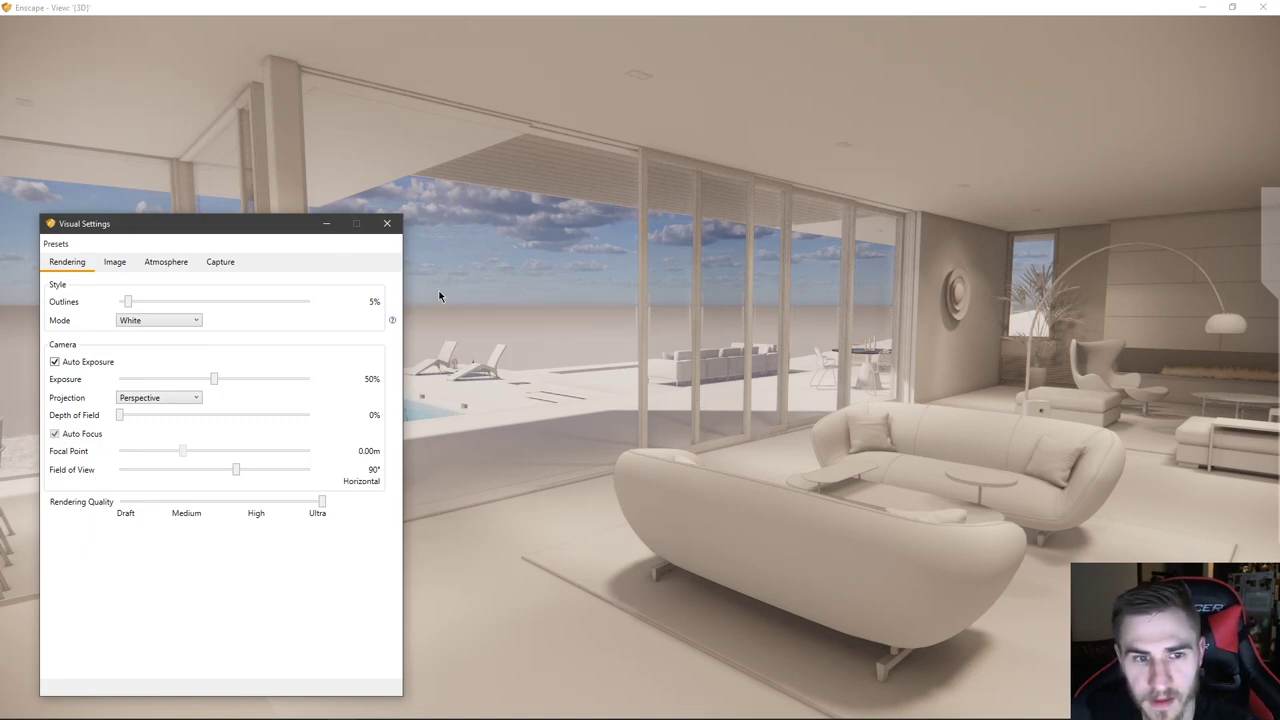
{"action": "left_click_drag", "start_coordinate": [284, 228], "coordinate": [828, 205]}
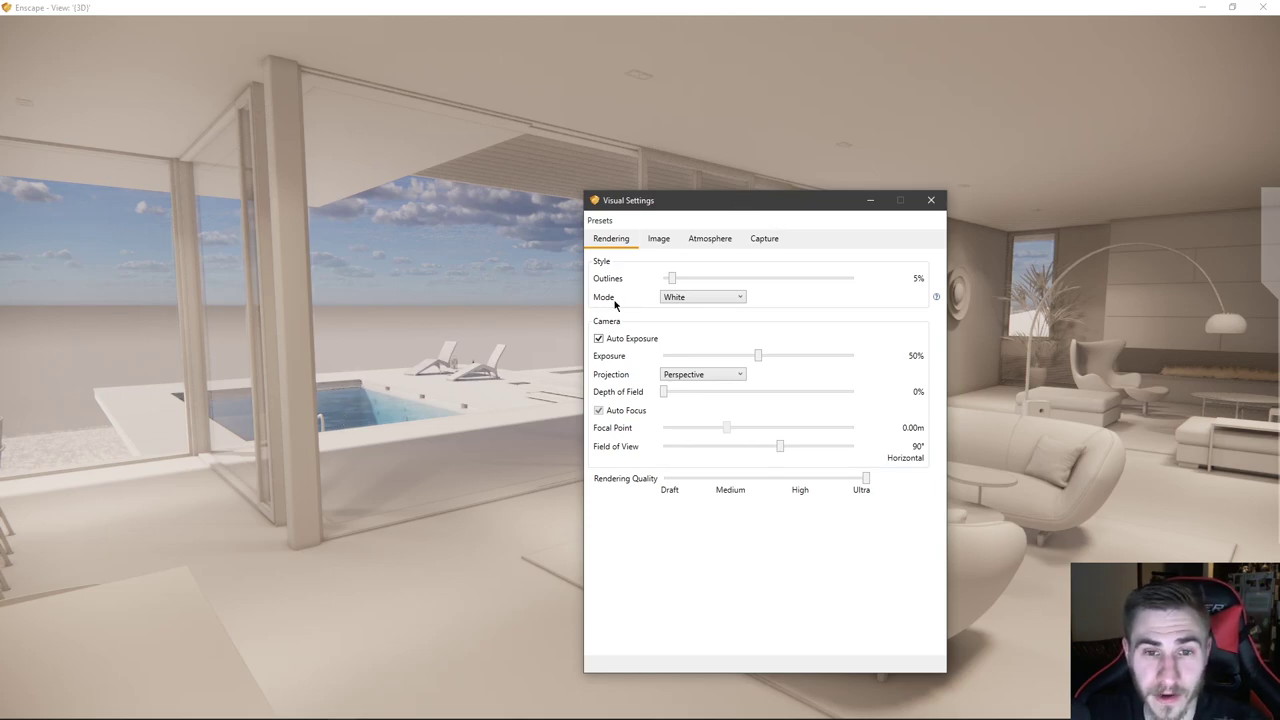
{"action": "left_click_drag", "start_coordinate": [763, 209], "coordinate": [247, 215]}
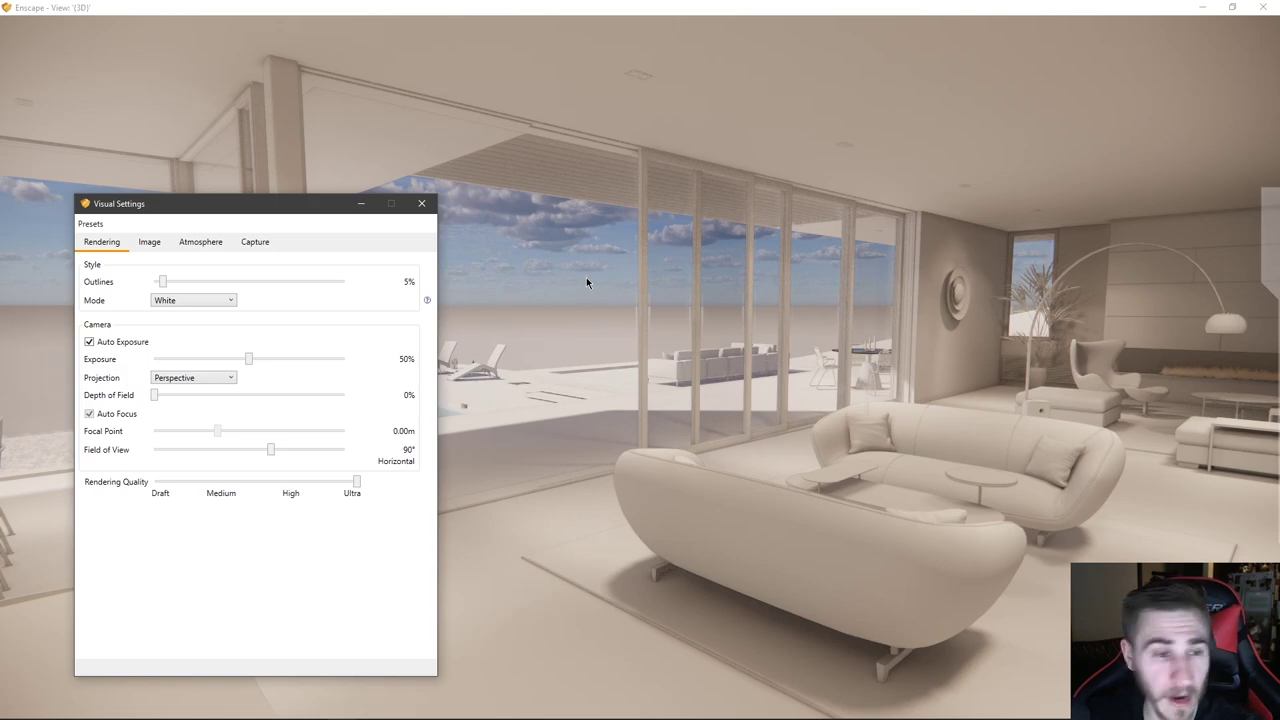
- Switch the style mode to Polystyrol and try its transmission at 100% and at 0%
{"action": "left_click", "coordinate": [222, 301]}
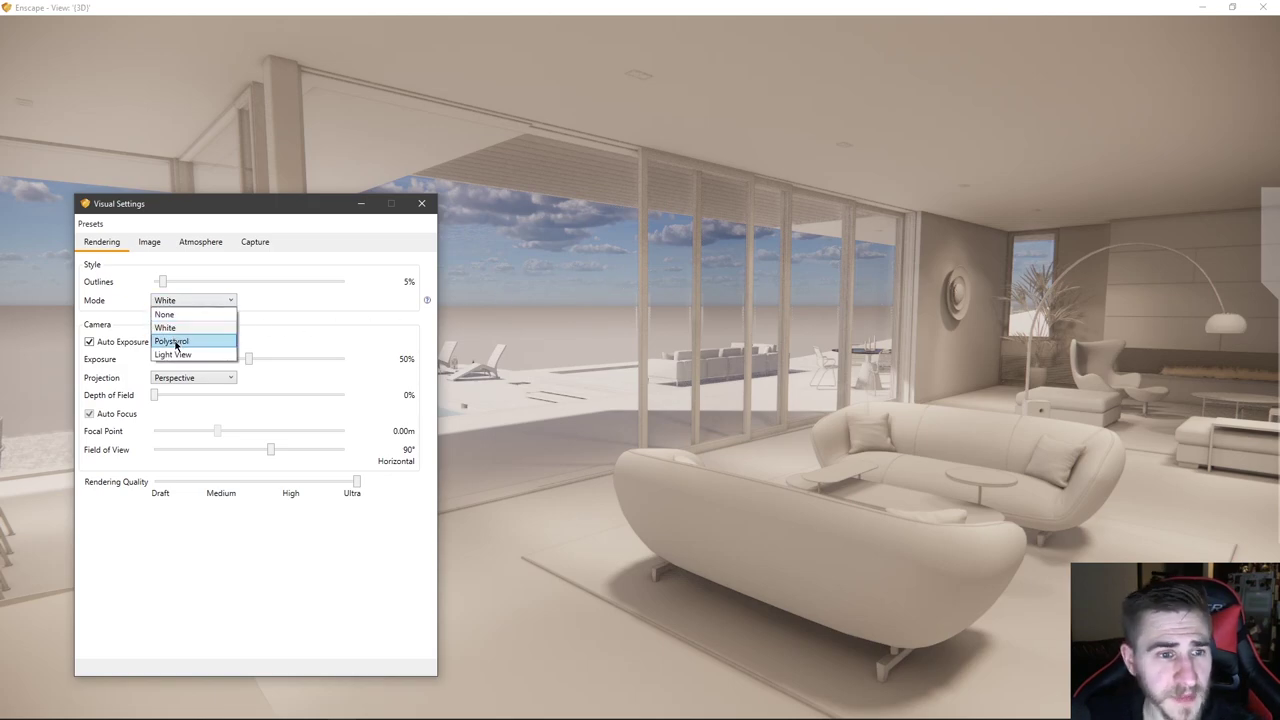
{"action": "left_click", "coordinate": [178, 339]}
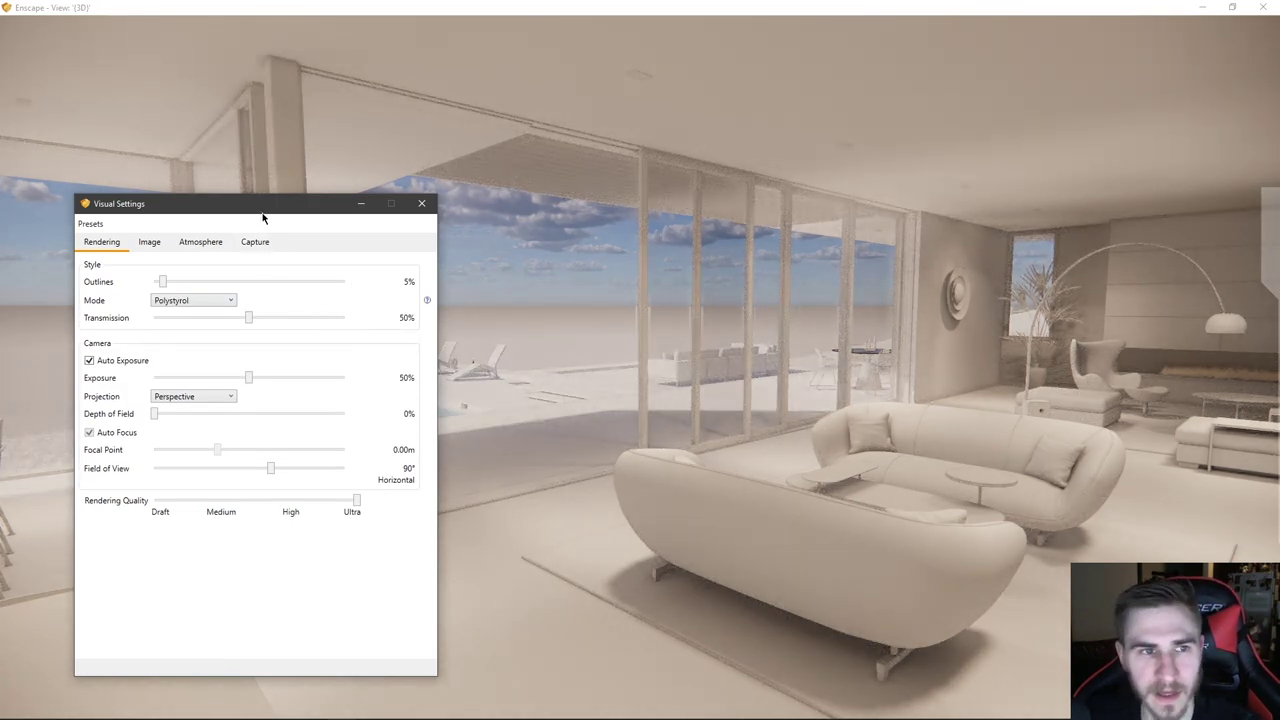
{"action": "left_click_drag", "start_coordinate": [251, 210], "coordinate": [209, 233]}
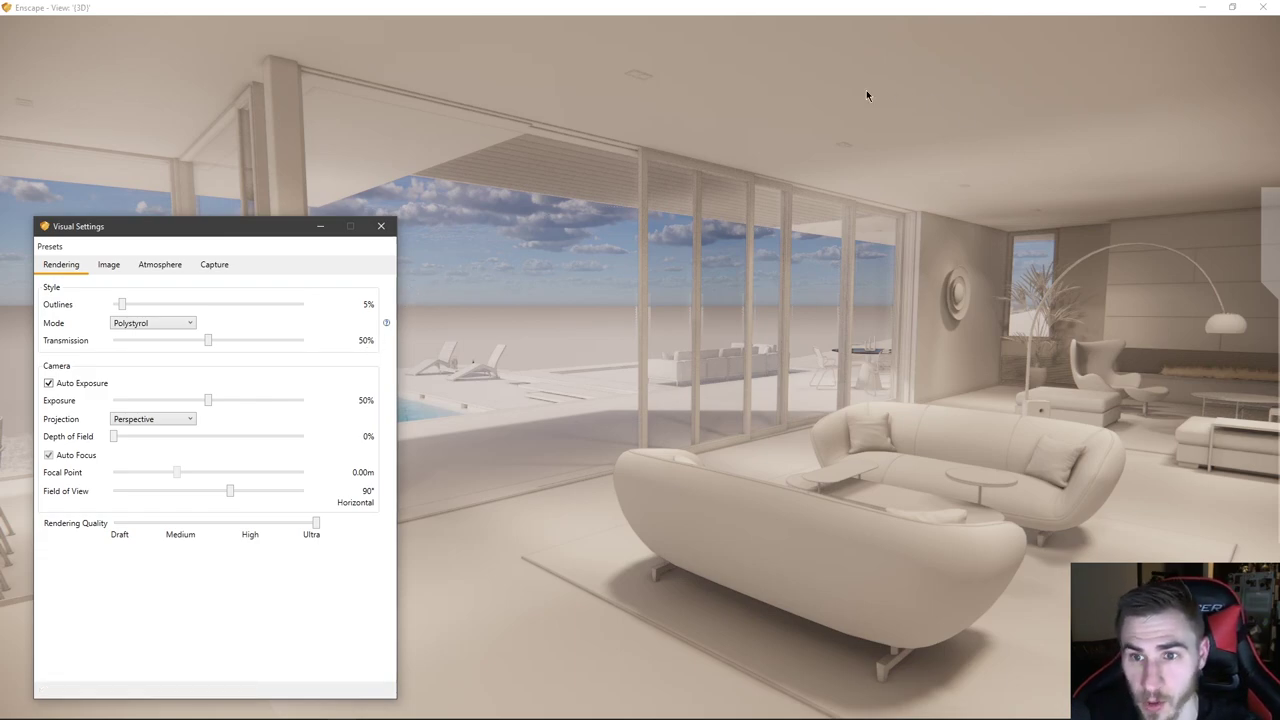
{"action": "left_click_drag", "start_coordinate": [208, 340], "coordinate": [304, 341]}
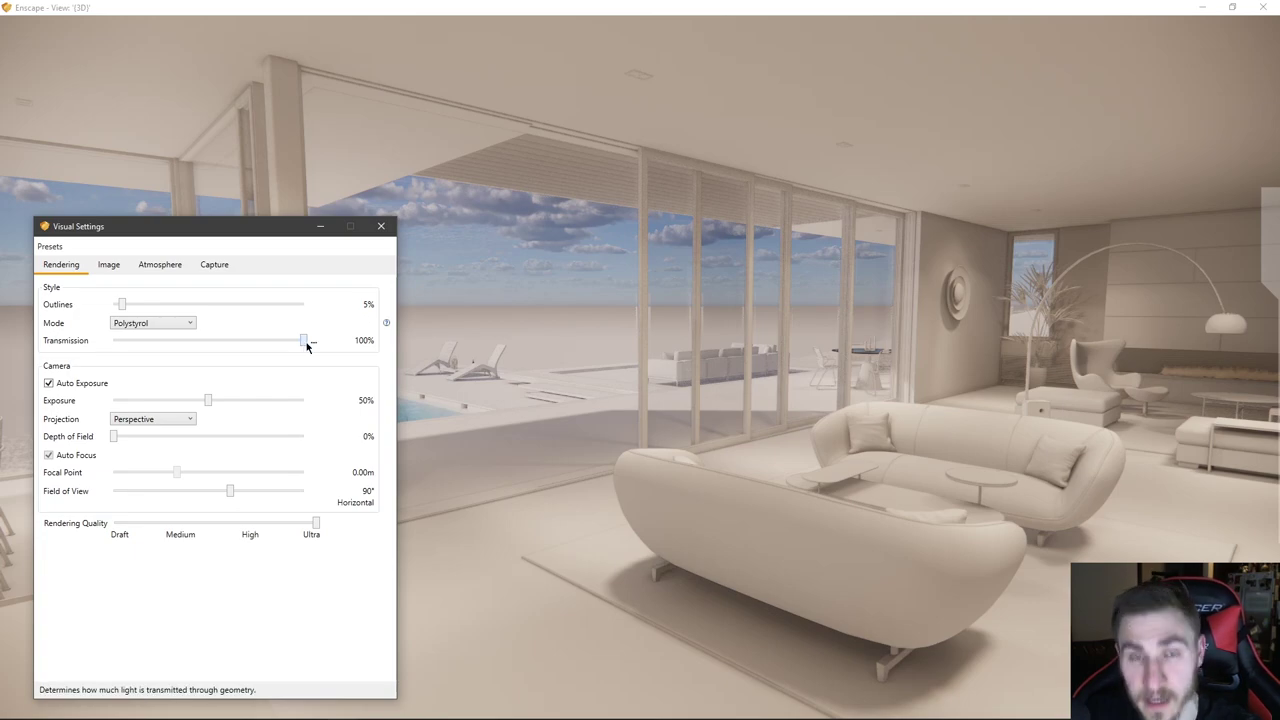
{"action": "left_click_drag", "start_coordinate": [306, 341], "coordinate": [113, 341]}
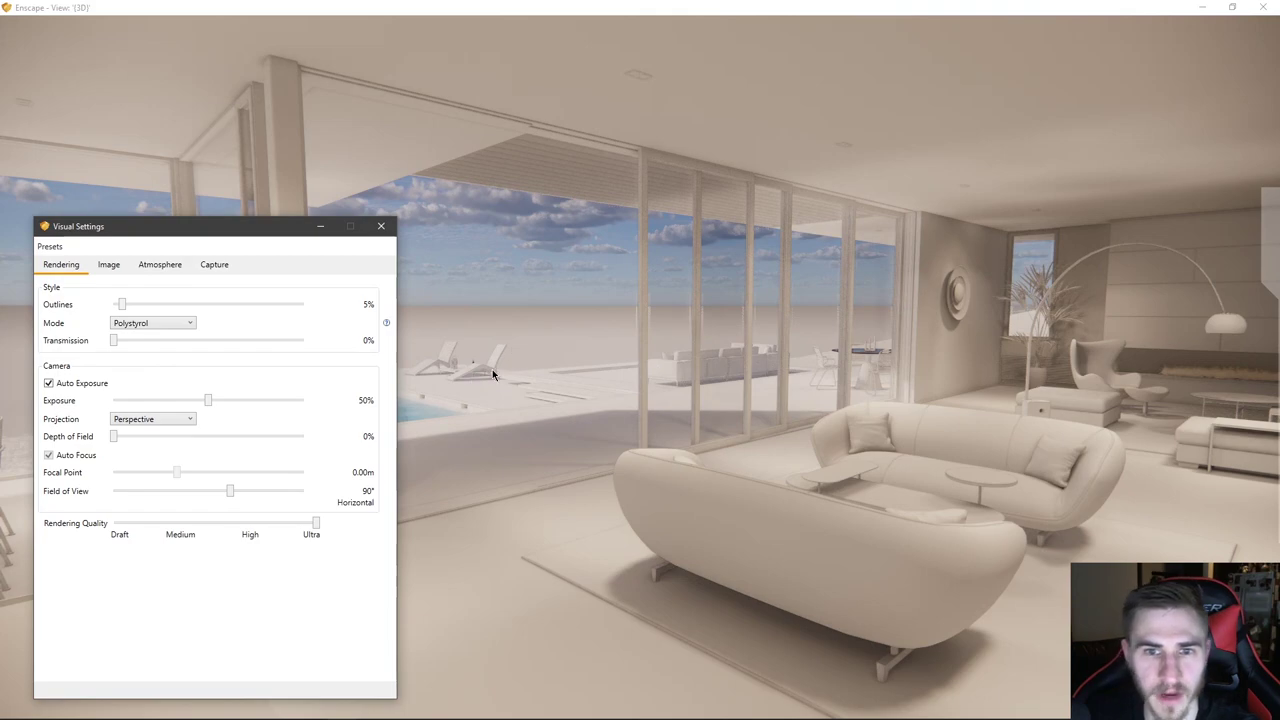
- Switch the style mode to Light View and turn off its automatic scale
{"action": "left_click", "coordinate": [185, 326]}
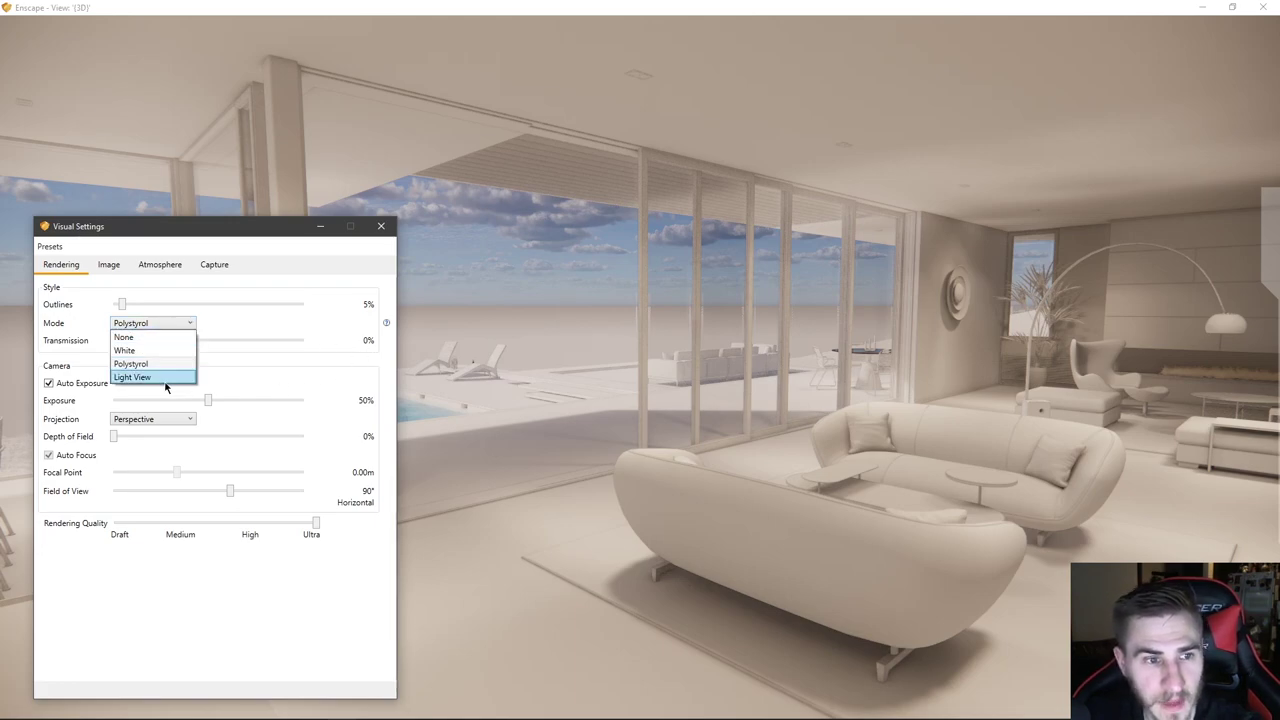
{"action": "left_click", "coordinate": [165, 380]}
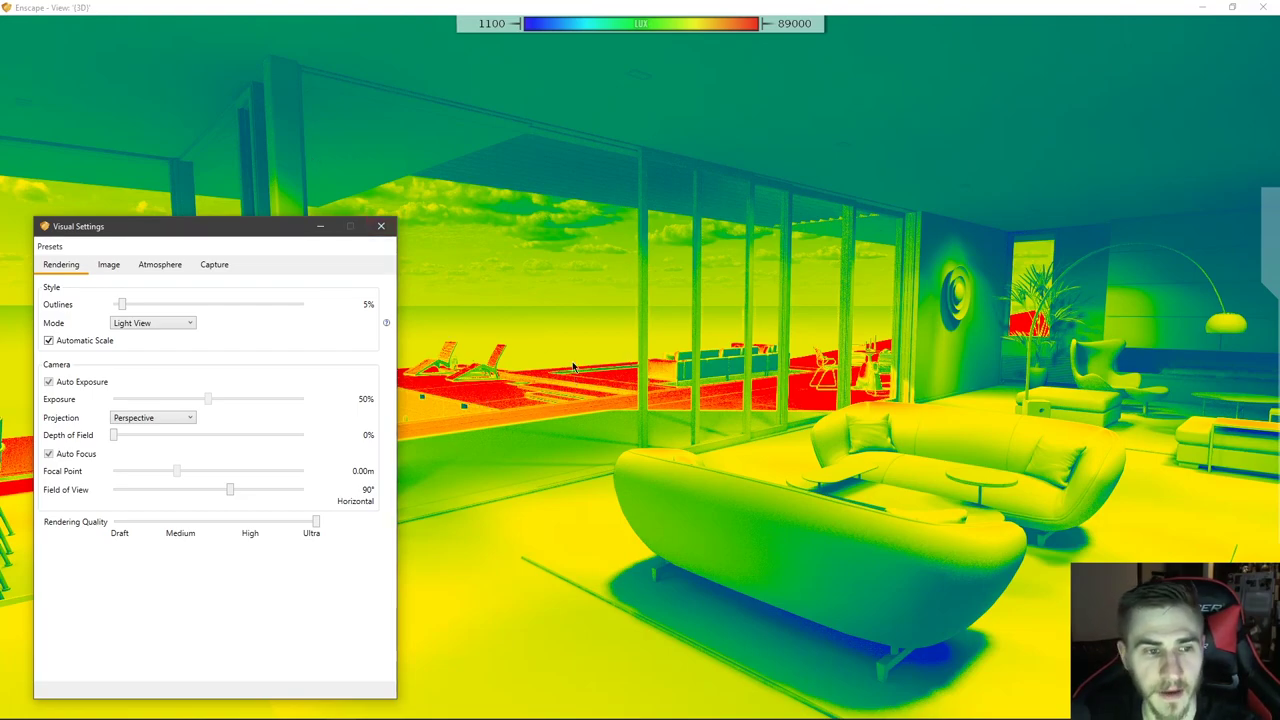
{"action": "left_click", "coordinate": [49, 341]}
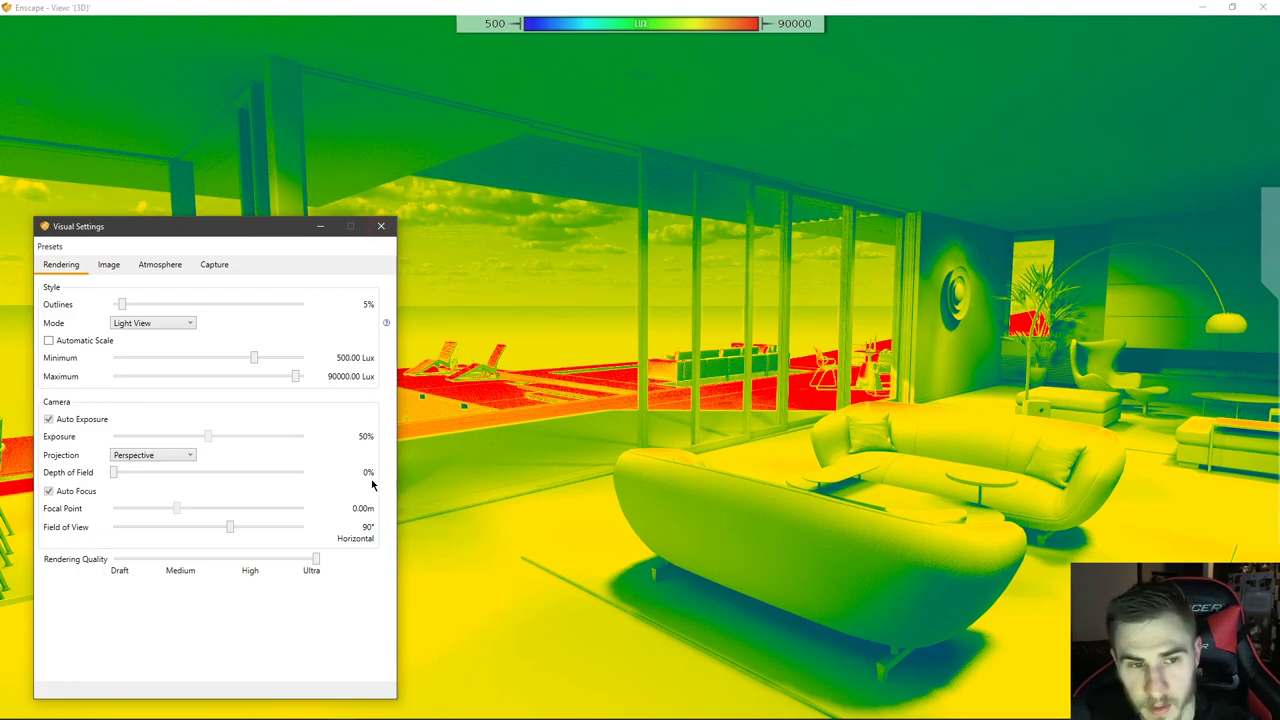
- Set the Light View scale's minimum to about 1372.66 lux and its maximum to about 53377.17 lux
{"action": "left_click_drag", "start_coordinate": [255, 362], "coordinate": [293, 376]}
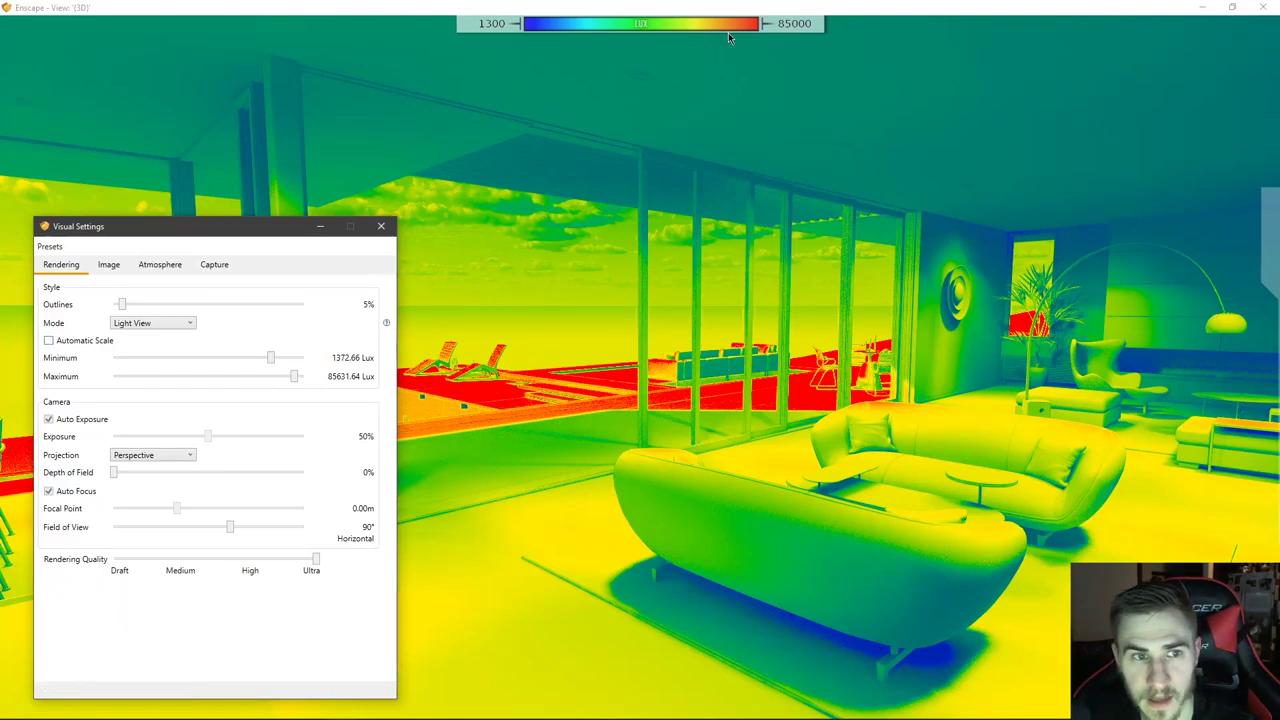
{"action": "left_click_drag", "start_coordinate": [293, 376], "coordinate": [266, 381]}
{"action": "left_click_drag", "start_coordinate": [271, 378], "coordinate": [282, 377]}
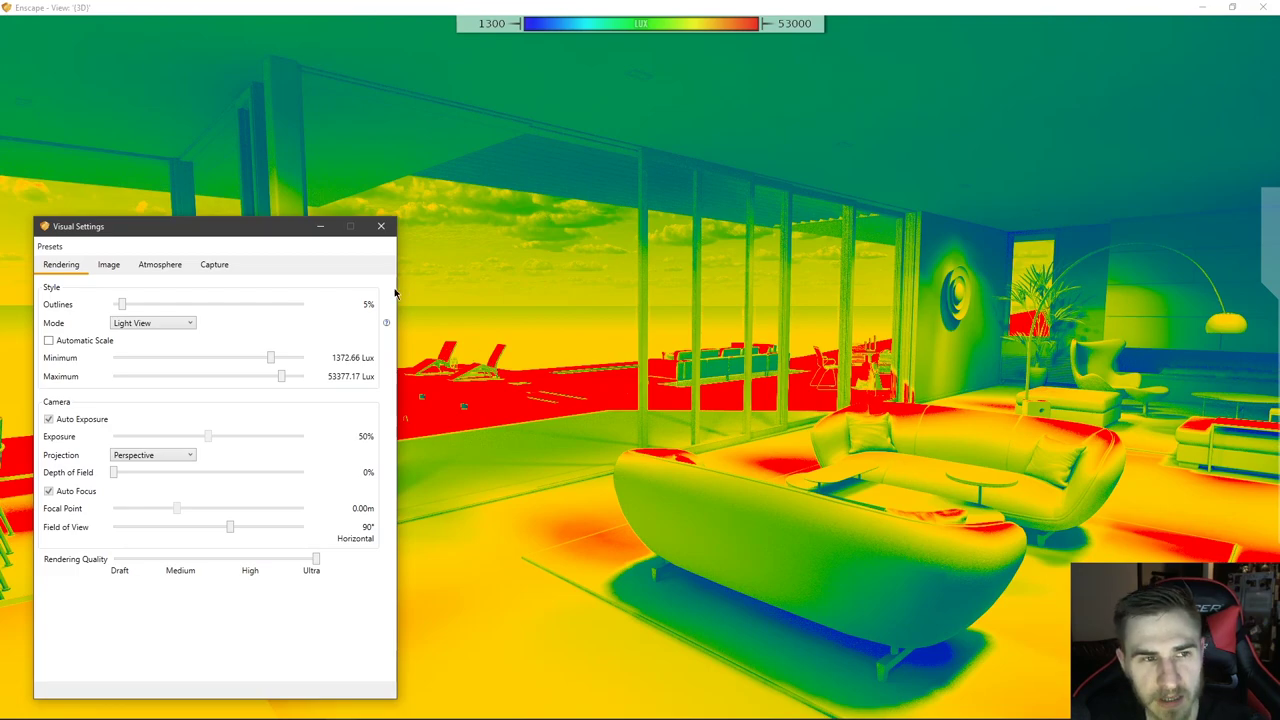
- Re-enable the Light View's automatic scale and return the style mode to None
{"action": "left_click", "coordinate": [89, 342]}
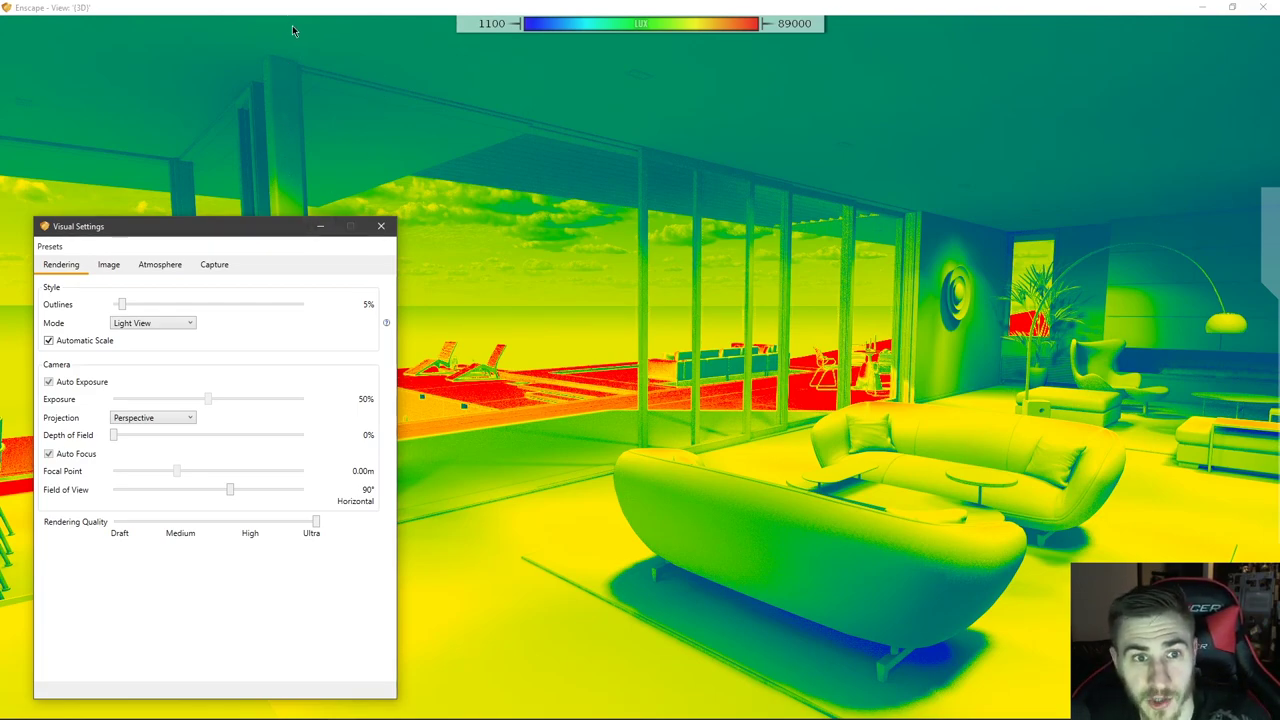
{"action": "left_click", "coordinate": [152, 322]}
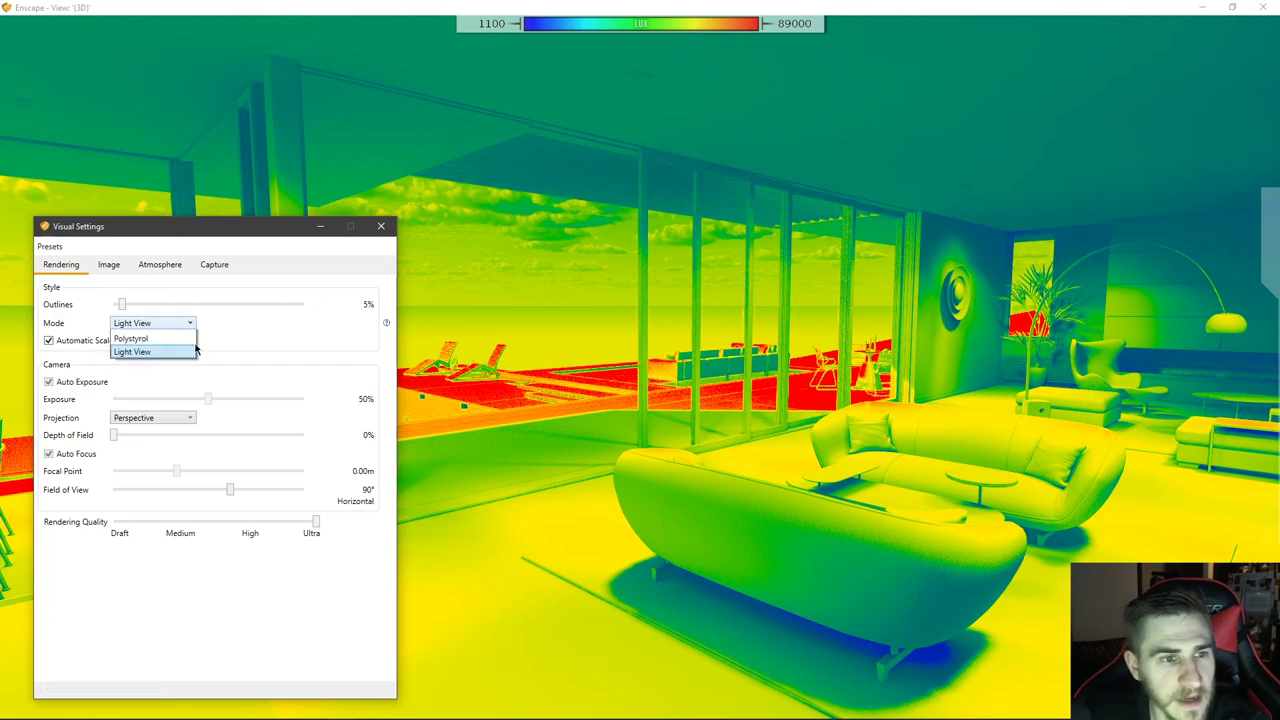
{"action": "left_click", "coordinate": [140, 336]}
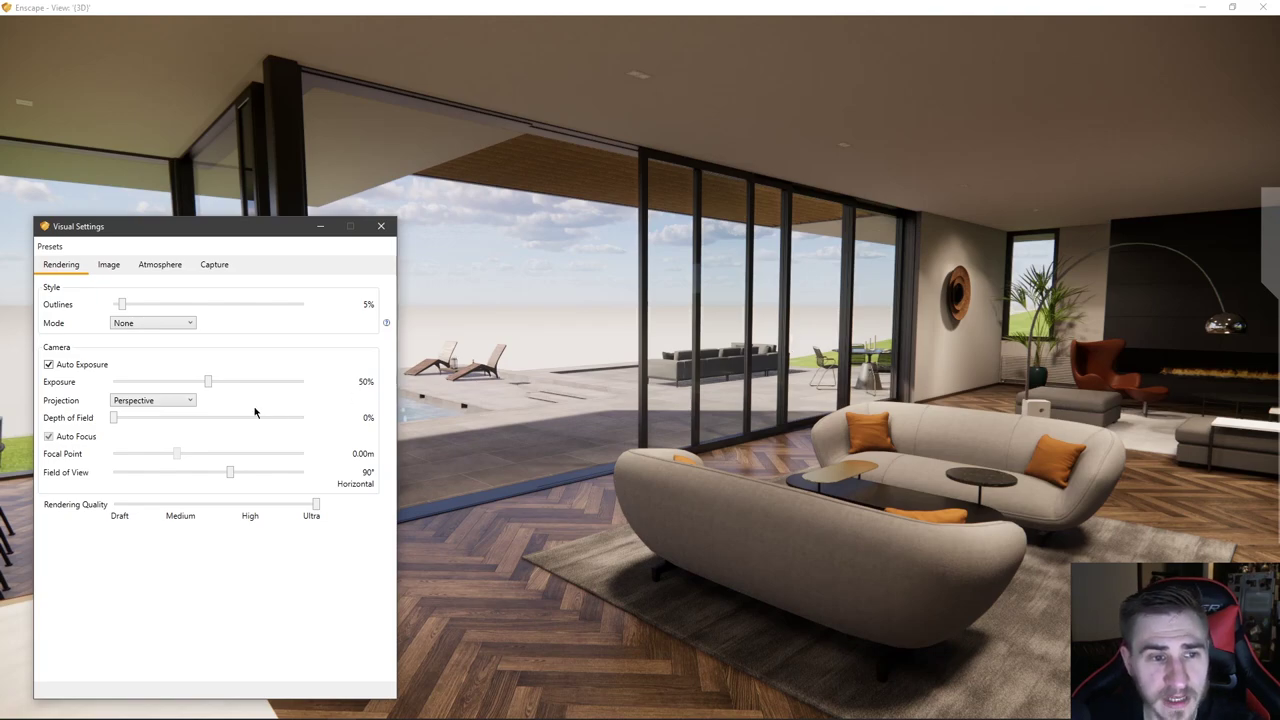
- Try the exposure at 100% and 0%, resetting it to the default 50% after each
{"action": "left_click_drag", "start_coordinate": [208, 381], "coordinate": [316, 379]}
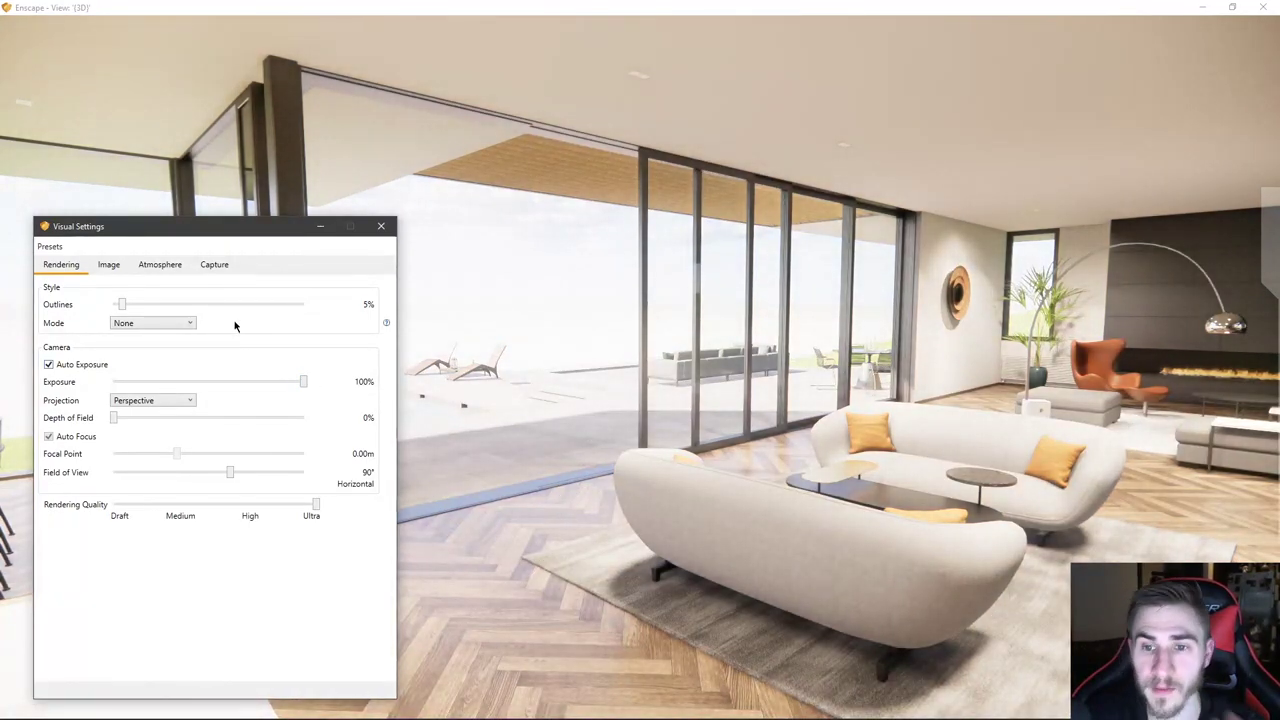
{"action": "double_click", "coordinate": [303, 386]}
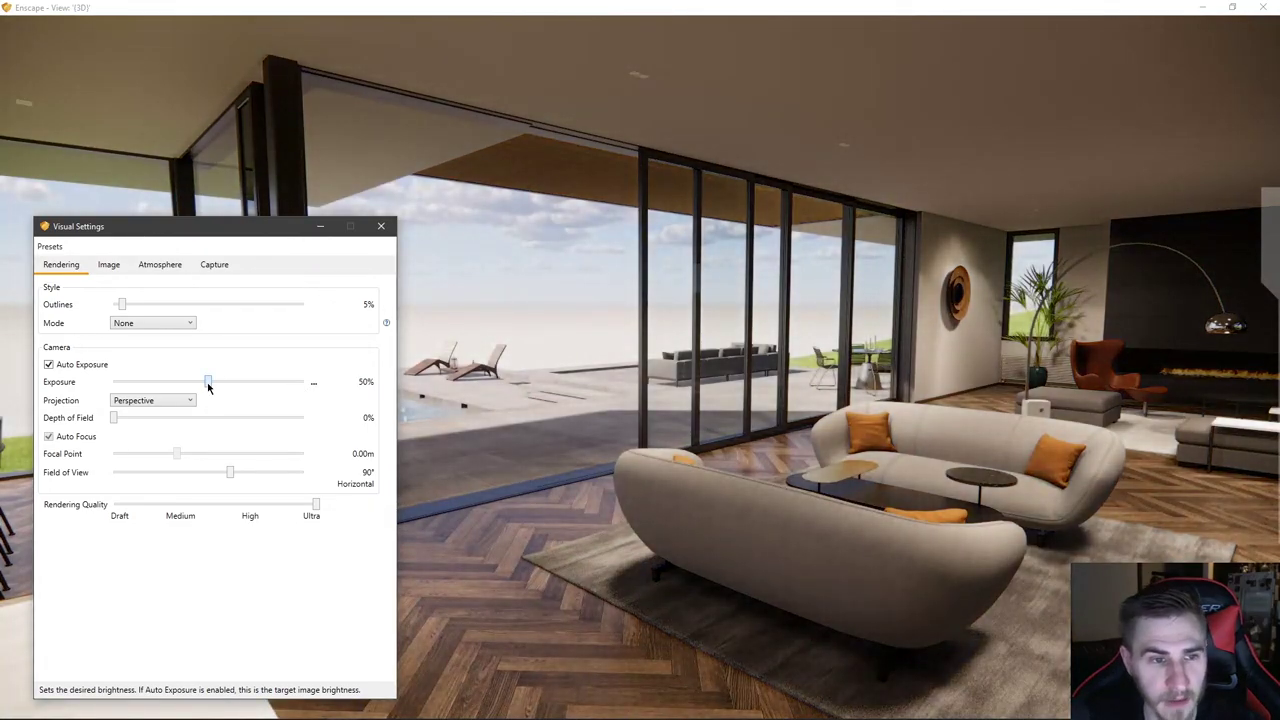
{"action": "left_click_drag", "start_coordinate": [208, 386], "coordinate": [36, 382]}
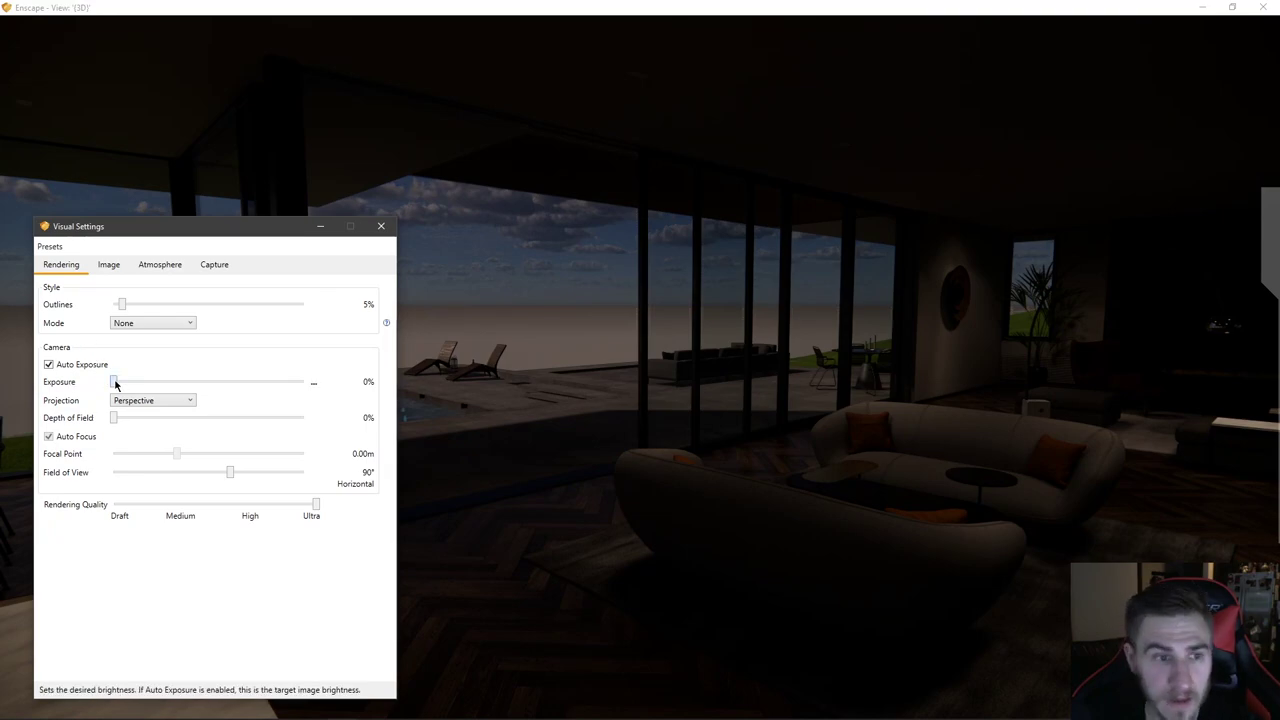
{"action": "double_click", "coordinate": [115, 383]}
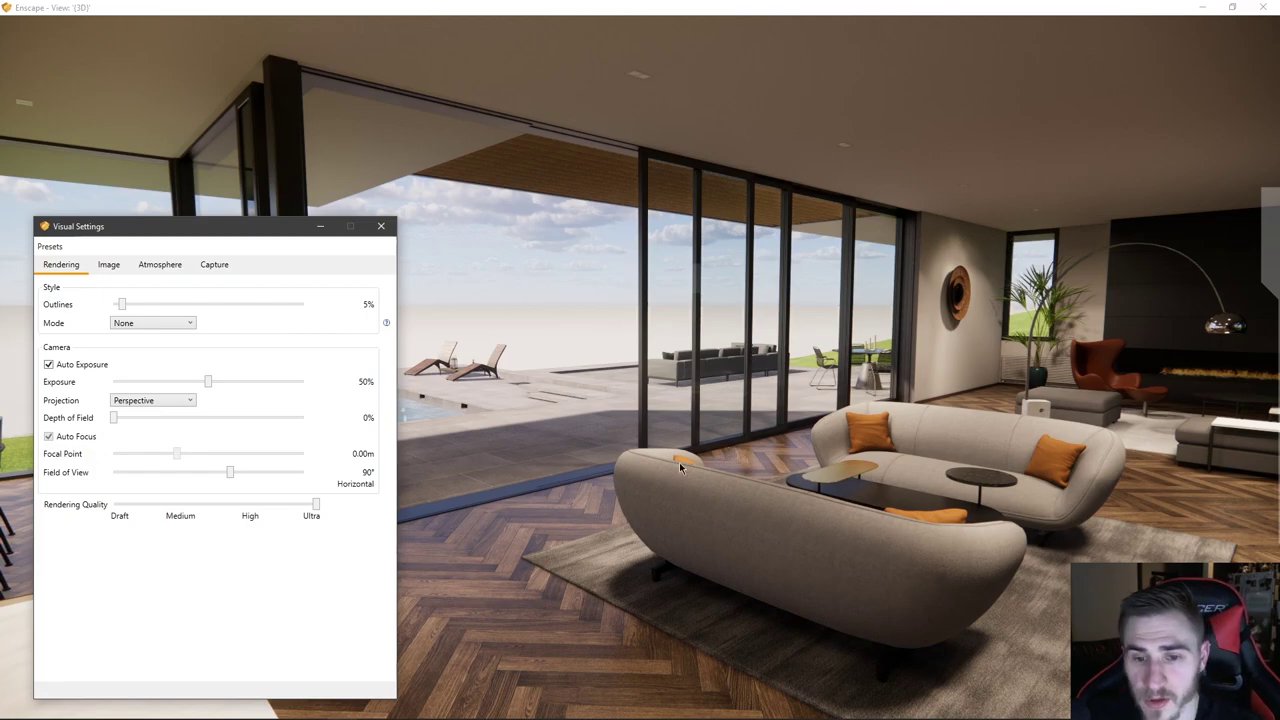
- Walk through the living room to the fireplace wall and potted plant, examining how auto exposure adapts to the brightness
{"action": "key", "text": "s"}
{"action": "left_click_drag", "start_coordinate": [680, 467], "coordinate": [975, 467]}
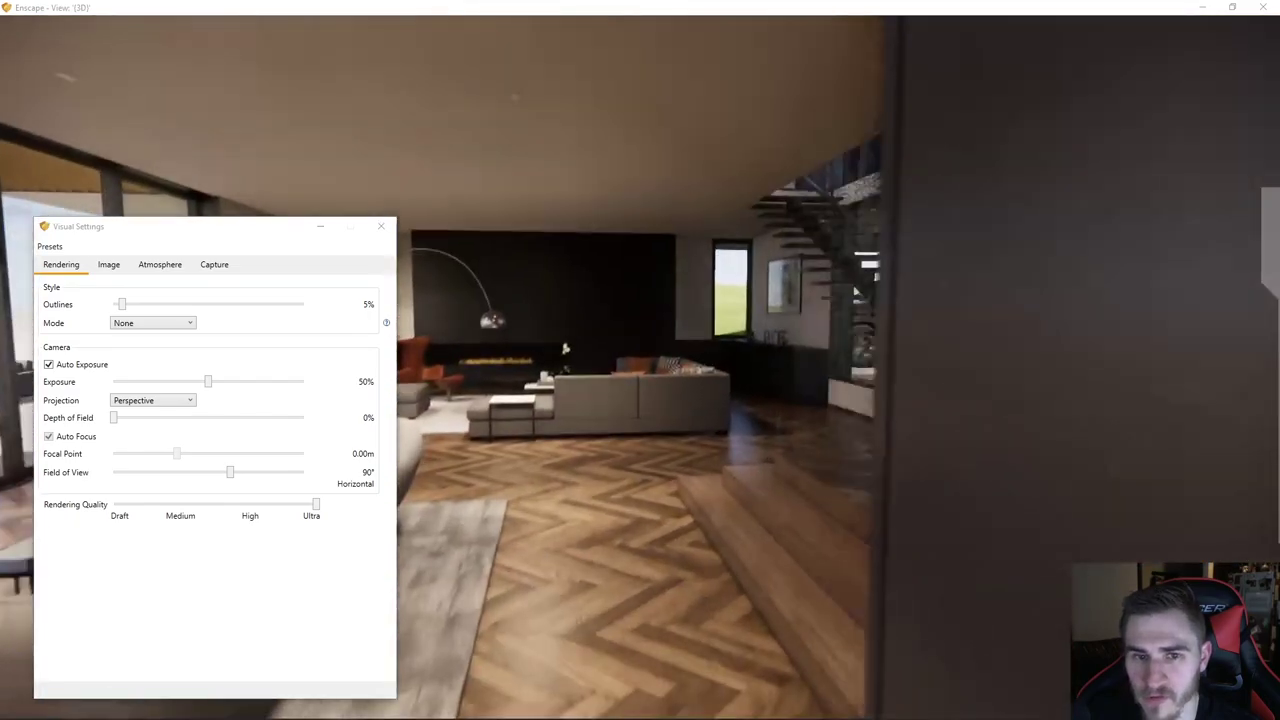
{"action": "key", "text": "w"}
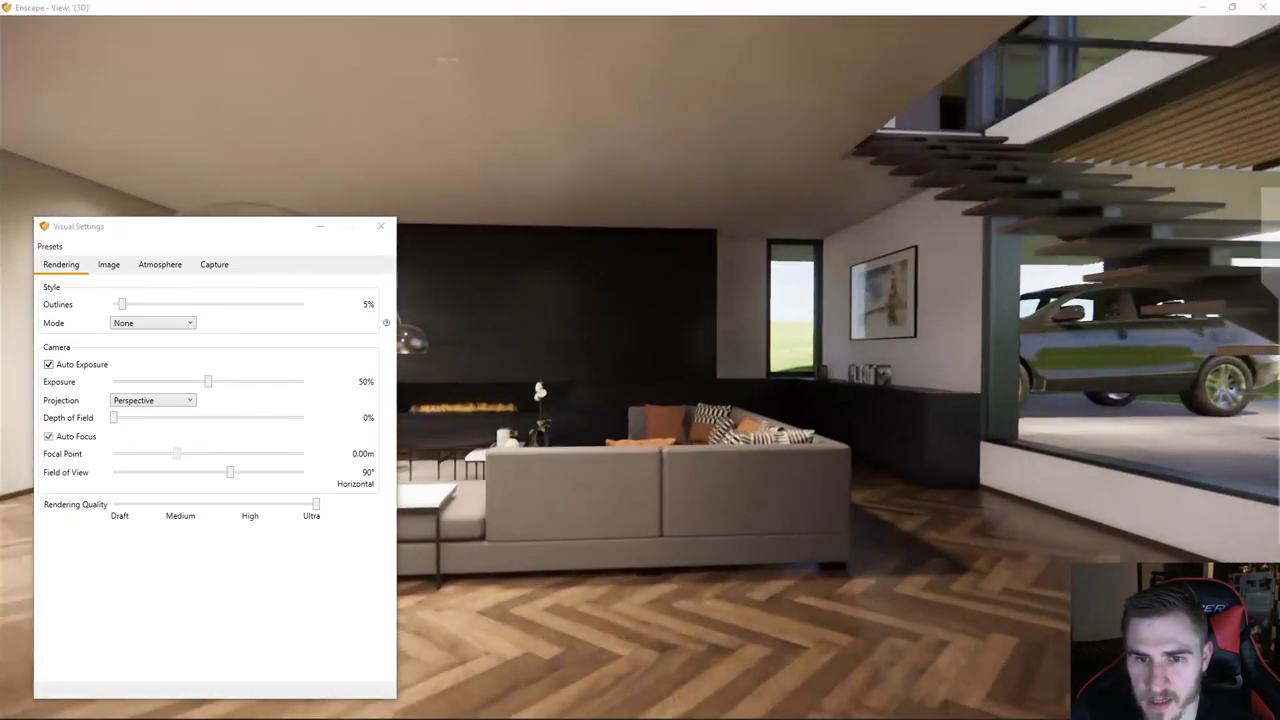
{"action": "key", "text": "w"}
{"action": "key", "text": "d"}
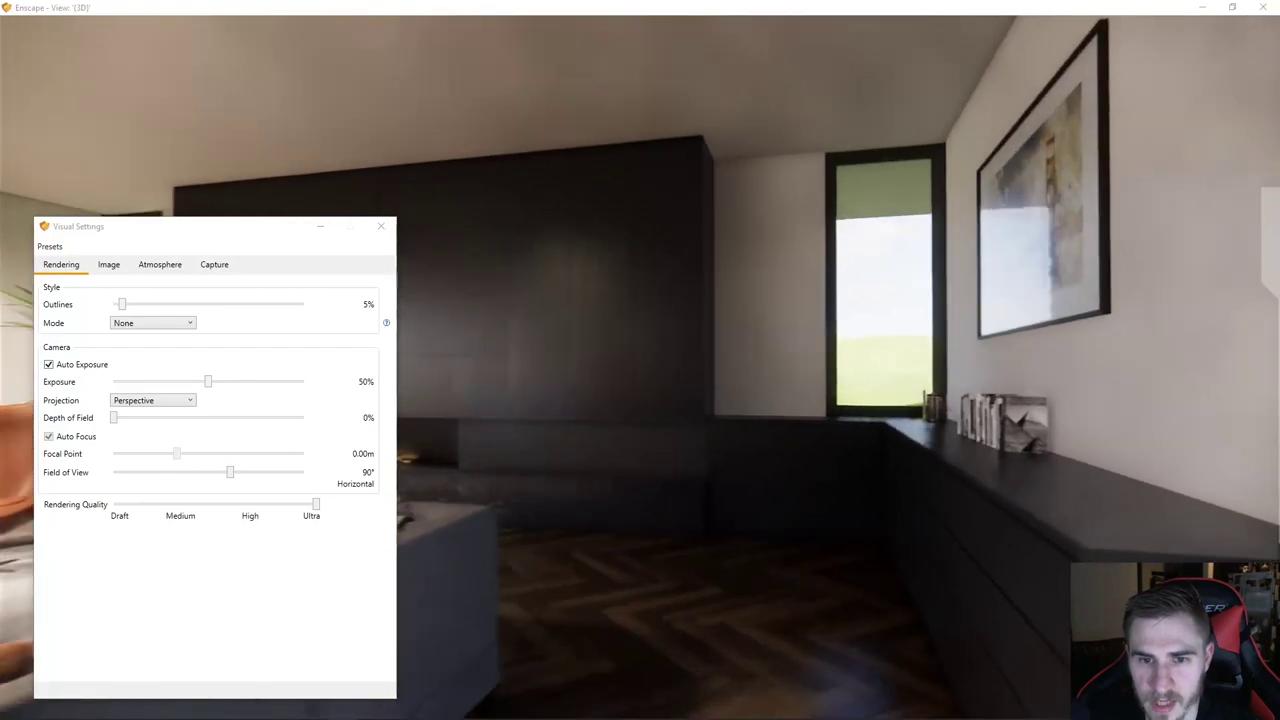
{"action": "key", "text": "w"}
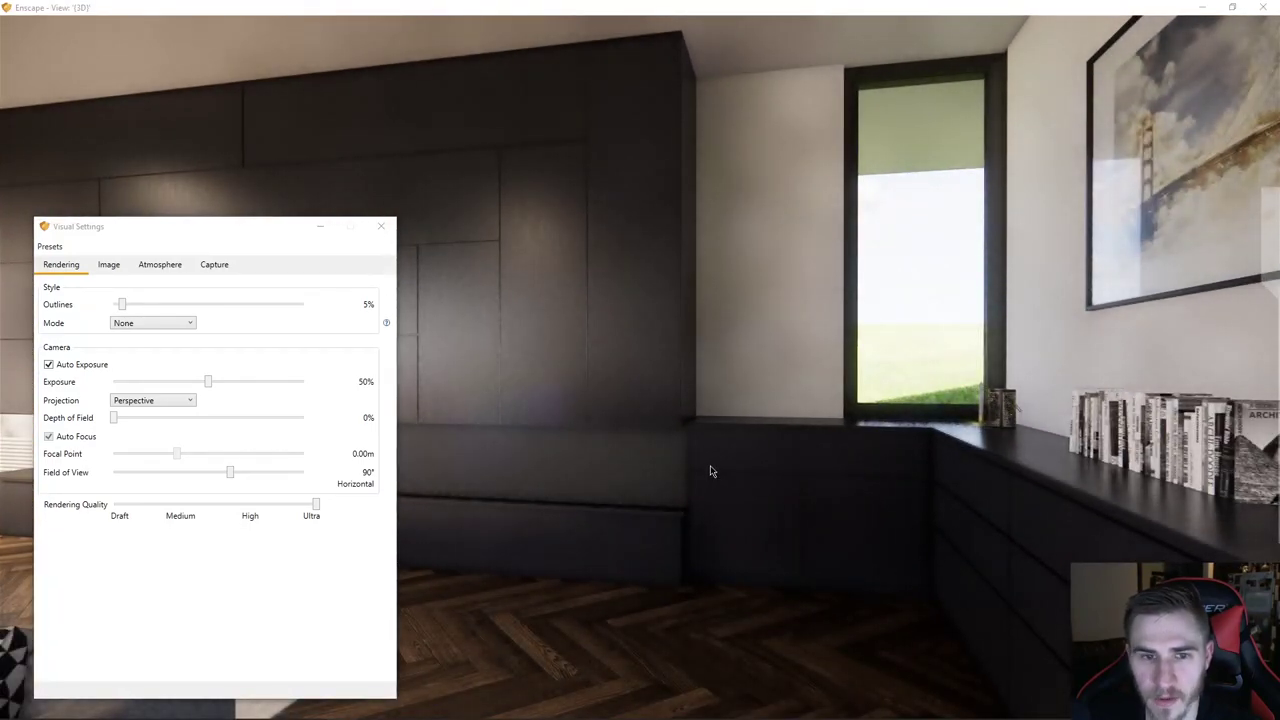
{"action": "left_click_drag", "start_coordinate": [711, 471], "coordinate": [420, 455]}
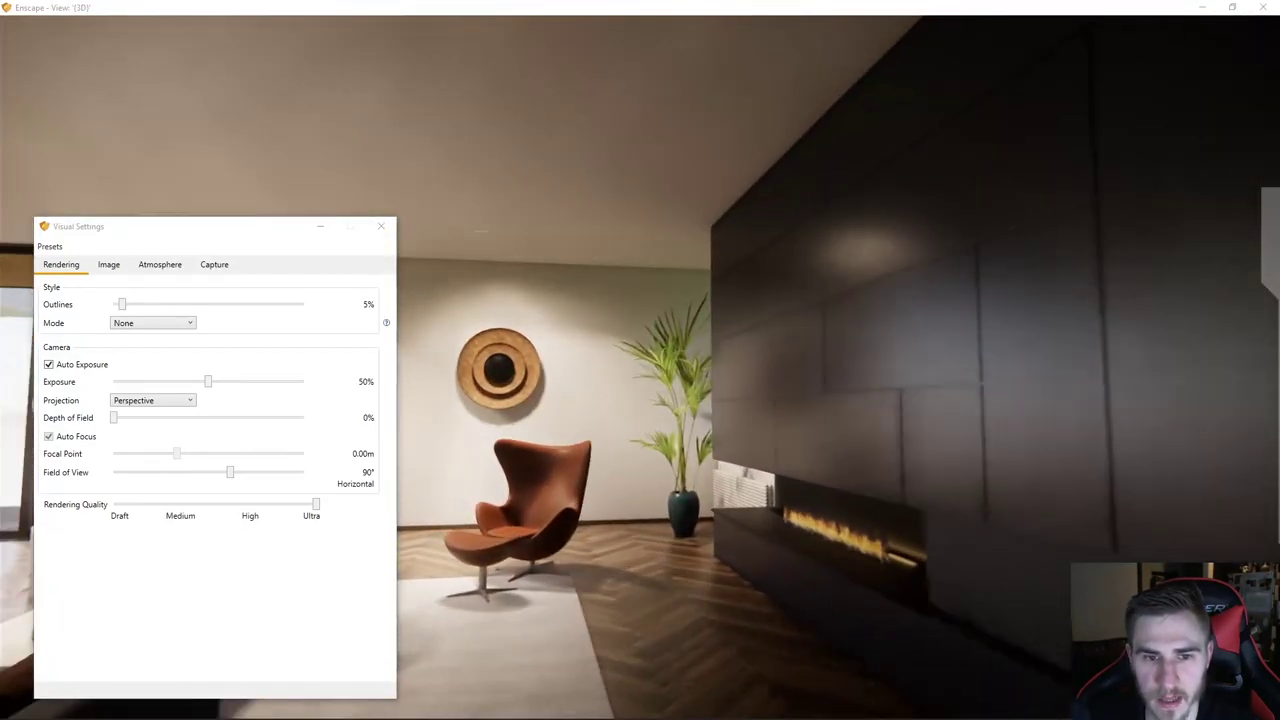
{"action": "key", "text": "w"}
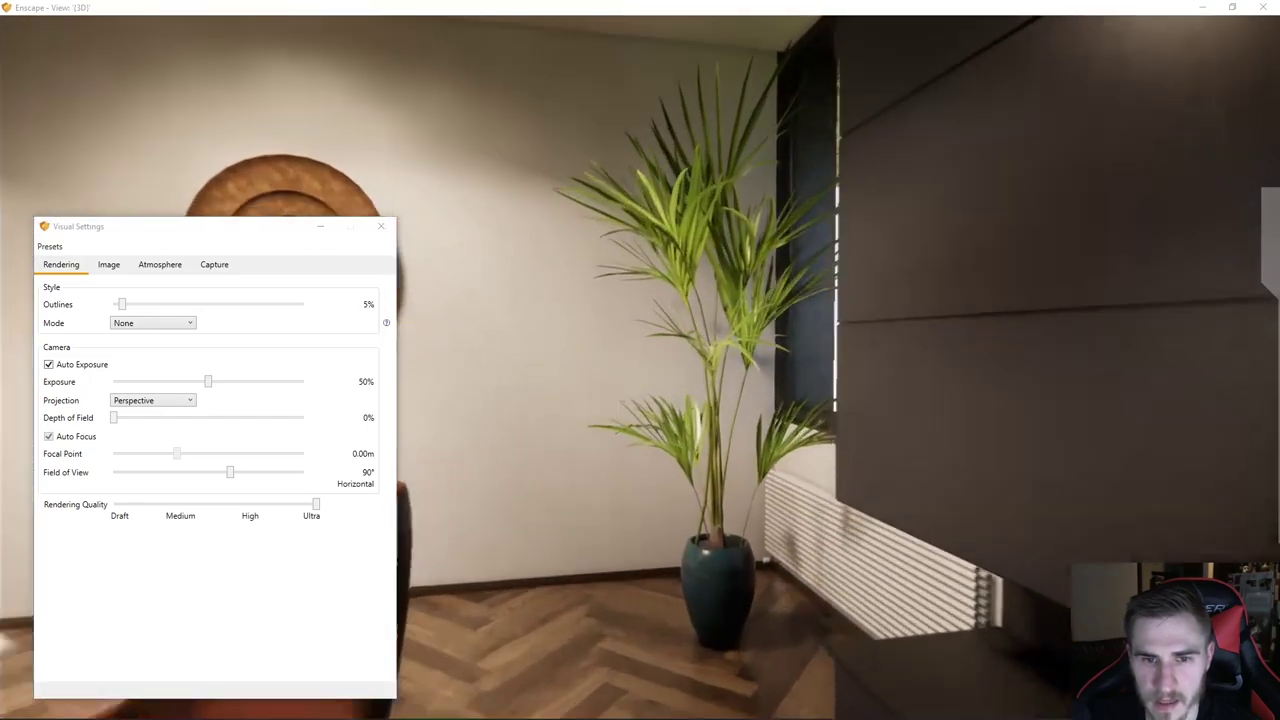
{"action": "key", "text": "w"}
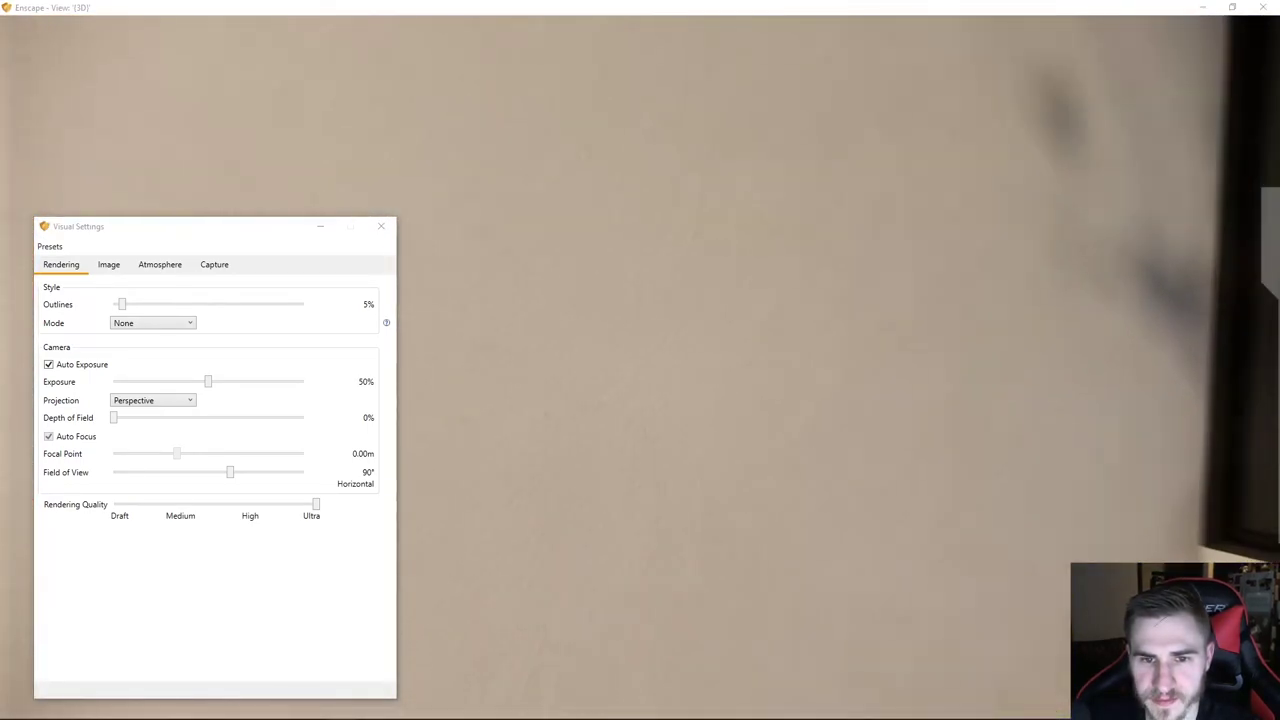
- Examine auto exposure on the ceiling and window corner by the plant, and fly back through the living room to the pool terrace
{"action": "key", "text": "s"}
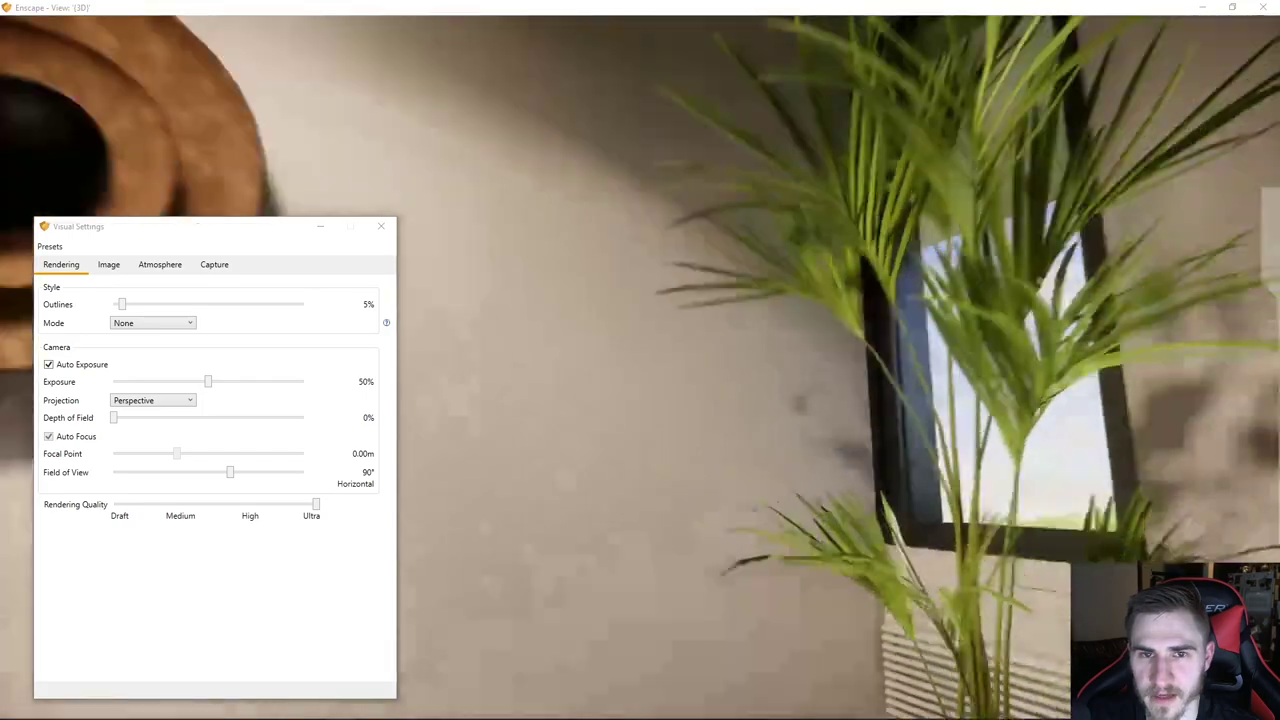
{"action": "key", "text": "w"}
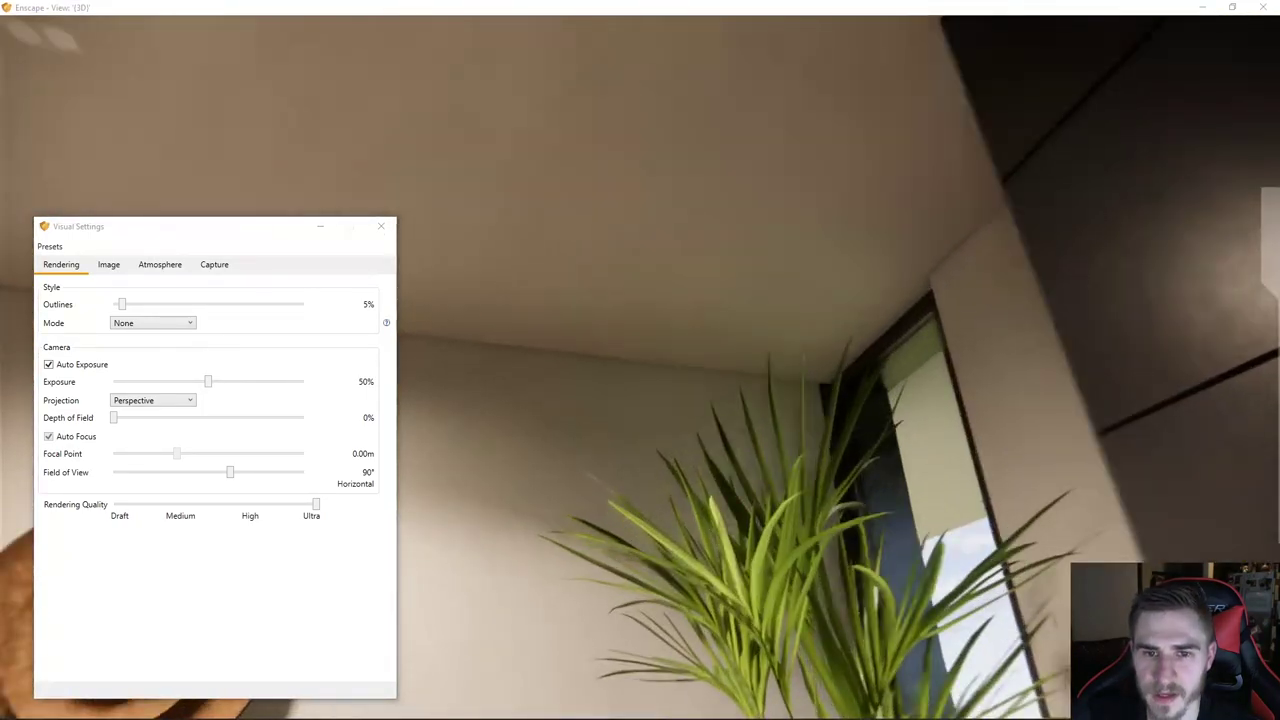
{"action": "key", "text": "w"}
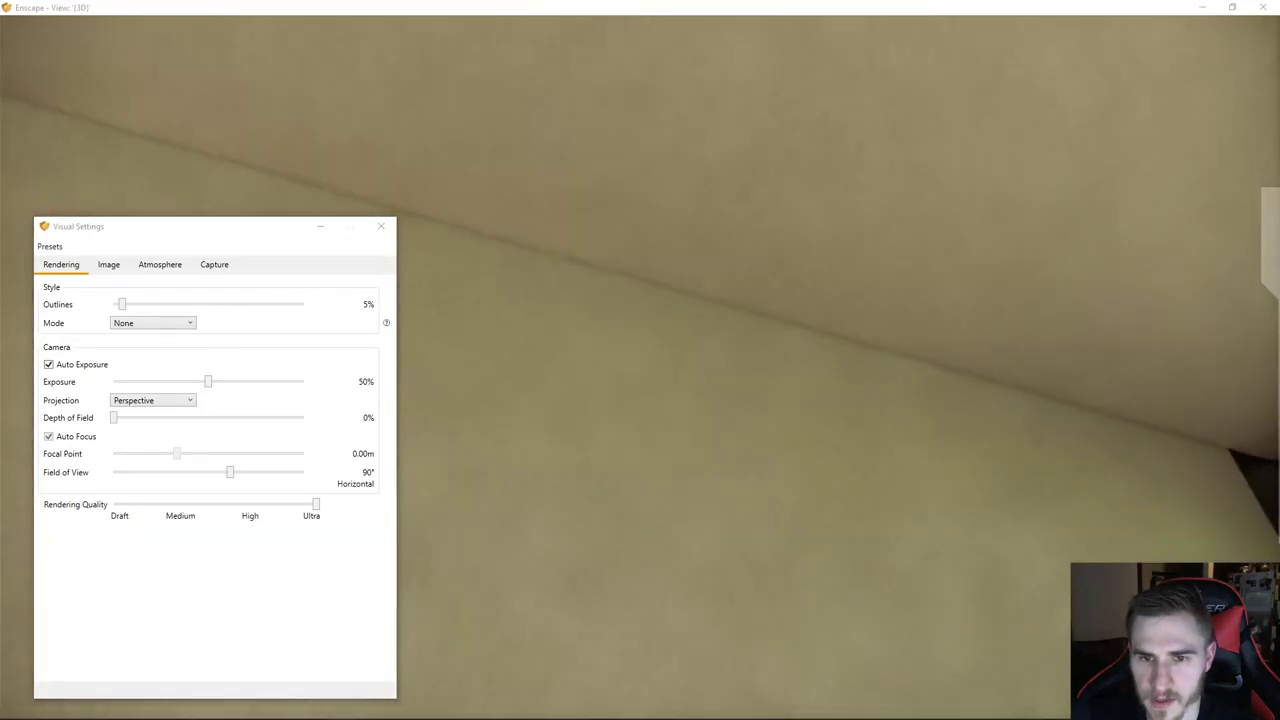
{"action": "key", "text": "s"}
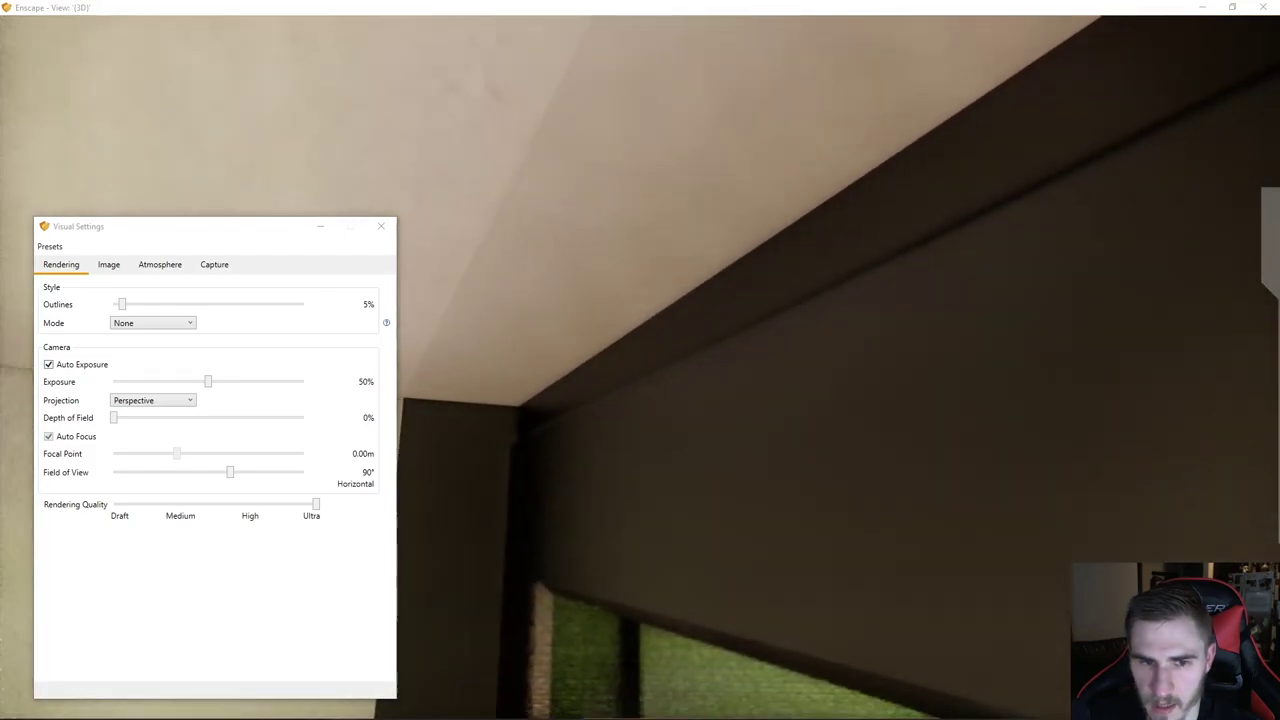
{"action": "key", "text": "s"}
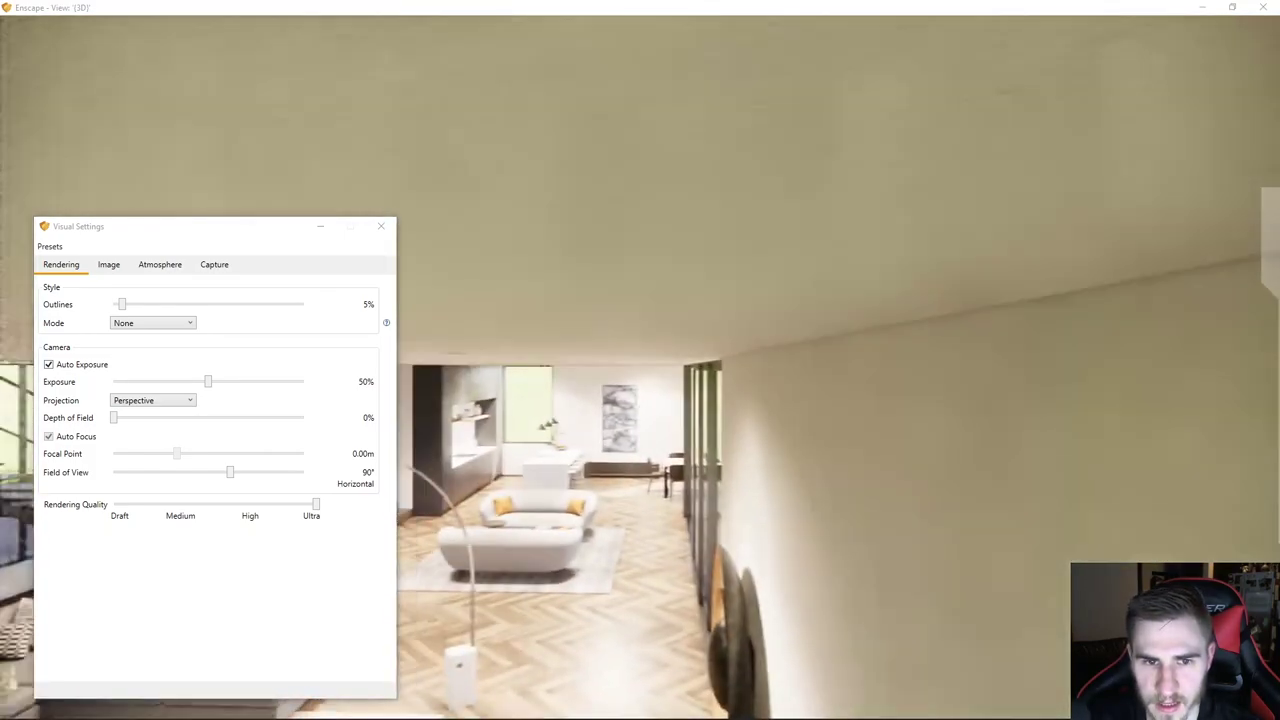
{"action": "key", "text": "w"}
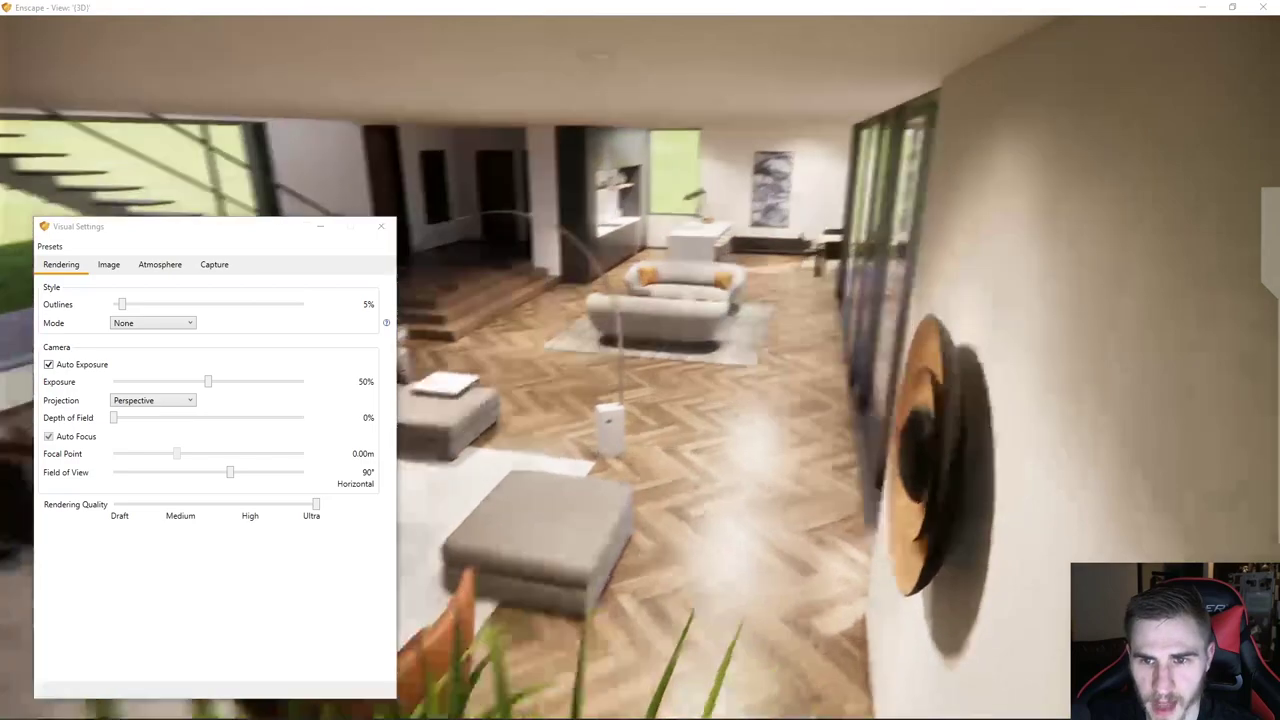
{"action": "key", "text": "w"}
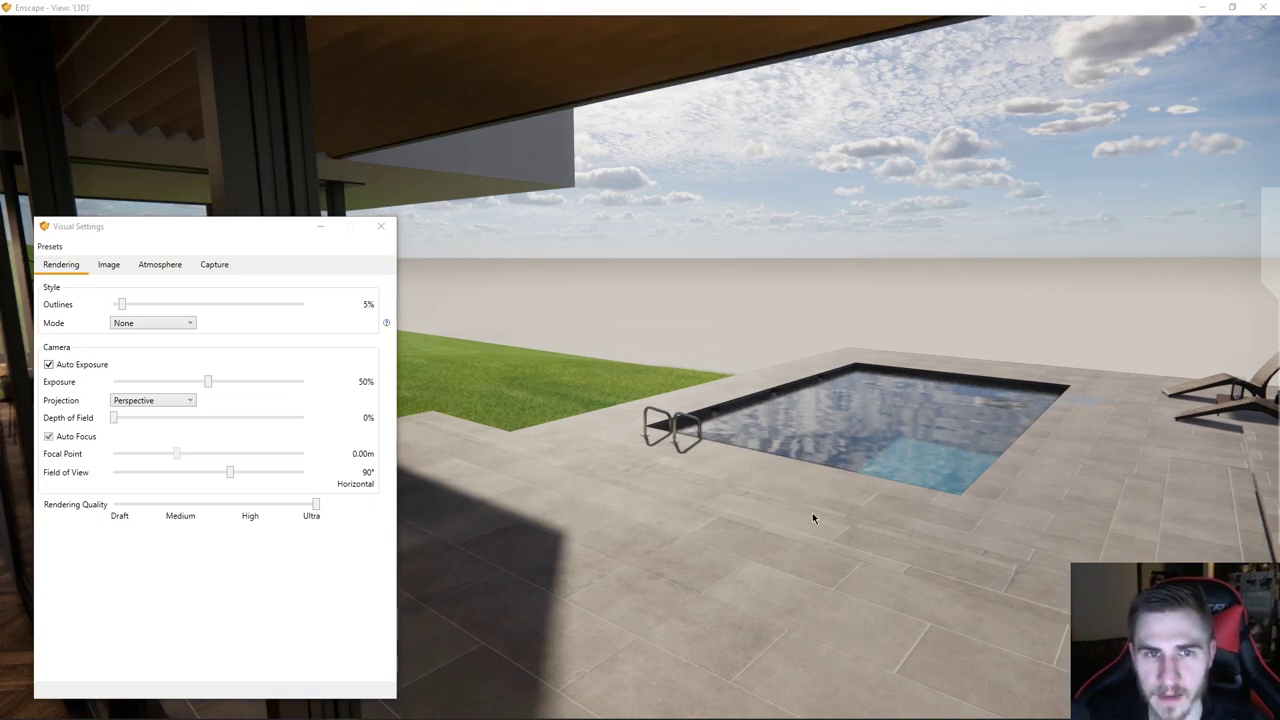
- Examine auto exposure between the pool terrace and the dark hallway doors, and return to the saved Interior view
{"action": "left_click_drag", "start_coordinate": [1100, 526], "coordinate": [809, 526]}
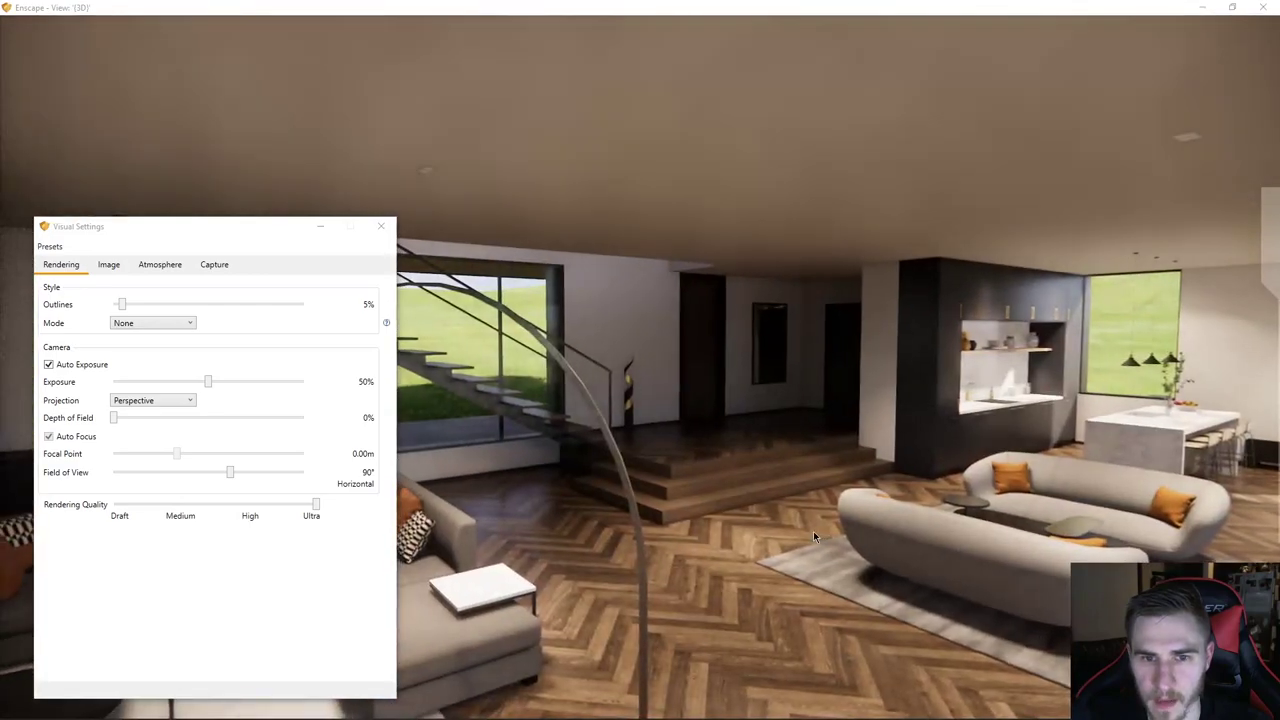
{"action": "left_click_drag", "start_coordinate": [898, 545], "coordinate": [870, 545]}
{"action": "key", "text": "w"}
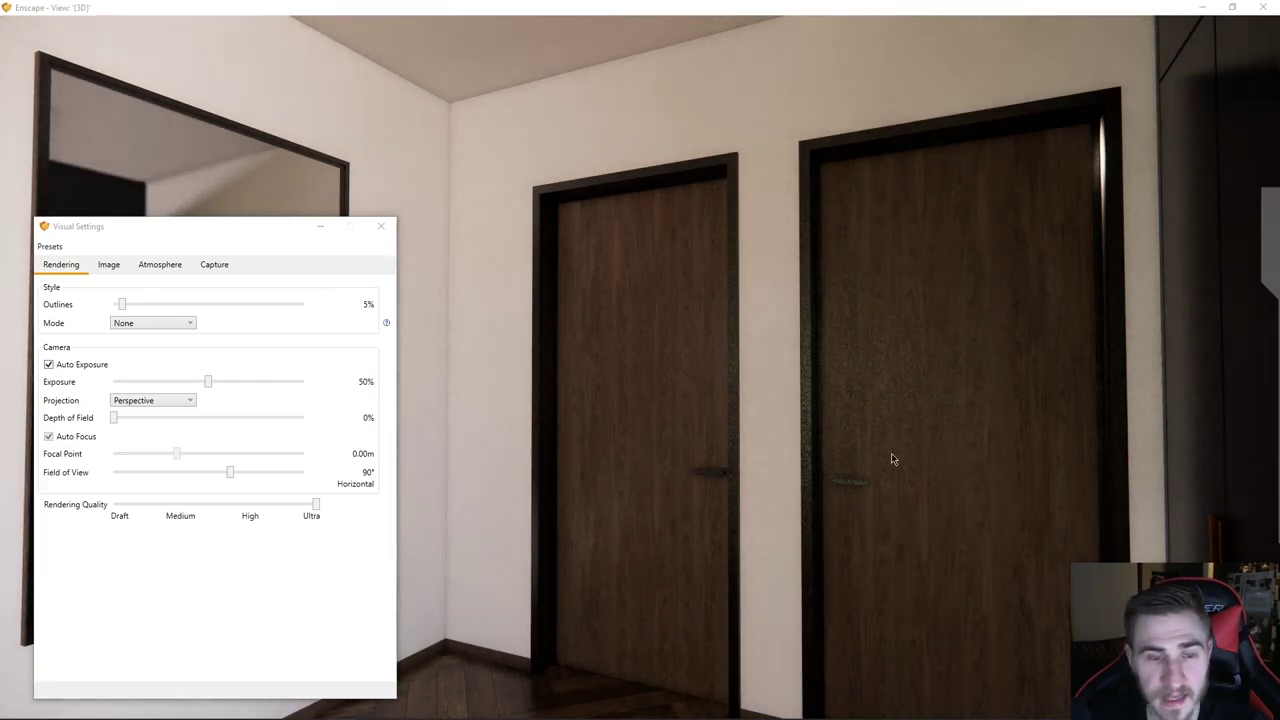
{"action": "mouse_move", "coordinate": [1263, 311]}
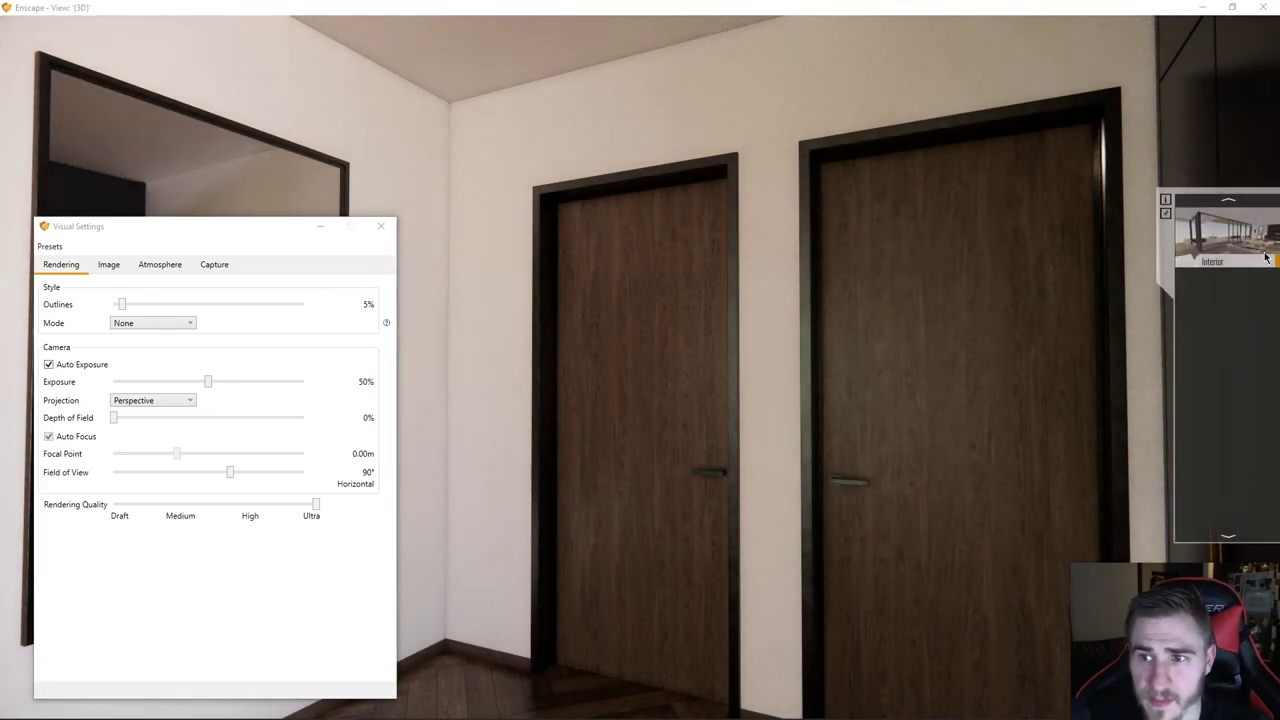
{"action": "left_click", "coordinate": [1226, 250]}
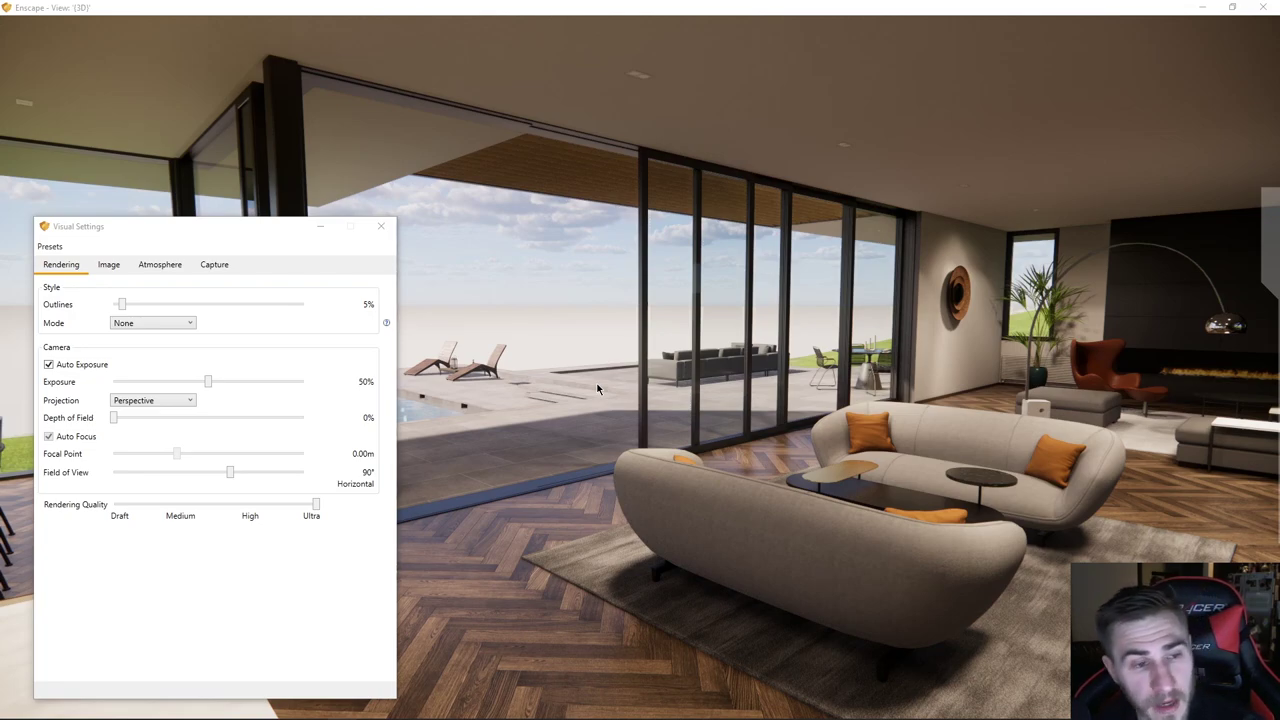
- Turn off auto exposure and move to the dark hallway doors to examine the lighting there
{"action": "left_click", "coordinate": [84, 365]}
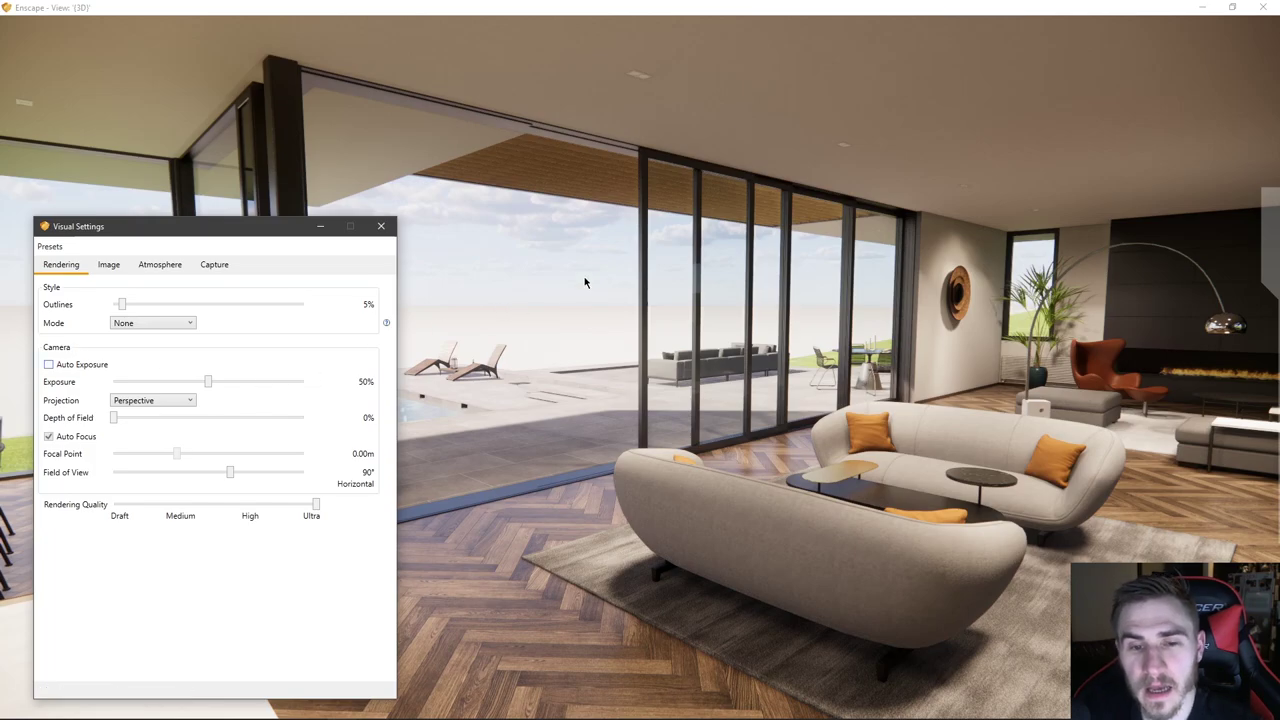
{"action": "left_click_drag", "start_coordinate": [665, 405], "coordinate": [1230, 372]}
{"action": "key", "text": "w"}
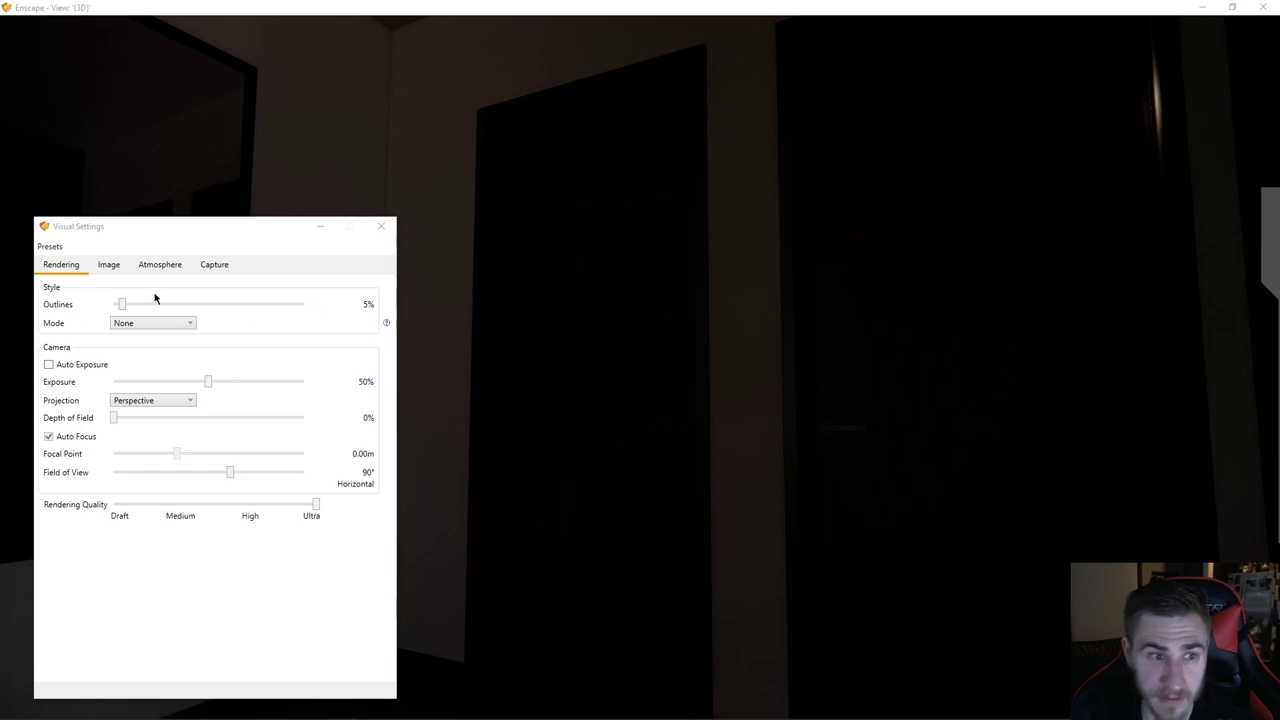
{"action": "left_click_drag", "start_coordinate": [459, 352], "coordinate": [610, 520]}
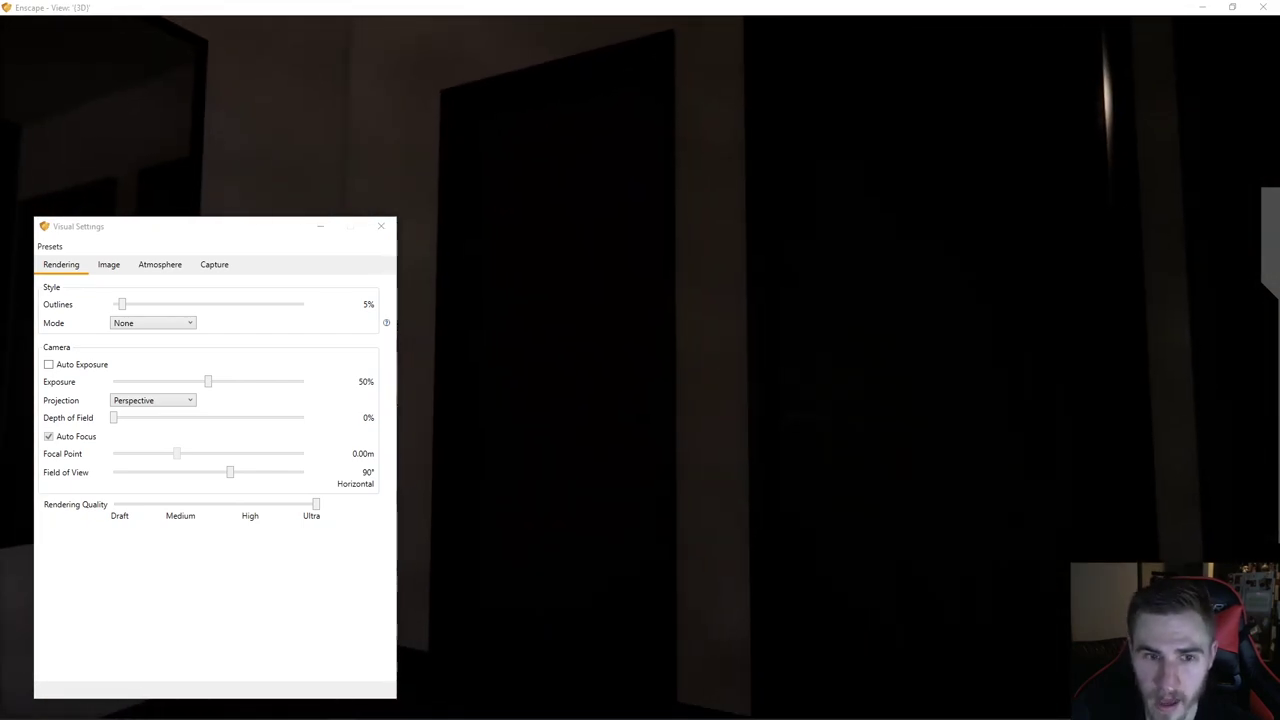
- Re-enable auto exposure at the hallway doors to compare the brightness, and turn it off again
{"action": "left_click", "coordinate": [83, 366]}
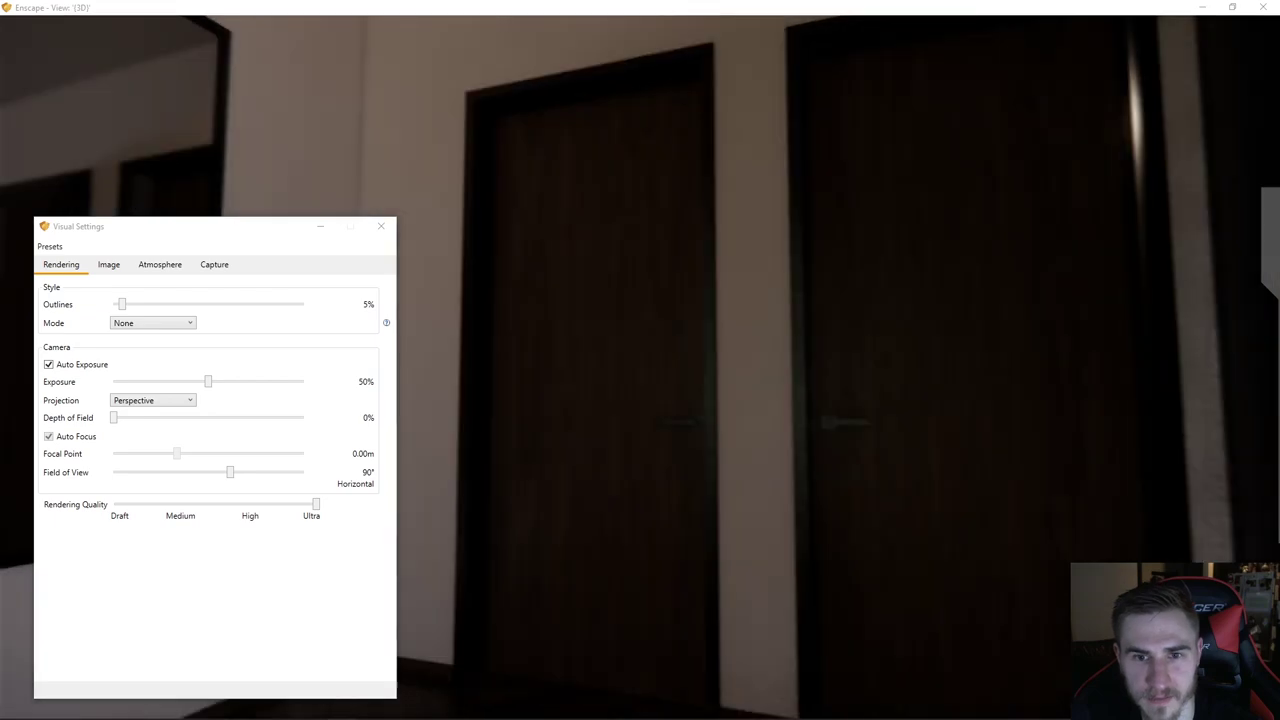
{"action": "left_click_drag", "start_coordinate": [620, 345], "coordinate": [660, 365]}
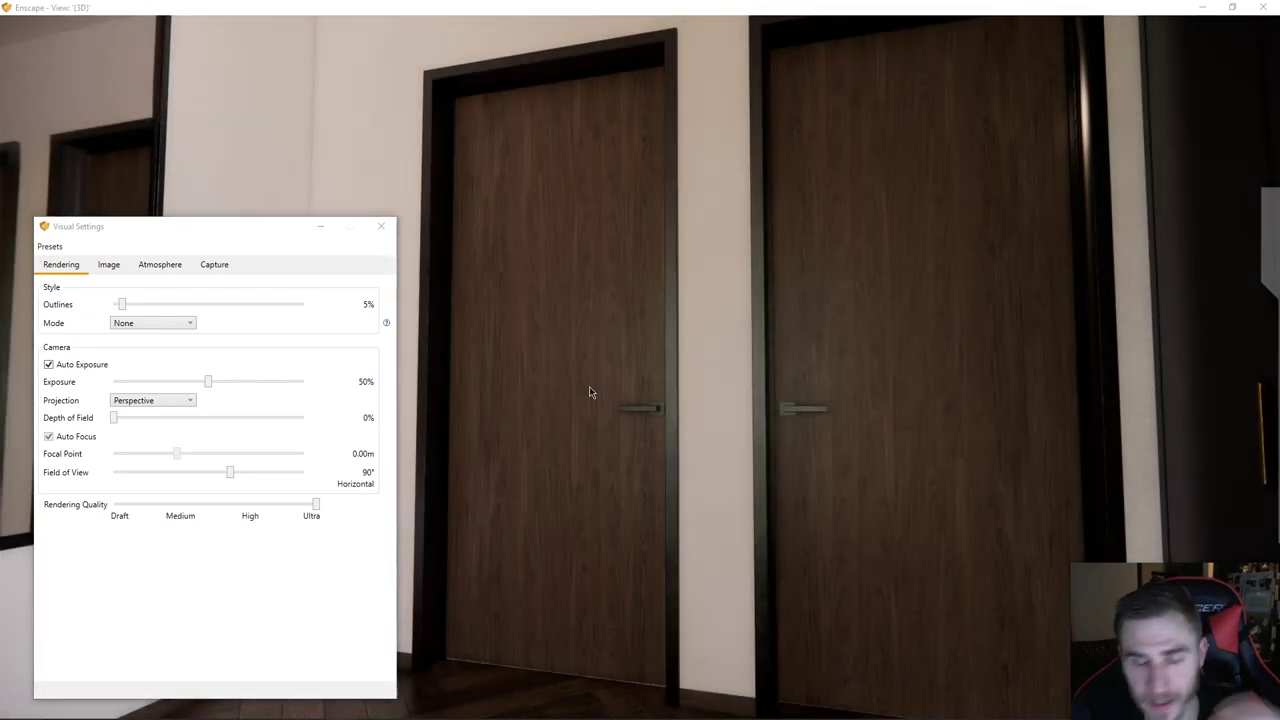
{"action": "left_click", "coordinate": [85, 366]}
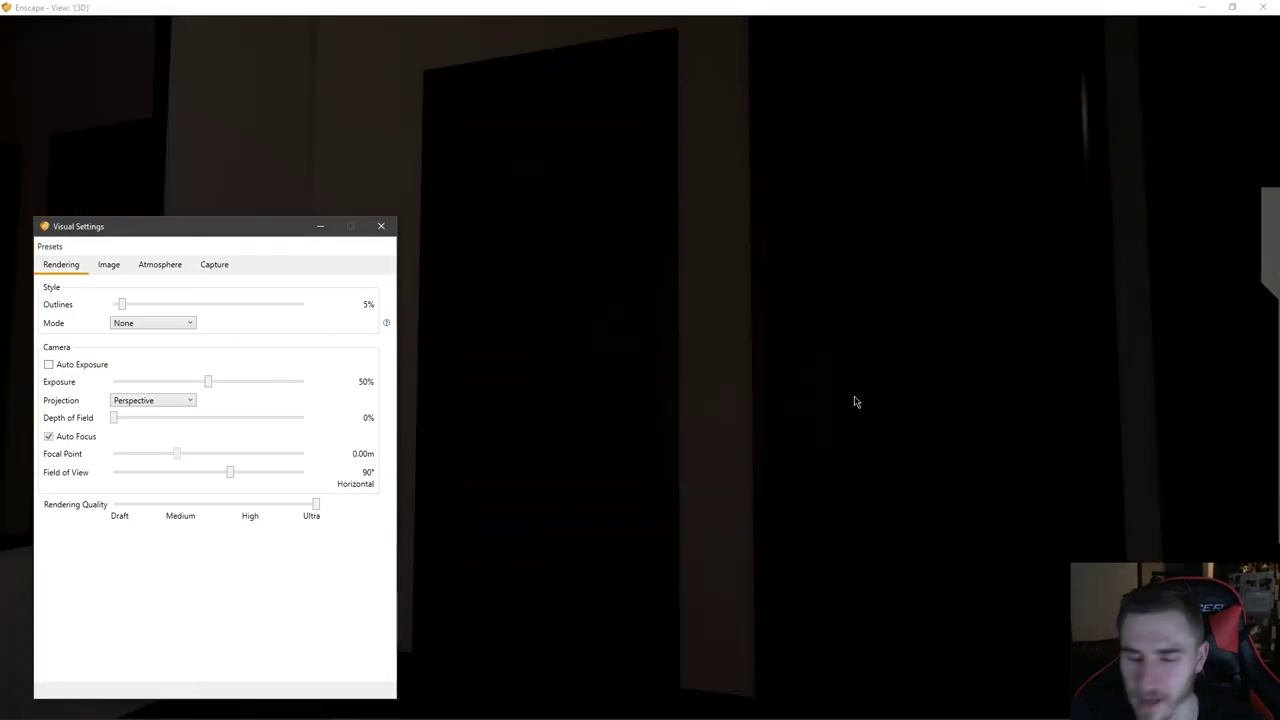
- Move from the hallway back to a view of the living room and turn auto exposure on
{"action": "mouse_move", "coordinate": [691, 460]}
{"action": "left_mouse_down"}
{"action": "mouse_move", "coordinate": [660, 410]}
{"action": "mouse_move", "coordinate": [640, 210]}
{"action": "mouse_move", "coordinate": [640, 320]}
{"action": "mouse_move", "coordinate": [620, 370]}
{"action": "mouse_move", "coordinate": [90, 390]}
{"action": "mouse_move", "coordinate": [680, 443]}
{"action": "left_mouse_up"}
{"action": "left_click_drag", "start_coordinate": [575, 466], "coordinate": [560, 466]}
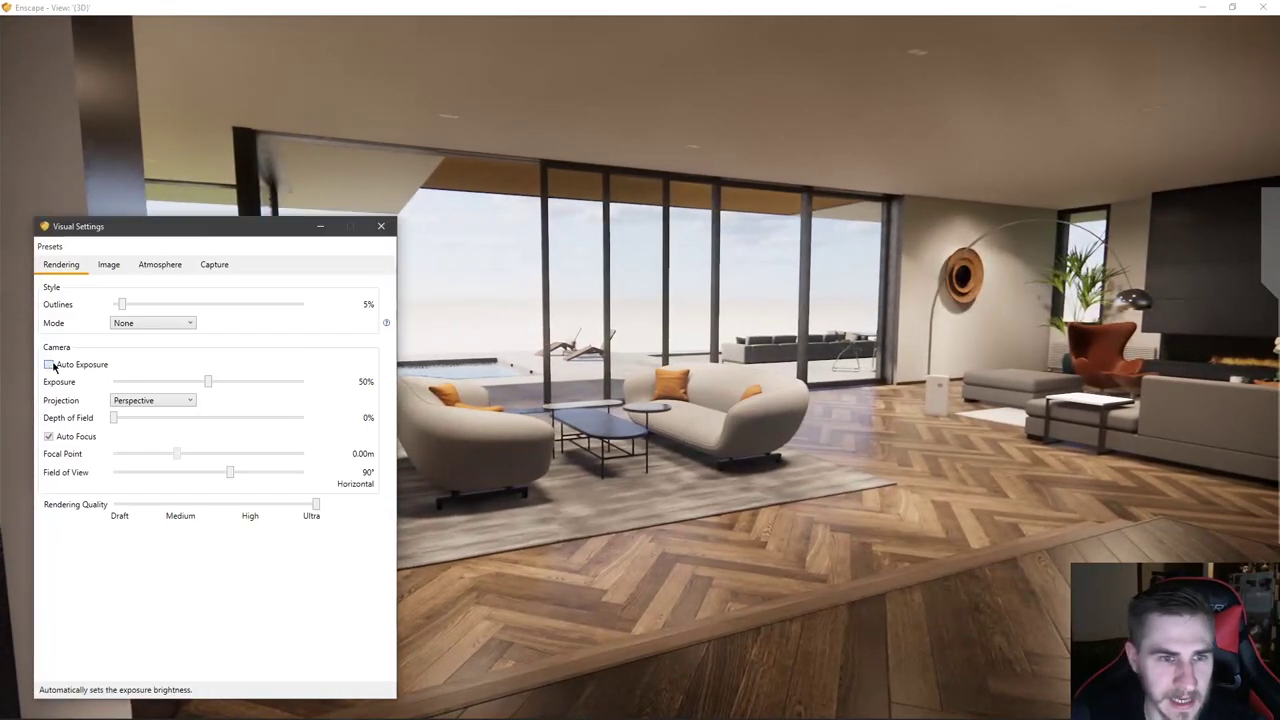
{"action": "left_click", "coordinate": [48, 364]}
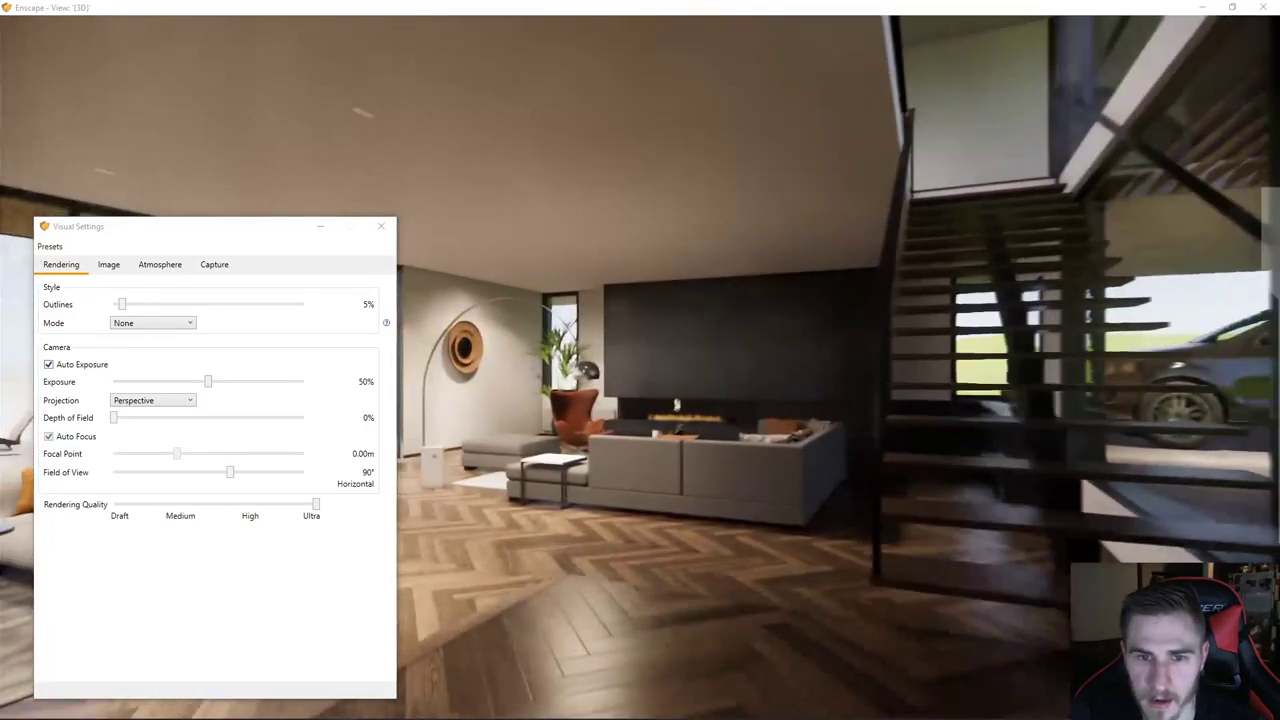
- Compare the upstairs balcony room with auto exposure turned off, and move back down to the living room
{"action": "key", "text": "w"}
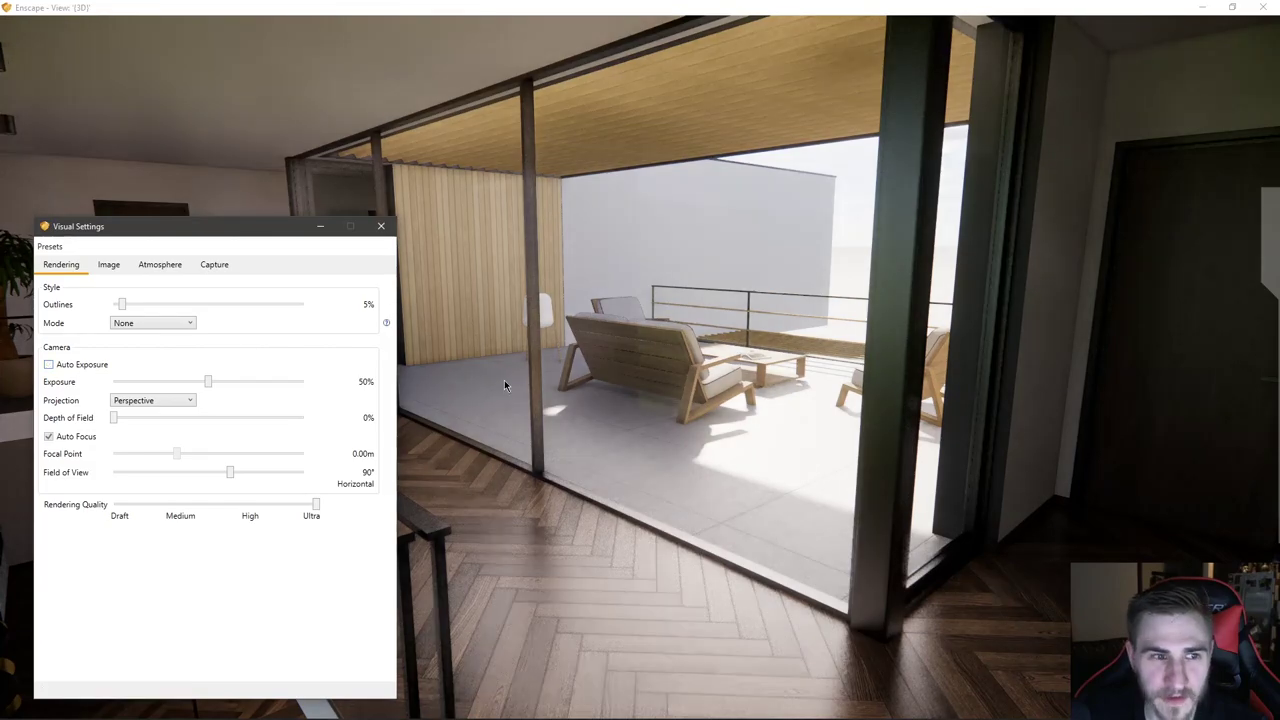
{"action": "left_click_drag", "start_coordinate": [504, 380], "coordinate": [184, 370]}
{"action": "key", "text": "s"}
{"action": "key", "text": "w"}
{"action": "key", "text": "d"}
{"action": "key", "text": "w"}
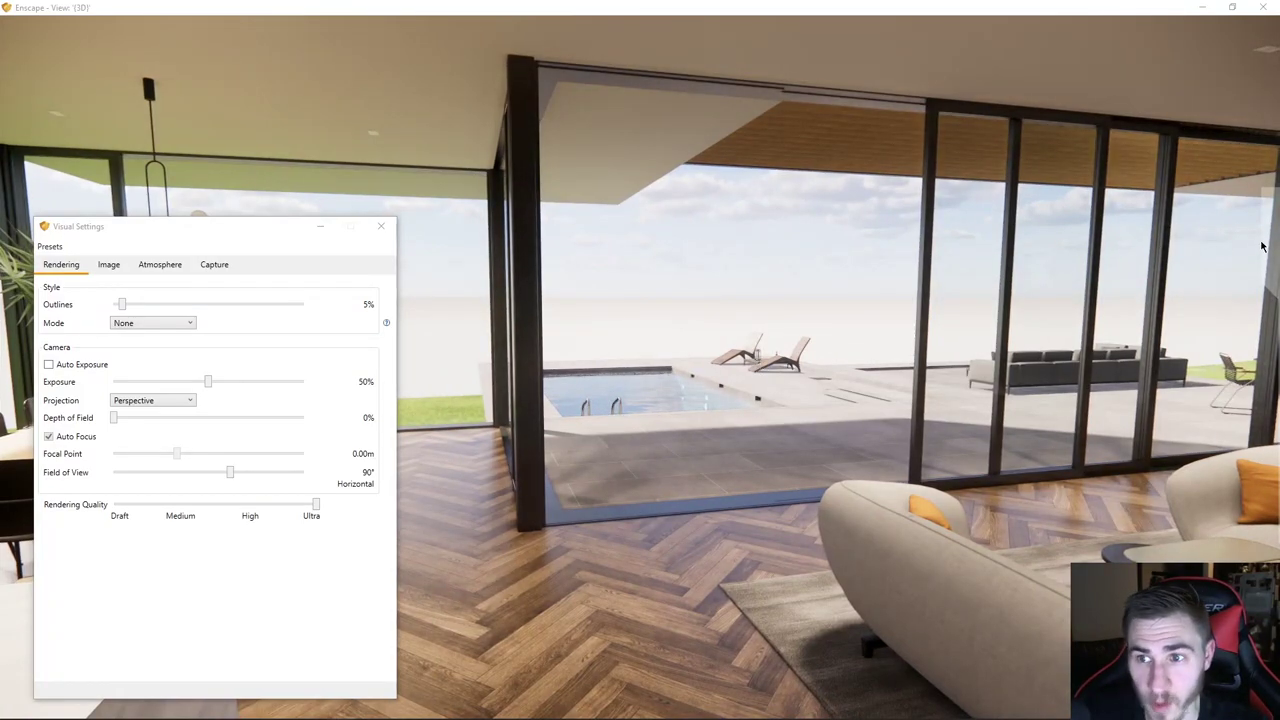
- Return to the saved Interior view and re-enable auto exposure
{"action": "mouse_move", "coordinate": [1262, 246]}
{"action": "left_click", "coordinate": [1225, 238]}
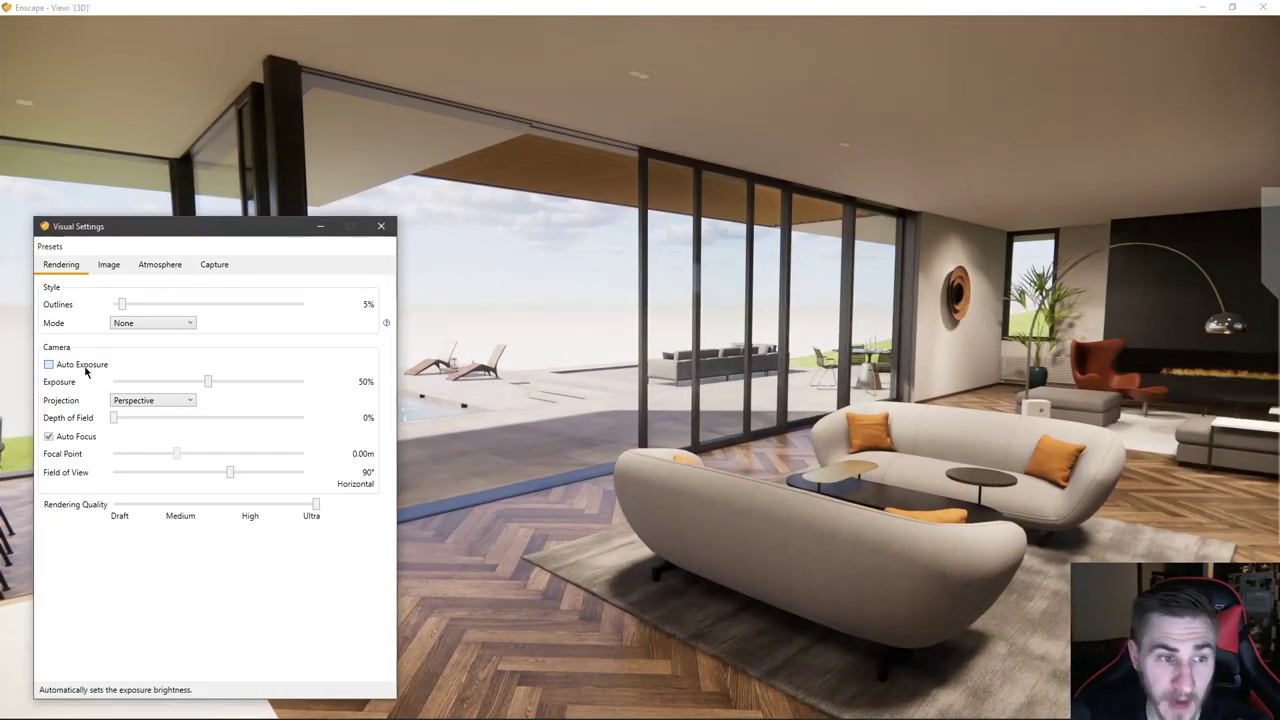
{"action": "left_click", "coordinate": [84, 366]}
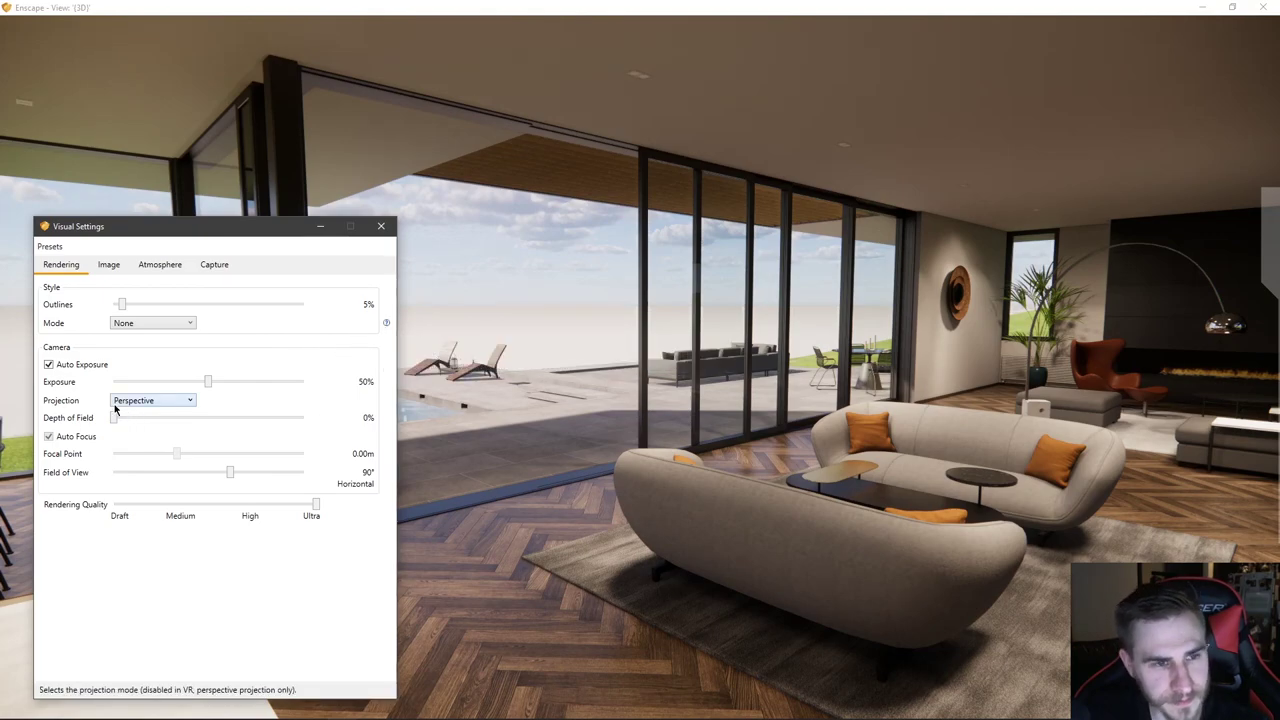
- Try the Two-Point camera projection and return it to Perspective
{"action": "left_click", "coordinate": [175, 400]}
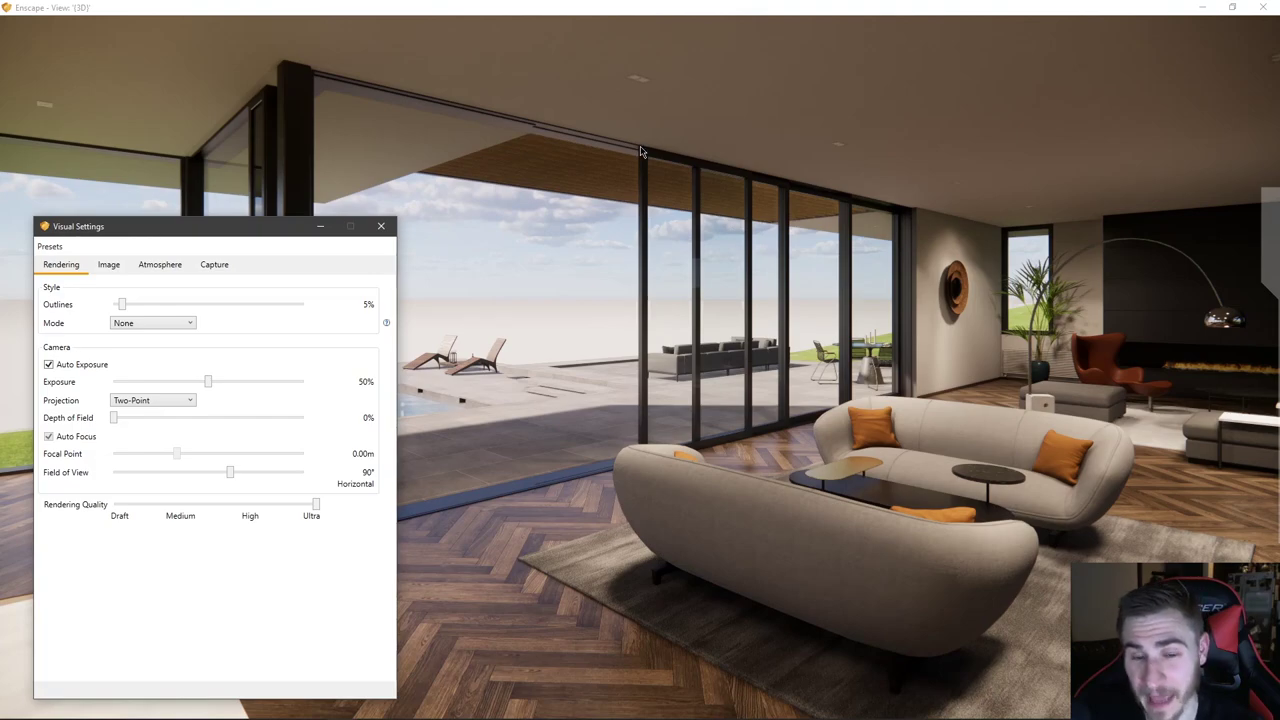
{"action": "left_click", "coordinate": [152, 400]}
{"action": "left_click", "coordinate": [135, 415]}
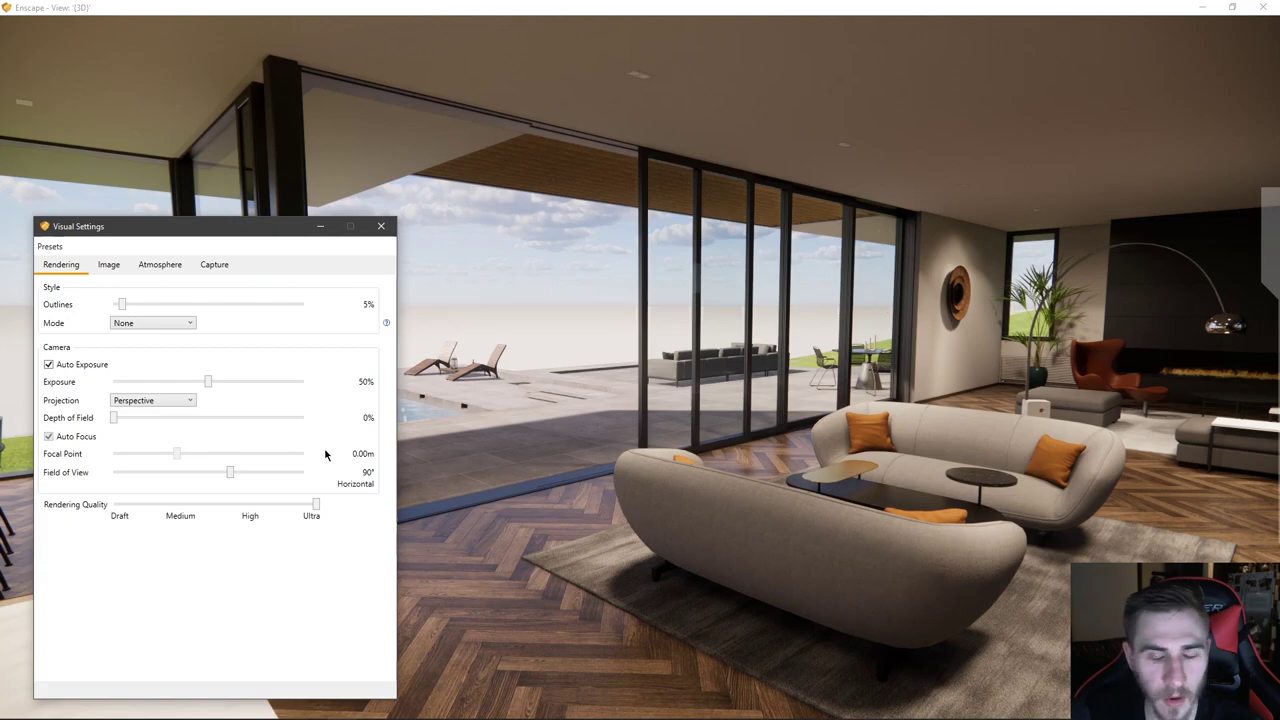
- Switch the navigation from fly to walk mode and open the projection mode choices in the viewport
{"action": "left_click", "coordinate": [590, 370]}
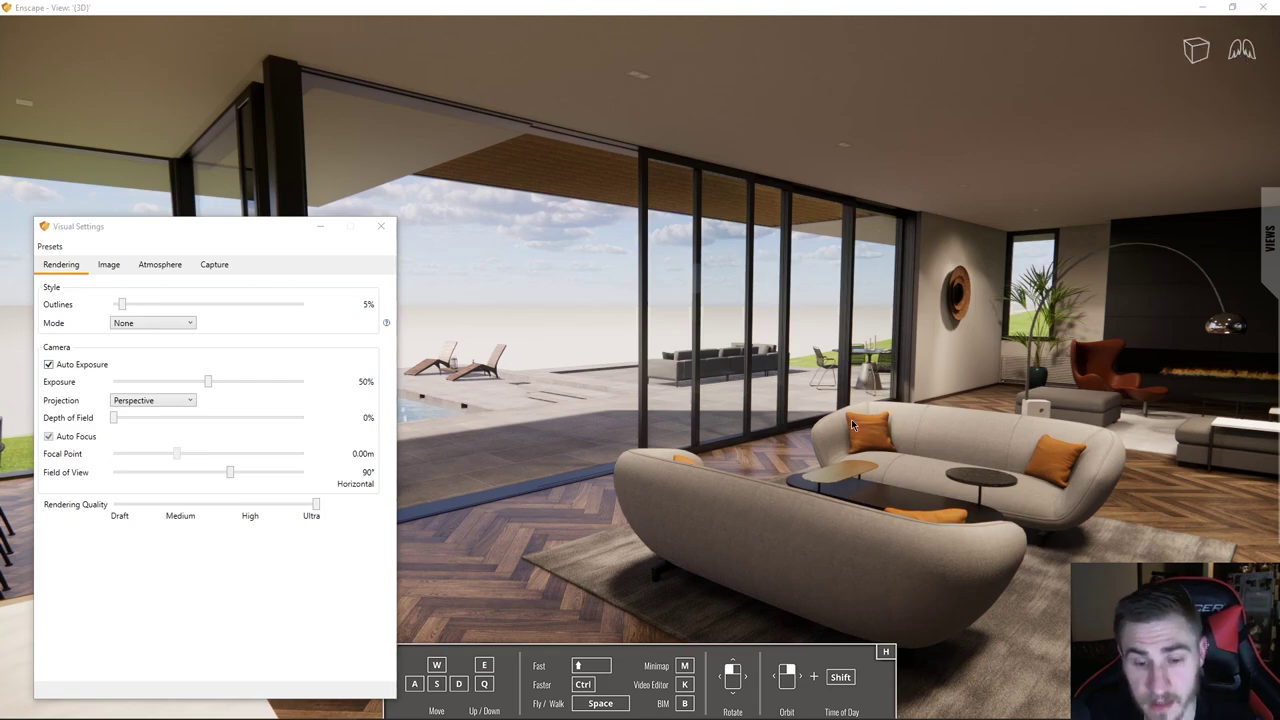
{"action": "key", "text": "space"}
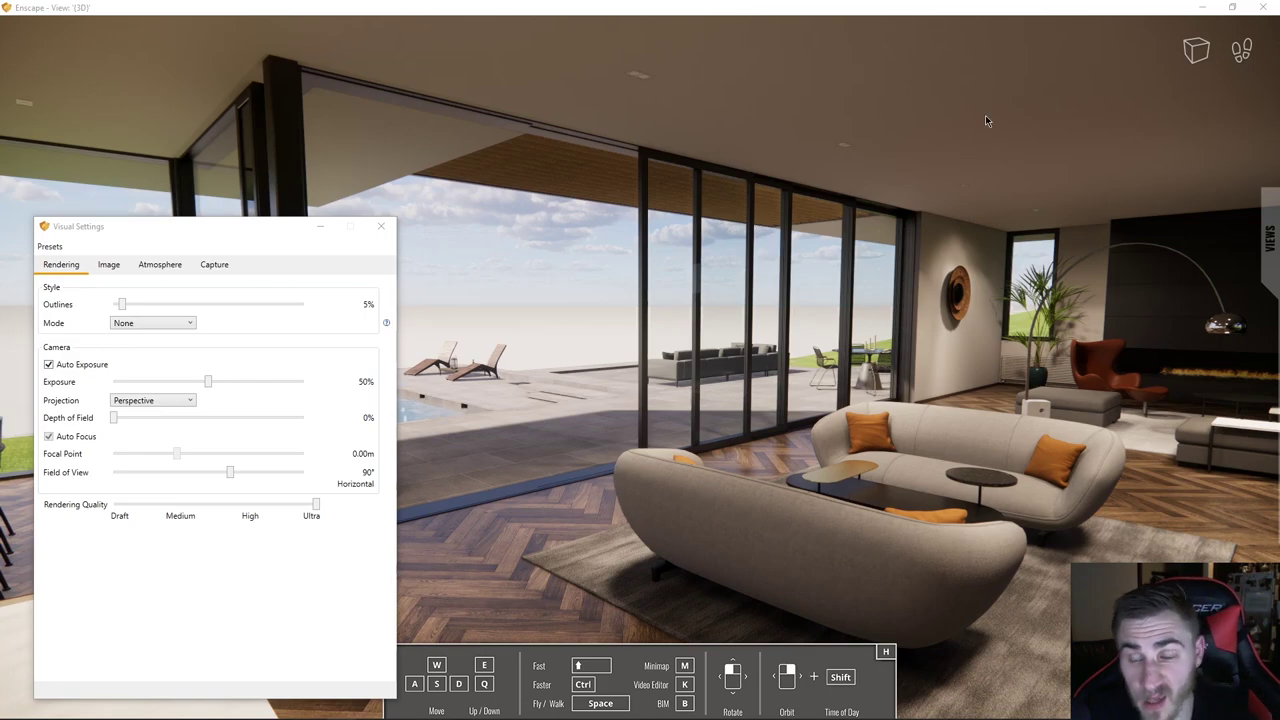
{"action": "left_click", "coordinate": [1198, 66]}
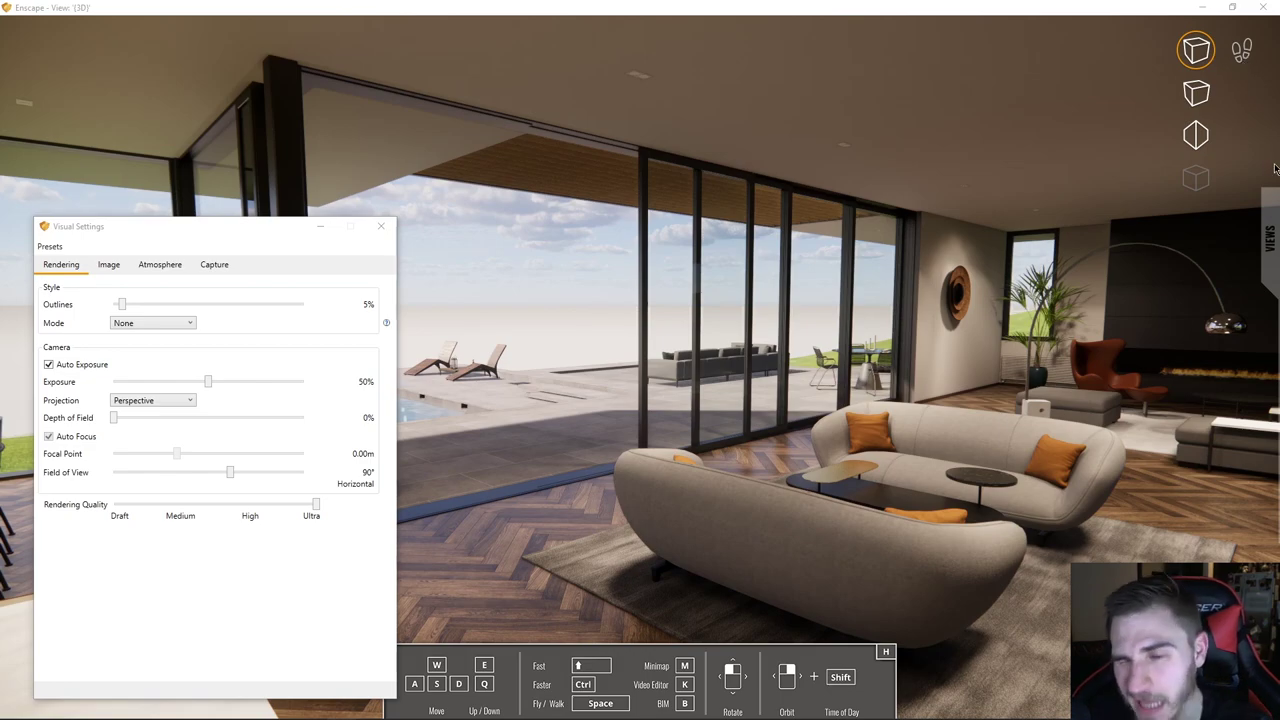
- Try the Two-Point projection from the viewport choices, reposition the Visual Settings window, and set the projection back to Perspective
{"action": "left_click", "coordinate": [1196, 134]}
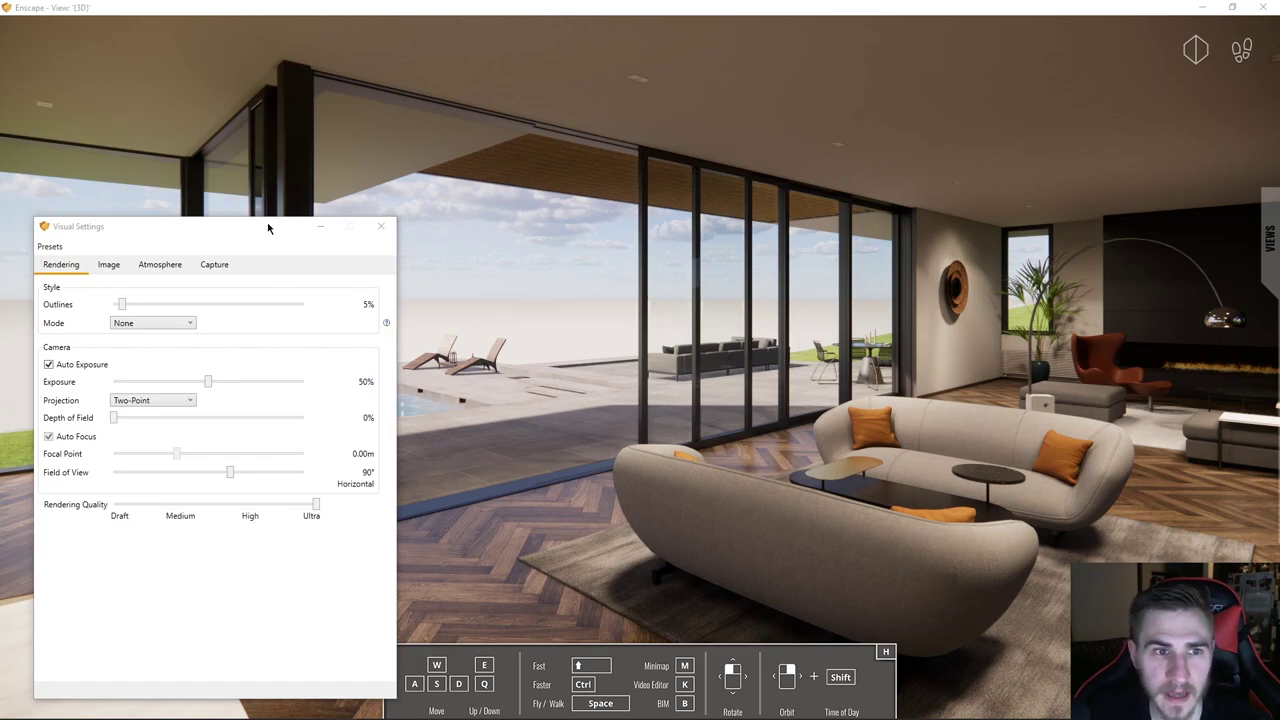
{"action": "left_click_drag", "start_coordinate": [268, 228], "coordinate": [308, 157]}
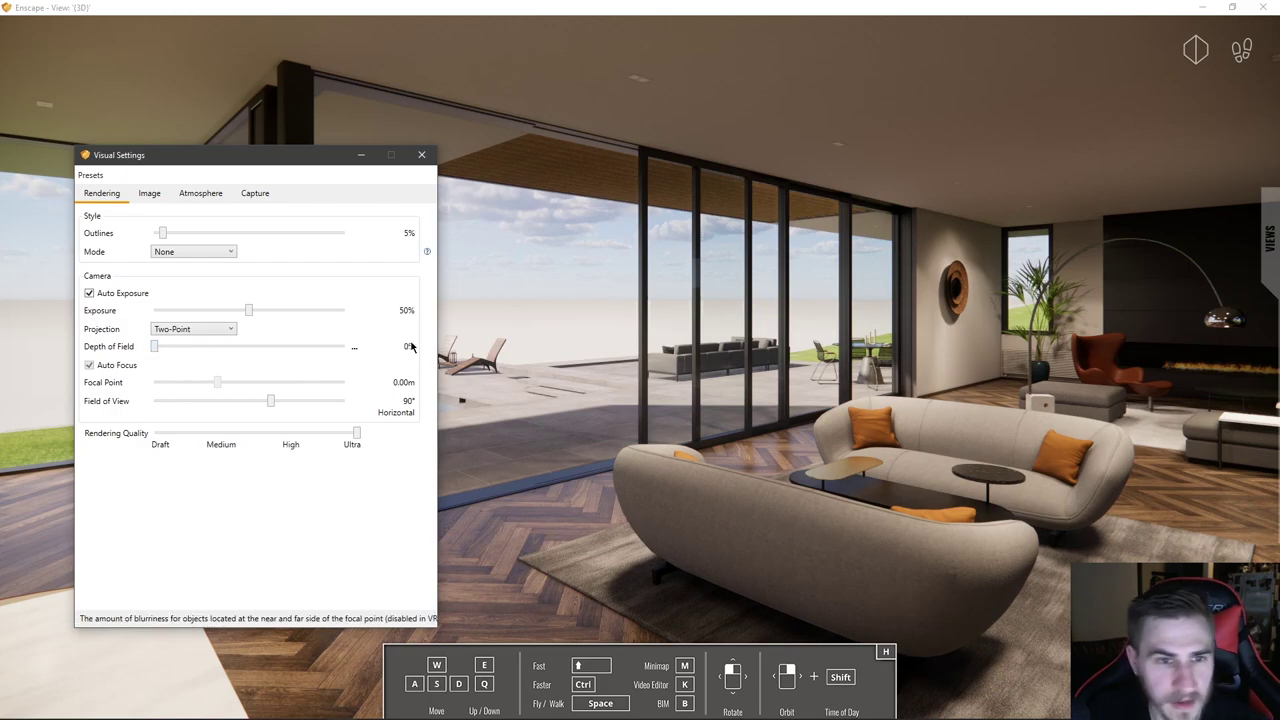
{"action": "left_click", "coordinate": [215, 330]}
{"action": "left_click", "coordinate": [175, 354]}
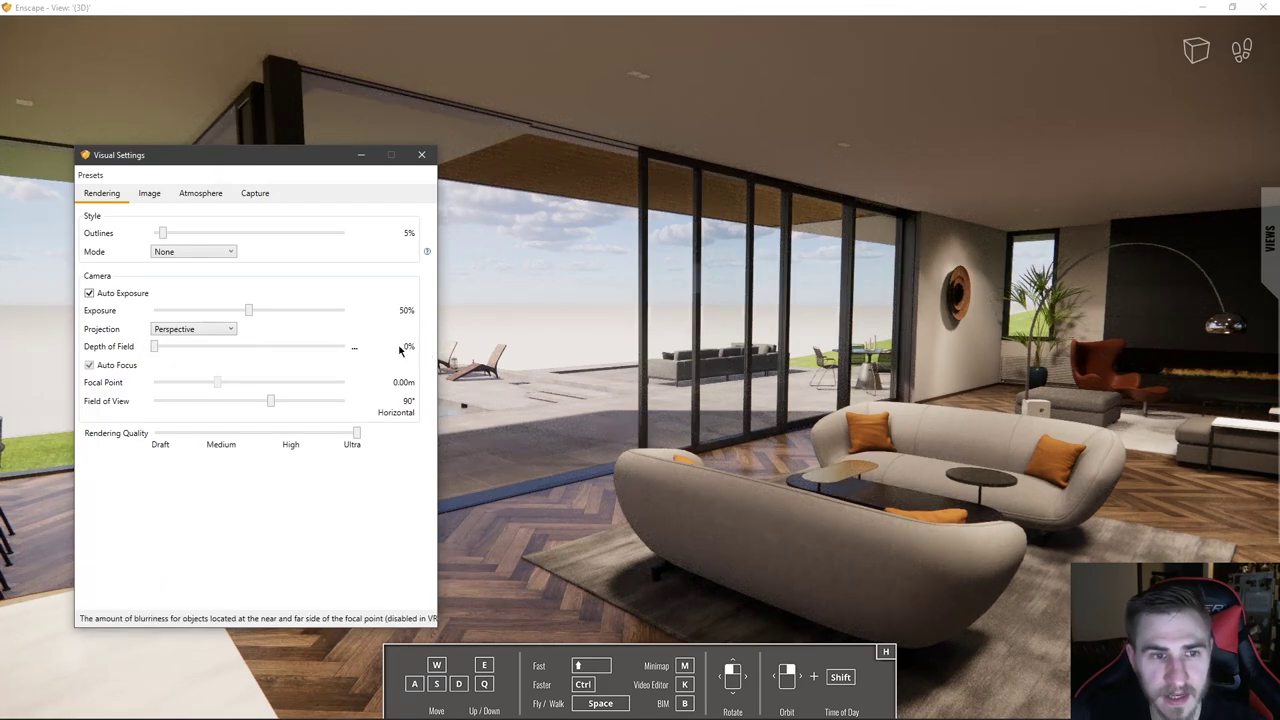
- Try depth of field values of 13%, 37% and 9% on the living room and reset it to 0%
{"action": "left_click_drag", "start_coordinate": [154, 348], "coordinate": [143, 373]}
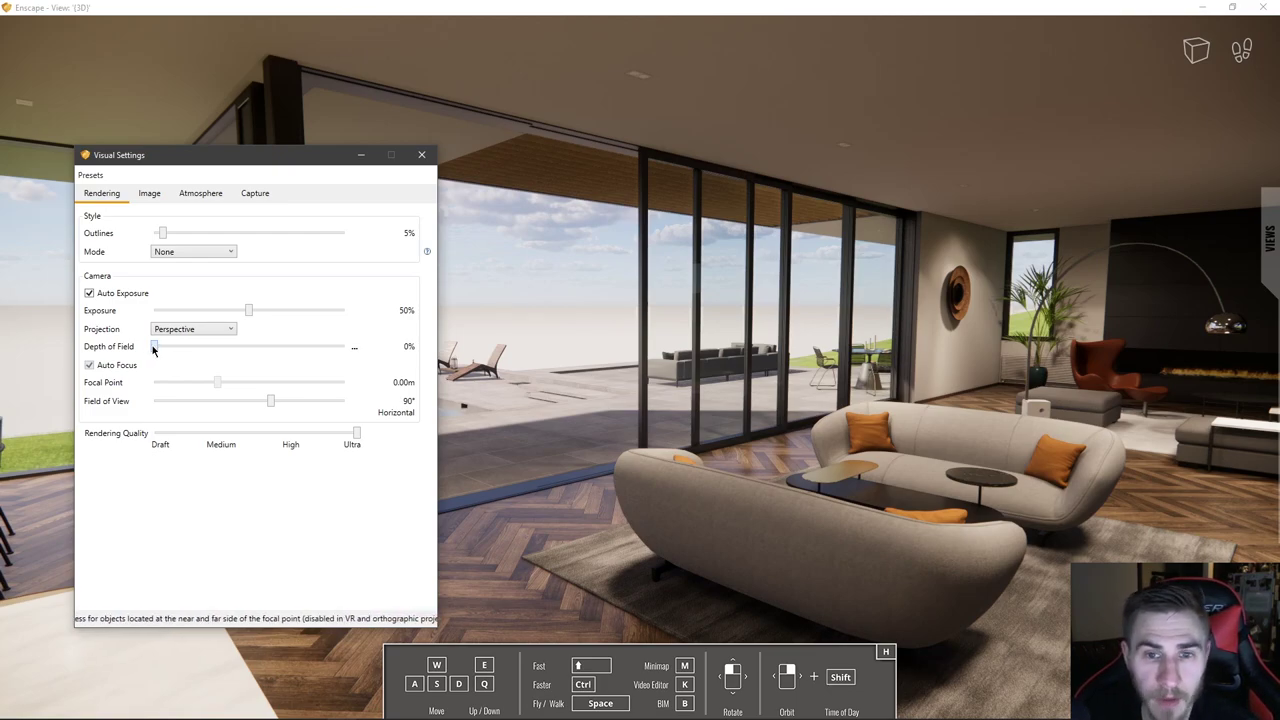
{"action": "left_click_drag", "start_coordinate": [154, 347], "coordinate": [176, 369]}
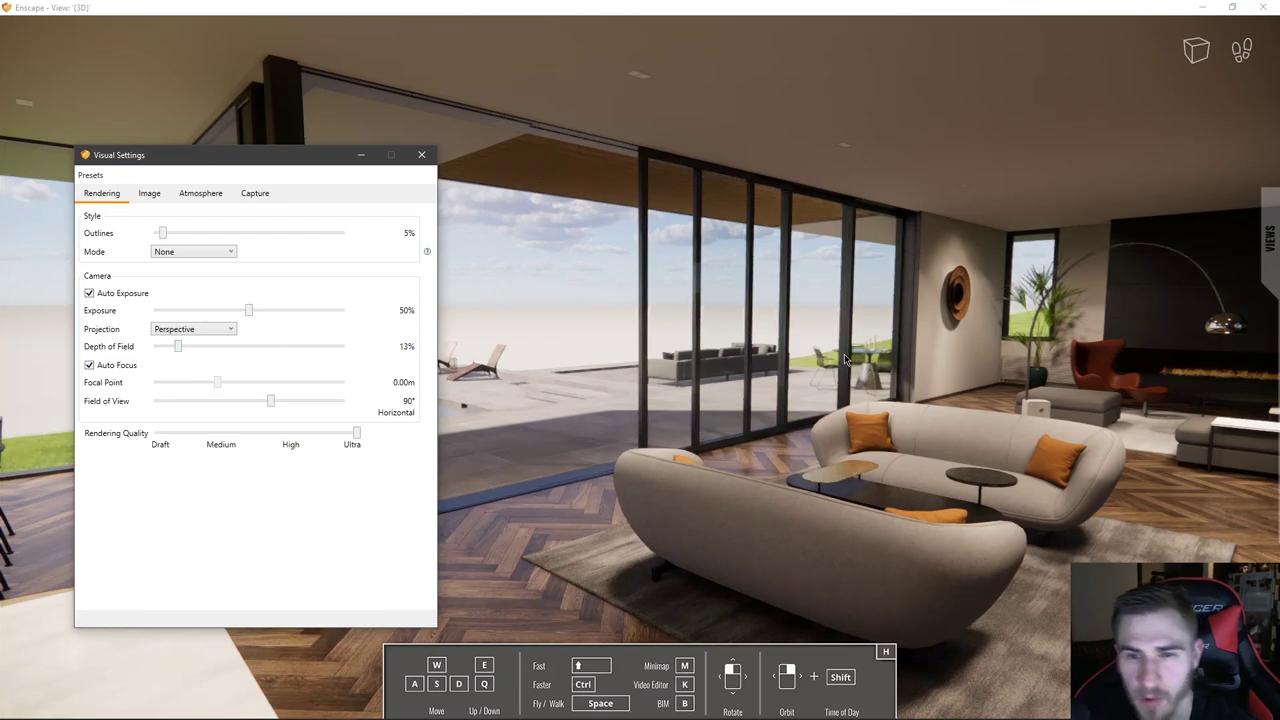
{"action": "left_click", "coordinate": [755, 360]}
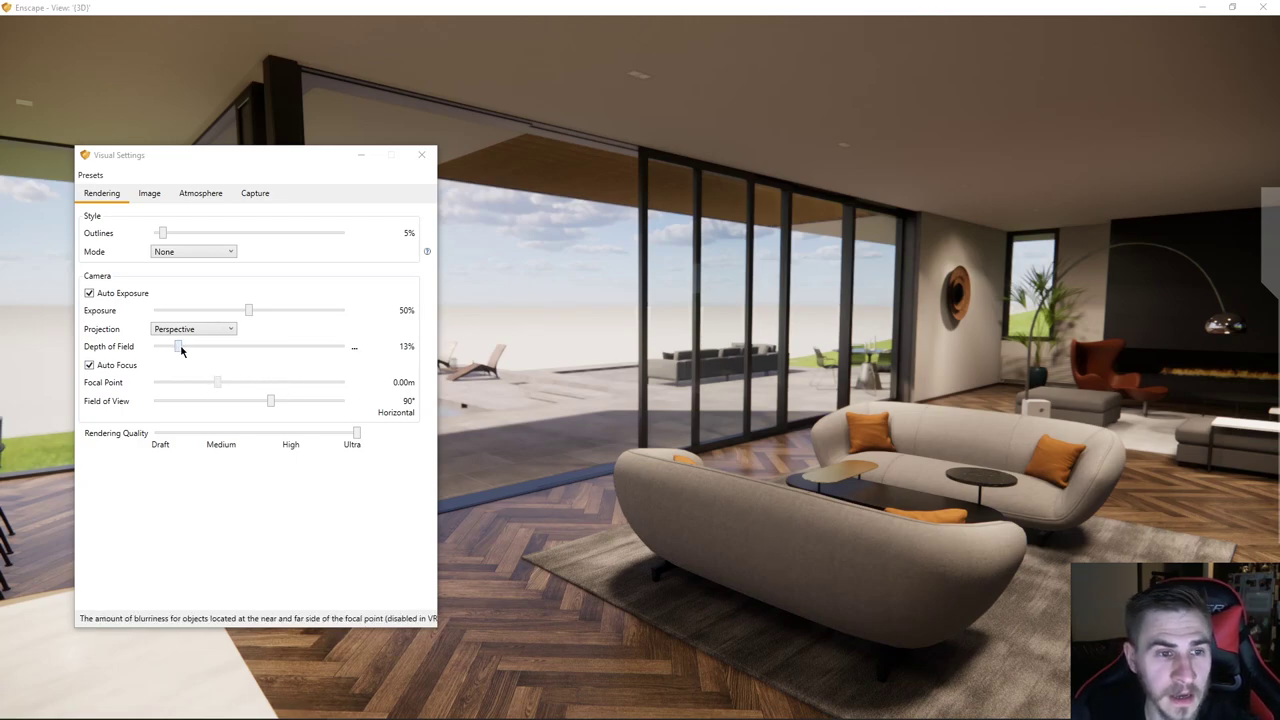
{"action": "left_click_drag", "start_coordinate": [178, 346], "coordinate": [226, 358]}
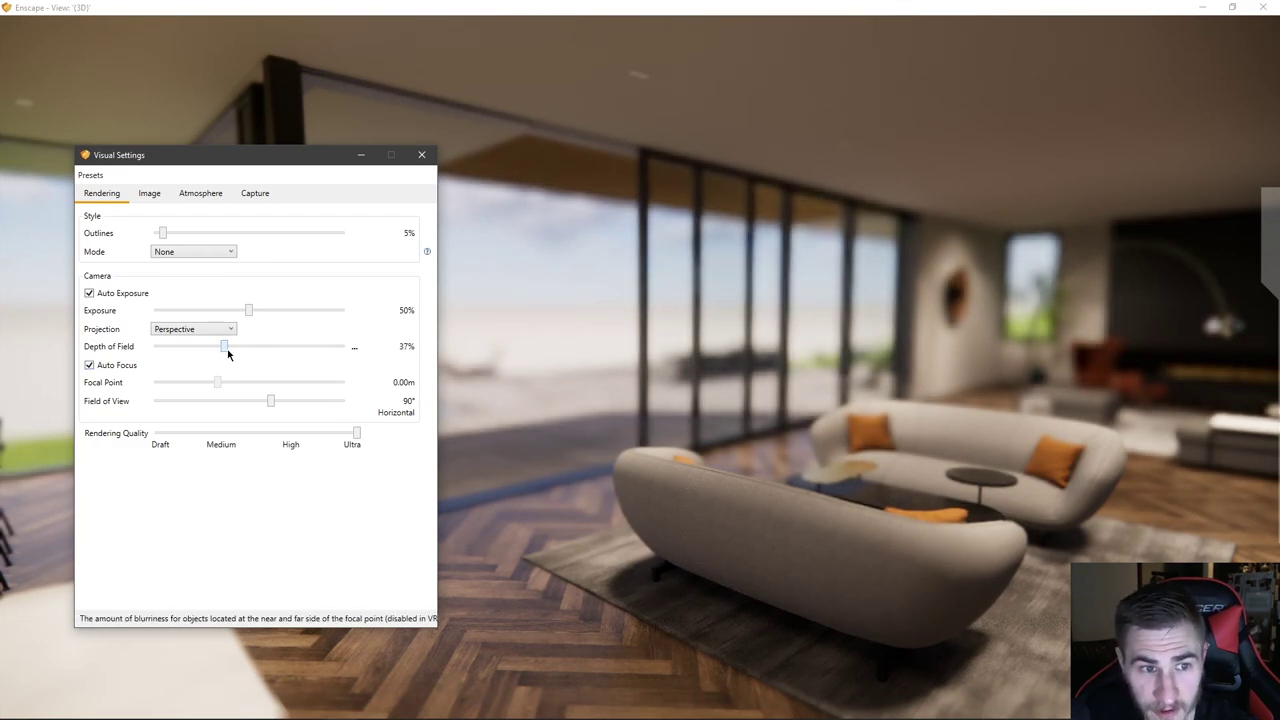
{"action": "left_click_drag", "start_coordinate": [227, 352], "coordinate": [128, 358]}
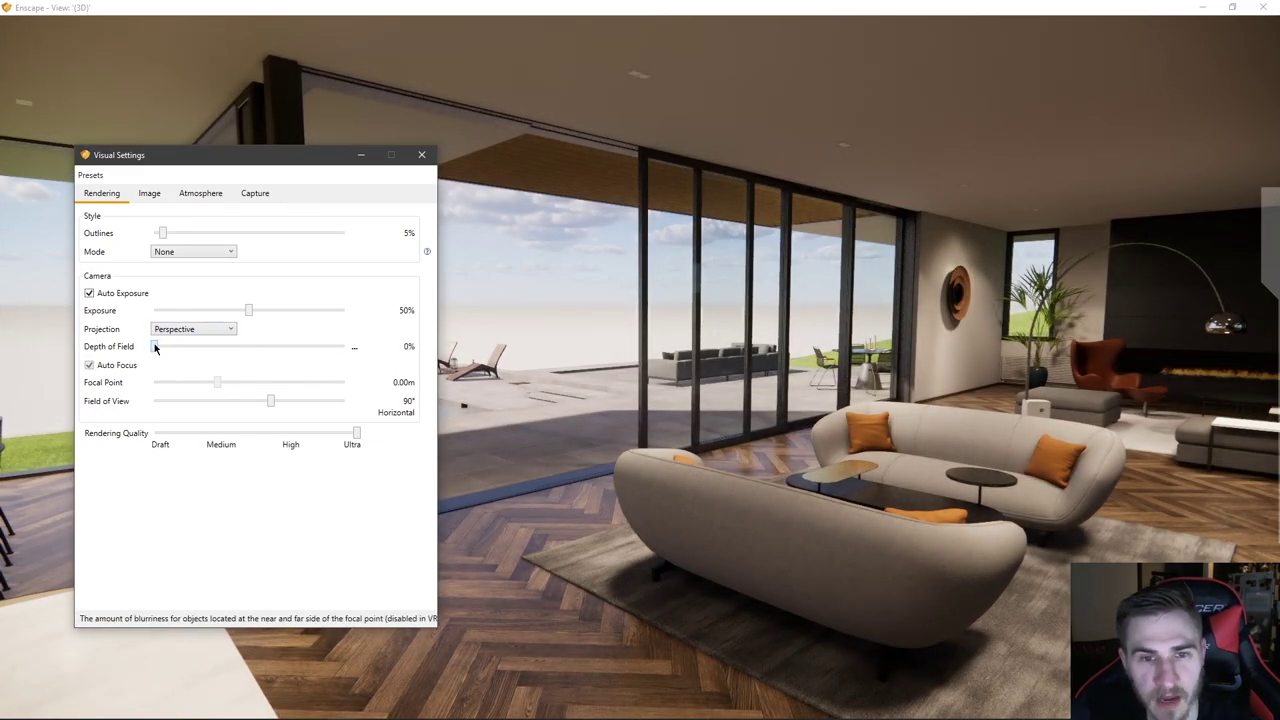
{"action": "left_click_drag", "start_coordinate": [157, 347], "coordinate": [170, 360]}
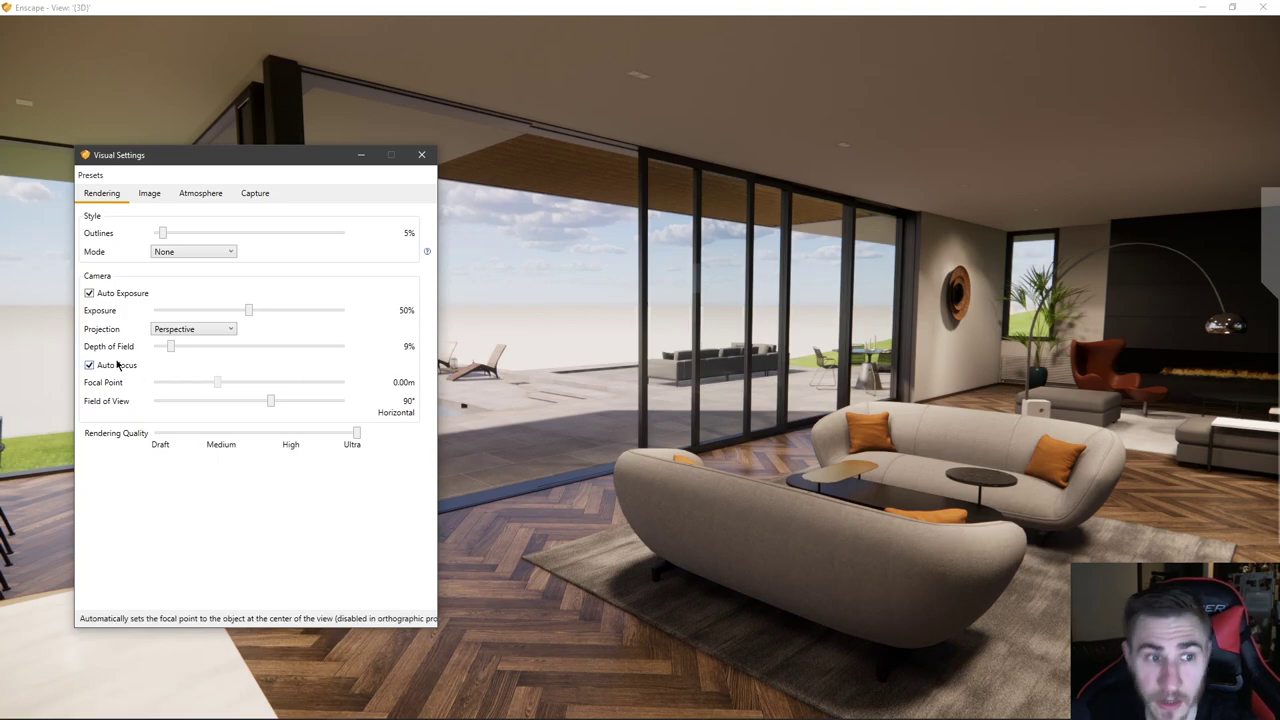
{"action": "left_click_drag", "start_coordinate": [170, 346], "coordinate": [130, 347]}
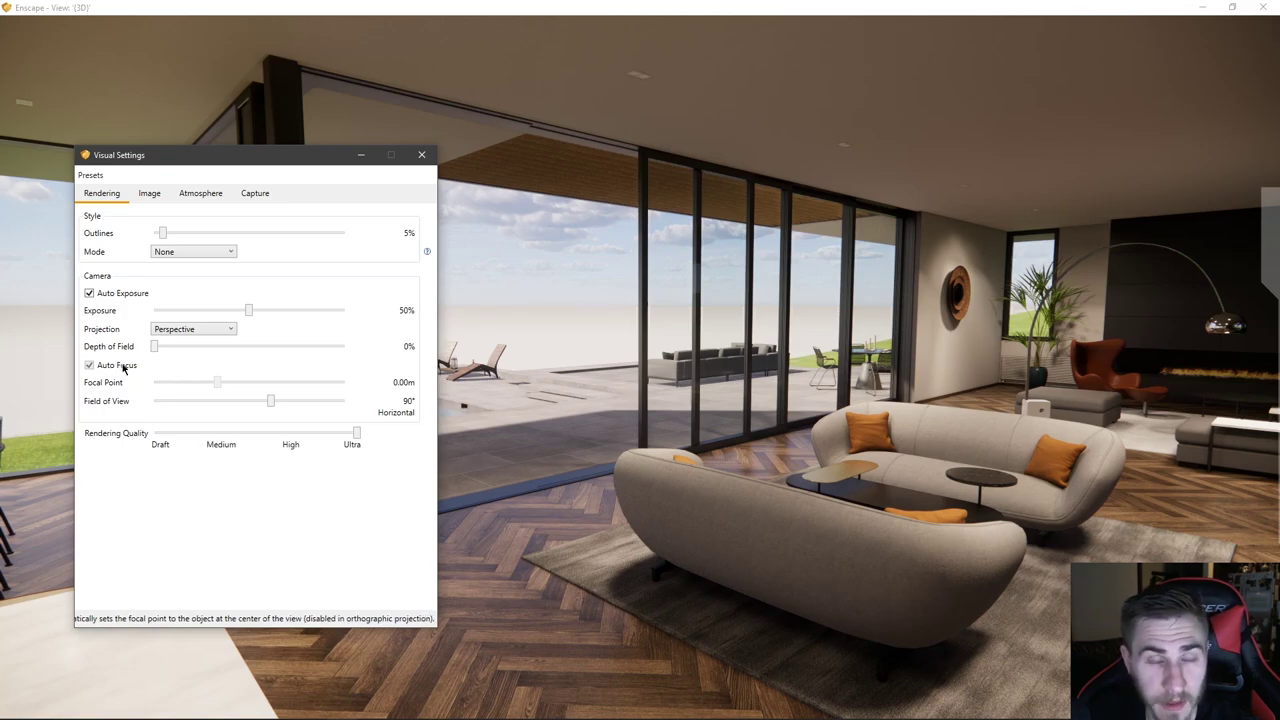
- Switch the camera projection to Orthographic and orbit around the house exterior to inspect it from several angles
{"action": "left_click", "coordinate": [195, 329]}
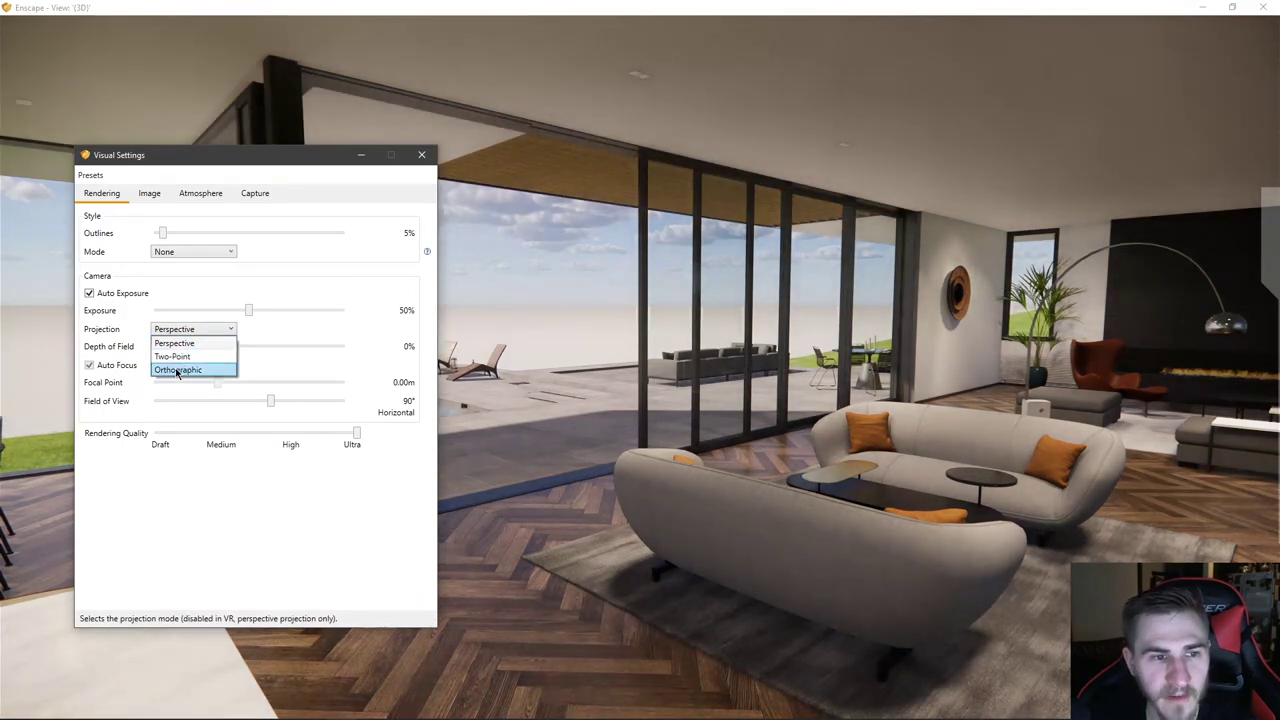
{"action": "left_click", "coordinate": [192, 370]}
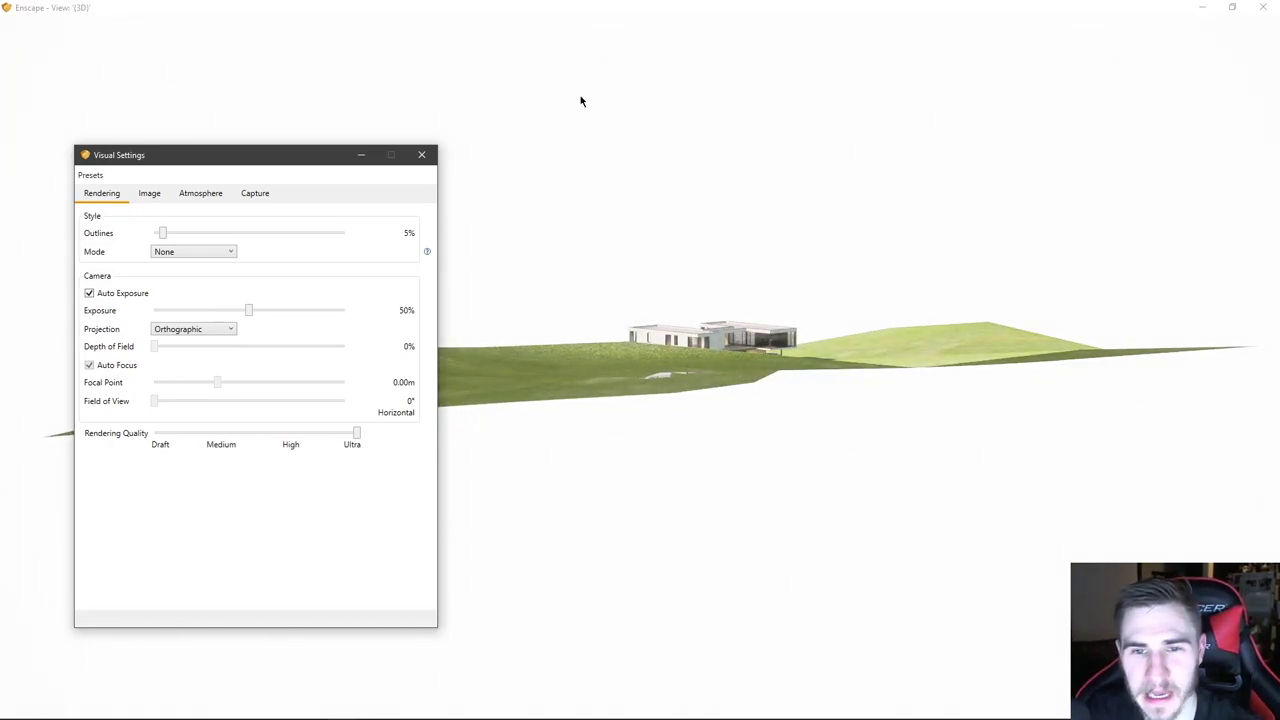
{"action": "right_click_drag", "start_coordinate": [762, 343], "coordinate": [850, 400]}
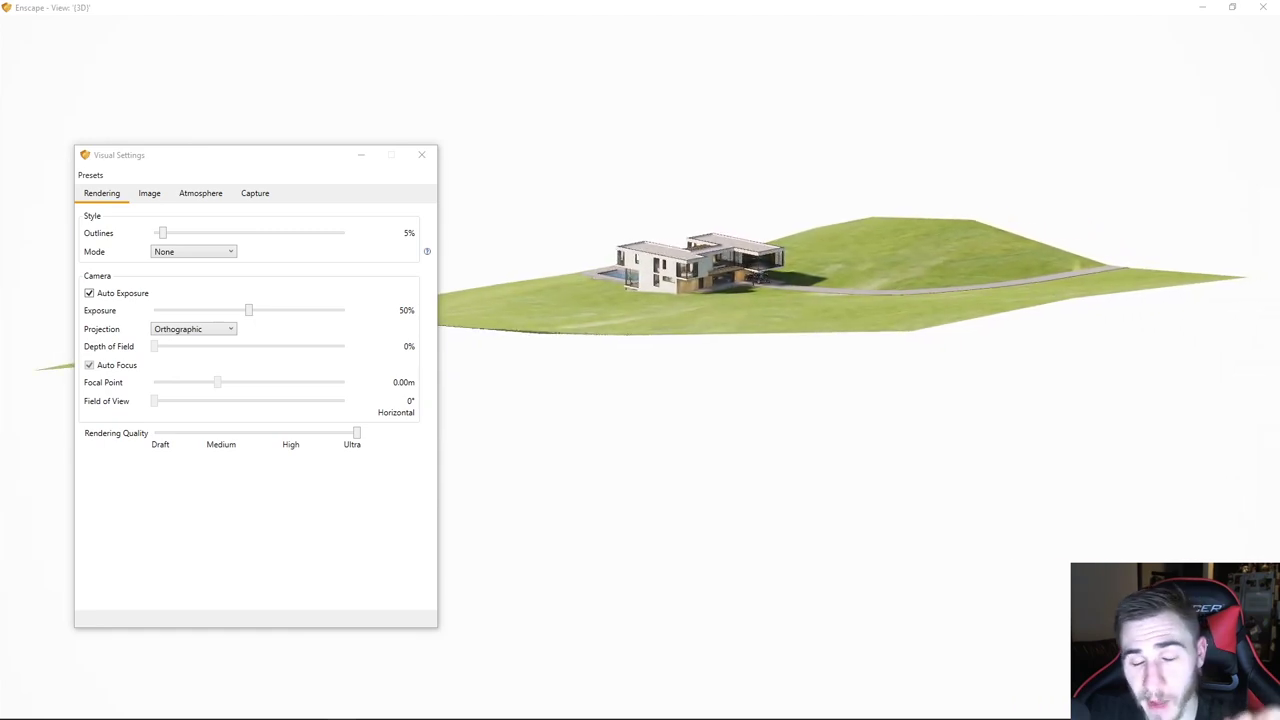
{"action": "mouse_move", "coordinate": [681, 331]}
{"action": "right_mouse_down"}
{"action": "mouse_move", "coordinate": [681, 360]}
{"action": "mouse_move", "coordinate": [681, 331]}
{"action": "right_mouse_up"}
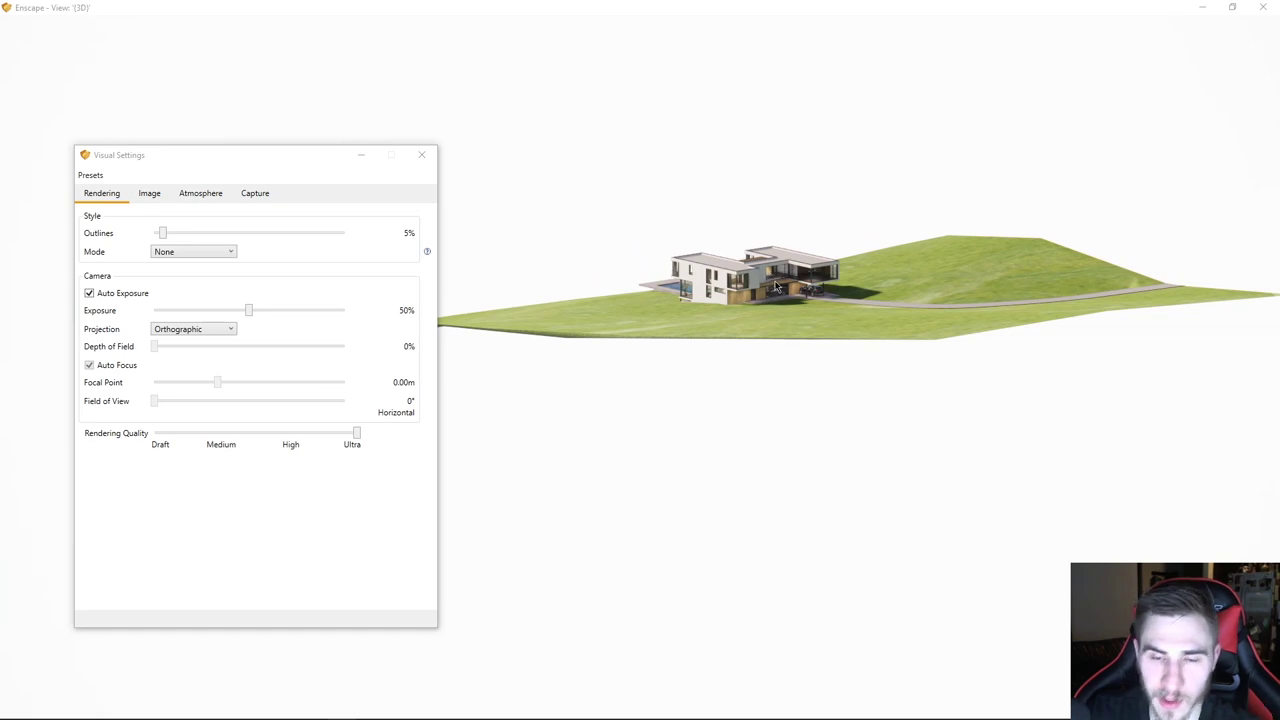
{"action": "mouse_move", "coordinate": [795, 344]}
{"action": "right_mouse_down"}
{"action": "mouse_move", "coordinate": [787, 322]}
{"action": "mouse_move", "coordinate": [800, 338]}
{"action": "mouse_move", "coordinate": [808, 318]}
{"action": "mouse_move", "coordinate": [770, 285]}
{"action": "mouse_move", "coordinate": [857, 390]}
{"action": "mouse_move", "coordinate": [880, 376]}
{"action": "mouse_move", "coordinate": [866, 346]}
{"action": "mouse_move", "coordinate": [860, 370]}
{"action": "mouse_move", "coordinate": [880, 356]}
{"action": "mouse_move", "coordinate": [884, 380]}
{"action": "mouse_move", "coordinate": [822, 374]}
{"action": "mouse_move", "coordinate": [794, 343]}
{"action": "right_mouse_up"}
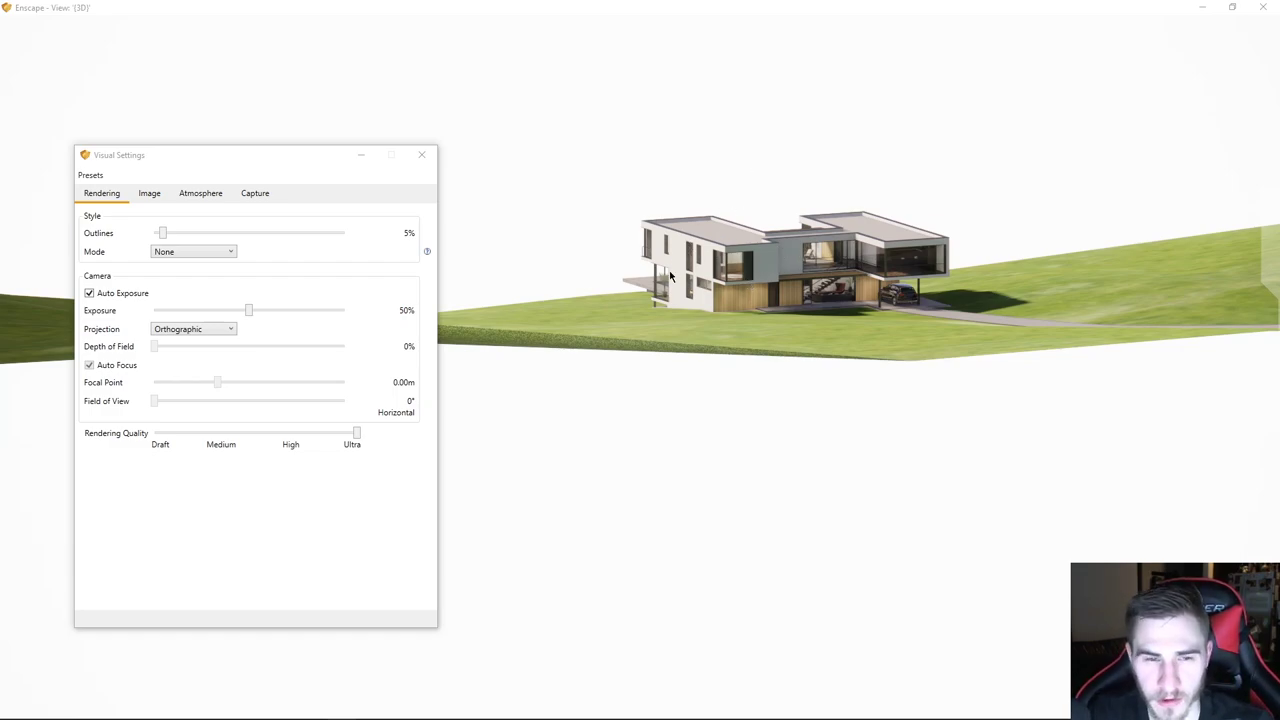
{"action": "right_click_drag", "start_coordinate": [670, 276], "coordinate": [402, 386]}
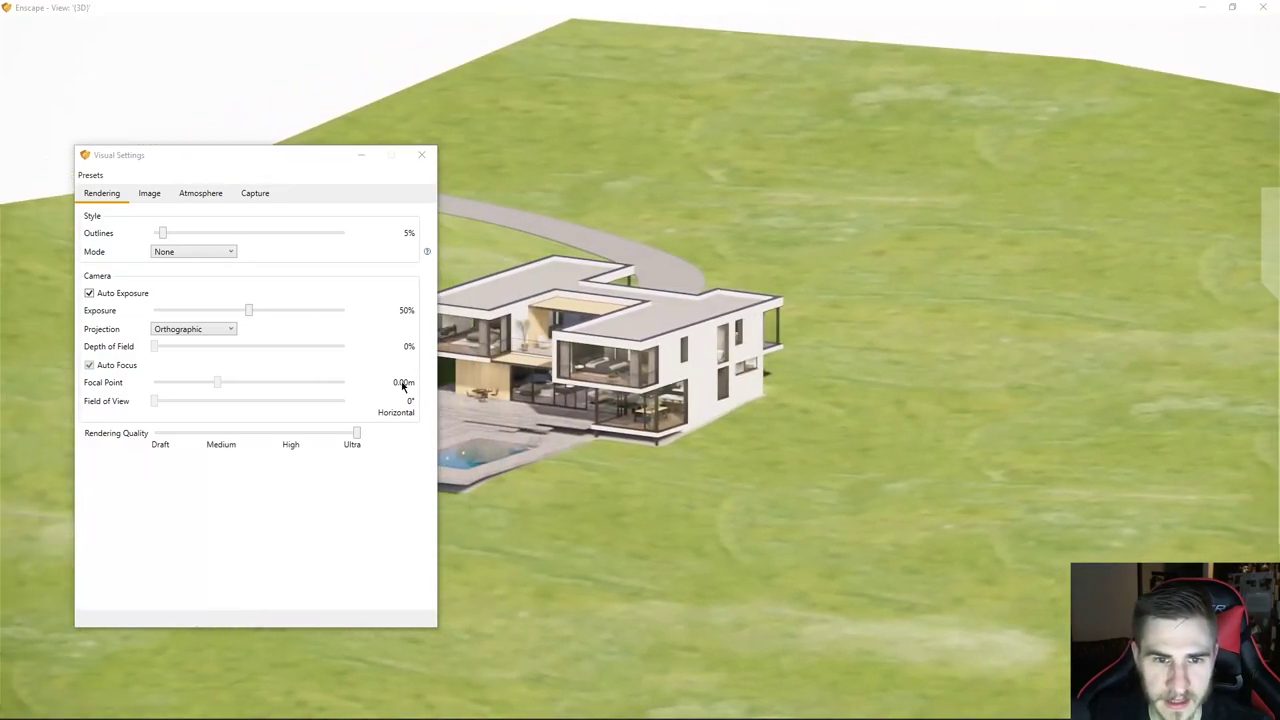
{"action": "right_click_drag", "start_coordinate": [610, 393], "coordinate": [491, 351]}
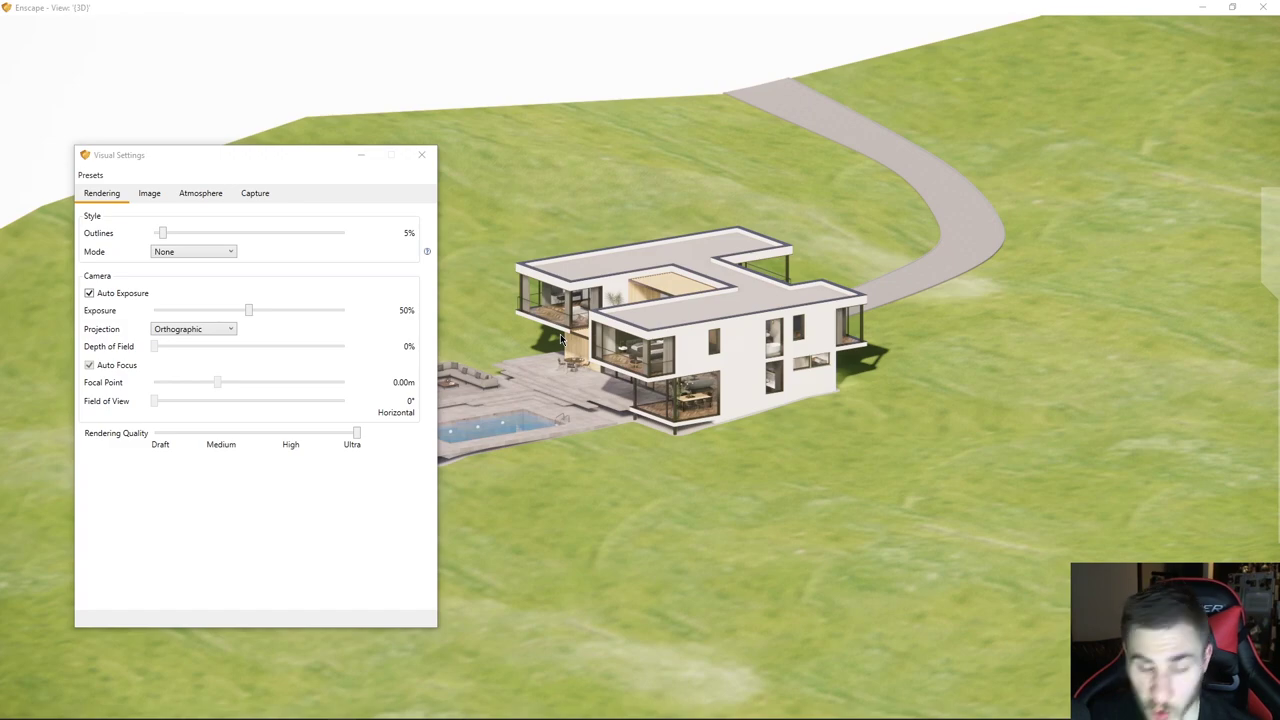
- Cycle through the preset orthographic side views and move the Visual Settings window clear of the house
{"action": "key", "text": "KP_8"}
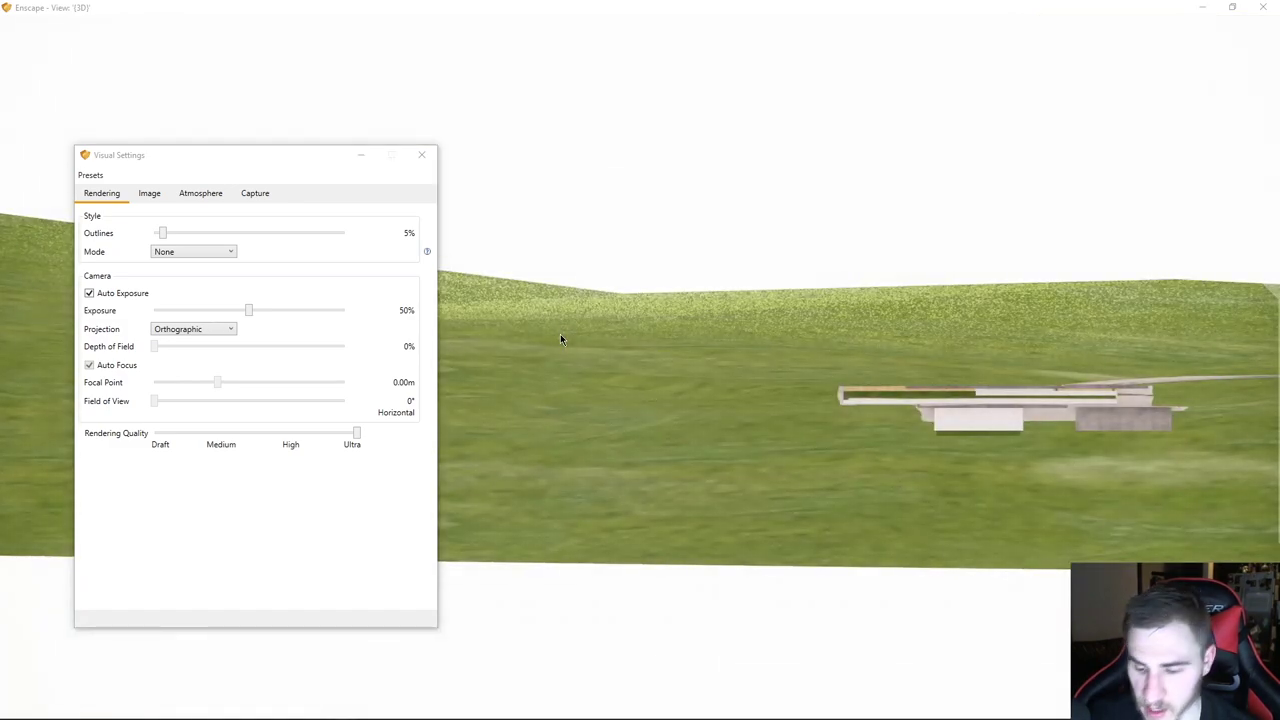
{"action": "key", "text": "KP_4"}
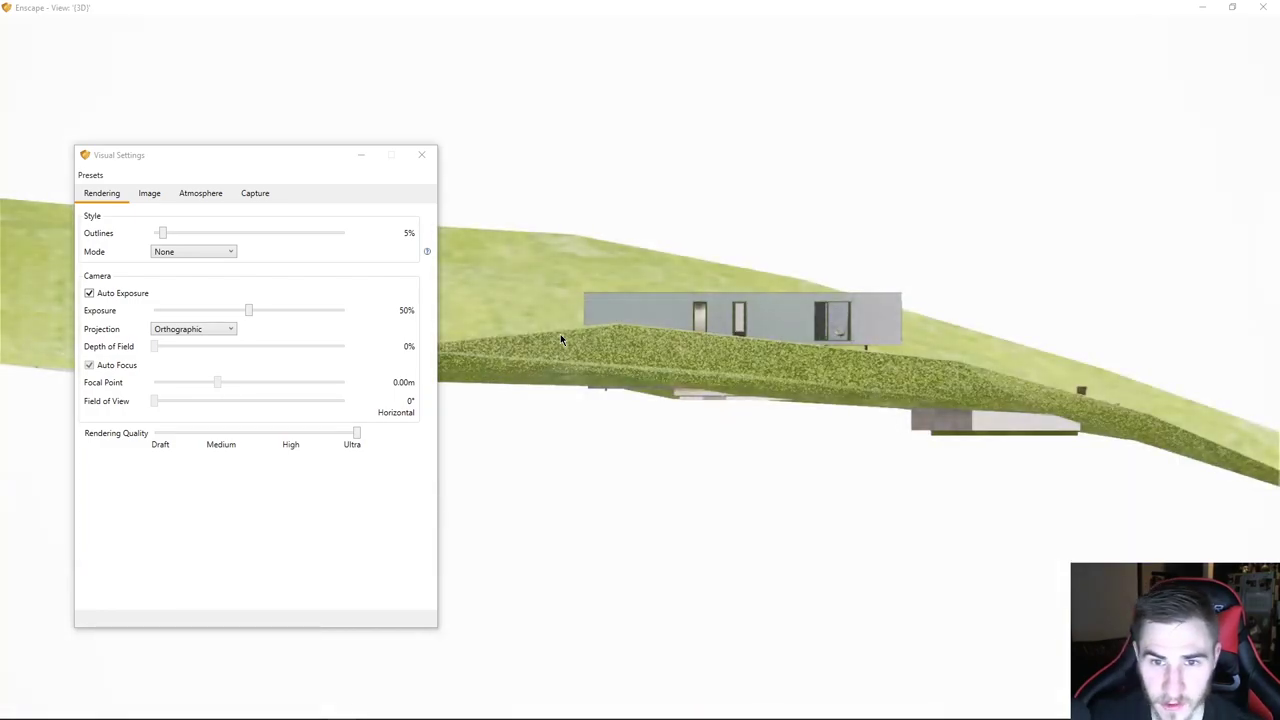
{"action": "key", "text": "KP_6"}
{"action": "key", "text": "KP_2"}
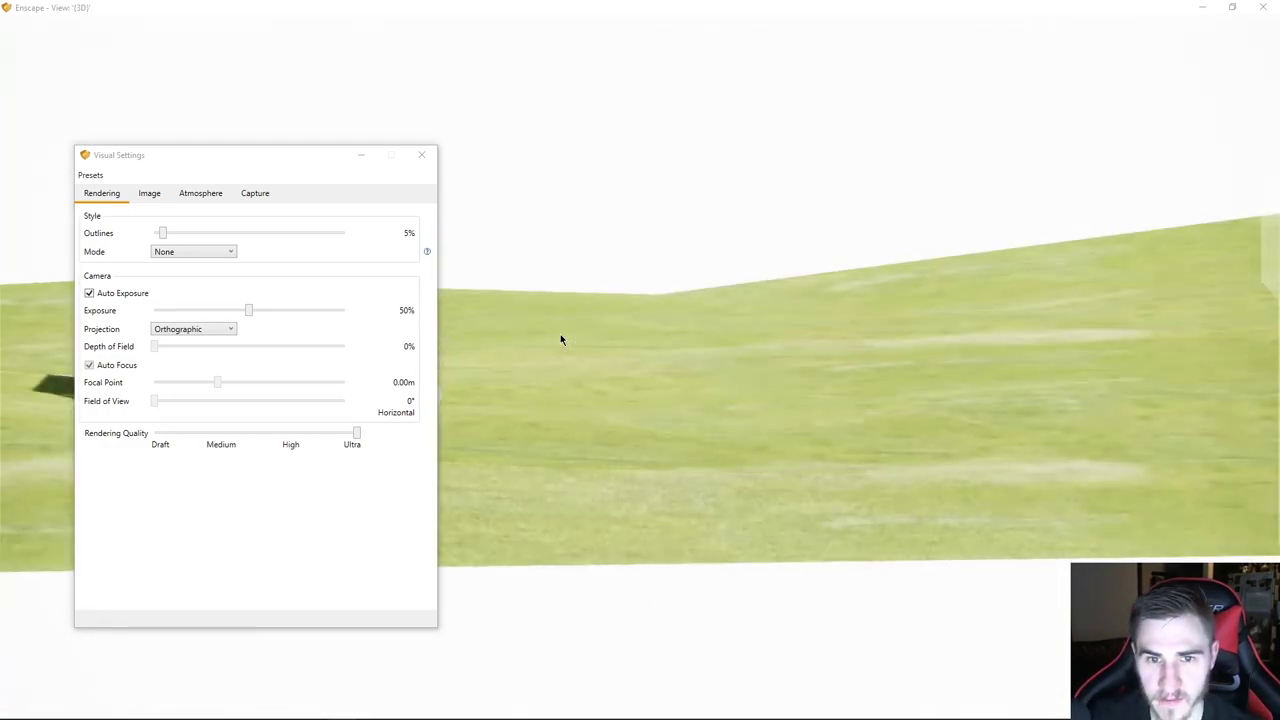
{"action": "left_click_drag", "start_coordinate": [398, 153], "coordinate": [775, 148]}
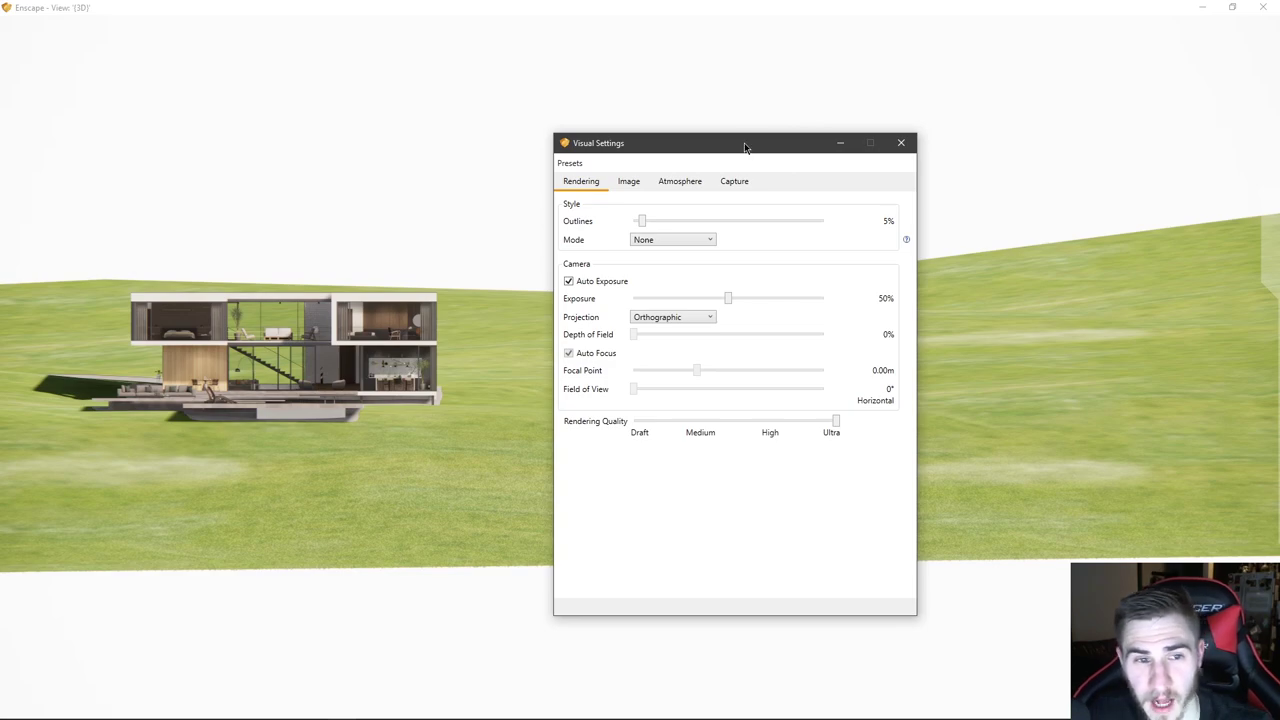
- Change the projection from Orthographic to Perspective and return to the saved Interior view
{"action": "left_click", "coordinate": [672, 320]}
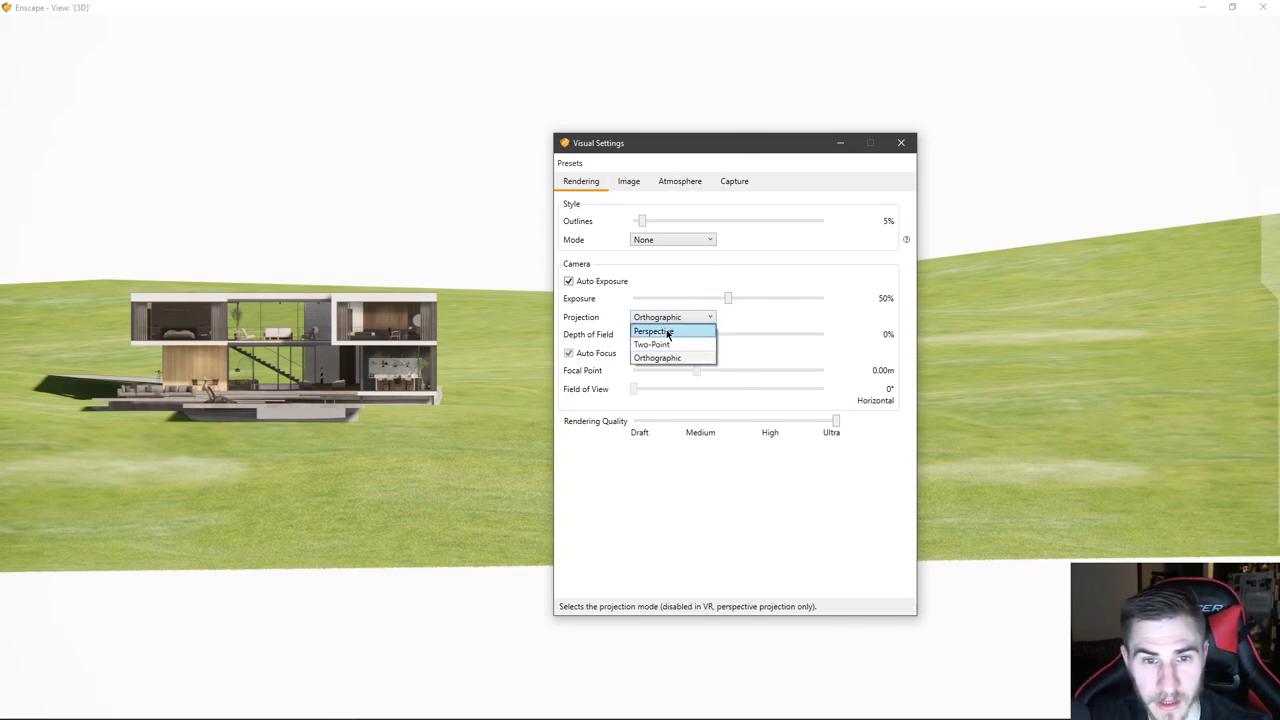
{"action": "left_click", "coordinate": [668, 333]}
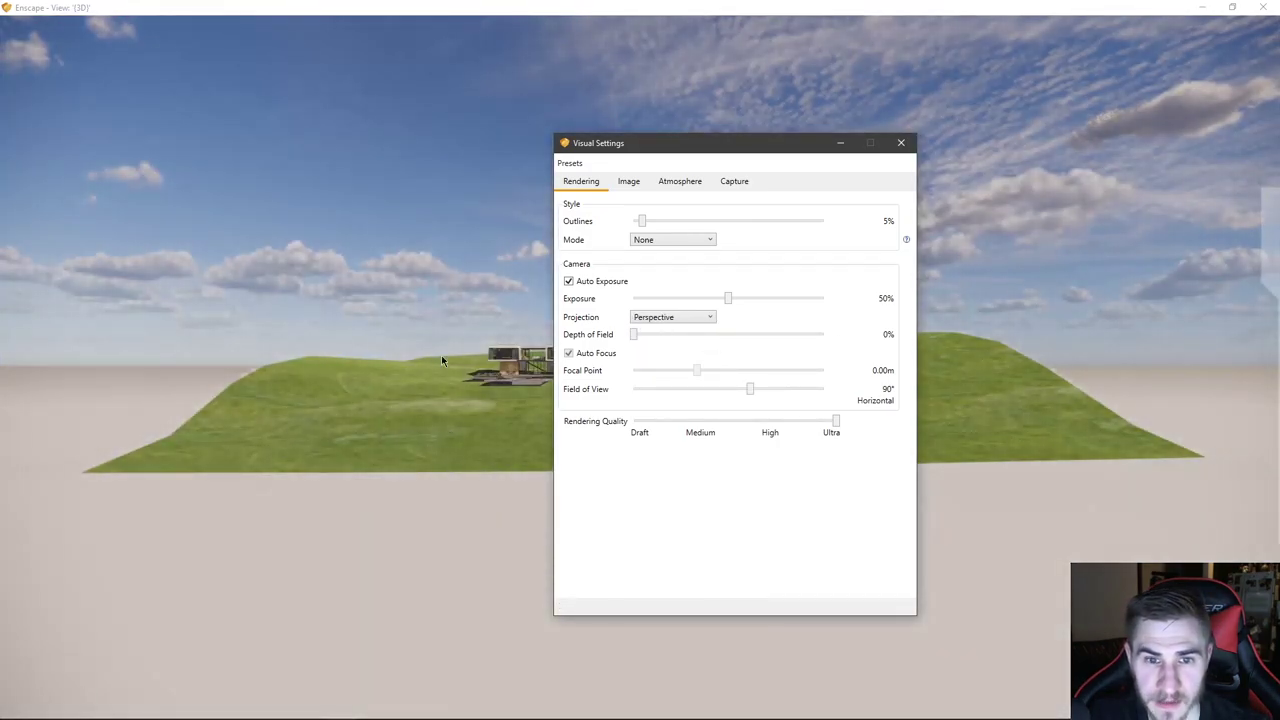
{"action": "mouse_move", "coordinate": [1264, 220]}
{"action": "left_click", "coordinate": [1225, 232]}
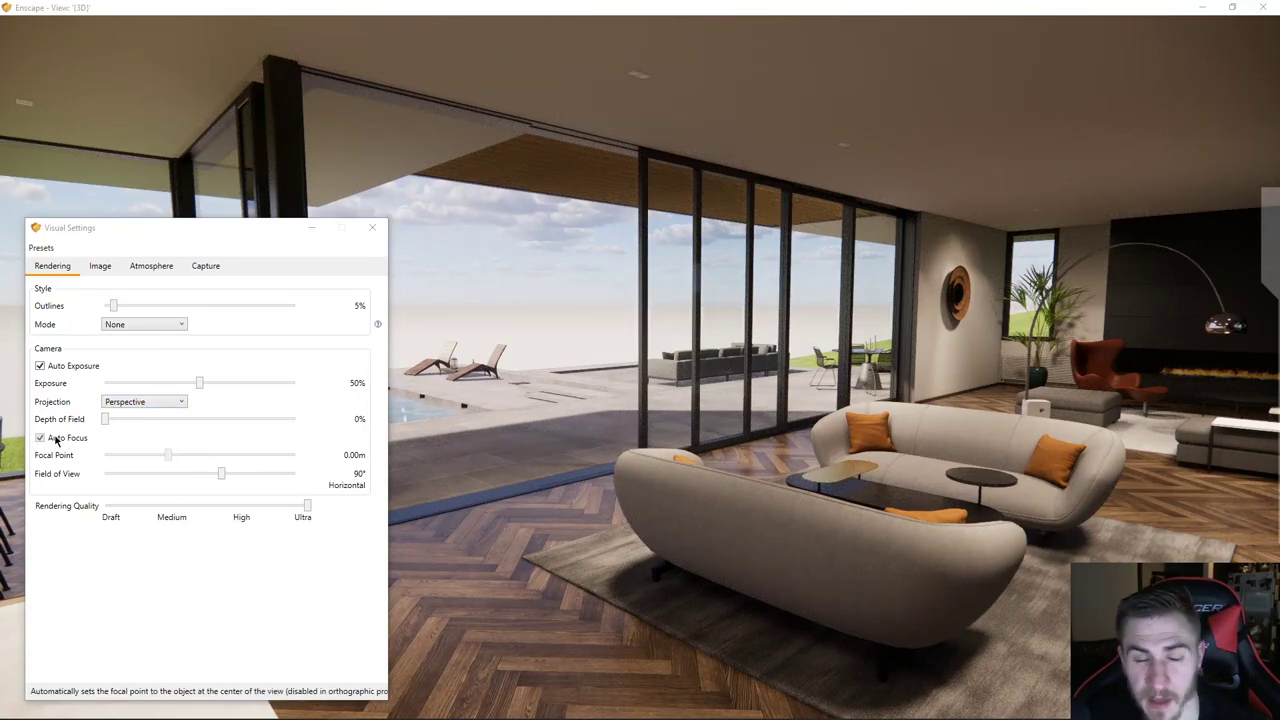
- Check whether Auto Focus can be toggled under the Perspective, Two-Point and Orthographic projections
{"action": "left_click", "coordinate": [41, 439]}
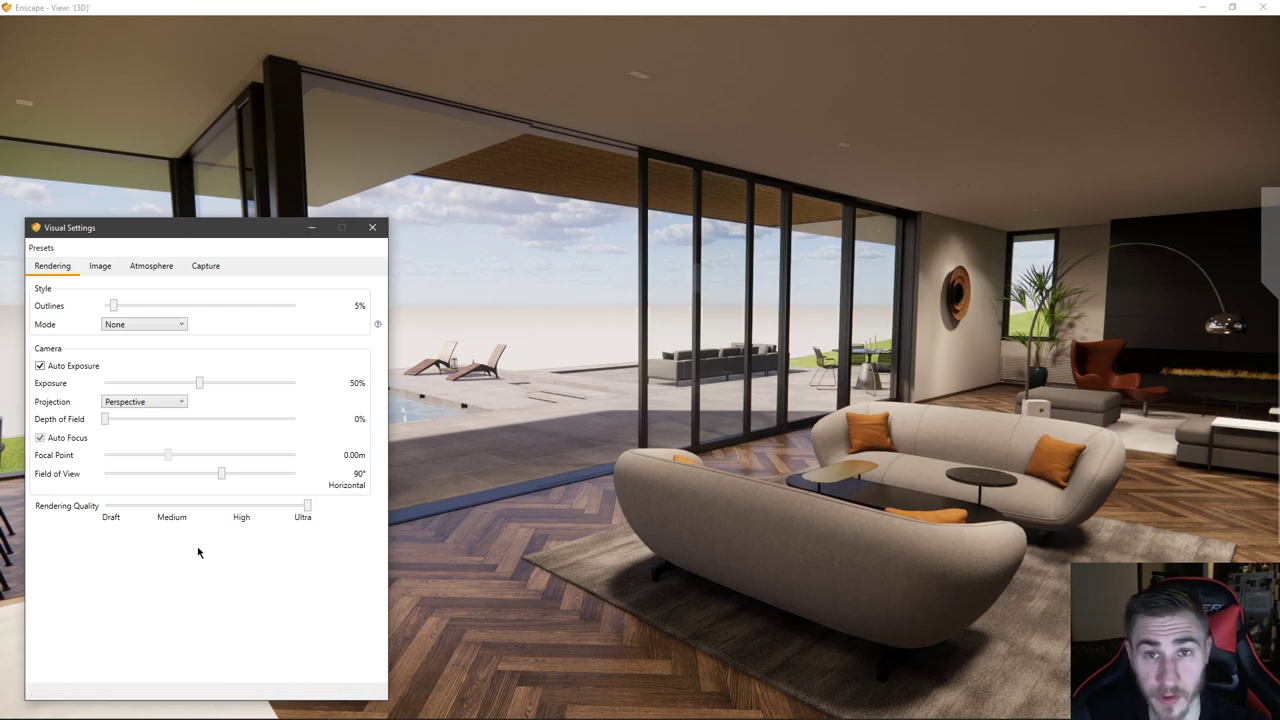
{"action": "left_click", "coordinate": [137, 405]}
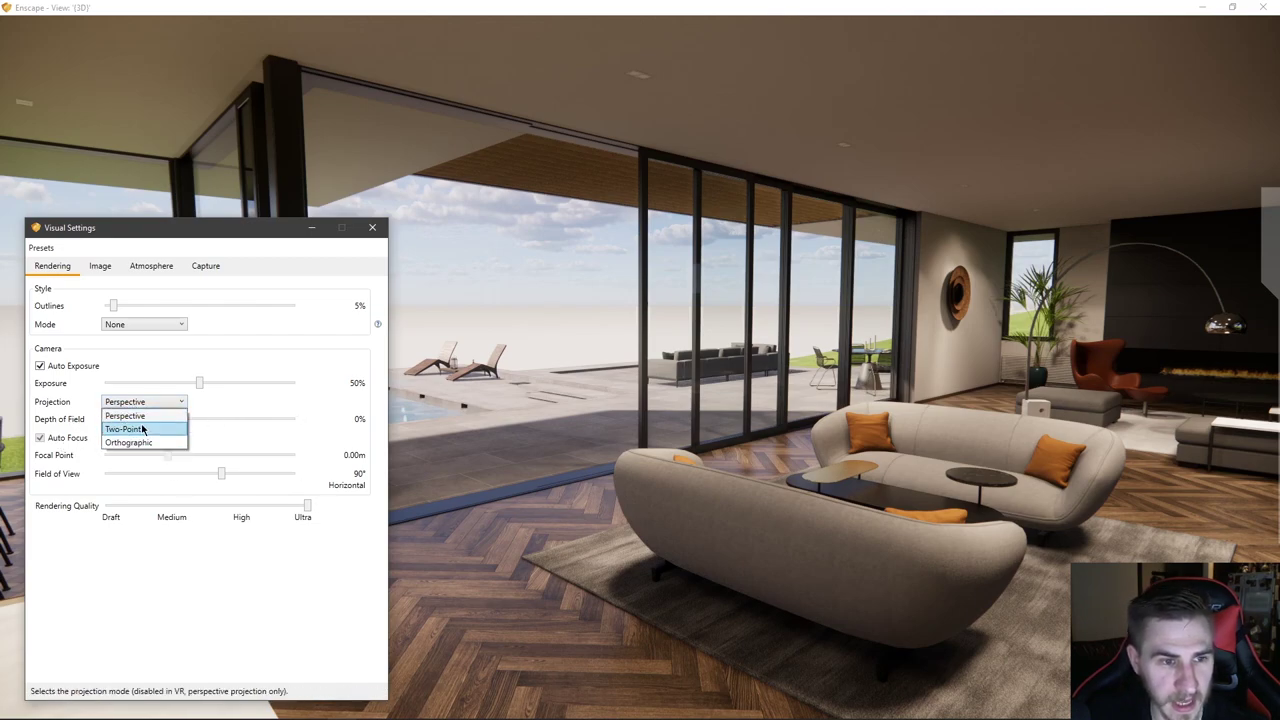
{"action": "left_click", "coordinate": [87, 403]}
{"action": "left_click", "coordinate": [126, 405]}
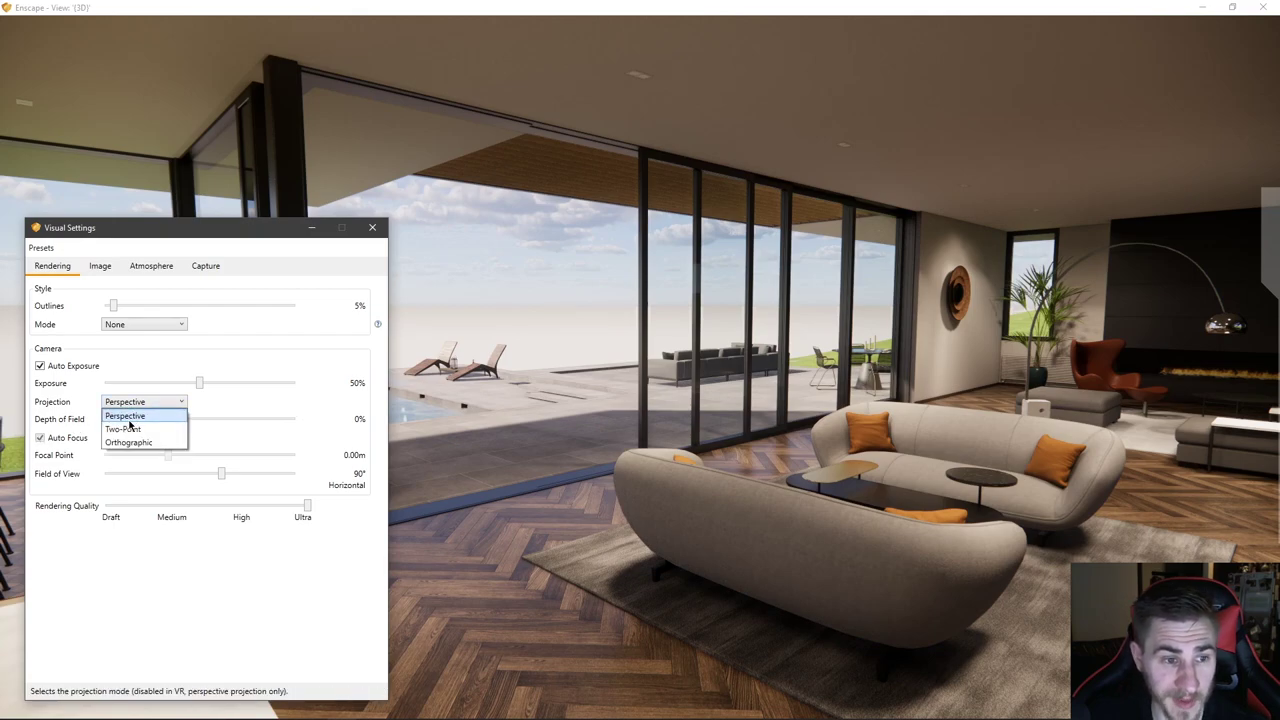
{"action": "left_click", "coordinate": [125, 428]}
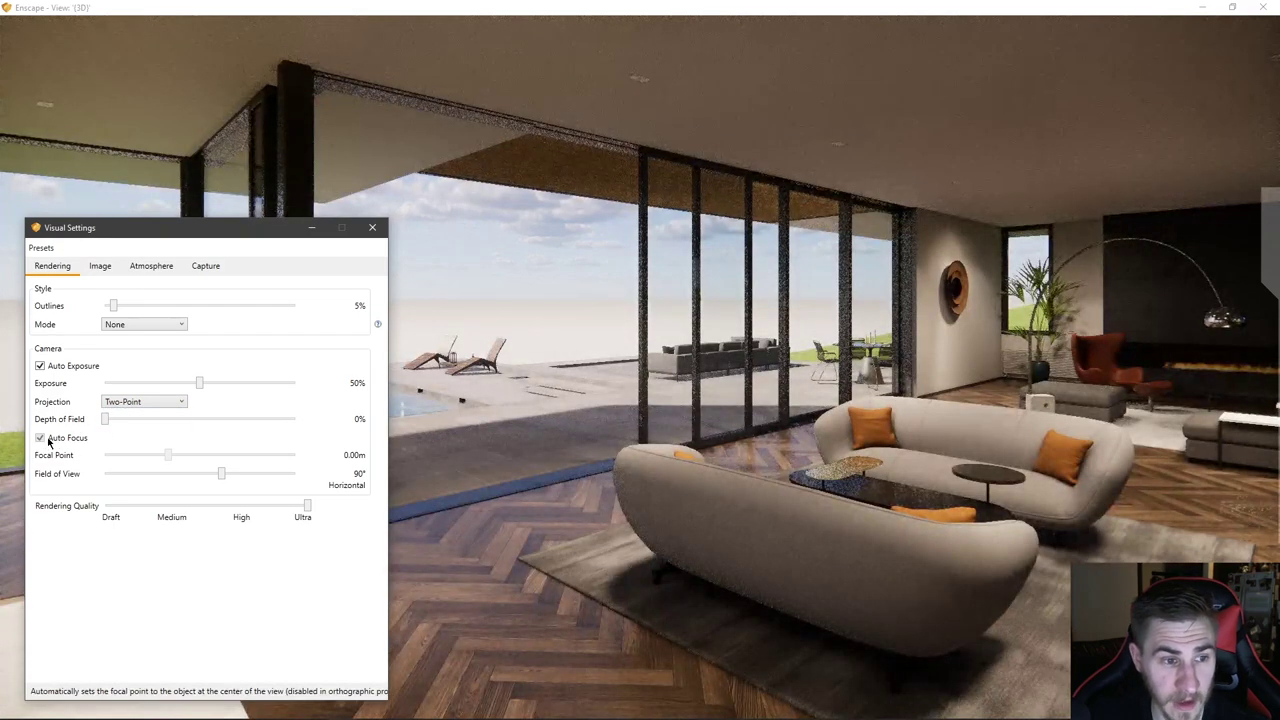
{"action": "left_click", "coordinate": [128, 402]}
{"action": "left_click", "coordinate": [124, 441]}
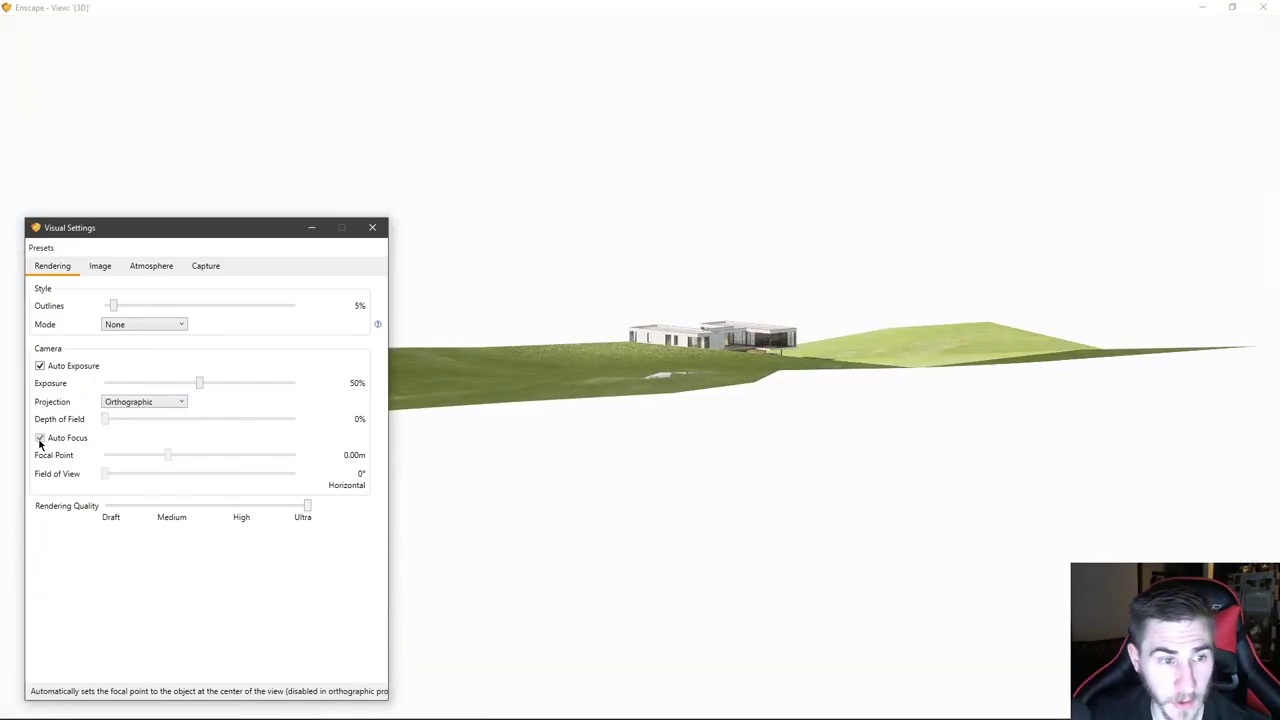
- Restore the Perspective projection and reload the saved Interior view of the living room
{"action": "left_click", "coordinate": [117, 404]}
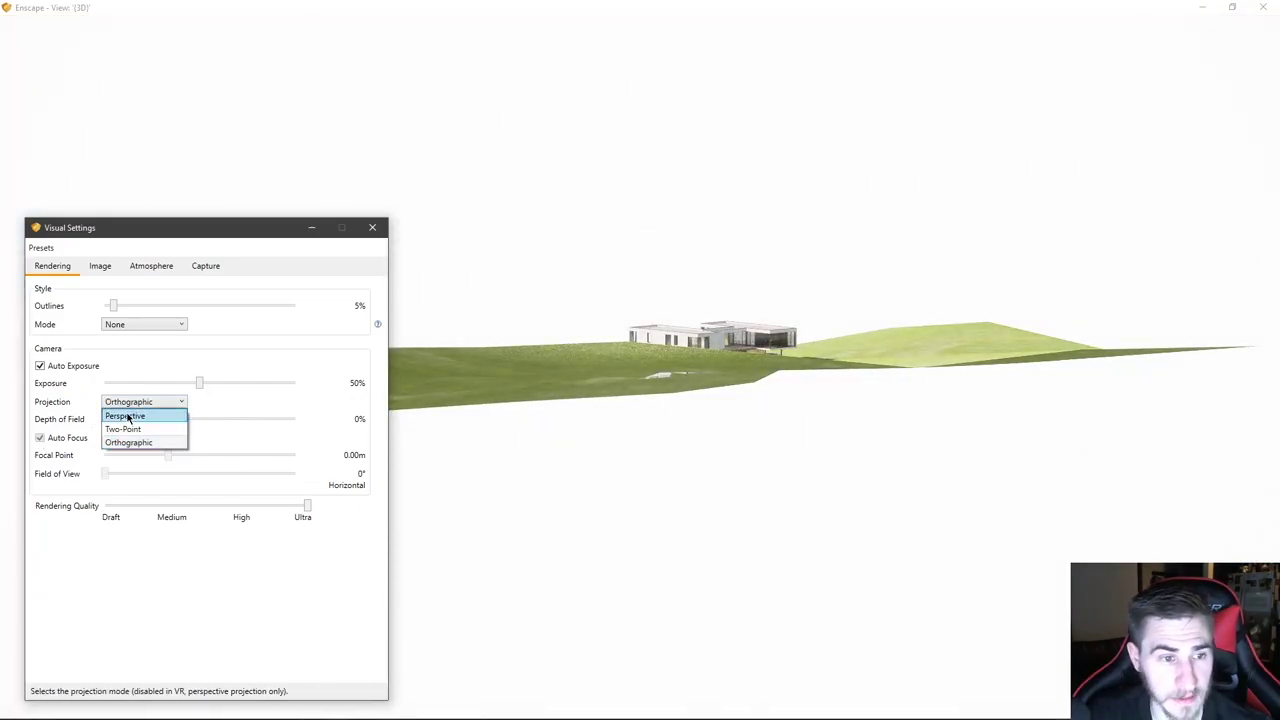
{"action": "left_click", "coordinate": [125, 415]}
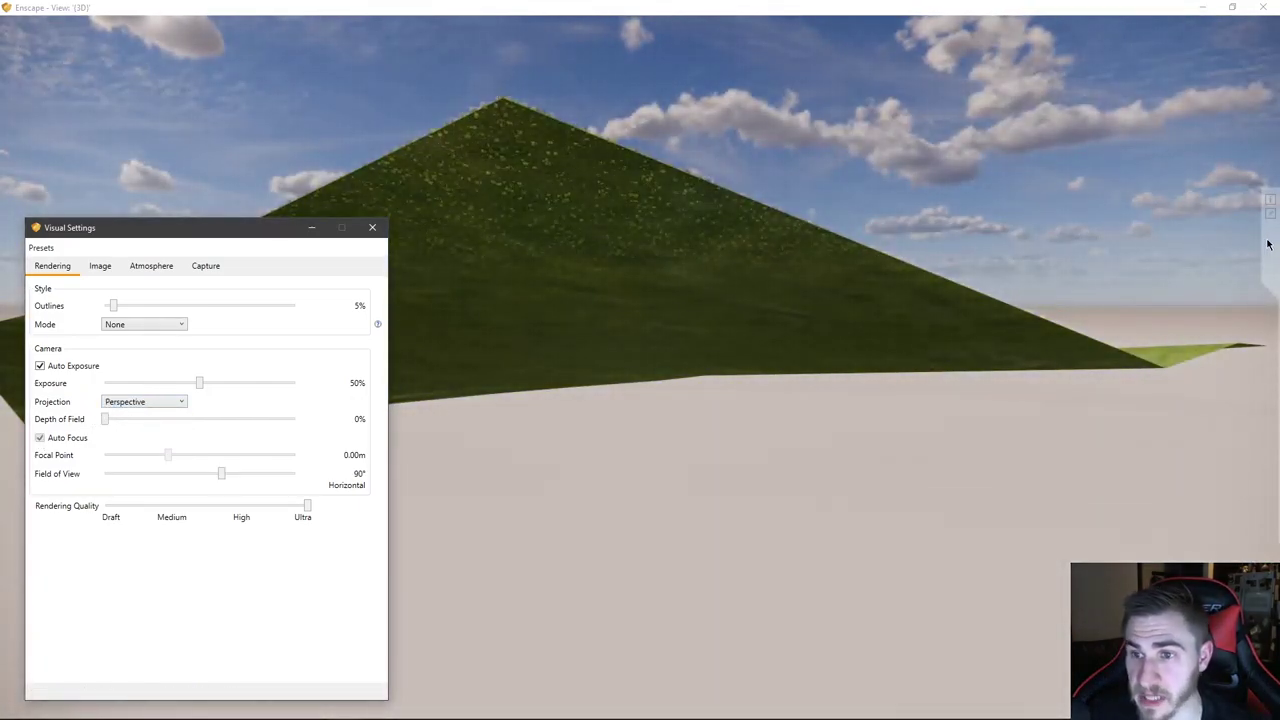
{"action": "mouse_move", "coordinate": [1268, 244]}
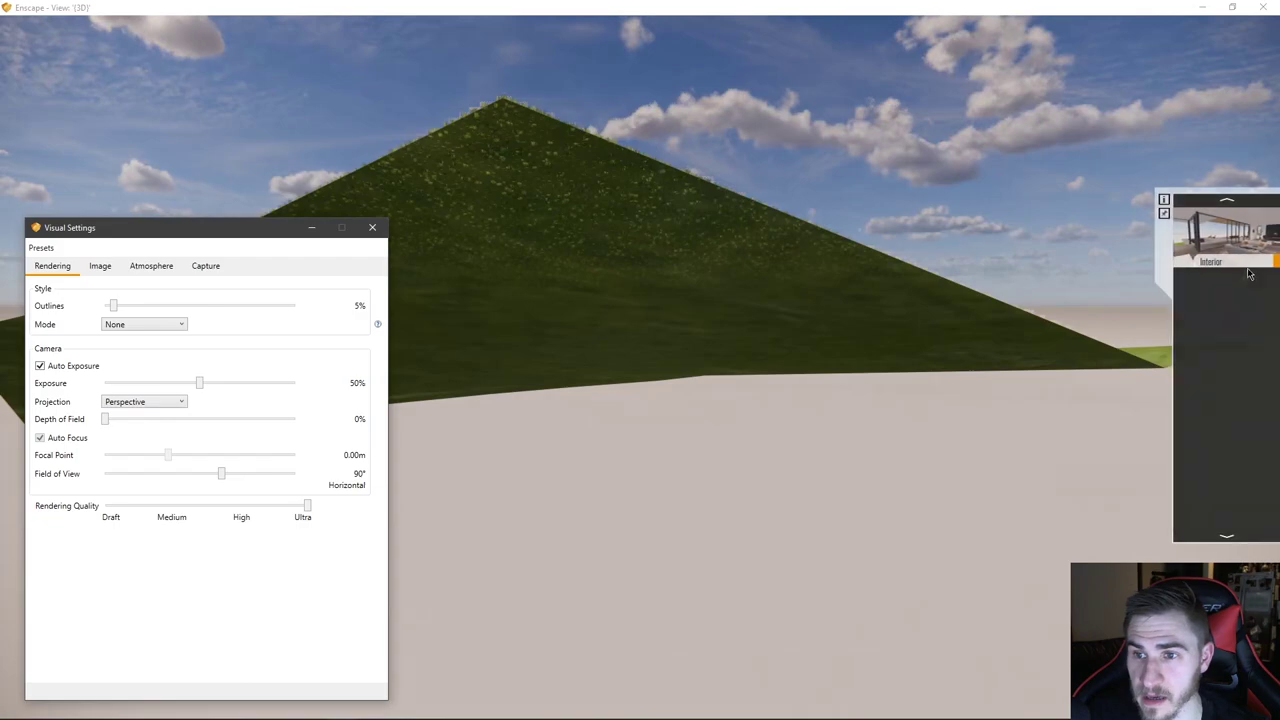
{"action": "left_click", "coordinate": [1222, 234]}
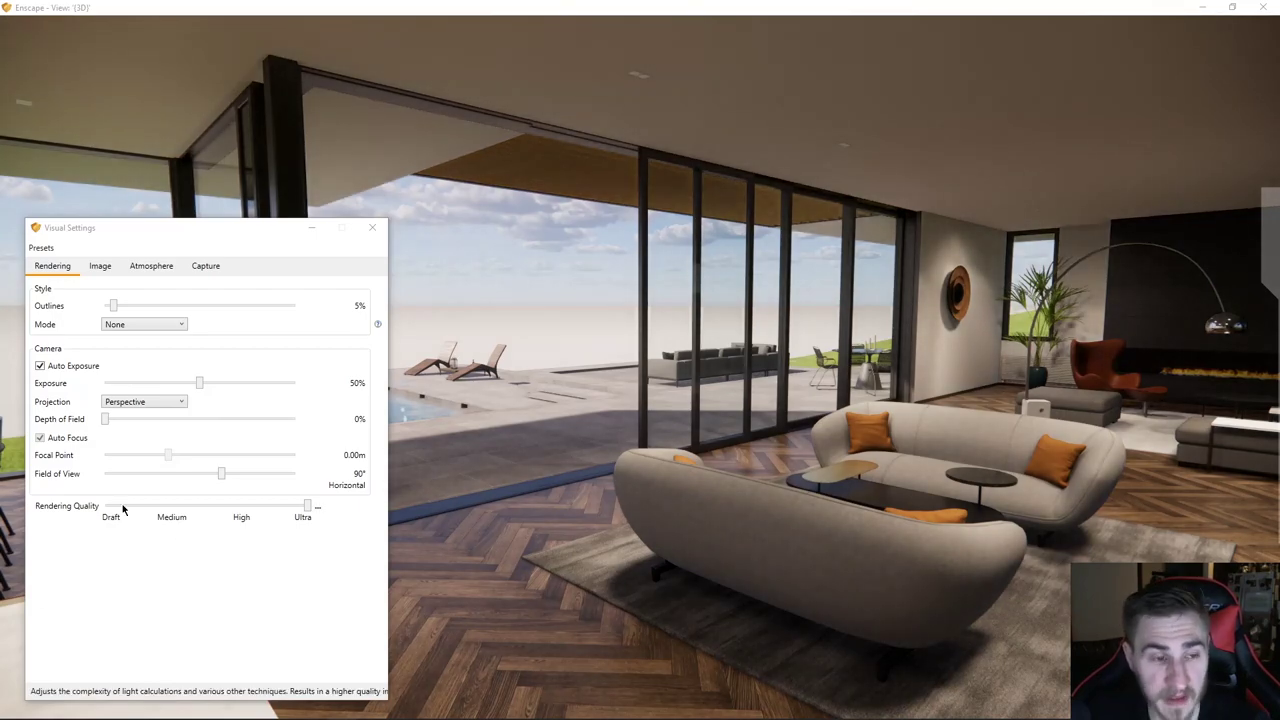
- Narrow the camera's horizontal field of view to 54° in the living room scene
{"action": "left_click", "coordinate": [171, 457]}
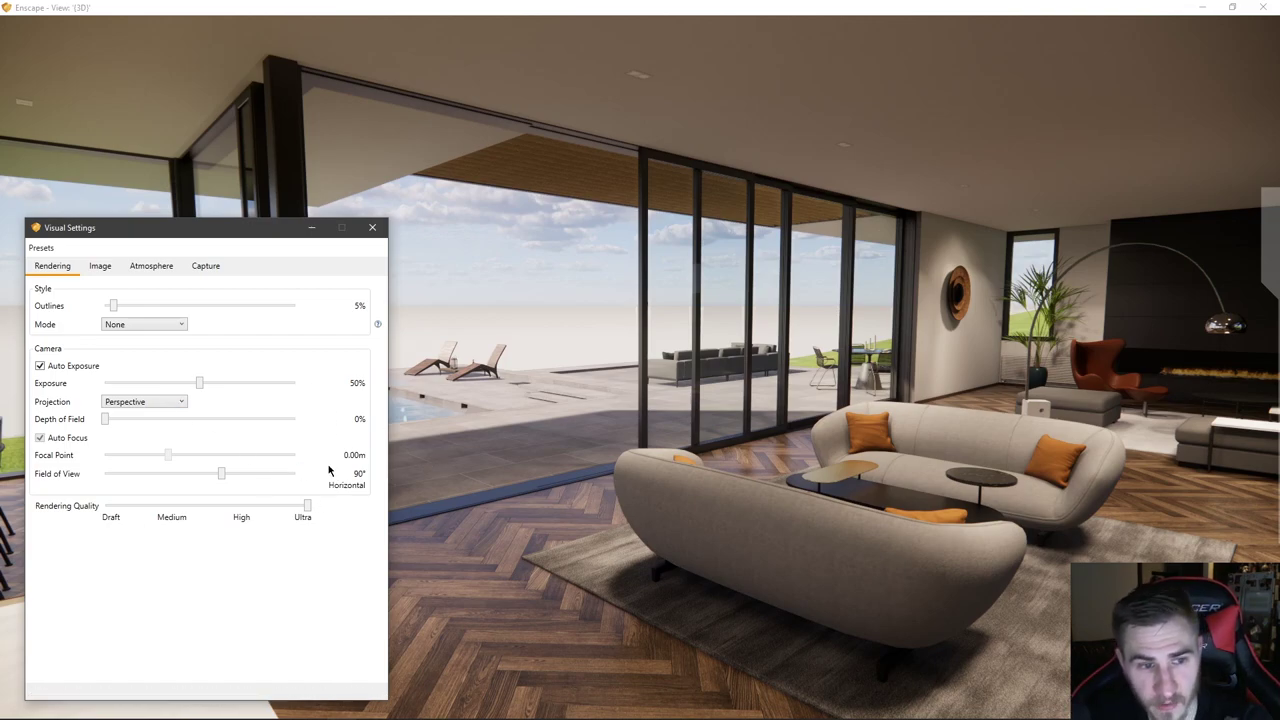
{"action": "left_click_drag", "start_coordinate": [220, 475], "coordinate": [170, 471]}
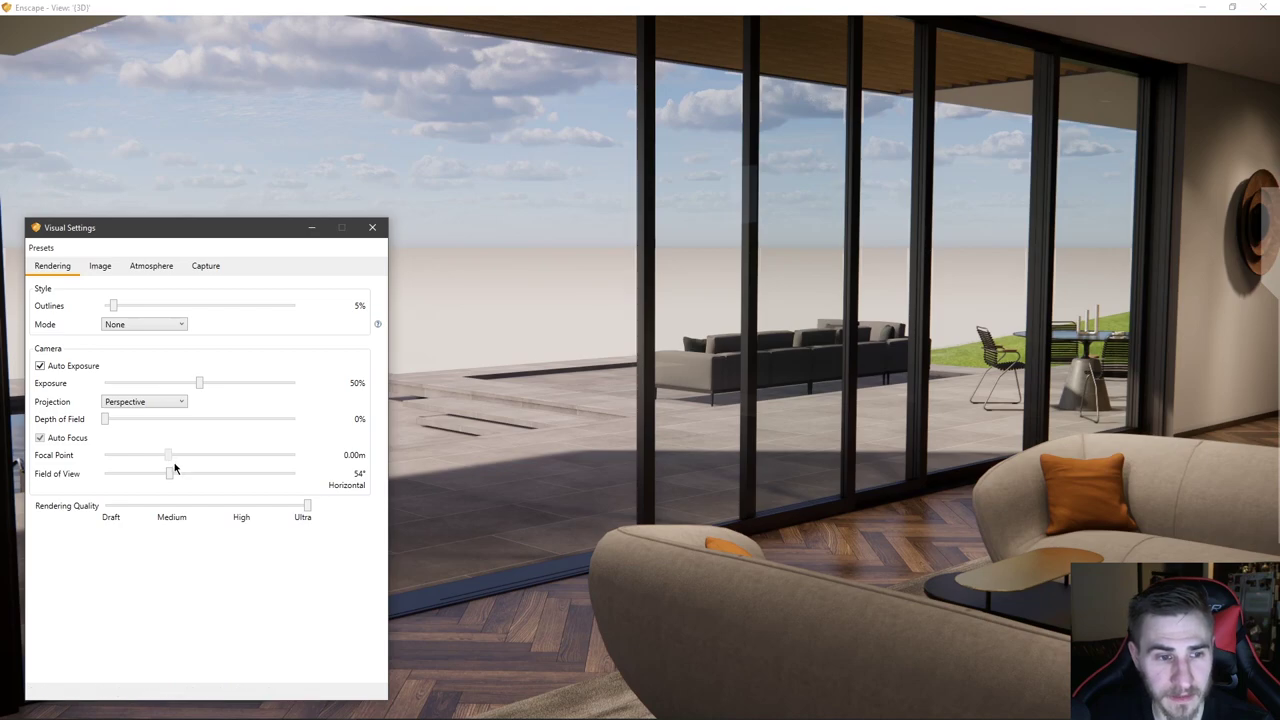
- Test the camera's horizontal field of view at 10° and at 115°, and bring it back to 100°
{"action": "mouse_move", "coordinate": [169, 474]}
{"action": "left_mouse_down"}
{"action": "mouse_move", "coordinate": [152, 473]}
{"action": "mouse_move", "coordinate": [169, 471]}
{"action": "left_mouse_up"}
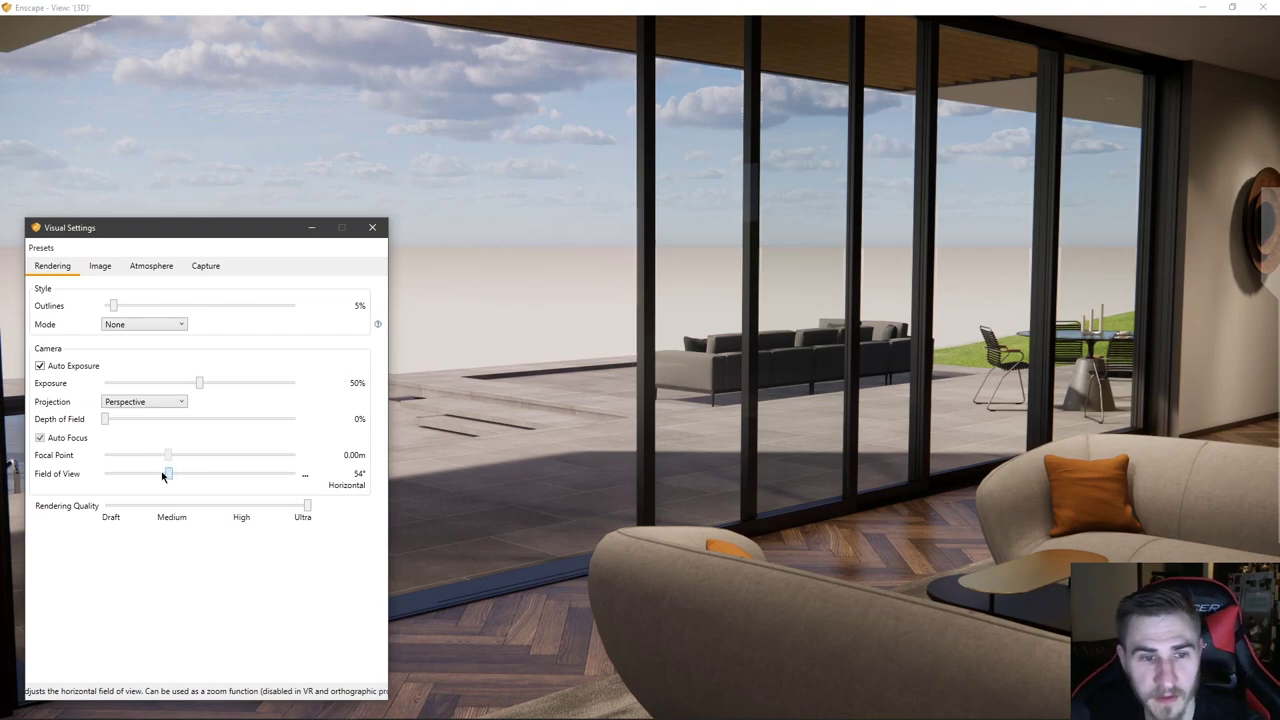
{"action": "left_click_drag", "start_coordinate": [162, 476], "coordinate": [86, 479]}
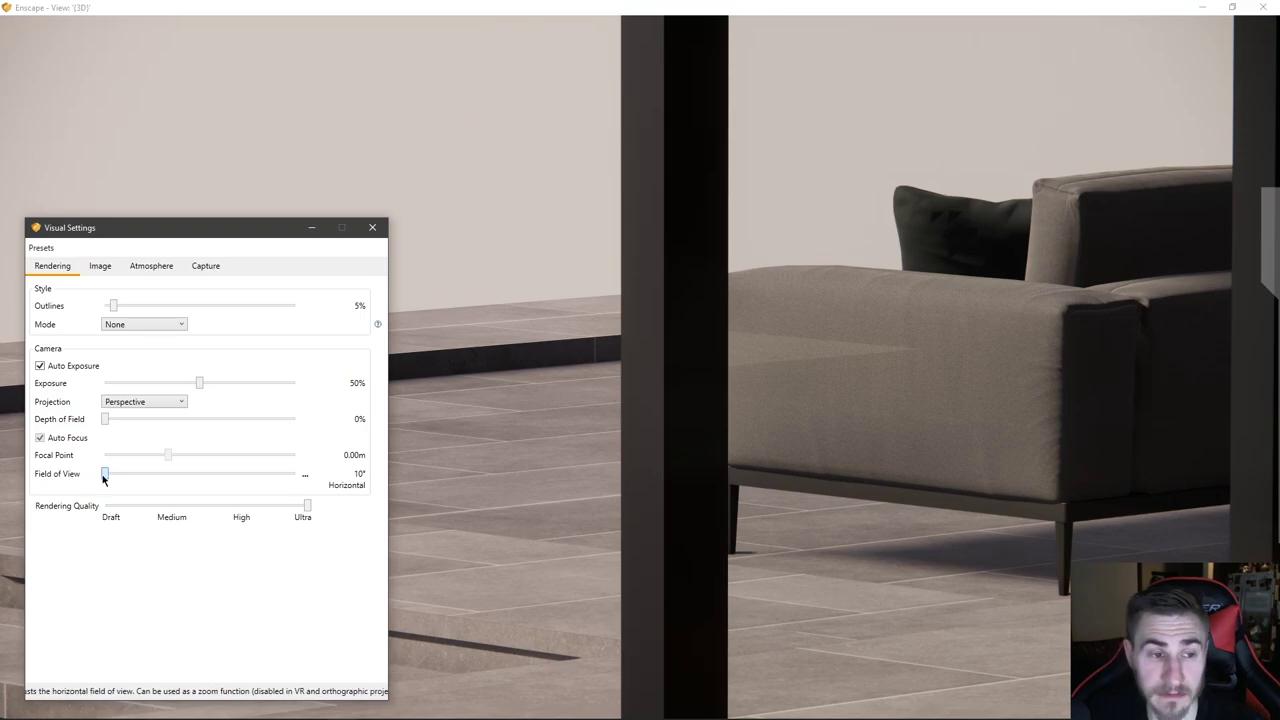
{"action": "left_click_drag", "start_coordinate": [104, 475], "coordinate": [258, 474]}
{"action": "left_click_drag", "start_coordinate": [225, 231], "coordinate": [527, 200]}
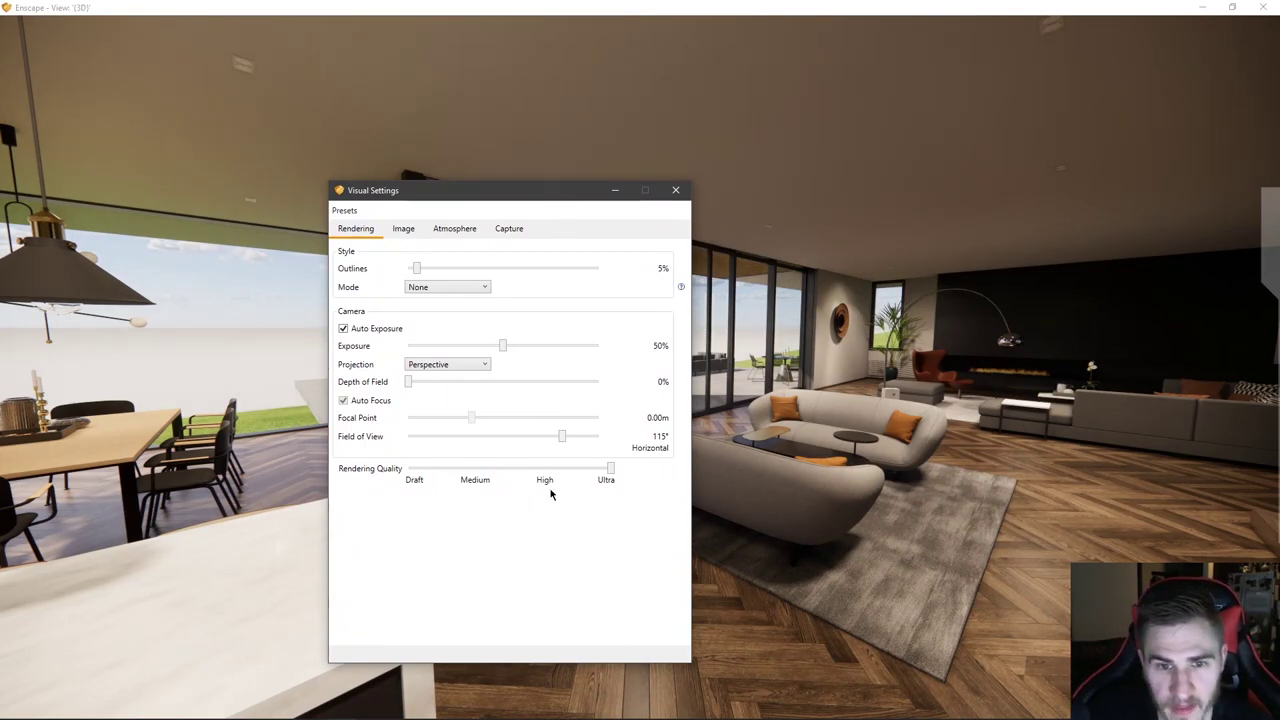
{"action": "left_click_drag", "start_coordinate": [562, 437], "coordinate": [540, 446]}
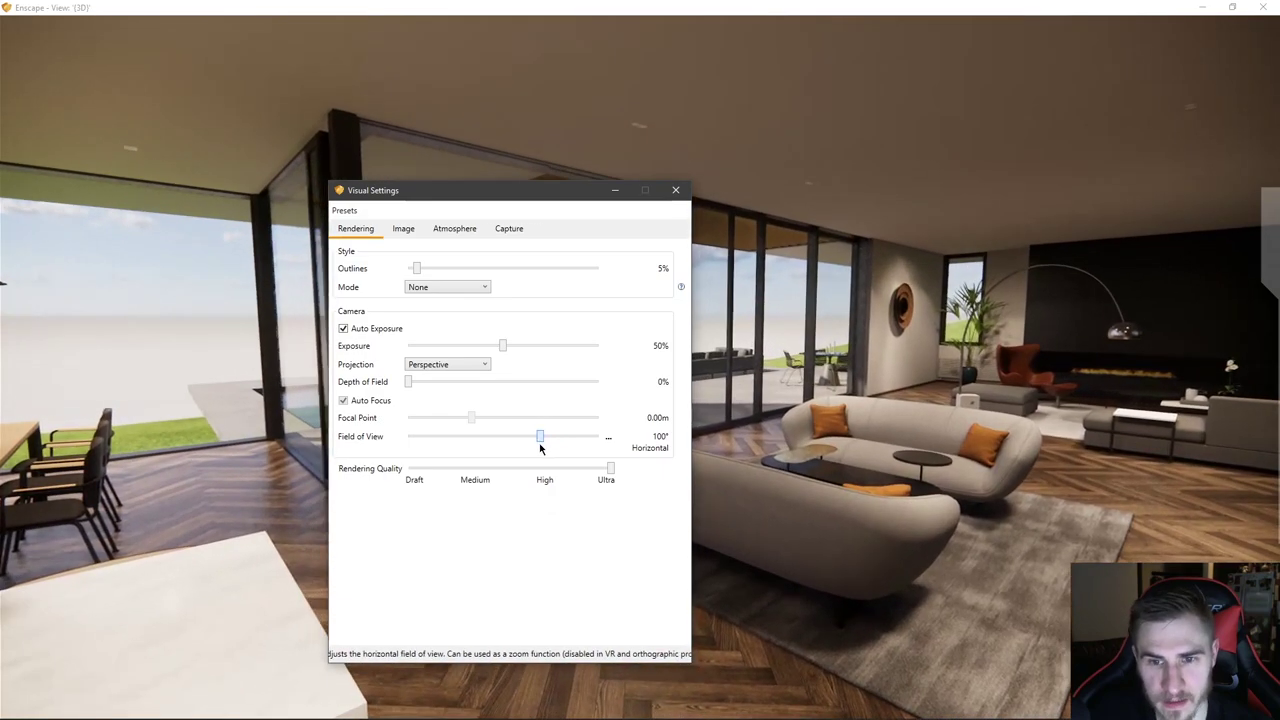
- Switch the camera projection to Two-Point and set the horizontal field of view to 90°
{"action": "left_click_drag", "start_coordinate": [541, 195], "coordinate": [270, 213]}
{"action": "left_click", "coordinate": [280, 333]}
{"action": "left_click", "coordinate": [264, 361]}
{"action": "left_click", "coordinate": [305, 463]}
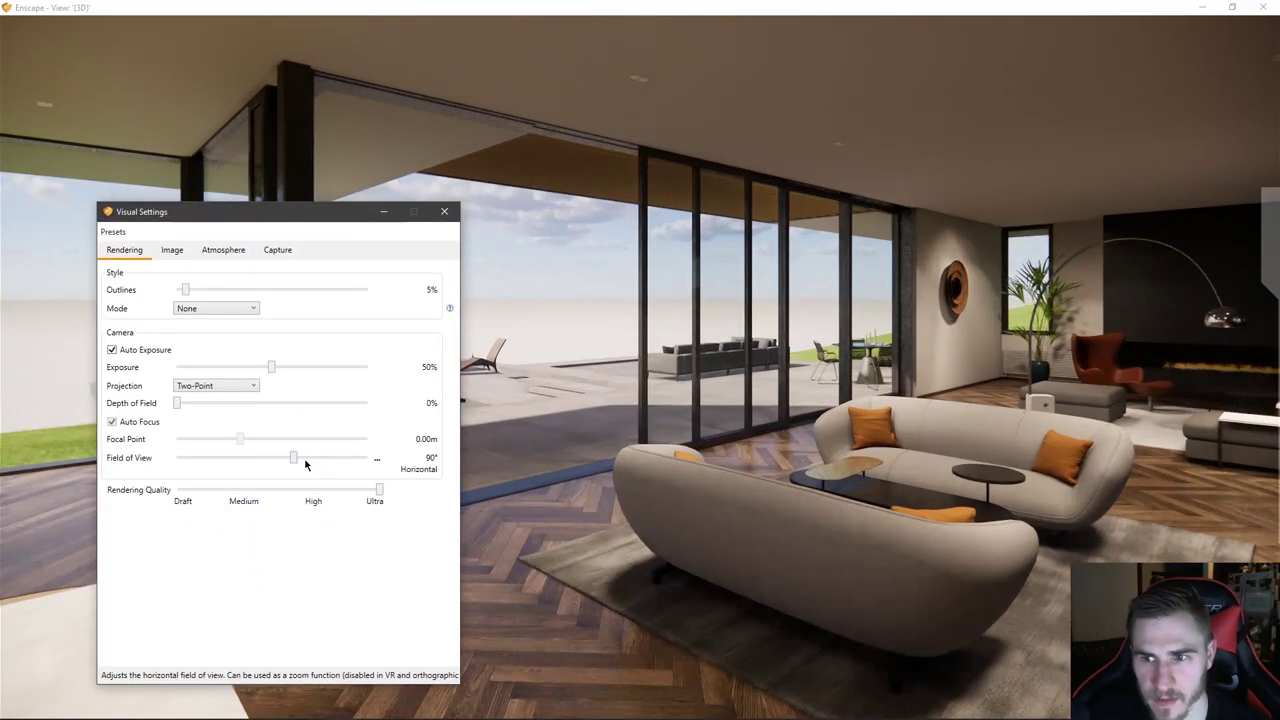
{"action": "left_click", "coordinate": [305, 461]}
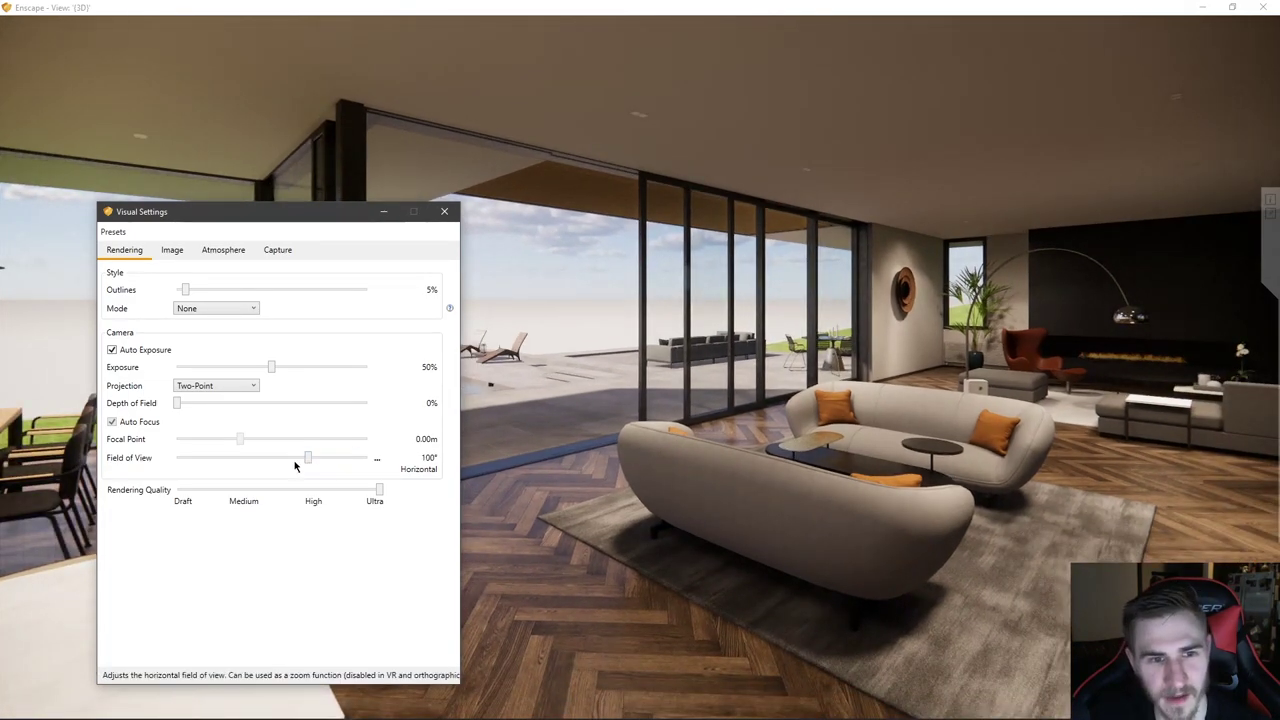
{"action": "left_click_drag", "start_coordinate": [308, 460], "coordinate": [293, 460]}
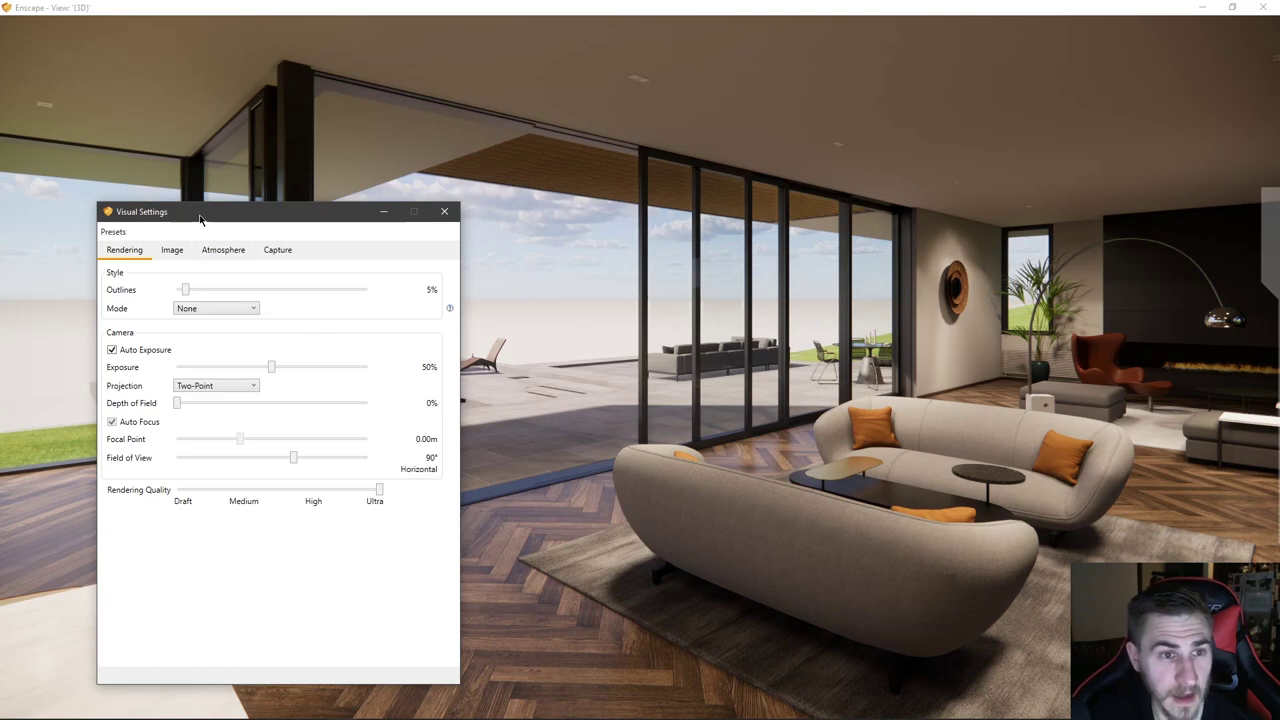
- Show the Image category of the visual settings and reposition the dialog to uncover more of the scene
{"action": "left_click_drag", "start_coordinate": [200, 219], "coordinate": [166, 197]}
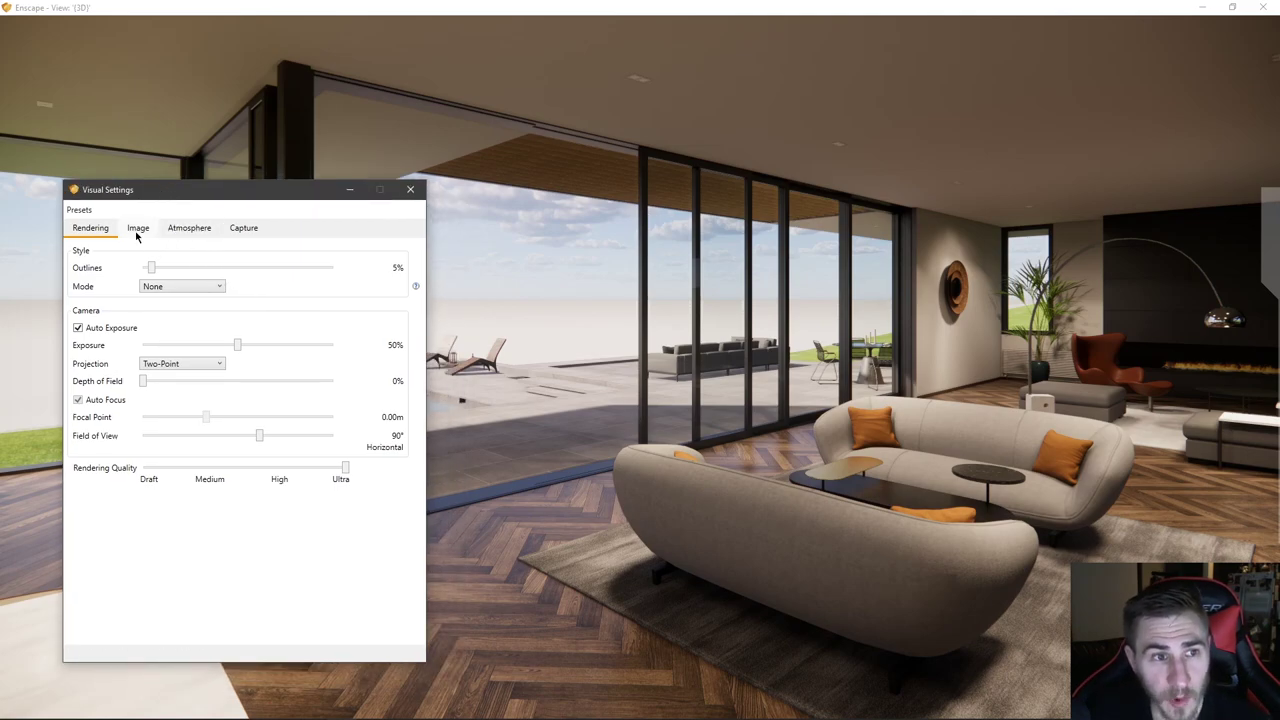
{"action": "left_click", "coordinate": [137, 230]}
{"action": "left_click_drag", "start_coordinate": [217, 195], "coordinate": [187, 181]}
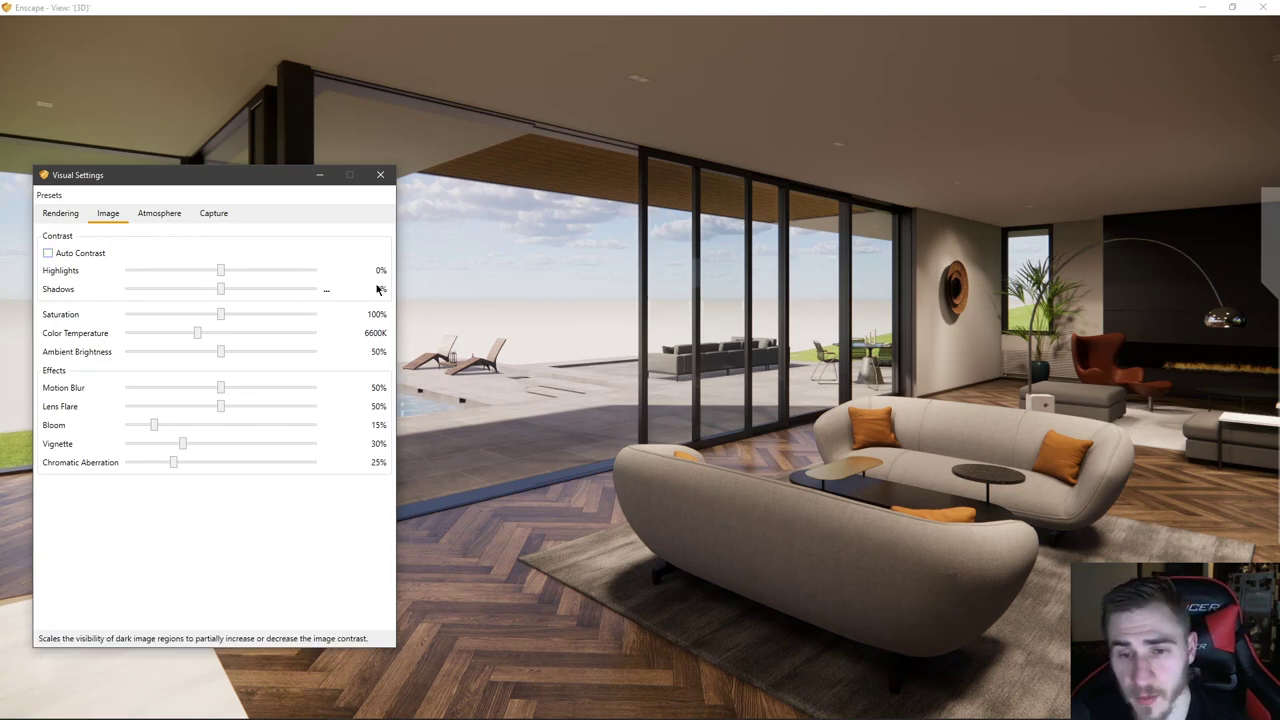
- Preview the room from several angles with Auto Contrast enabled, reload the saved Interior view and disable Auto Contrast
{"action": "left_click", "coordinate": [47, 254]}
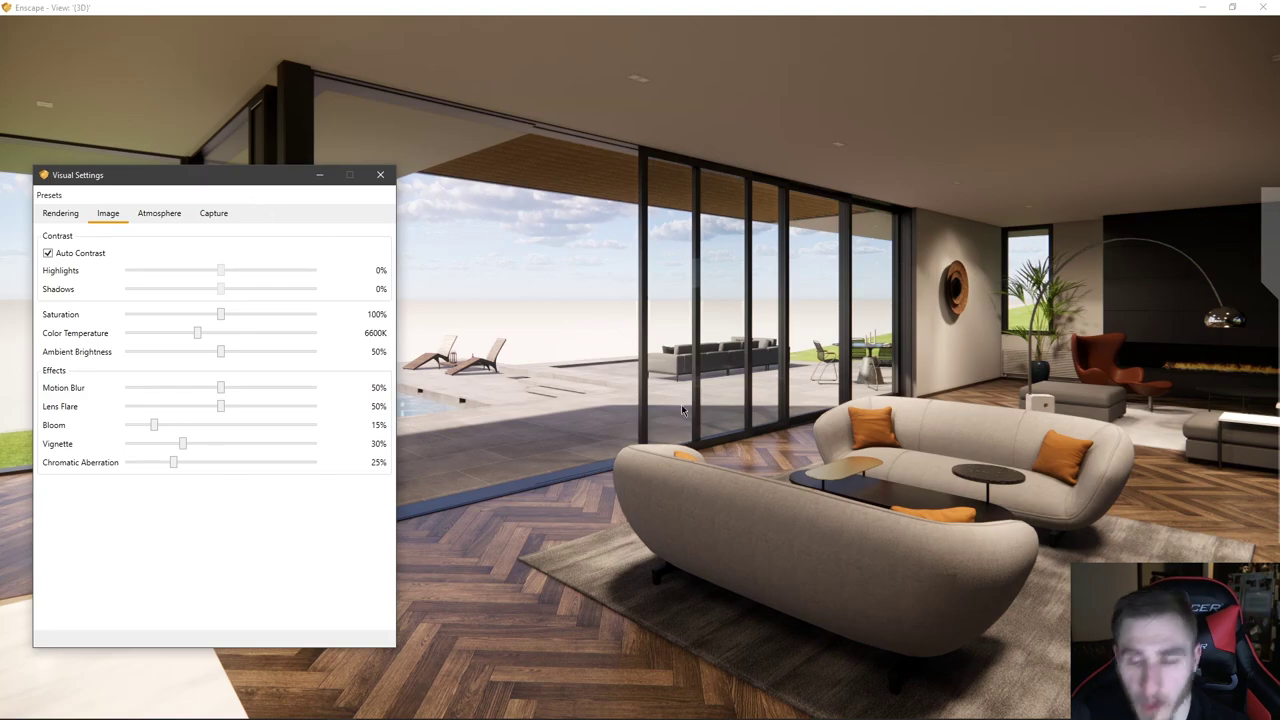
{"action": "left_click_drag", "start_coordinate": [675, 424], "coordinate": [801, 421]}
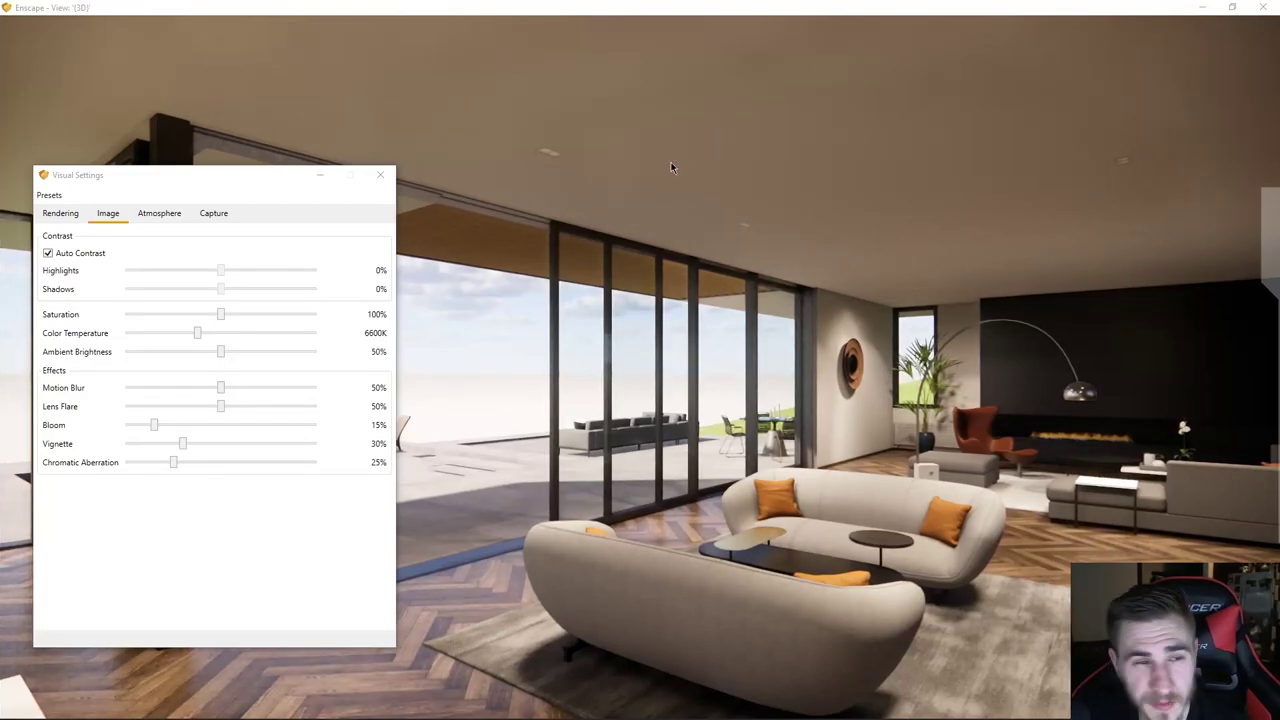
{"action": "left_click_drag", "start_coordinate": [671, 168], "coordinate": [711, 320]}
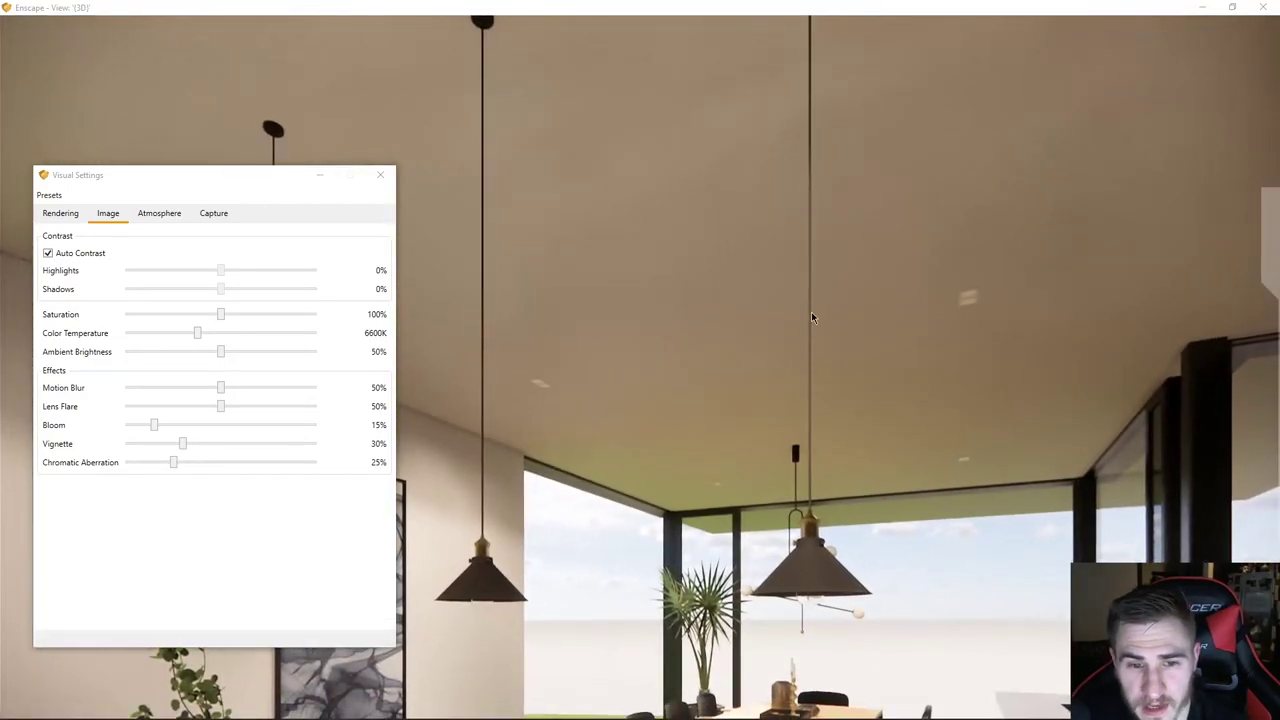
{"action": "left_click_drag", "start_coordinate": [812, 317], "coordinate": [1104, 166]}
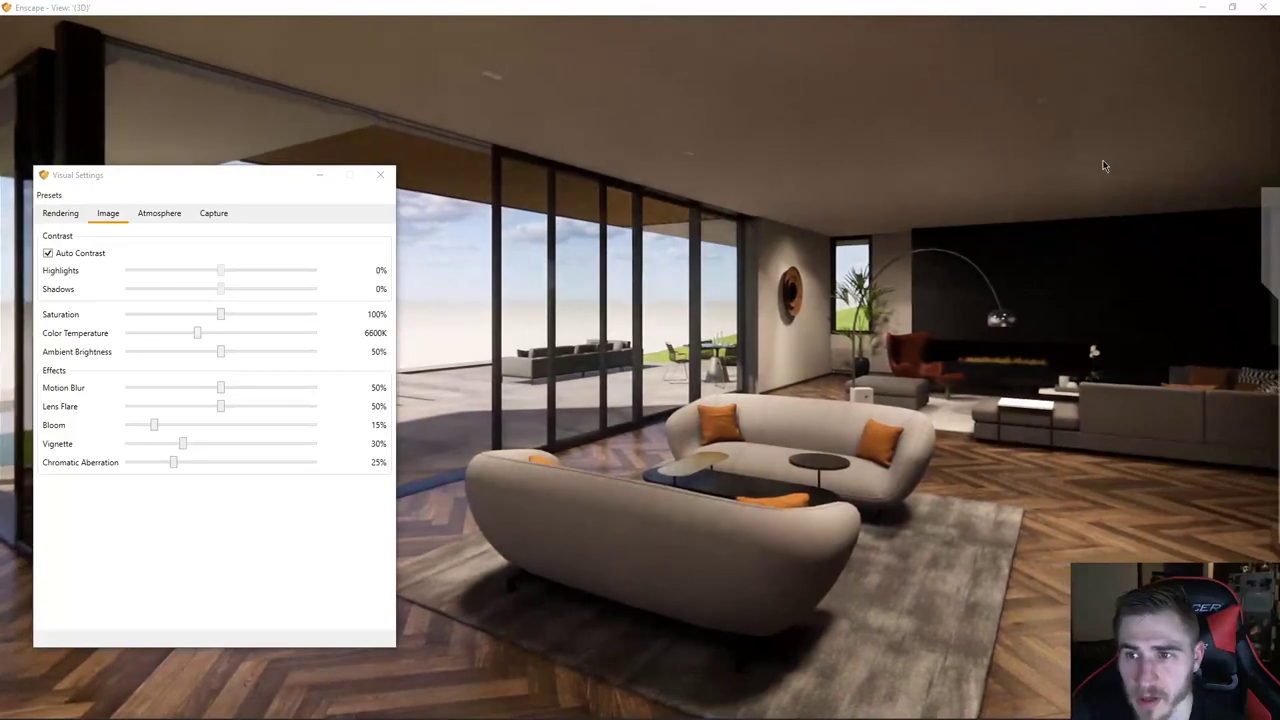
{"action": "mouse_move", "coordinate": [1264, 252]}
{"action": "left_click", "coordinate": [1234, 240]}
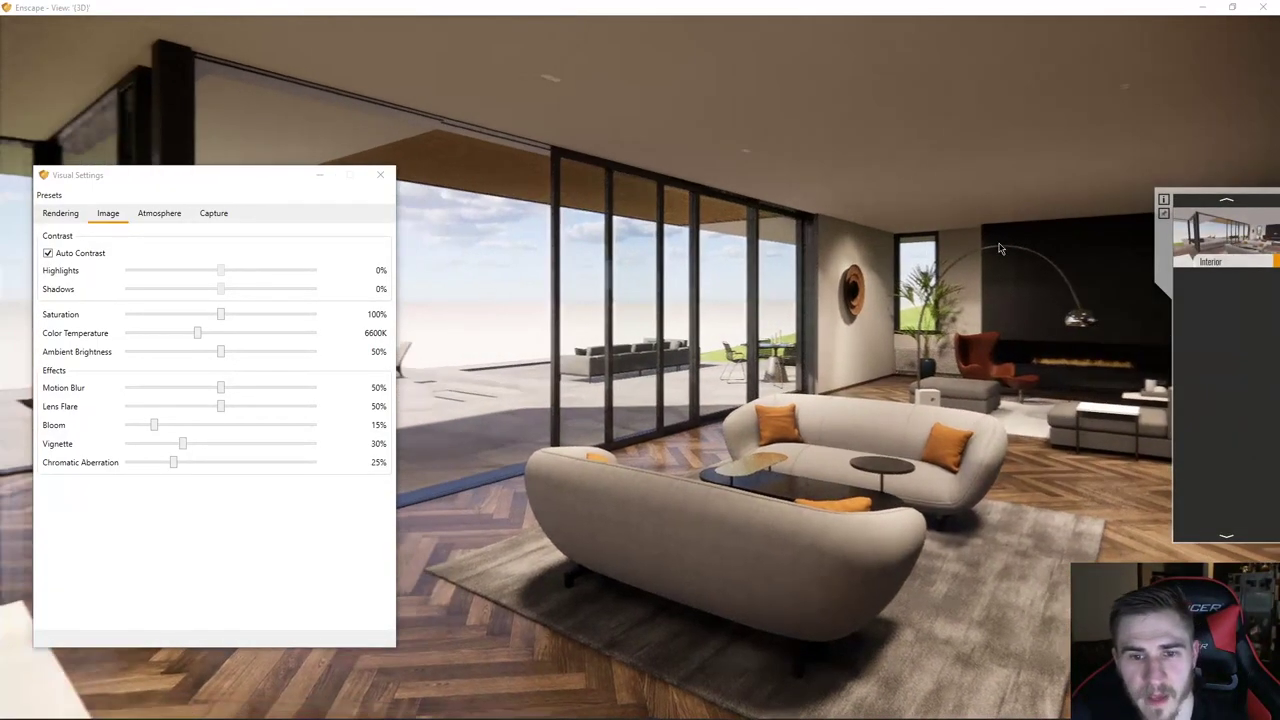
{"action": "left_click", "coordinate": [83, 254]}
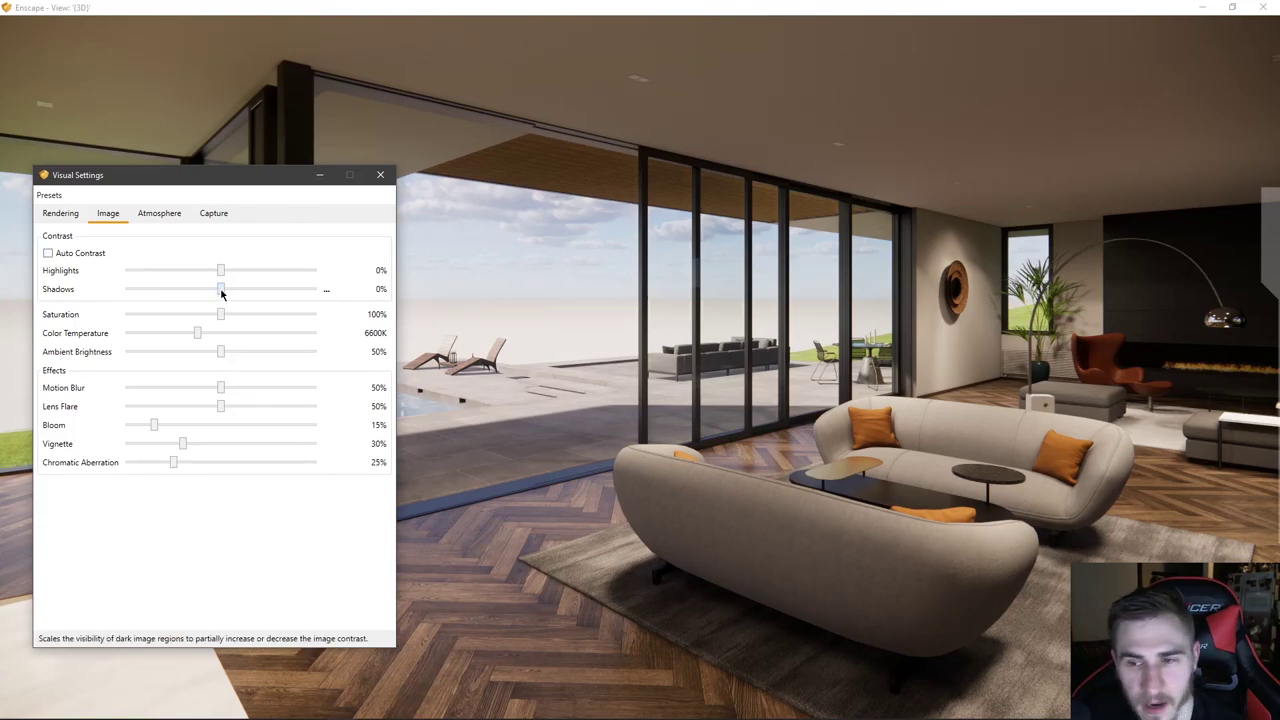
- Try Shadows at -100% and Highlights at 78% on the living room, resetting each to 0%
{"action": "left_click_drag", "start_coordinate": [222, 292], "coordinate": [100, 293]}
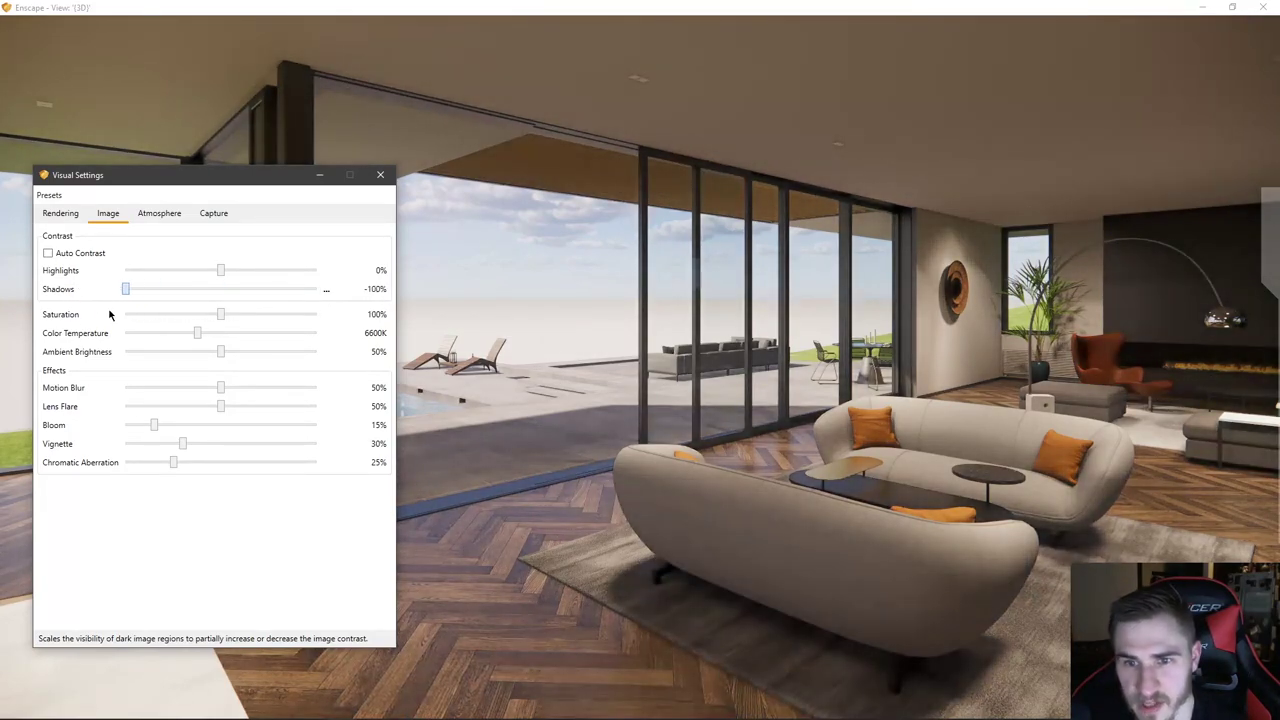
{"action": "left_click_drag", "start_coordinate": [125, 289], "coordinate": [296, 274]}
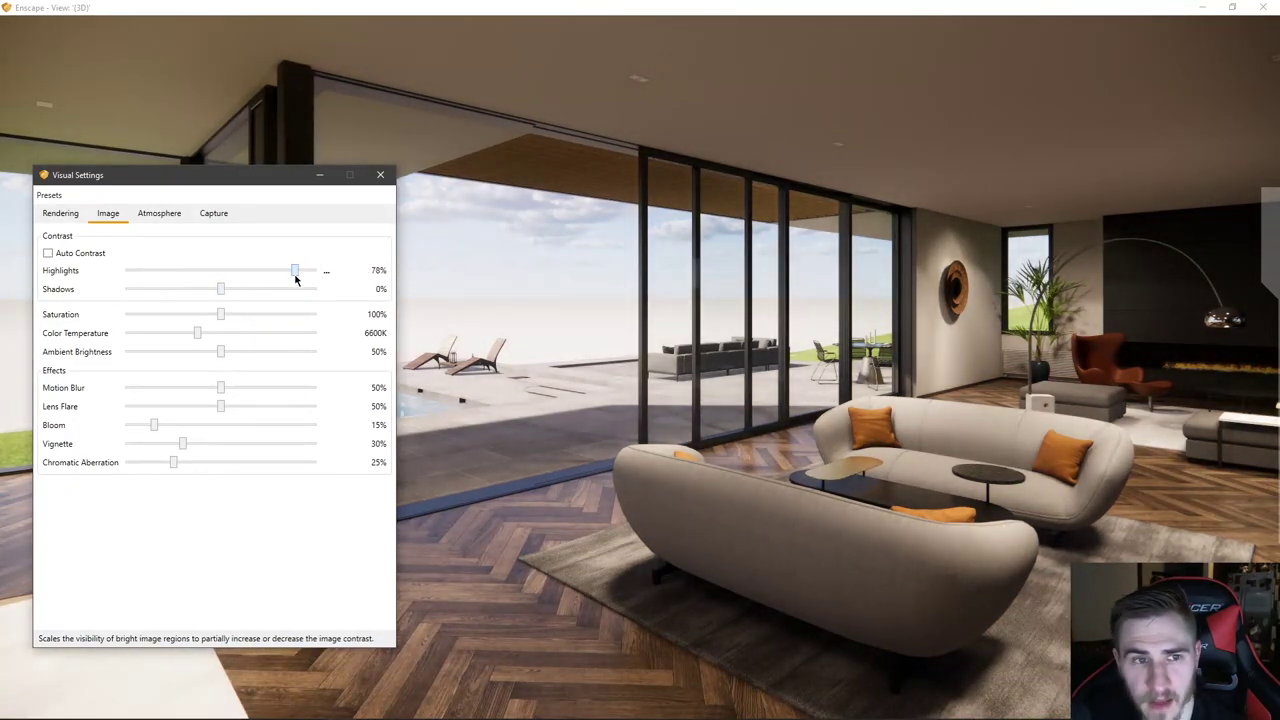
{"action": "double_click", "coordinate": [296, 274]}
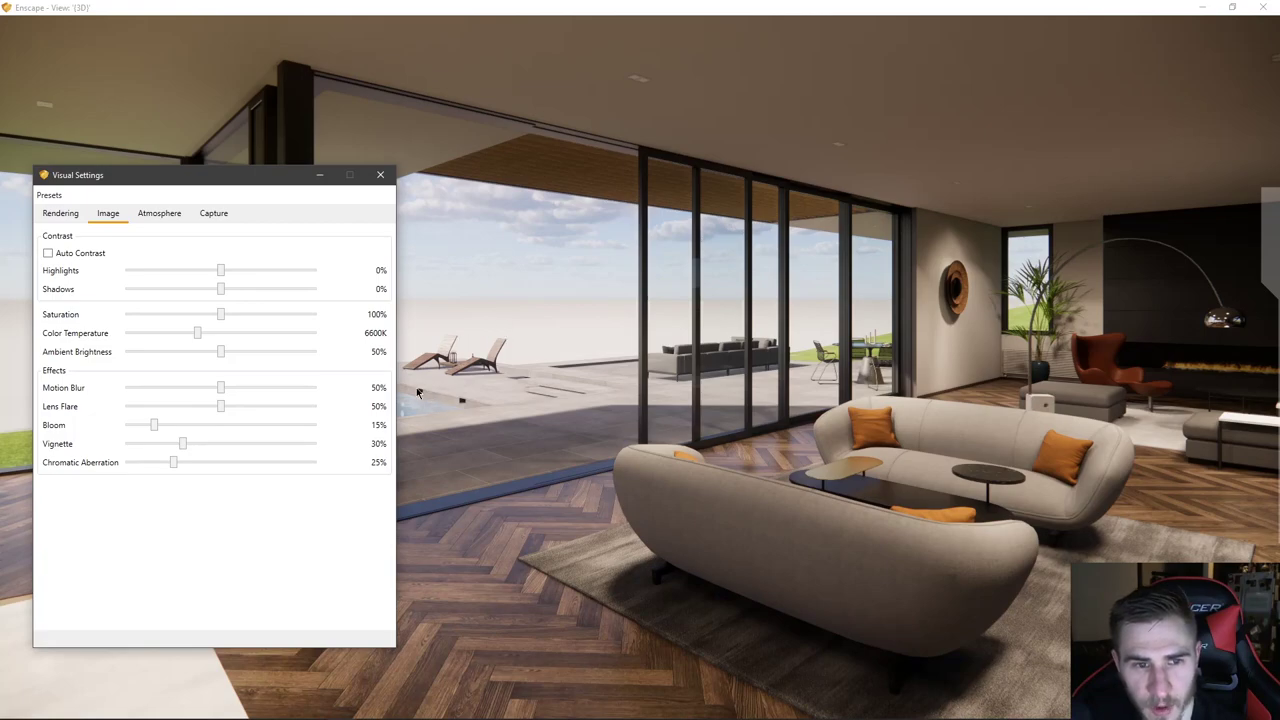
- Try Highlights at -64% combined with Shadows at 31%, and reset both contrast values to 0%
{"action": "left_click_drag", "start_coordinate": [219, 272], "coordinate": [162, 270]}
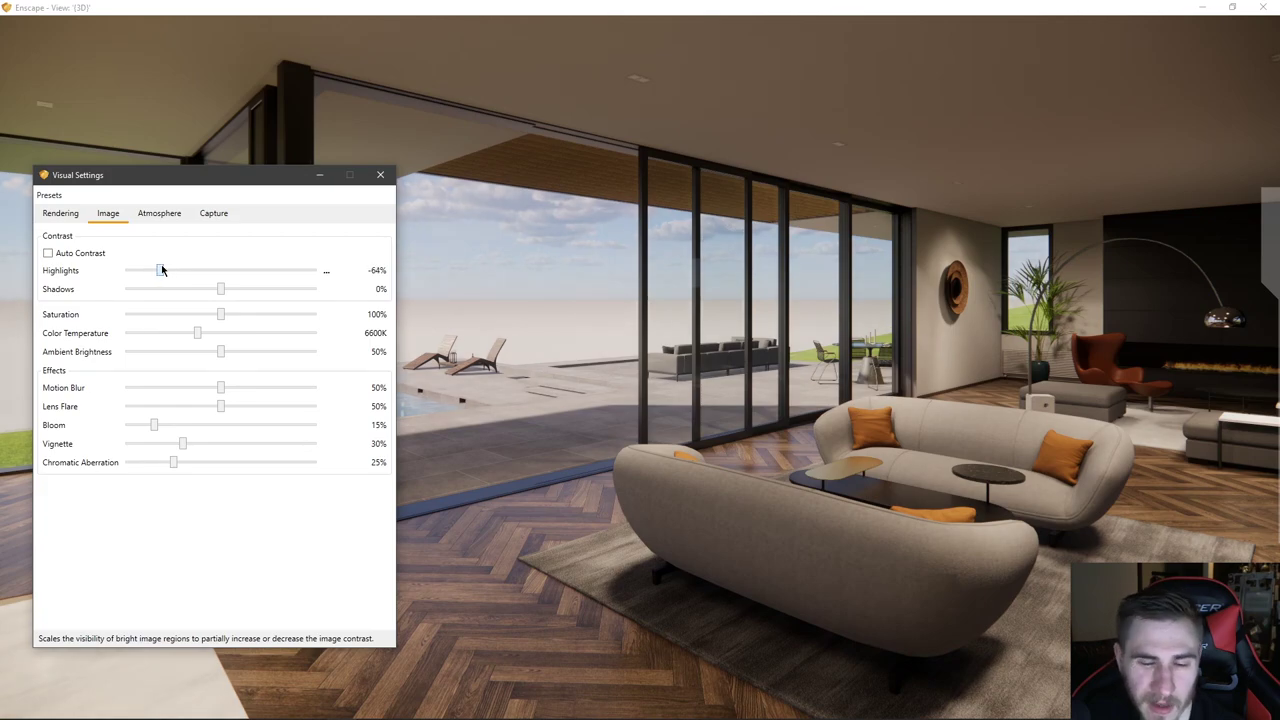
{"action": "left_click_drag", "start_coordinate": [222, 291], "coordinate": [252, 294]}
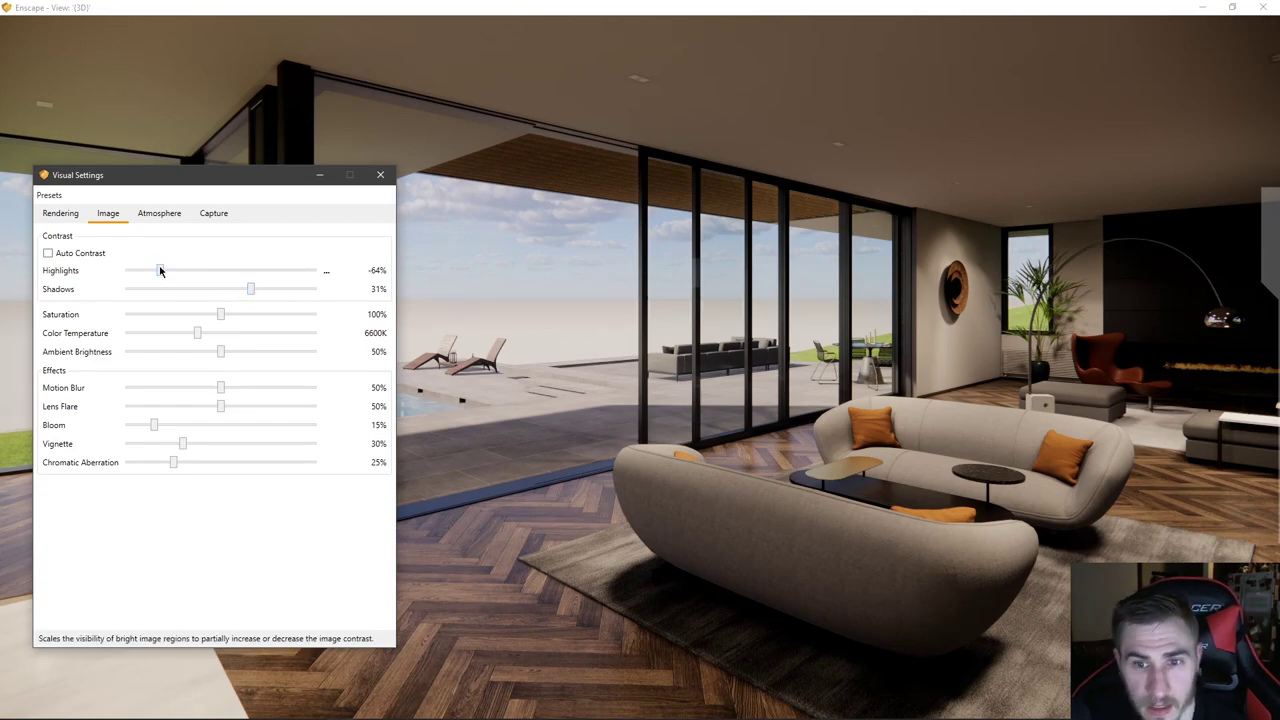
{"action": "double_click", "coordinate": [160, 270]}
{"action": "double_click", "coordinate": [250, 289]}
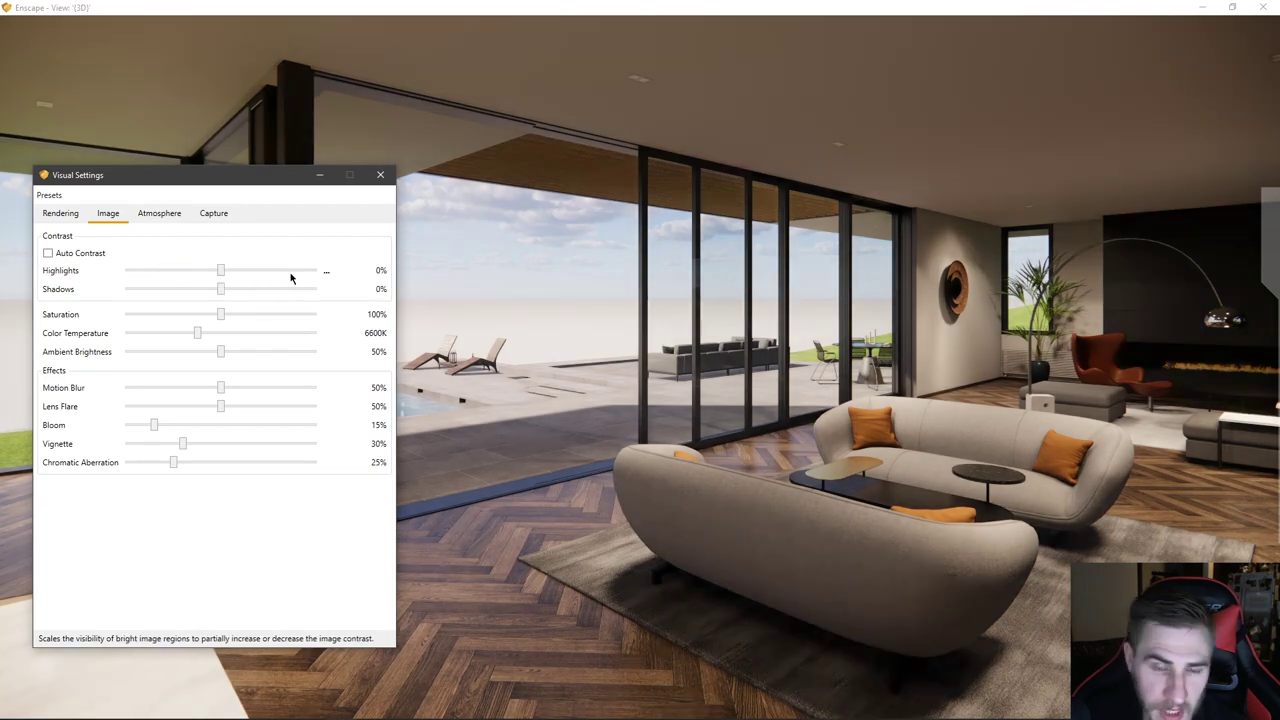
- Walk to the dark corner with the two wooden doors and turn off the camera's Auto Exposure
{"action": "left_click", "coordinate": [676, 430]}
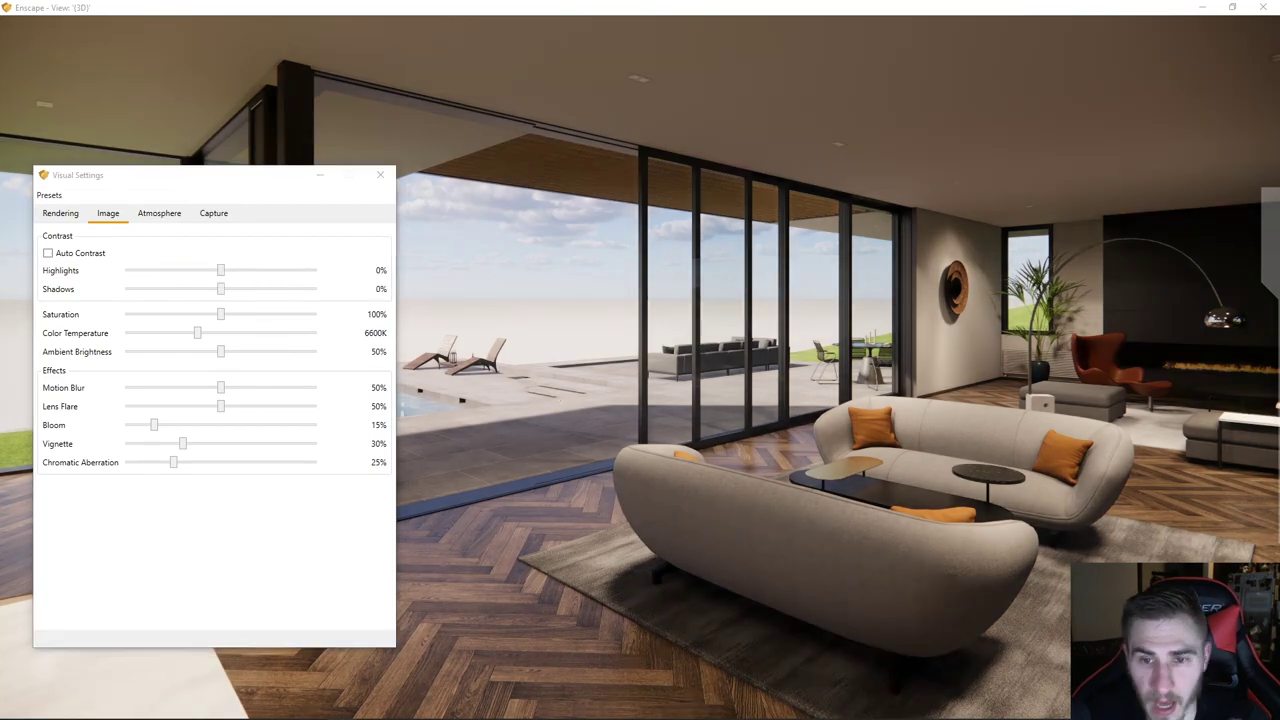
{"action": "key", "text": "w"}
{"action": "left_click_drag", "start_coordinate": [676, 430], "coordinate": [735, 444]}
{"action": "key", "text": "w"}
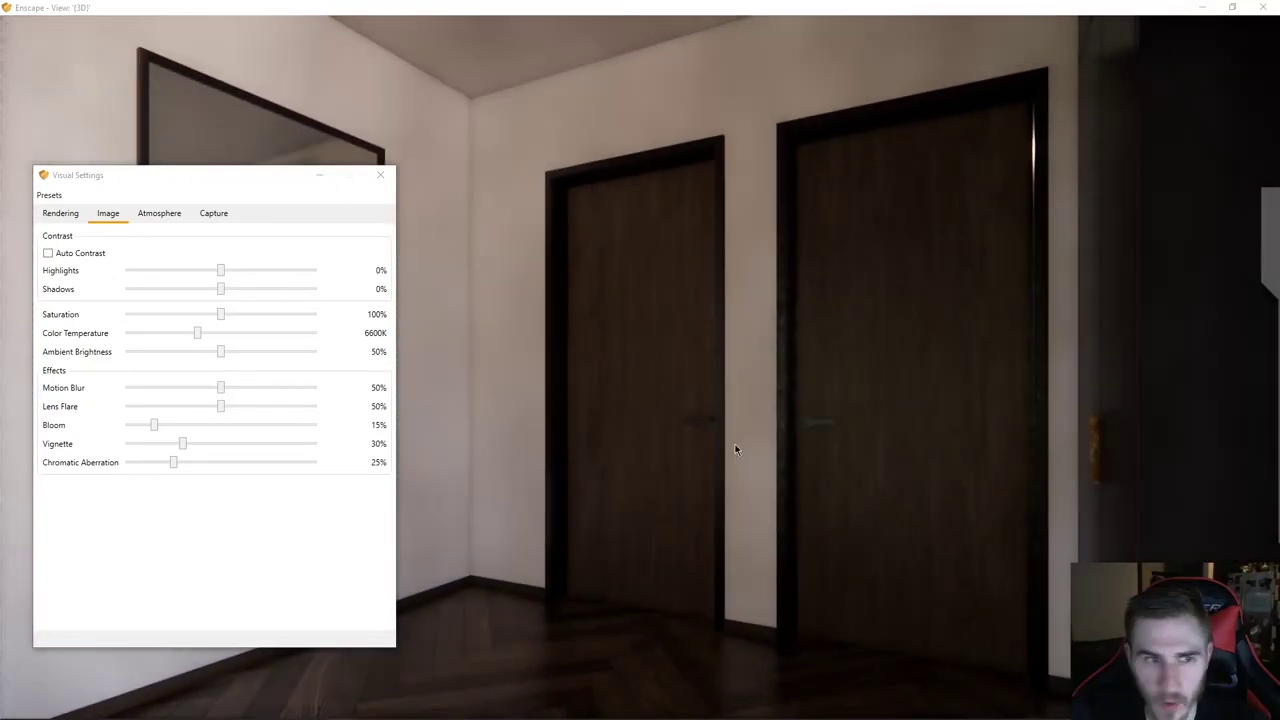
{"action": "left_click", "coordinate": [60, 213]}
{"action": "left_click", "coordinate": [49, 314]}
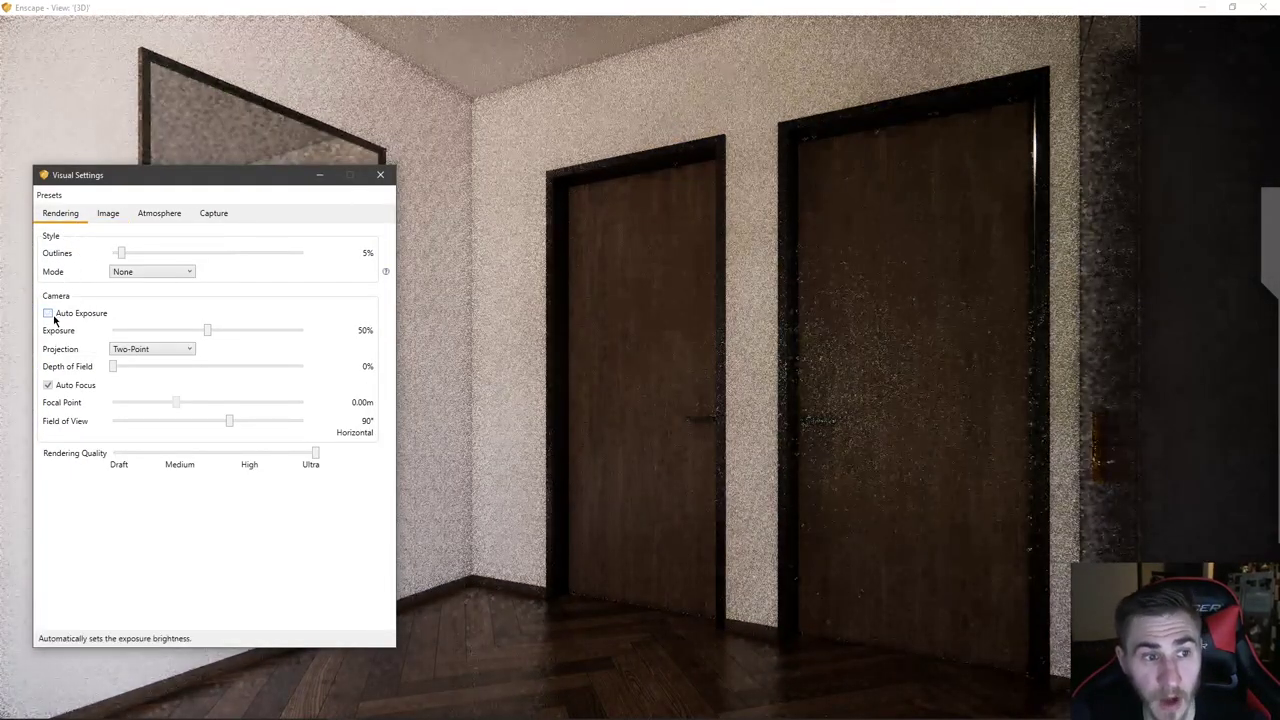
- Compare the dark doorway corner with Auto Contrast switched on and off
{"action": "left_click", "coordinate": [159, 213]}
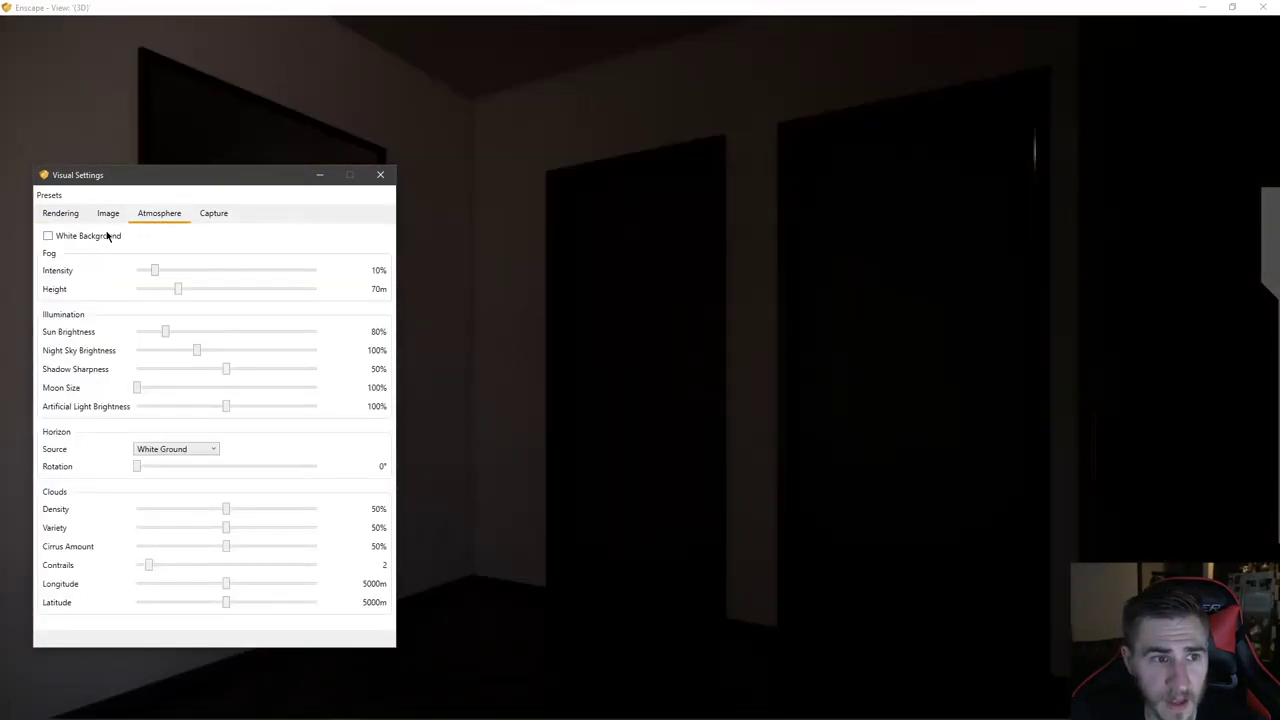
{"action": "left_click", "coordinate": [108, 213]}
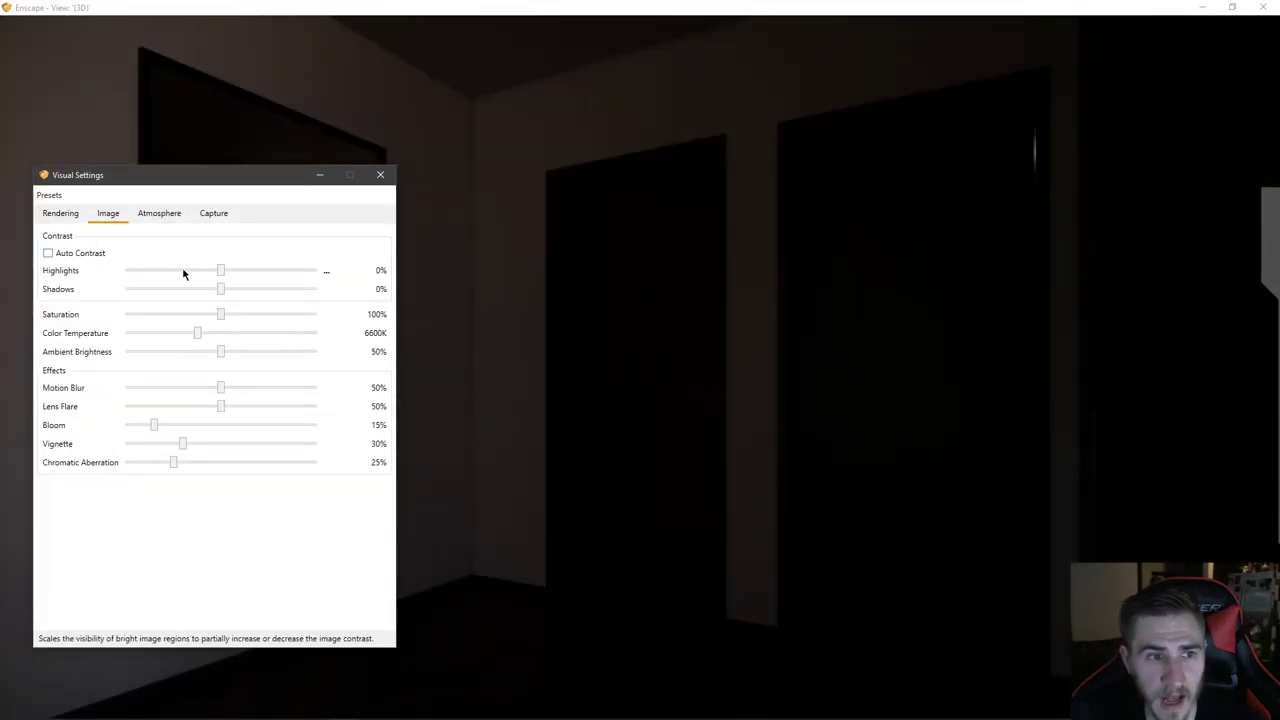
{"action": "left_click", "coordinate": [48, 253]}
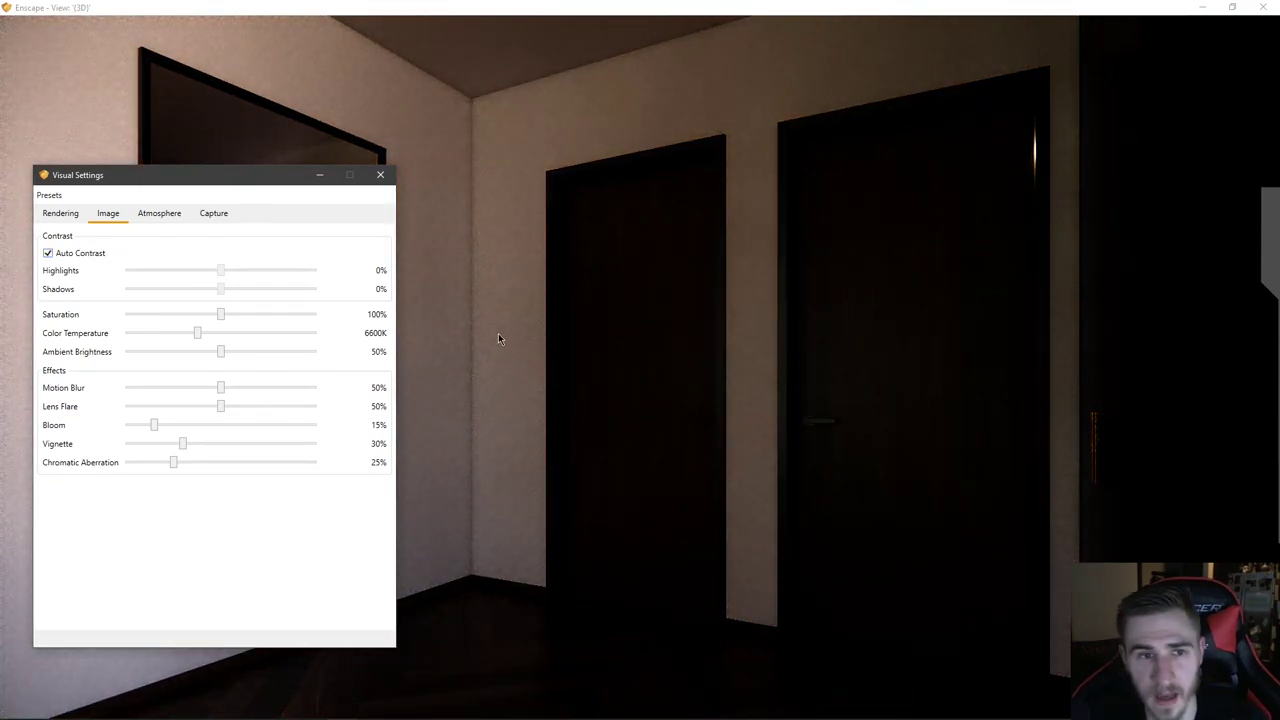
{"action": "left_click", "coordinate": [82, 253]}
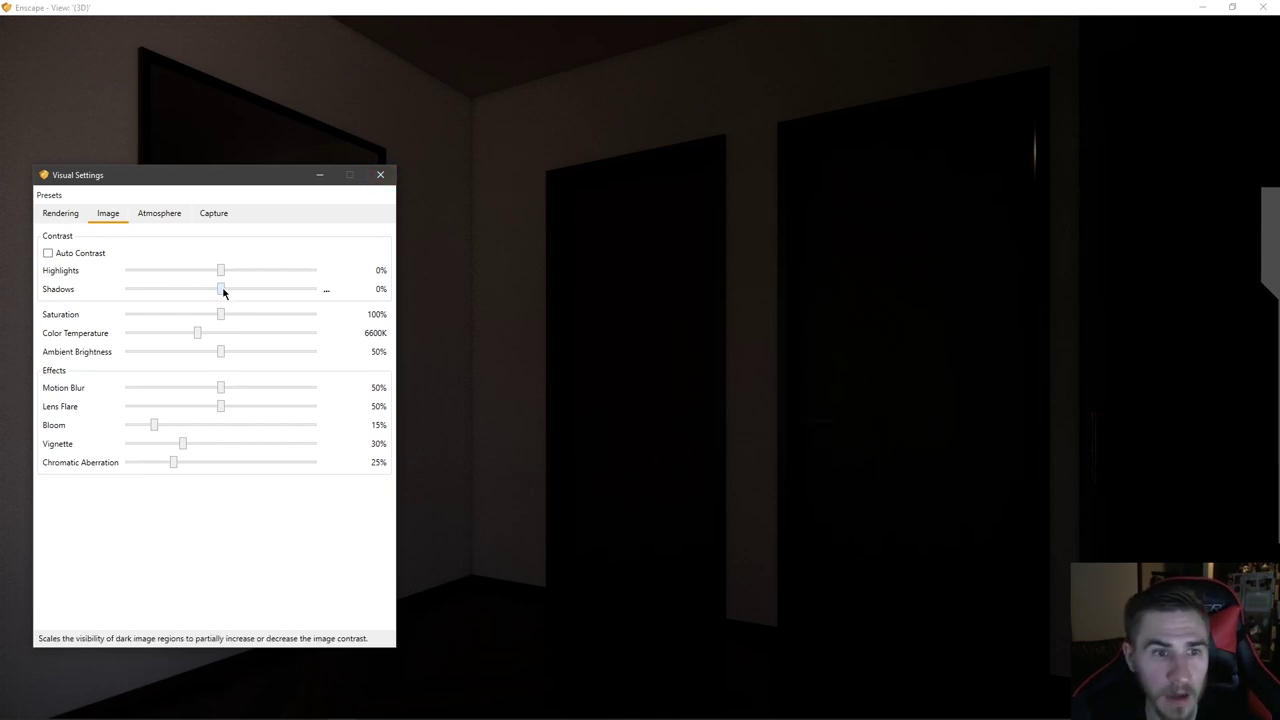
- Set Shadows to -100% and Highlights to 100% in the dark corner and compare the result with Auto Contrast
{"action": "left_click_drag", "start_coordinate": [220, 291], "coordinate": [123, 289]}
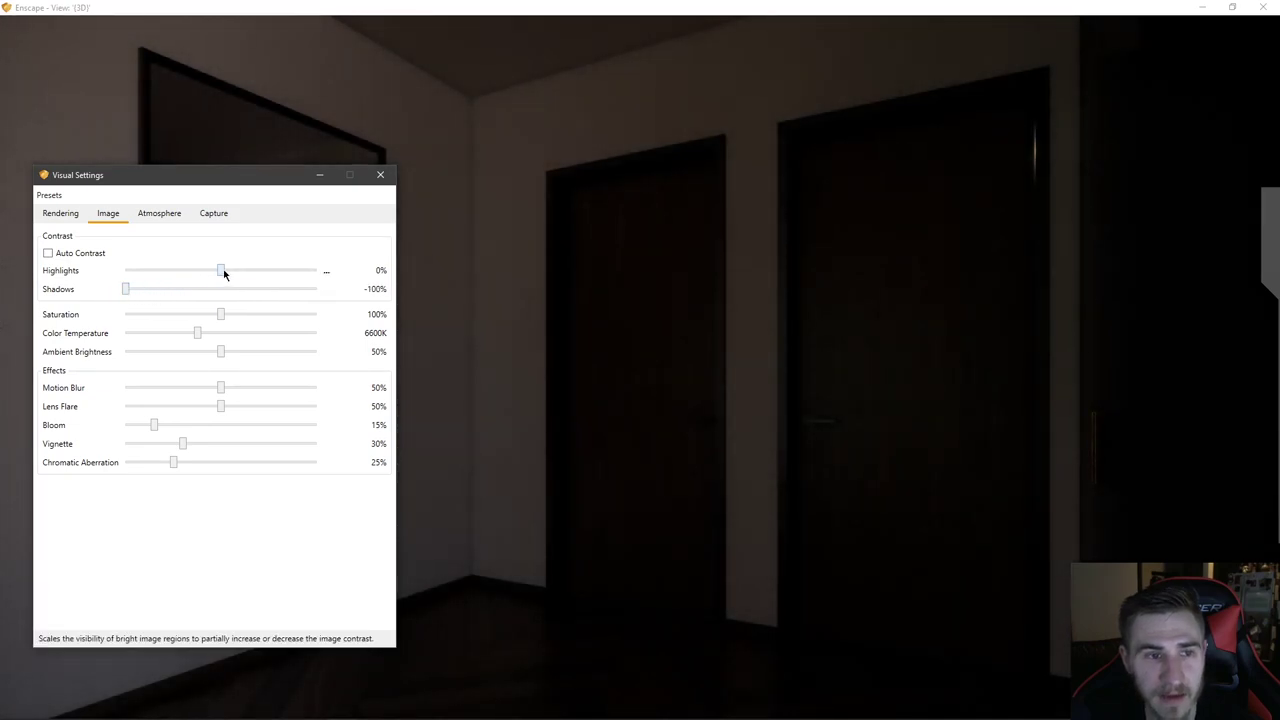
{"action": "left_click_drag", "start_coordinate": [224, 273], "coordinate": [318, 270]}
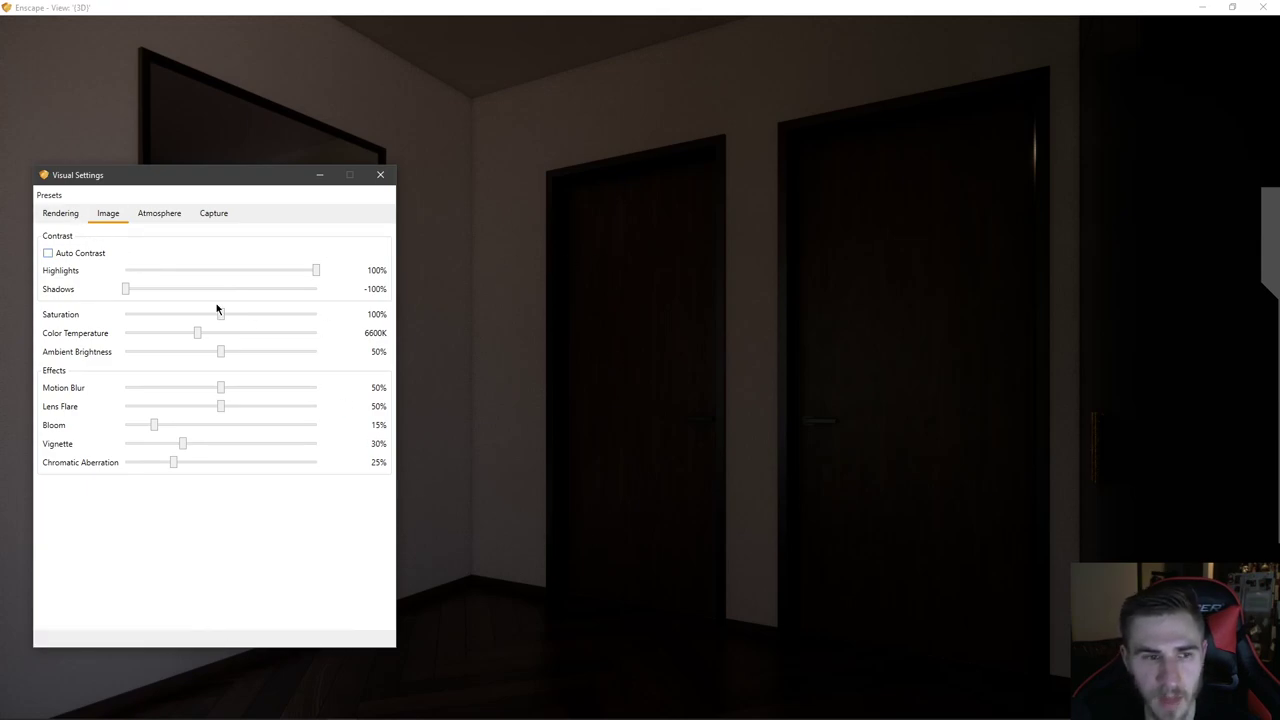
{"action": "mouse_move", "coordinate": [126, 288]}
{"action": "left_mouse_down"}
{"action": "mouse_move", "coordinate": [163, 297]}
{"action": "mouse_move", "coordinate": [108, 297]}
{"action": "left_mouse_up"}
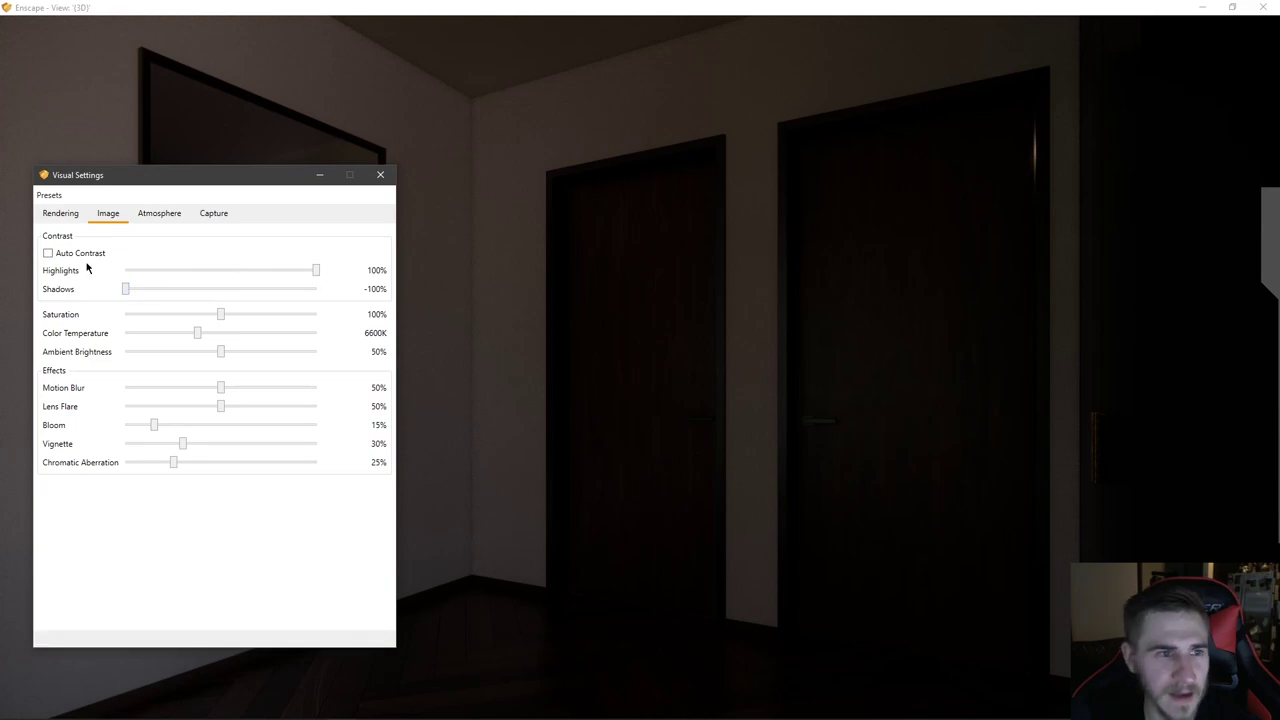
{"action": "left_click", "coordinate": [93, 255]}
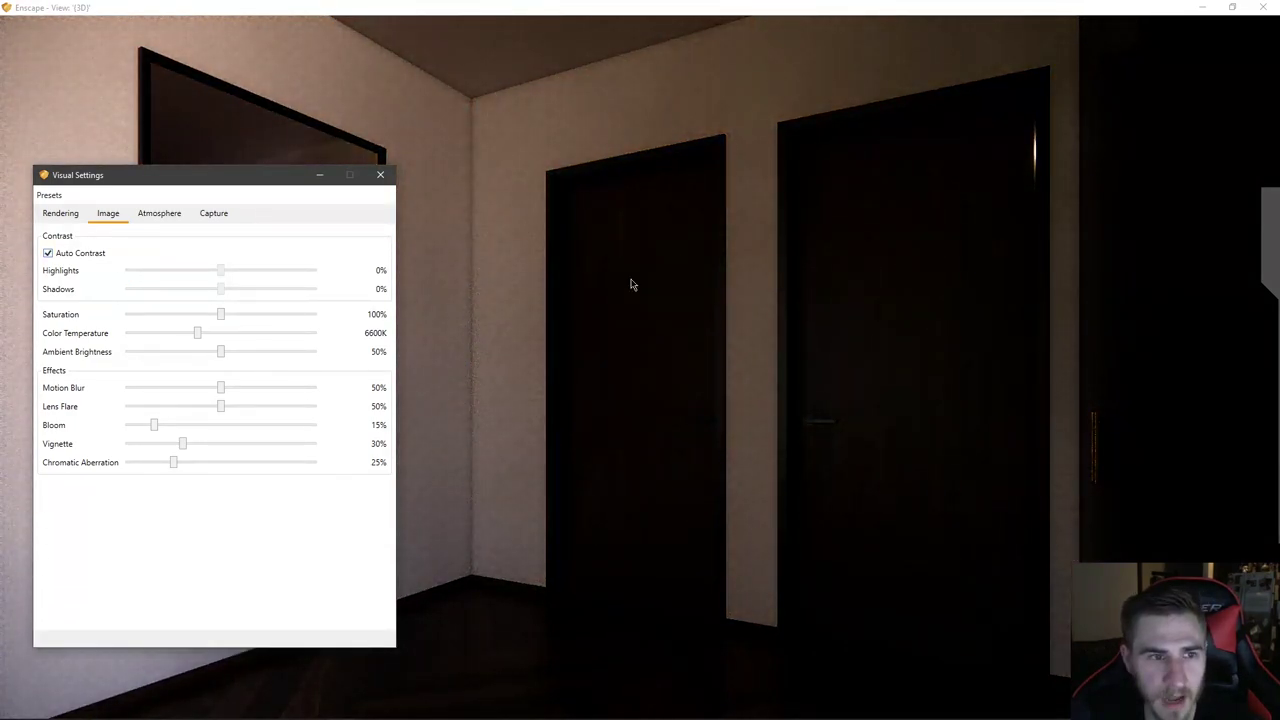
{"action": "left_click", "coordinate": [89, 255]}
- Reset Shadows and Highlights to 0% and return to the saved Interior view
{"action": "double_click", "coordinate": [126, 290]}
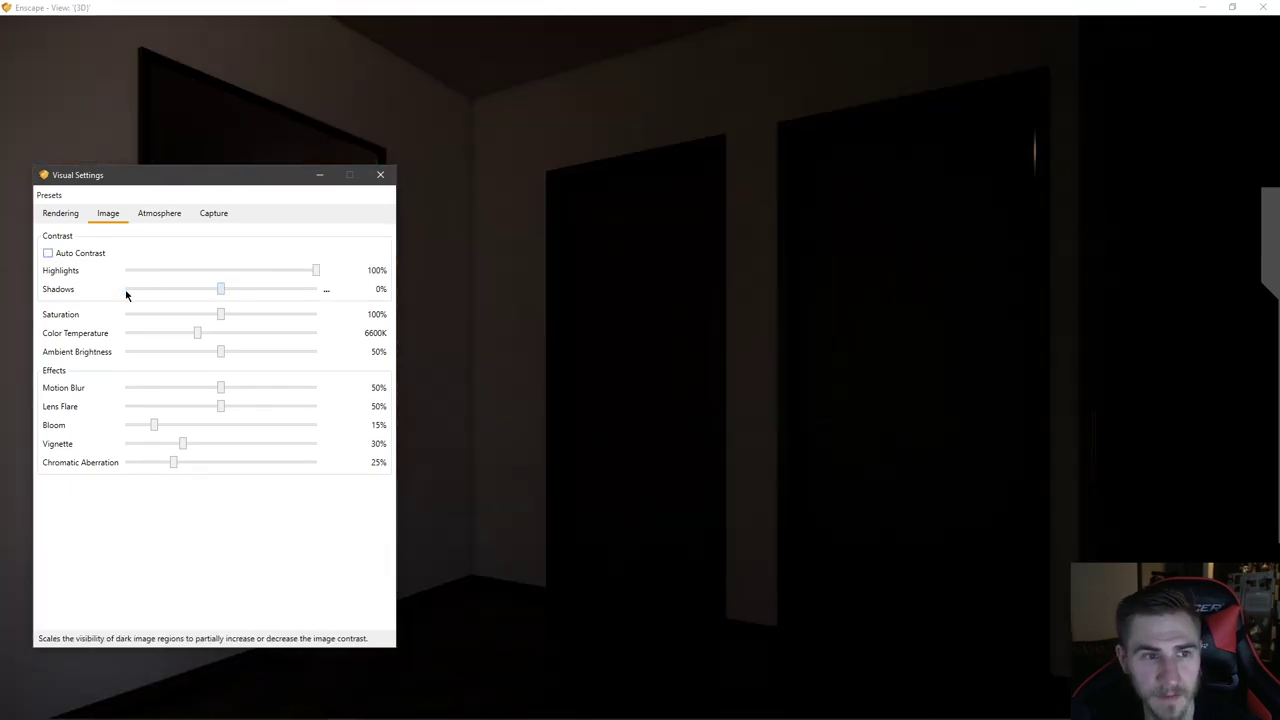
{"action": "double_click", "coordinate": [316, 270]}
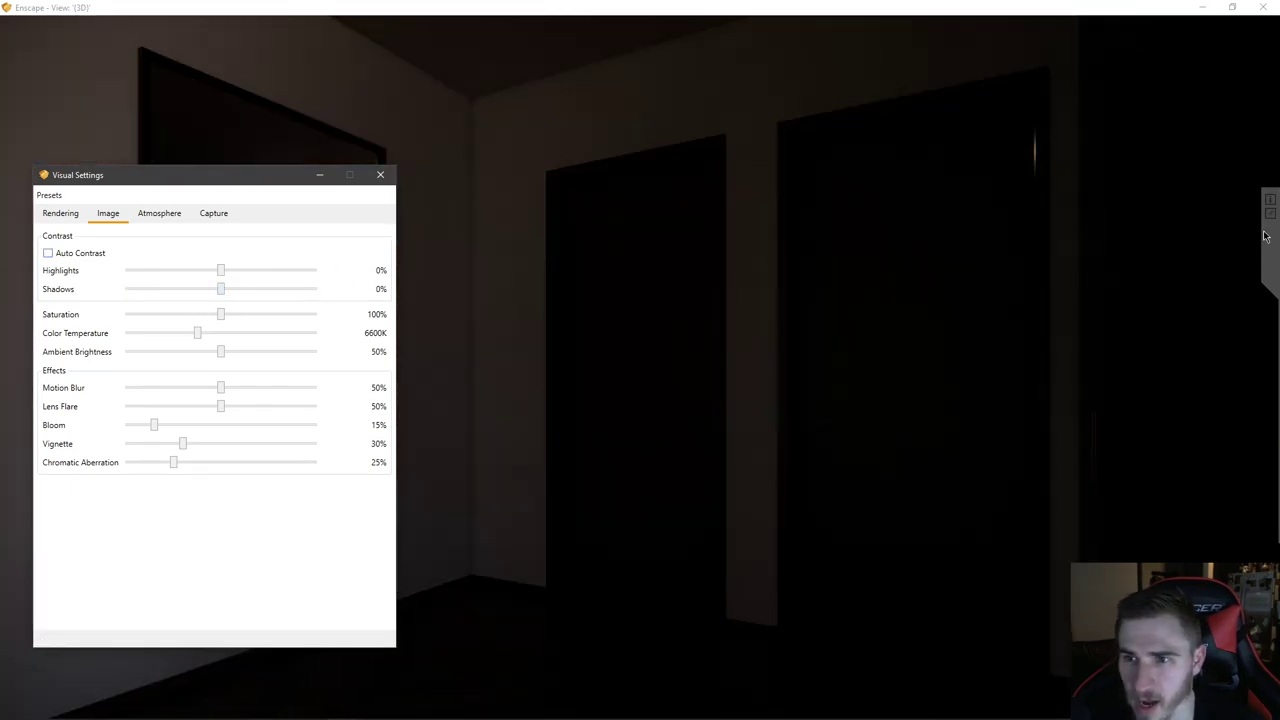
{"action": "left_click", "coordinate": [1225, 235]}
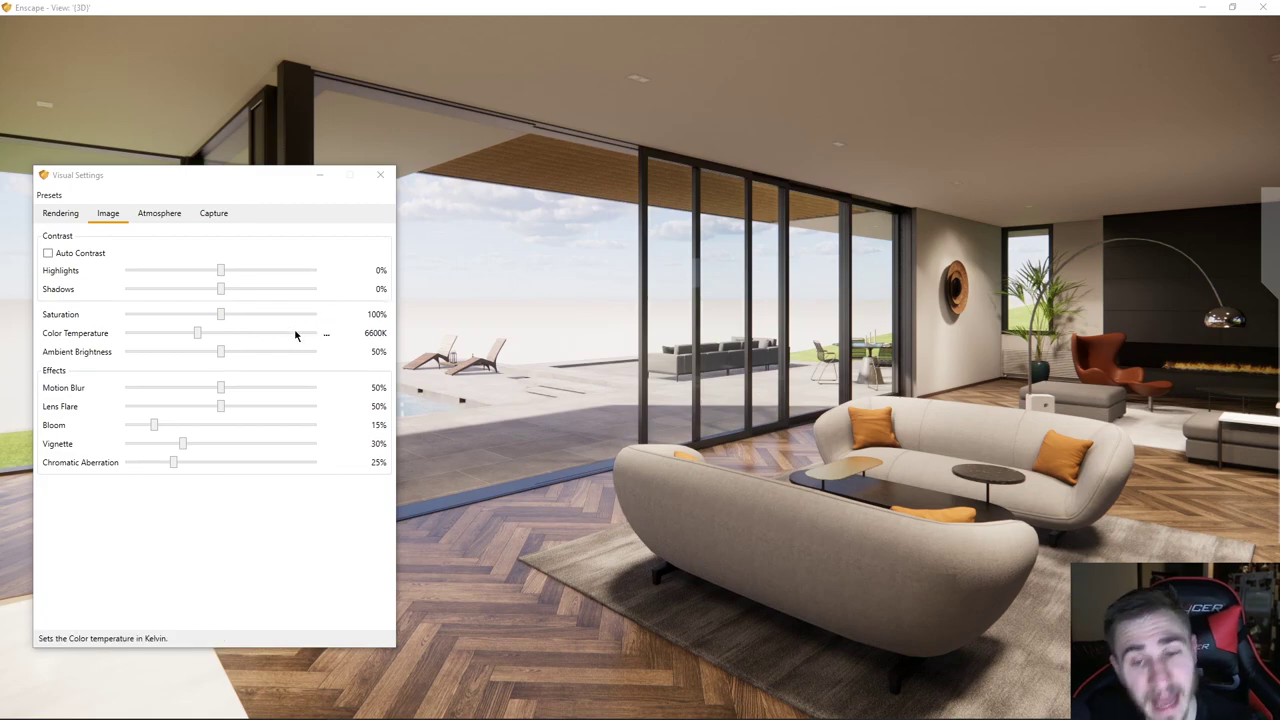
- Test the living room image with Saturation at 0% and 20%, and reset it to 100%
{"action": "left_click", "coordinate": [118, 304]}
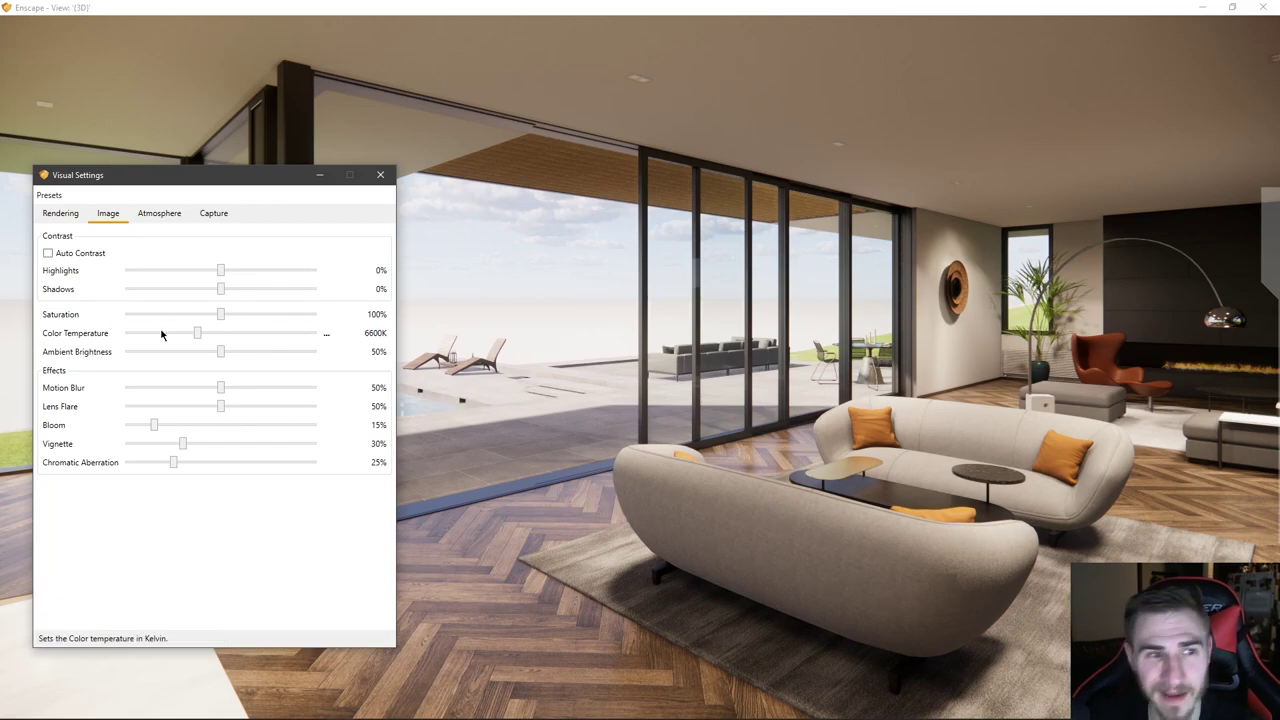
{"action": "left_click_drag", "start_coordinate": [222, 316], "coordinate": [128, 316]}
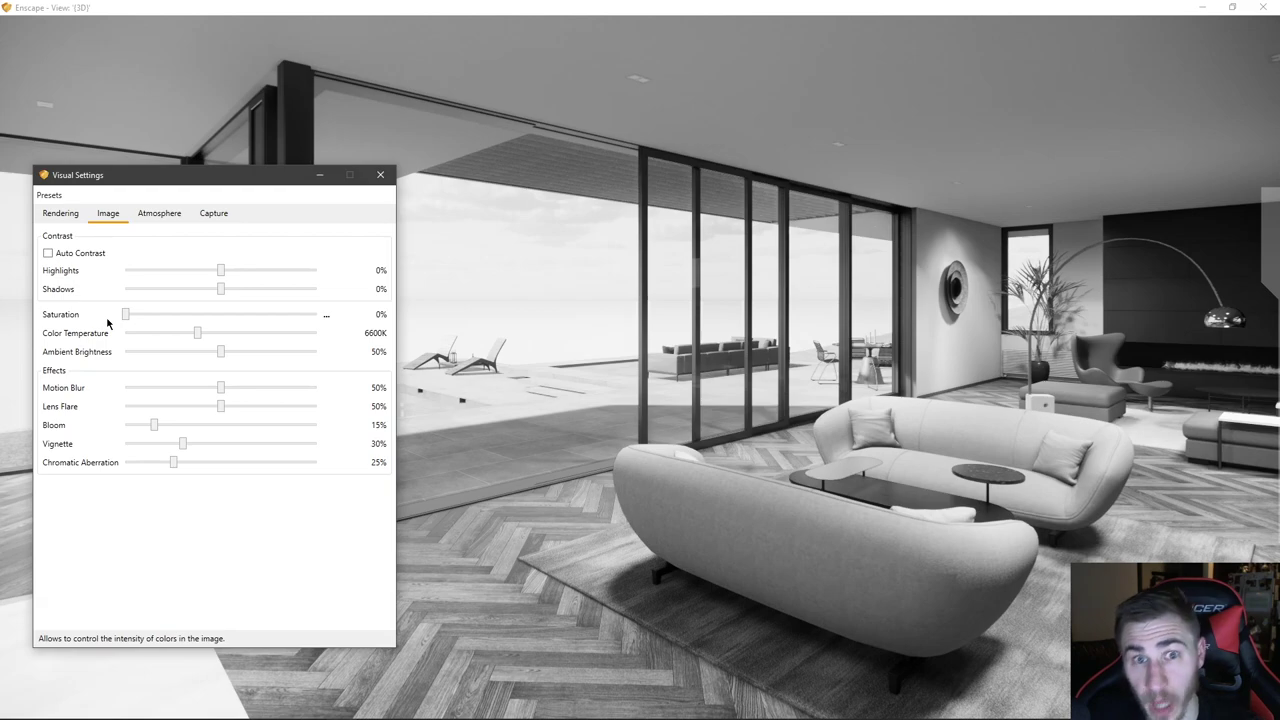
{"action": "left_click_drag", "start_coordinate": [125, 319], "coordinate": [132, 317]}
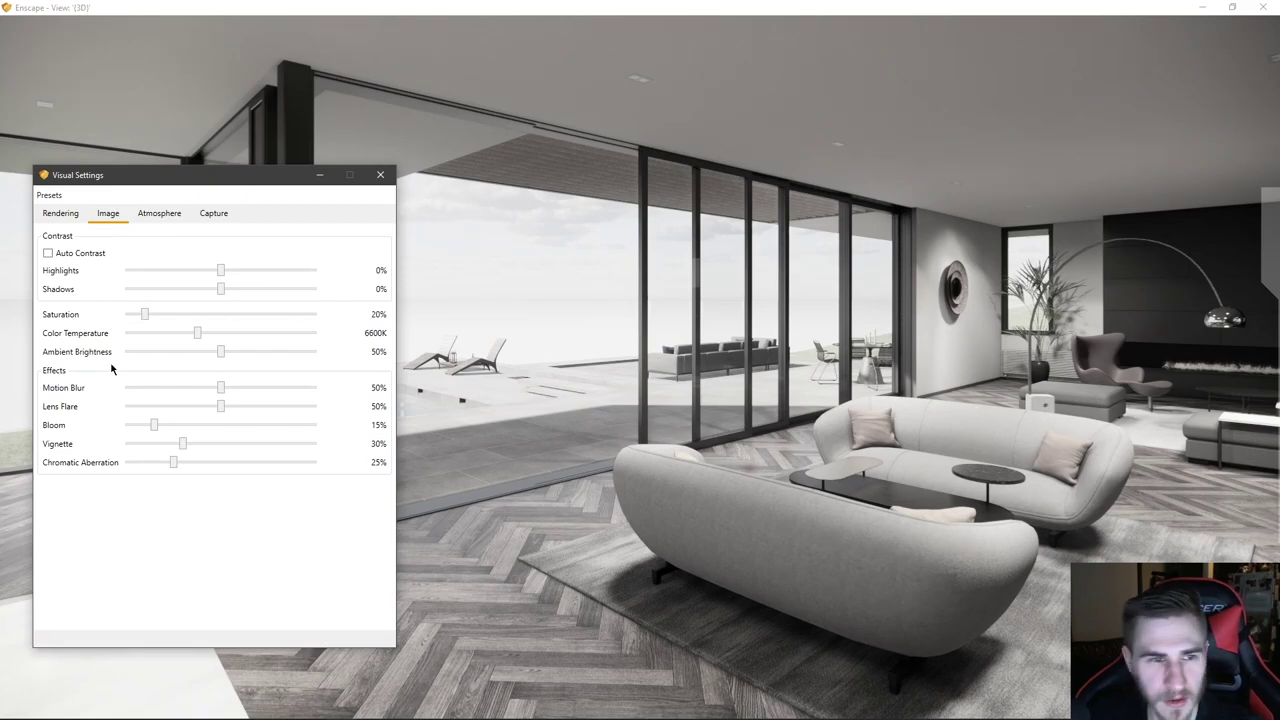
{"action": "double_click", "coordinate": [145, 316]}
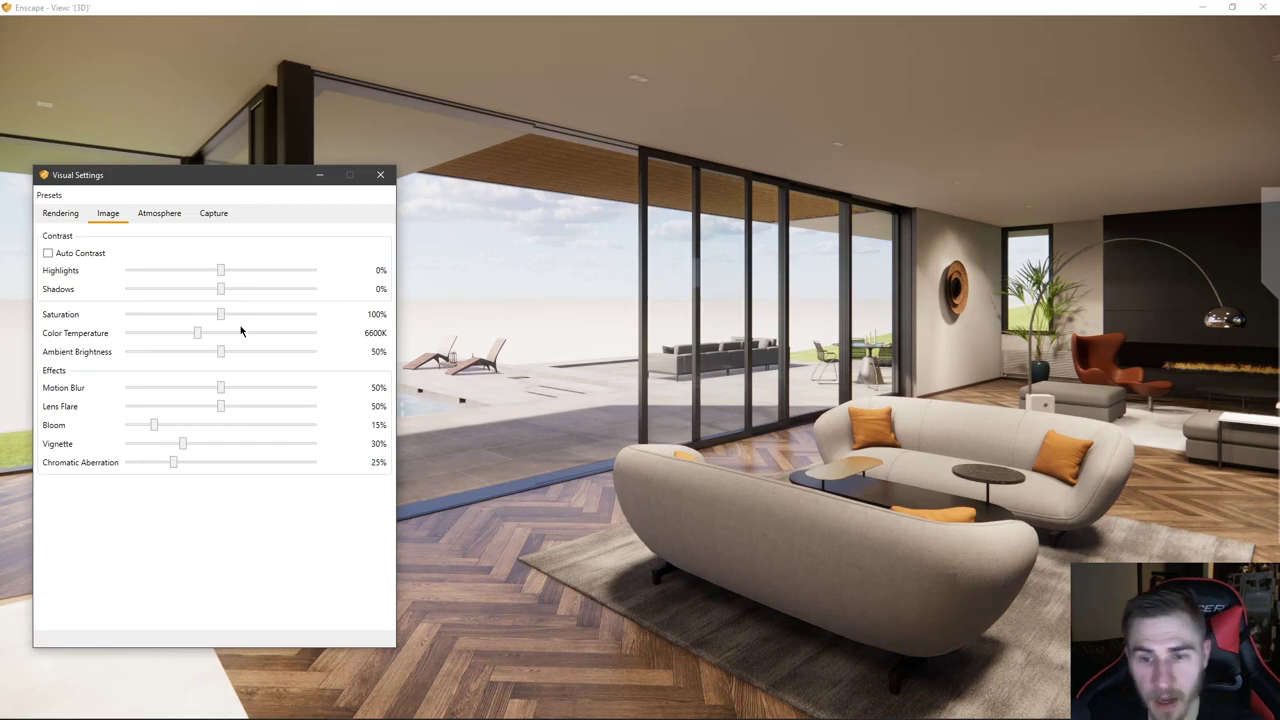
- Test the living room image with Saturation at 200% and 110%, and restore the default 100%
{"action": "left_click_drag", "start_coordinate": [222, 317], "coordinate": [329, 316]}
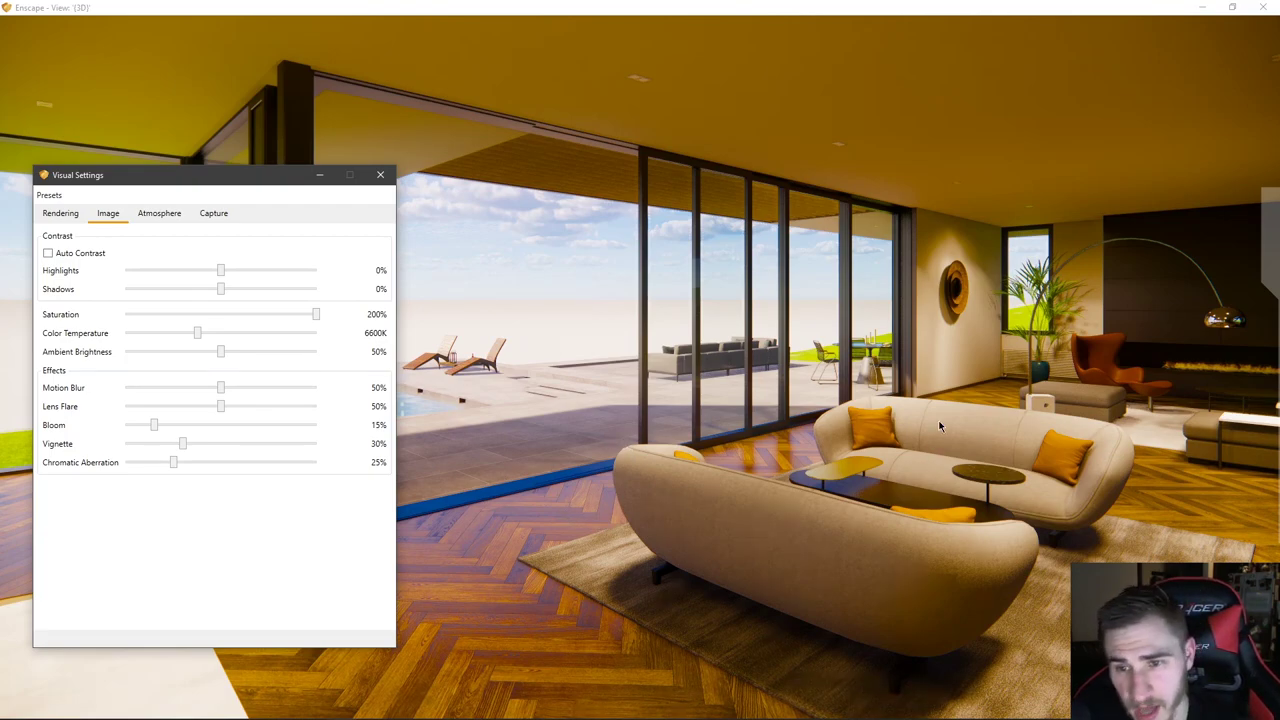
{"action": "left_click", "coordinate": [321, 314]}
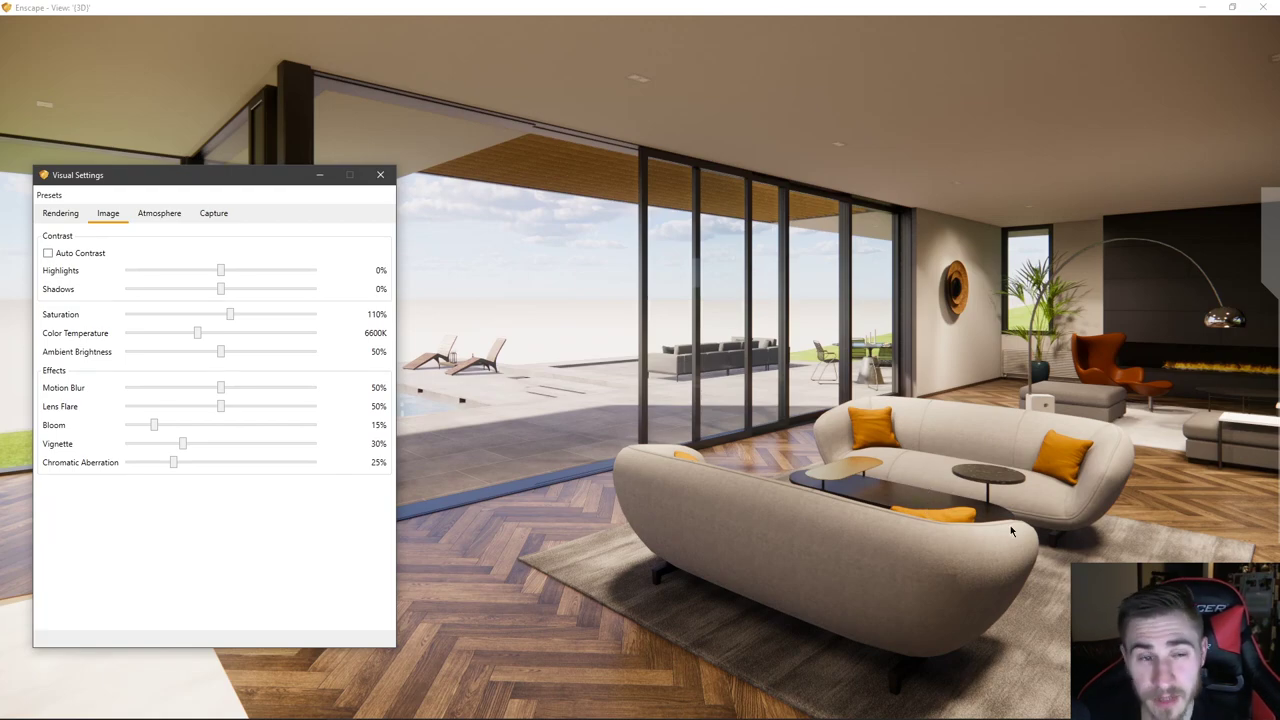
{"action": "double_click", "coordinate": [232, 316]}
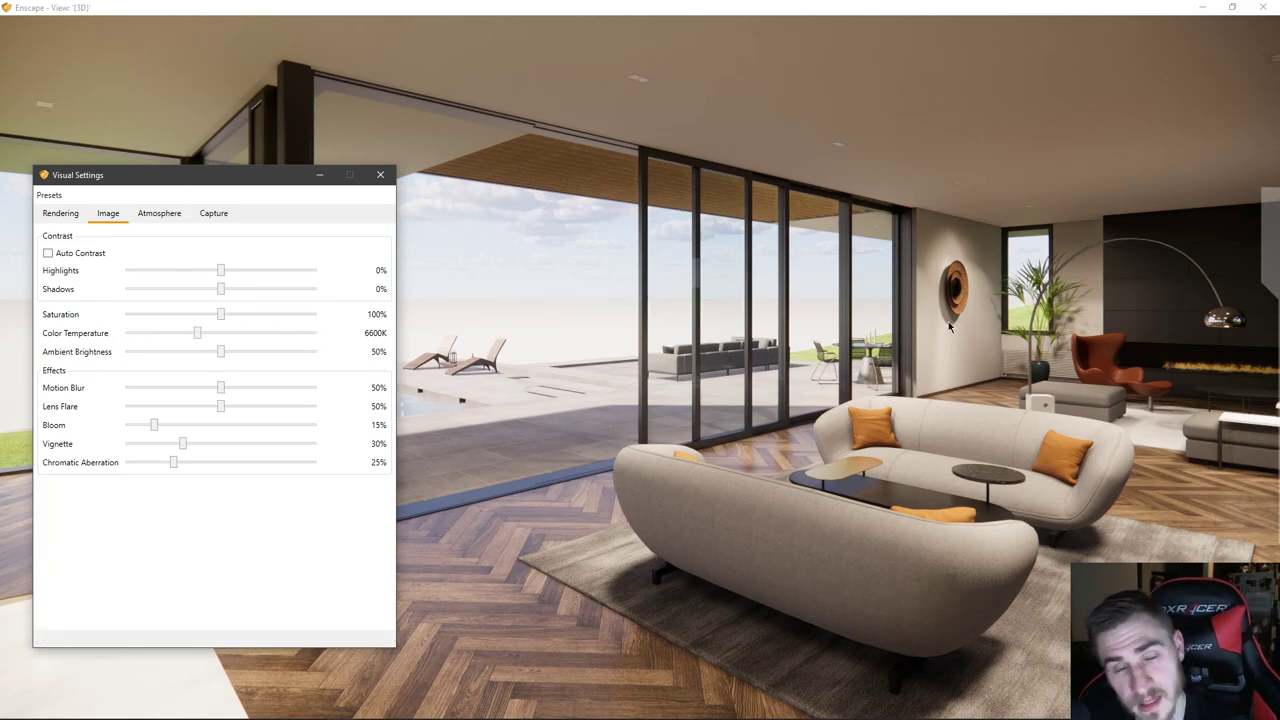
- Compare the living room with Color Temperature at 2682K, 15000K and 1500K
{"action": "left_click_drag", "start_coordinate": [200, 334], "coordinate": [145, 342]}
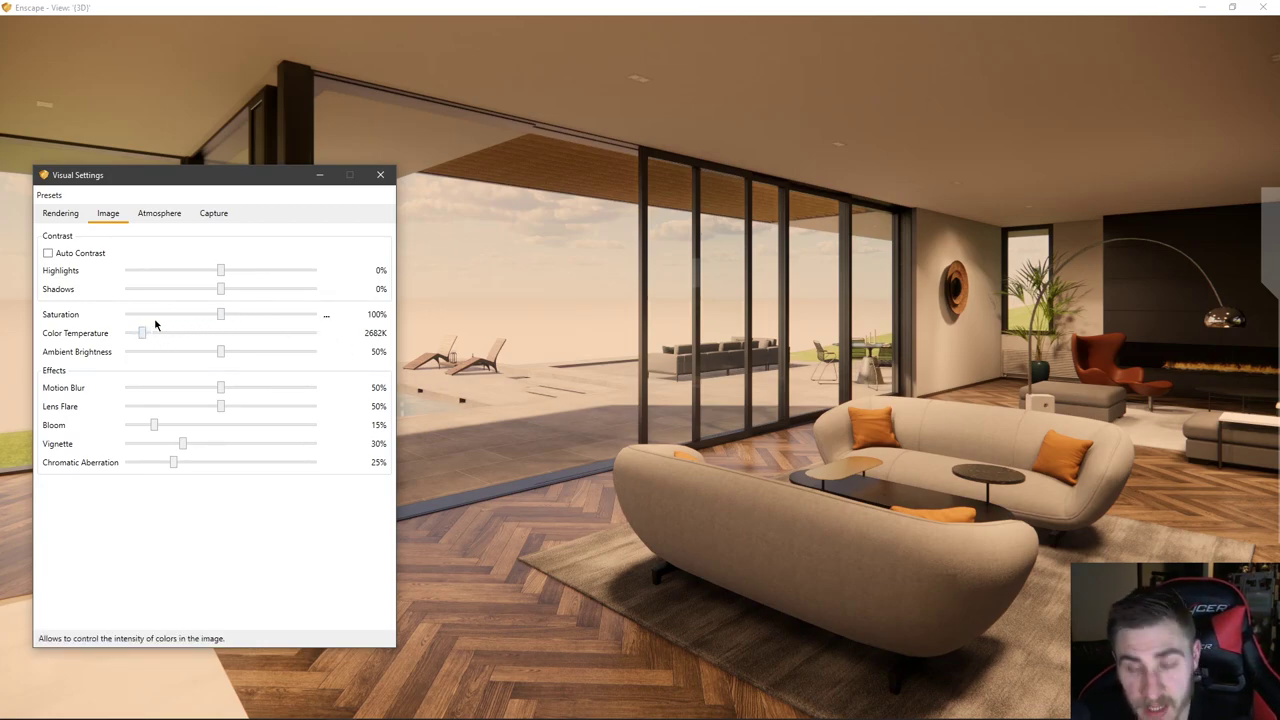
{"action": "left_click_drag", "start_coordinate": [143, 336], "coordinate": [350, 327]}
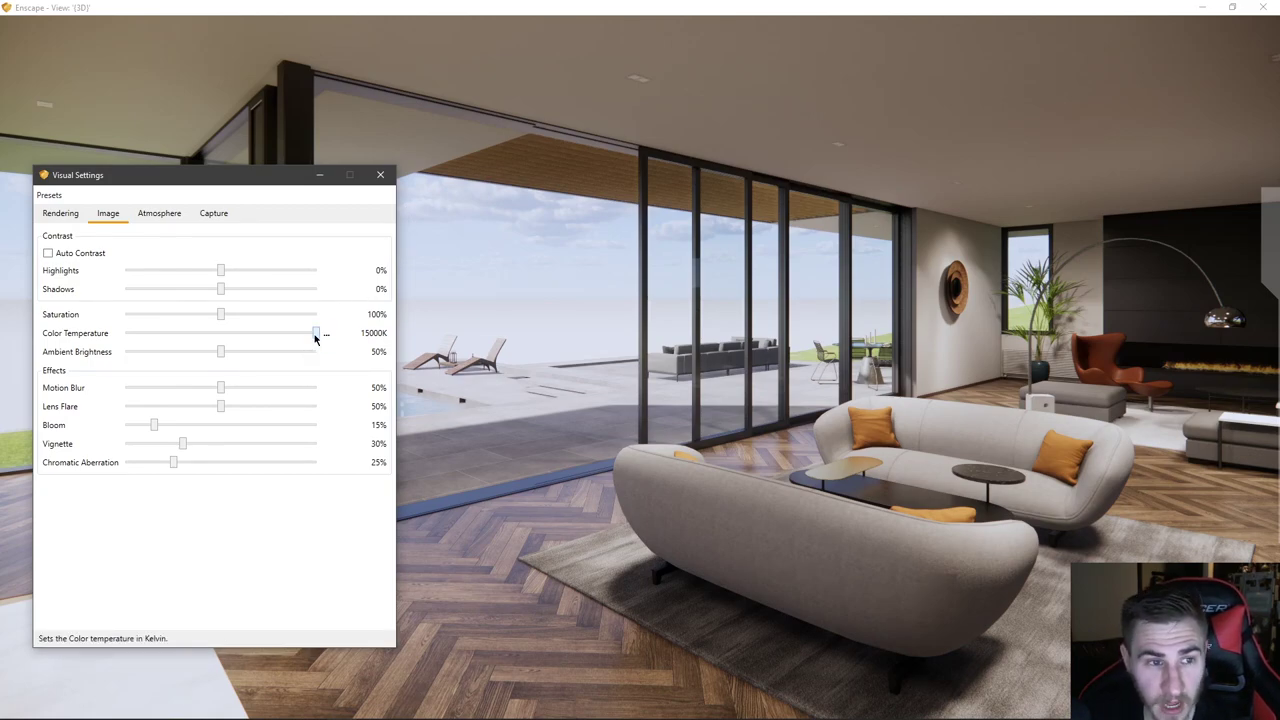
{"action": "left_click_drag", "start_coordinate": [314, 334], "coordinate": [131, 336]}
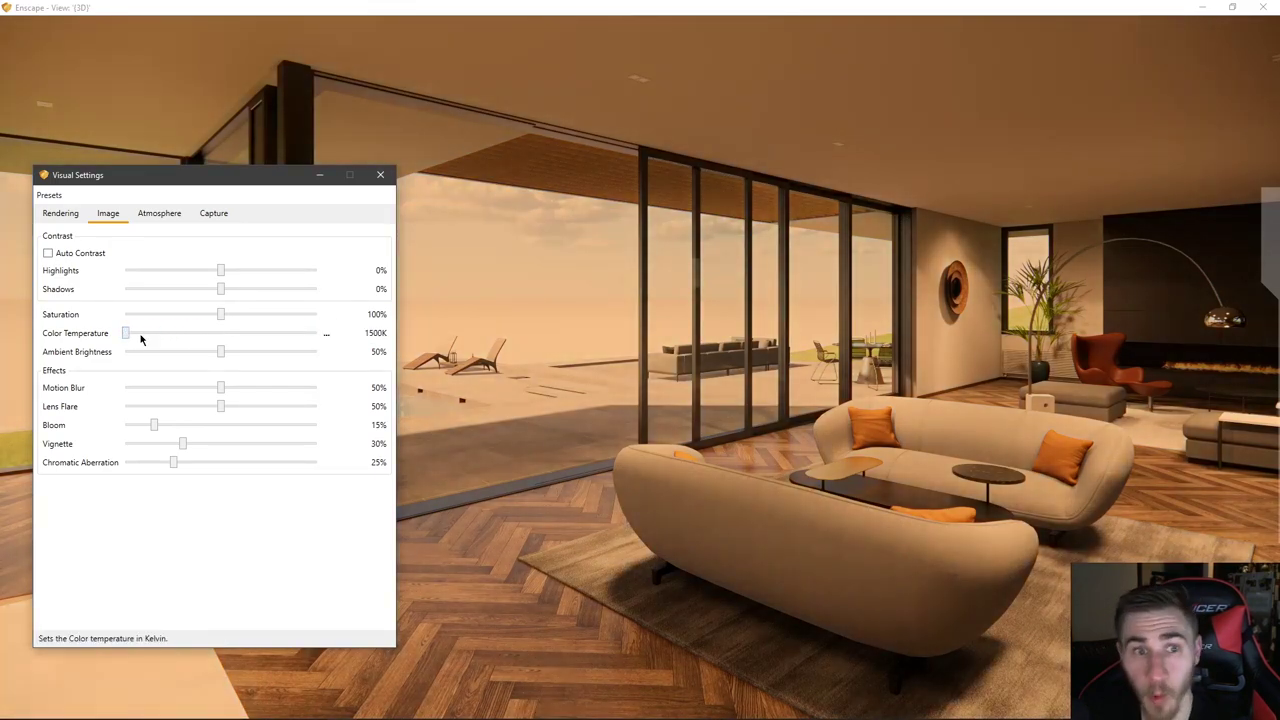
- Try Saturation at 200% with the warm tint, and reset Saturation to 100% and Color Temperature to 6600K
{"action": "left_click_drag", "start_coordinate": [222, 316], "coordinate": [323, 314]}
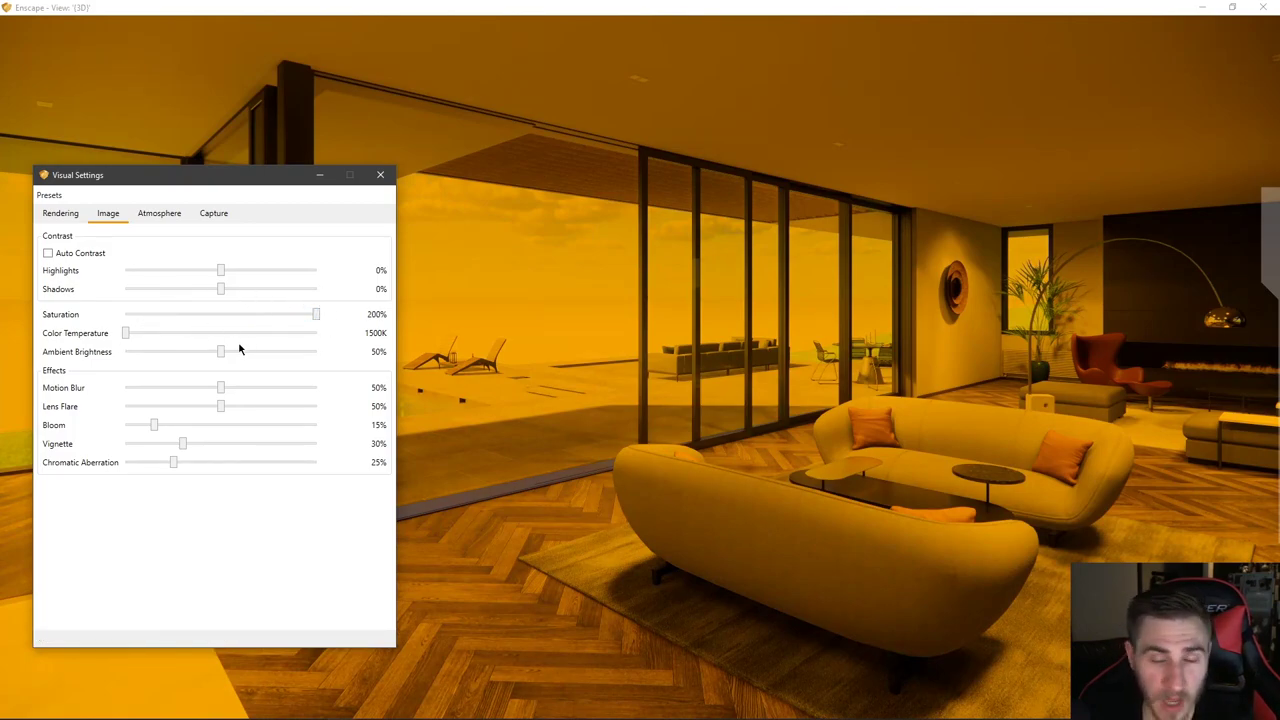
{"action": "double_click", "coordinate": [317, 315]}
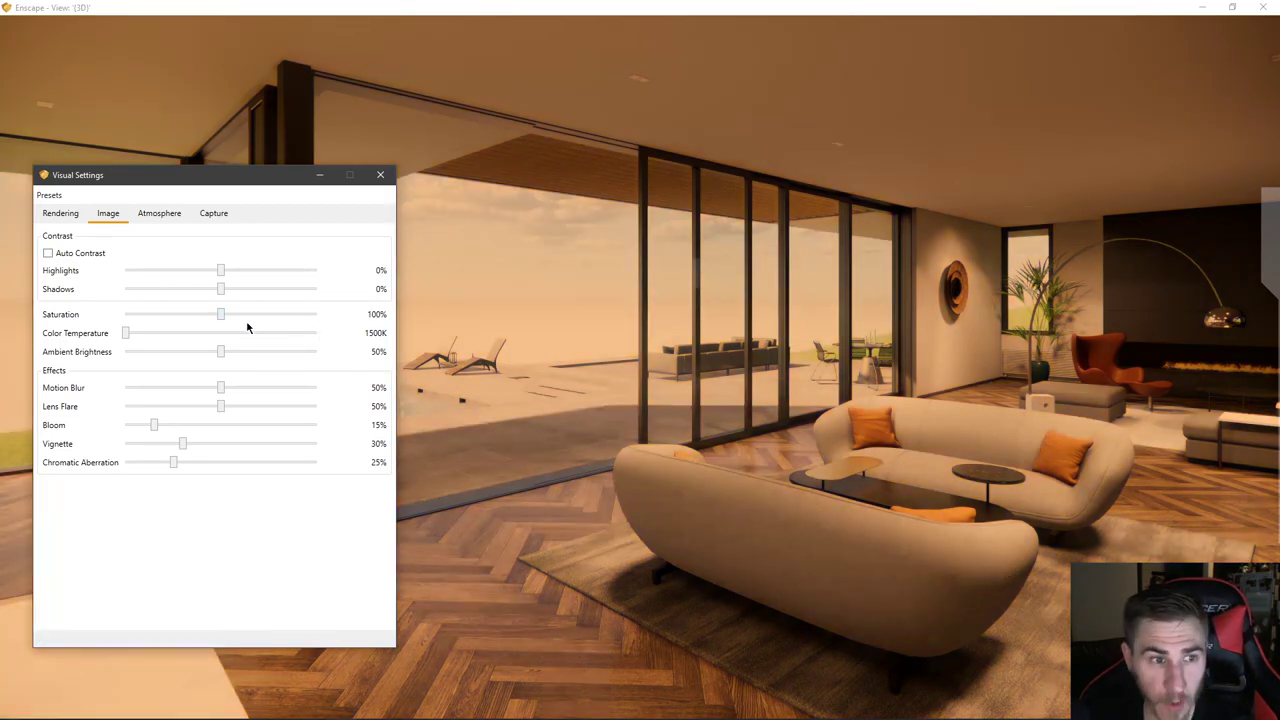
{"action": "double_click", "coordinate": [125, 334]}
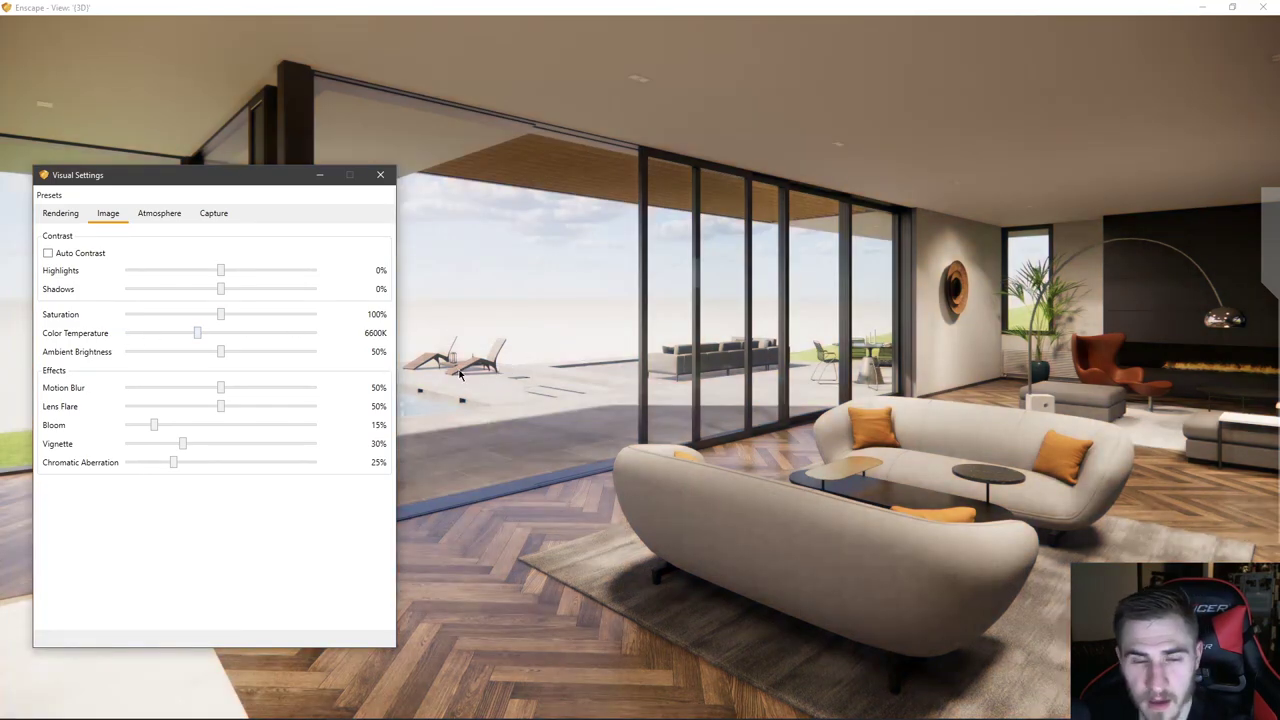
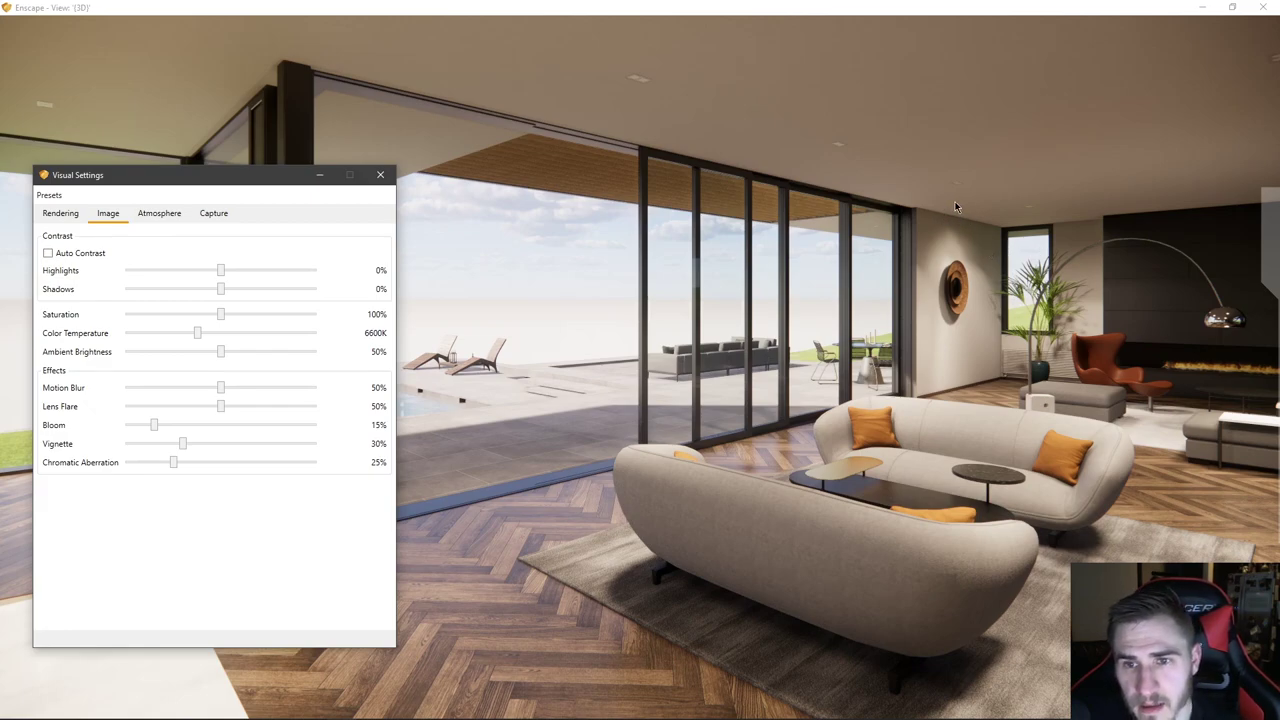
- Compare the living room with Ambient Brightness at 80% and 0%
{"action": "mouse_move", "coordinate": [75, 360]}
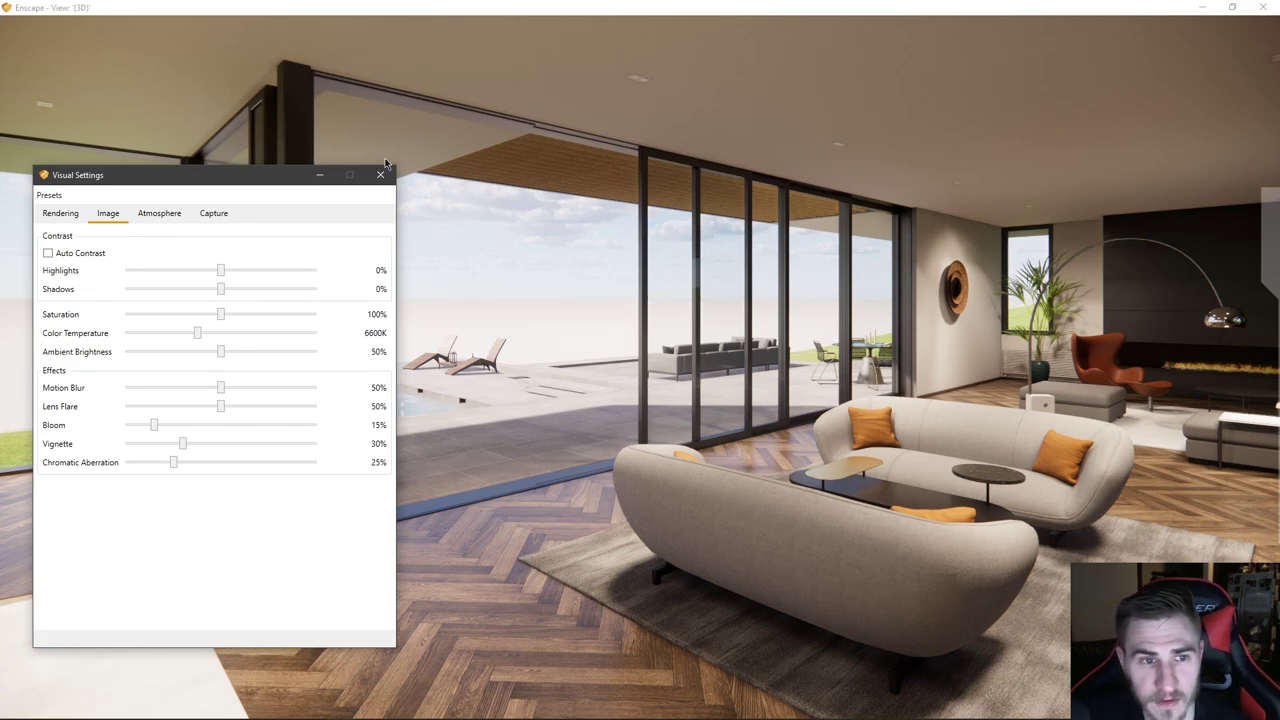
{"action": "left_click_drag", "start_coordinate": [220, 351], "coordinate": [278, 351]}
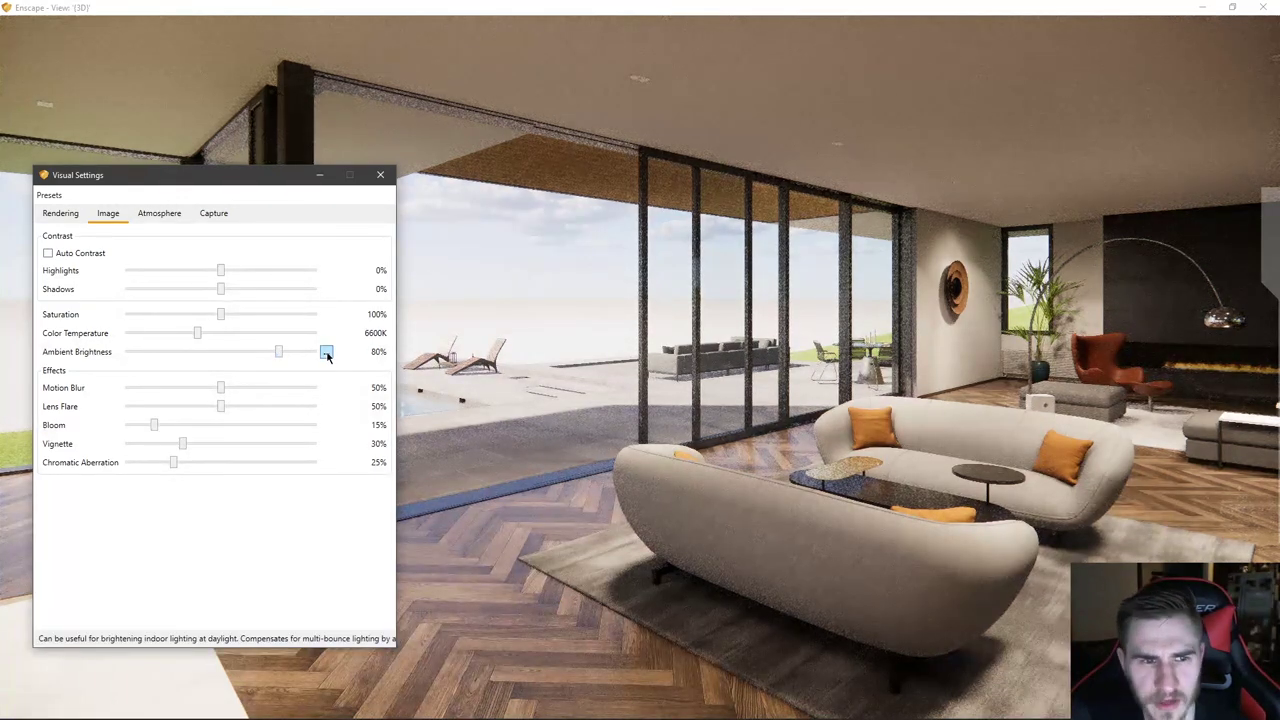
{"action": "left_click_drag", "start_coordinate": [278, 352], "coordinate": [14, 357]}
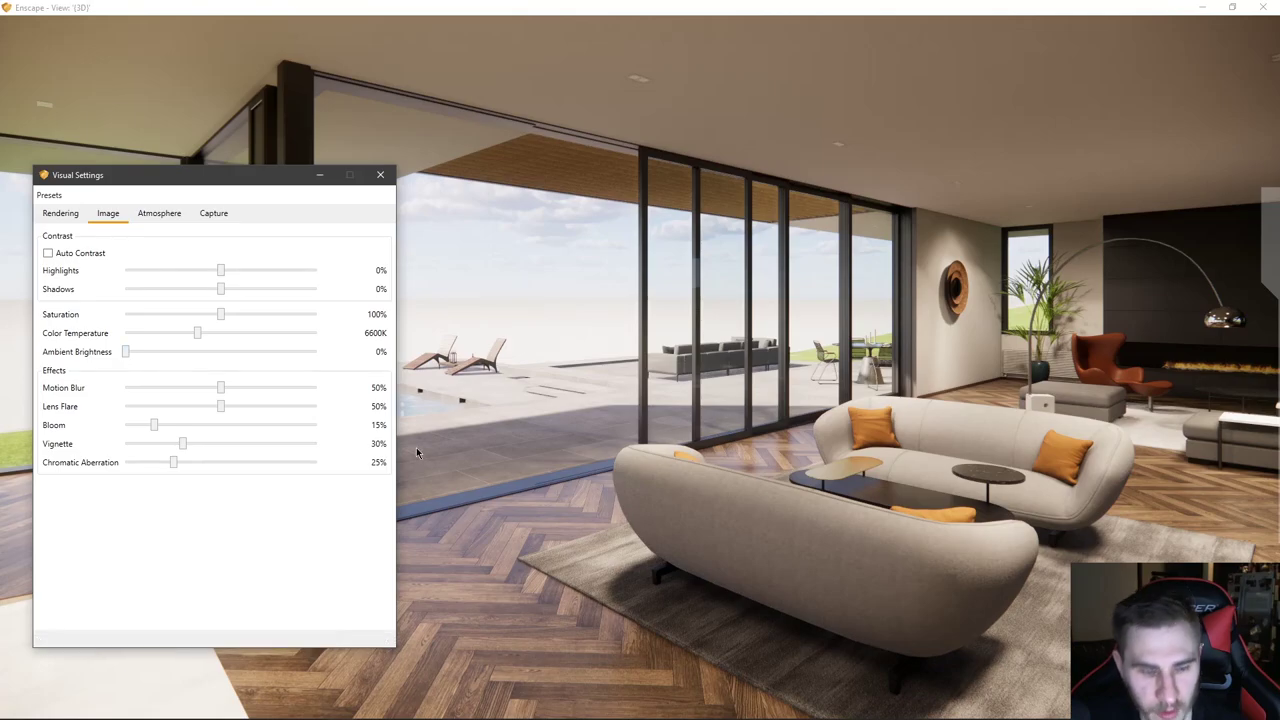
- Move the camera to the dark upper-floor hallway and frame it with the glazed terrace alongside
{"action": "left_click_drag", "start_coordinate": [586, 462], "coordinate": [549, 185]}
{"action": "key", "text": "w"}
{"action": "key", "text": "w"}
{"action": "key", "text": "w"}
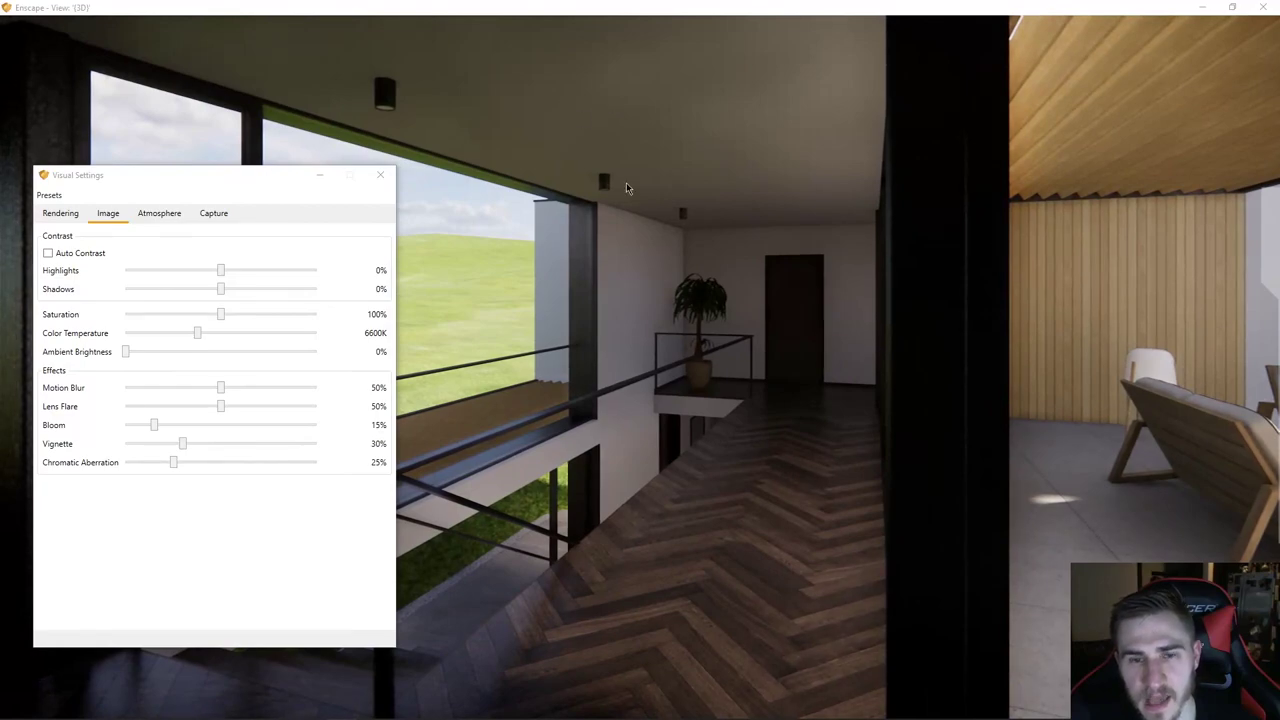
{"action": "key", "text": "a"}
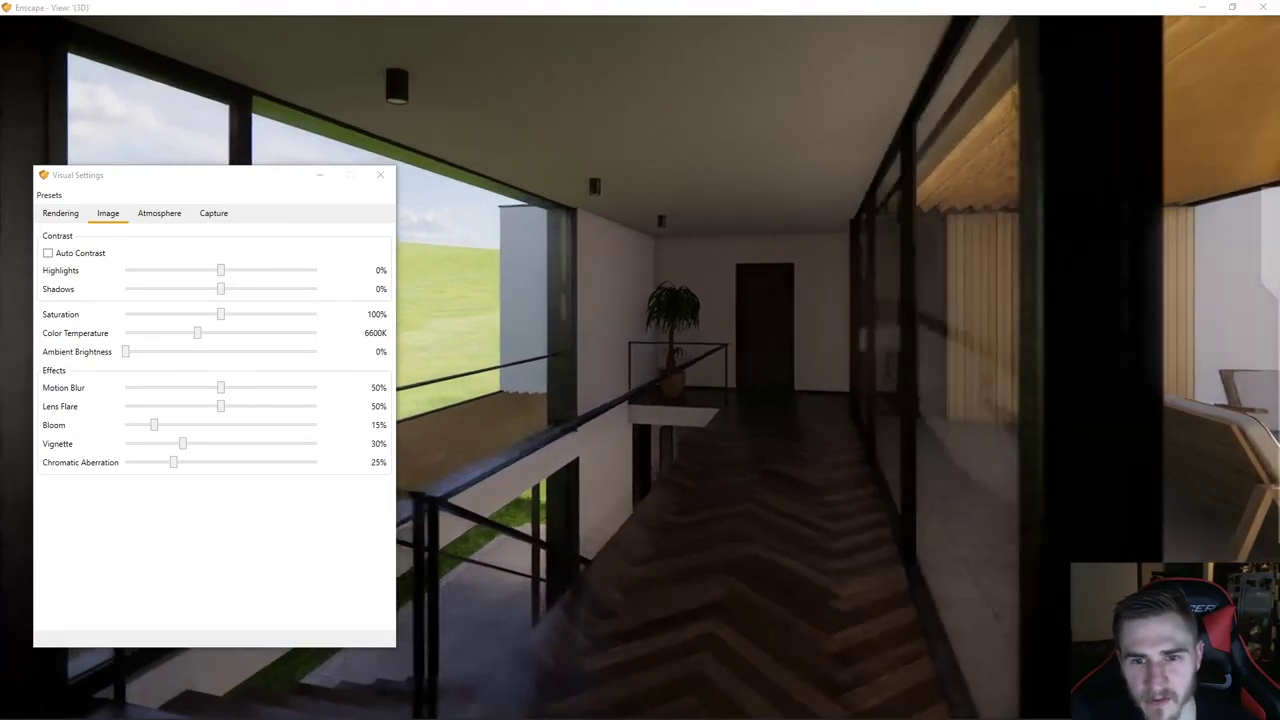
{"action": "key", "text": "w"}
{"action": "left_click_drag", "start_coordinate": [760, 360], "coordinate": [820, 350]}
{"action": "left_click_drag", "start_coordinate": [727, 254], "coordinate": [754, 254]}
{"action": "left_click_drag", "start_coordinate": [754, 330], "coordinate": [838, 335]}
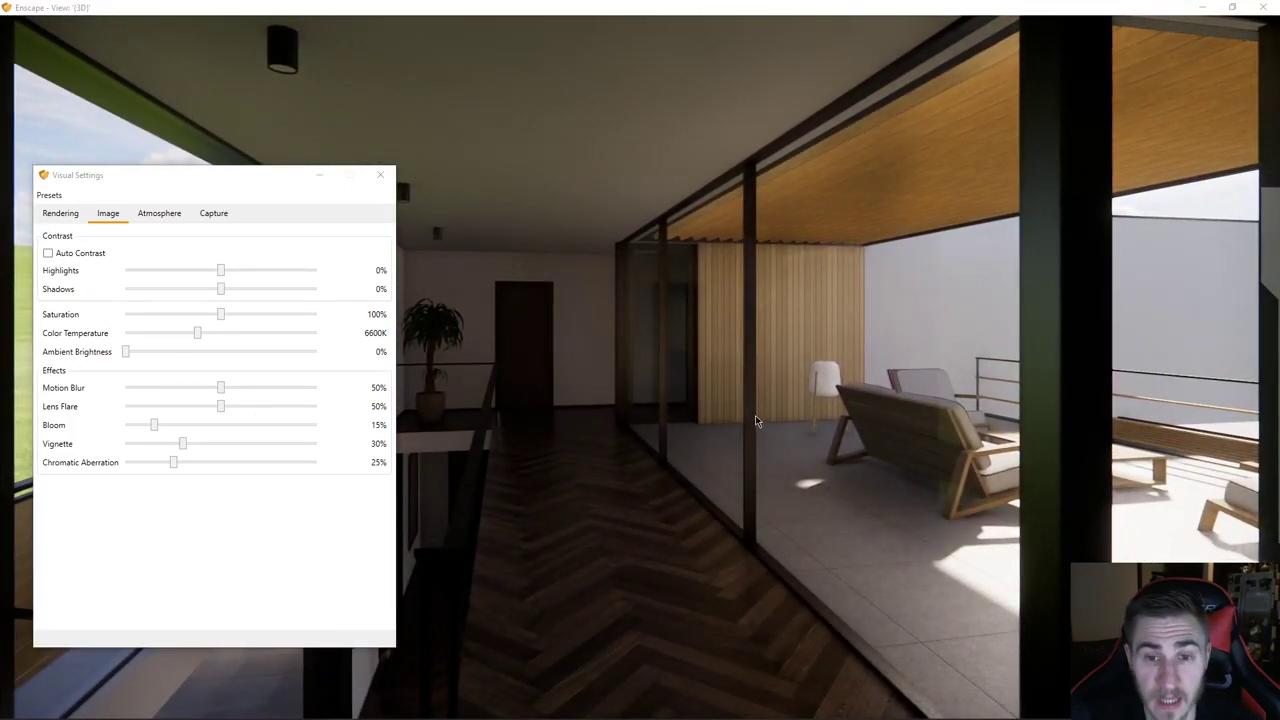
{"action": "key", "text": "a"}
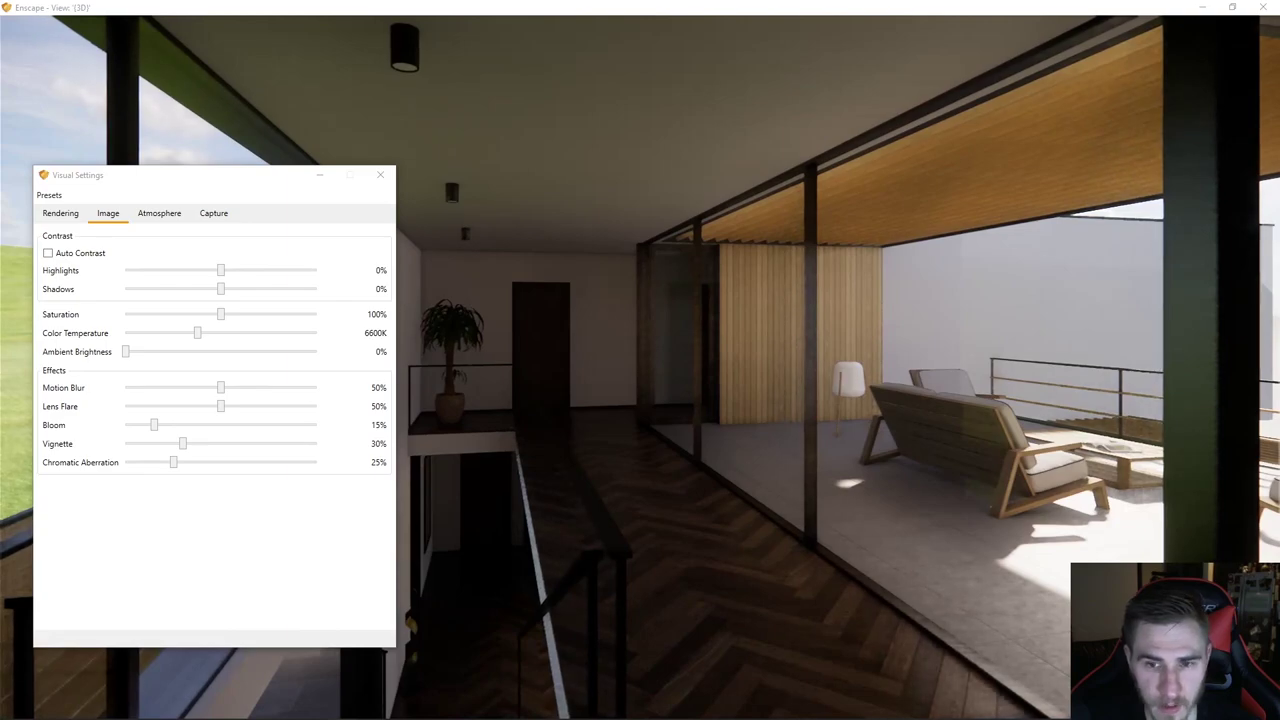
{"action": "left_click_drag", "start_coordinate": [758, 371], "coordinate": [834, 371]}
{"action": "key", "text": "w"}
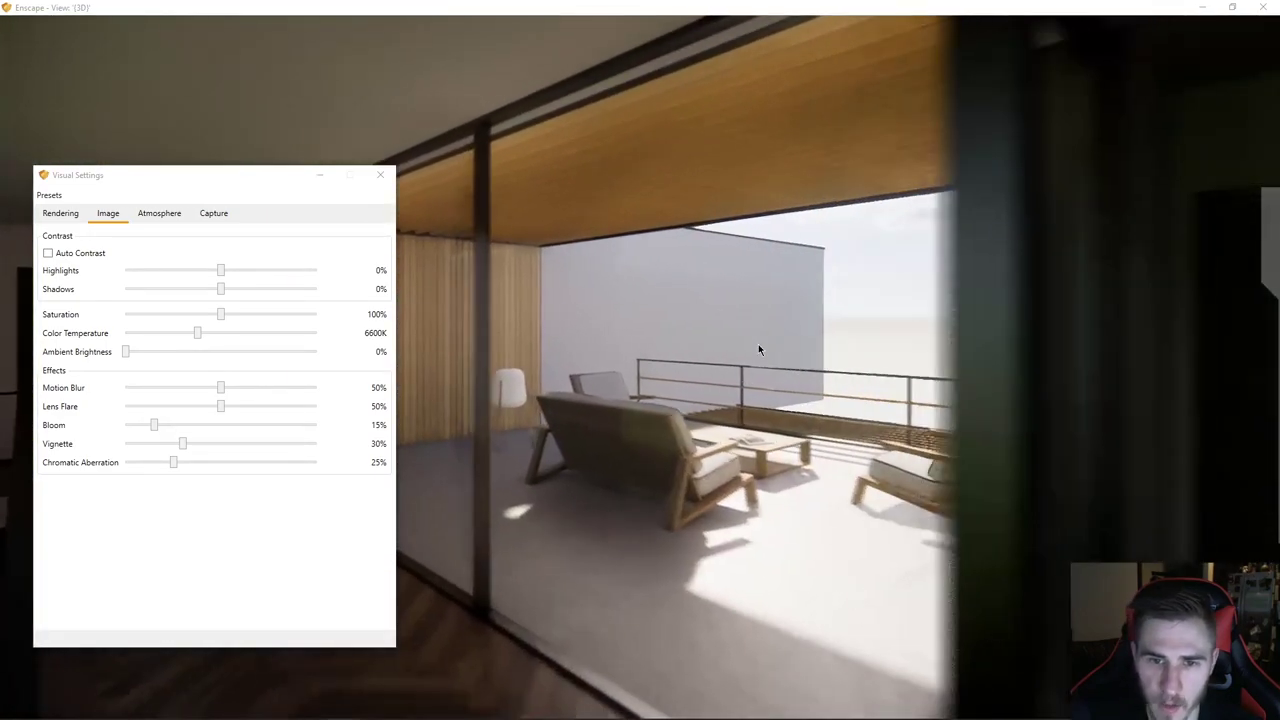
{"action": "key", "text": "w"}
{"action": "key", "text": "s"}
{"action": "left_click_drag", "start_coordinate": [536, 449], "coordinate": [934, 499]}
{"action": "left_click_drag", "start_coordinate": [1108, 426], "coordinate": [1144, 442]}
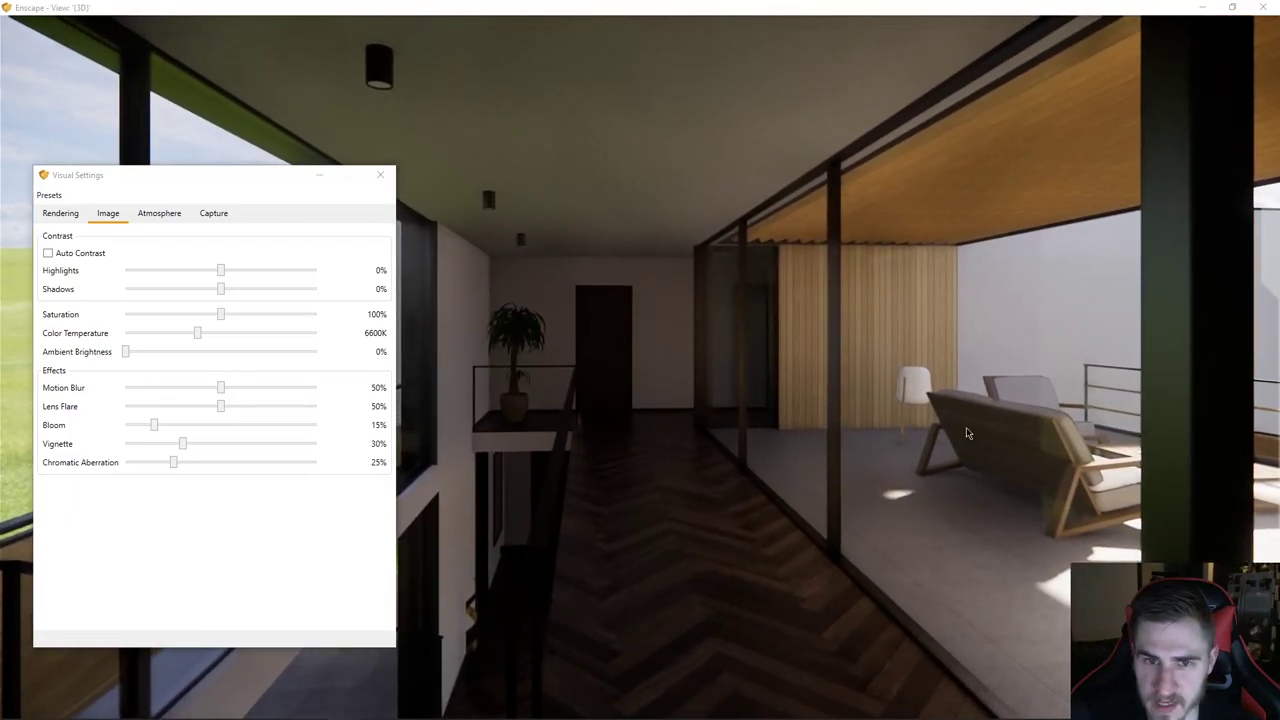
{"action": "key", "text": "s"}
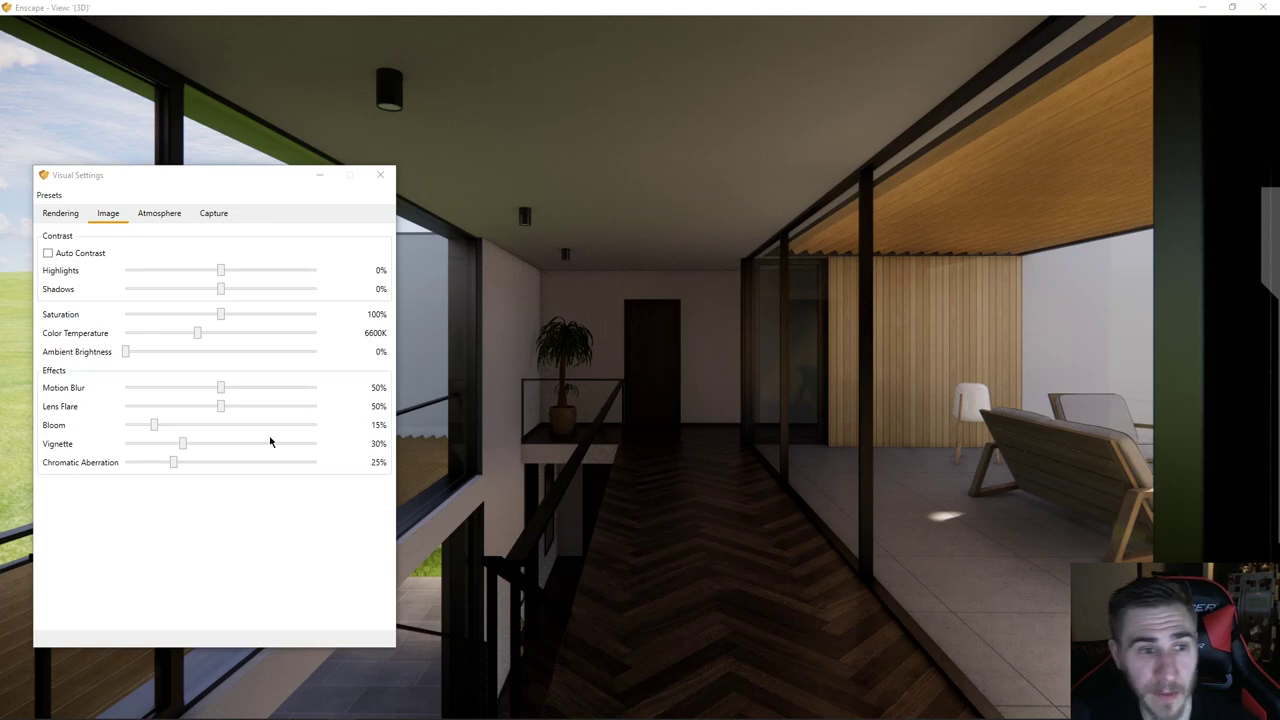
- Raise Ambient Brightness to 100% in the dark hallway for comparison and reset it to 50%
{"action": "left_click", "coordinate": [127, 352]}
{"action": "left_click_drag", "start_coordinate": [127, 352], "coordinate": [366, 347]}
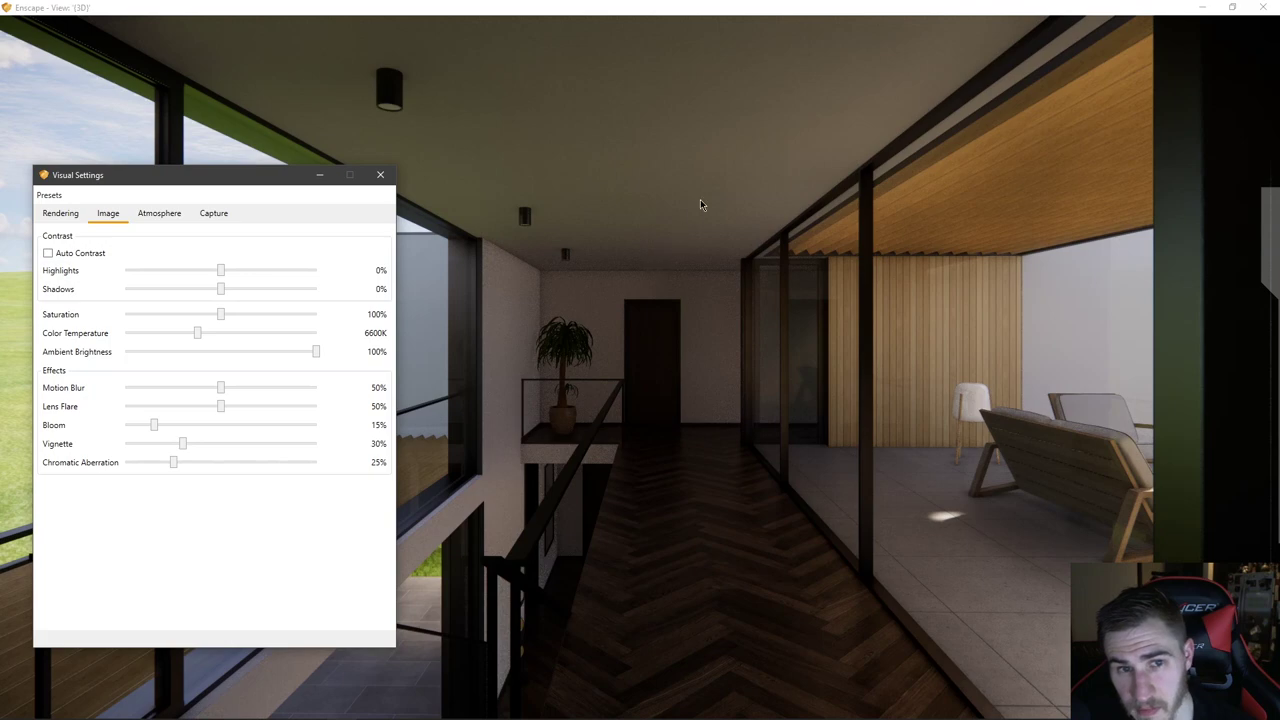
{"action": "double_click", "coordinate": [317, 355]}
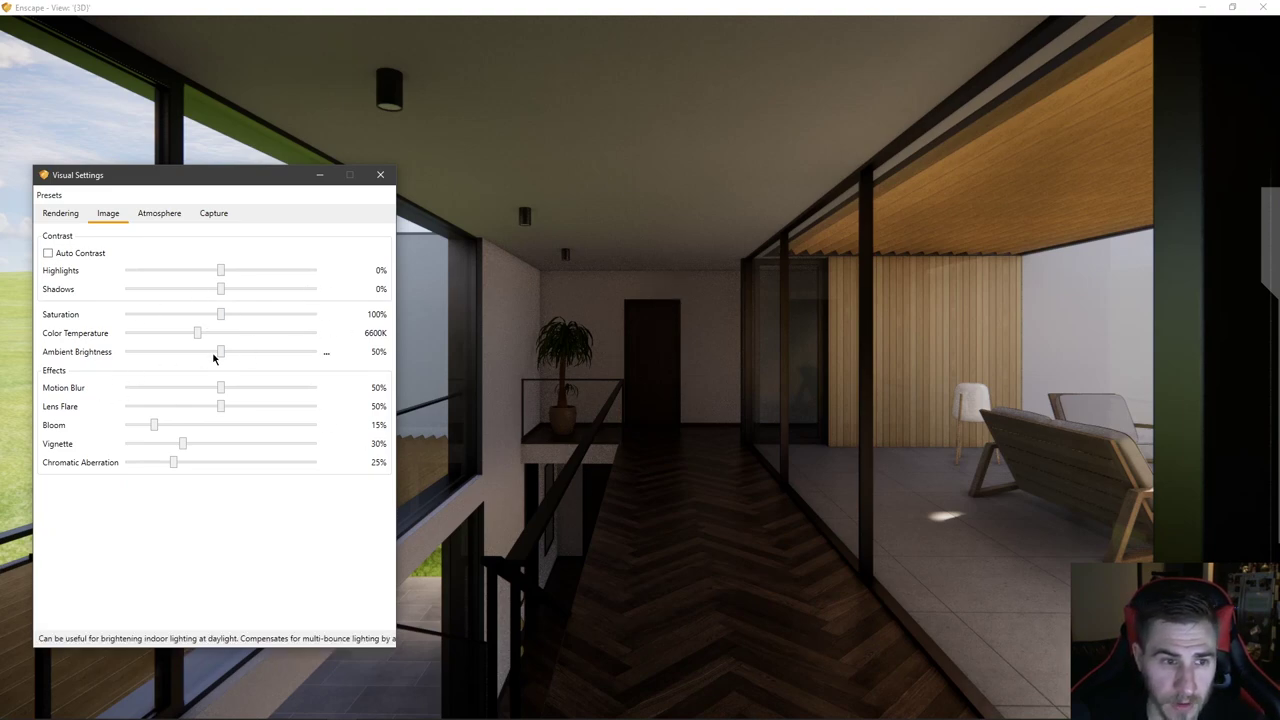
- Look at the dark corner with the two doors downstairs and return to the saved Interior view
{"action": "left_click_drag", "start_coordinate": [641, 390], "coordinate": [660, 570]}
{"action": "key", "text": "a"}
{"action": "key", "text": "w"}
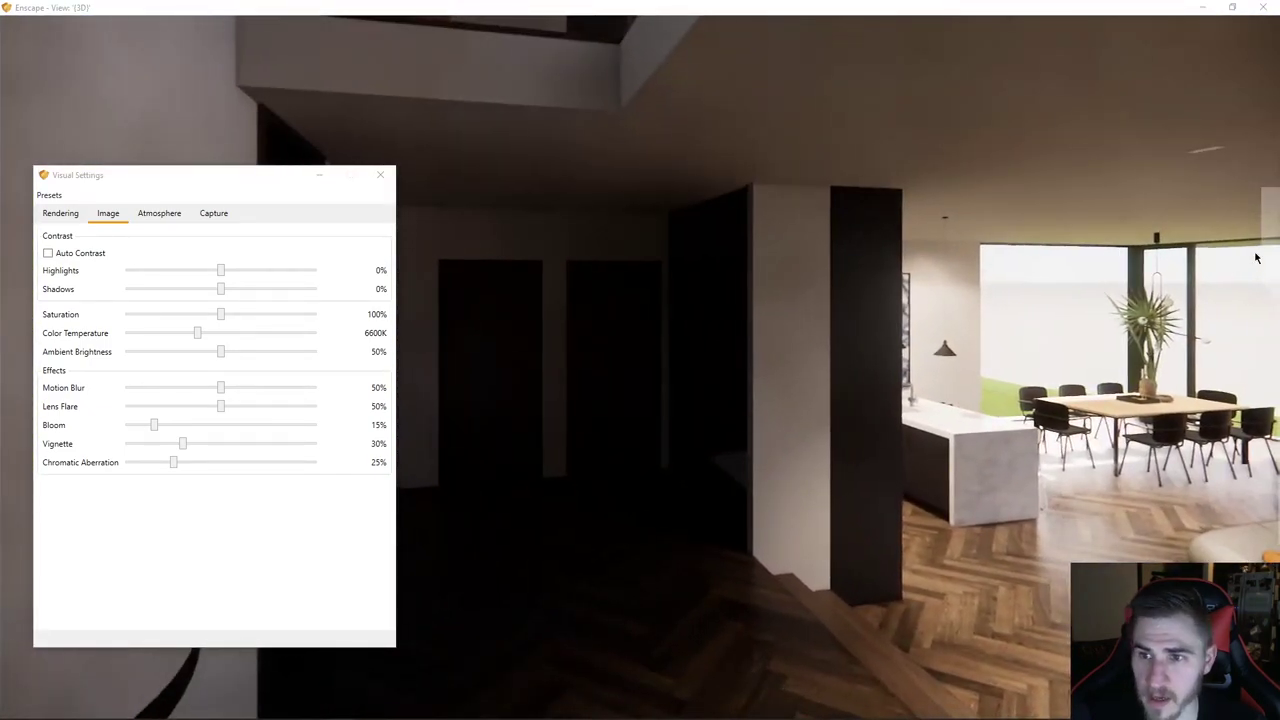
{"action": "left_click", "coordinate": [1250, 247]}
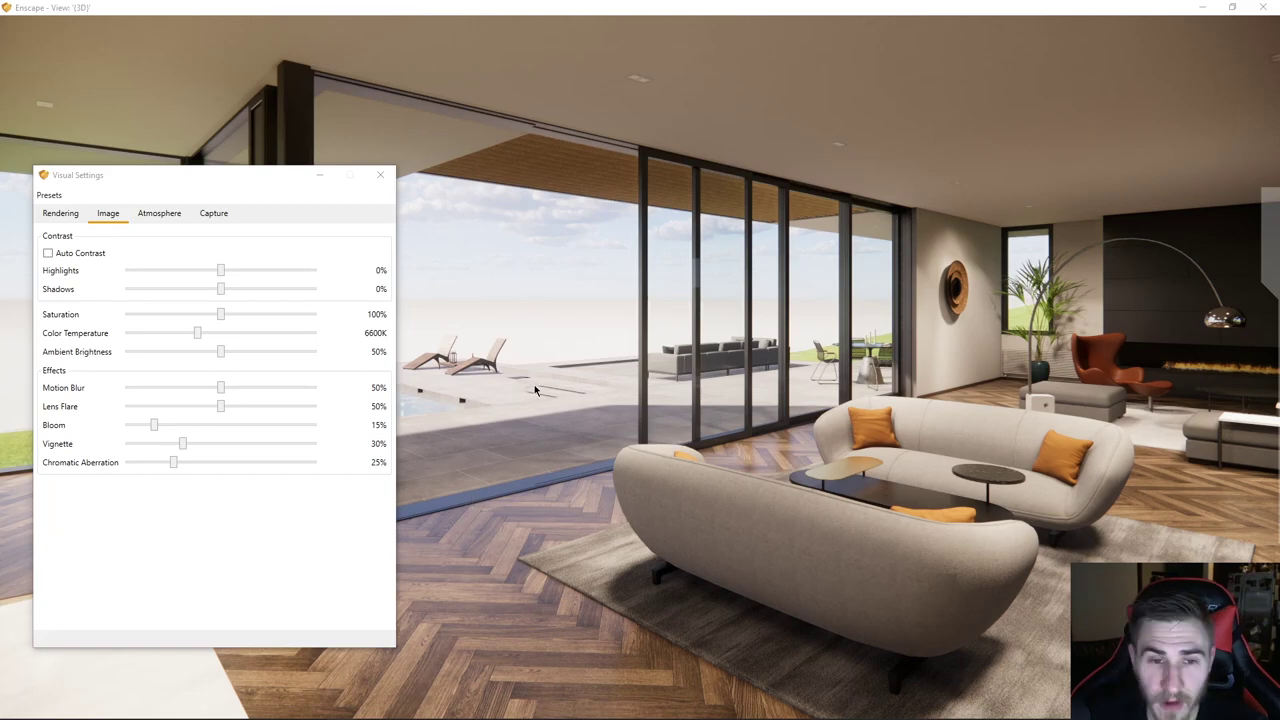
- Swing the camera across the living room to check the current blur, and set Motion Blur to 100%
{"action": "left_click_drag", "start_coordinate": [536, 390], "coordinate": [690, 345]}
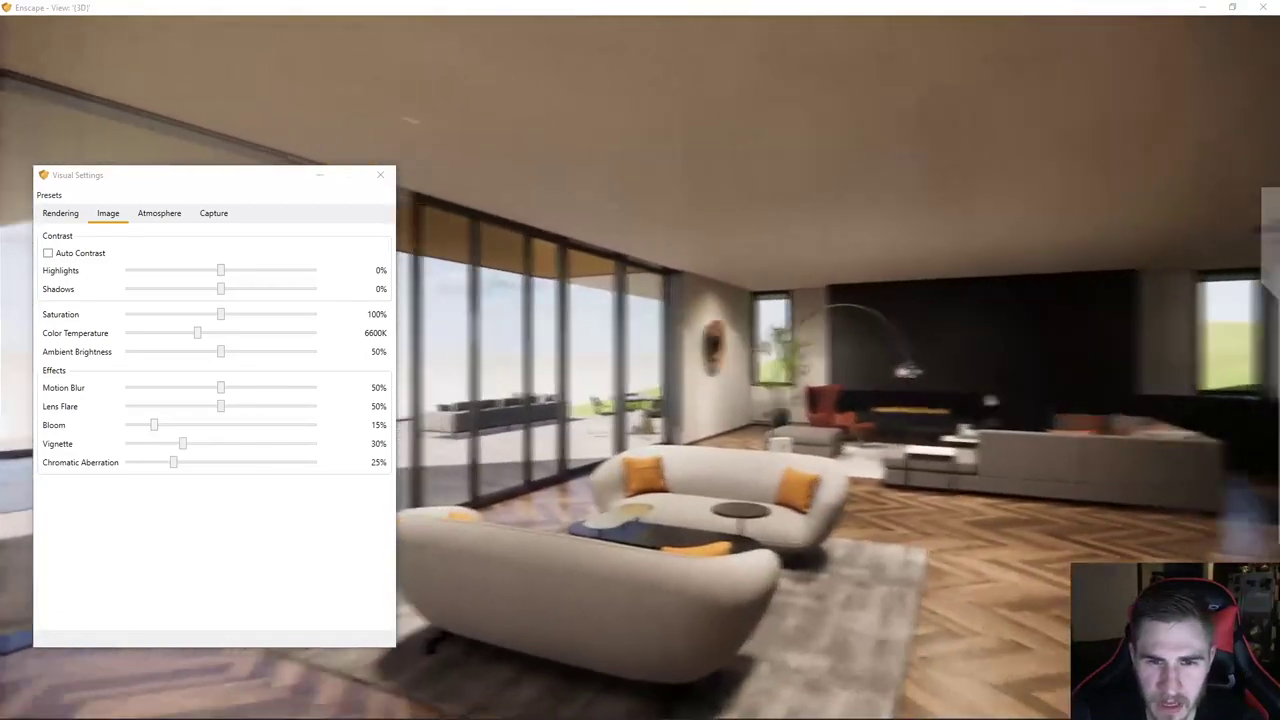
{"action": "left_click_drag", "start_coordinate": [600, 405], "coordinate": [444, 416]}
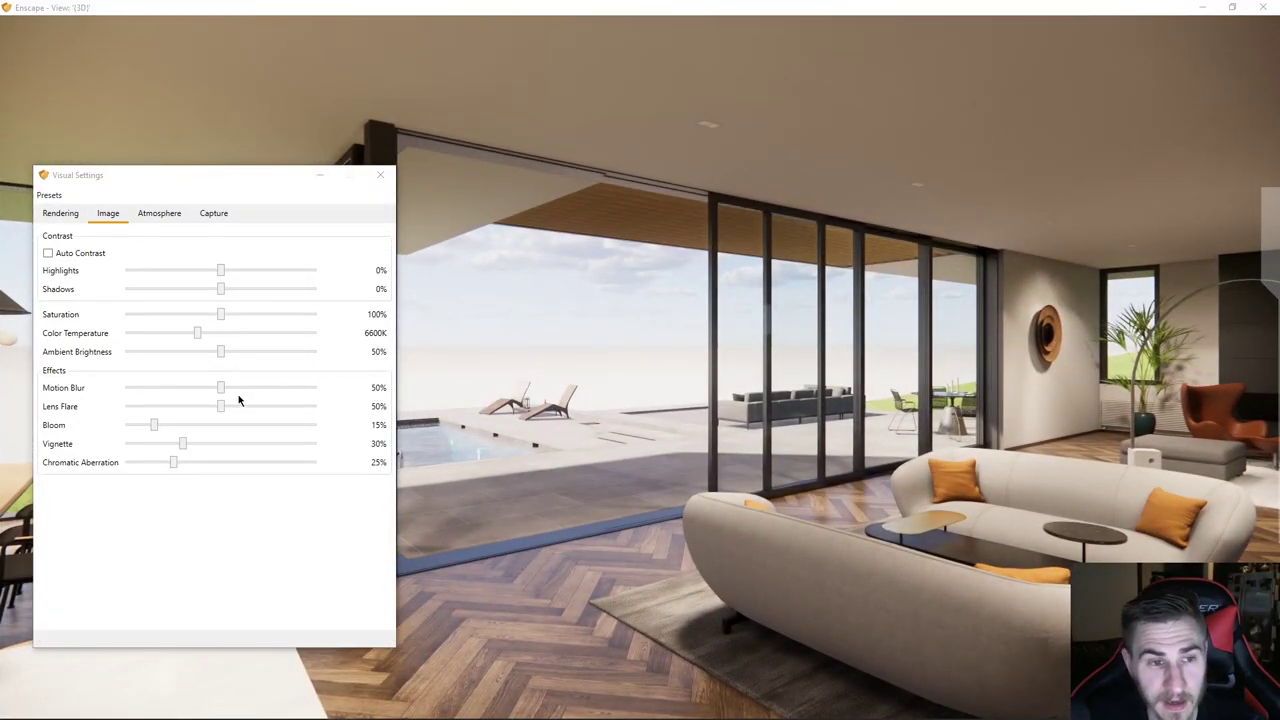
{"action": "left_click_drag", "start_coordinate": [221, 388], "coordinate": [286, 389]}
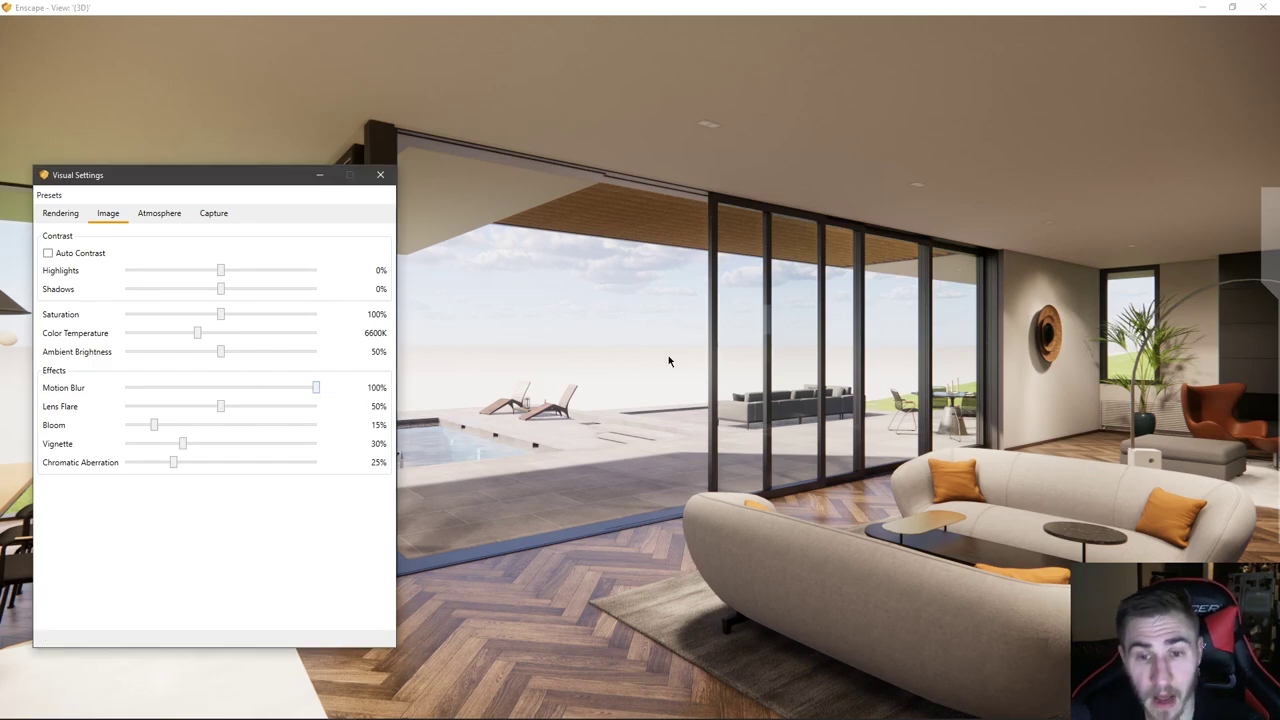
- Swing the camera across the living room to examine the stronger motion blur and return to the saved Interior view
{"action": "mouse_move", "coordinate": [668, 356]}
{"action": "left_mouse_down"}
{"action": "mouse_move", "coordinate": [980, 340]}
{"action": "mouse_move", "coordinate": [650, 355]}
{"action": "mouse_move", "coordinate": [890, 365]}
{"action": "mouse_move", "coordinate": [540, 360]}
{"action": "mouse_move", "coordinate": [875, 365]}
{"action": "mouse_move", "coordinate": [625, 355]}
{"action": "mouse_move", "coordinate": [790, 350]}
{"action": "mouse_move", "coordinate": [657, 363]}
{"action": "left_mouse_up"}
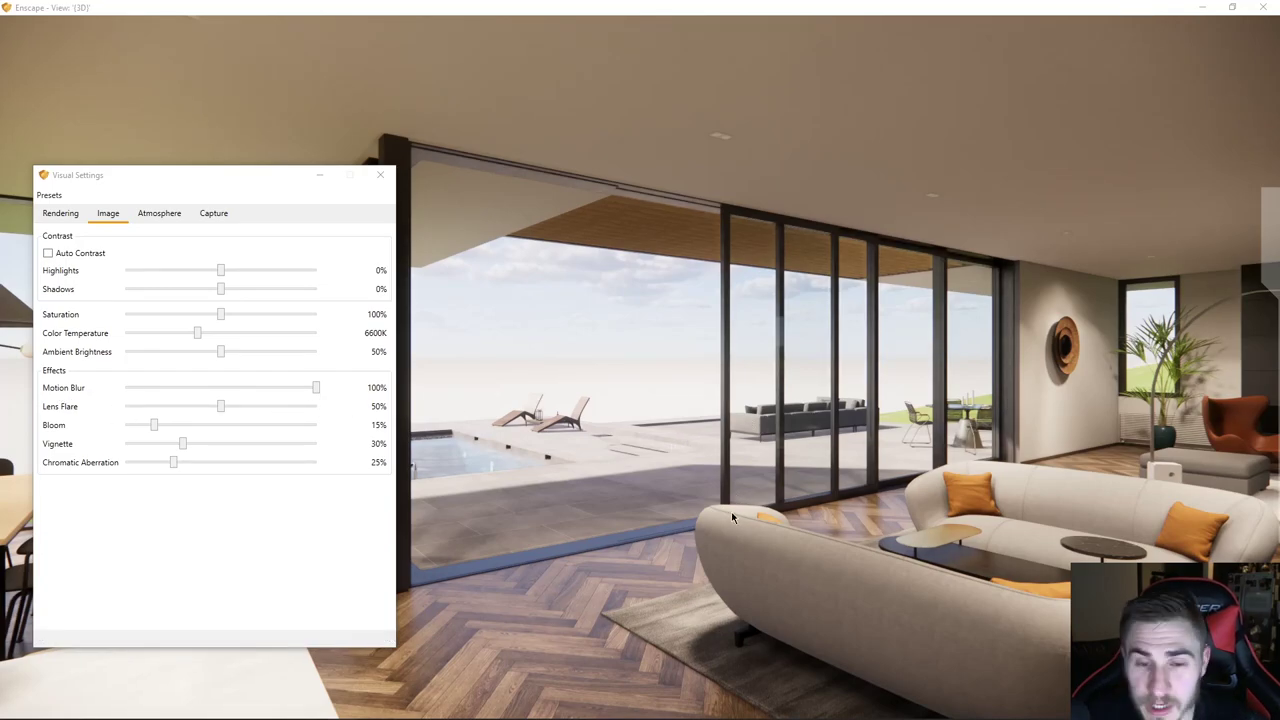
{"action": "left_click_drag", "start_coordinate": [732, 517], "coordinate": [1020, 517]}
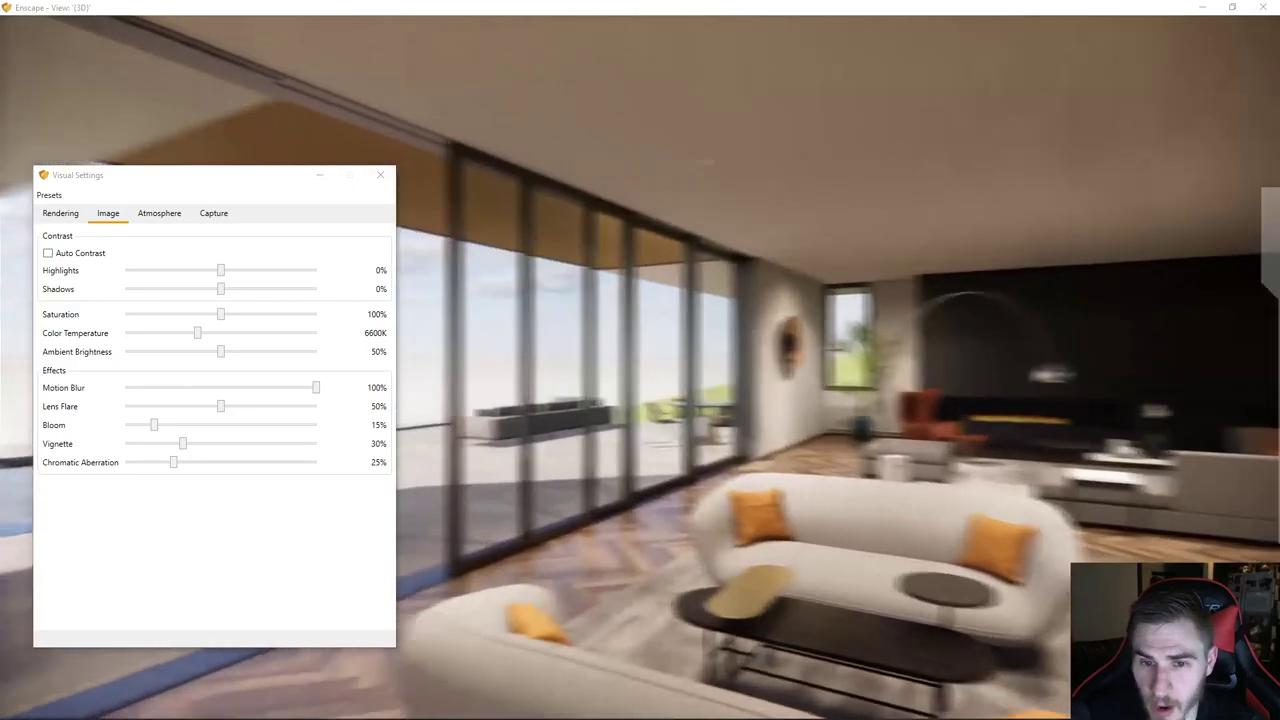
{"action": "left_click_drag", "start_coordinate": [860, 520], "coordinate": [732, 517]}
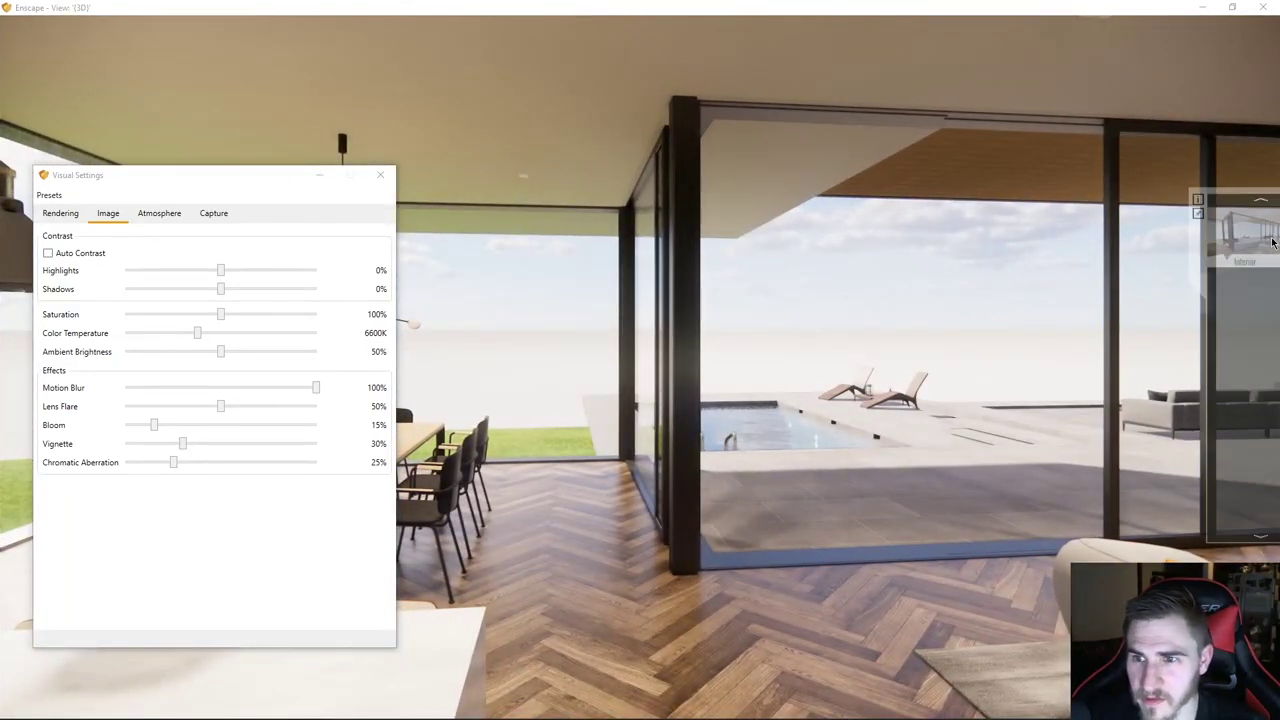
{"action": "left_click", "coordinate": [1245, 235]}
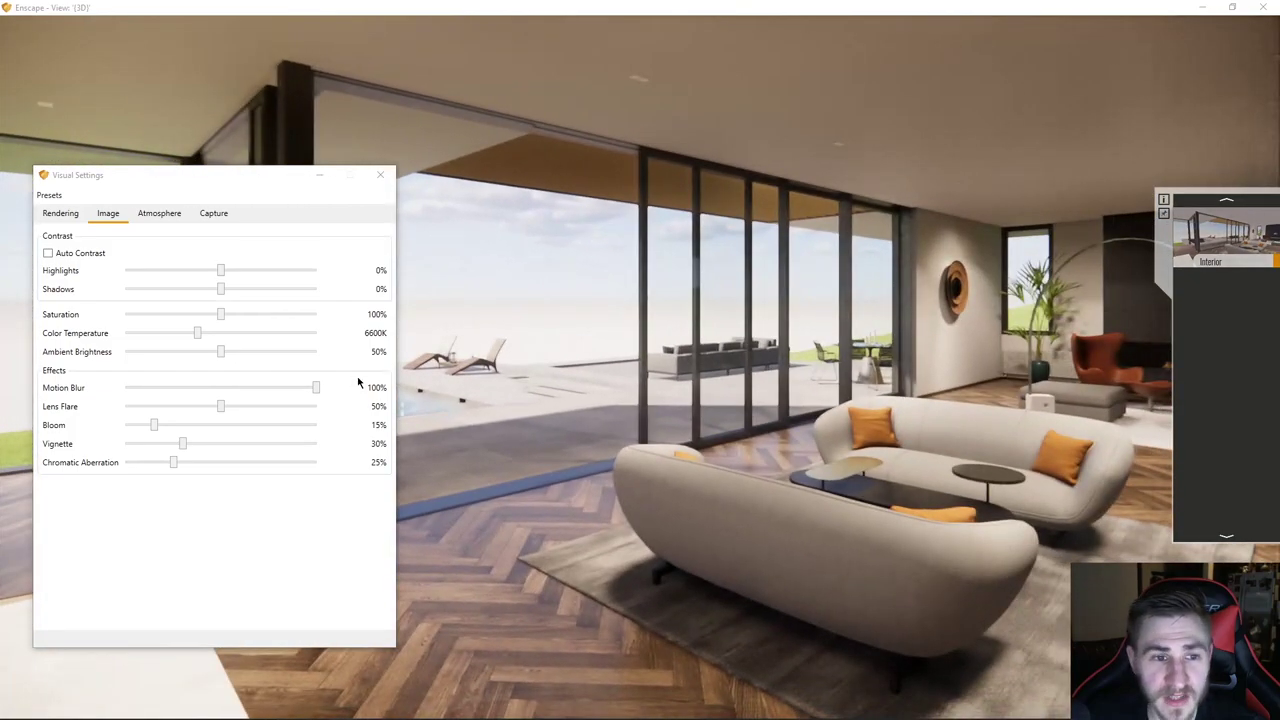
- Set Motion Blur to 0%, turn the camera across the living room to check it, and return to the saved Interior view
{"action": "left_click_drag", "start_coordinate": [316, 389], "coordinate": [87, 392]}
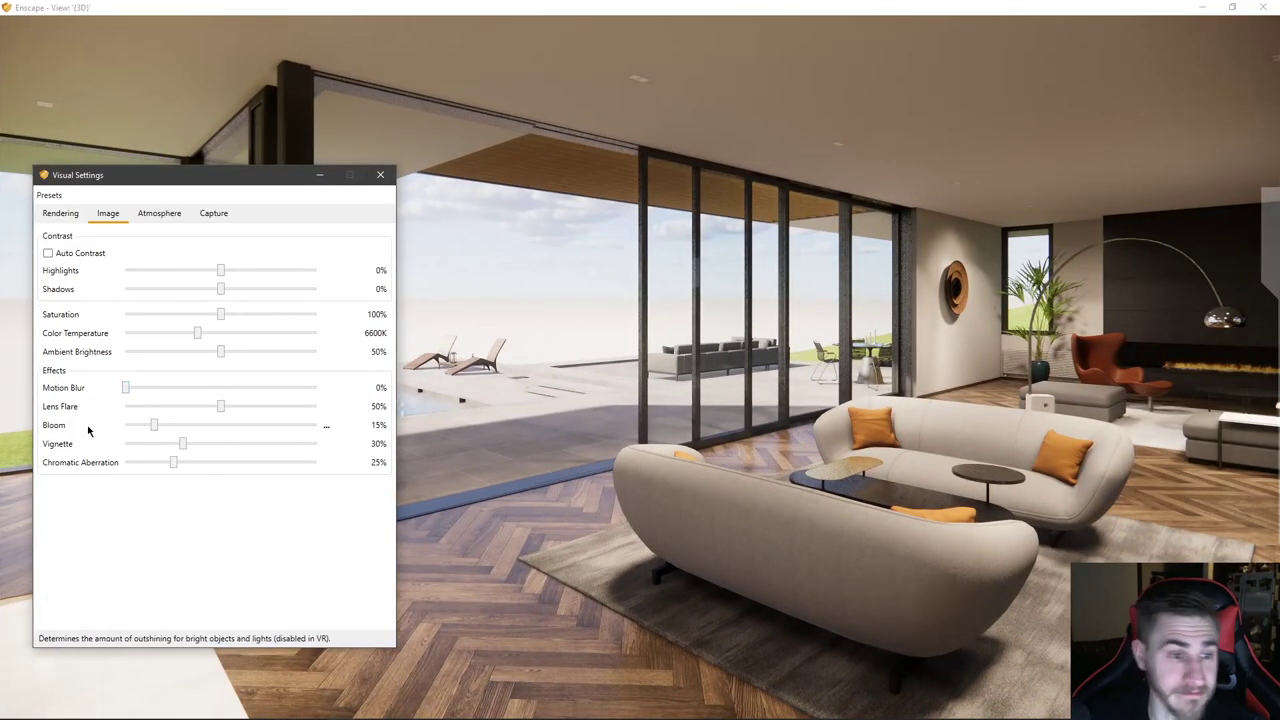
{"action": "left_click_drag", "start_coordinate": [551, 372], "coordinate": [730, 365]}
{"action": "key", "text": "w"}
{"action": "left_click_drag", "start_coordinate": [420, 290], "coordinate": [581, 369]}
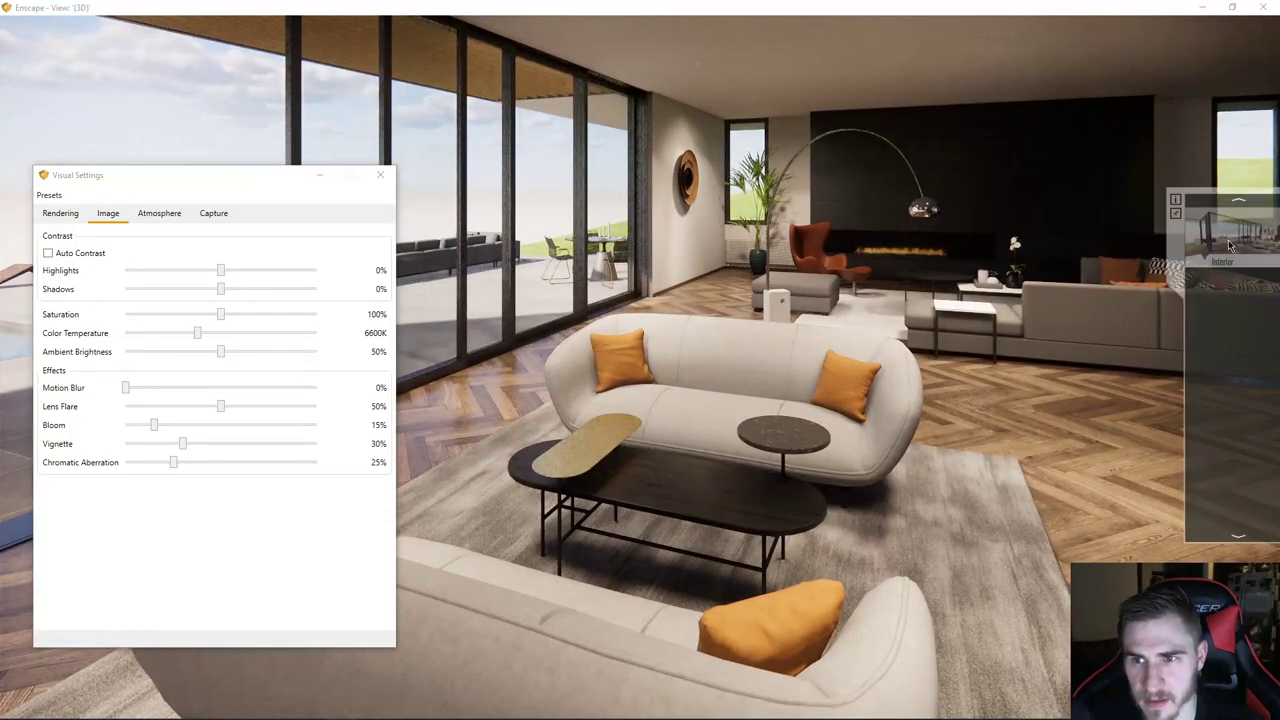
{"action": "left_click", "coordinate": [1237, 243]}
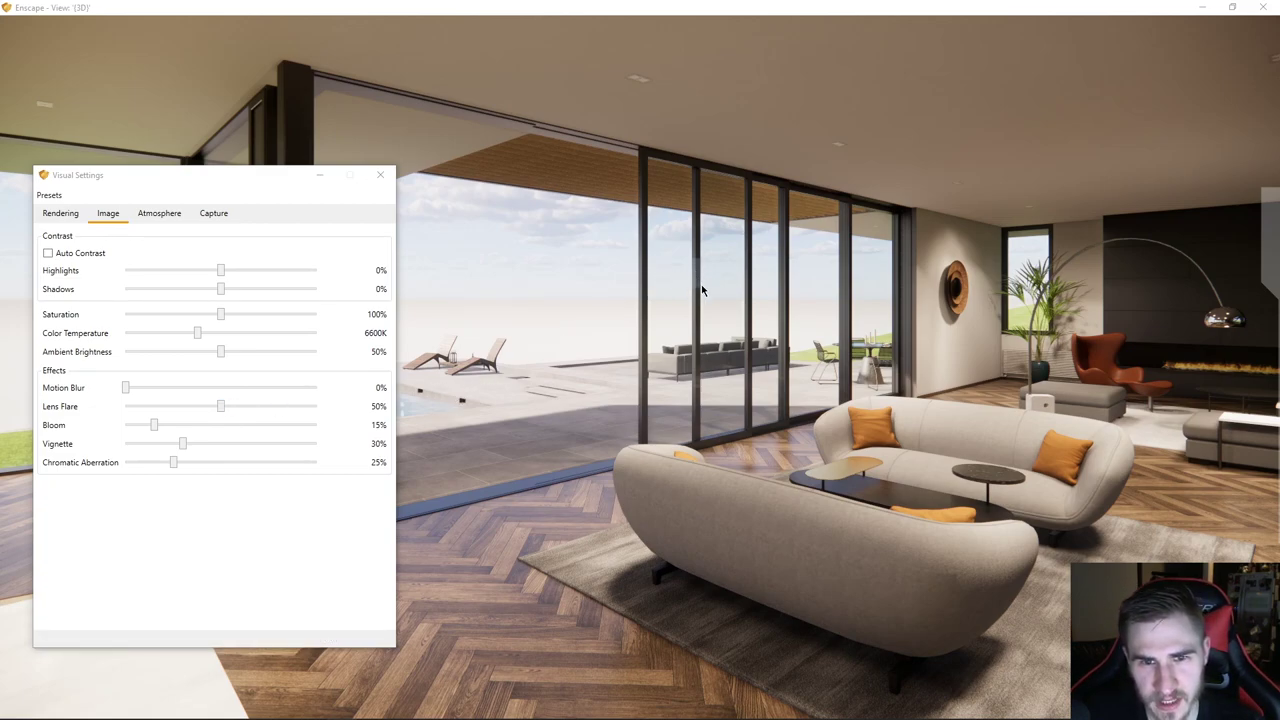
- Move the camera around the living room to examine motion without blur and return to the saved Interior view
{"action": "key", "text": "w"}
{"action": "left_click_drag", "start_coordinate": [701, 290], "coordinate": [738, 290]}
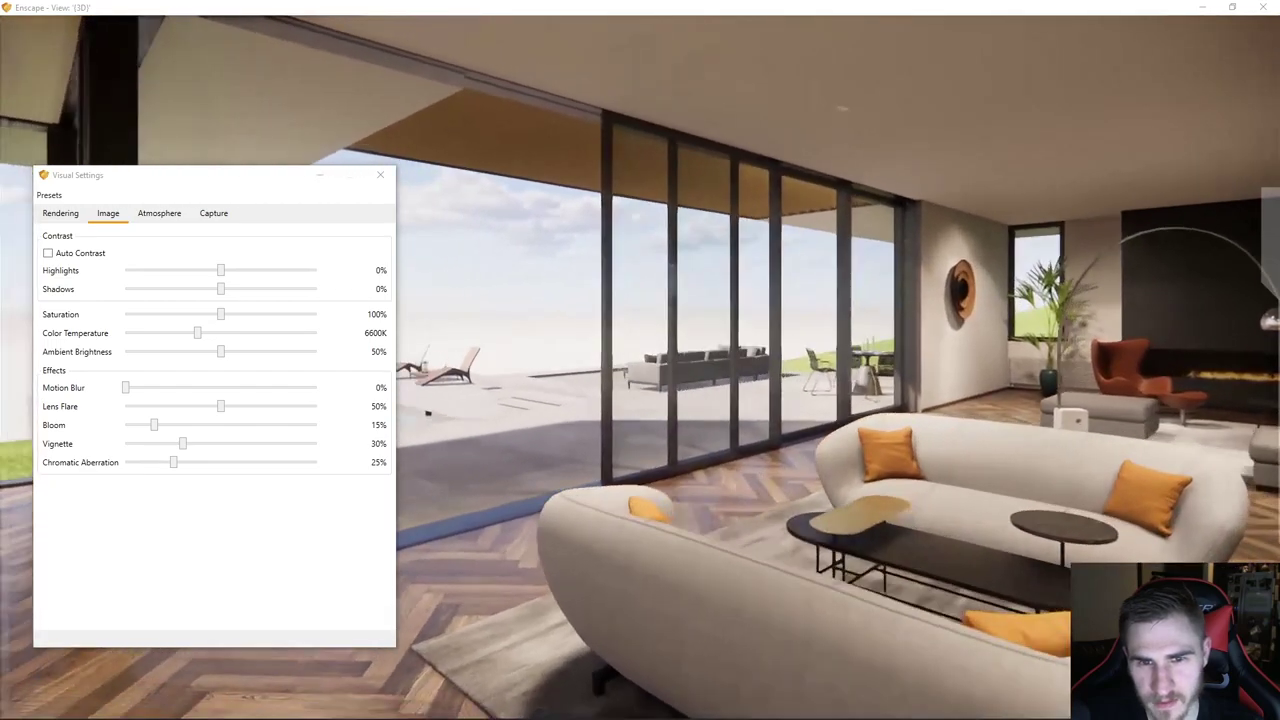
{"action": "key", "text": "s"}
{"action": "key", "text": "a"}
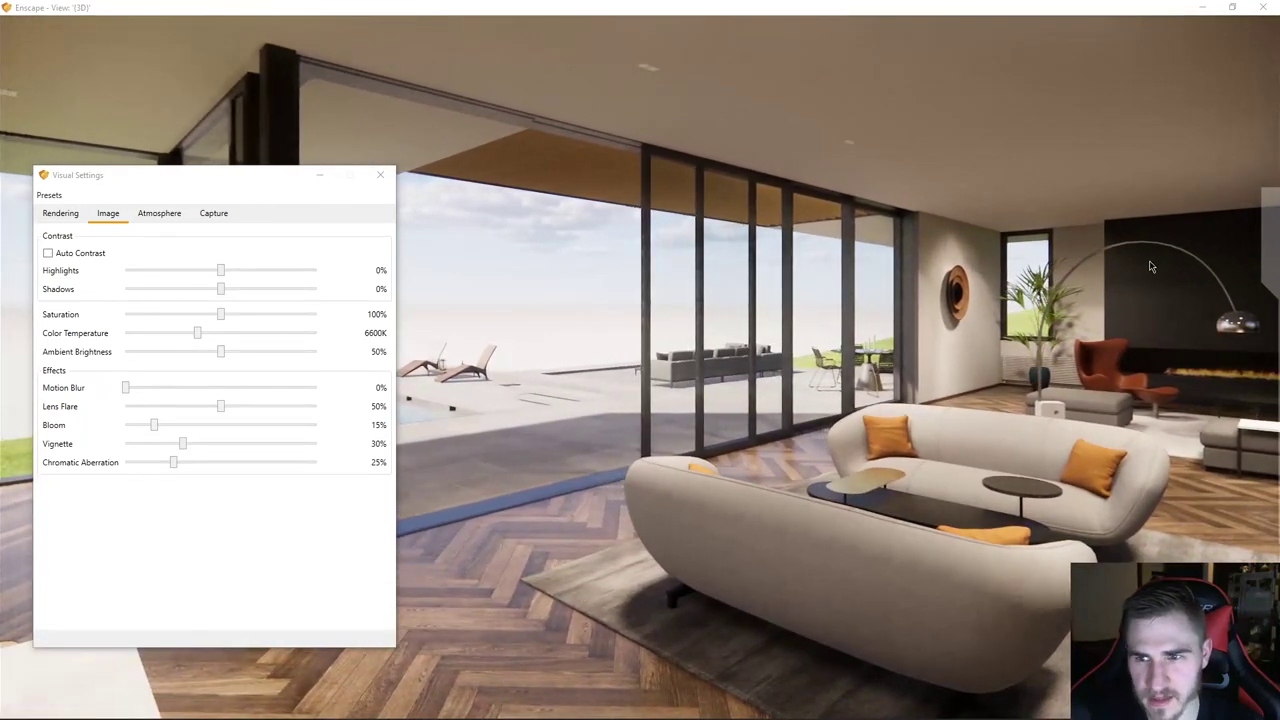
{"action": "left_click", "coordinate": [1256, 240]}
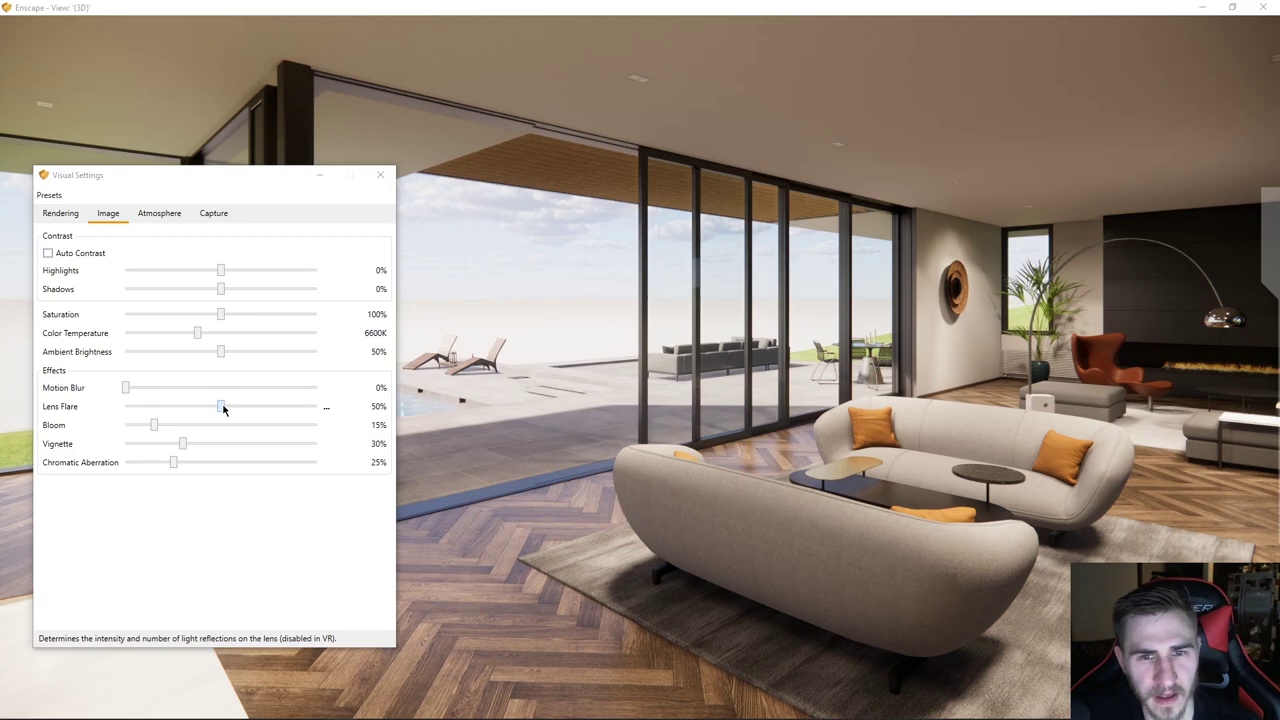
- Set Lens Flare to 100% and move the camera outside toward the sky above the pool
{"action": "left_click_drag", "start_coordinate": [223, 408], "coordinate": [337, 410]}
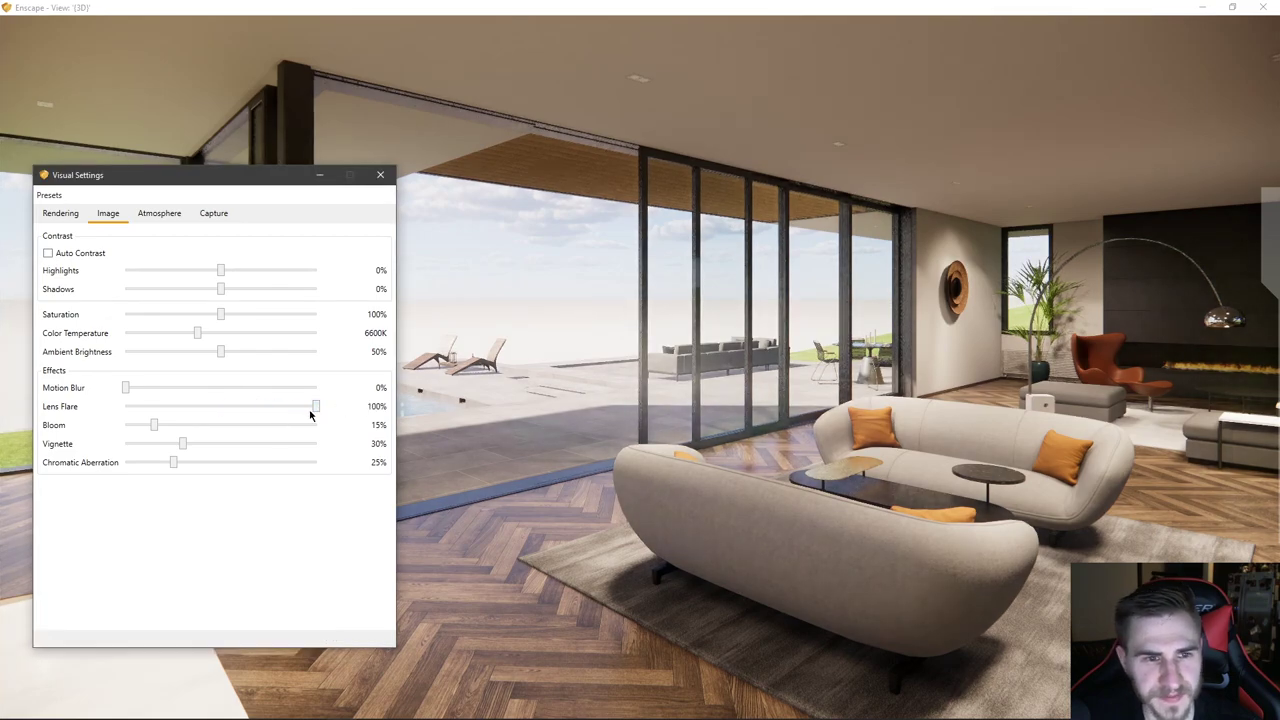
{"action": "key", "text": "w"}
{"action": "mouse_move", "coordinate": [704, 410]}
{"action": "left_mouse_down"}
{"action": "mouse_move", "coordinate": [590, 340]}
{"action": "mouse_move", "coordinate": [640, 330]}
{"action": "mouse_move", "coordinate": [645, 270]}
{"action": "mouse_move", "coordinate": [560, 240]}
{"action": "mouse_move", "coordinate": [460, 245]}
{"action": "mouse_move", "coordinate": [460, 262]}
{"action": "mouse_move", "coordinate": [550, 305]}
{"action": "mouse_move", "coordinate": [681, 410]}
{"action": "left_mouse_up"}
{"action": "key", "text": "w"}
{"action": "key", "text": "s"}
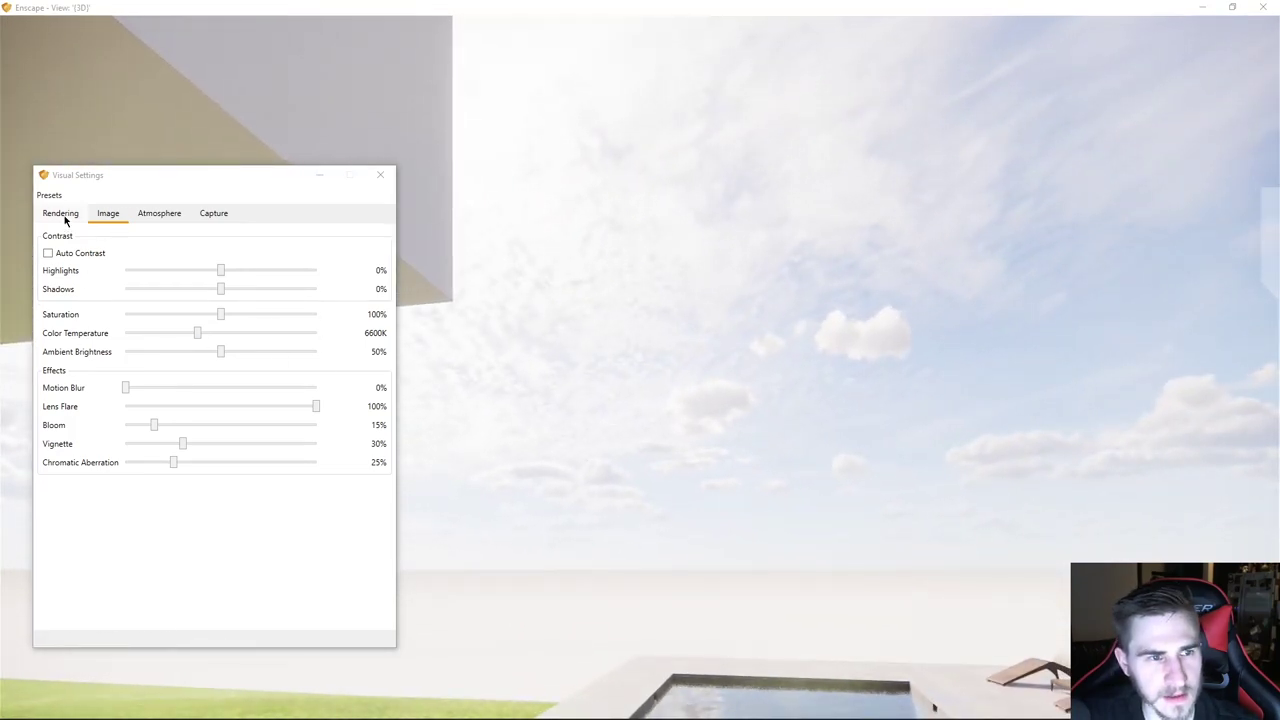
- Set the camera projection to Perspective and frame the sun at the edge of the overhang beside the wooden slats
{"action": "left_click", "coordinate": [62, 214]}
{"action": "left_click", "coordinate": [150, 349]}
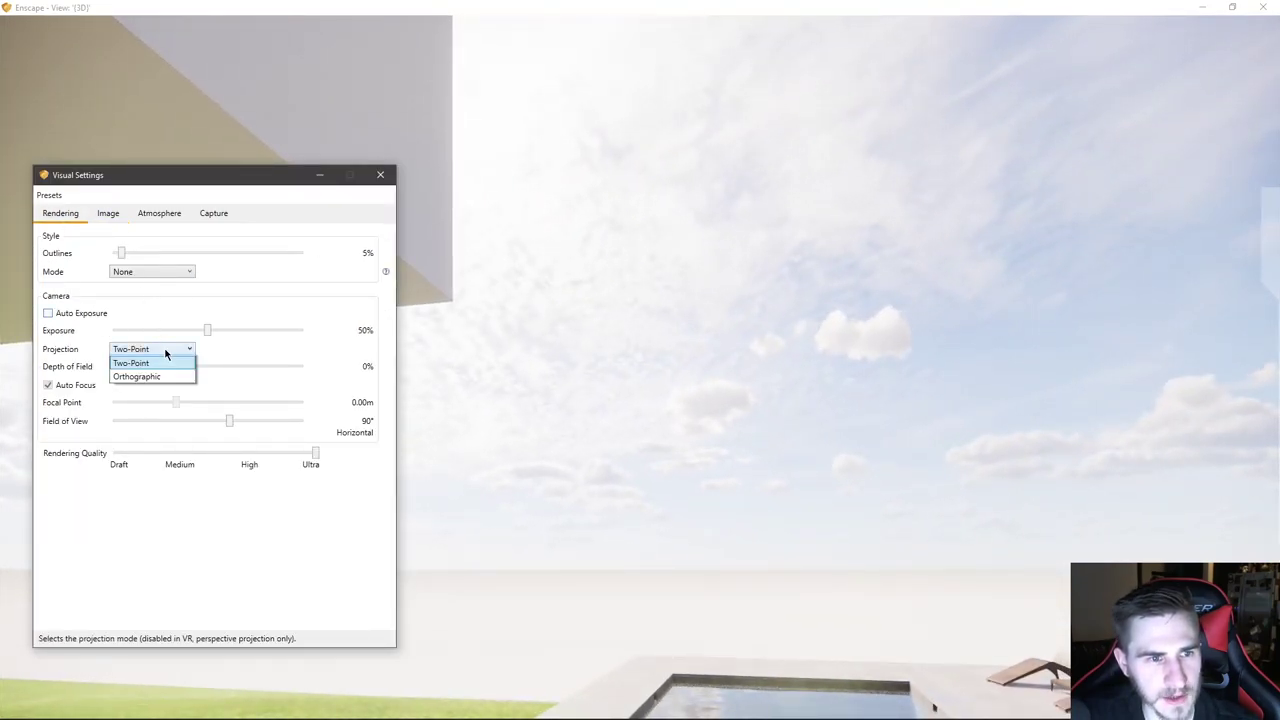
{"action": "left_click", "coordinate": [135, 362]}
{"action": "left_click_drag", "start_coordinate": [700, 400], "coordinate": [569, 387]}
{"action": "key", "text": "s"}
{"action": "key", "text": "w"}
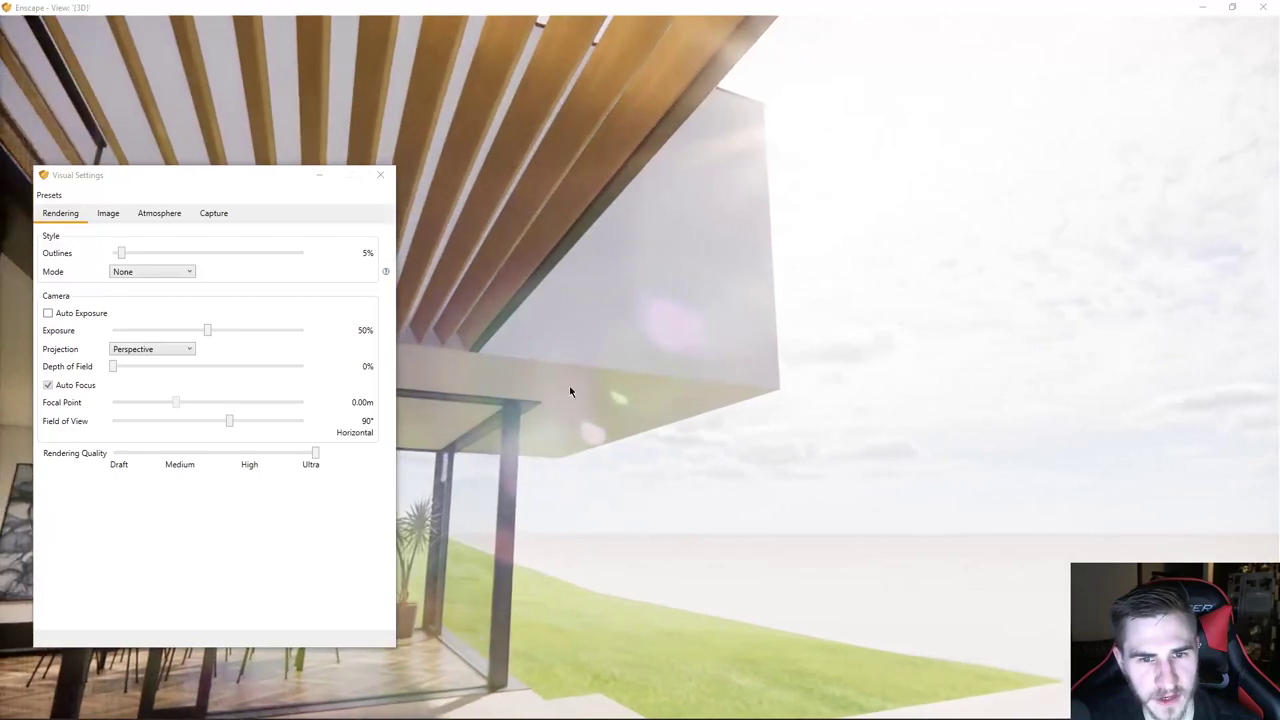
{"action": "key", "text": "a"}
{"action": "key", "text": "d"}
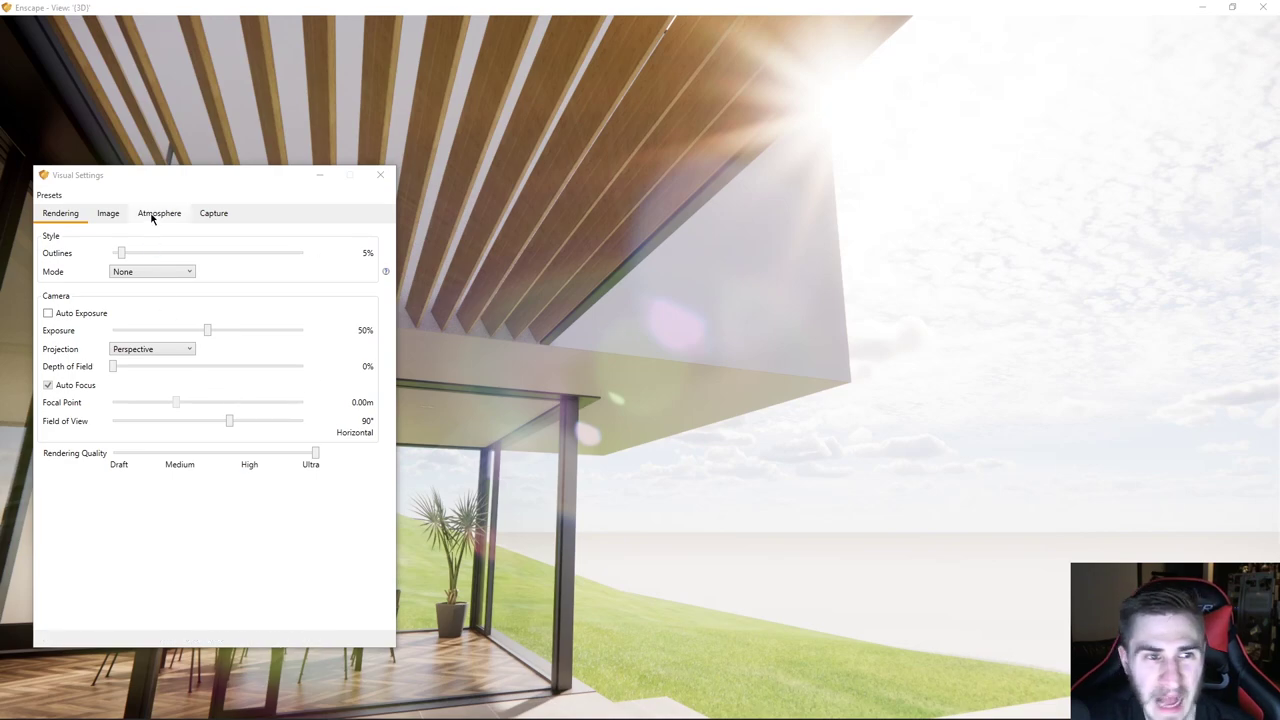
- Set Lens Flare to 0% and look around the bright sky beside the white overhang without flares
{"action": "left_click", "coordinate": [107, 216]}
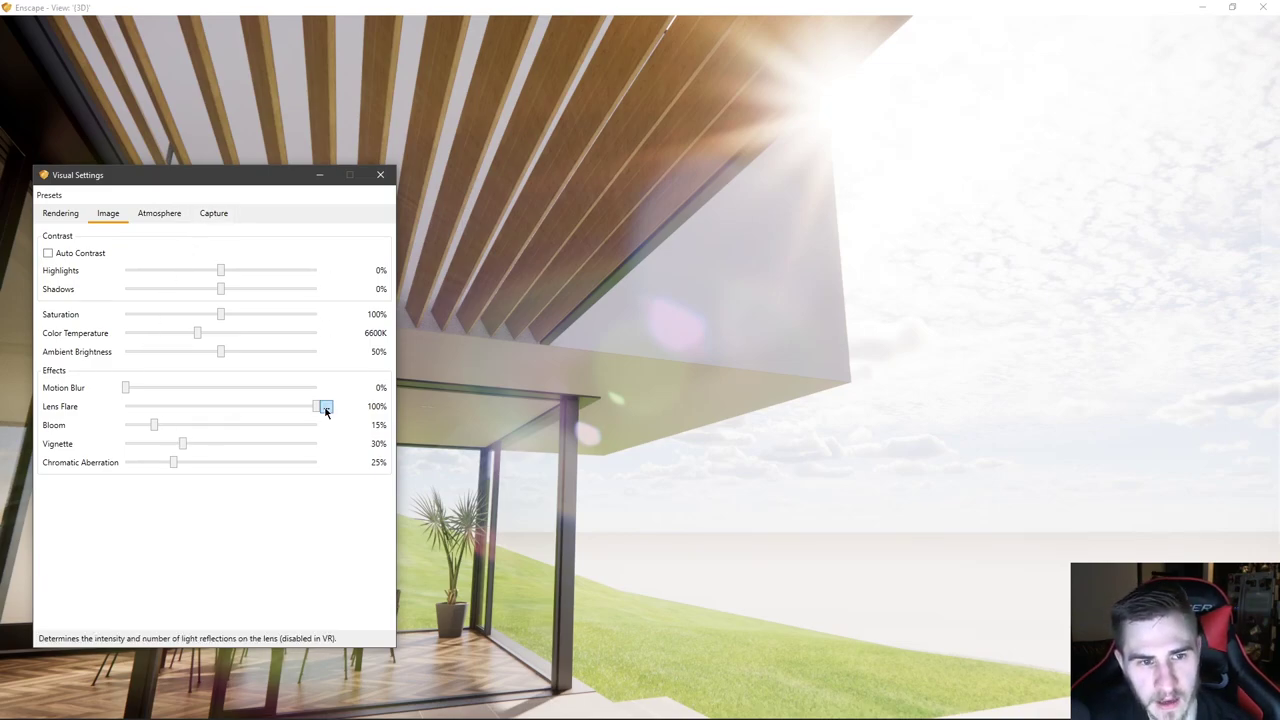
{"action": "left_click_drag", "start_coordinate": [314, 408], "coordinate": [123, 410]}
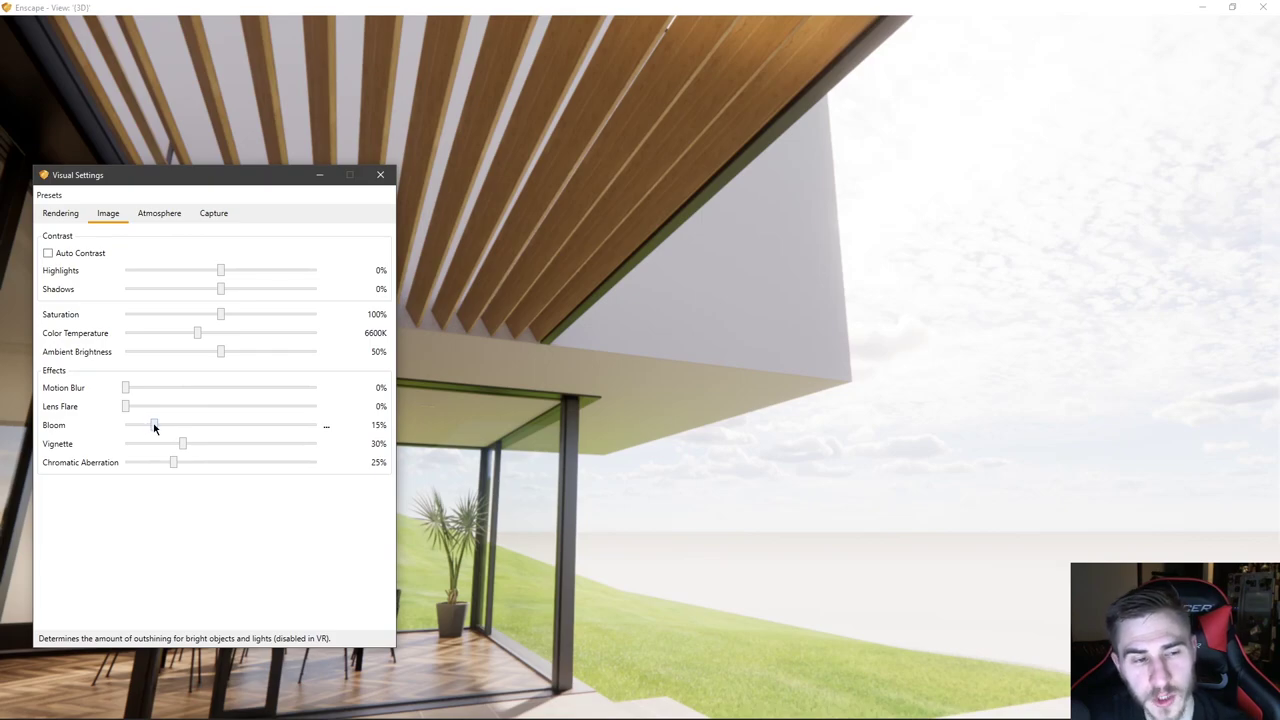
{"action": "left_click_drag", "start_coordinate": [486, 352], "coordinate": [510, 210]}
{"action": "left_click_drag", "start_coordinate": [505, 455], "coordinate": [926, 397]}
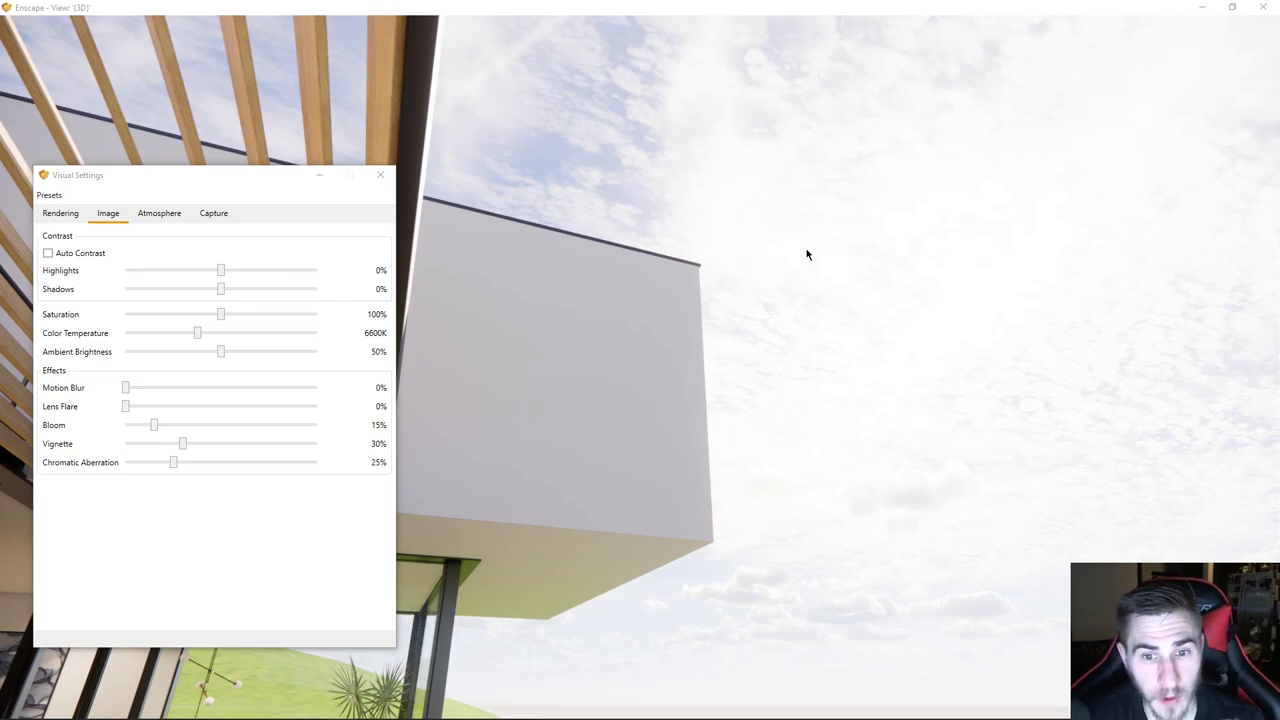
{"action": "left_click_drag", "start_coordinate": [807, 254], "coordinate": [950, 440]}
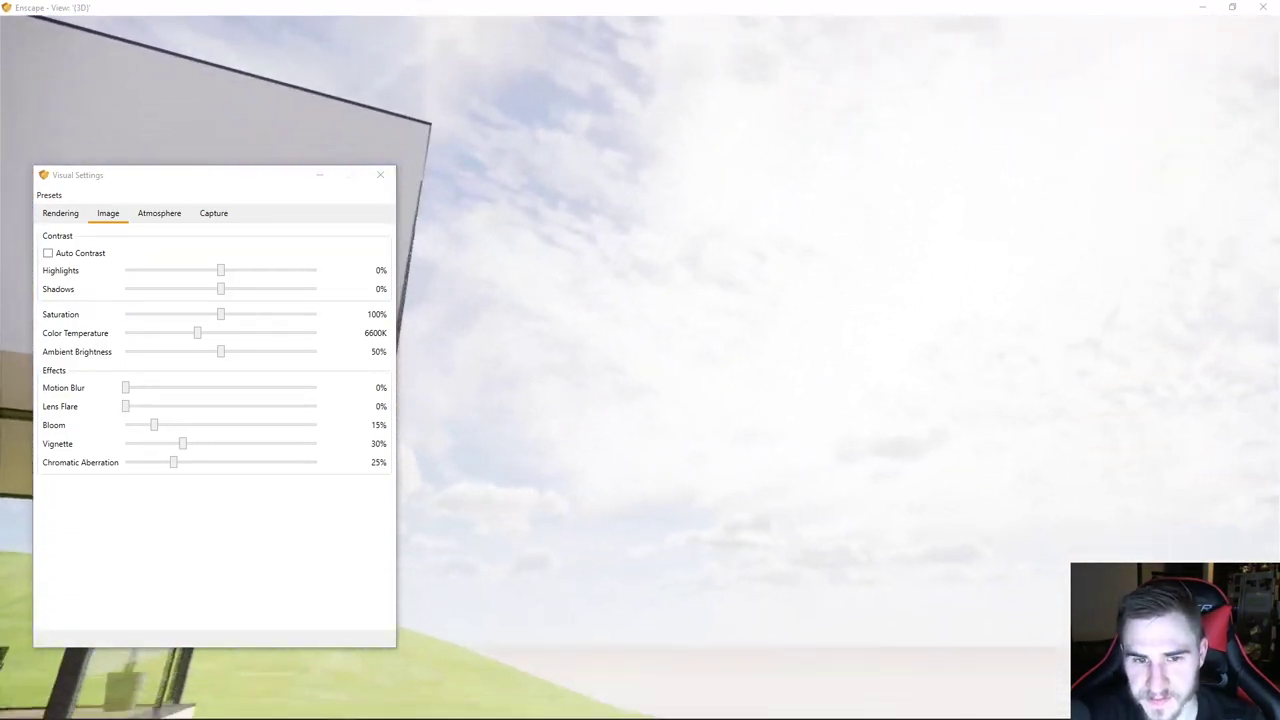
{"action": "left_click_drag", "start_coordinate": [930, 270], "coordinate": [677, 426]}
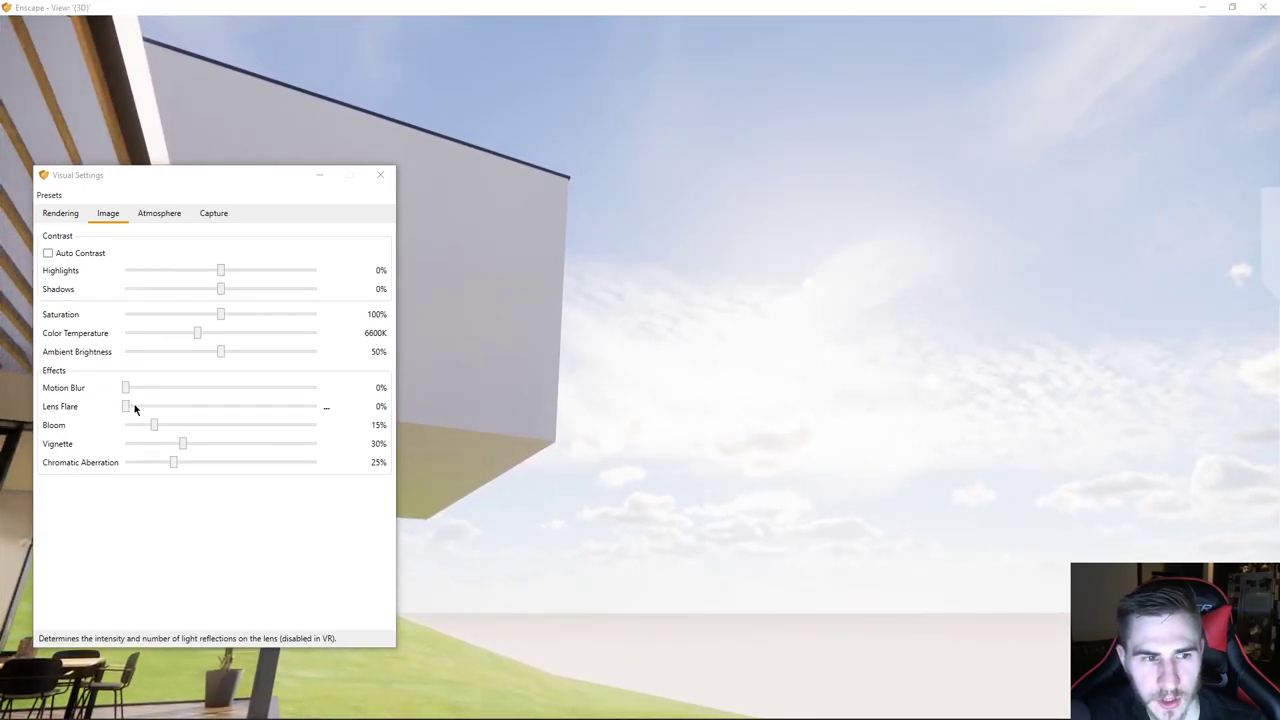
- Set Bloom to 13% and turn the camera to the sunlit wooden slats above the terrace
{"action": "left_click", "coordinate": [154, 428]}
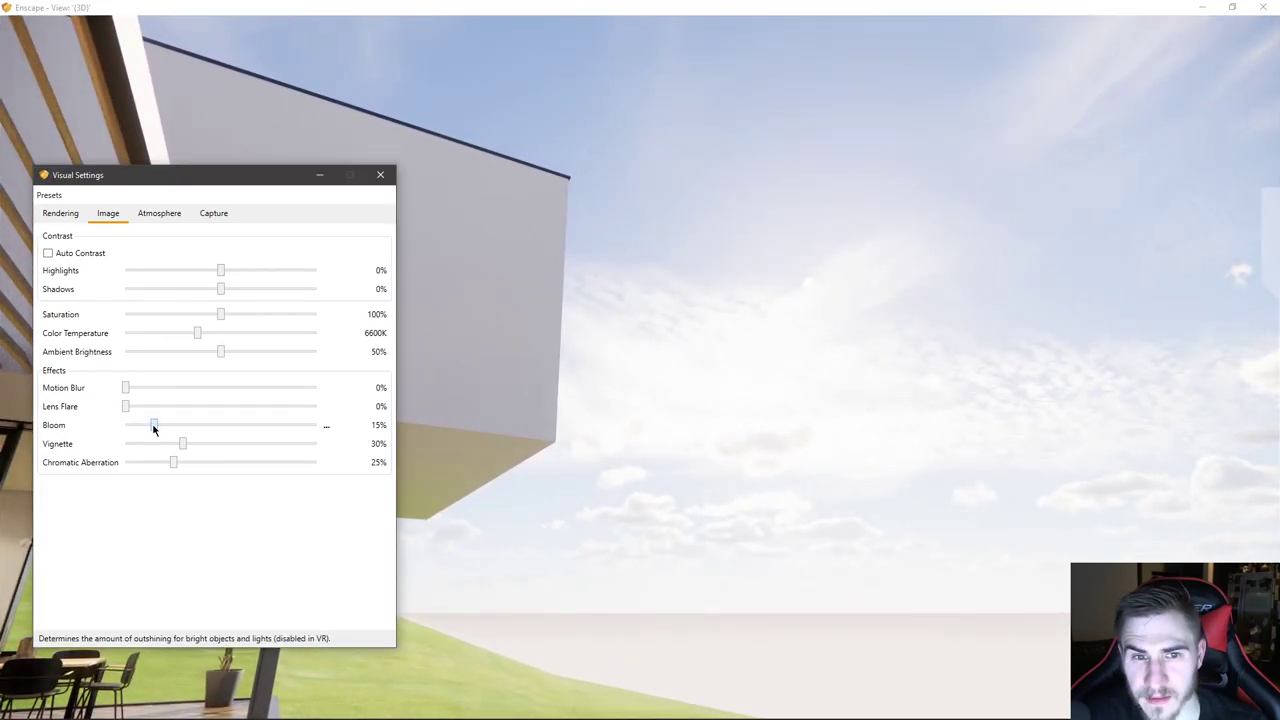
{"action": "mouse_move", "coordinate": [166, 428]}
{"action": "left_mouse_down"}
{"action": "mouse_move", "coordinate": [197, 420]}
{"action": "mouse_move", "coordinate": [151, 423]}
{"action": "left_mouse_up"}
{"action": "left_click_drag", "start_coordinate": [508, 388], "coordinate": [330, 386]}
{"action": "left_click_drag", "start_coordinate": [878, 240], "coordinate": [639, 240]}
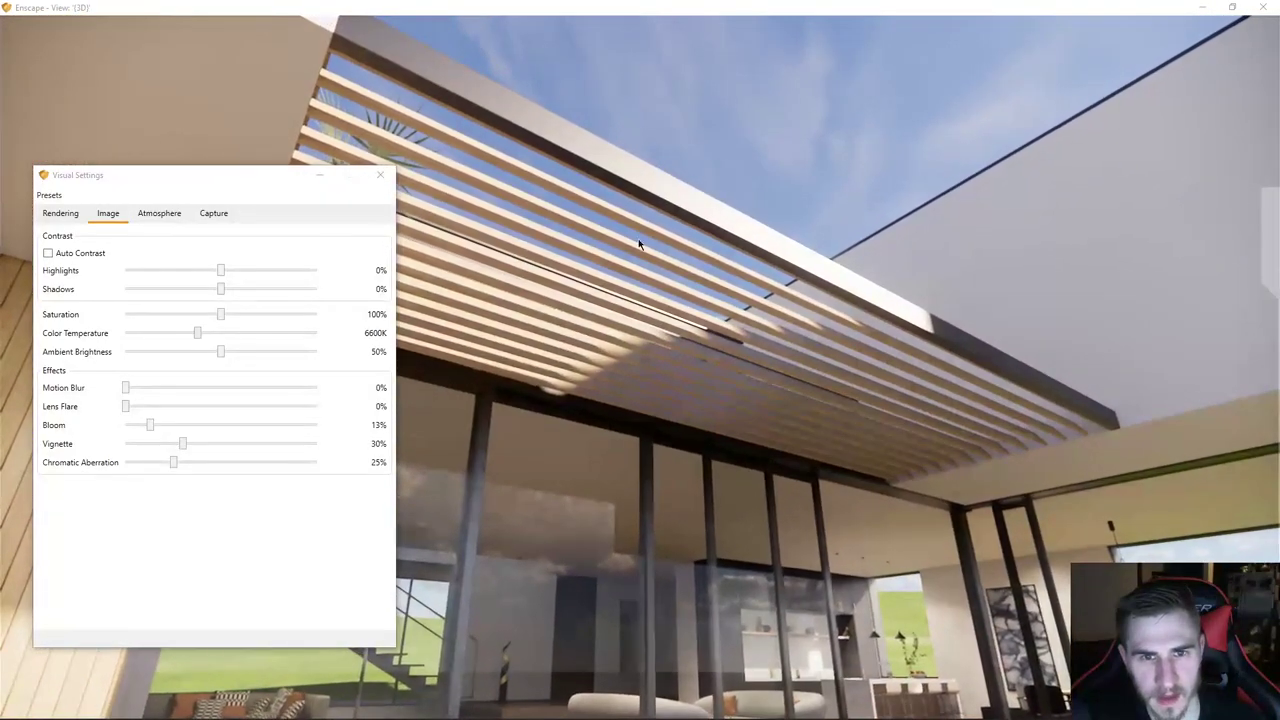
- Raise Bloom to 100% and examine the glow on the slats, the white overhang and the sky
{"action": "left_click", "coordinate": [152, 426]}
{"action": "left_click_drag", "start_coordinate": [152, 426], "coordinate": [296, 401]}
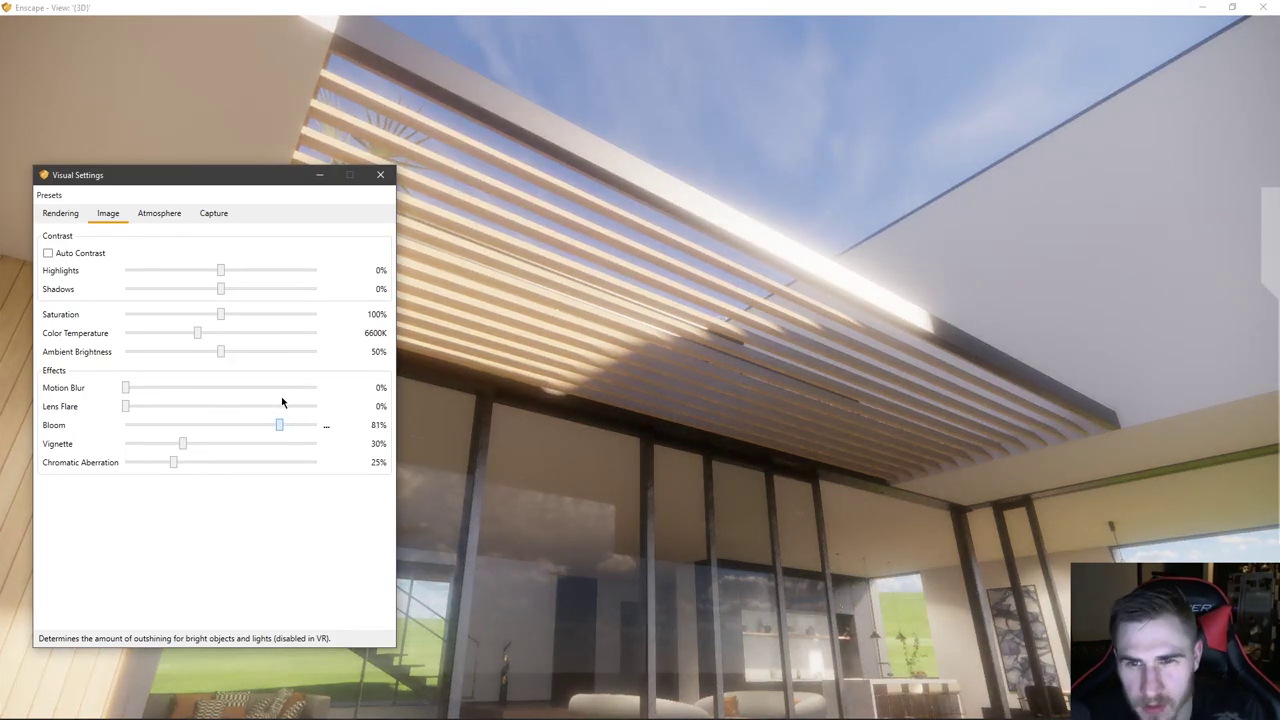
{"action": "left_click_drag", "start_coordinate": [282, 402], "coordinate": [329, 389]}
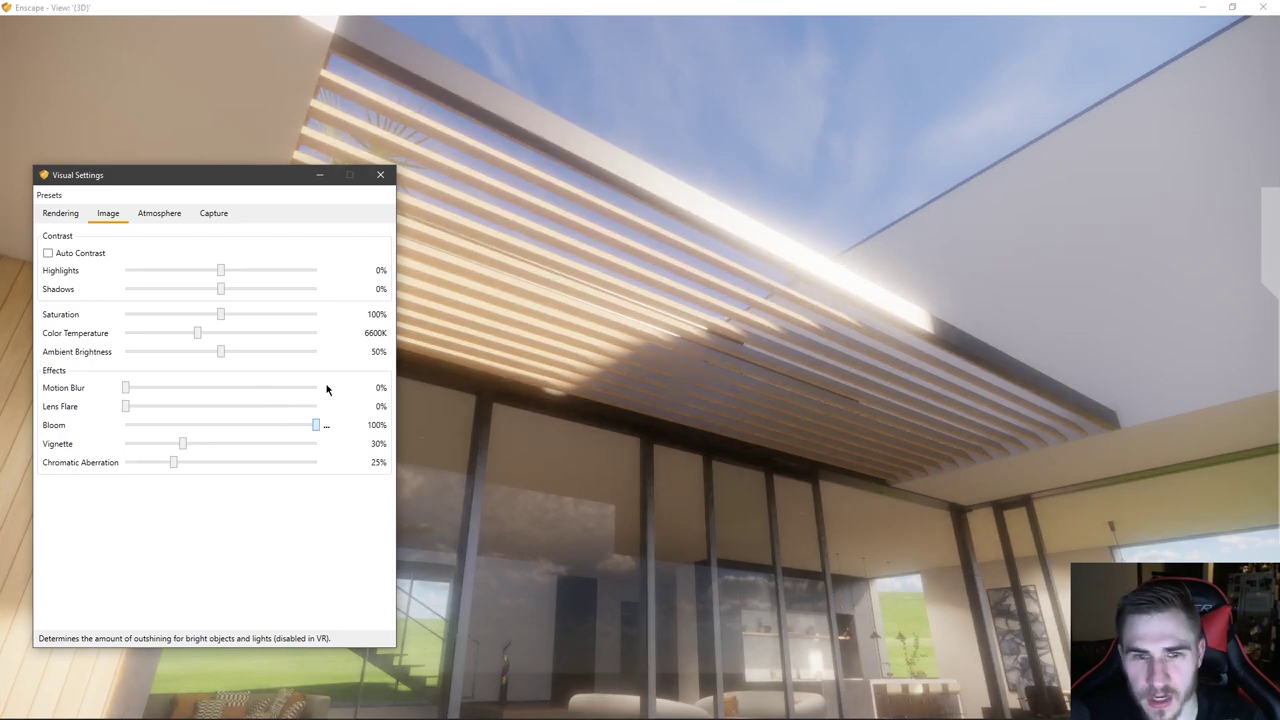
{"action": "left_click_drag", "start_coordinate": [762, 419], "coordinate": [1165, 475]}
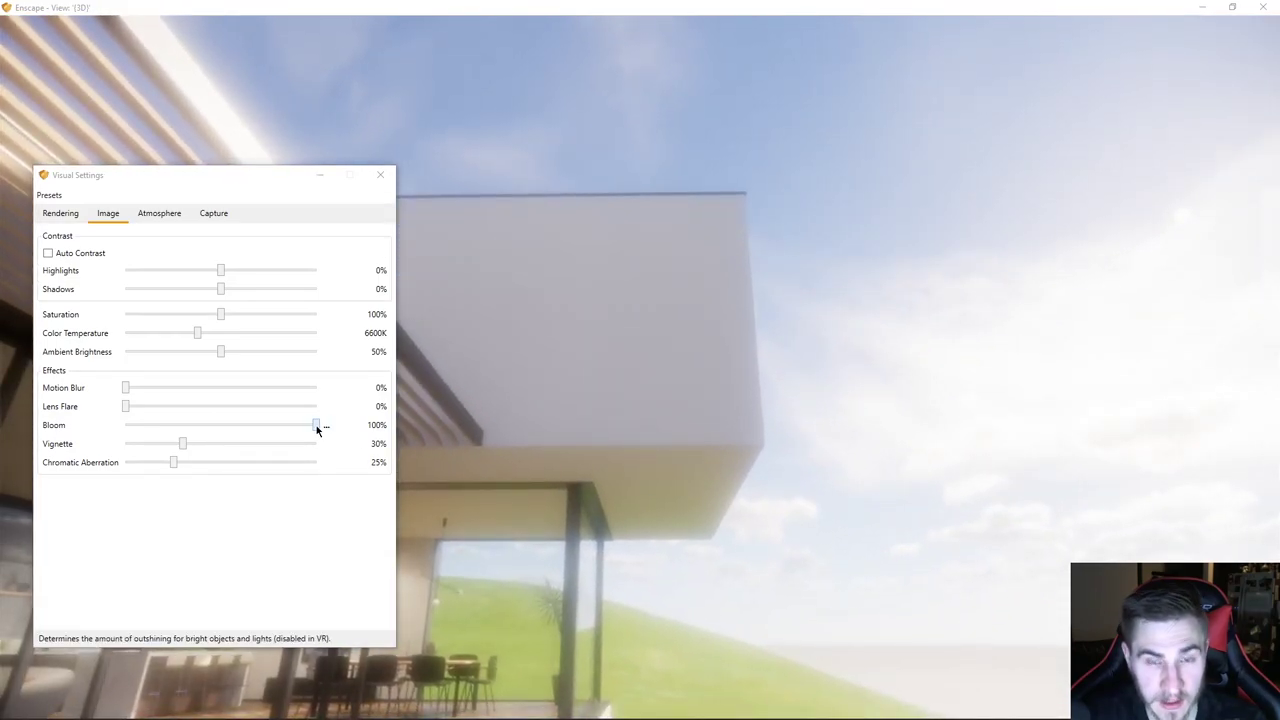
- Lower Bloom to 15% and on to 0%, and examine the sunlit slats without the glow
{"action": "left_click_drag", "start_coordinate": [316, 425], "coordinate": [190, 425]}
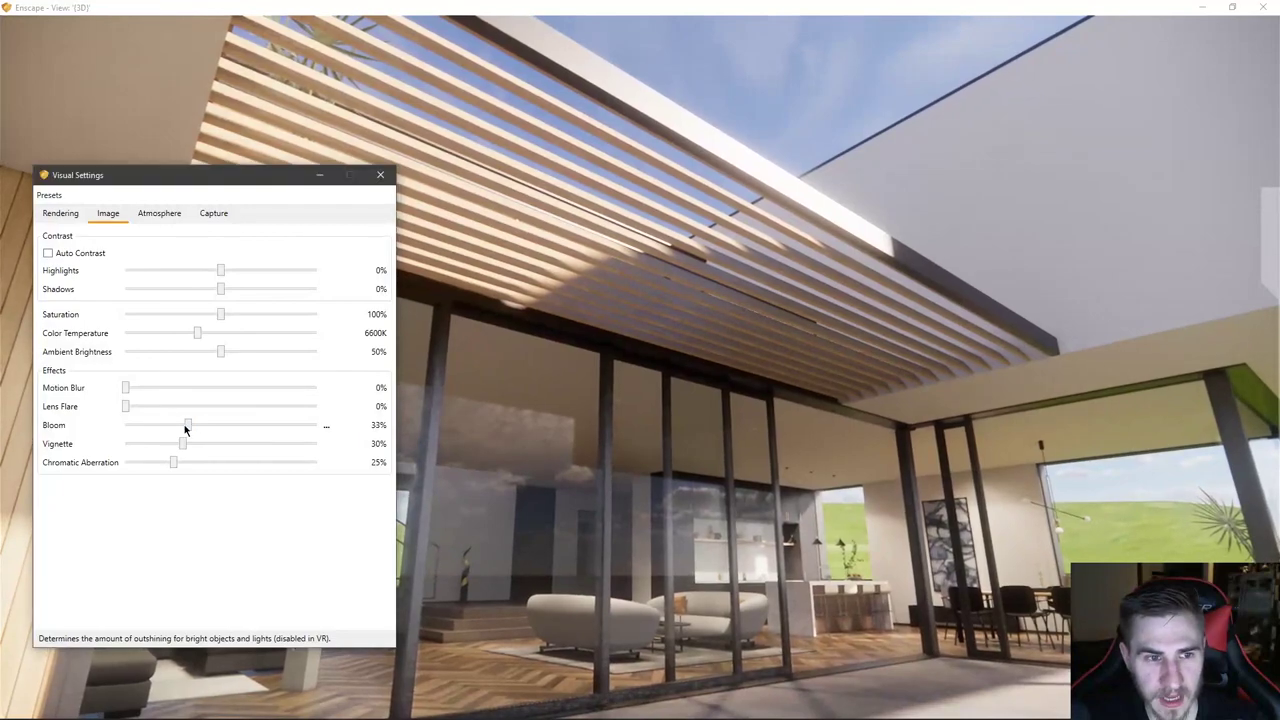
{"action": "left_click_drag", "start_coordinate": [187, 427], "coordinate": [154, 428]}
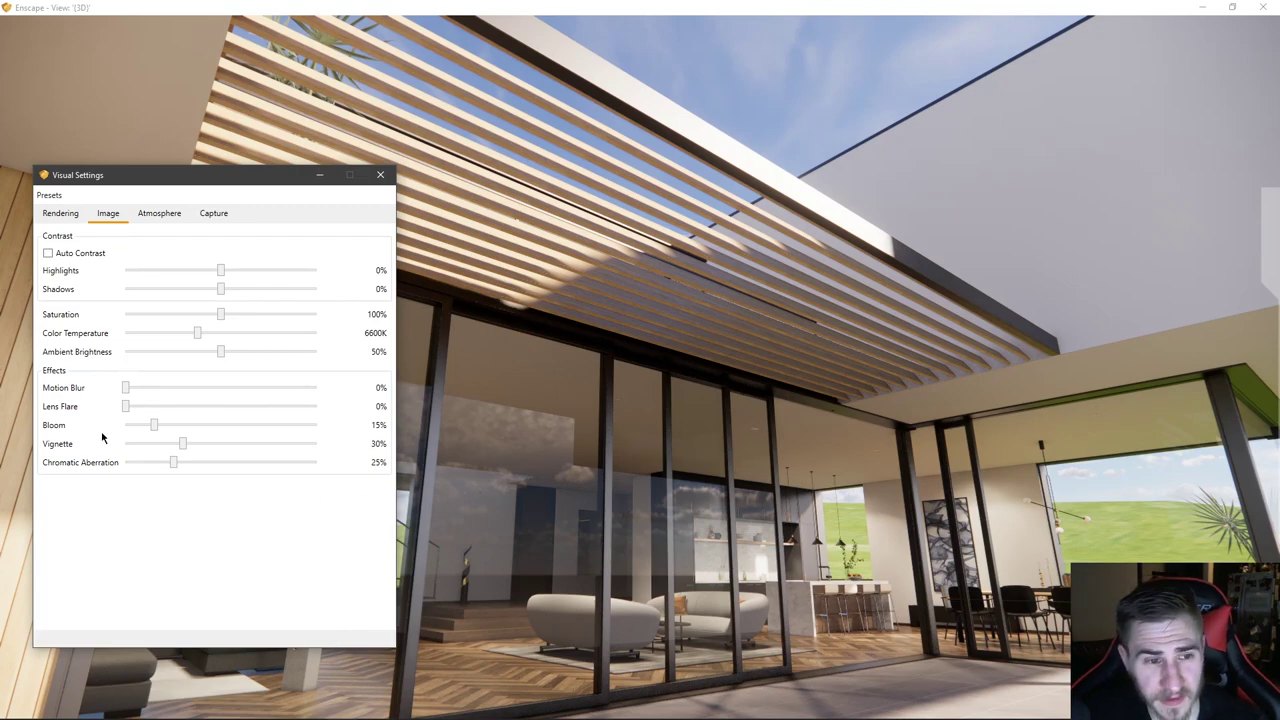
{"action": "left_click_drag", "start_coordinate": [154, 425], "coordinate": [49, 443]}
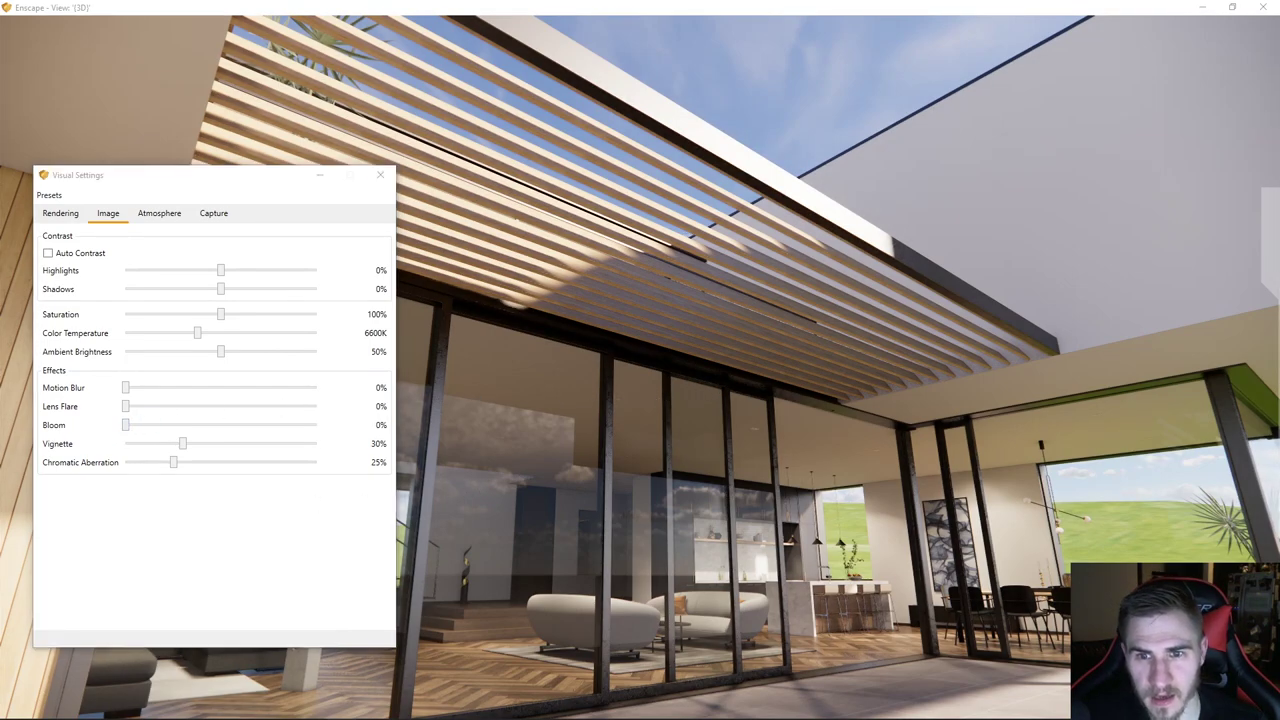
{"action": "left_click_drag", "start_coordinate": [700, 360], "coordinate": [590, 355]}
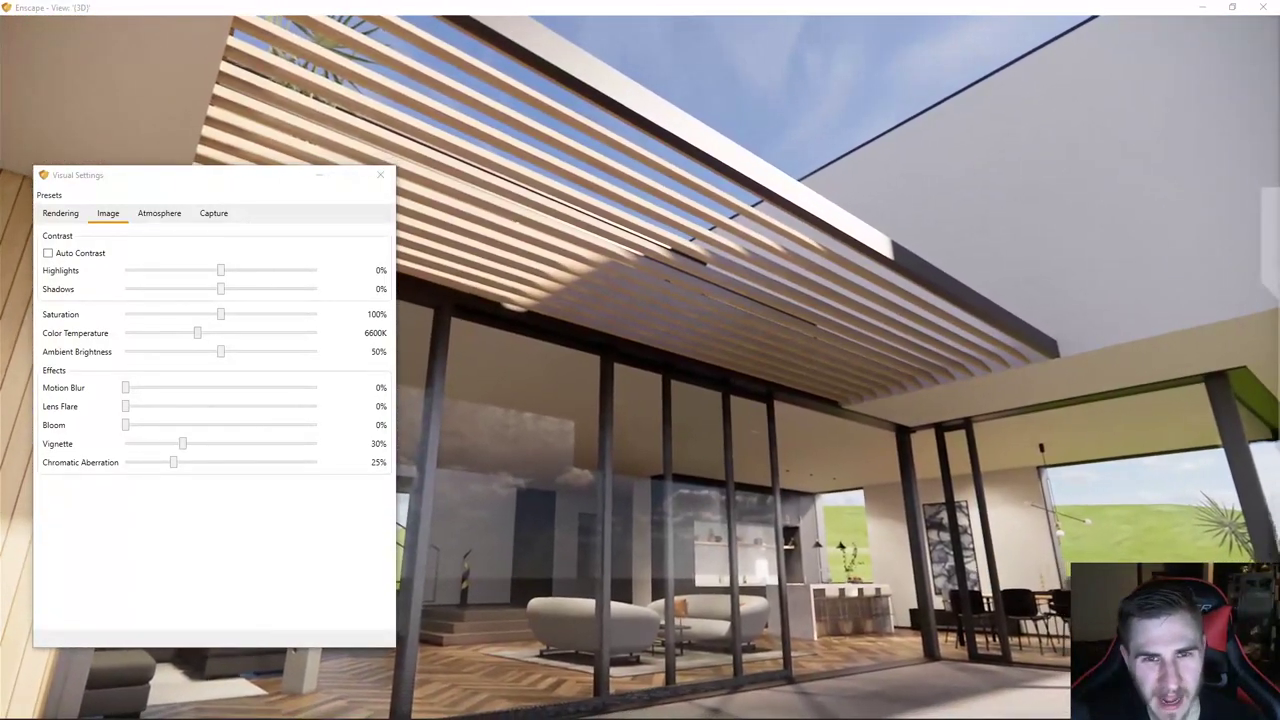
{"action": "left_click_drag", "start_coordinate": [760, 227], "coordinate": [773, 227]}
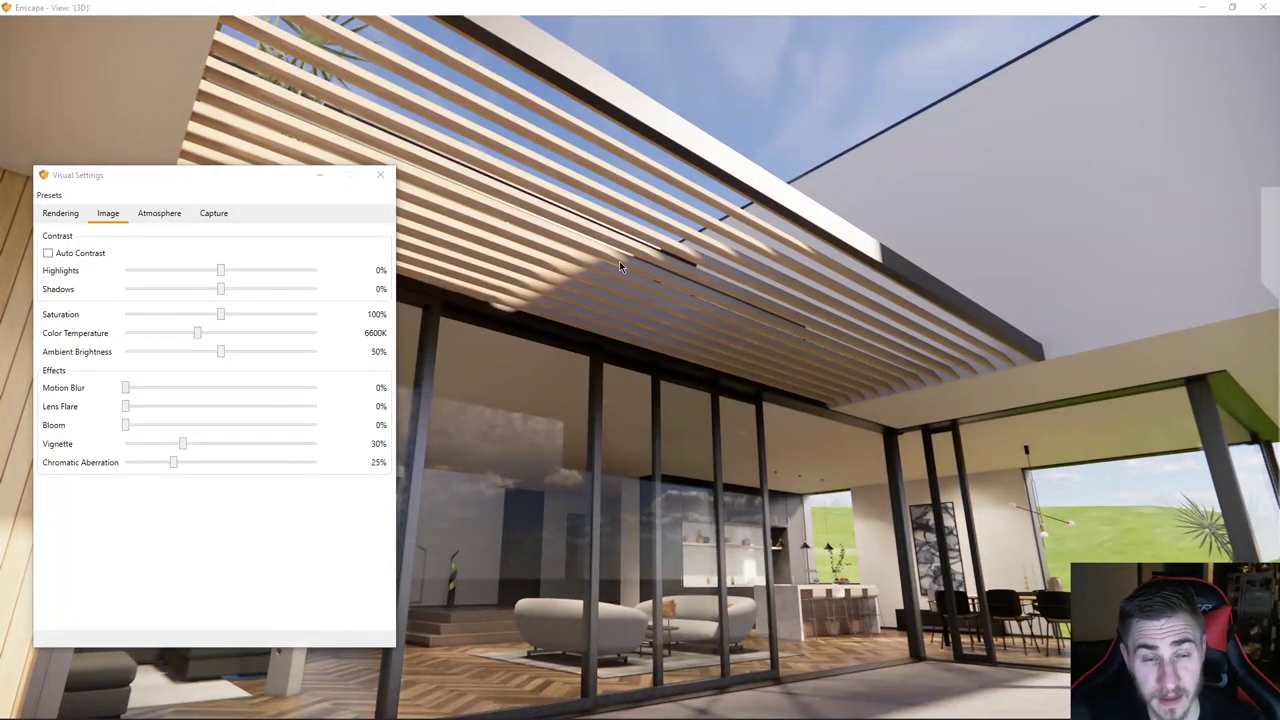
- Set Bloom to 20% for the exterior view of the wooden slats
{"action": "left_click", "coordinate": [126, 428]}
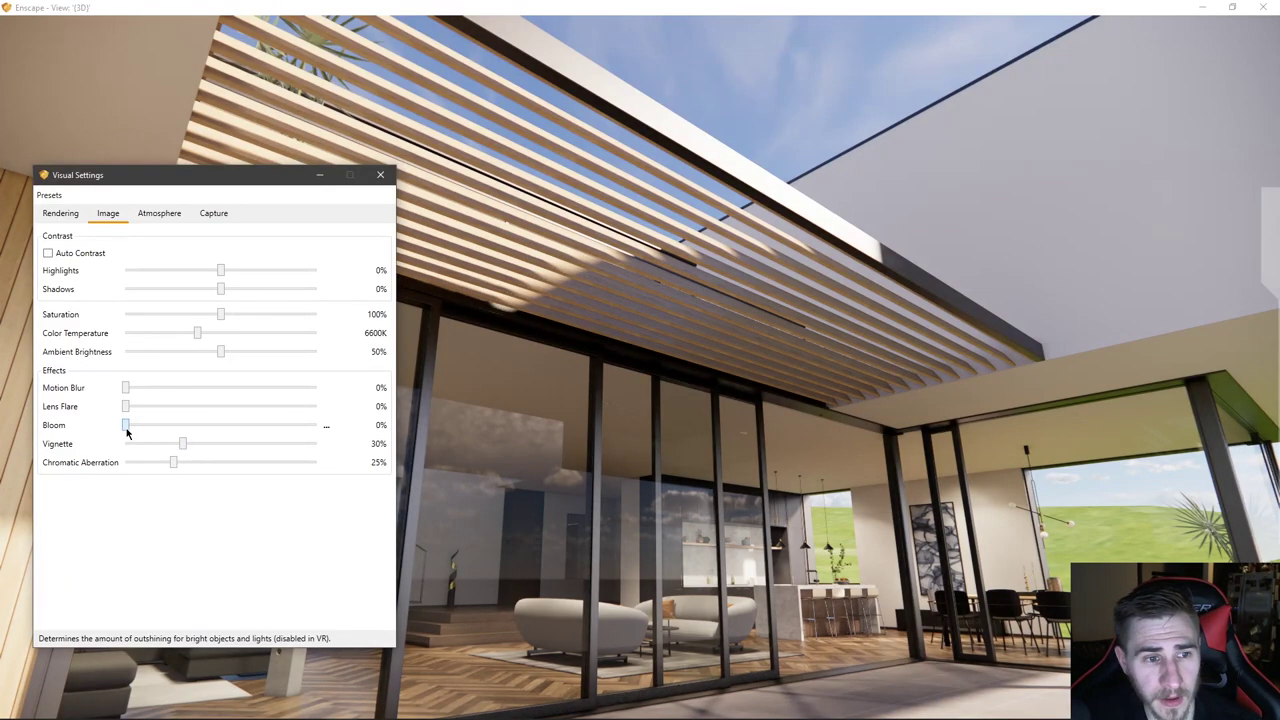
{"action": "left_click_drag", "start_coordinate": [127, 432], "coordinate": [165, 427]}
{"action": "scroll", "coordinate": [155, 424], "scroll_direction": "up", "scroll_amount": 2}
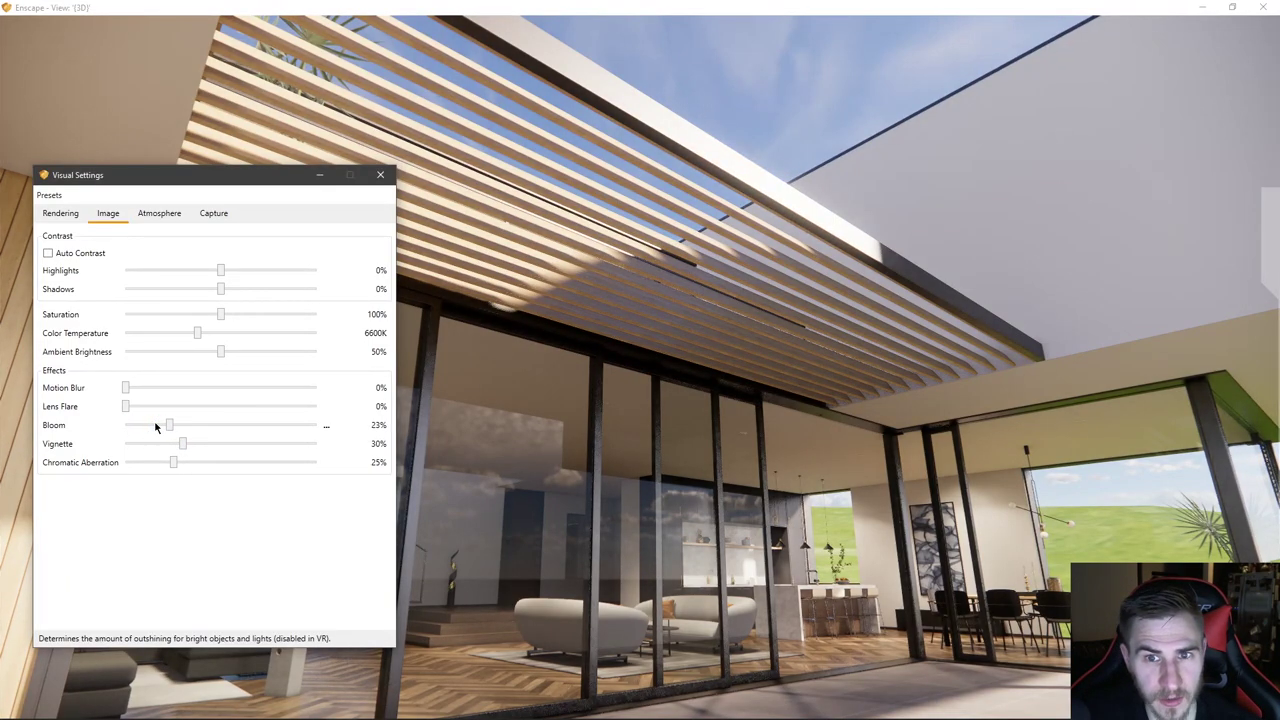
{"action": "left_click_drag", "start_coordinate": [169, 427], "coordinate": [163, 426]}
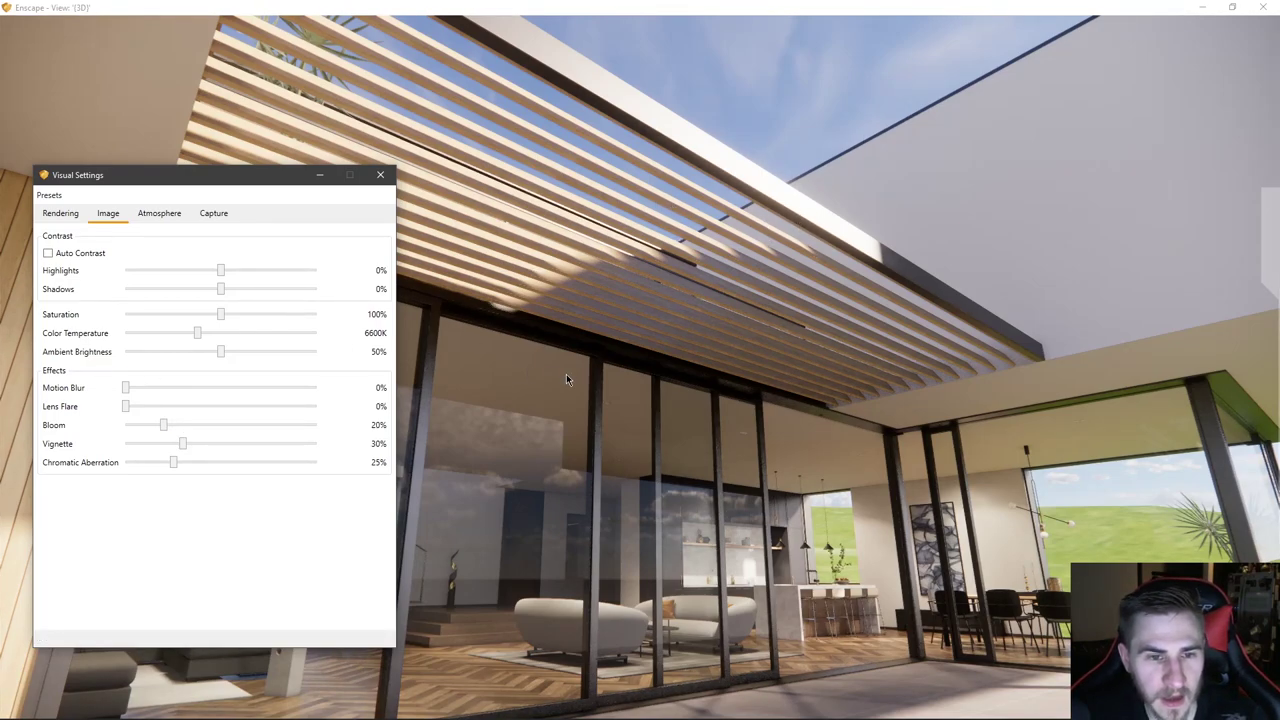
- Look across the terrace and pool with the adjusted bloom and return to the saved Interior view
{"action": "left_click_drag", "start_coordinate": [566, 374], "coordinate": [980, 405]}
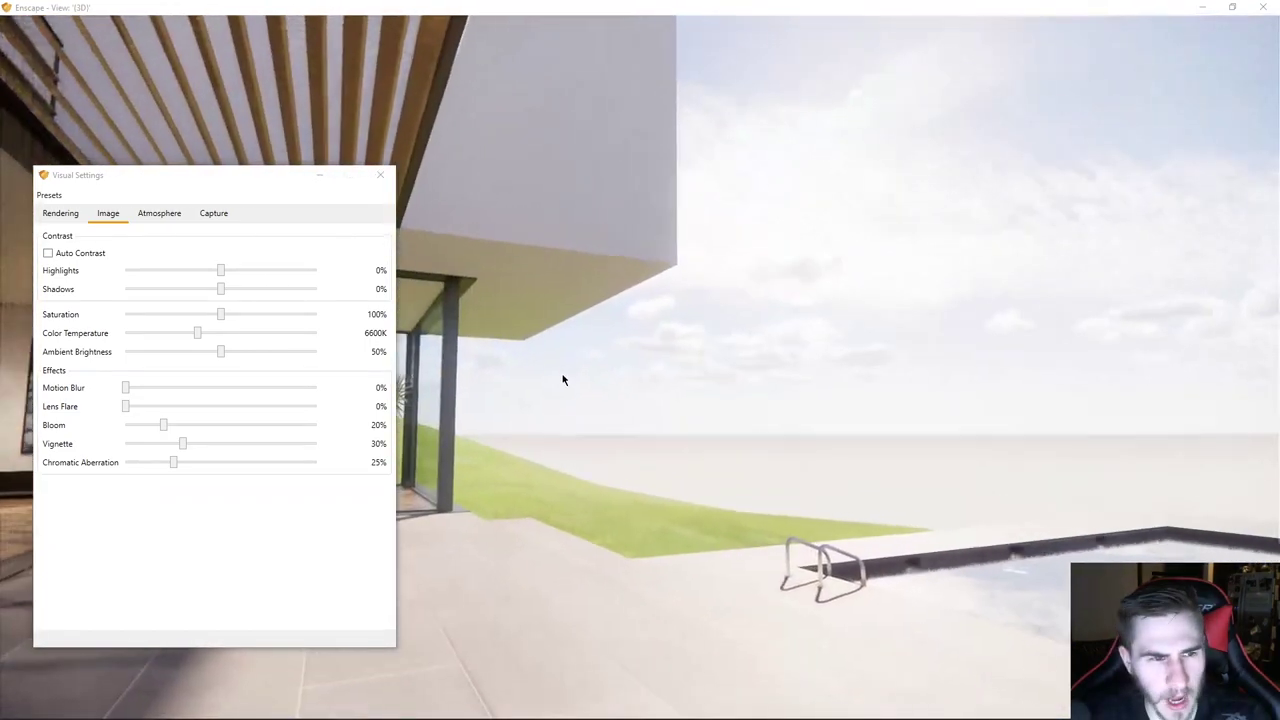
{"action": "right_click_drag", "start_coordinate": [563, 379], "coordinate": [563, 405]}
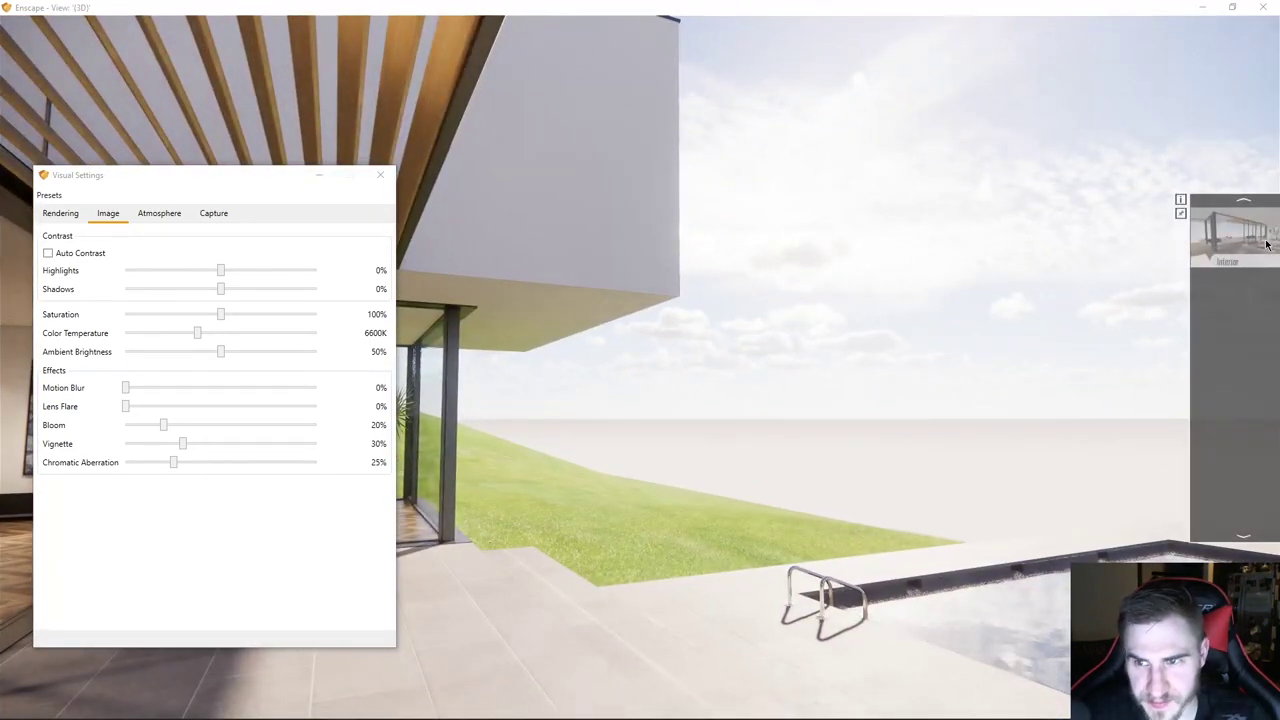
{"action": "left_click", "coordinate": [1262, 243]}
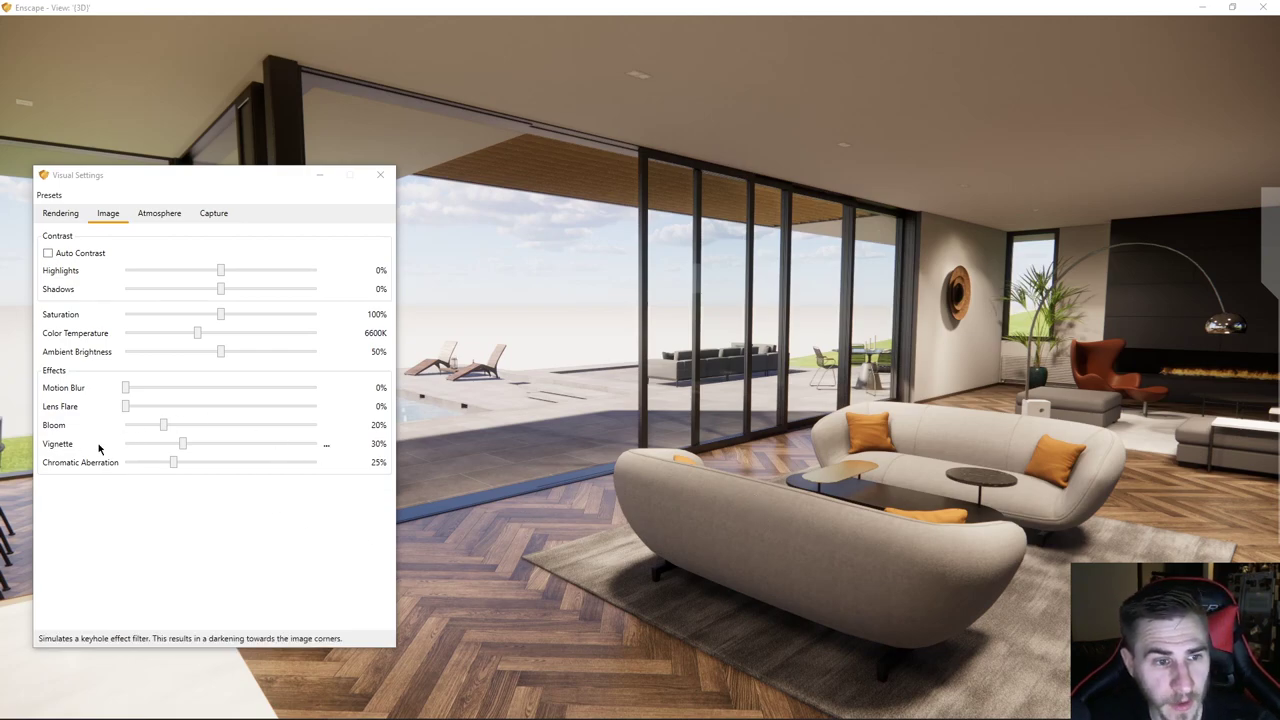
- Raise Vignette to 100% to compare the darkened image corners, and set it to 0%
{"action": "left_click_drag", "start_coordinate": [183, 444], "coordinate": [352, 426]}
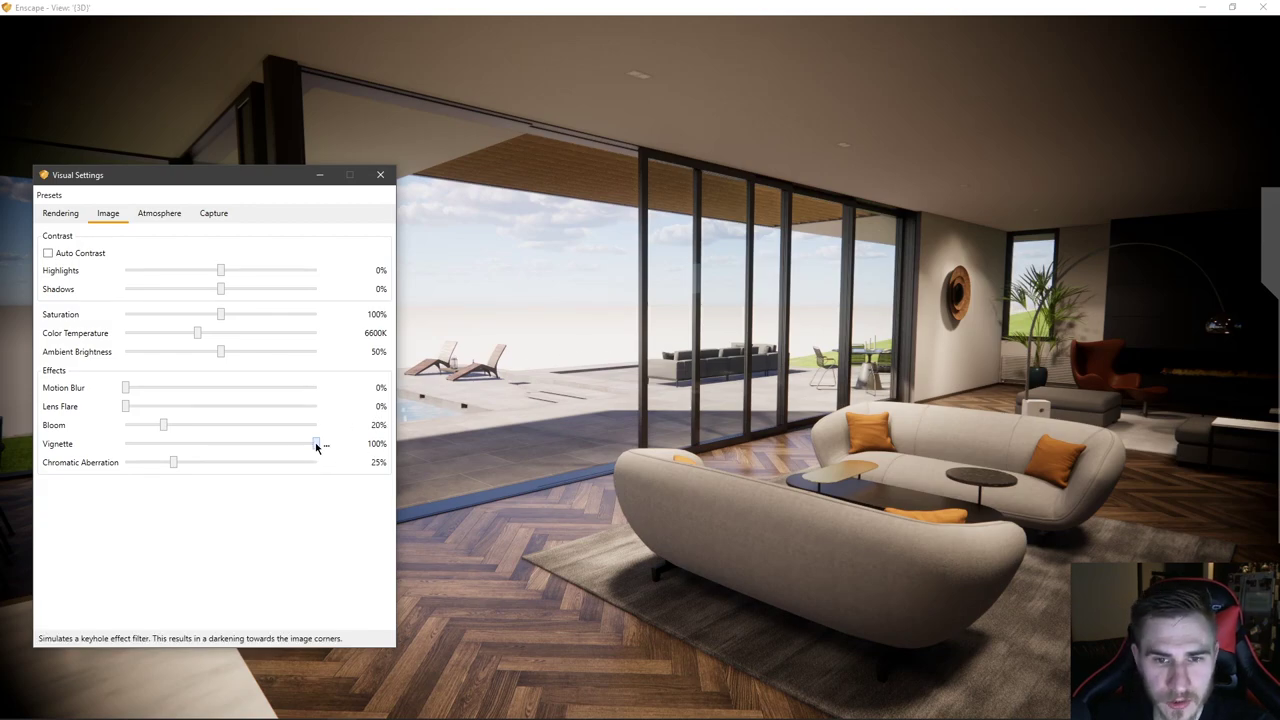
{"action": "left_click_drag", "start_coordinate": [316, 445], "coordinate": [134, 462]}
{"action": "left_click", "coordinate": [137, 445]}
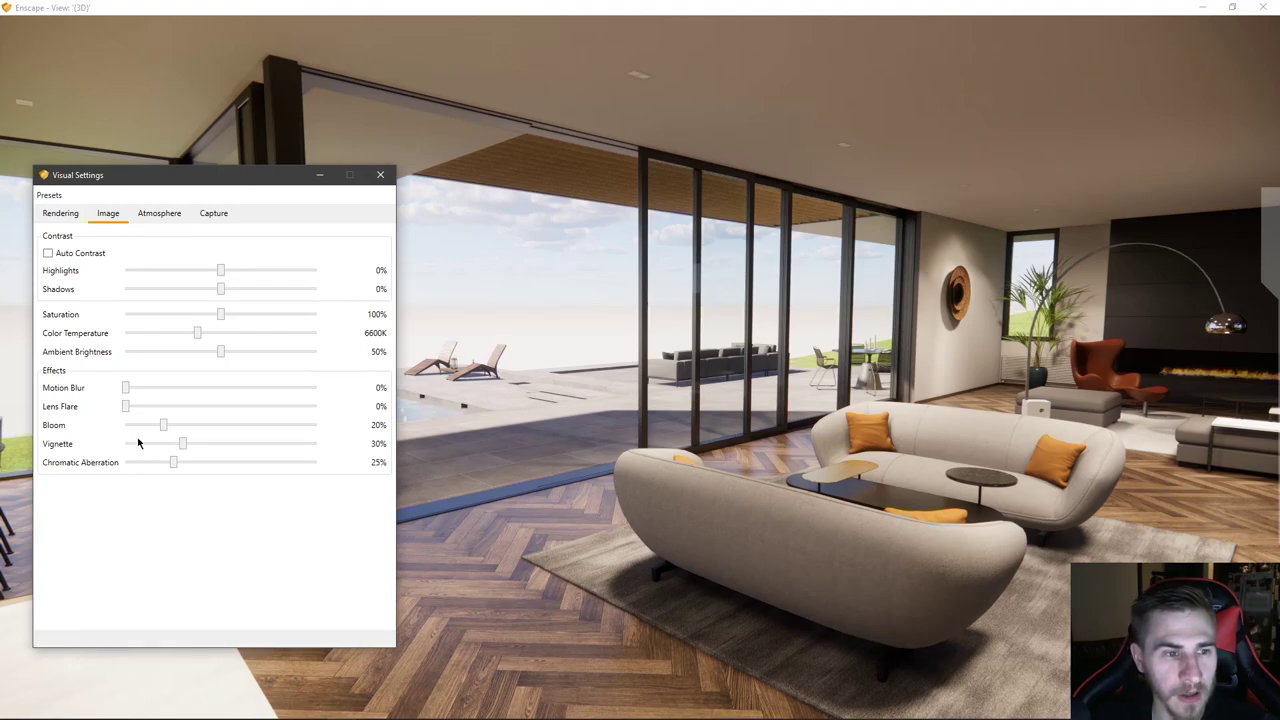
{"action": "left_click_drag", "start_coordinate": [183, 445], "coordinate": [80, 449]}
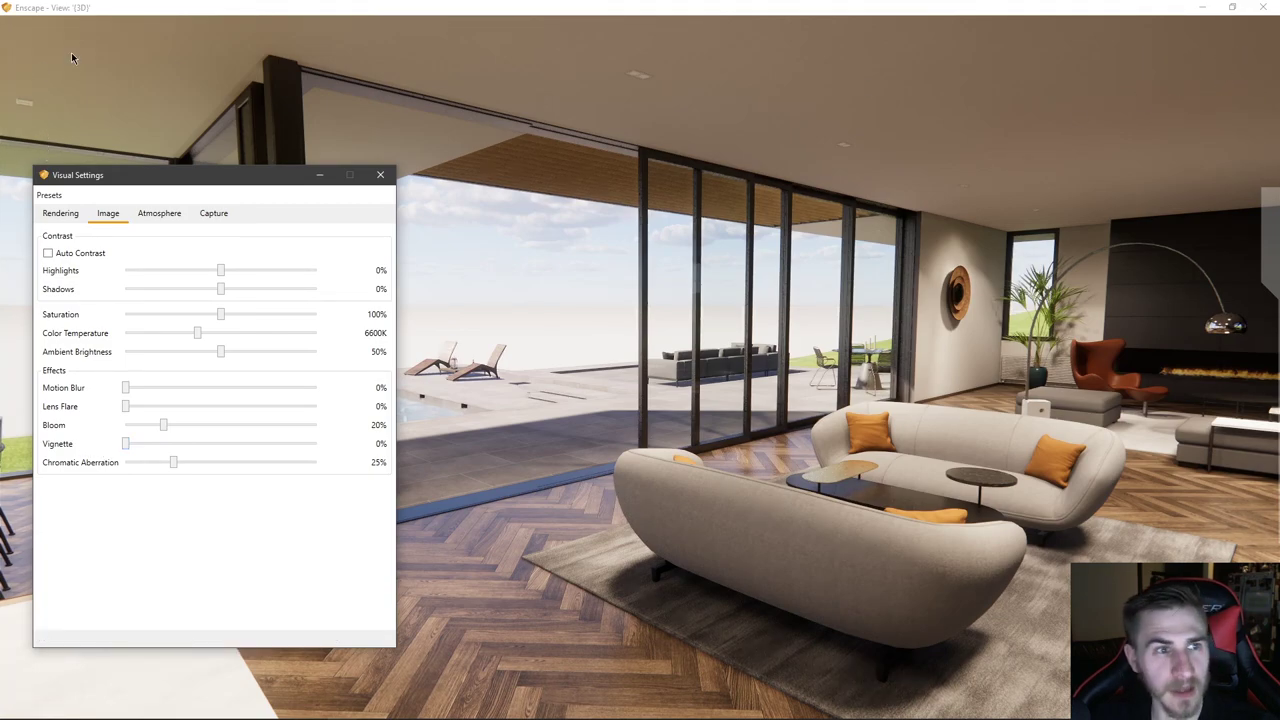
- Raise Vignette to 71% to darken the image corners, and set it to 30%
{"action": "left_click_drag", "start_coordinate": [125, 446], "coordinate": [264, 454]}
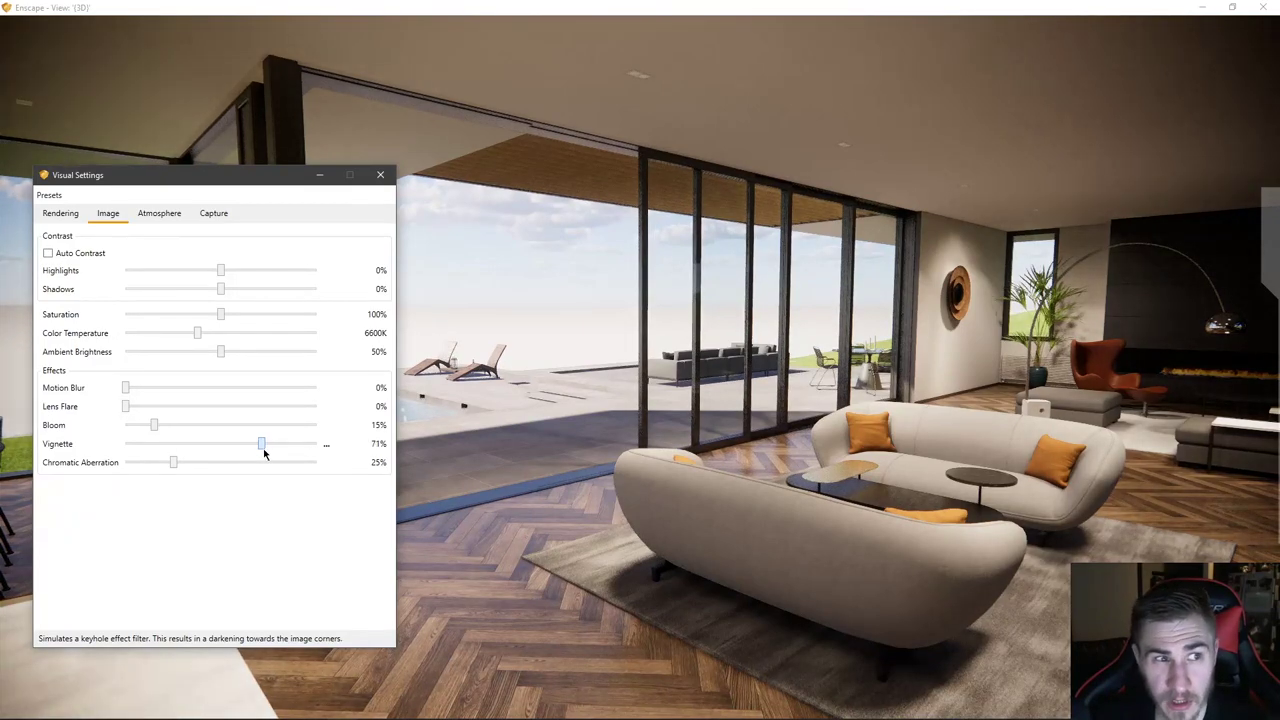
{"action": "double_click", "coordinate": [263, 449]}
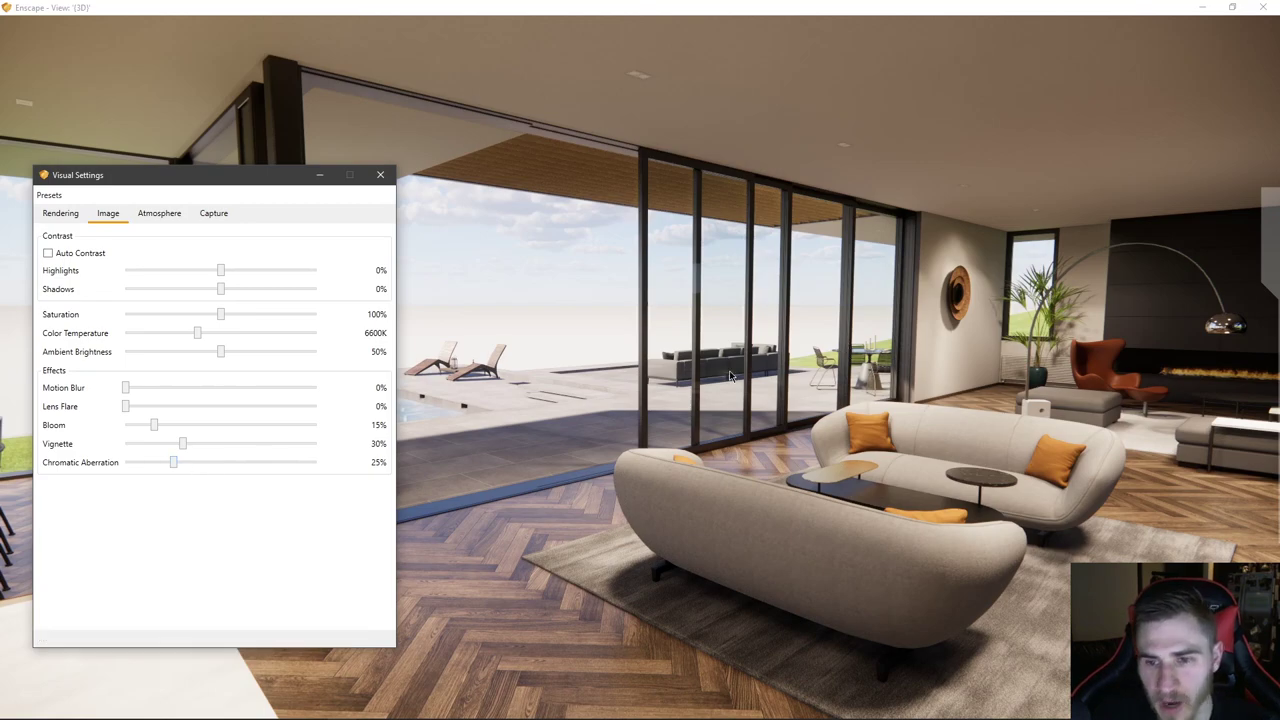
- Set Chromatic Aberration to 100% and walk to the window beside the staircase to examine the color shift at the edges
{"action": "left_click_drag", "start_coordinate": [174, 463], "coordinate": [40, 490]}
{"action": "key", "text": "w"}
{"action": "key", "text": "d"}
{"action": "key", "text": "w"}
{"action": "key", "text": "d"}
{"action": "key", "text": "w"}
{"action": "key", "text": "d"}
{"action": "mouse_move", "coordinate": [640, 450]}
{"action": "left_mouse_down"}
{"action": "mouse_move", "coordinate": [70, 455]}
{"action": "mouse_move", "coordinate": [170, 505]}
{"action": "mouse_move", "coordinate": [335, 505]}
{"action": "left_mouse_up"}
{"action": "key", "text": "w"}
{"action": "key", "text": "w"}
{"action": "key", "text": "s"}
{"action": "left_click_drag", "start_coordinate": [612, 470], "coordinate": [622, 470]}
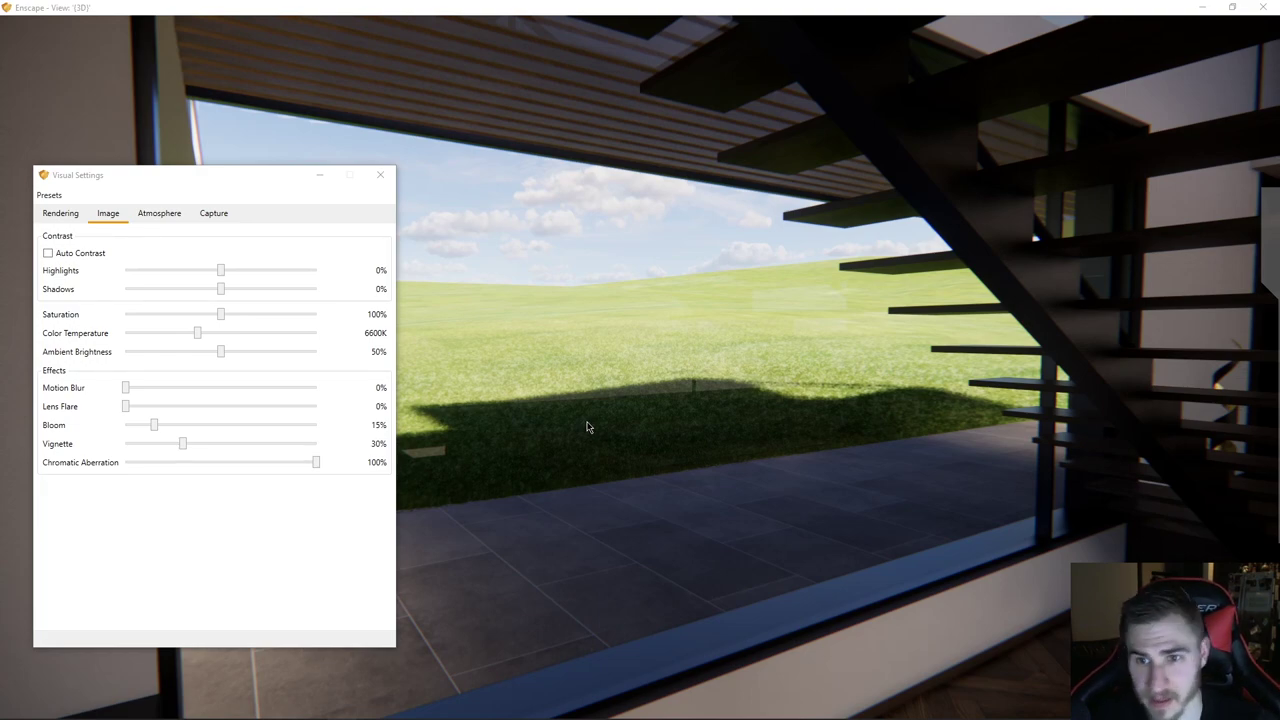
- Restore Chromatic Aberration to 25%, and compare a stronger setting at the glazing facing the pool before returning to 25%
{"action": "left_click_drag", "start_coordinate": [315, 463], "coordinate": [140, 475]}
{"action": "double_click", "coordinate": [140, 465]}
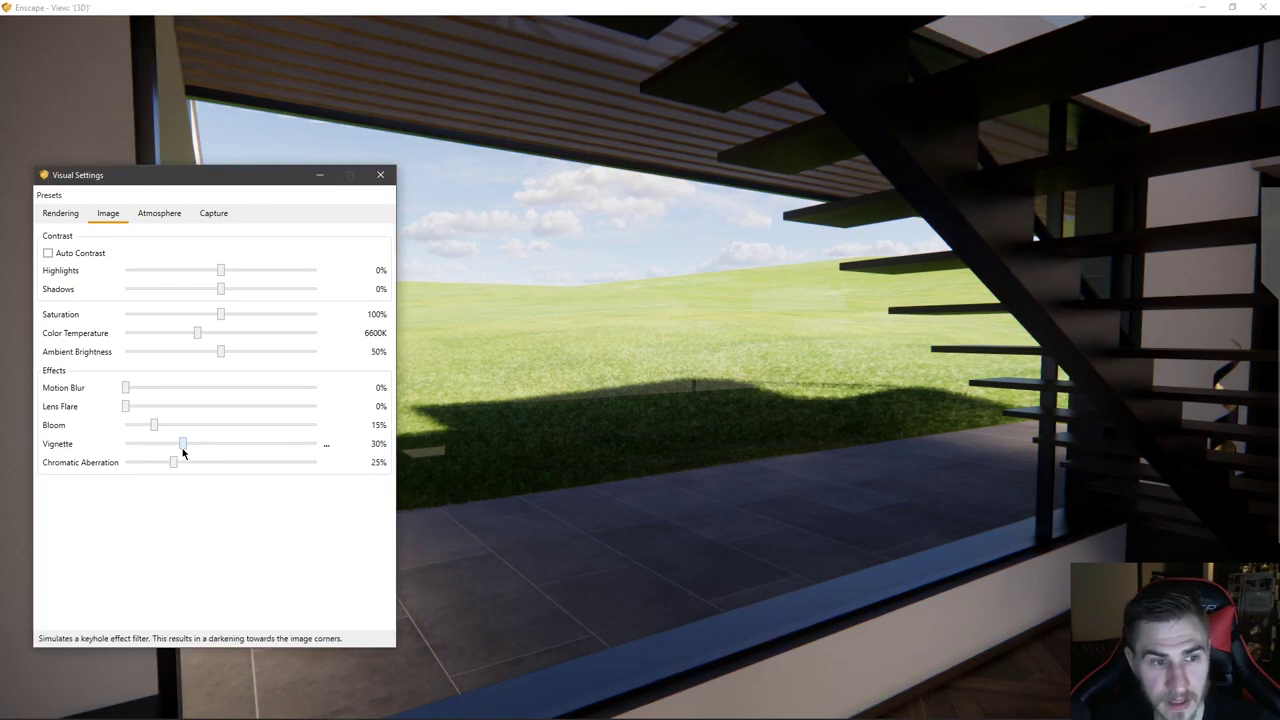
{"action": "key", "text": "s"}
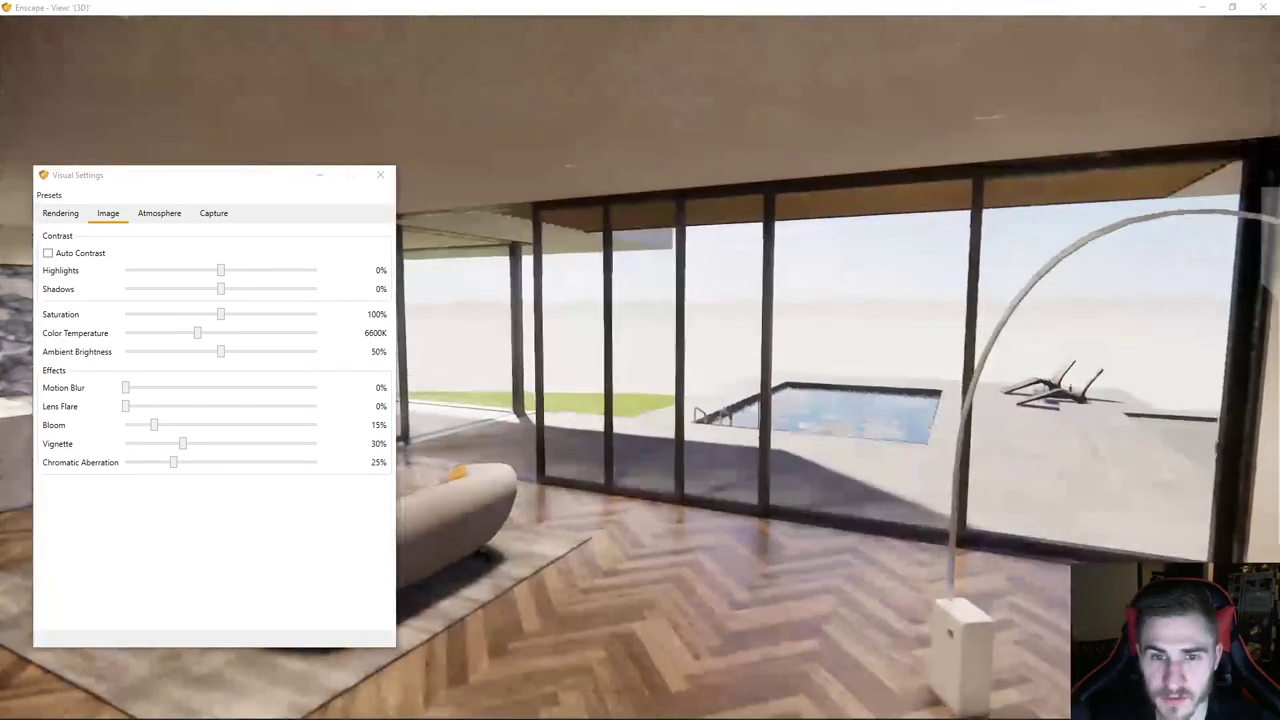
{"action": "key", "text": "w"}
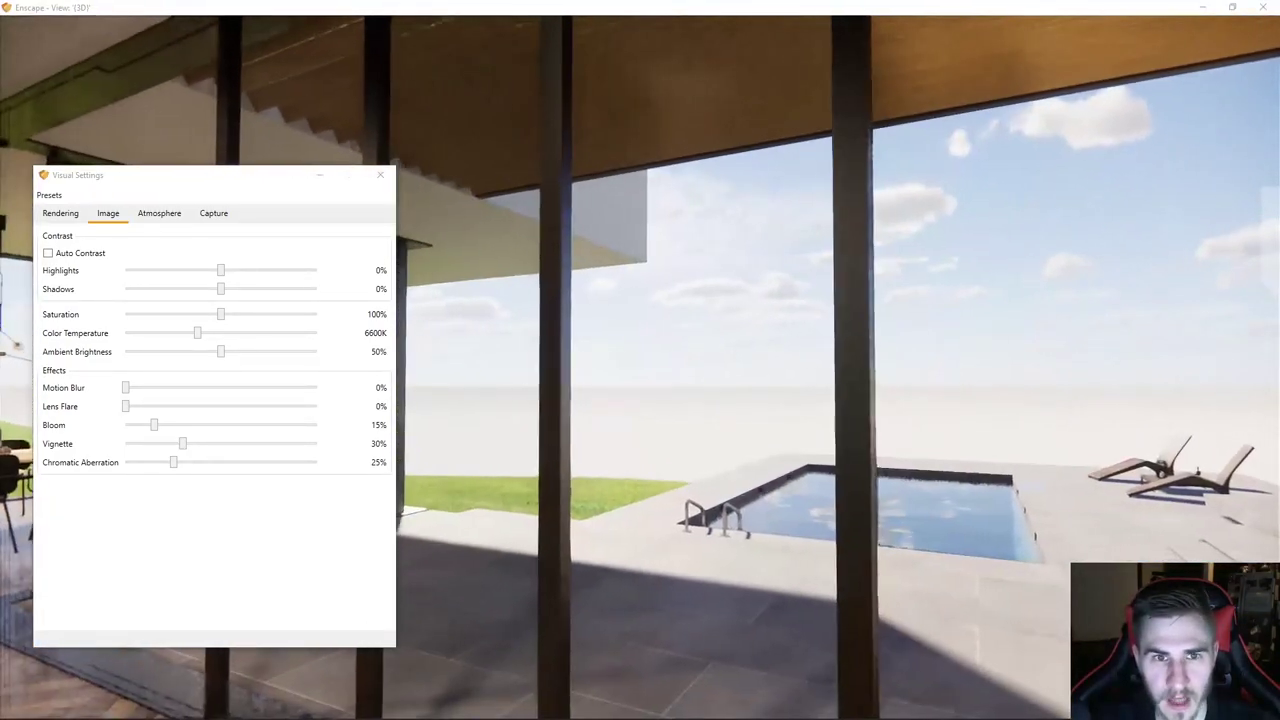
{"action": "left_click_drag", "start_coordinate": [174, 462], "coordinate": [277, 452]}
{"action": "double_click", "coordinate": [277, 460]}
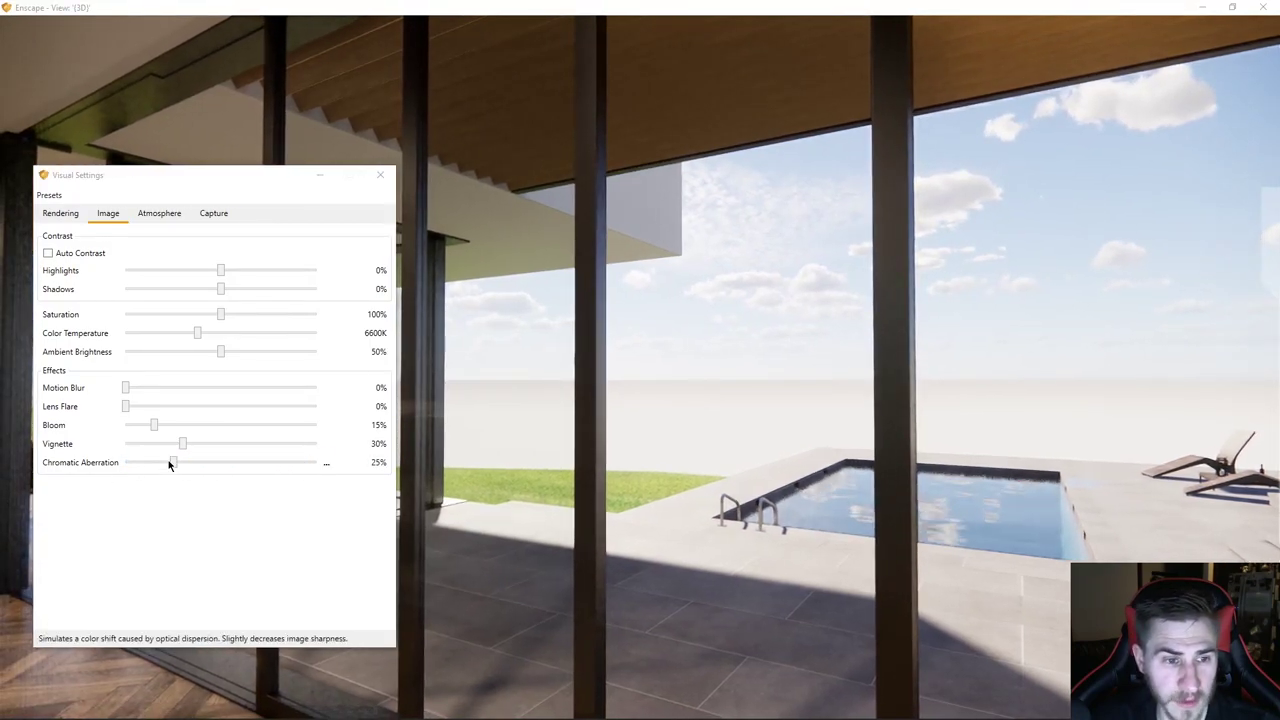
{"action": "left_click", "coordinate": [170, 462]}
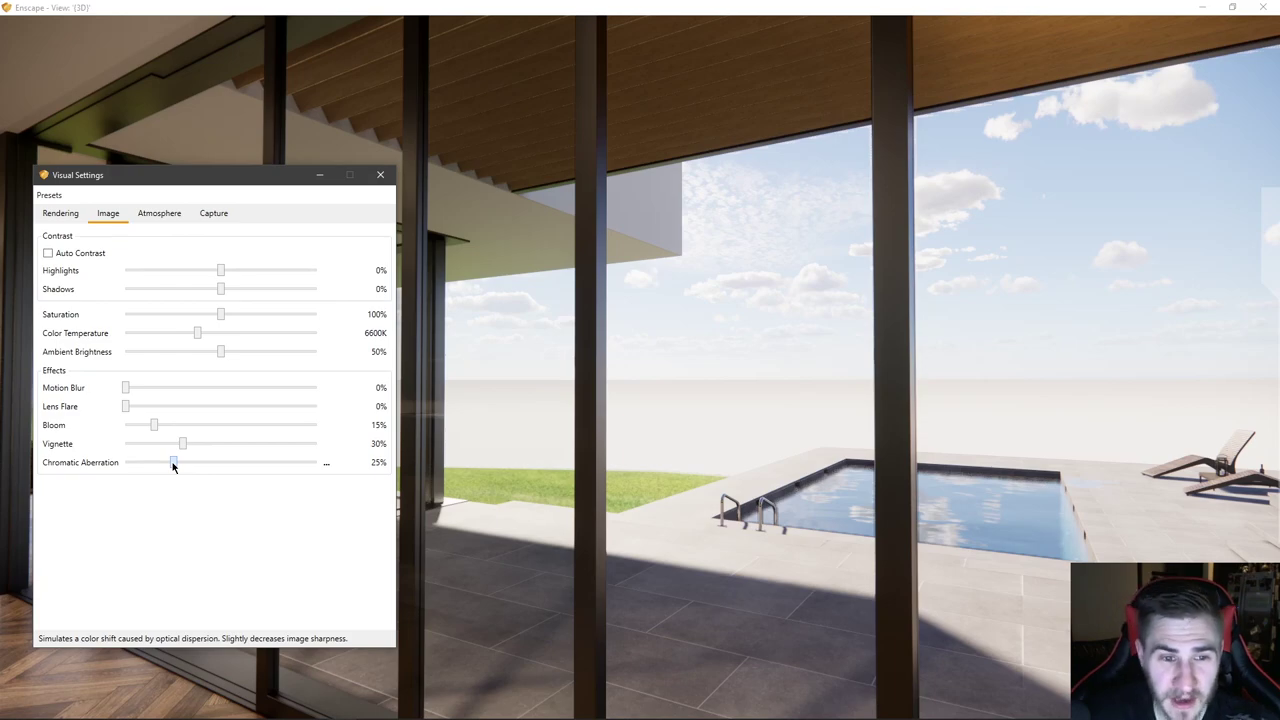
- Return to the saved Interior view and bring up the Atmosphere settings beside the view of the pool
{"action": "mouse_move", "coordinate": [1268, 218]}
{"action": "left_click", "coordinate": [1248, 244]}
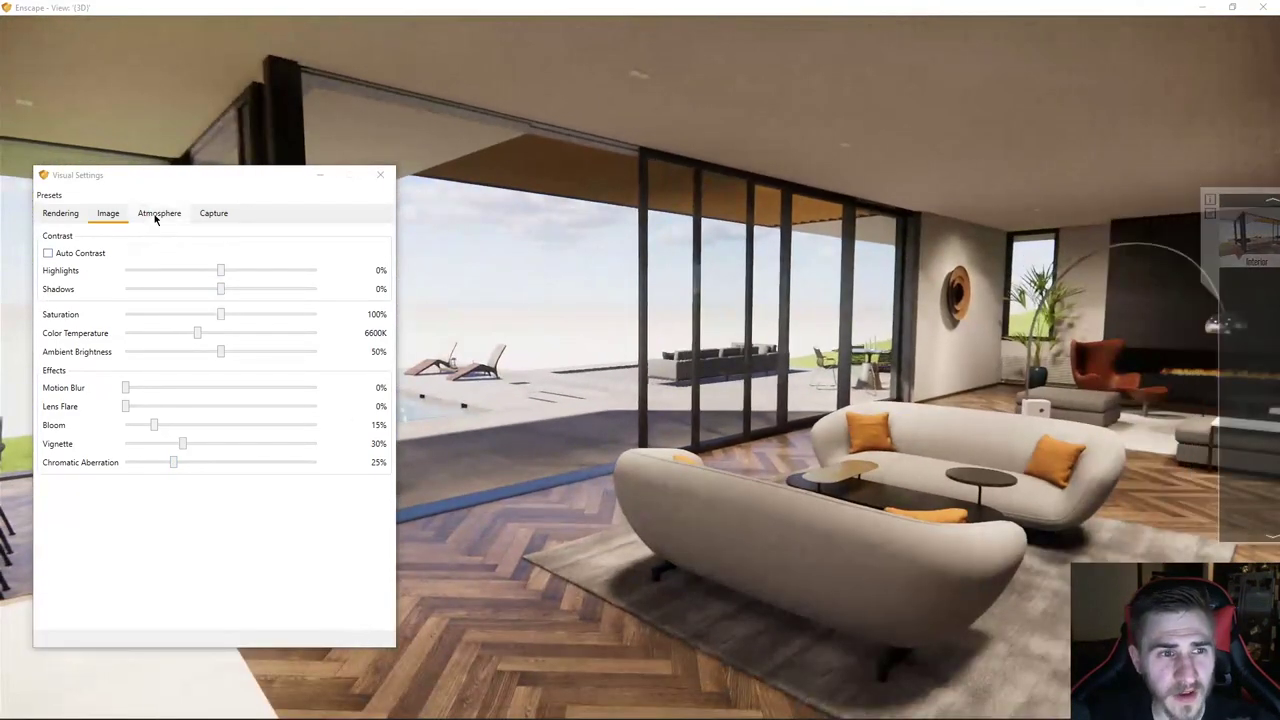
{"action": "left_click", "coordinate": [157, 213]}
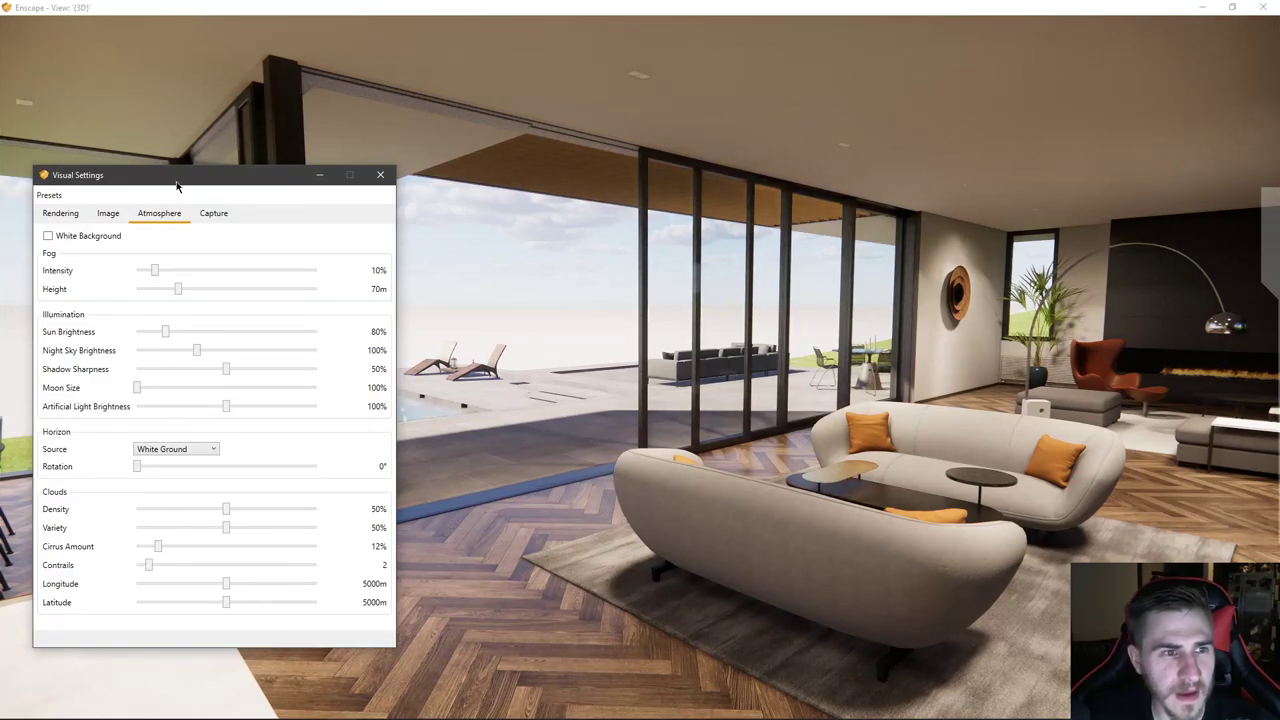
{"action": "left_click_drag", "start_coordinate": [211, 190], "coordinate": [656, 221]}
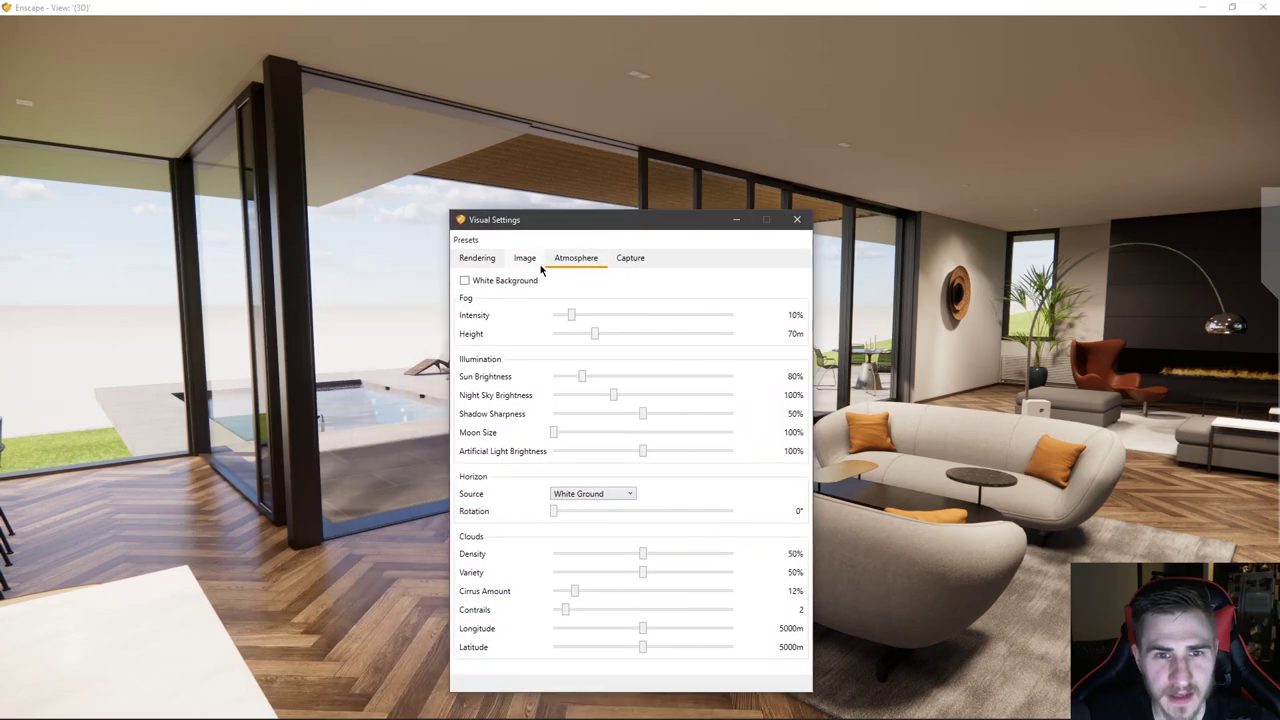
- Turn on White Background and look across the terrace and meadow with the sky replaced by white
{"action": "left_click", "coordinate": [503, 284]}
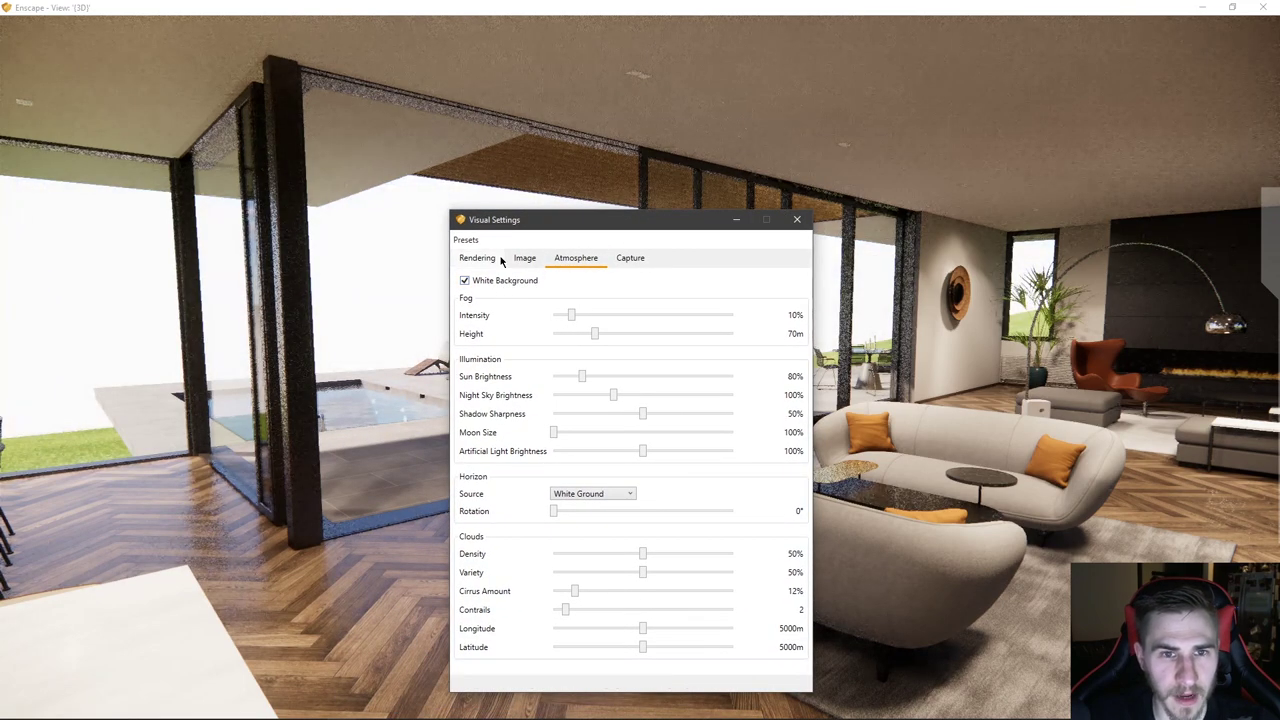
{"action": "left_click_drag", "start_coordinate": [550, 228], "coordinate": [788, 229]}
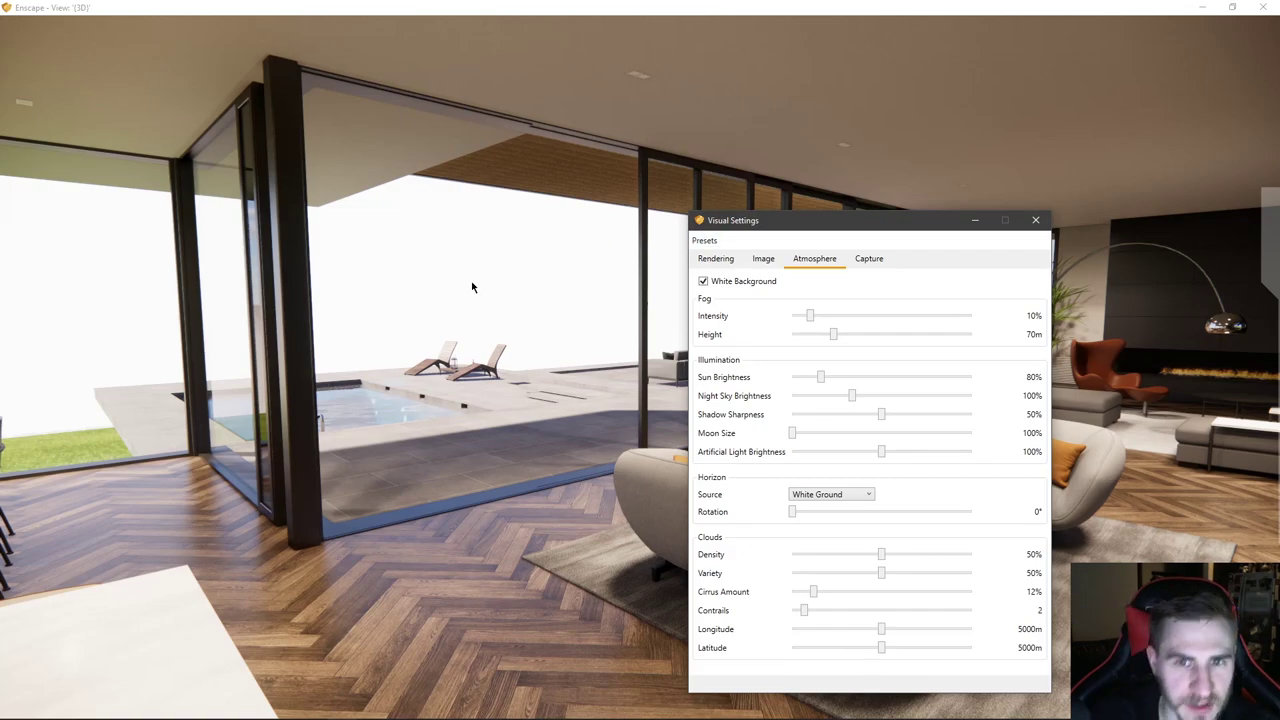
{"action": "key", "text": "w"}
{"action": "left_click_drag", "start_coordinate": [575, 365], "coordinate": [440, 305]}
{"action": "key", "text": "w"}
{"action": "mouse_move", "coordinate": [1271, 257]}
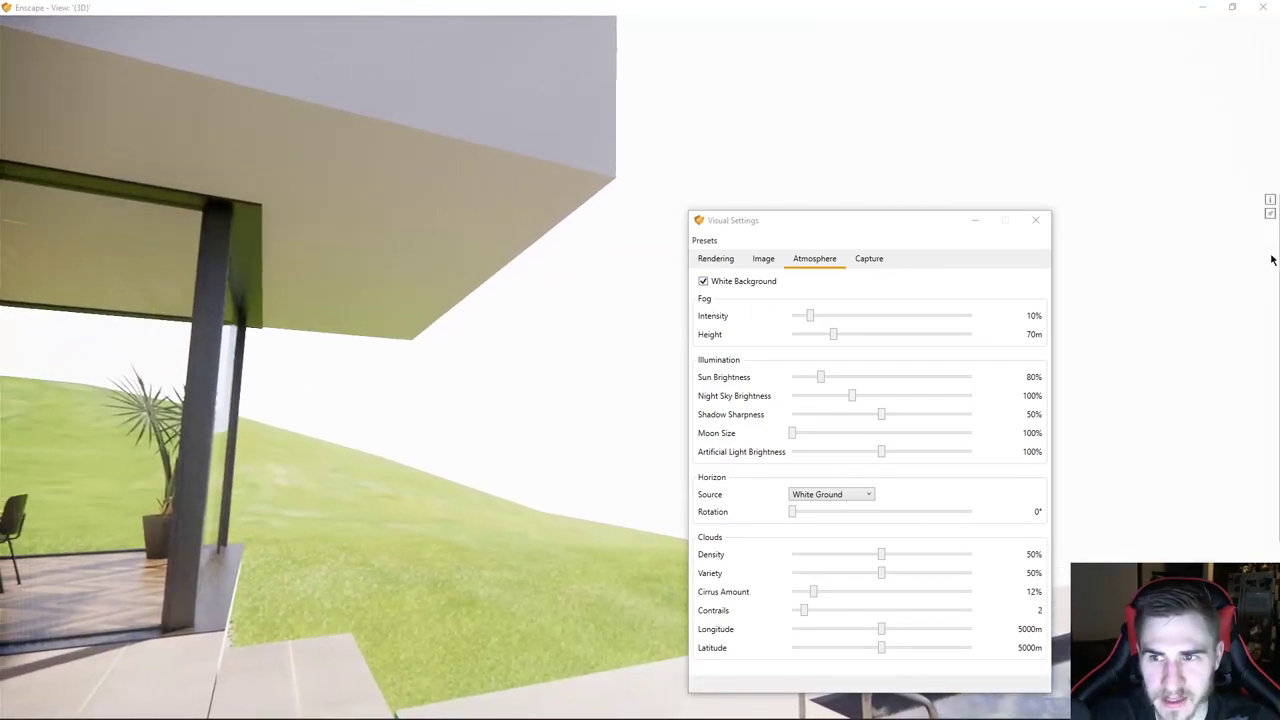
- Return to the saved Interior view and turn off White Background
{"action": "left_click", "coordinate": [1238, 244]}
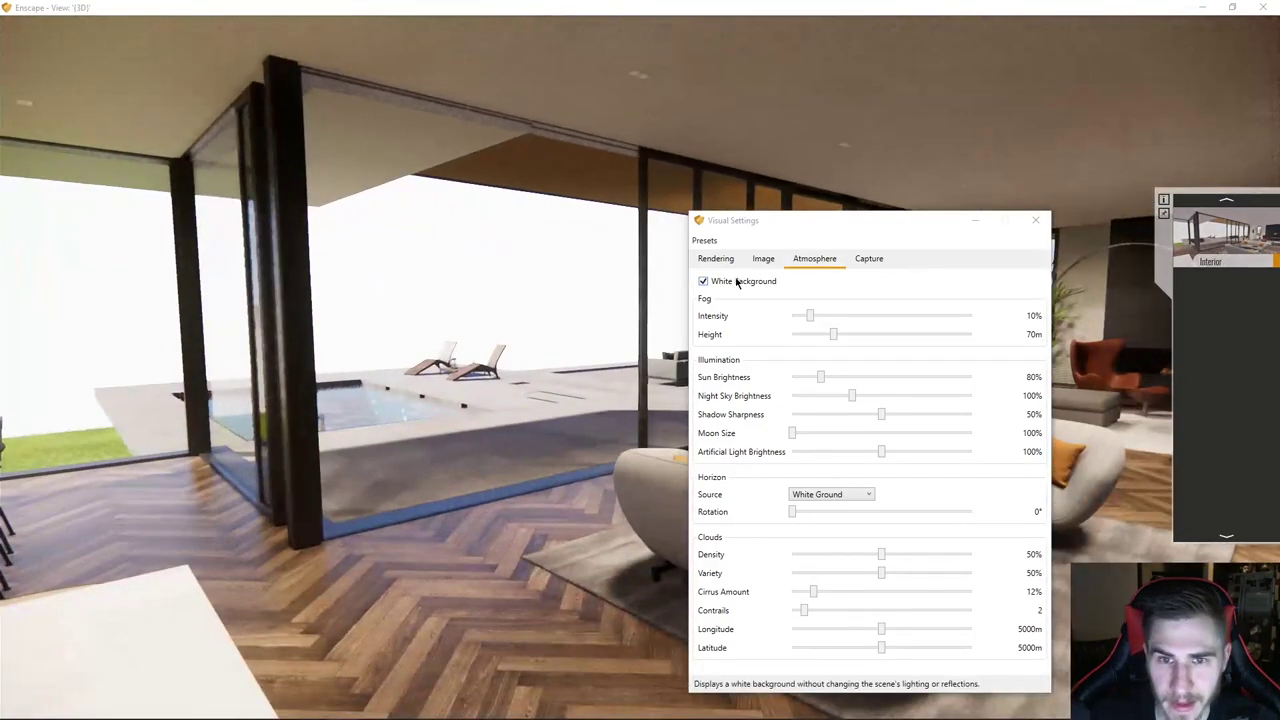
{"action": "left_click", "coordinate": [738, 282]}
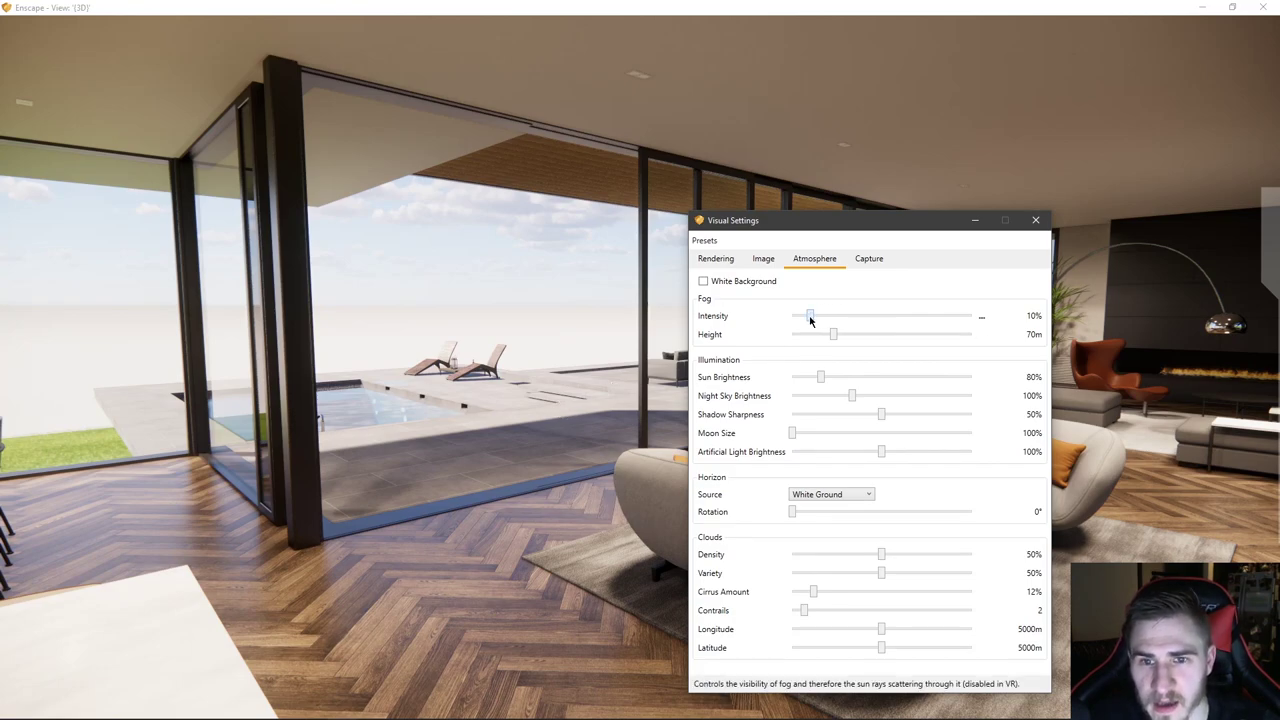
- Set the fog Intensity to 100% and Height to 1 m, and view the house facade from the terrace
{"action": "left_click_drag", "start_coordinate": [810, 320], "coordinate": [980, 315]}
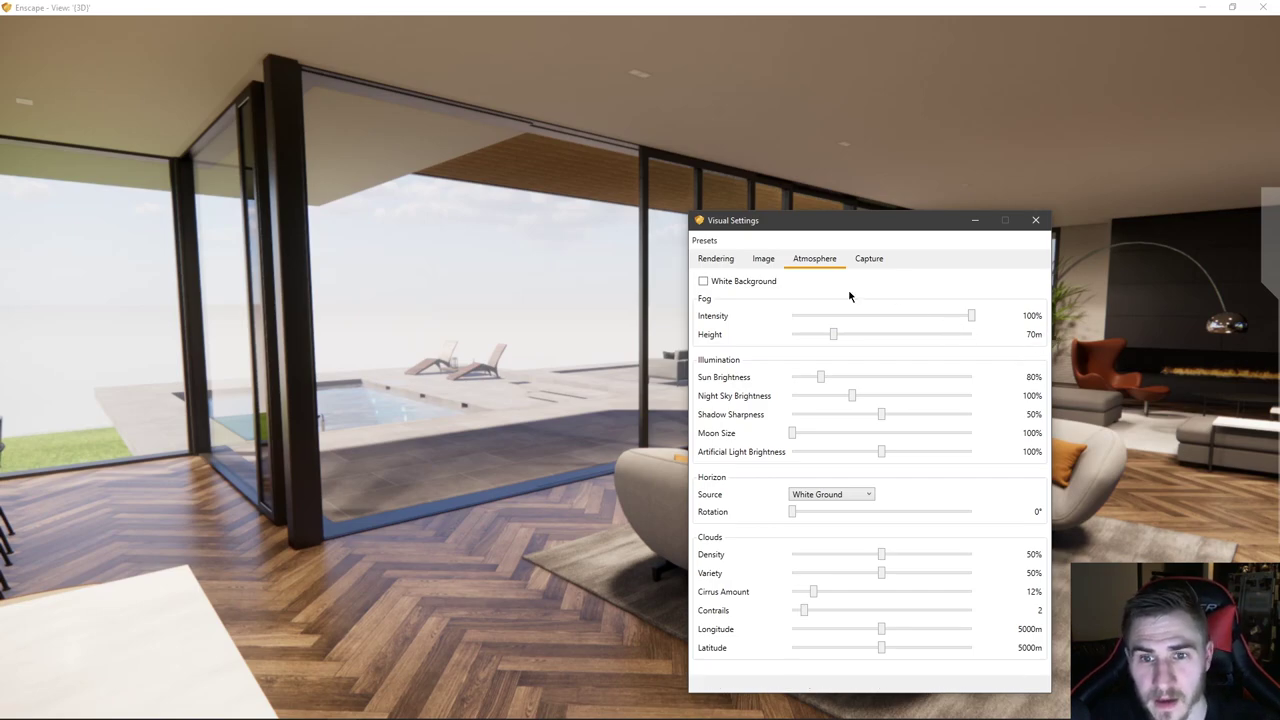
{"action": "left_click_drag", "start_coordinate": [834, 334], "coordinate": [784, 342]}
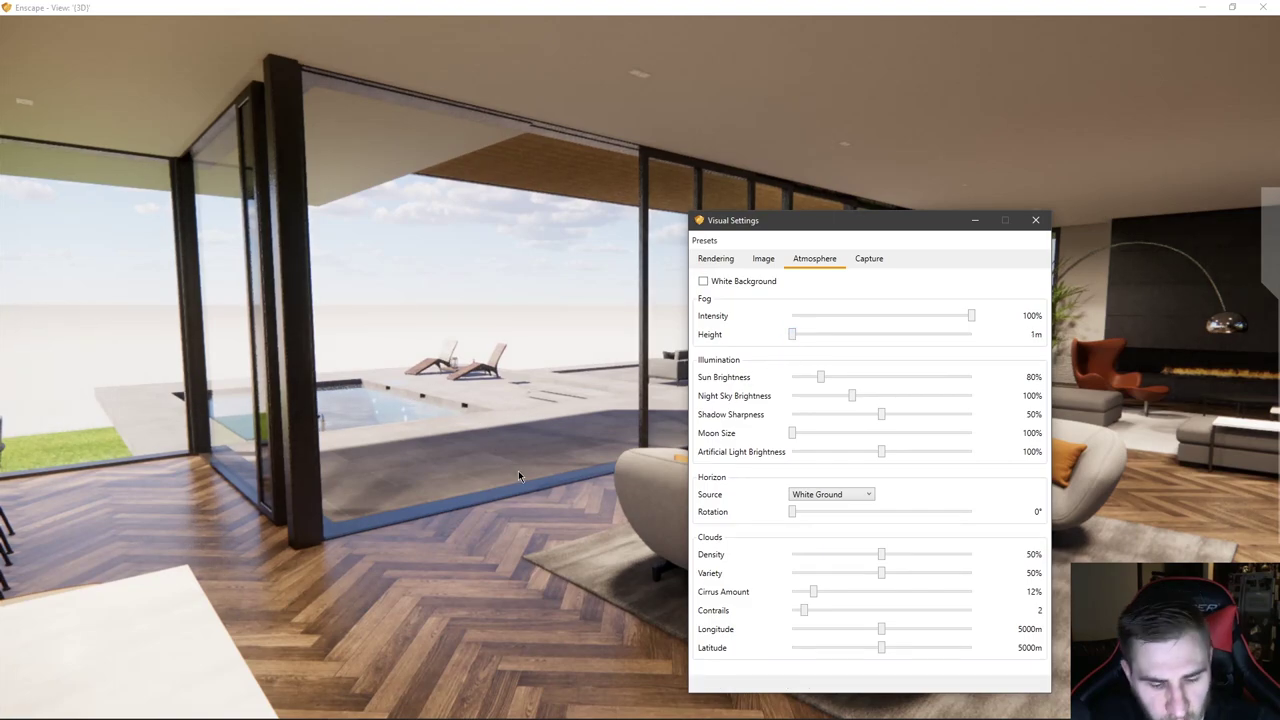
{"action": "key", "text": "w"}
{"action": "left_click_drag", "start_coordinate": [518, 476], "coordinate": [20, 430]}
{"action": "key", "text": "w"}
{"action": "key", "text": "s"}
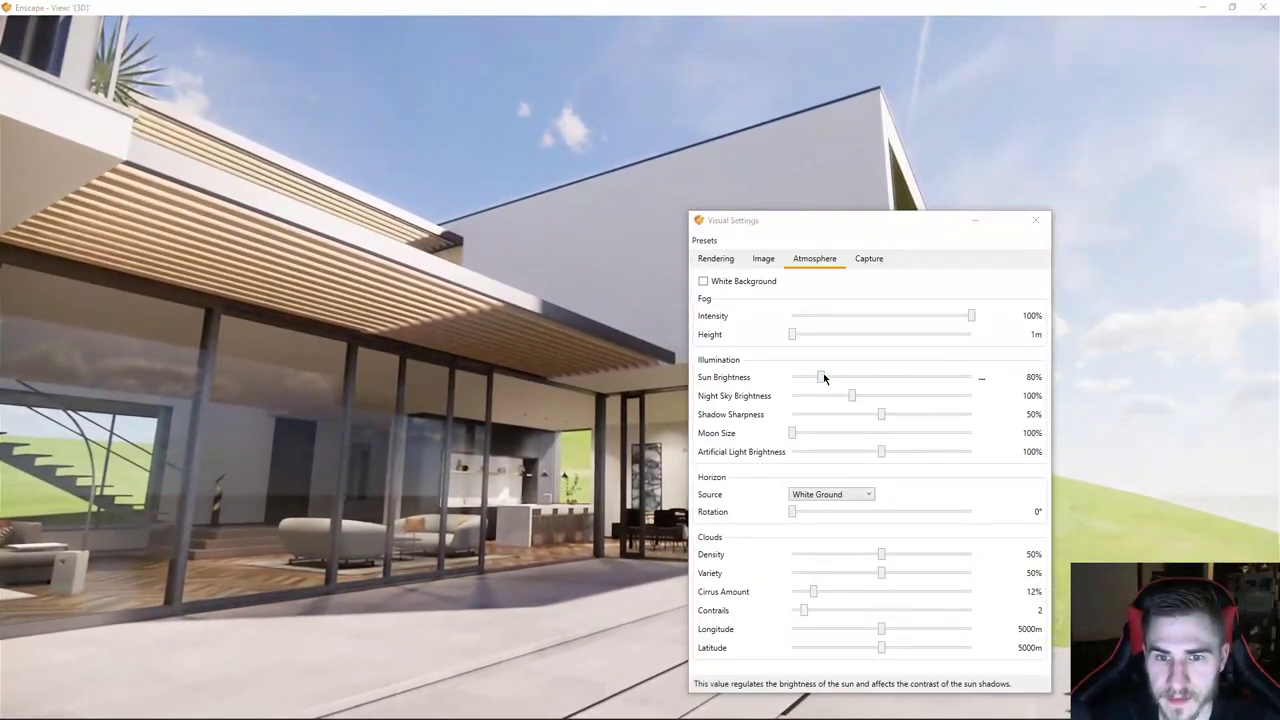
- Compare fog heights on the house exterior, including 60 m and 112 m, at full intensity
{"action": "left_click_drag", "start_coordinate": [793, 334], "coordinate": [894, 334]}
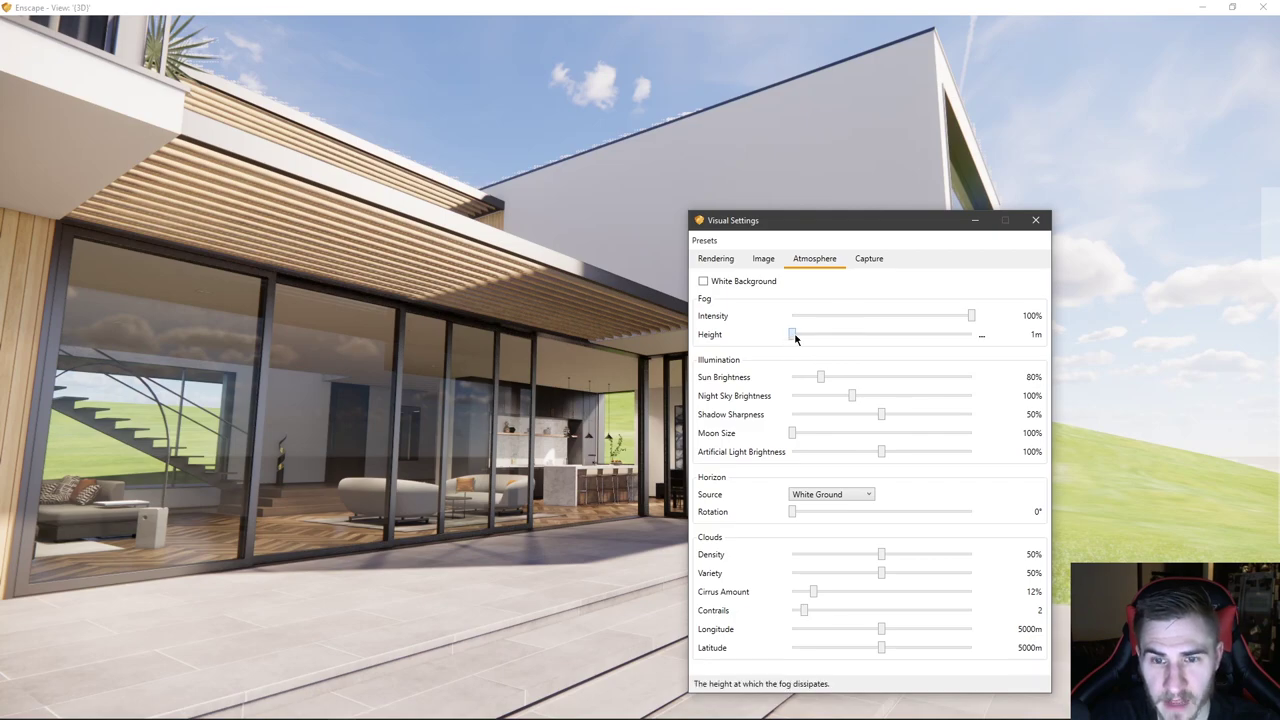
{"action": "left_click_drag", "start_coordinate": [795, 338], "coordinate": [918, 337]}
{"action": "left_click_drag", "start_coordinate": [640, 365], "coordinate": [516, 381]}
{"action": "left_click_drag", "start_coordinate": [916, 334], "coordinate": [826, 336]}
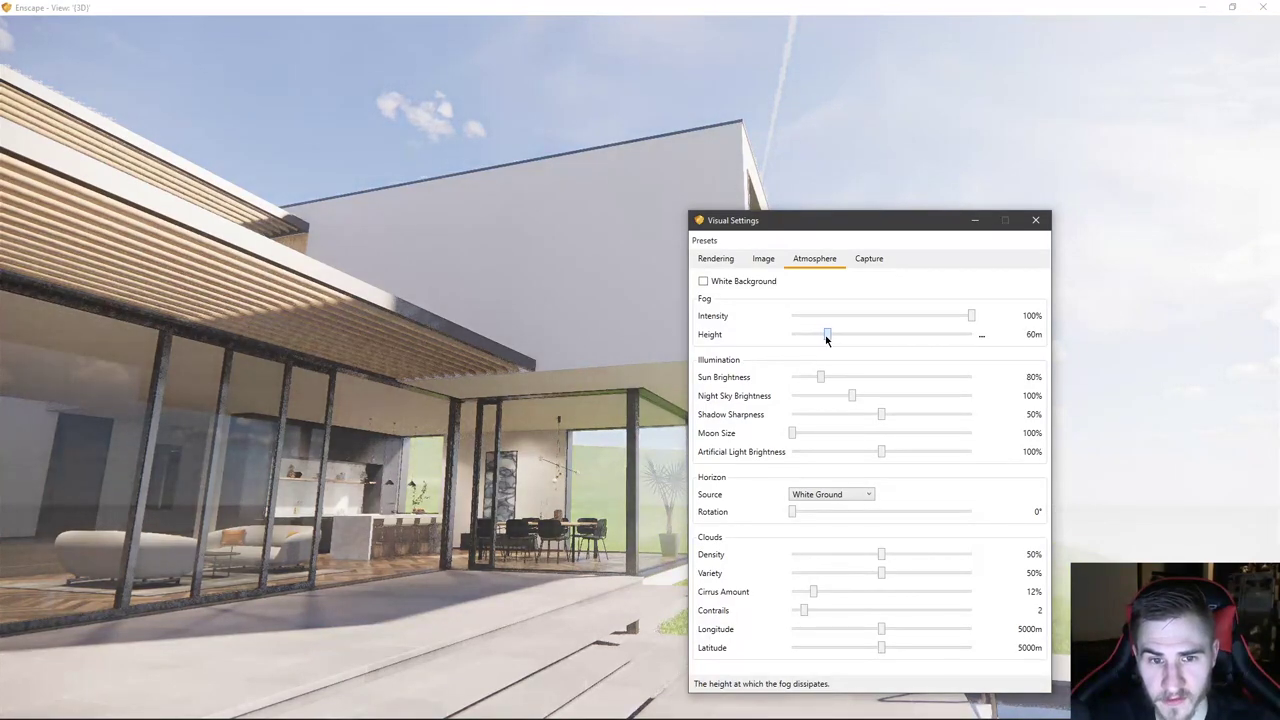
{"action": "left_click_drag", "start_coordinate": [672, 356], "coordinate": [650, 380]}
{"action": "left_click_drag", "start_coordinate": [827, 336], "coordinate": [858, 334]}
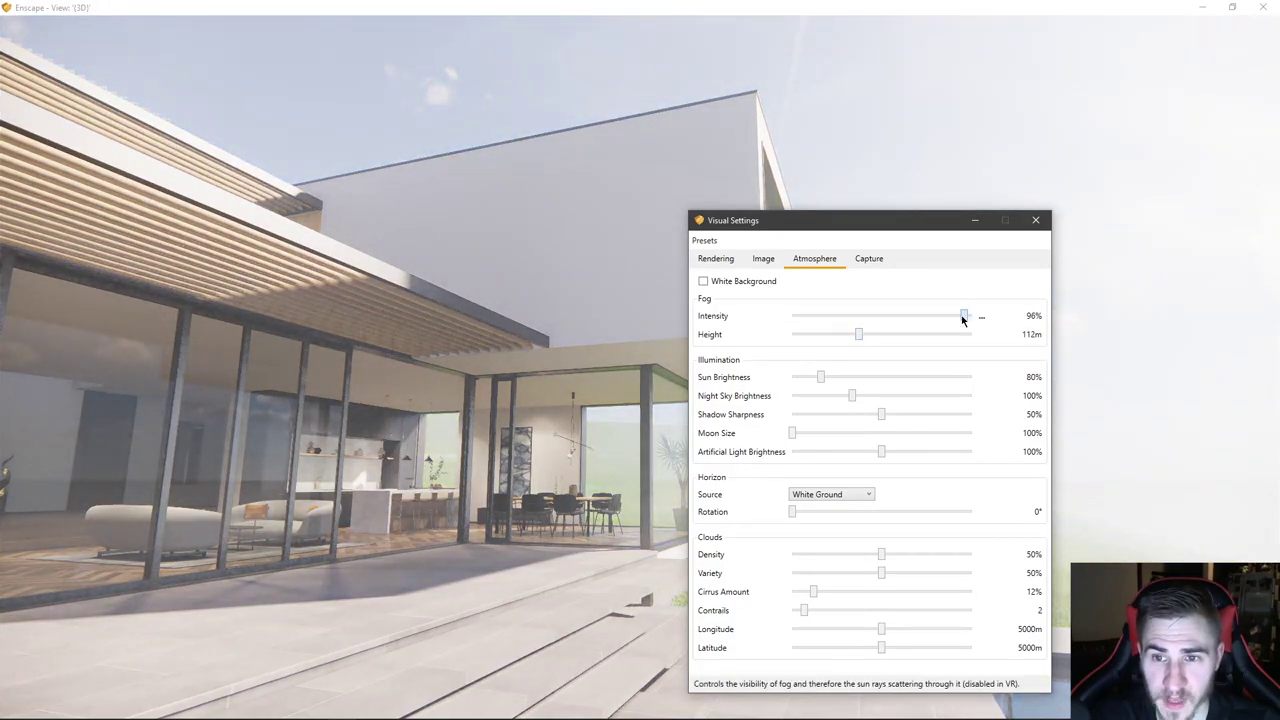
- Restore the fog to 10% Intensity and 70 m Height, and return to the saved Interior view
{"action": "left_click_drag", "start_coordinate": [971, 316], "coordinate": [833, 334]}
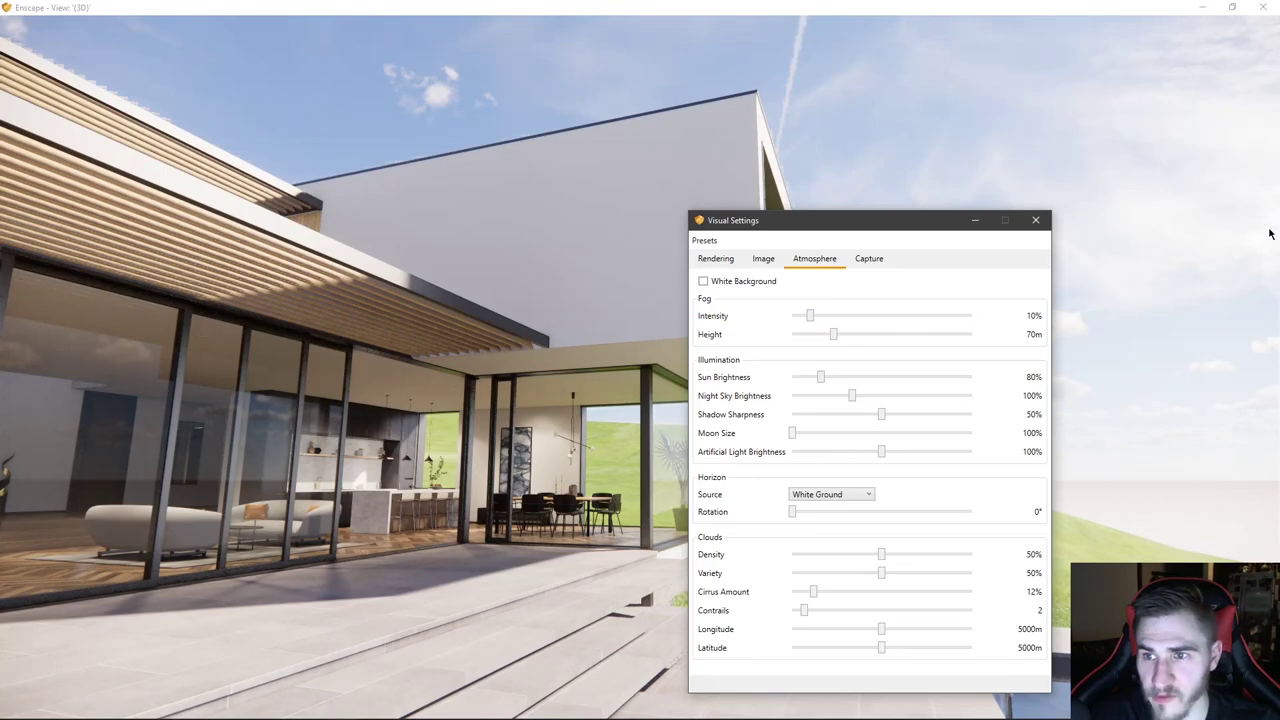
{"action": "mouse_move", "coordinate": [1270, 233]}
{"action": "left_click", "coordinate": [1228, 238]}
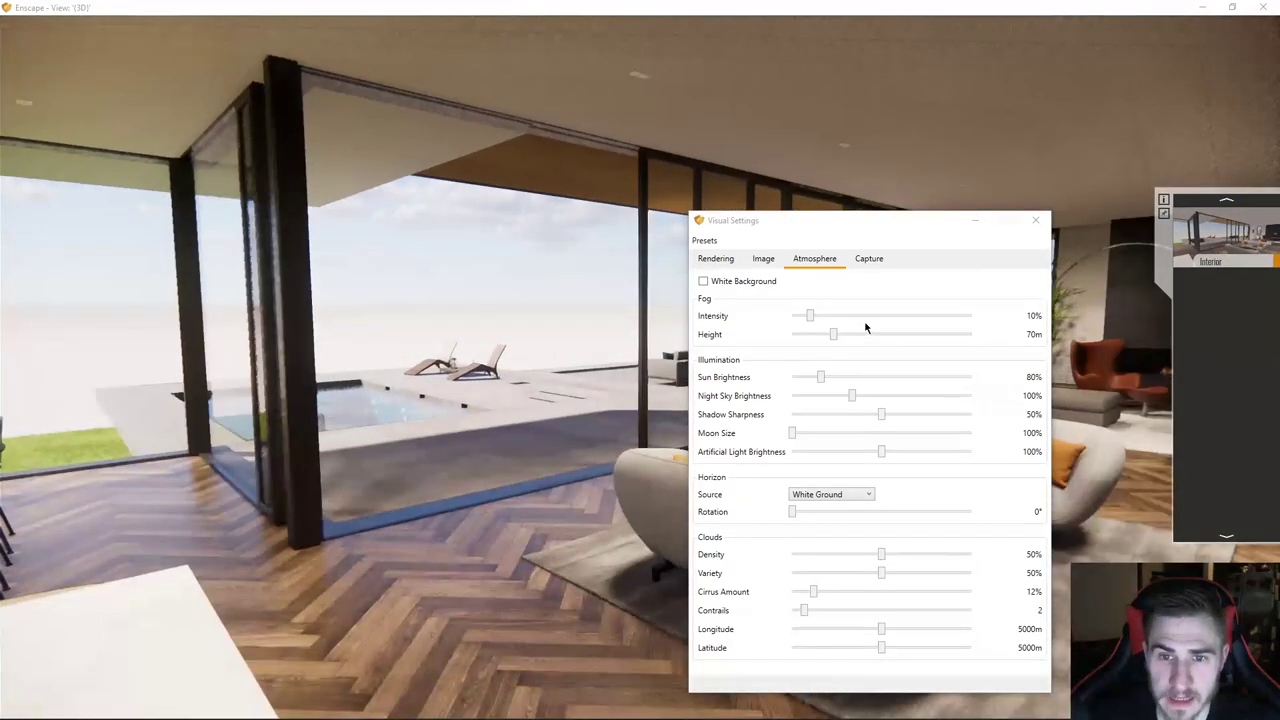
- Try fog at 100% Intensity and 300 m Height in the Interior view, and restore 10% and 70 m
{"action": "left_click", "coordinate": [813, 318]}
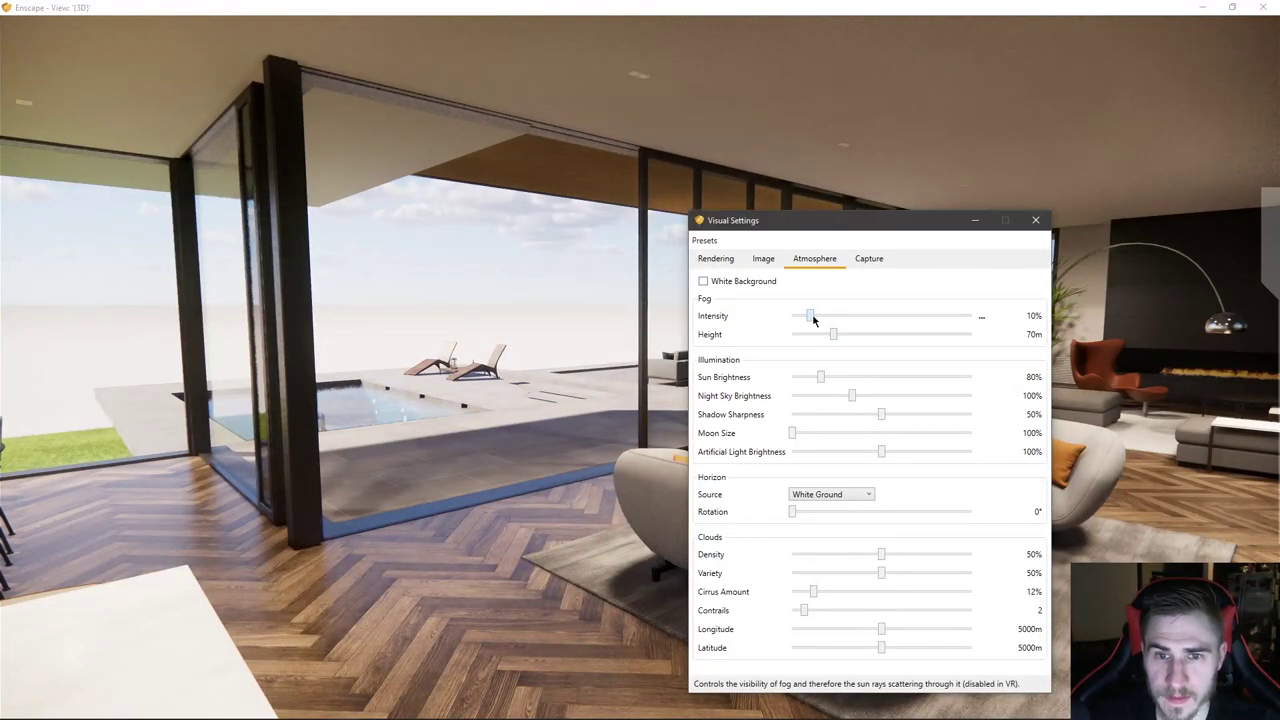
{"action": "left_click_drag", "start_coordinate": [813, 318], "coordinate": [1000, 317]}
{"action": "left_click_drag", "start_coordinate": [834, 334], "coordinate": [974, 336]}
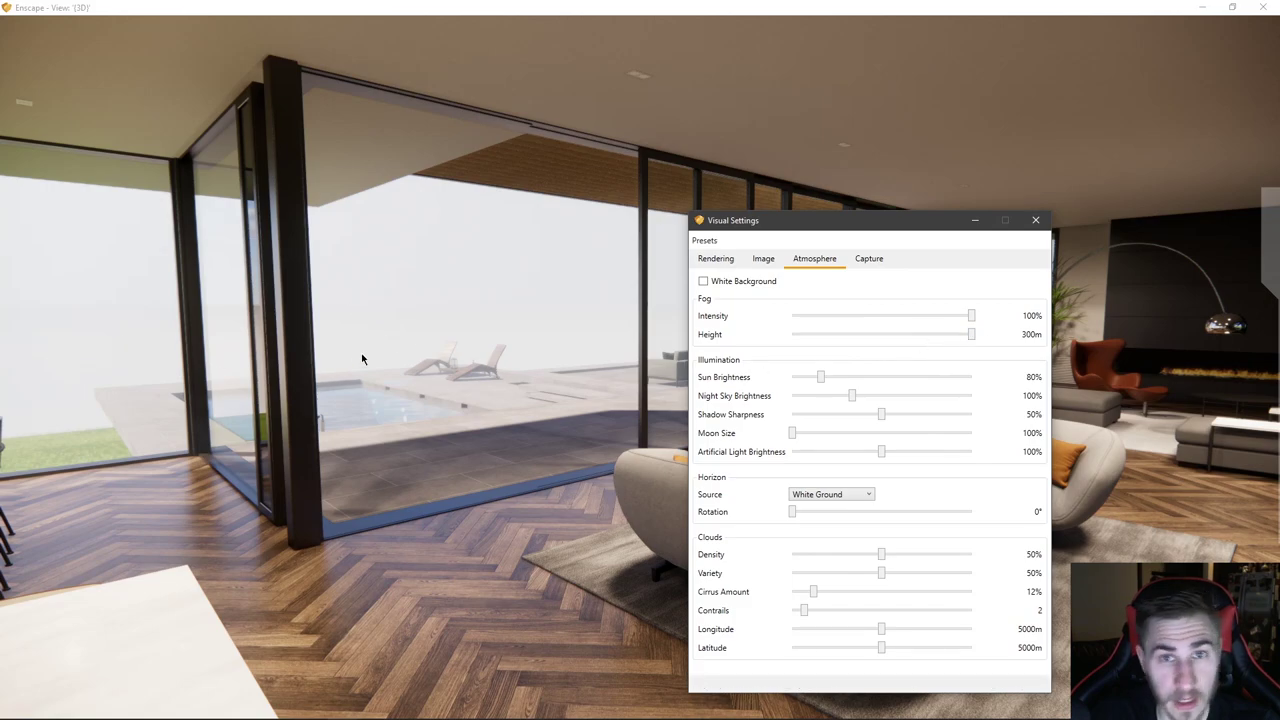
{"action": "double_click", "coordinate": [975, 318]}
{"action": "double_click", "coordinate": [974, 336]}
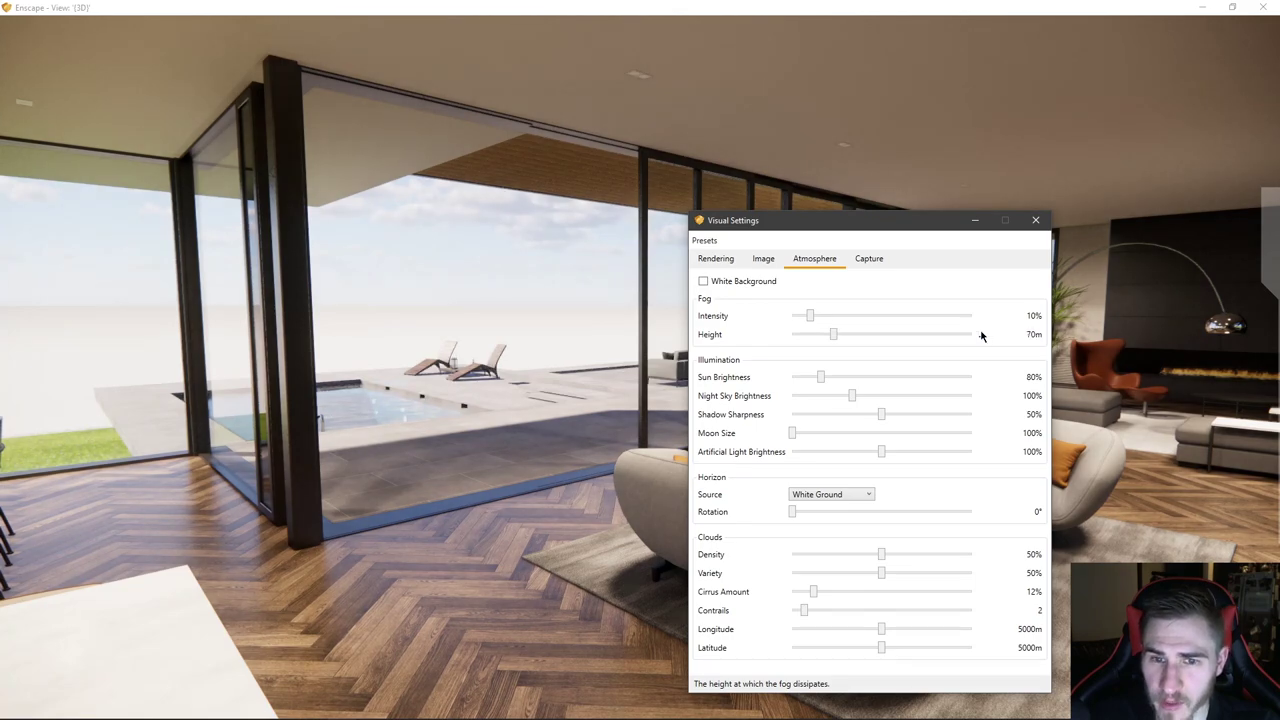
- Uncover the living room view, try Sun Brightness at 100% and 95%, and raise it to 500%
{"action": "left_click_drag", "start_coordinate": [825, 229], "coordinate": [214, 232]}
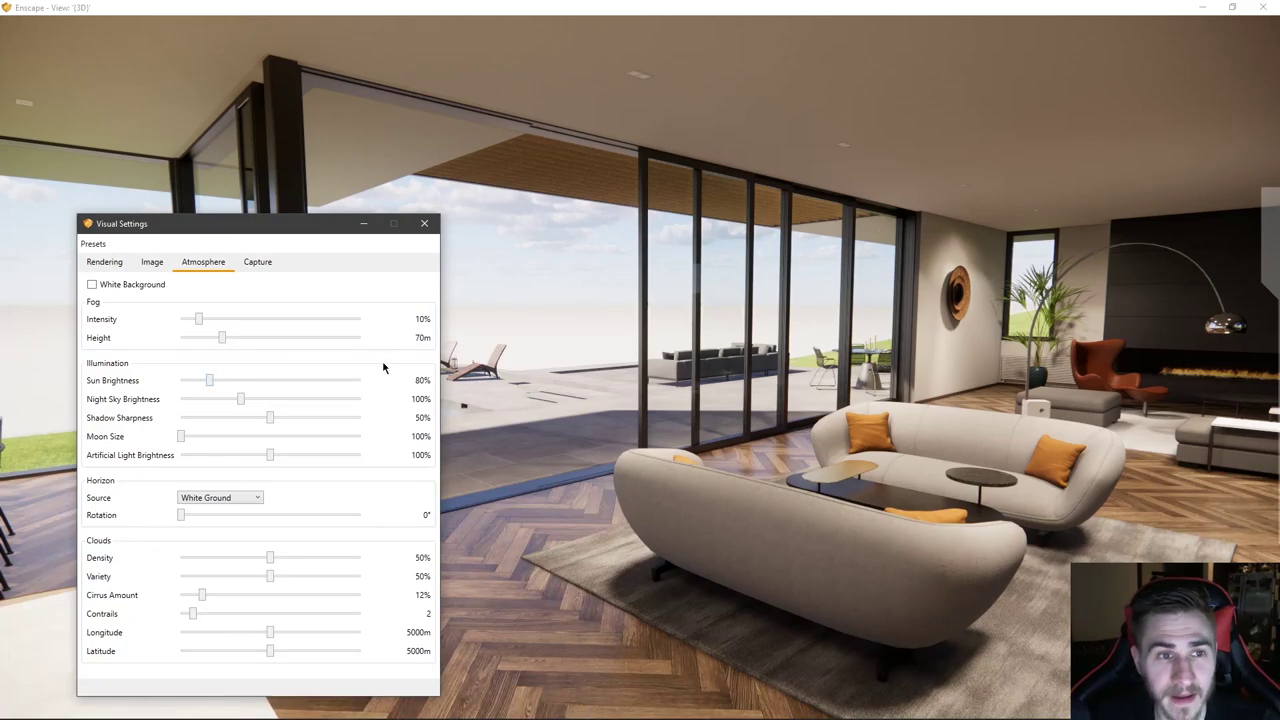
{"action": "left_click_drag", "start_coordinate": [290, 229], "coordinate": [230, 233]}
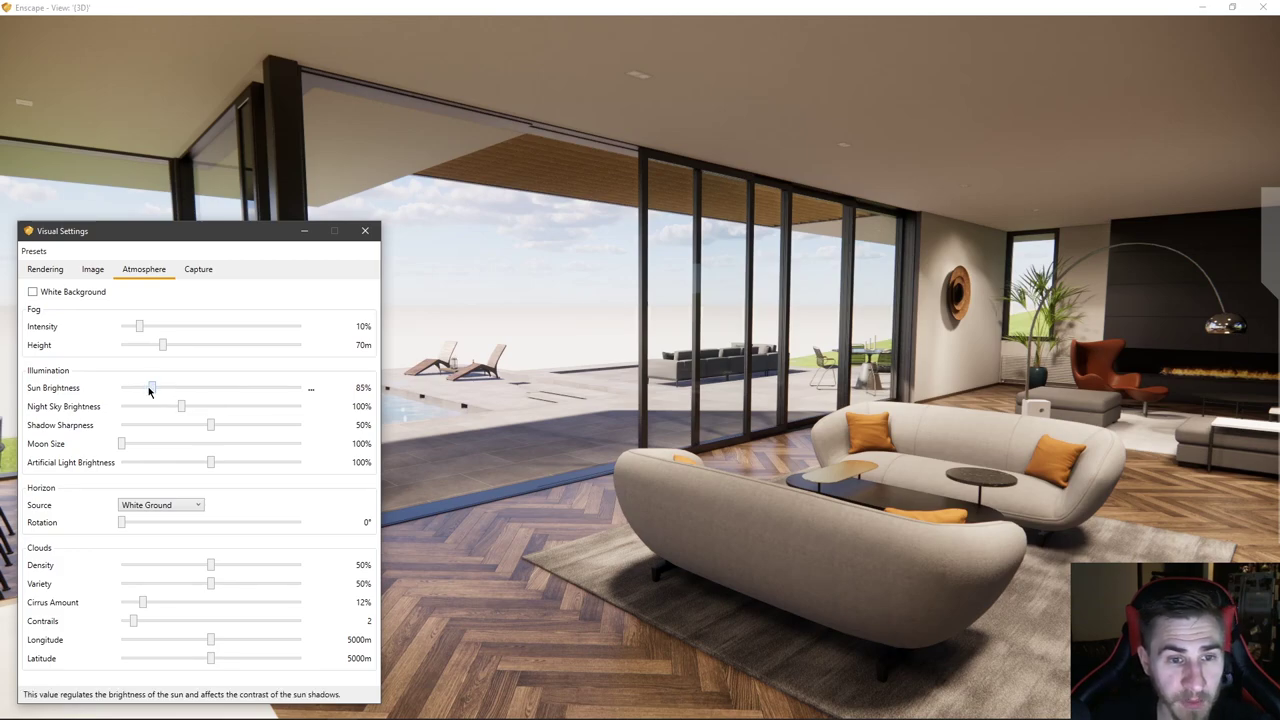
{"action": "scroll", "coordinate": [148, 392], "scroll_direction": "up", "scroll_amount": 3}
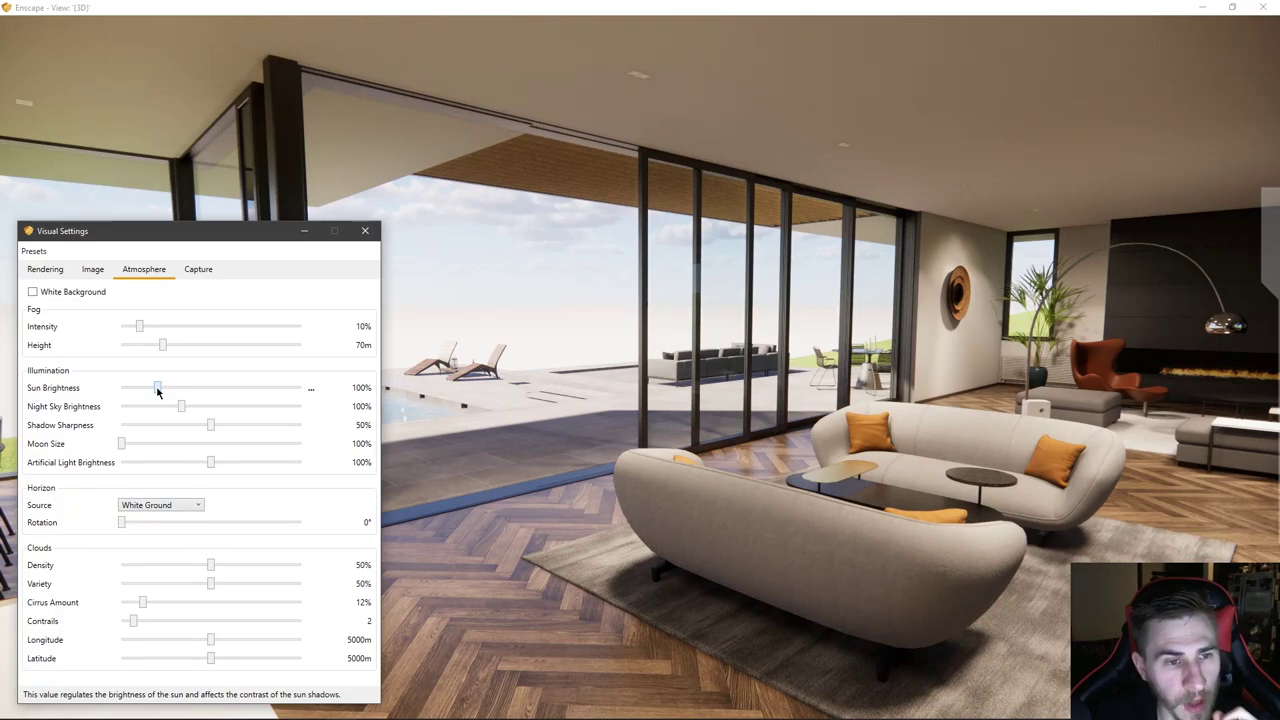
{"action": "scroll", "coordinate": [156, 392], "scroll_direction": "down", "scroll_amount": 1}
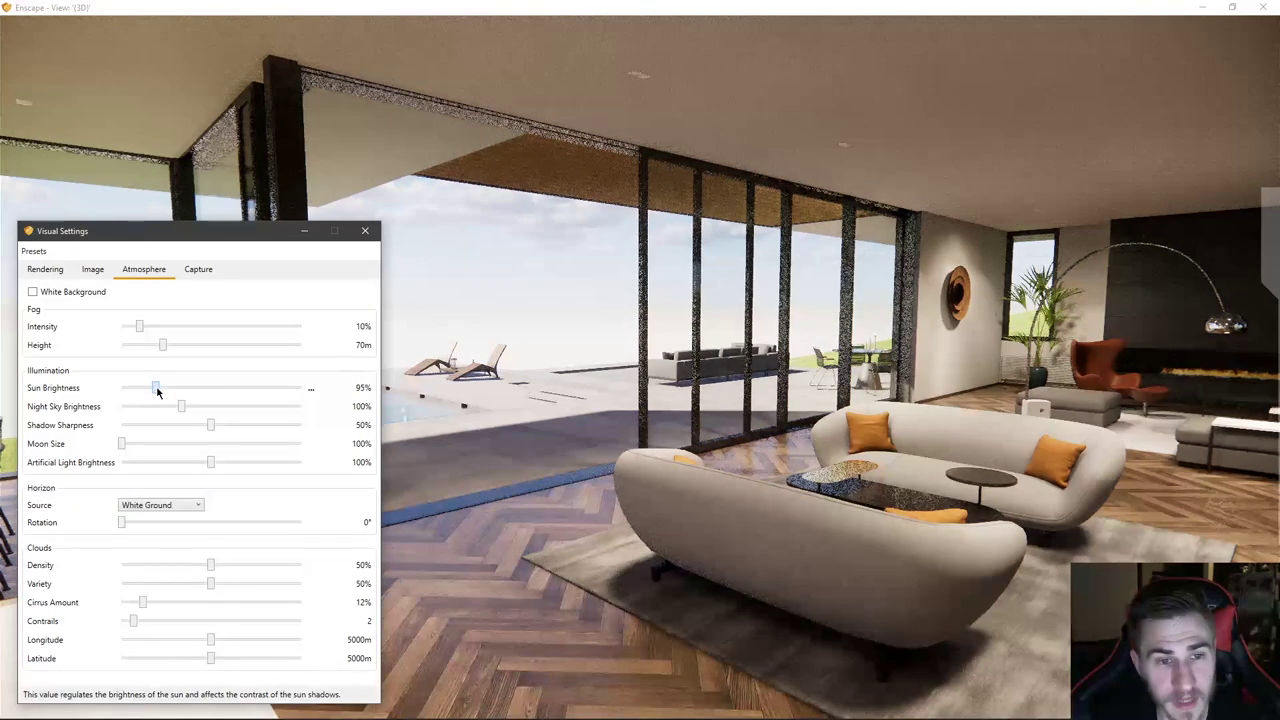
{"action": "left_click_drag", "start_coordinate": [160, 390], "coordinate": [340, 380]}
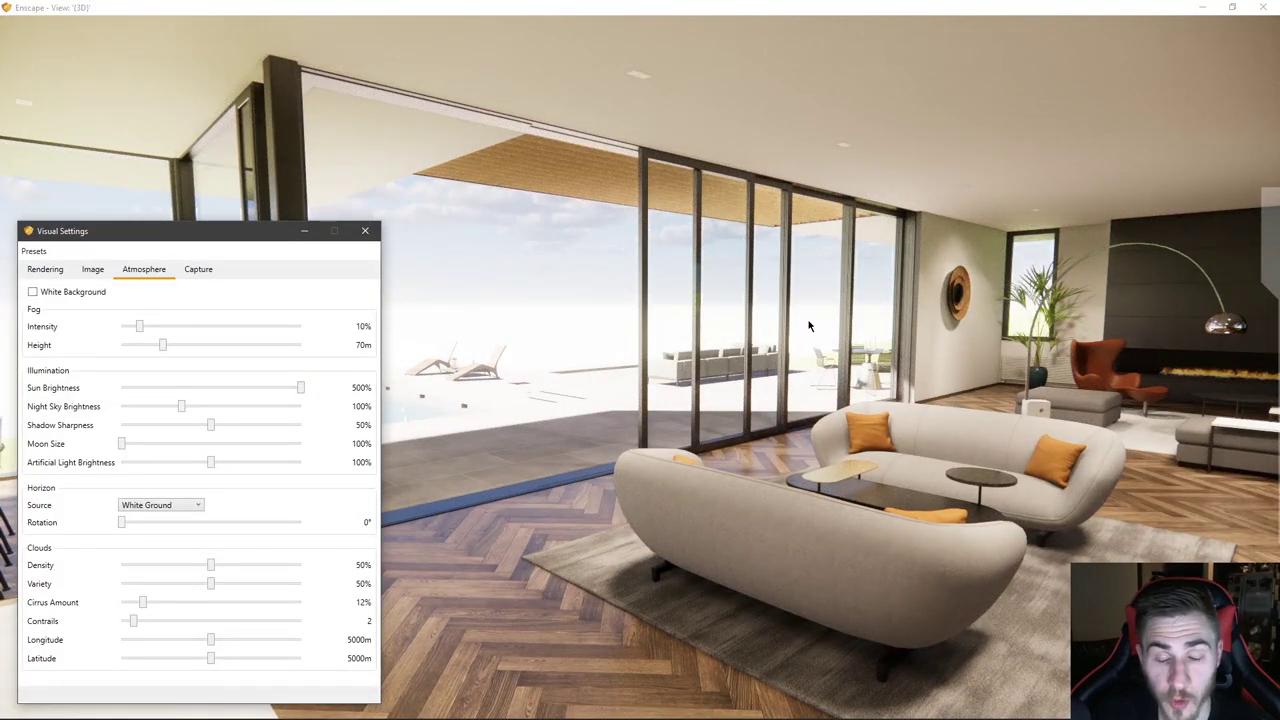
- Try a different camera Exposure in the Rendering settings under the bright sun, and restore it to 50%
{"action": "left_click", "coordinate": [45, 269]}
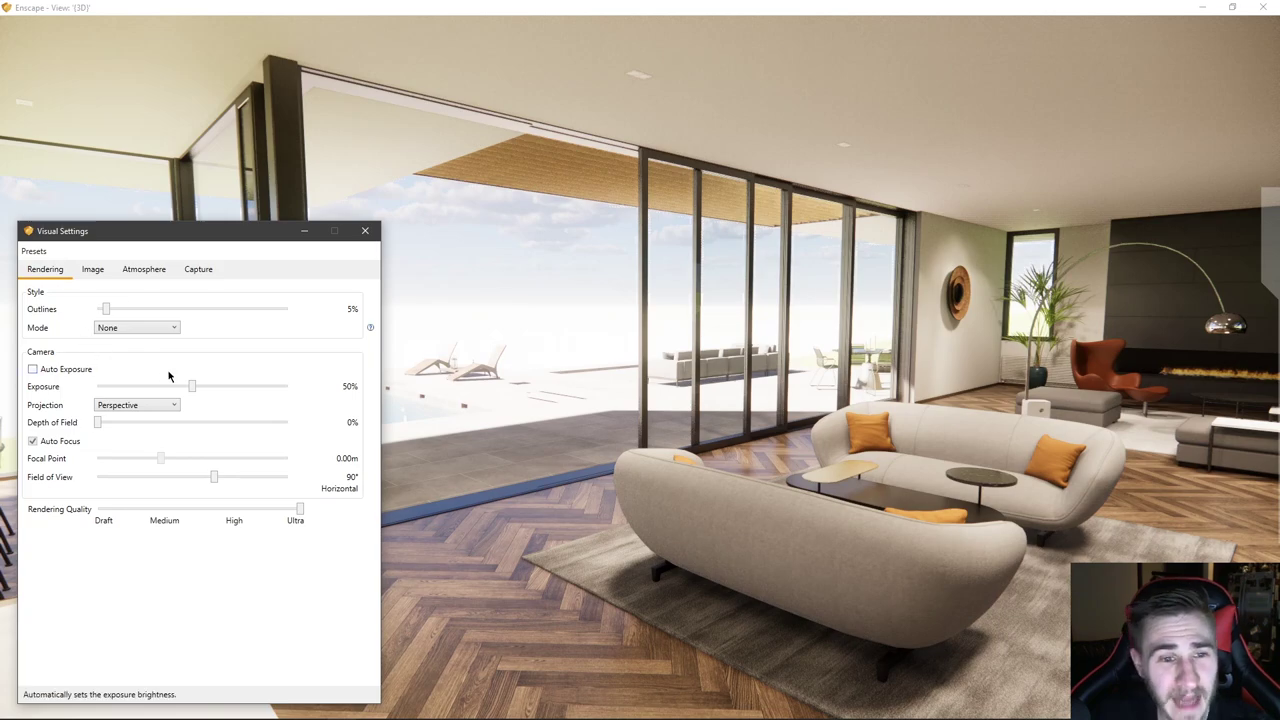
{"action": "left_click_drag", "start_coordinate": [192, 390], "coordinate": [298, 389]}
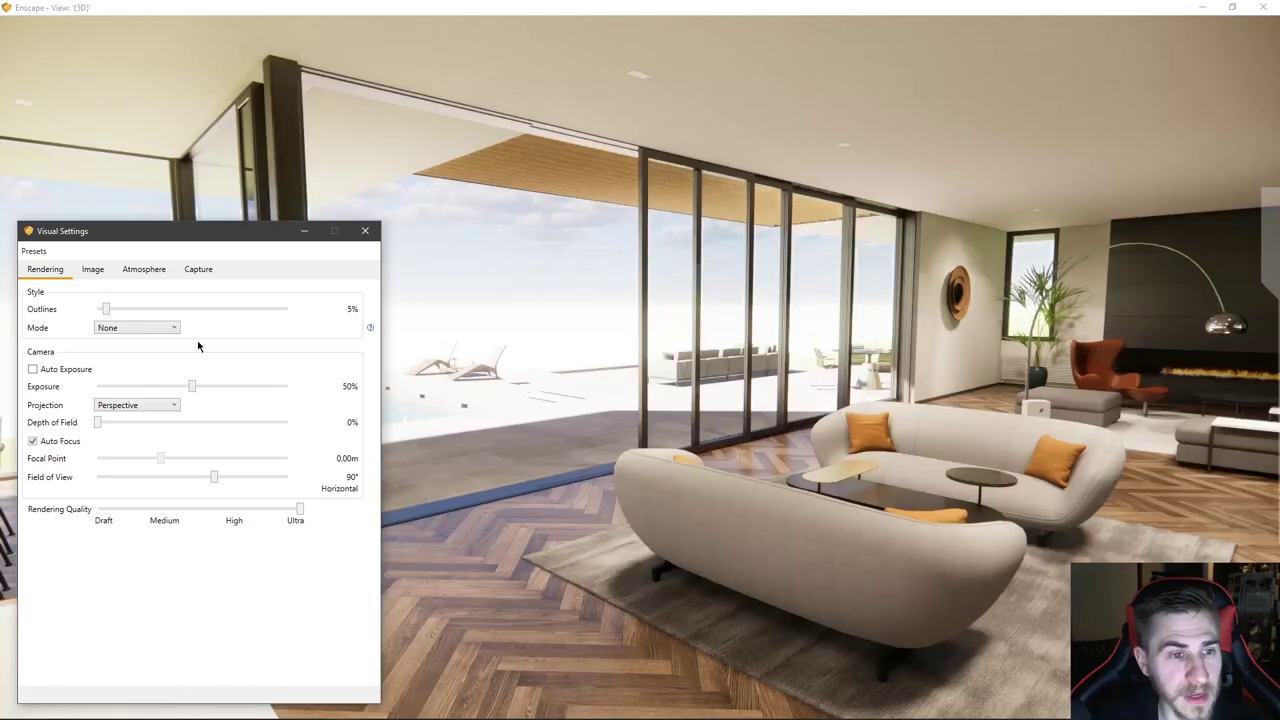
- Set the sun brightness to 80% in the atmosphere settings
{"action": "left_click", "coordinate": [144, 269]}
{"action": "left_click", "coordinate": [92, 269]}
{"action": "left_click", "coordinate": [144, 269]}
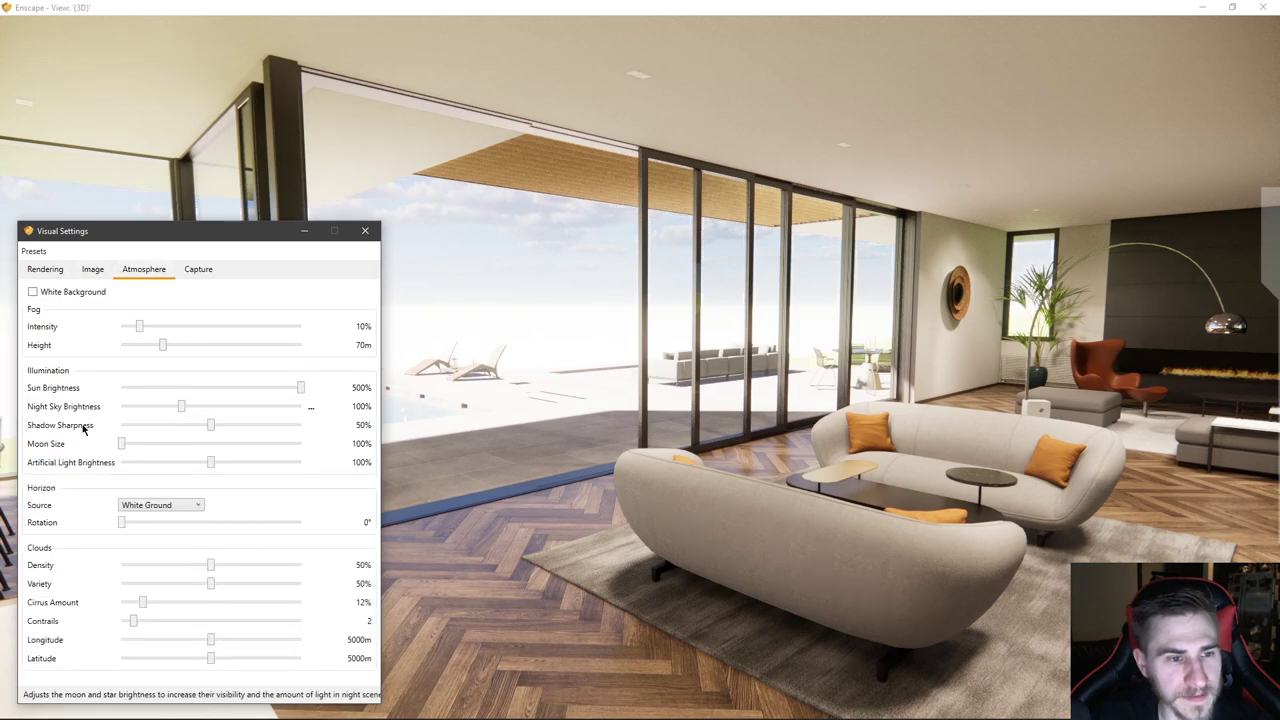
{"action": "double_click", "coordinate": [302, 385]}
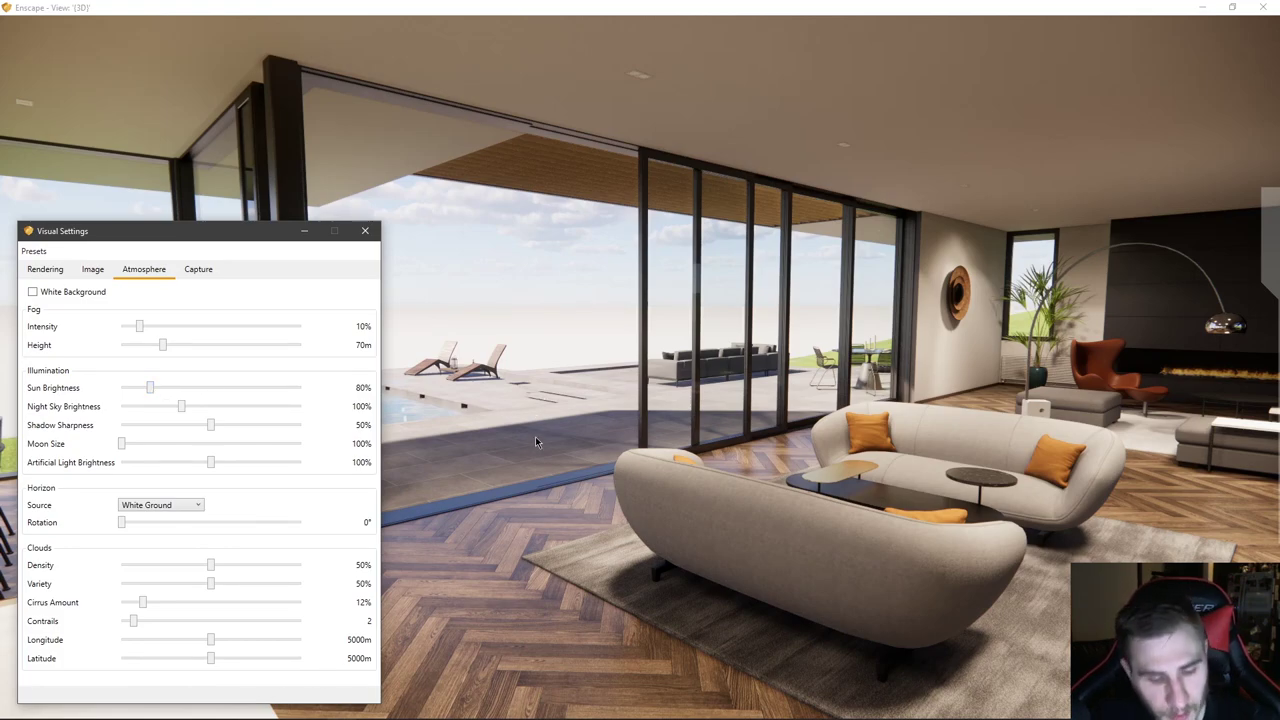
- With the terrace lounge chair in view, lower the sun brightness in stages to 65%, 40%, 30% and 5%
{"action": "left_click_drag", "start_coordinate": [536, 441], "coordinate": [980, 445]}
{"action": "key", "text": "w"}
{"action": "key", "text": "w"}
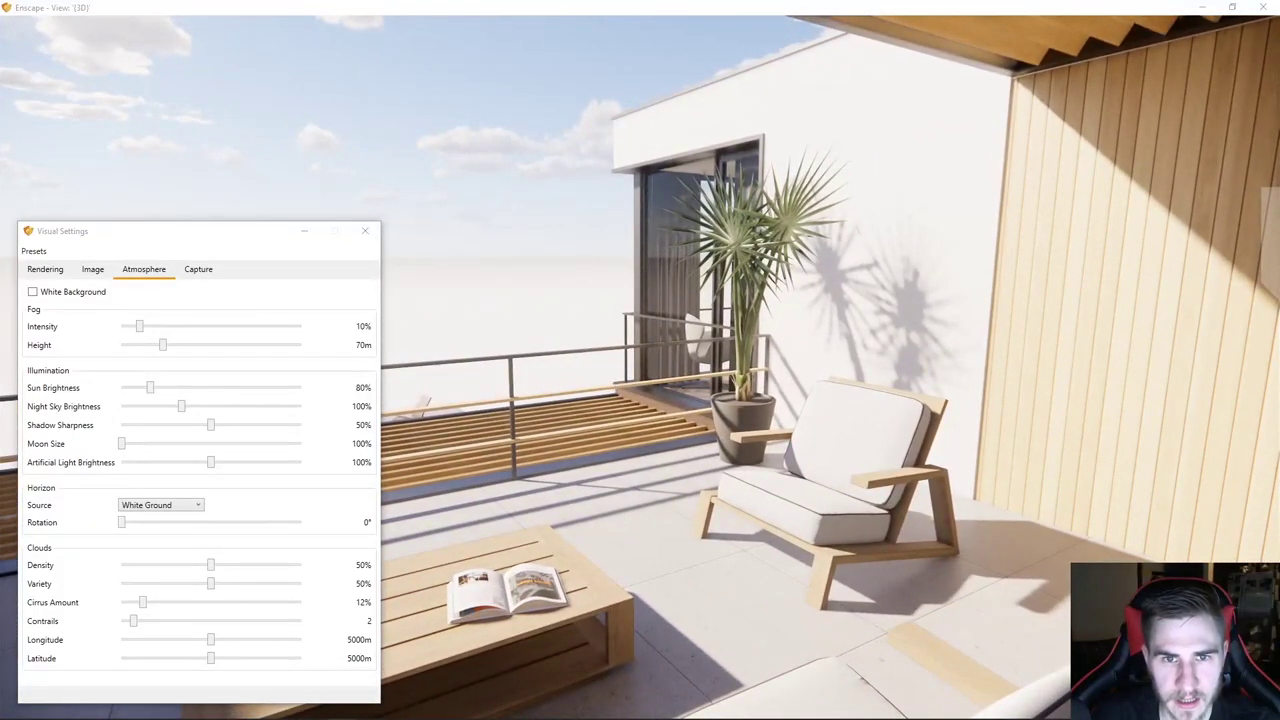
{"action": "left_click_drag", "start_coordinate": [614, 386], "coordinate": [640, 410]}
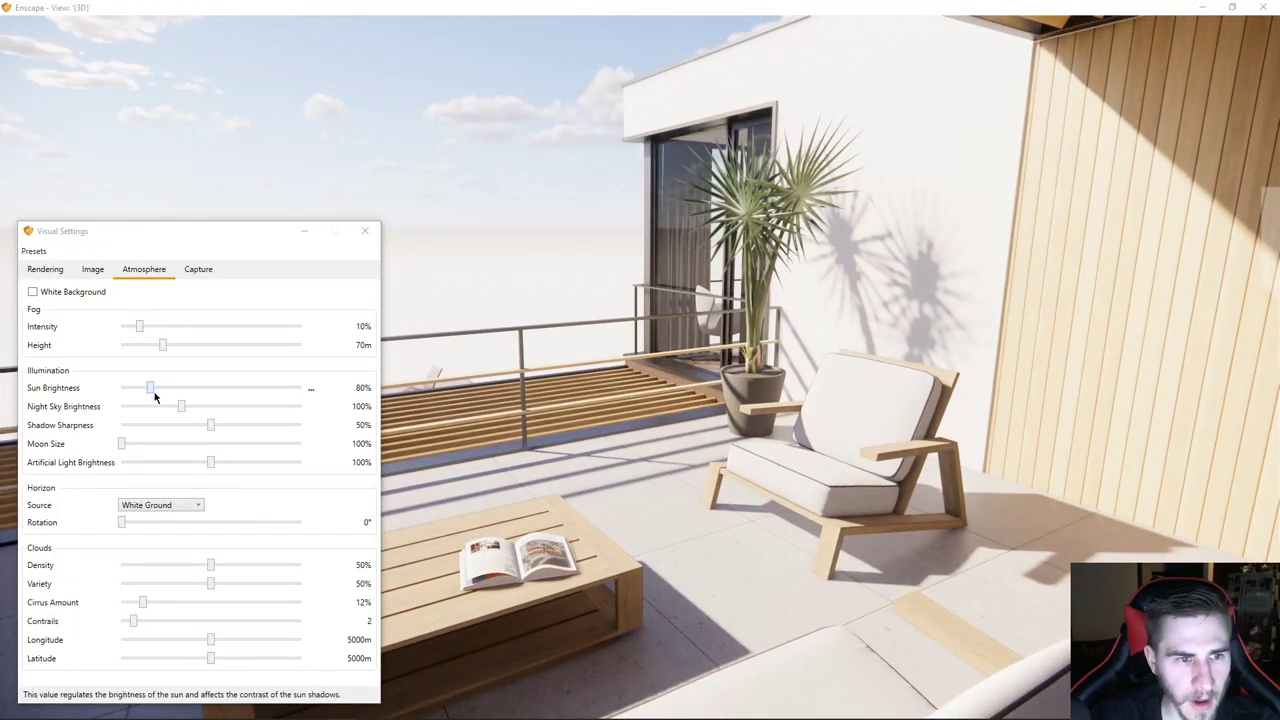
{"action": "scroll", "coordinate": [151, 392], "scroll_direction": "down", "scroll_amount": 3}
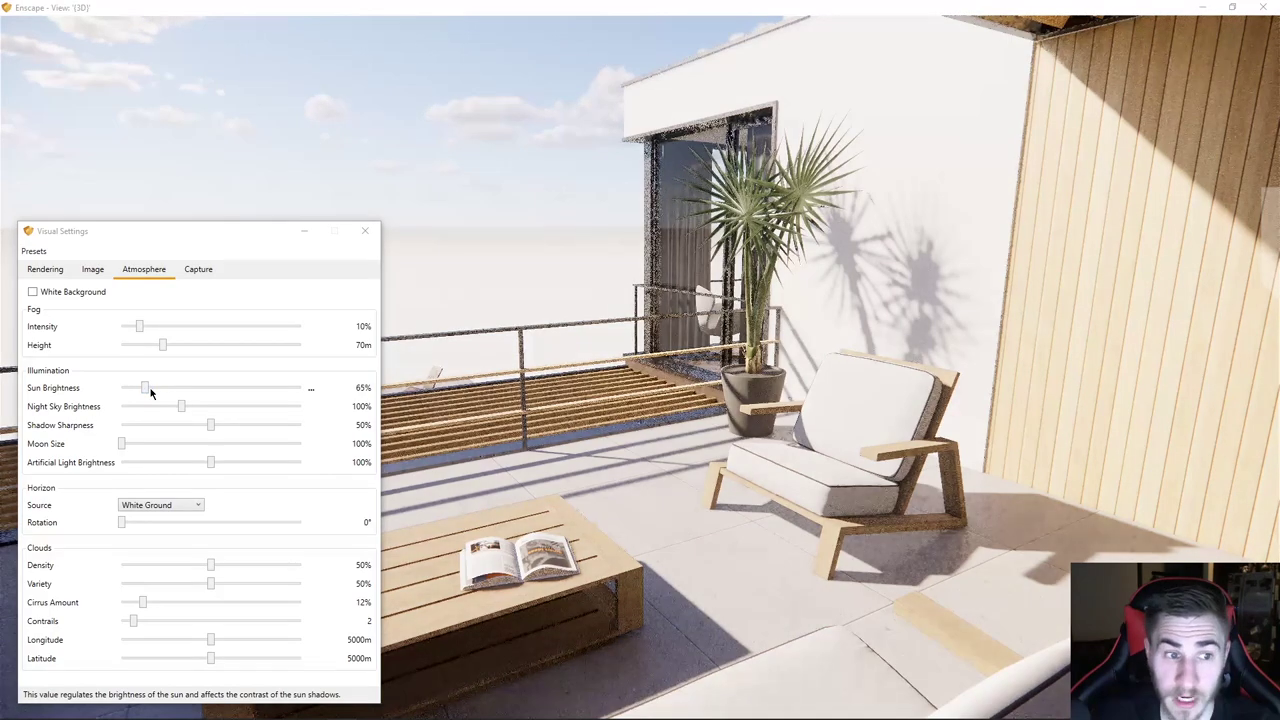
{"action": "scroll", "coordinate": [151, 393], "scroll_direction": "down", "scroll_amount": 1}
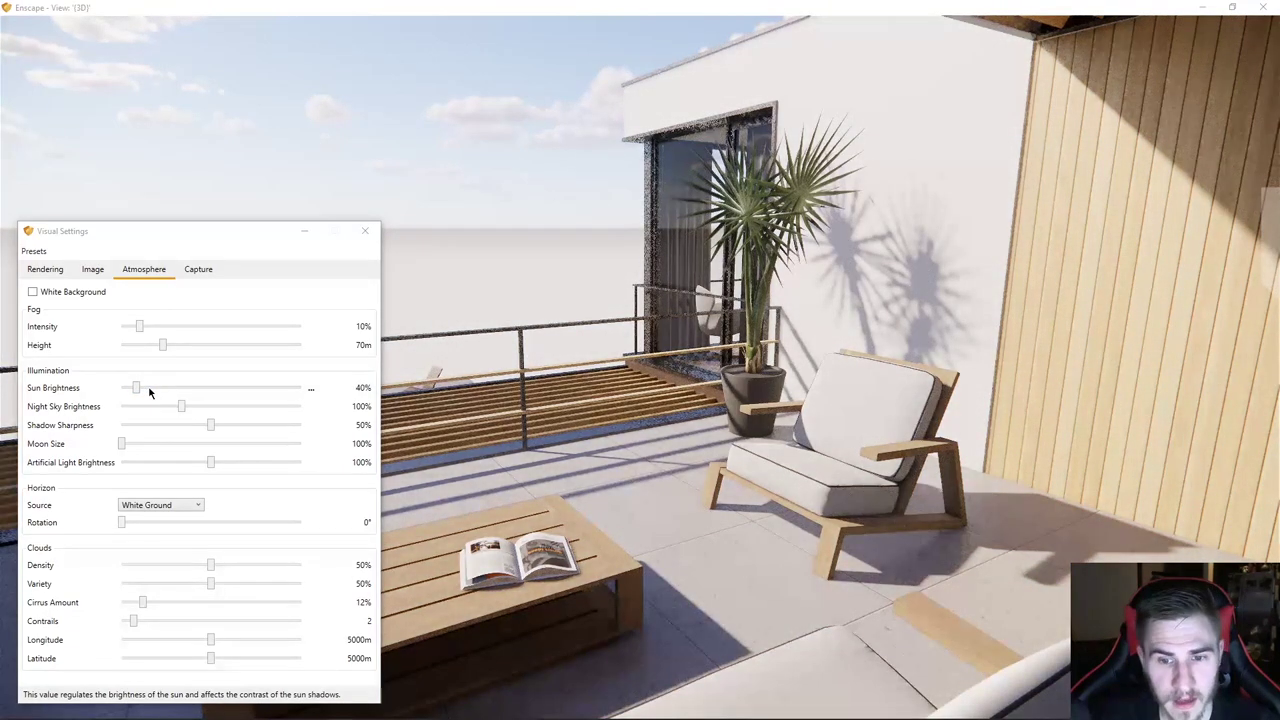
{"action": "scroll", "coordinate": [151, 393], "scroll_direction": "down", "scroll_amount": 2}
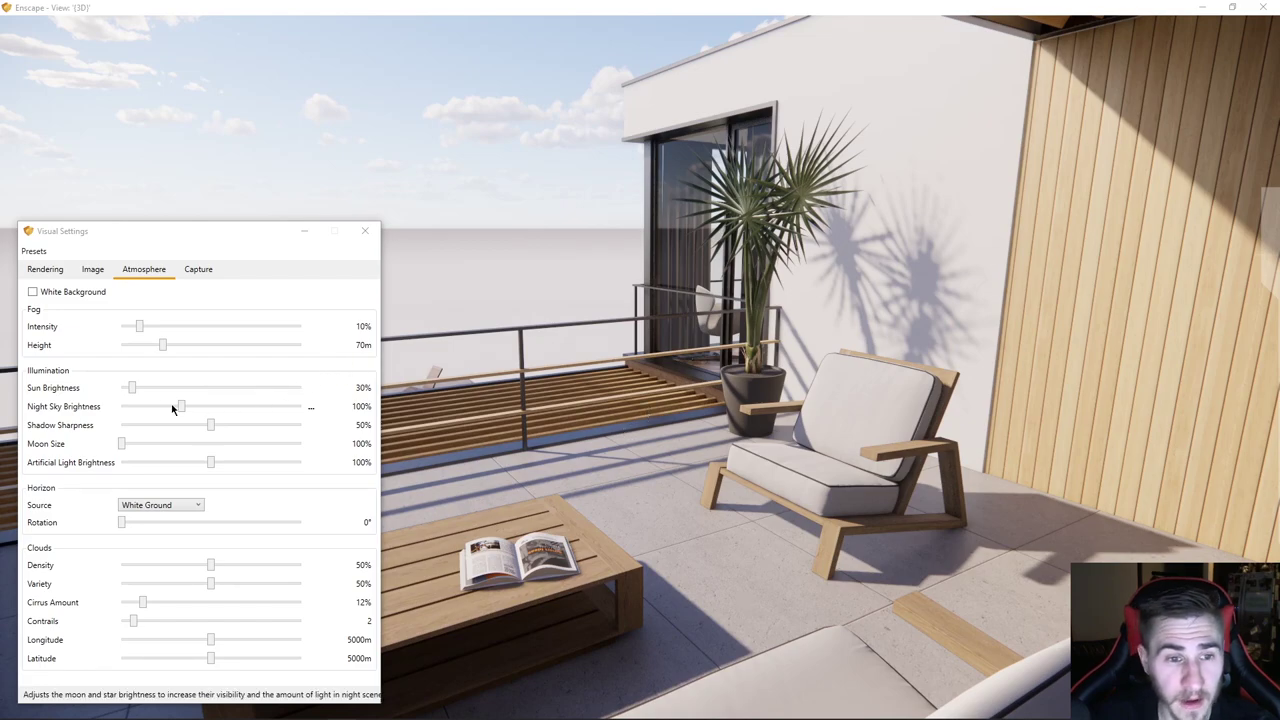
{"action": "left_click_drag", "start_coordinate": [133, 387], "coordinate": [120, 388]}
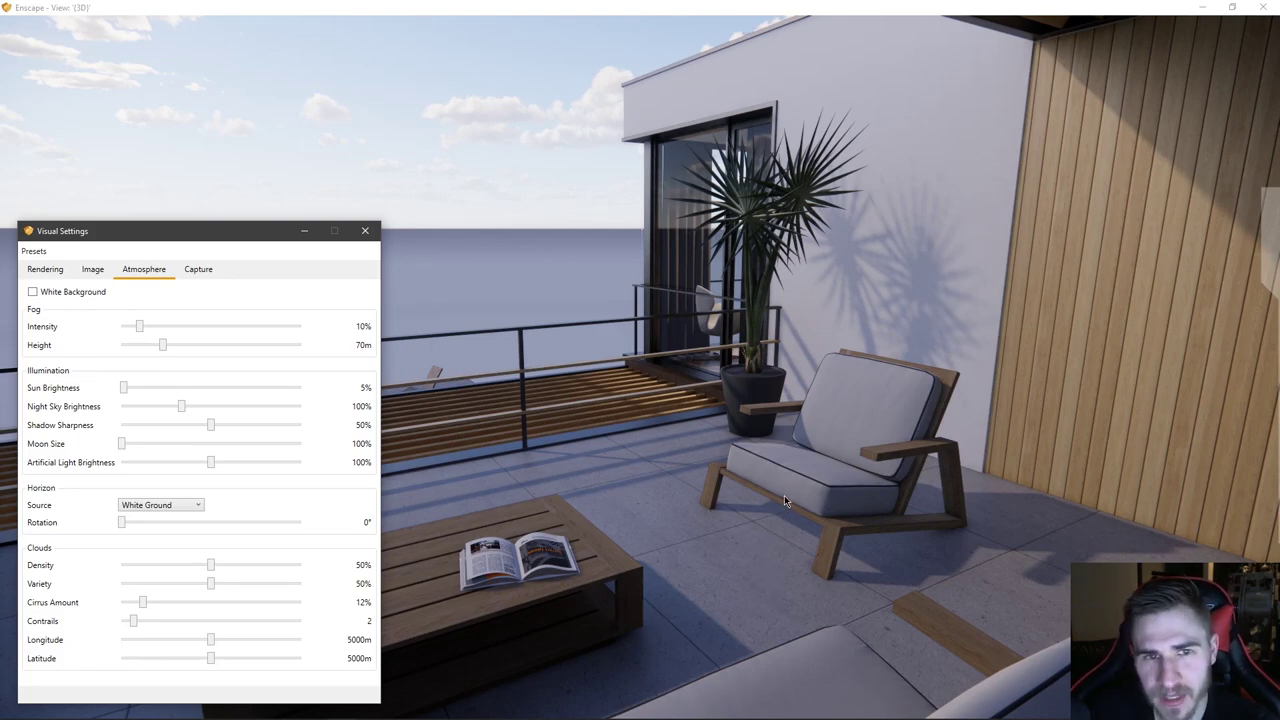
- Raise the sun brightness to 30%, try 25%, and set it to 80% to compare the terrace lighting
{"action": "left_click_drag", "start_coordinate": [768, 500], "coordinate": [745, 480]}
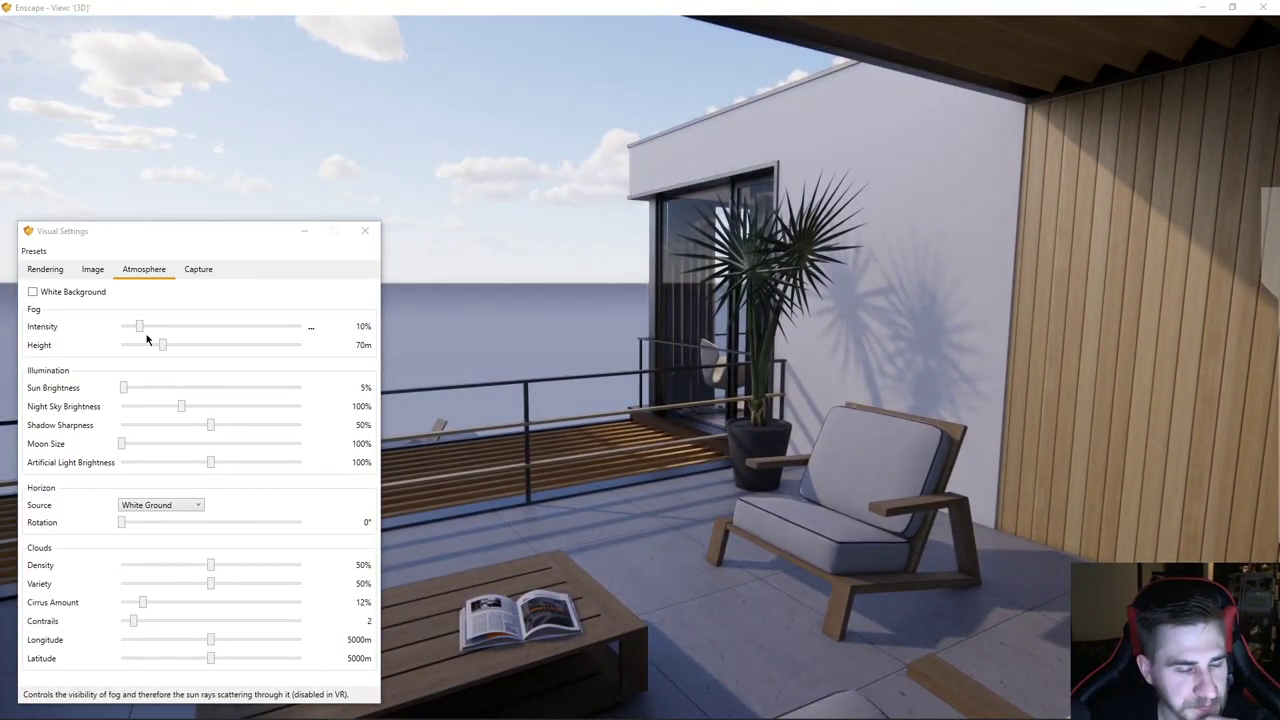
{"action": "scroll", "coordinate": [122, 389], "scroll_direction": "up", "scroll_amount": 4}
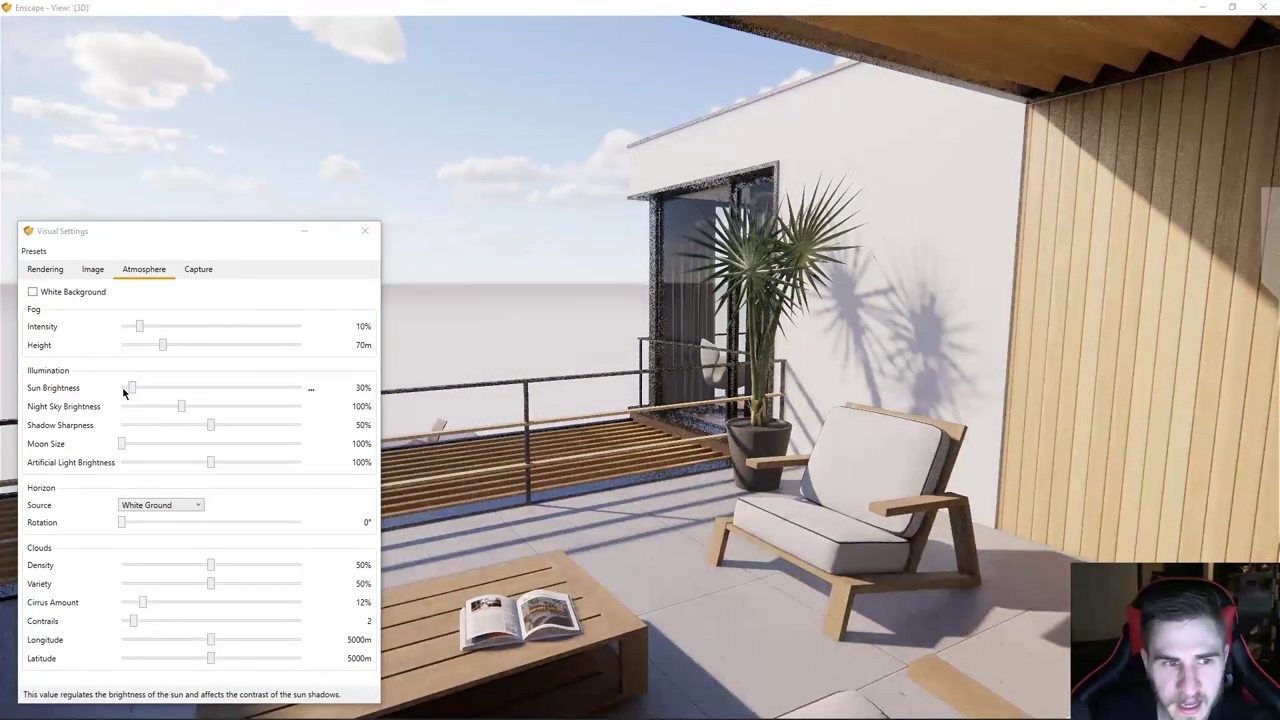
{"action": "scroll", "coordinate": [124, 389], "scroll_direction": "down", "scroll_amount": 1}
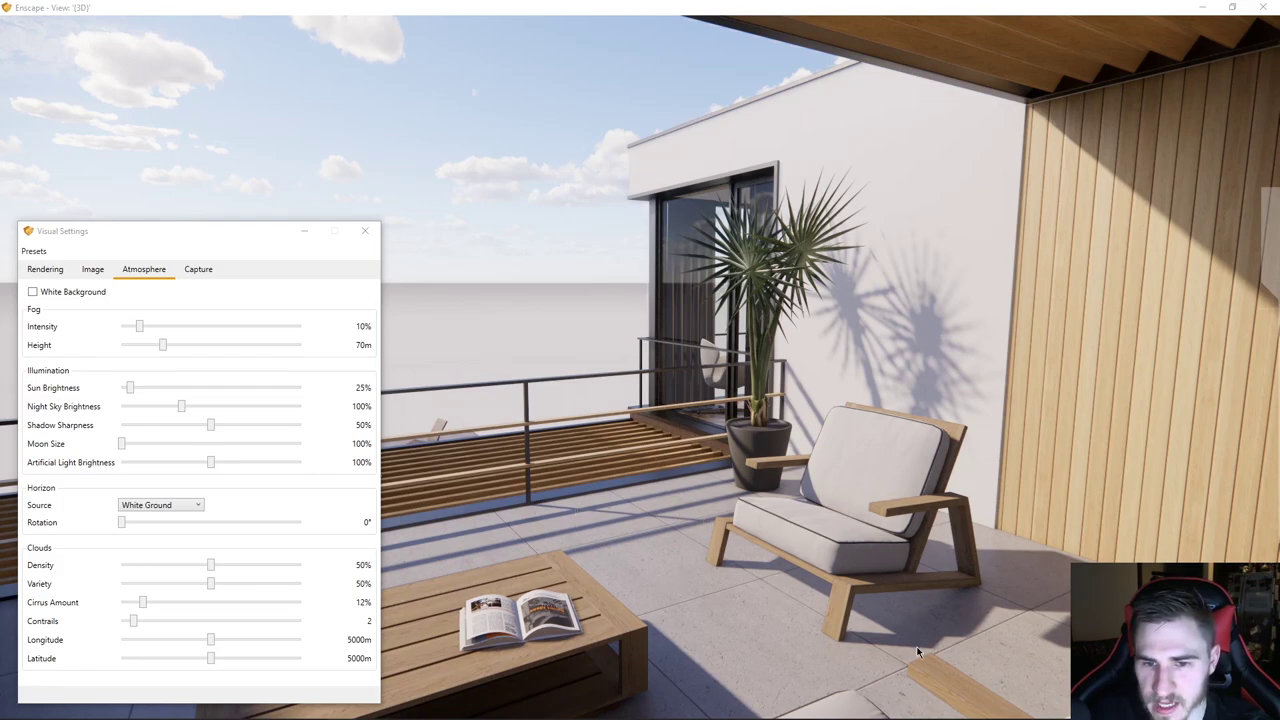
{"action": "left_click_drag", "start_coordinate": [130, 387], "coordinate": [150, 387]}
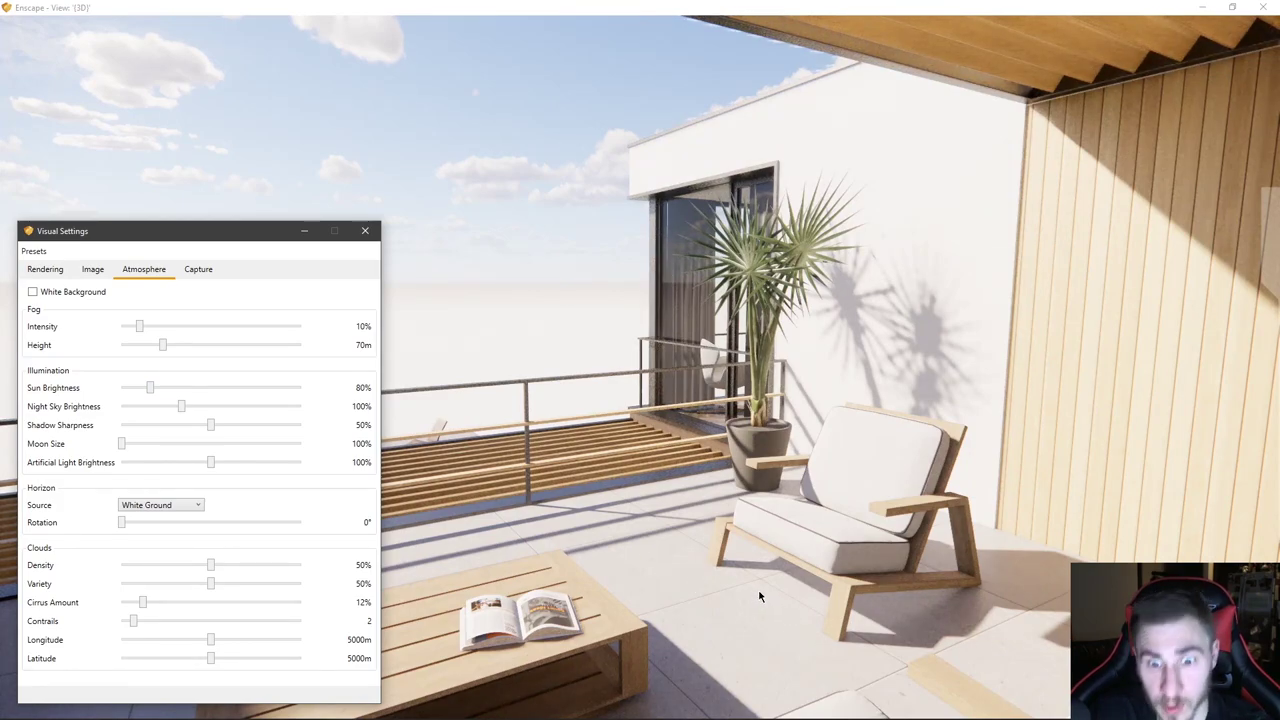
- Turn on Auto Exposure, check the terrace from further back and close up, and turn Auto Exposure off again
{"action": "left_click", "coordinate": [46, 270]}
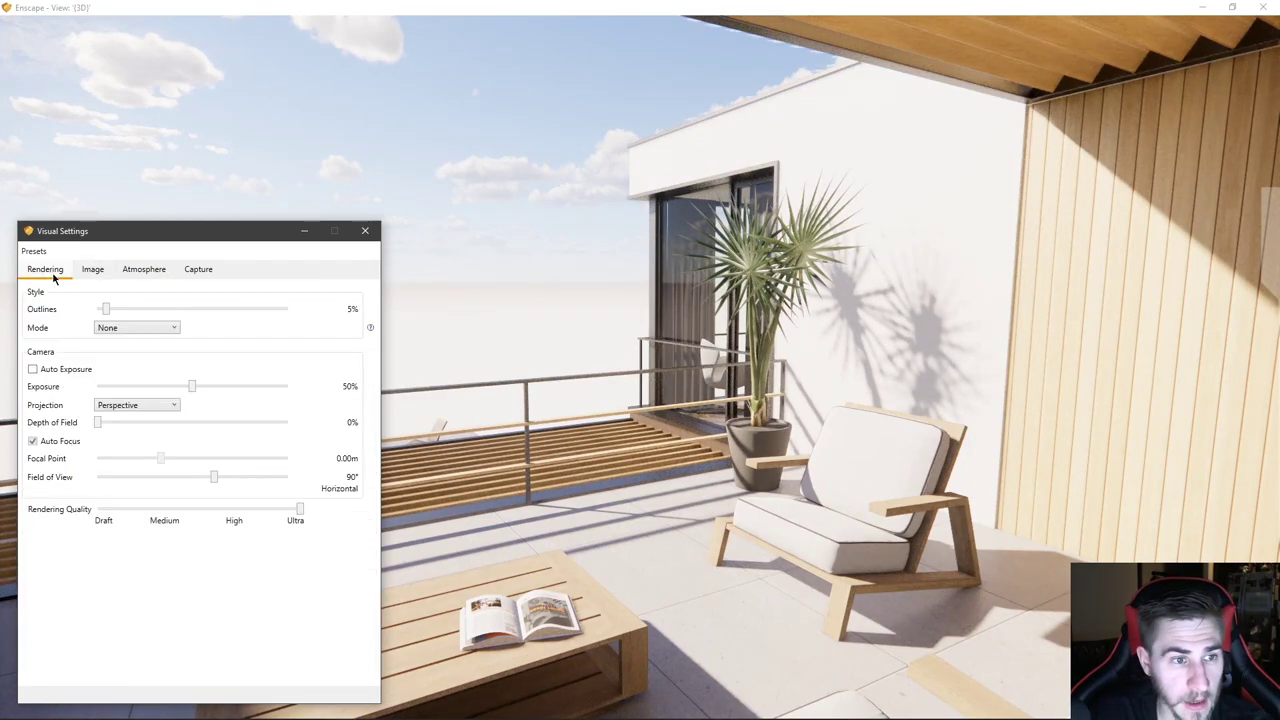
{"action": "left_click", "coordinate": [48, 370]}
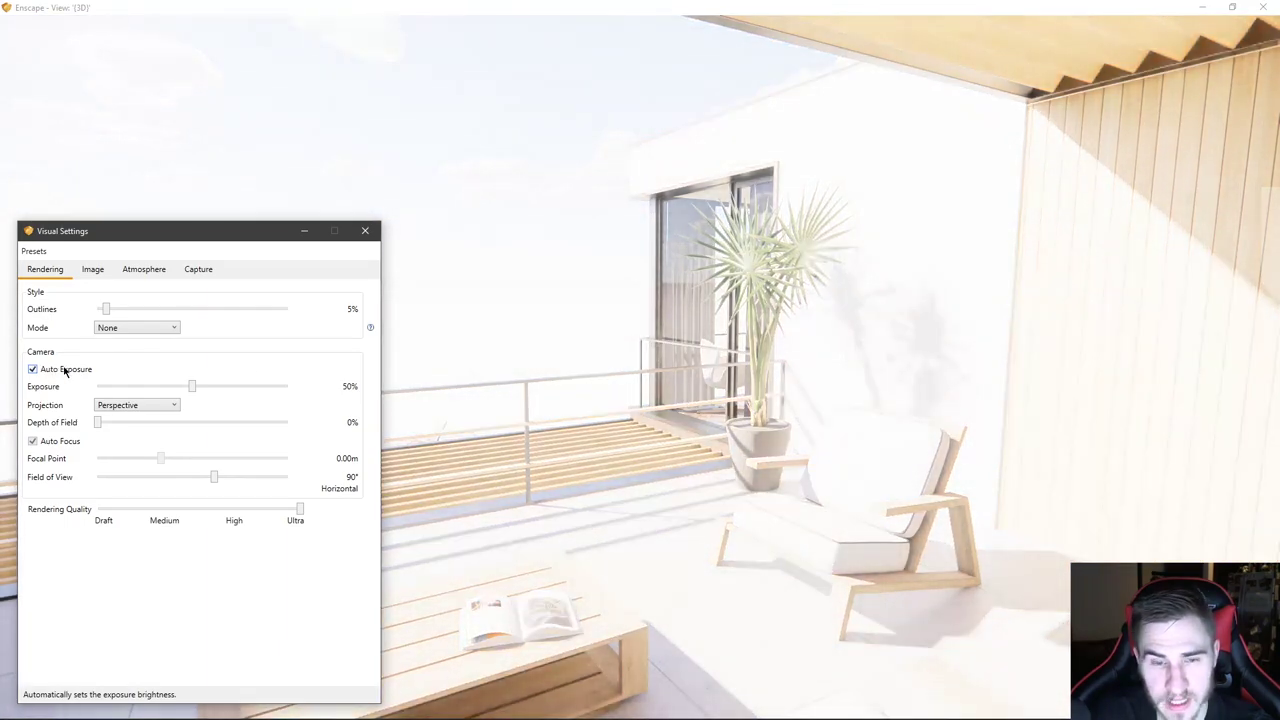
{"action": "left_click", "coordinate": [709, 453]}
{"action": "key", "text": "s"}
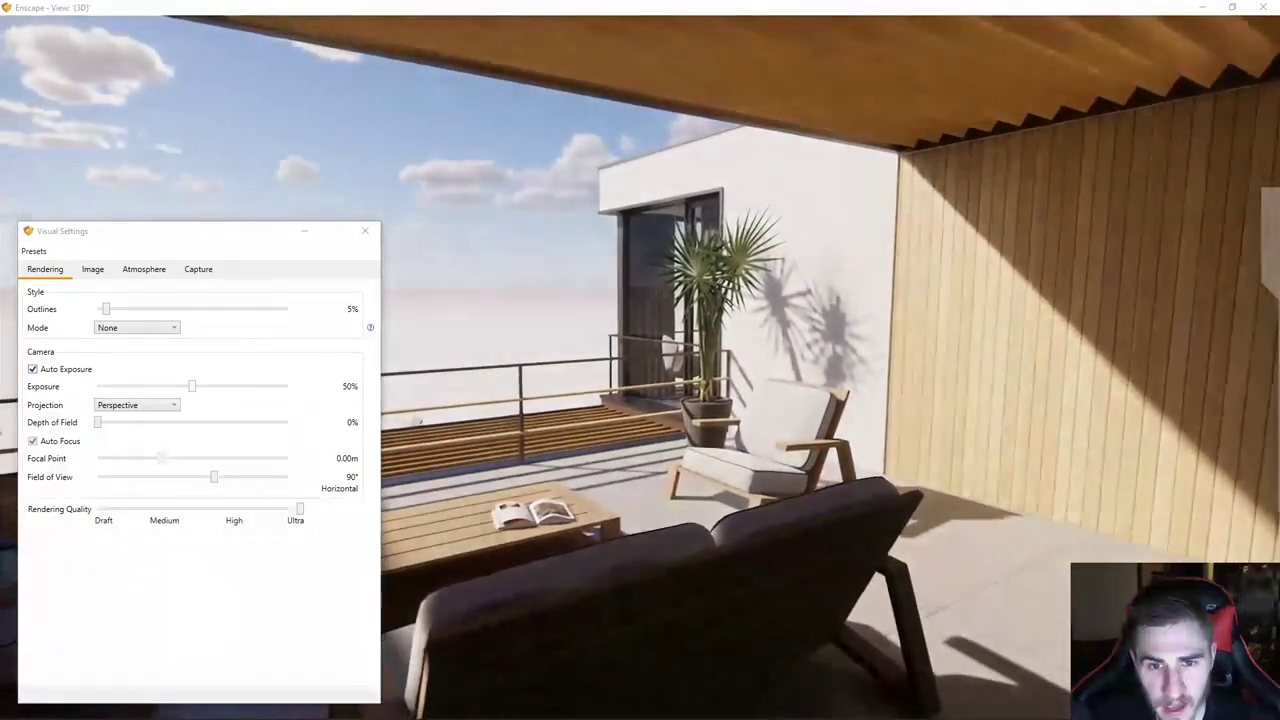
{"action": "key", "text": "w"}
{"action": "key", "text": "w"}
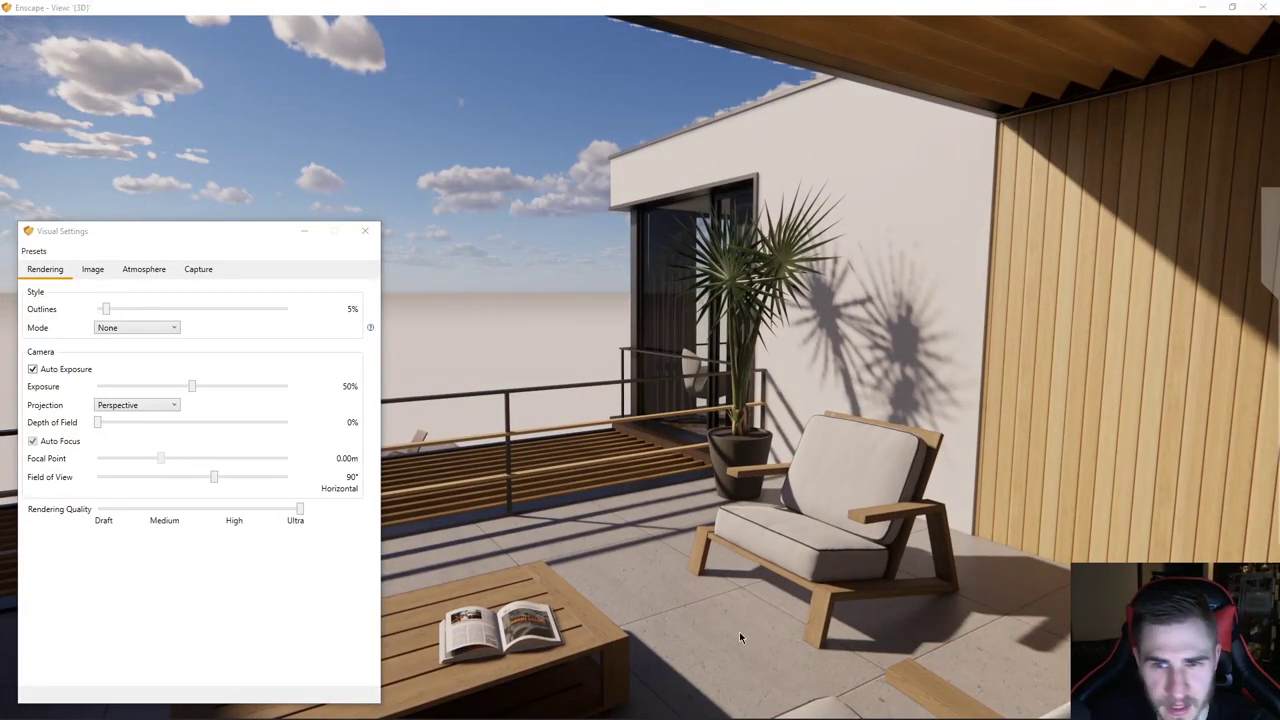
{"action": "left_click", "coordinate": [32, 369]}
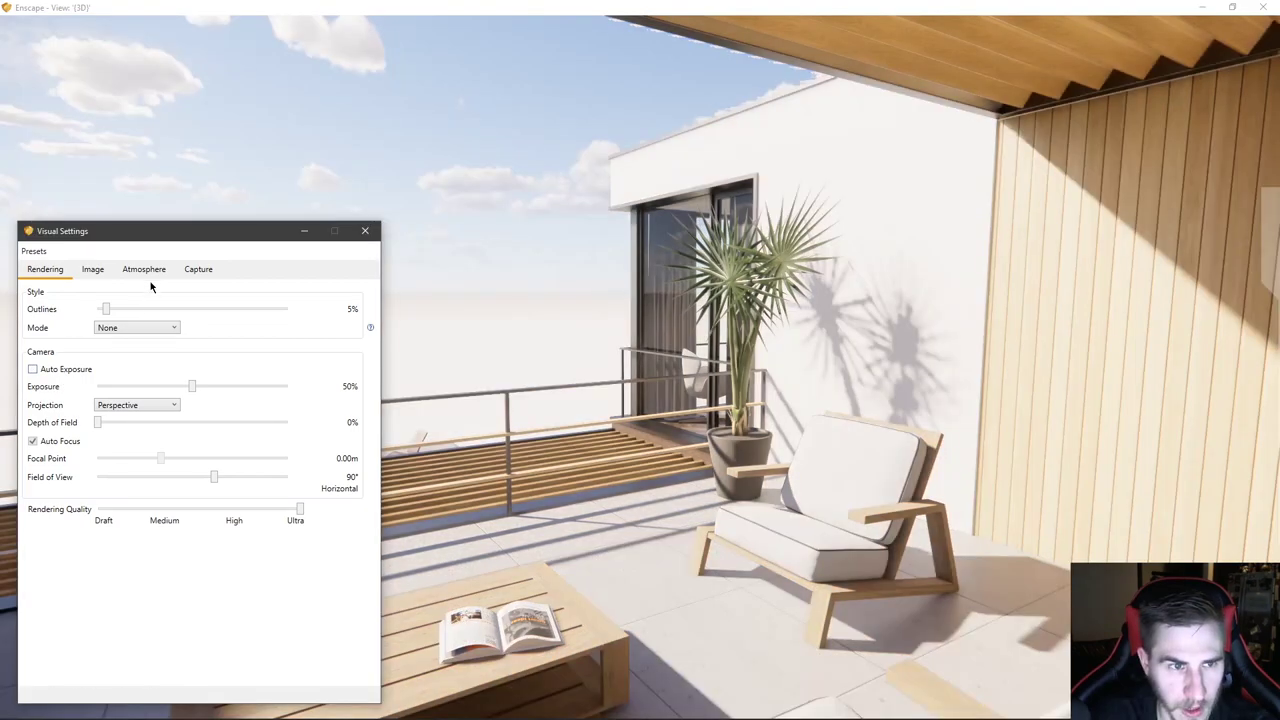
- Lower the sun brightness to 30% in the atmosphere settings
{"action": "left_click", "coordinate": [146, 271]}
{"action": "scroll", "coordinate": [145, 386], "scroll_direction": "down", "scroll_amount": 11}
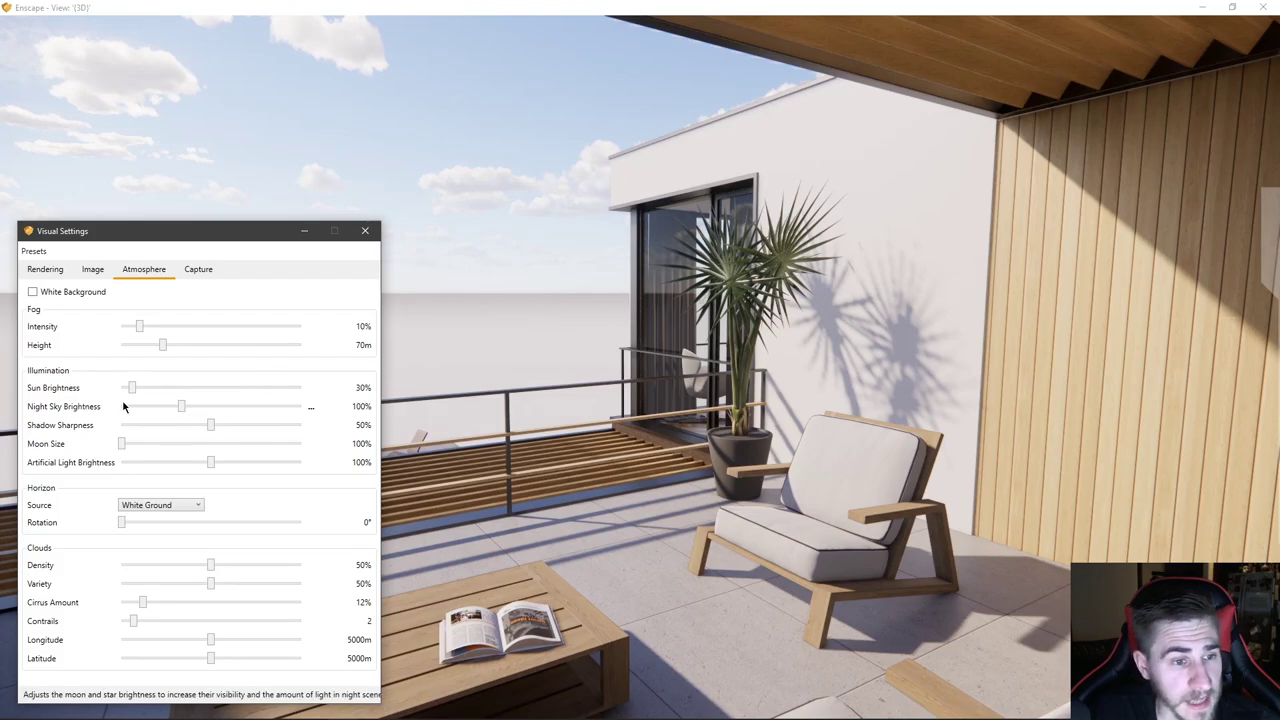
- Shift the scene's time of day to night and raise the night sky brightness to its maximum
{"action": "right_click_drag", "start_coordinate": [681, 553], "coordinate": [825, 550], "text": "shift"}
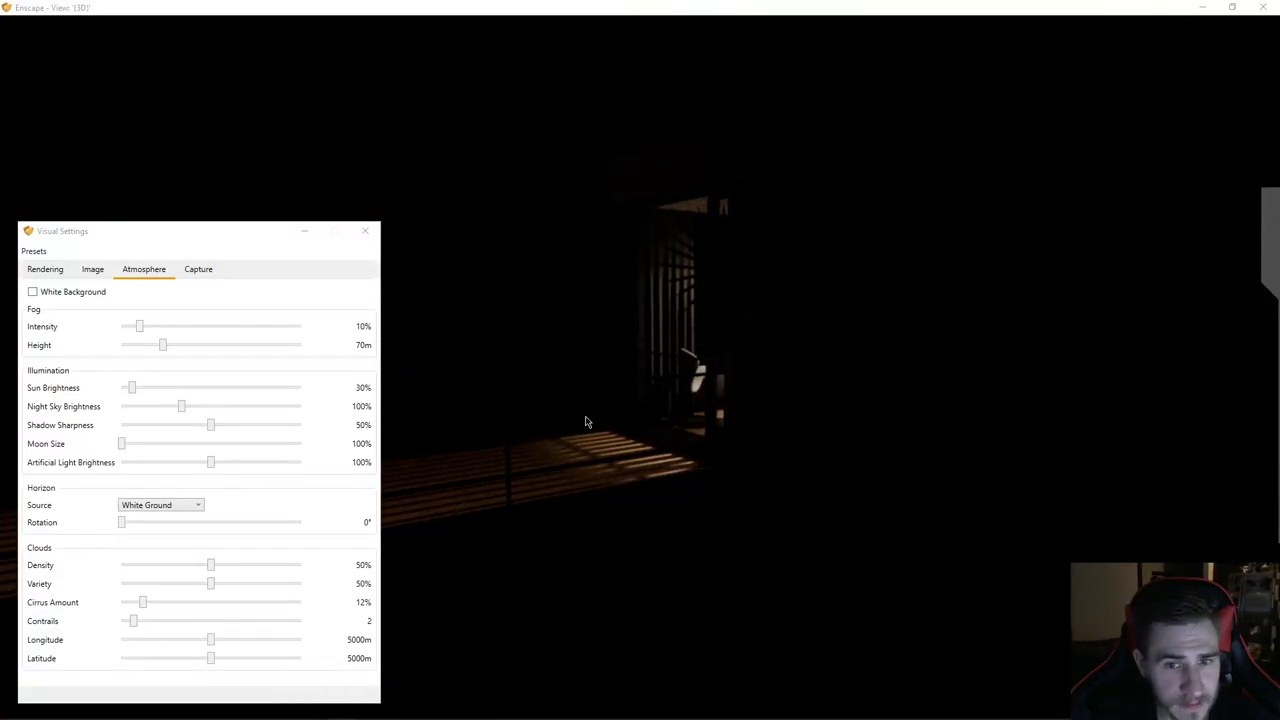
{"action": "left_click_drag", "start_coordinate": [586, 421], "coordinate": [751, 535]}
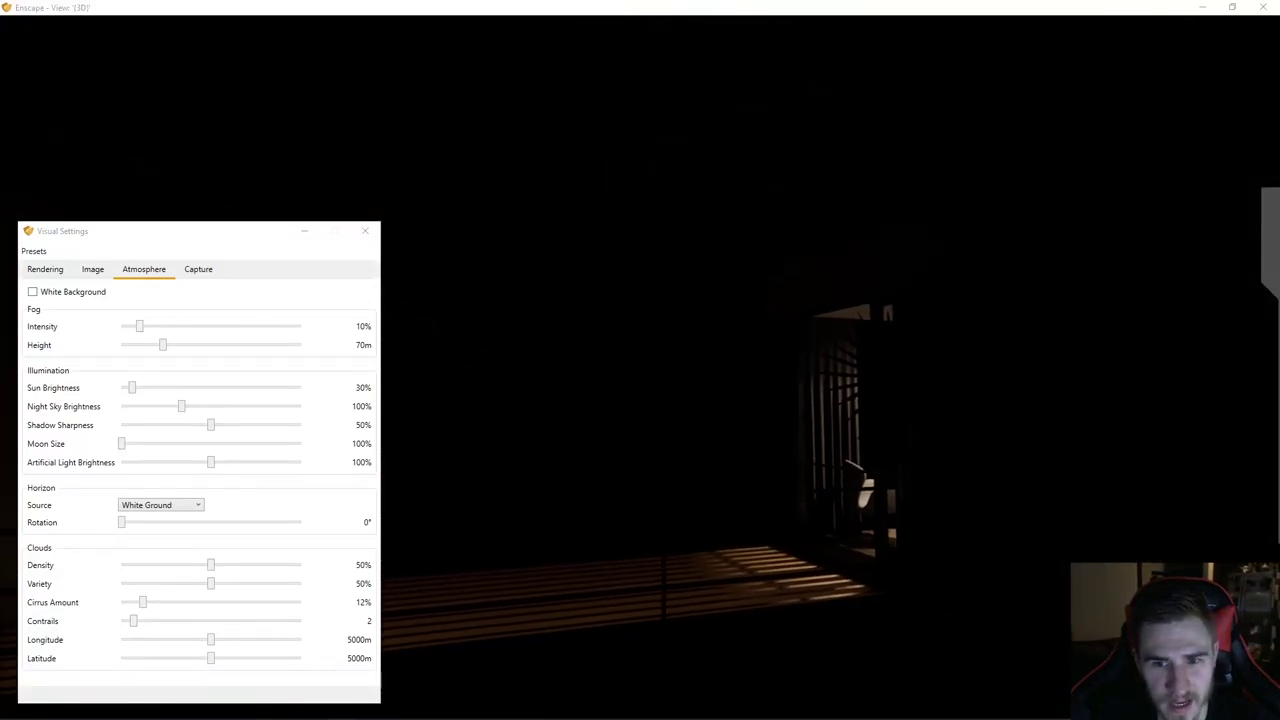
{"action": "left_click_drag", "start_coordinate": [500, 370], "coordinate": [687, 423]}
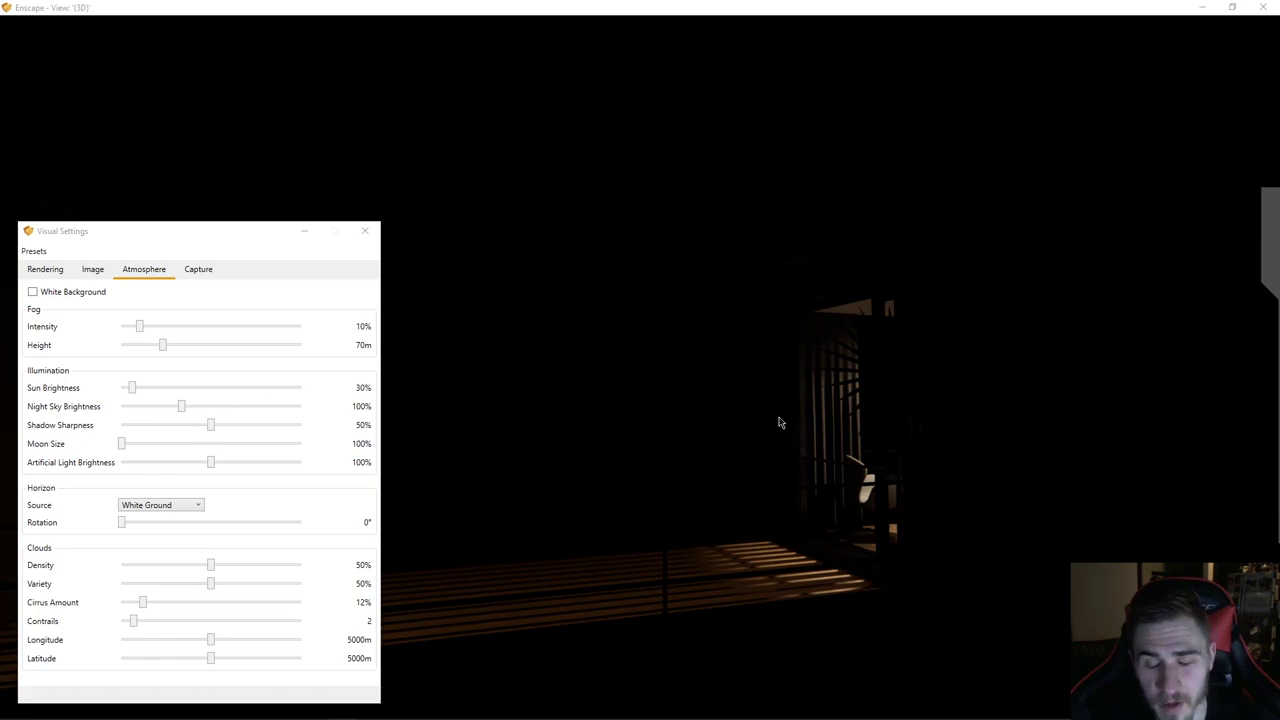
{"action": "mouse_move", "coordinate": [691, 482]}
{"action": "right_mouse_down", "text": "shift"}
{"action": "mouse_move", "coordinate": [850, 482]}
{"action": "mouse_move", "coordinate": [689, 482]}
{"action": "right_mouse_up", "text": "shift"}
{"action": "left_click_drag", "start_coordinate": [181, 407], "coordinate": [350, 410]}
{"action": "left_click_drag", "start_coordinate": [717, 495], "coordinate": [350, 345]}
- Enable Auto Exposure for the night scene, comparing the terrace and sky with it on and off, and leave it on
{"action": "left_click", "coordinate": [36, 270]}
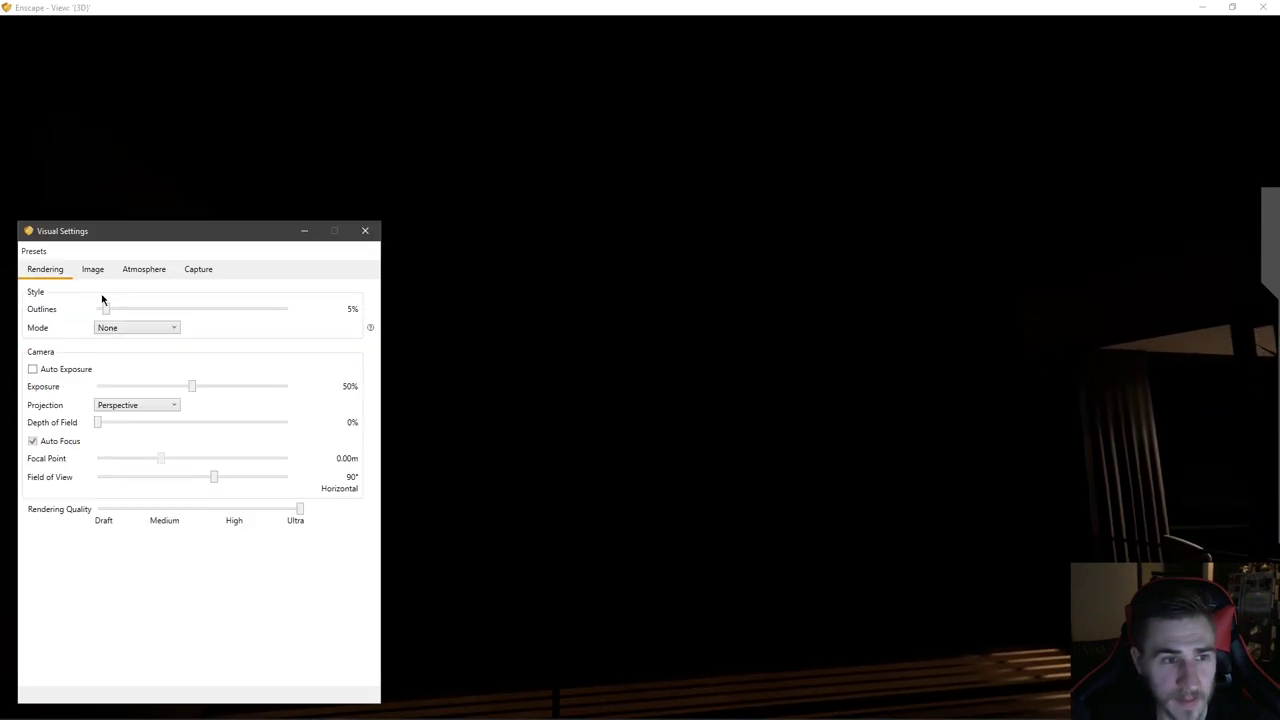
{"action": "left_click", "coordinate": [507, 533]}
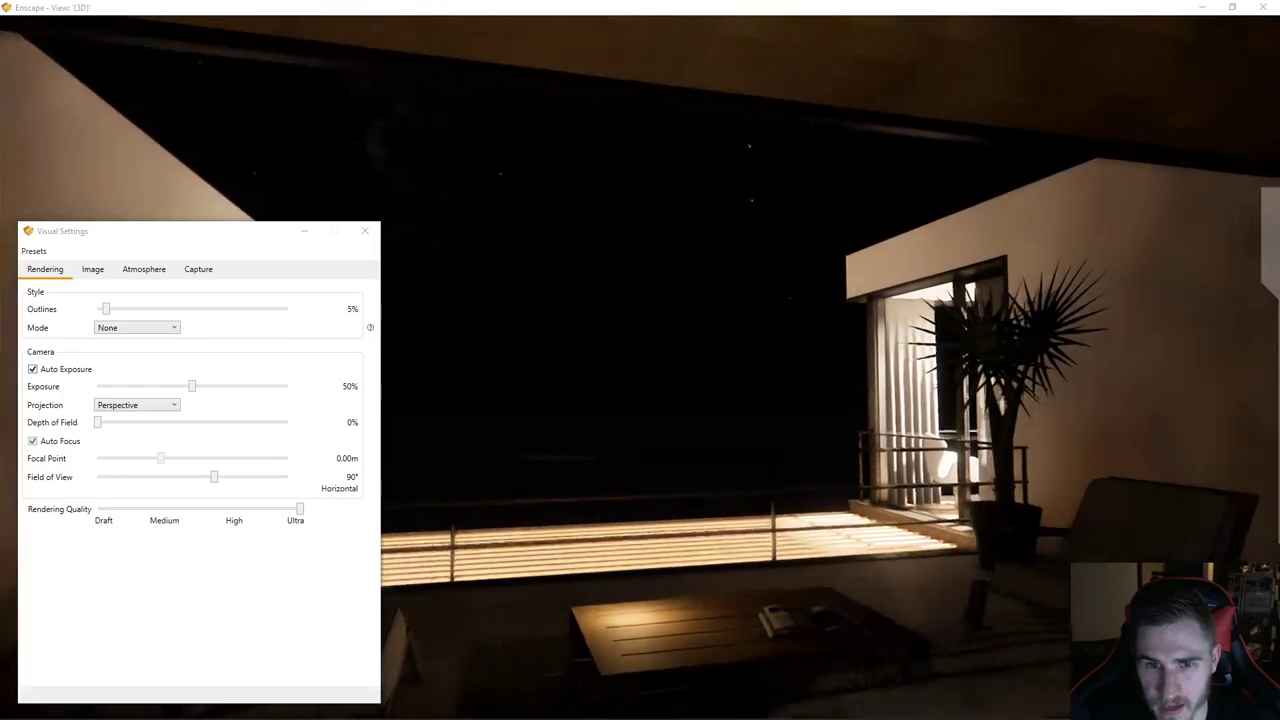
{"action": "key", "text": "w"}
{"action": "left_click_drag", "start_coordinate": [702, 497], "coordinate": [622, 414]}
{"action": "key", "text": "d"}
{"action": "key", "text": "d"}
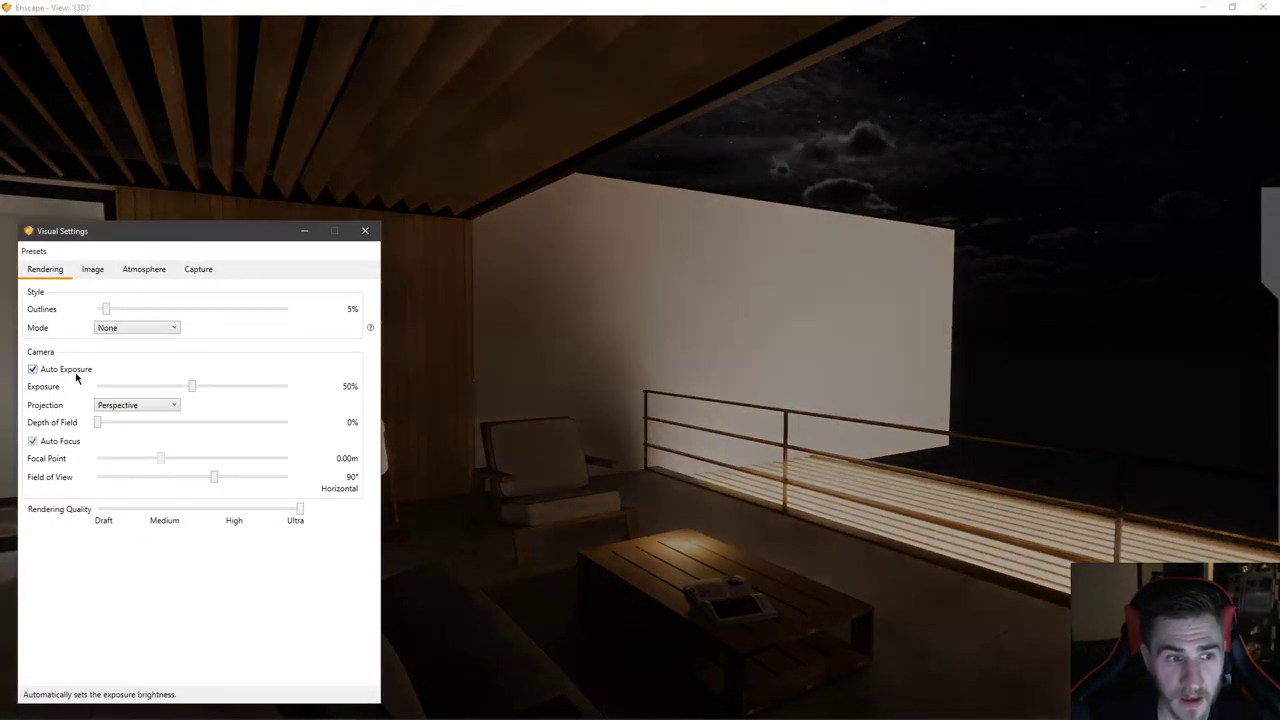
{"action": "key", "text": "d"}
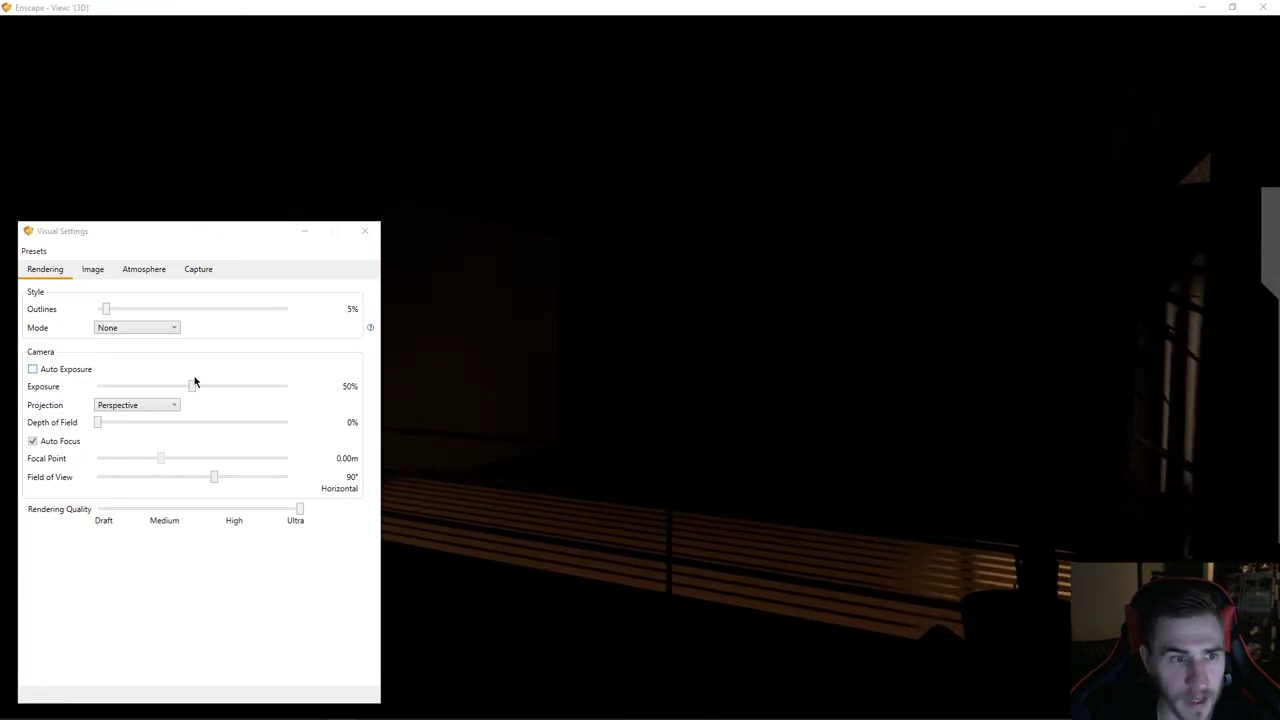
{"action": "left_click", "coordinate": [66, 370]}
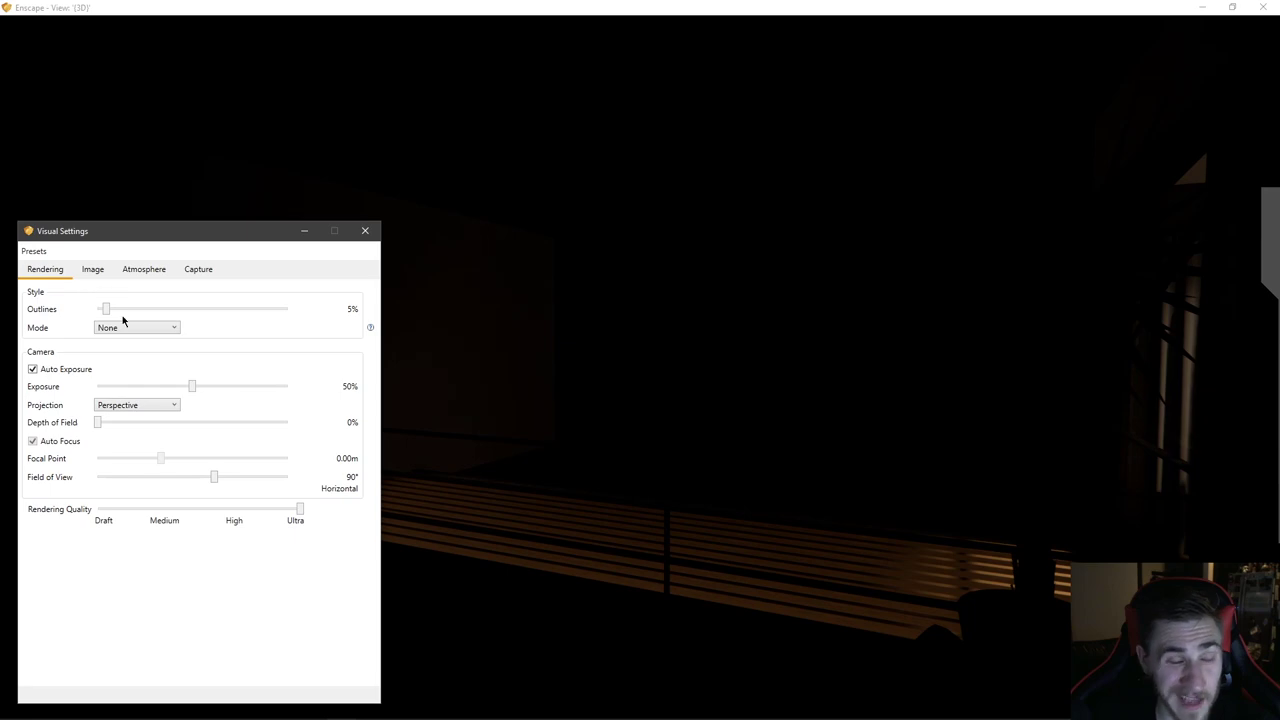
{"action": "left_click", "coordinate": [632, 410]}
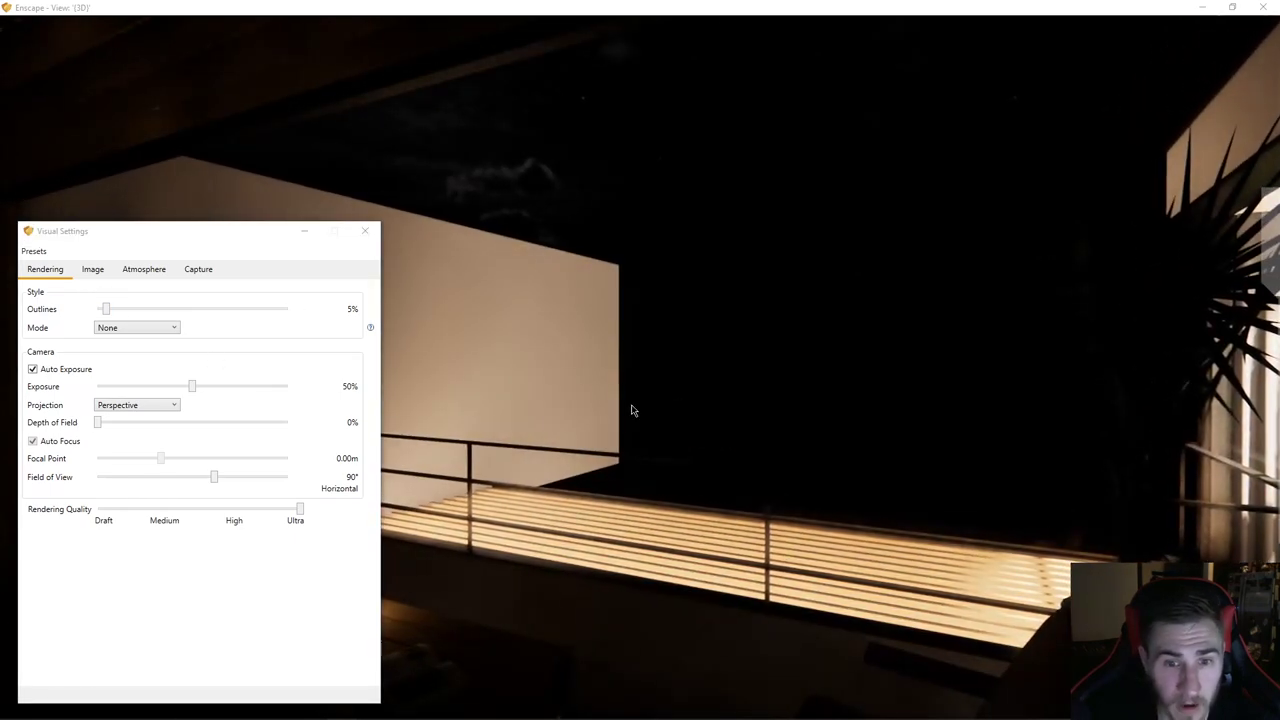
{"action": "left_click_drag", "start_coordinate": [717, 340], "coordinate": [628, 323]}
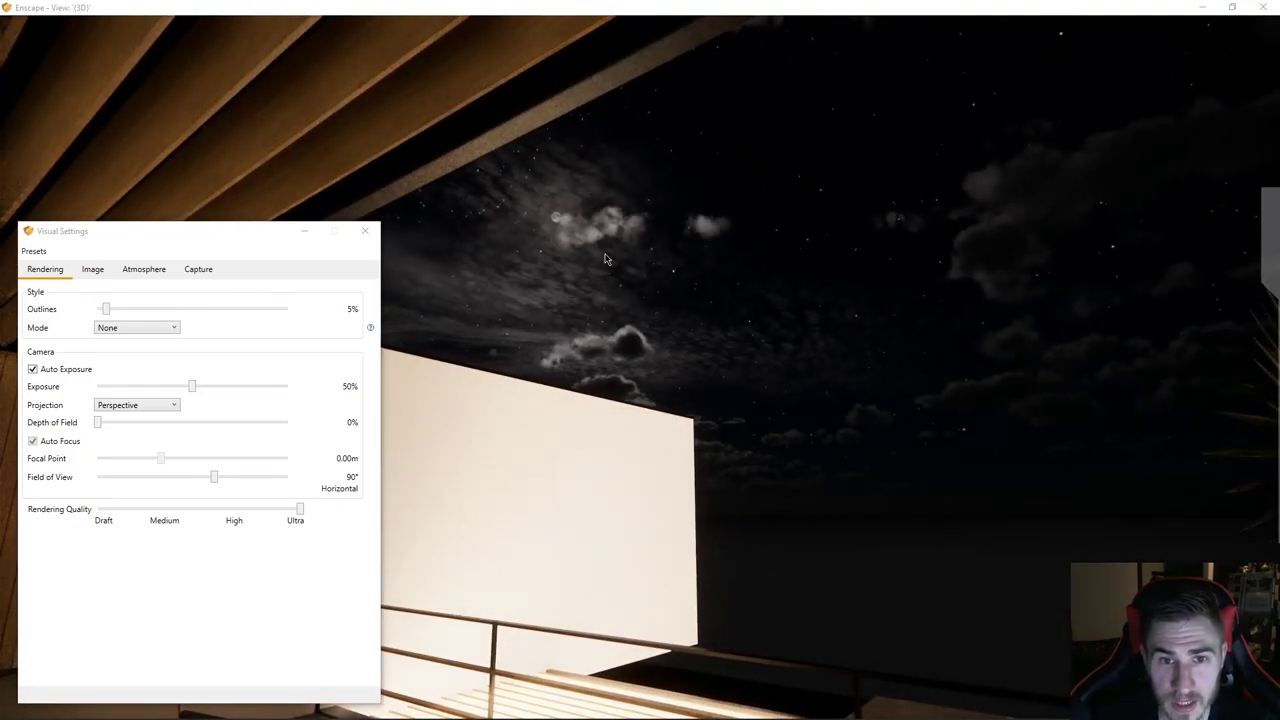
- Try the night sky brightness at 0% and 5%, and set it to 152%
{"action": "left_click", "coordinate": [90, 269]}
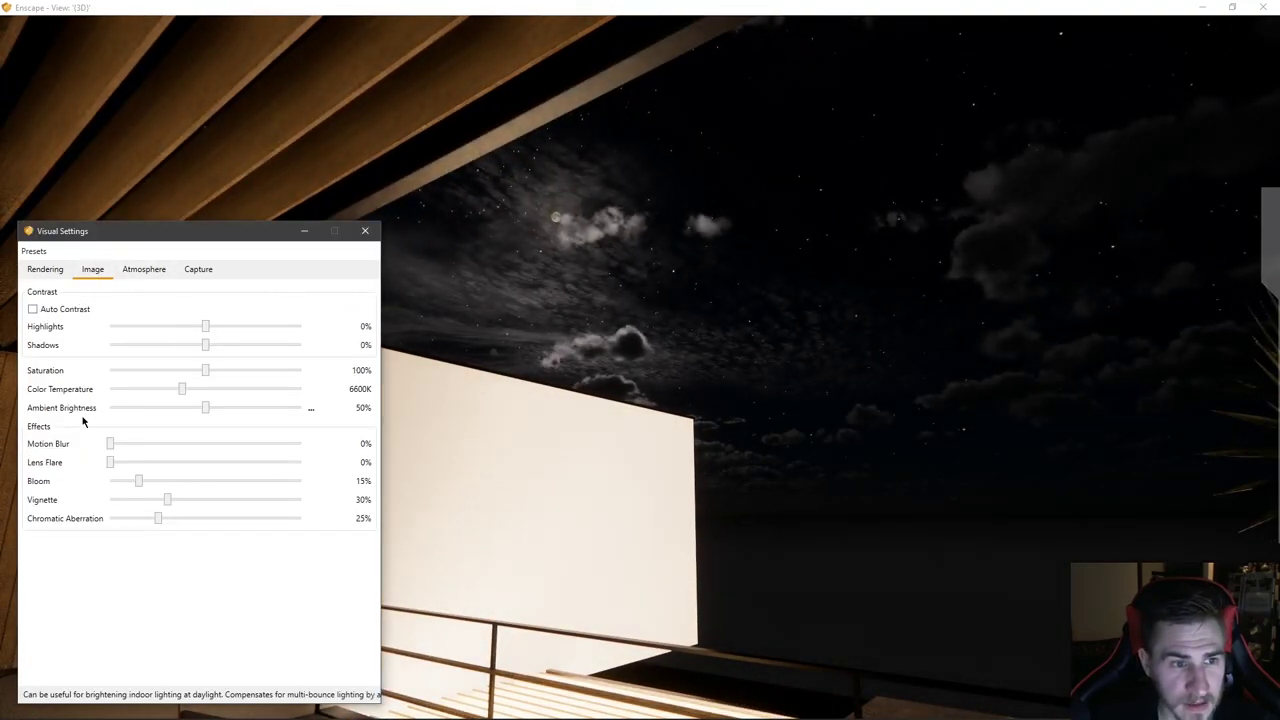
{"action": "left_click", "coordinate": [146, 271]}
{"action": "left_click_drag", "start_coordinate": [302, 408], "coordinate": [122, 407]}
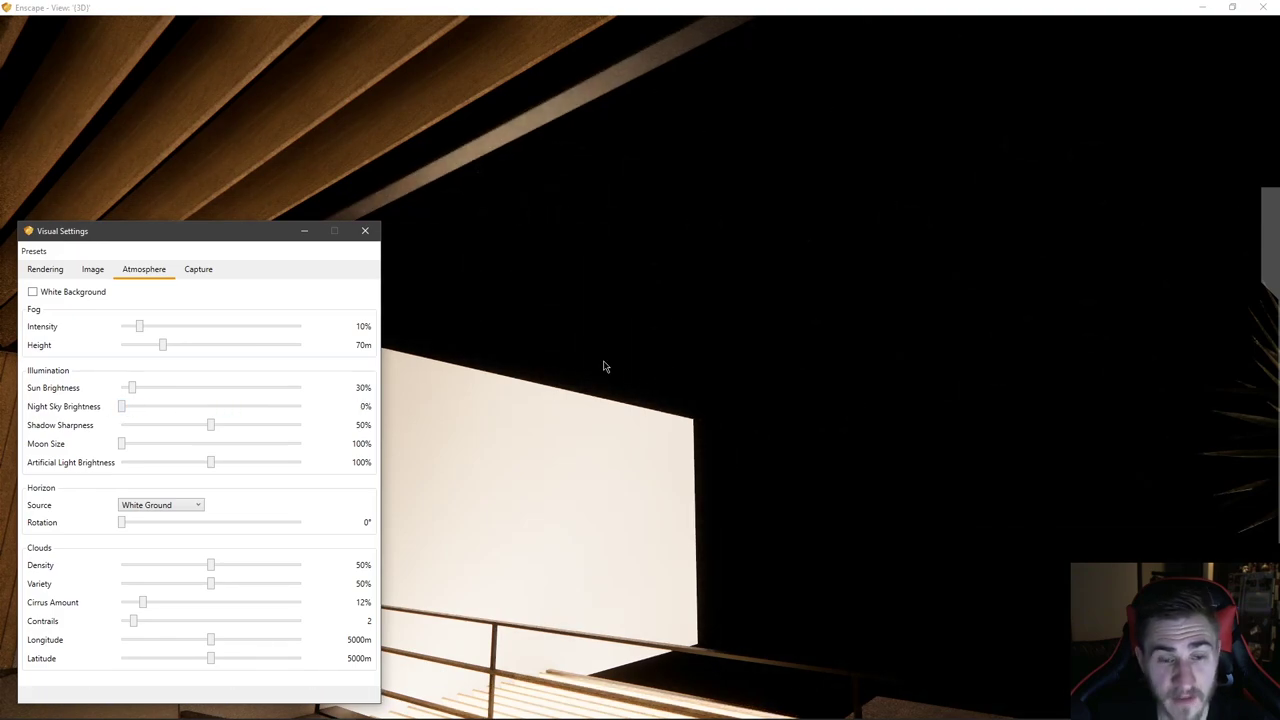
{"action": "left_click_drag", "start_coordinate": [120, 410], "coordinate": [124, 410]}
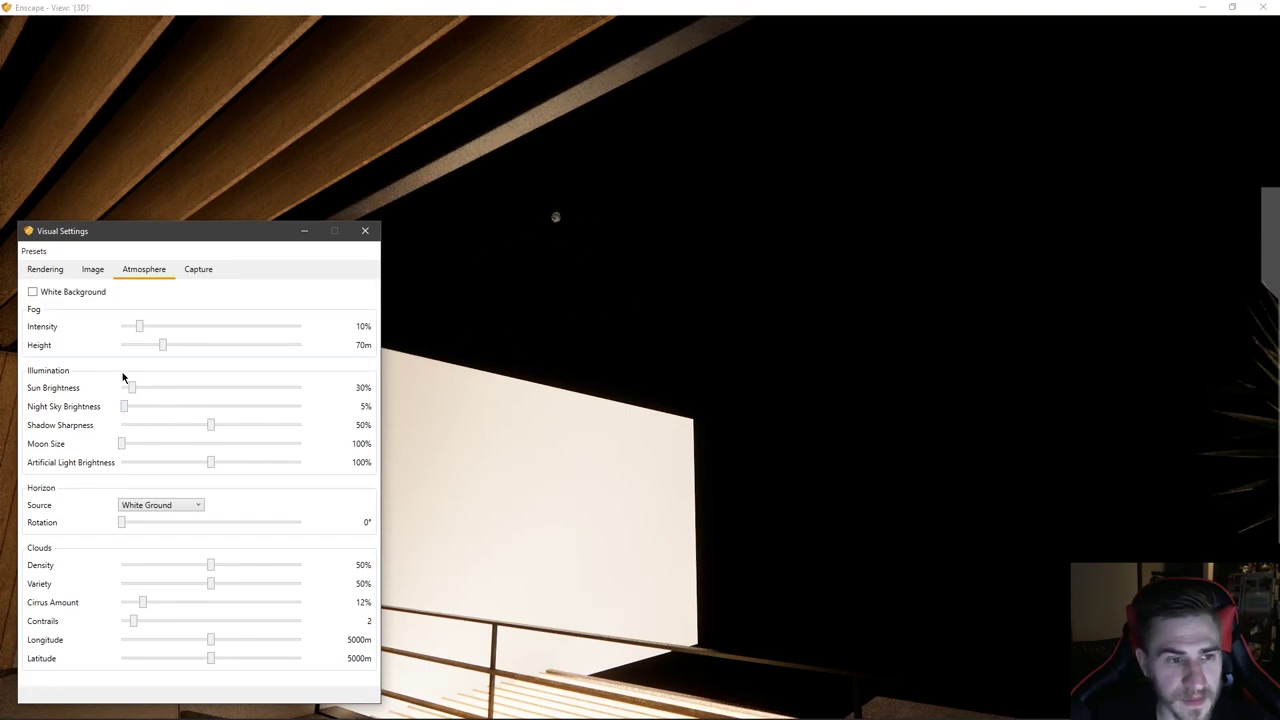
{"action": "mouse_move", "coordinate": [124, 409]}
{"action": "left_mouse_down"}
{"action": "mouse_move", "coordinate": [337, 403]}
{"action": "mouse_move", "coordinate": [213, 445]}
{"action": "left_mouse_up"}
- Set the shadow sharpness to 100% with the artificially lit interior in view from the terrace
{"action": "left_click_drag", "start_coordinate": [520, 430], "coordinate": [140, 515]}
{"action": "key", "text": "w"}
{"action": "left_click_drag", "start_coordinate": [880, 372], "coordinate": [597, 357]}
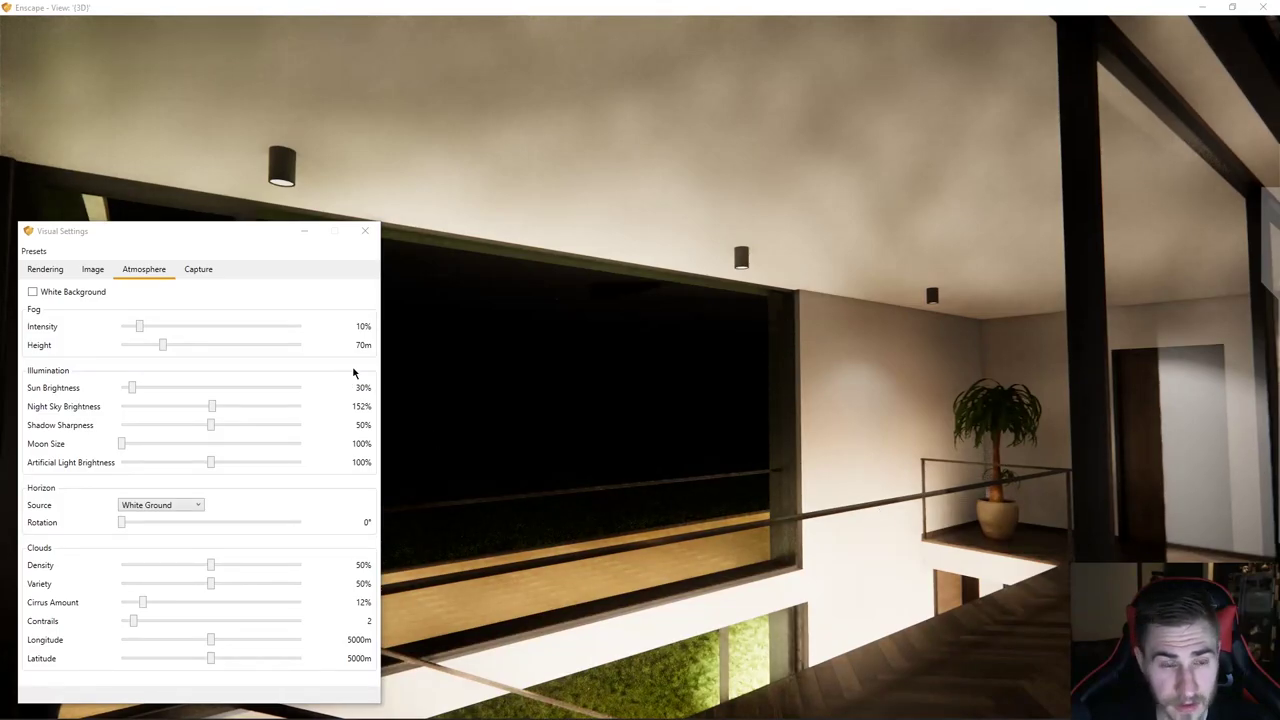
{"action": "left_click_drag", "start_coordinate": [629, 491], "coordinate": [1262, 440]}
{"action": "key", "text": "w"}
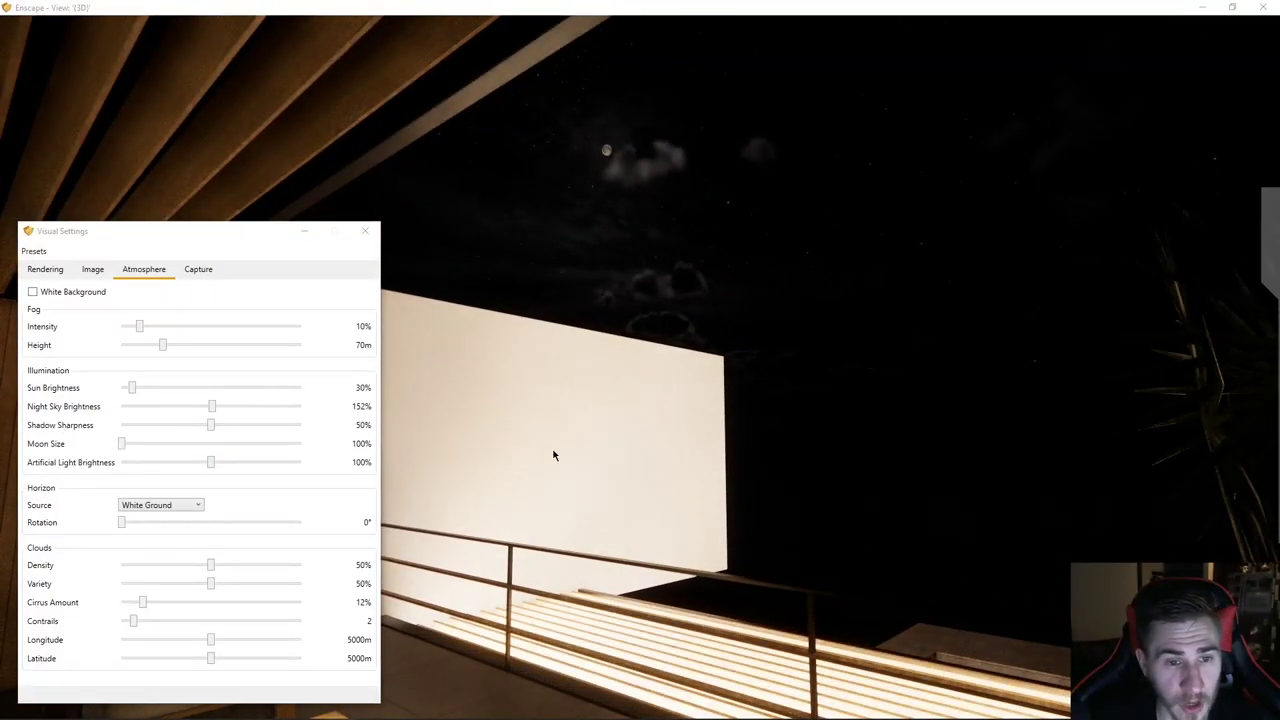
{"action": "key", "text": "a"}
{"action": "left_click_drag", "start_coordinate": [554, 455], "coordinate": [160, 476]}
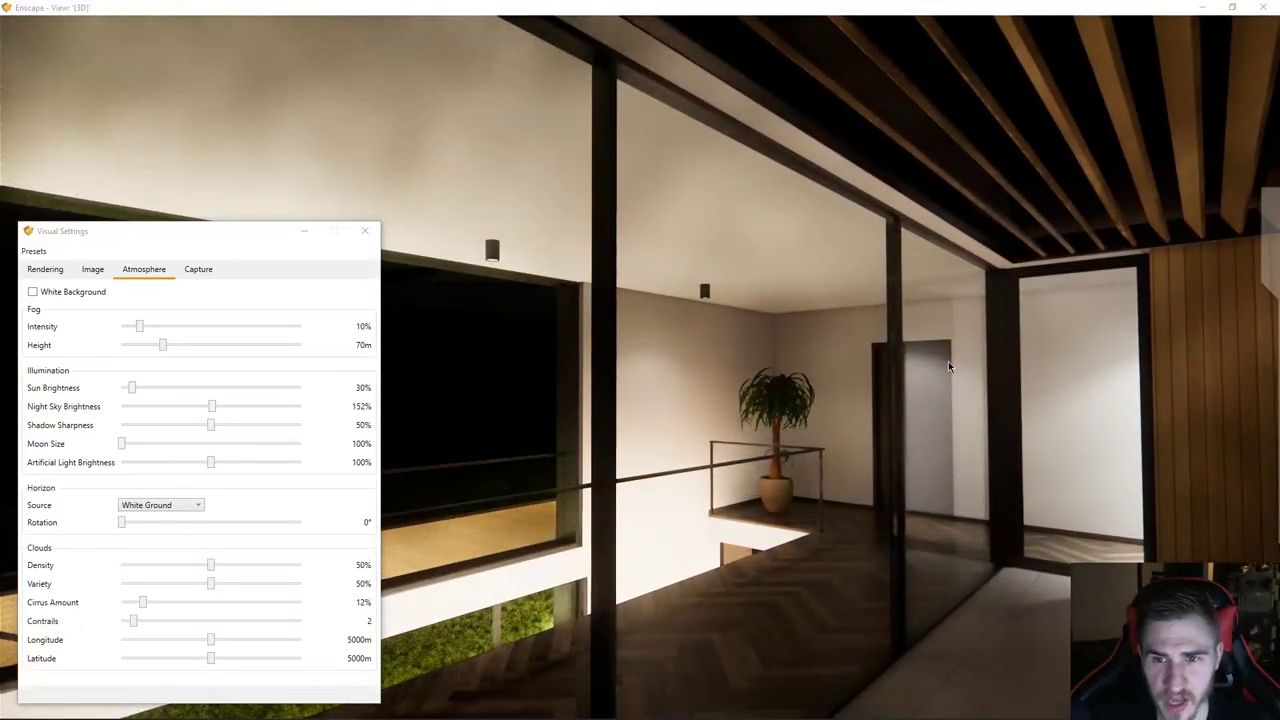
{"action": "left_click_drag", "start_coordinate": [212, 426], "coordinate": [368, 426]}
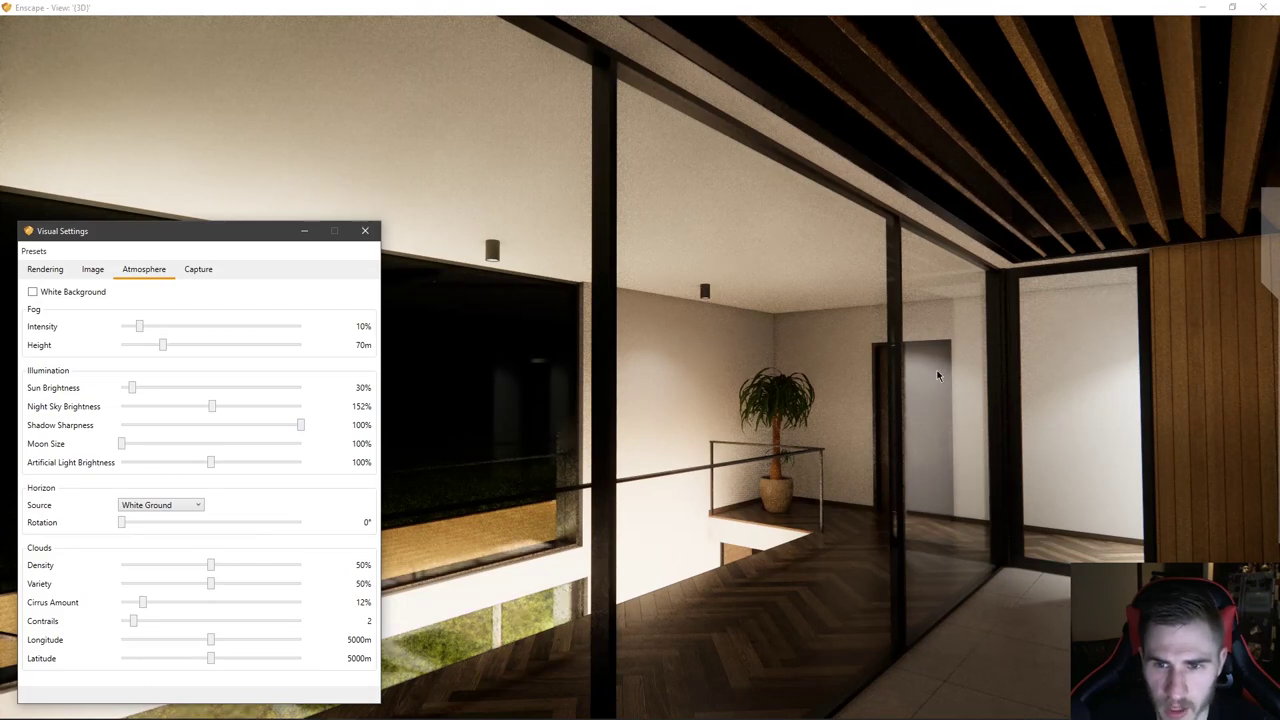
- Try the shadow sharpness at 23%, 0% and 100%, and set it to 50%
{"action": "left_click_drag", "start_coordinate": [283, 430], "coordinate": [82, 434]}
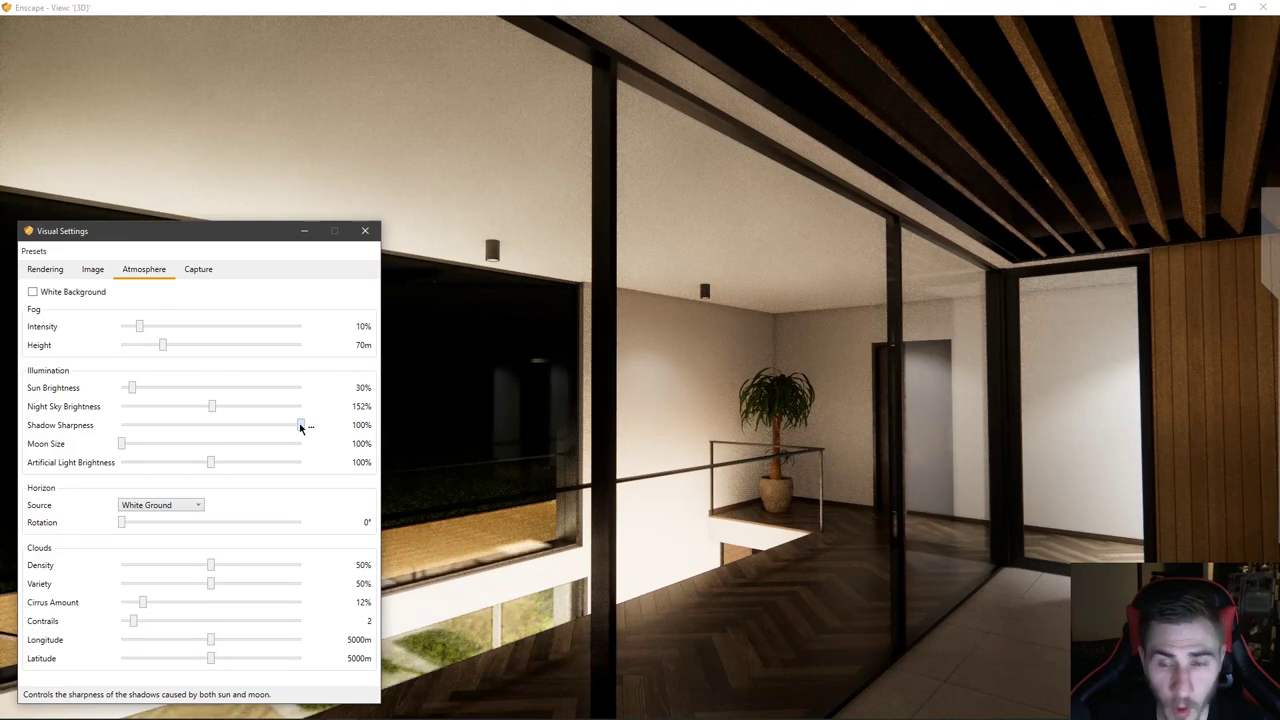
{"action": "left_click_drag", "start_coordinate": [301, 428], "coordinate": [162, 425]}
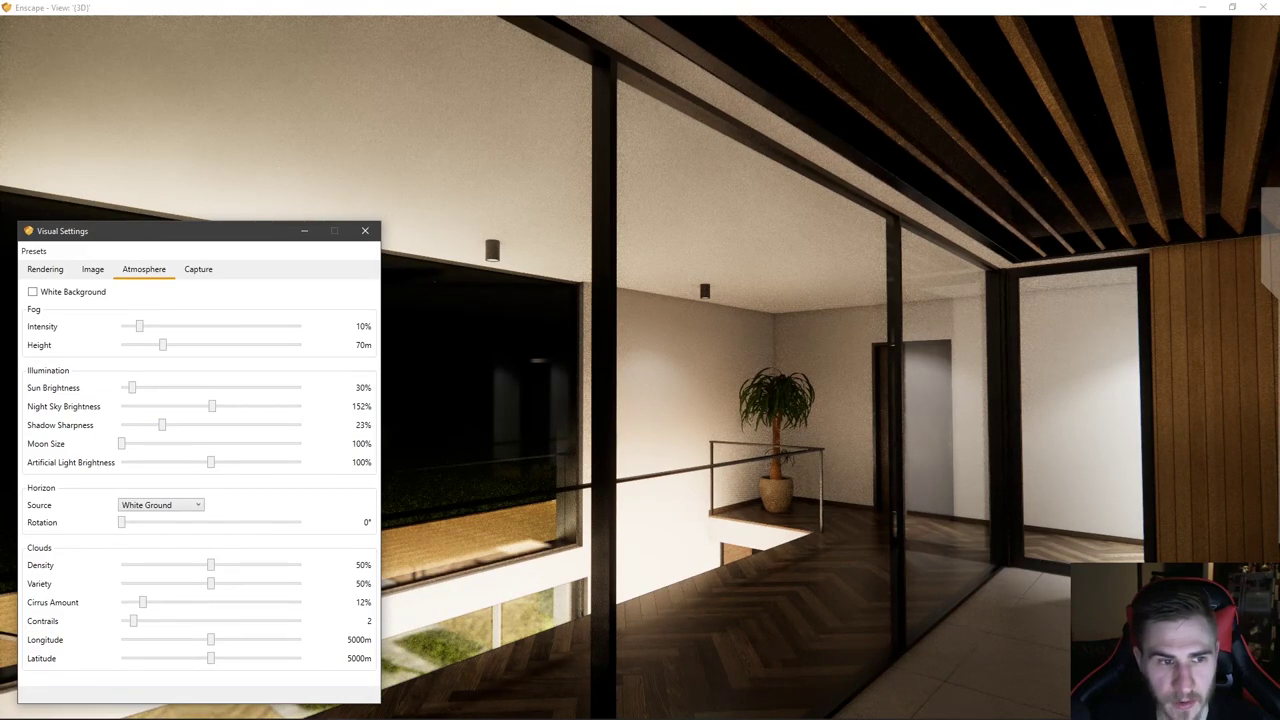
{"action": "left_click_drag", "start_coordinate": [155, 428], "coordinate": [119, 428]}
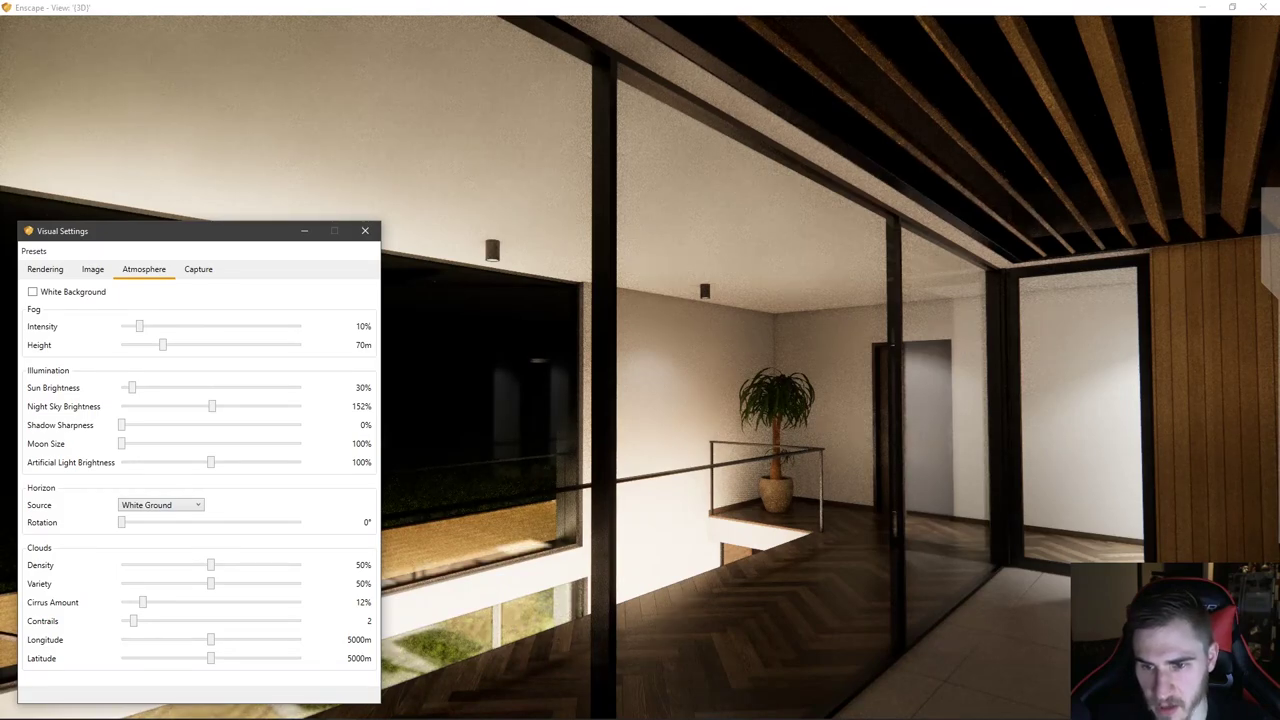
{"action": "left_click_drag", "start_coordinate": [120, 428], "coordinate": [343, 437]}
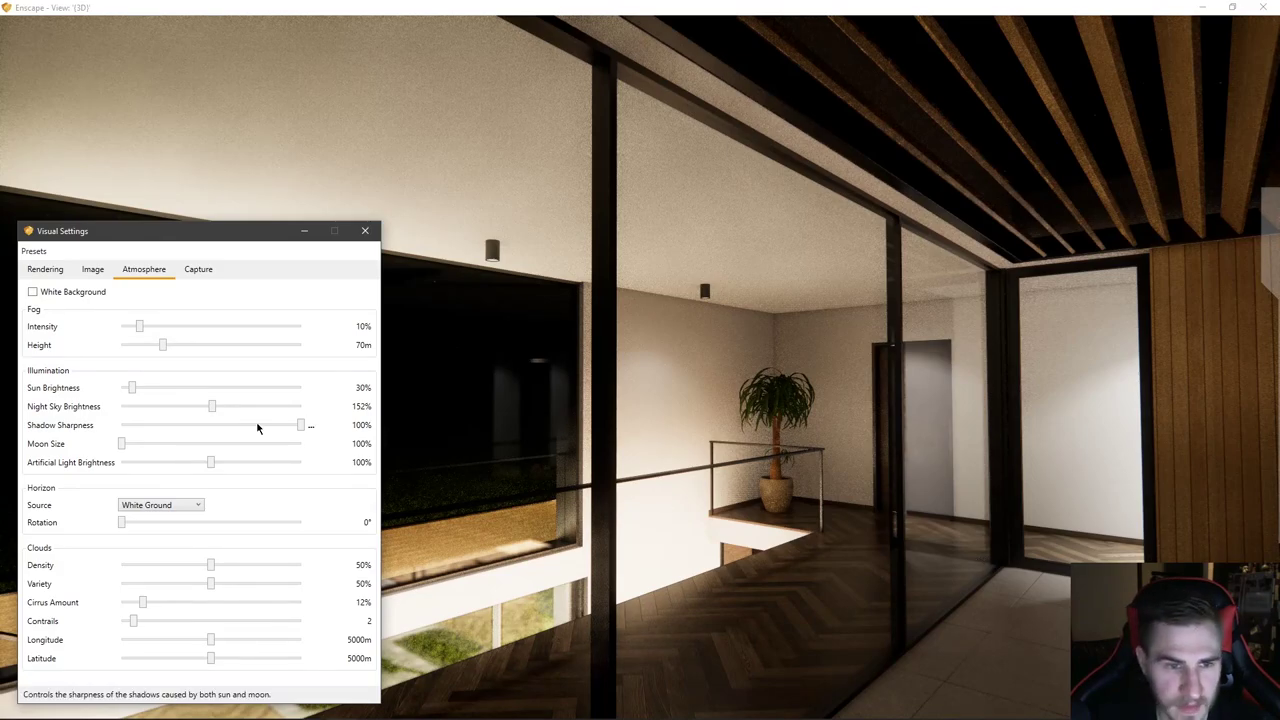
{"action": "left_click_drag", "start_coordinate": [300, 426], "coordinate": [210, 426]}
- With the moon in view above the terrace, try a moon size of 1000% and set it to 281%
{"action": "left_click_drag", "start_coordinate": [640, 400], "coordinate": [1000, 385]}
{"action": "key", "text": "w"}
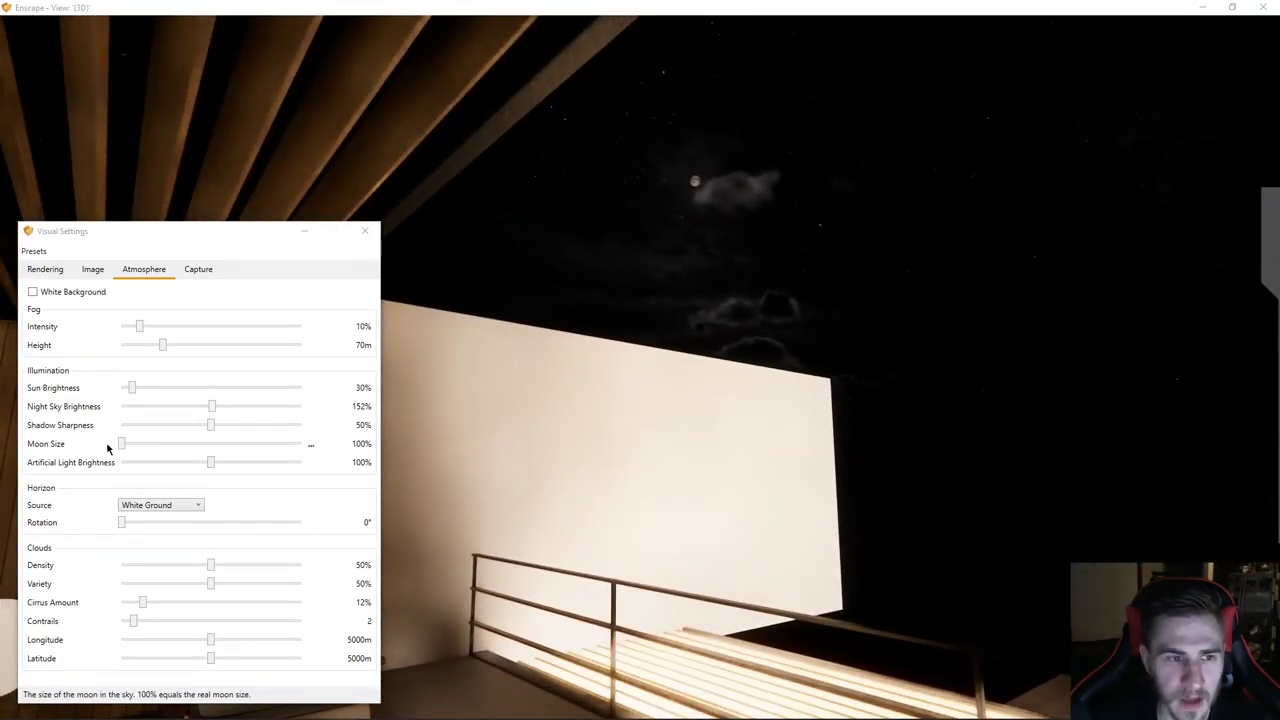
{"action": "left_click_drag", "start_coordinate": [121, 444], "coordinate": [411, 443]}
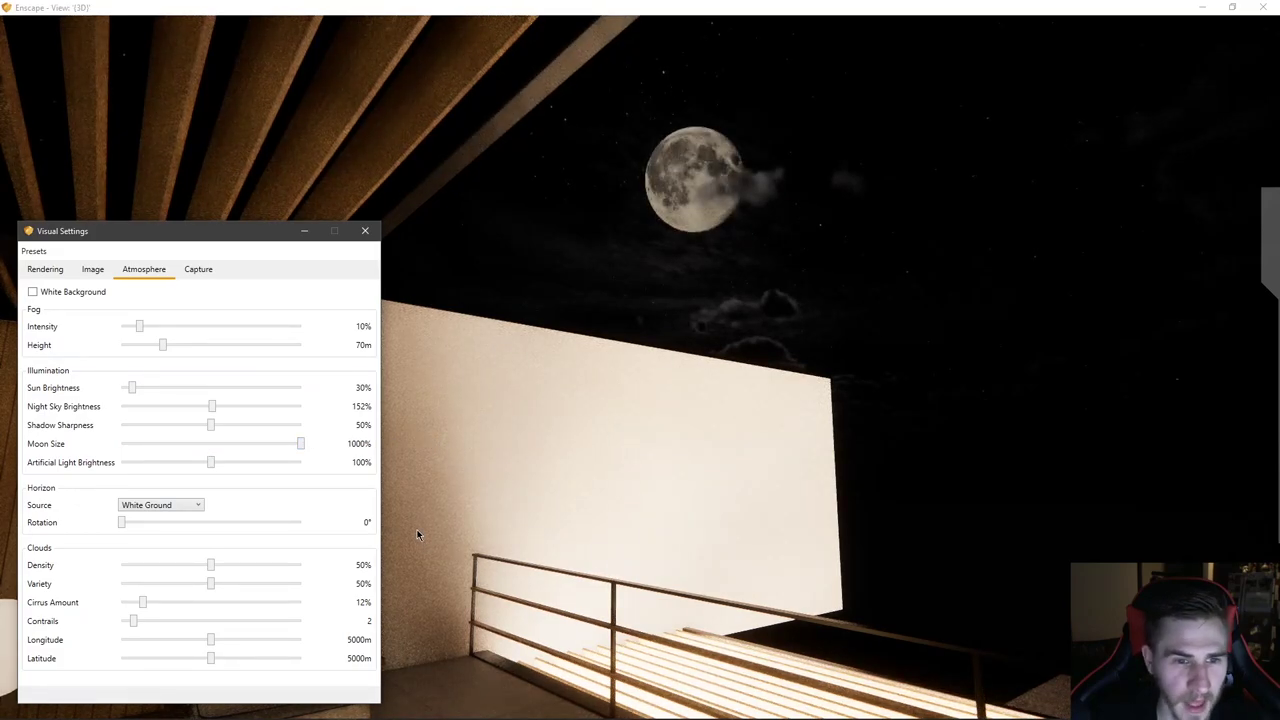
{"action": "left_click_drag", "start_coordinate": [499, 456], "coordinate": [466, 434]}
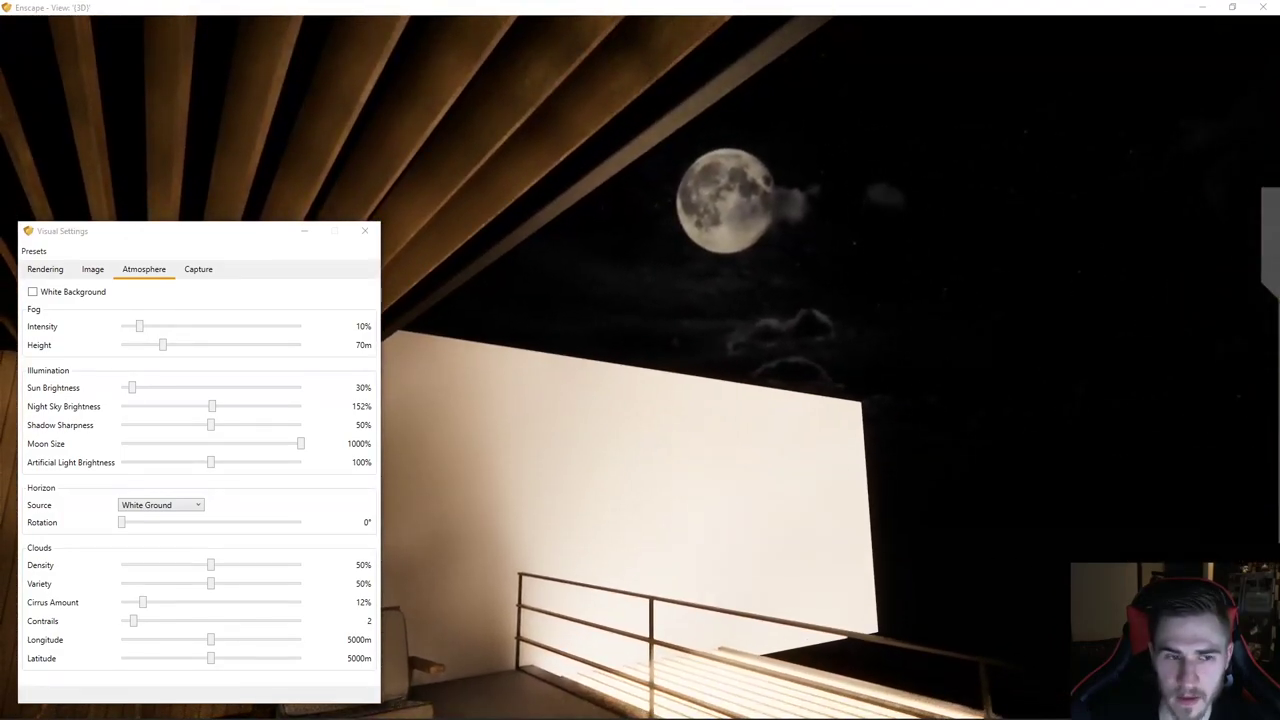
{"action": "left_click", "coordinate": [300, 452]}
{"action": "left_click_drag", "start_coordinate": [179, 443], "coordinate": [156, 463]}
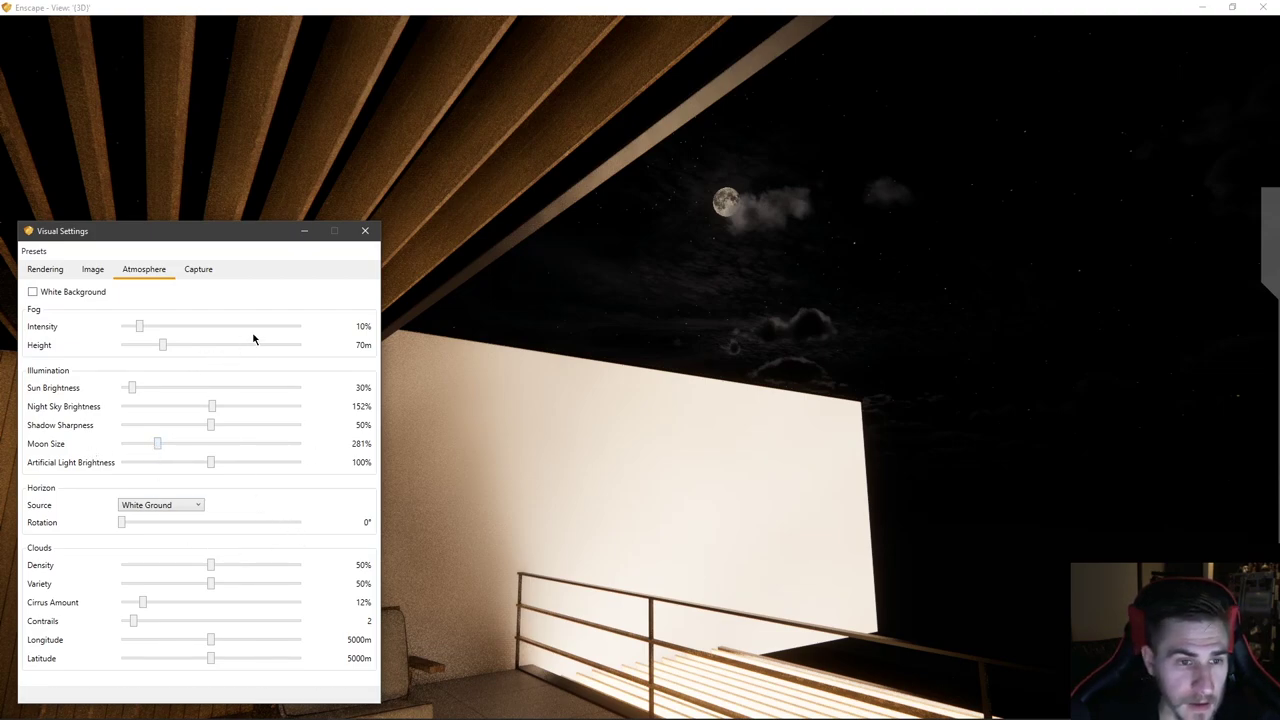
- Go inside to the living room and try an artificial light brightness of 0%, looking around the seating area
{"action": "left_click_drag", "start_coordinate": [640, 360], "coordinate": [440, 360]}
{"action": "key", "text": "w"}
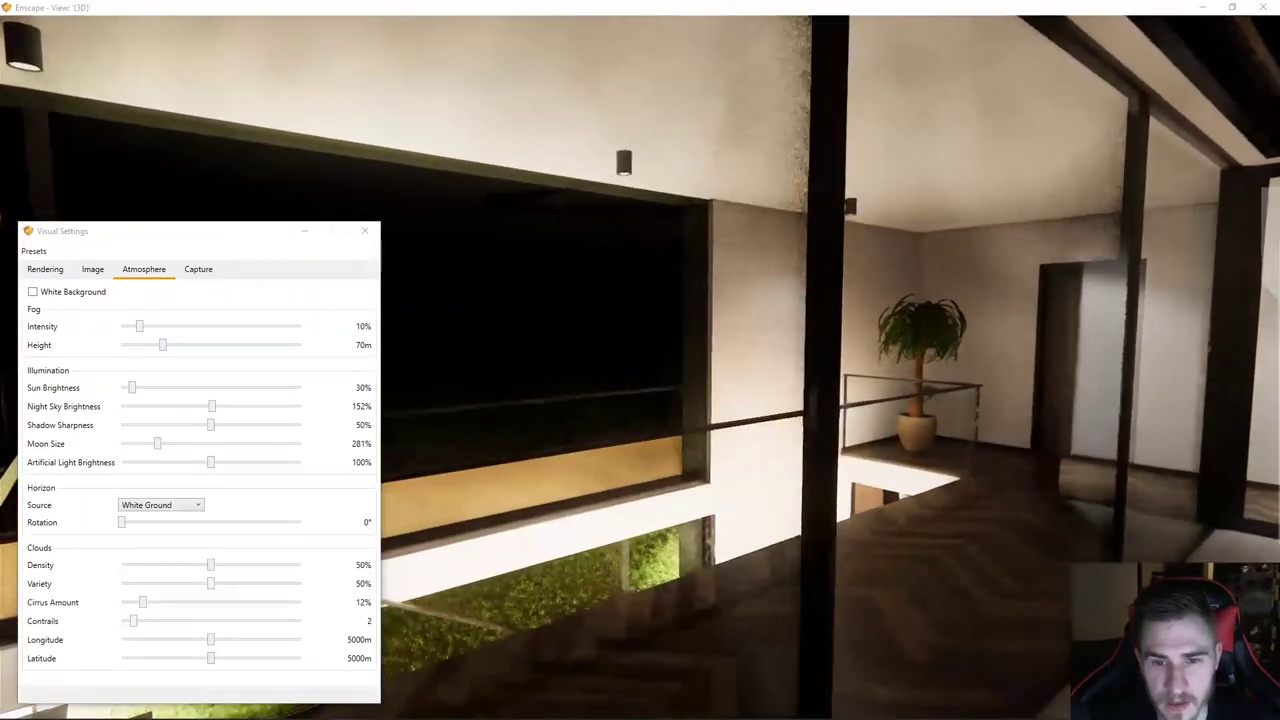
{"action": "key", "text": "w"}
{"action": "left_click_drag", "start_coordinate": [640, 360], "coordinate": [1125, 330]}
{"action": "key", "text": "w"}
{"action": "key", "text": "w"}
{"action": "key", "text": "q"}
{"action": "key", "text": "w"}
{"action": "key", "text": "a"}
{"action": "left_click_drag", "start_coordinate": [505, 439], "coordinate": [605, 435]}
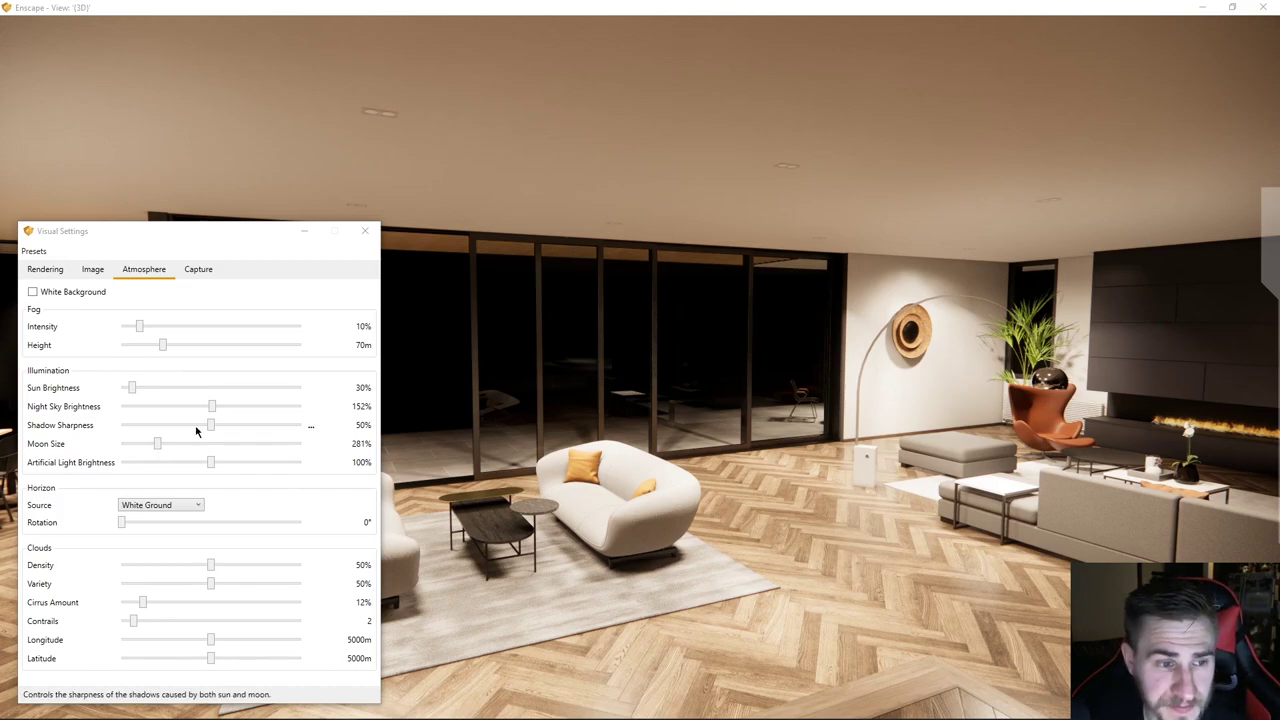
{"action": "left_click_drag", "start_coordinate": [211, 464], "coordinate": [46, 474]}
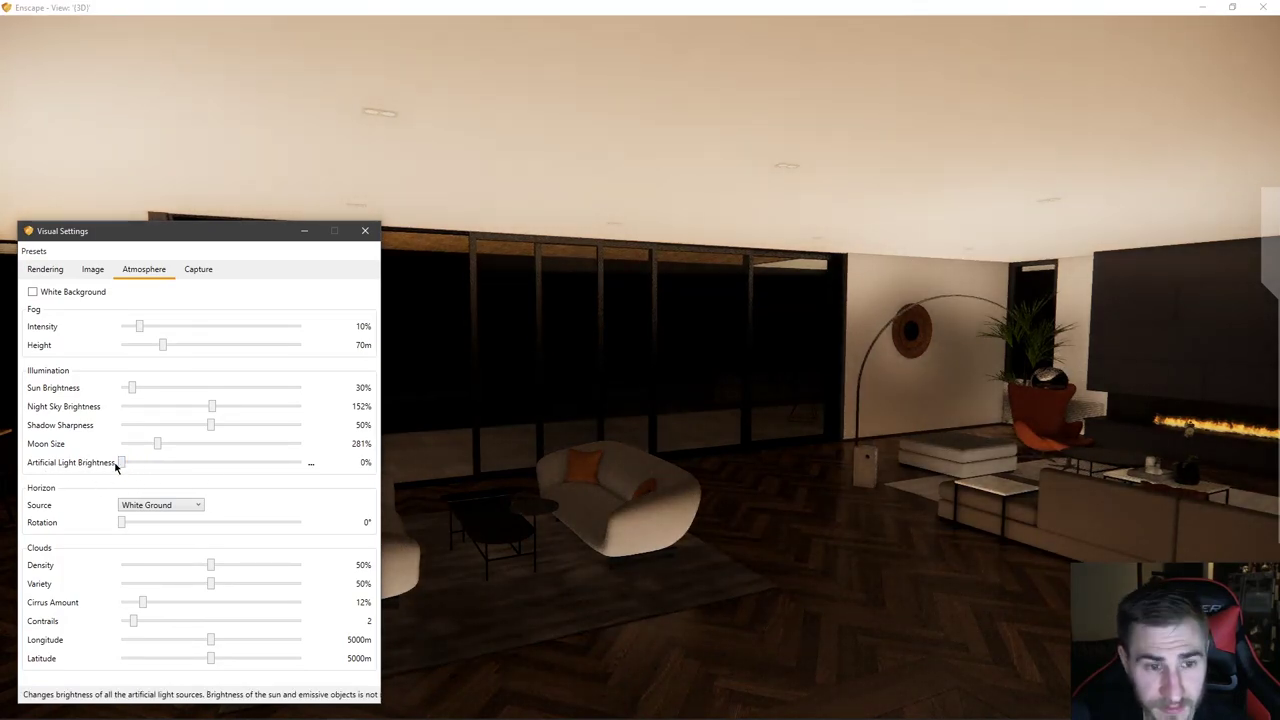
{"action": "mouse_move", "coordinate": [637, 520]}
{"action": "left_mouse_down"}
{"action": "mouse_move", "coordinate": [390, 520]}
{"action": "mouse_move", "coordinate": [700, 520]}
{"action": "mouse_move", "coordinate": [640, 514]}
{"action": "left_mouse_up"}
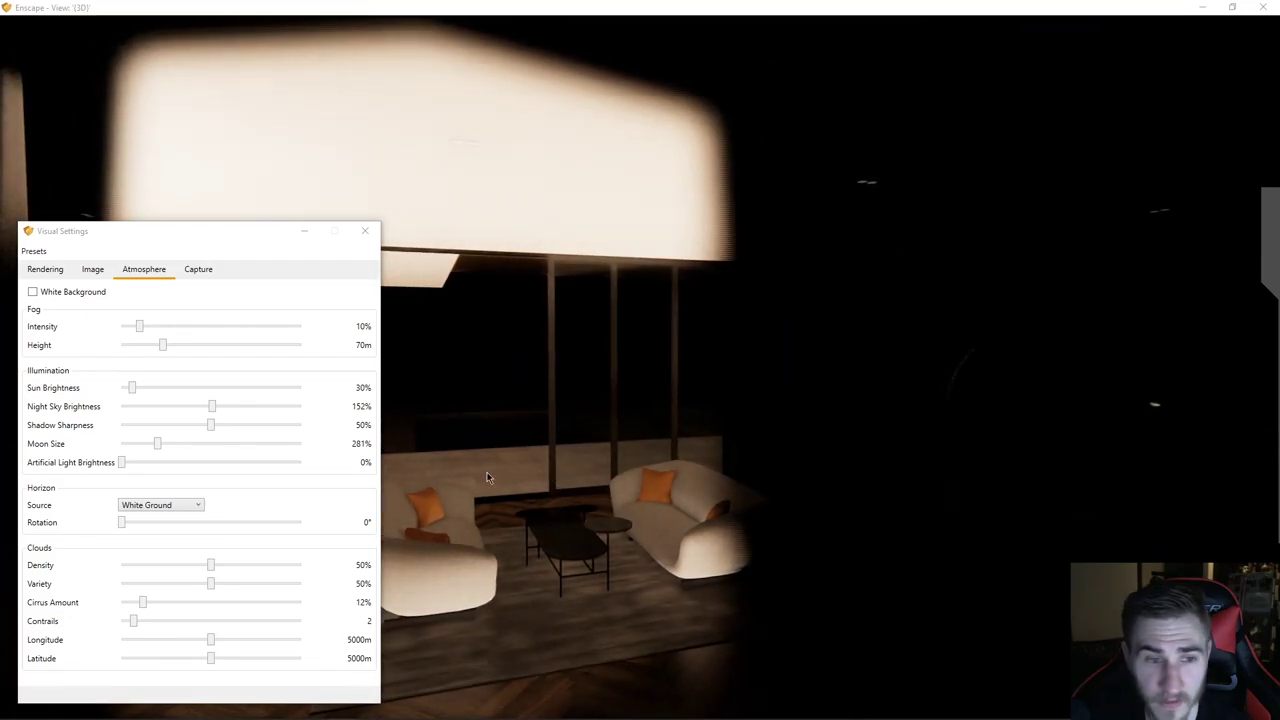
- Try an artificial light brightness of 180% in the living room and reset it to 100%
{"action": "left_click_drag", "start_coordinate": [122, 463], "coordinate": [190, 461]}
{"action": "left_click_drag", "start_coordinate": [640, 463], "coordinate": [720, 453]}
{"action": "left_click_drag", "start_coordinate": [189, 466], "coordinate": [283, 462]}
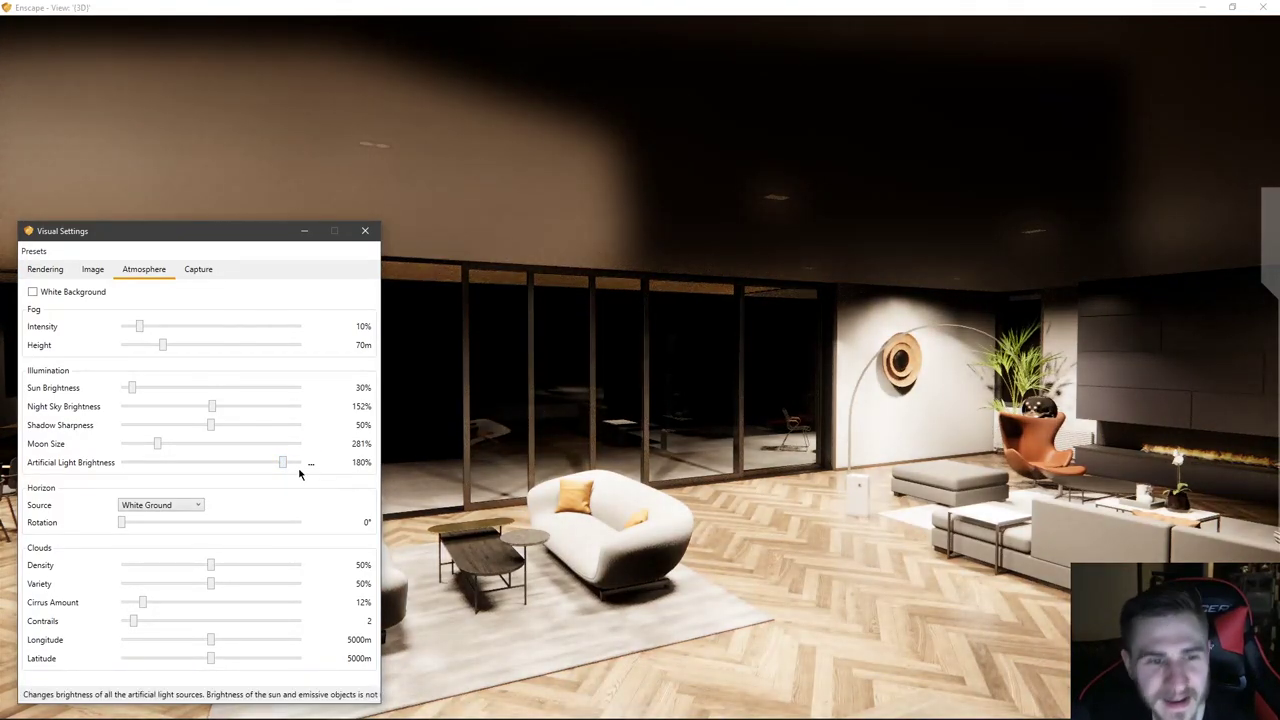
{"action": "double_click", "coordinate": [282, 463]}
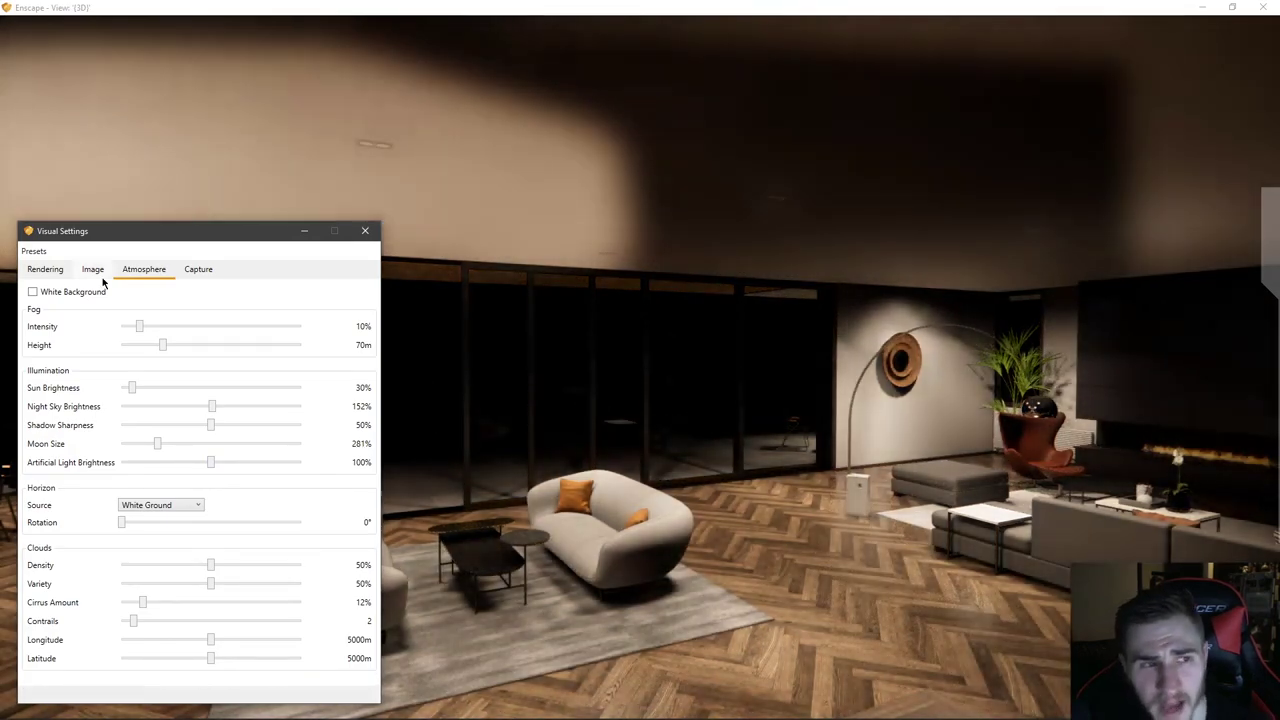
- Turn off Auto Exposure for the artificially lit living room
{"action": "left_click", "coordinate": [45, 269]}
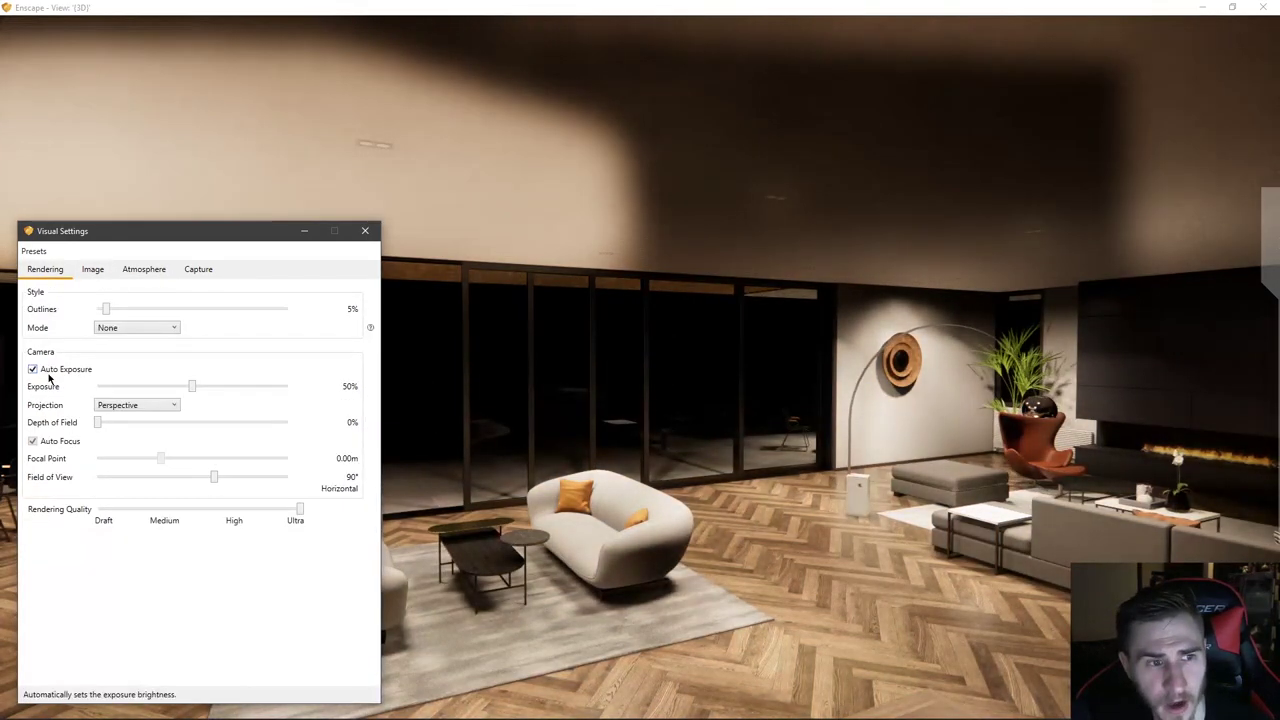
{"action": "left_click", "coordinate": [33, 369]}
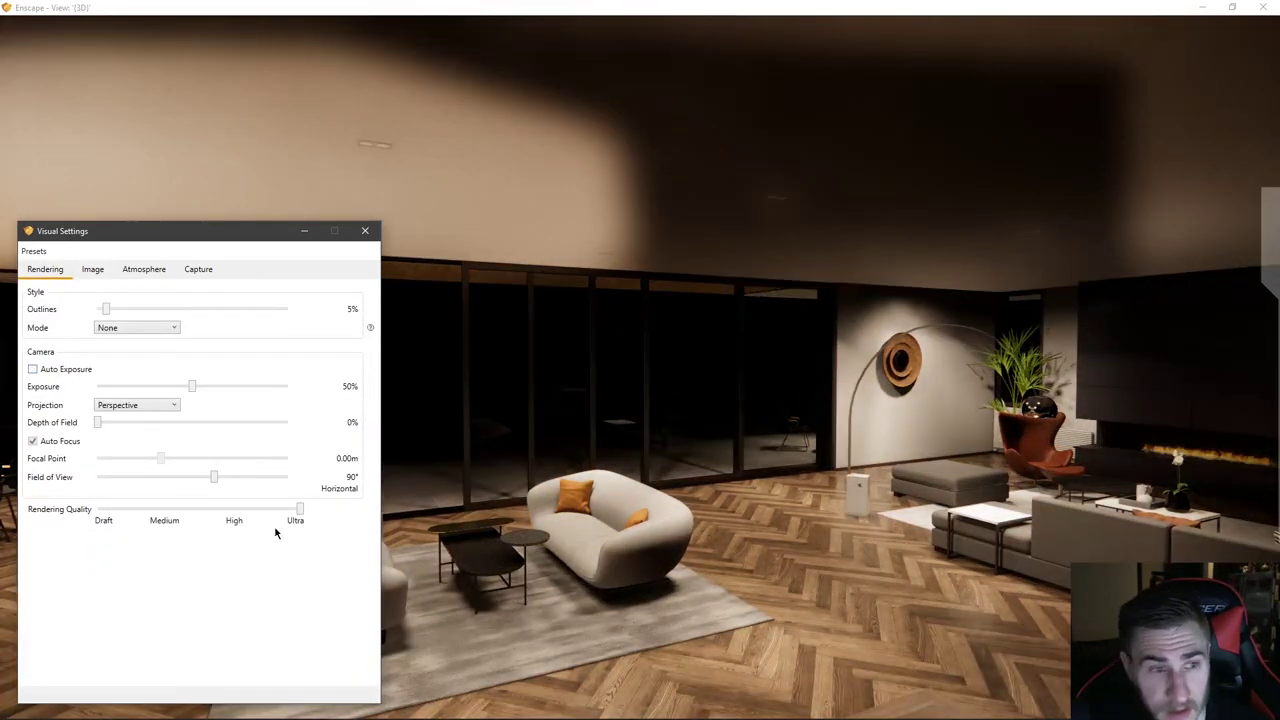
{"action": "left_click_drag", "start_coordinate": [637, 522], "coordinate": [719, 498]}
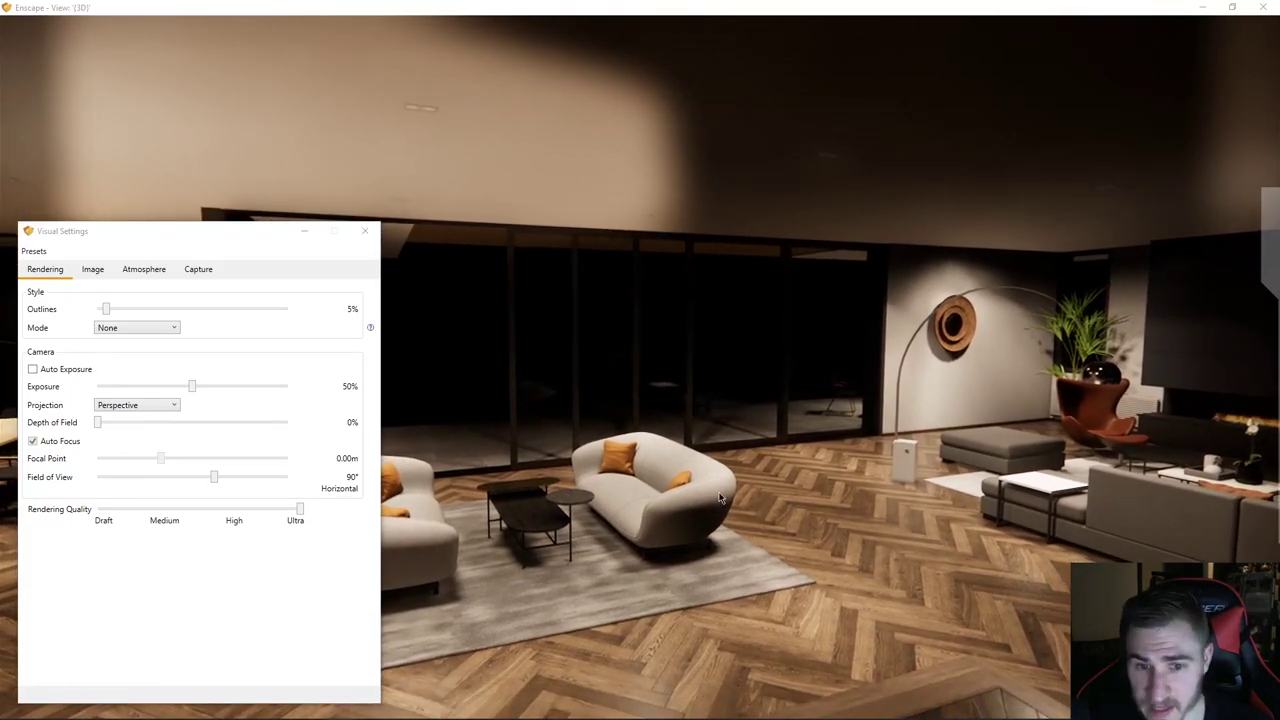
- Try an artificial light brightness of 200% with the dining table and kitchen in view
{"action": "left_click", "coordinate": [144, 269]}
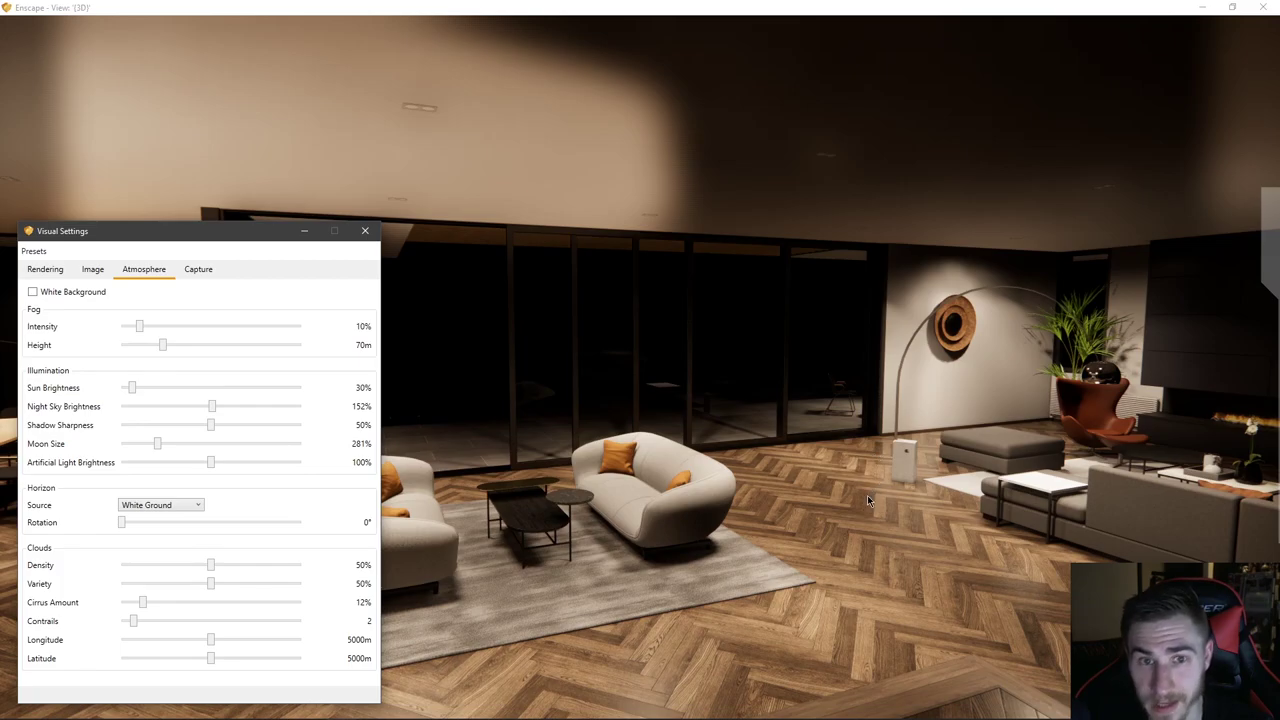
{"action": "left_click_drag", "start_coordinate": [855, 483], "coordinate": [1010, 458]}
{"action": "key", "text": "w"}
{"action": "key", "text": "s"}
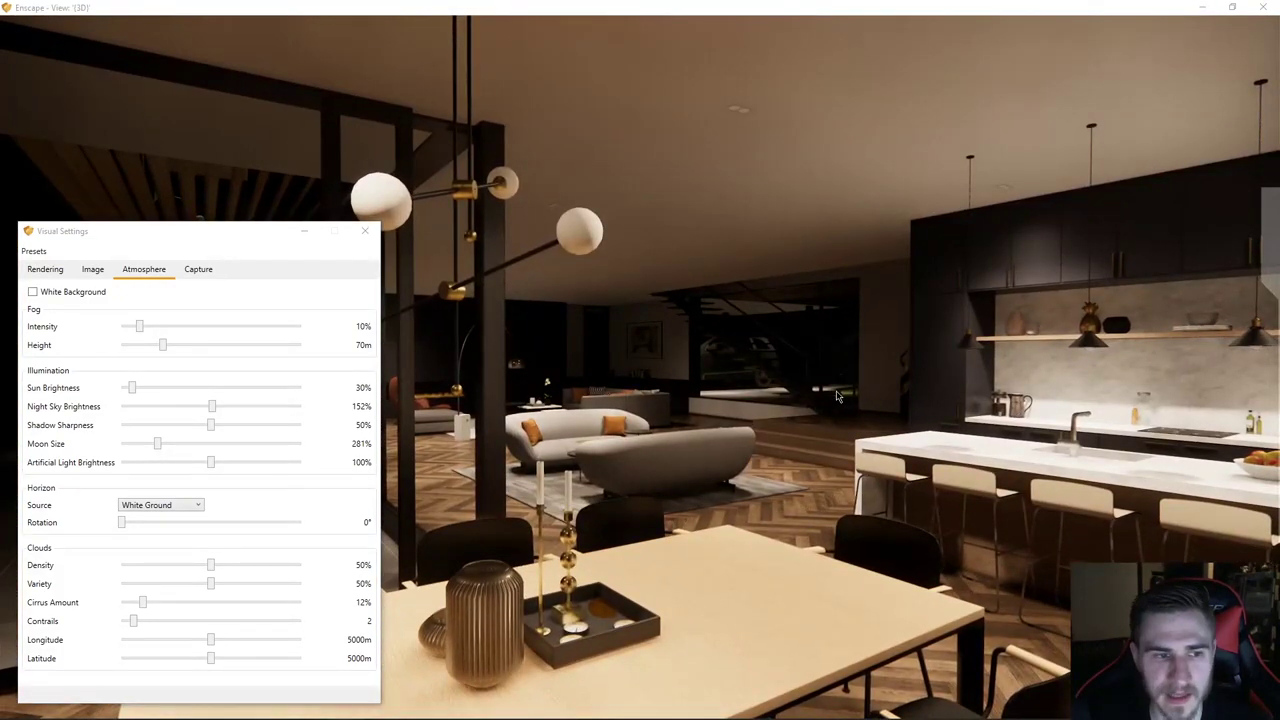
{"action": "left_click_drag", "start_coordinate": [209, 470], "coordinate": [303, 457]}
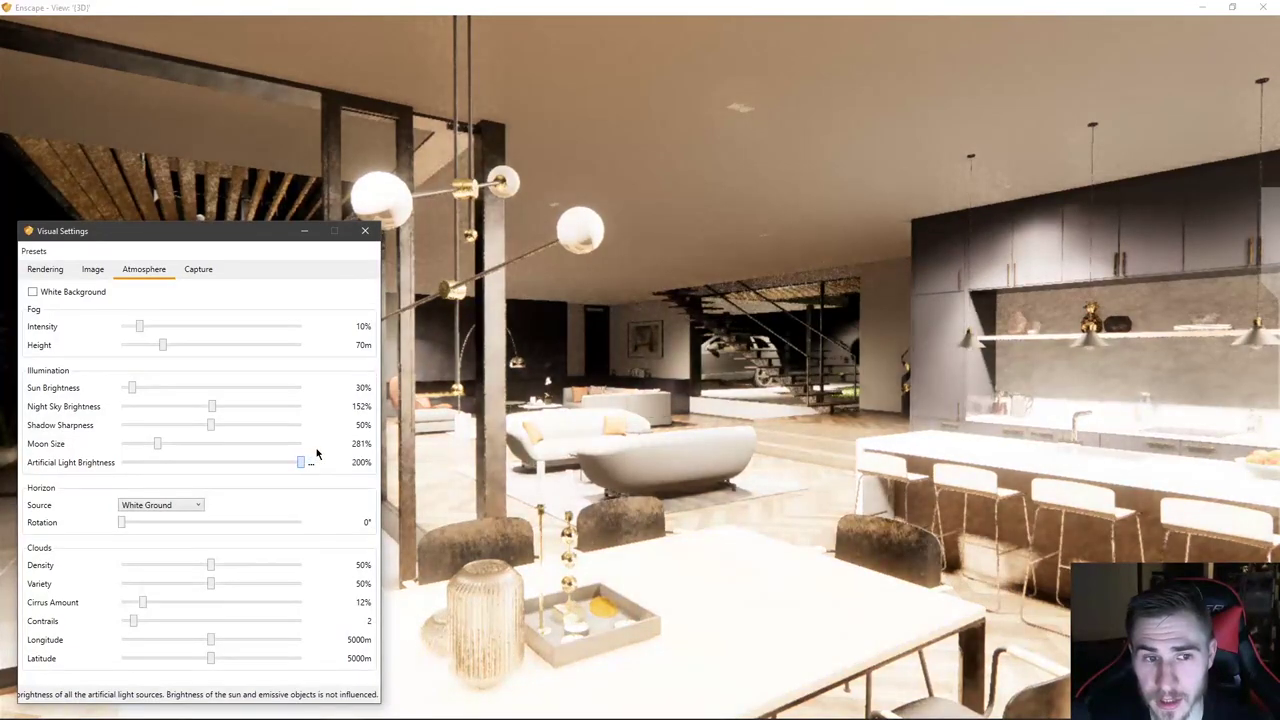
- Examine the brightly lit house from outside and reset the artificial light brightness to 100%
{"action": "key", "text": "w"}
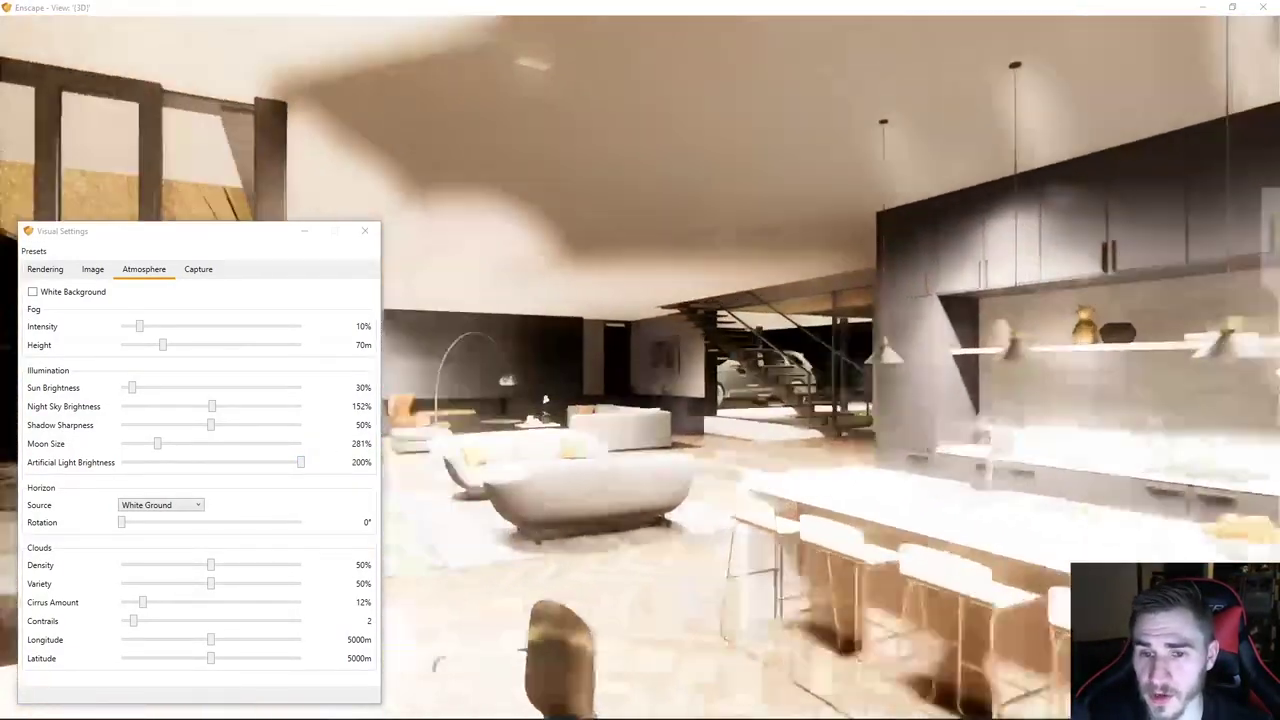
{"action": "key", "text": "w"}
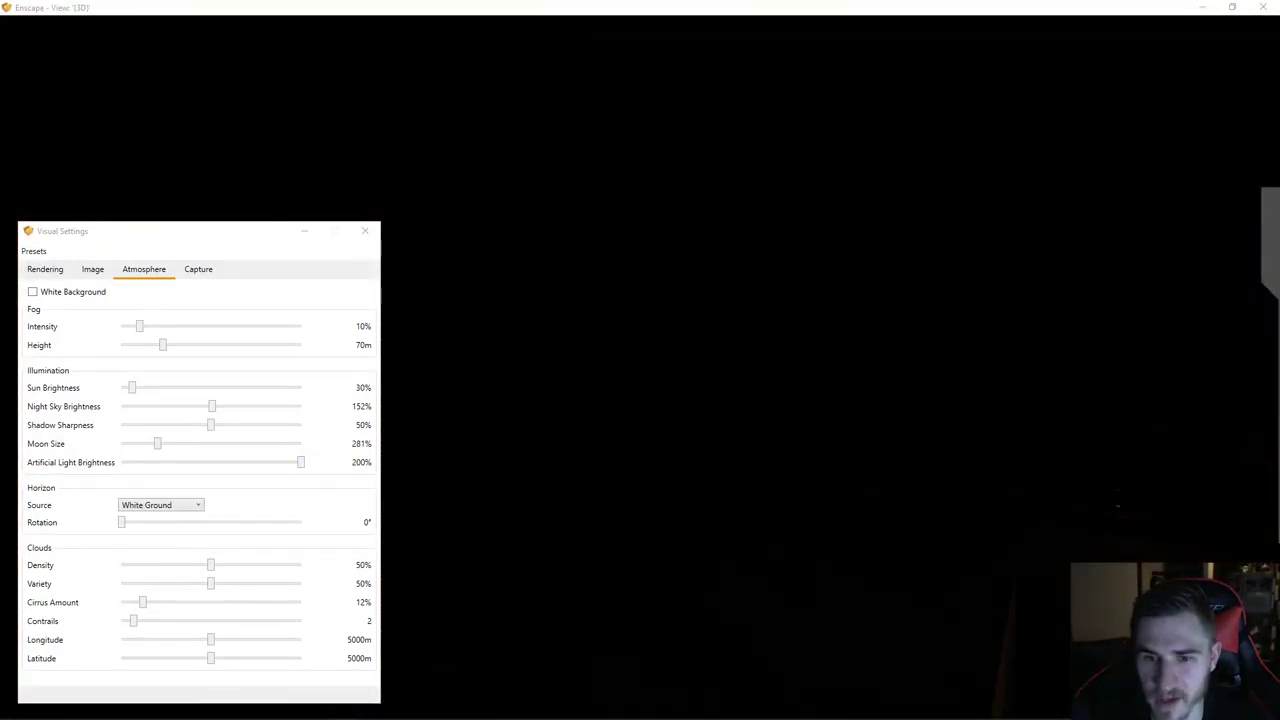
{"action": "key", "text": "s"}
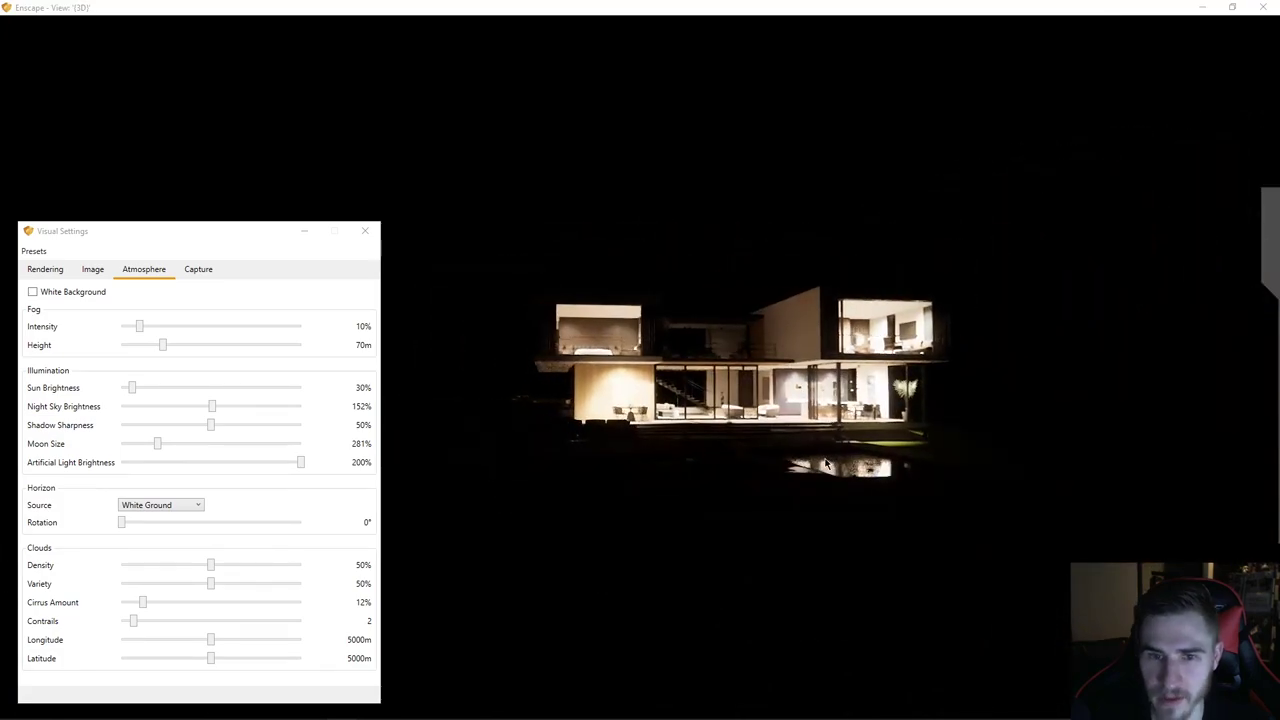
{"action": "double_click", "coordinate": [299, 464]}
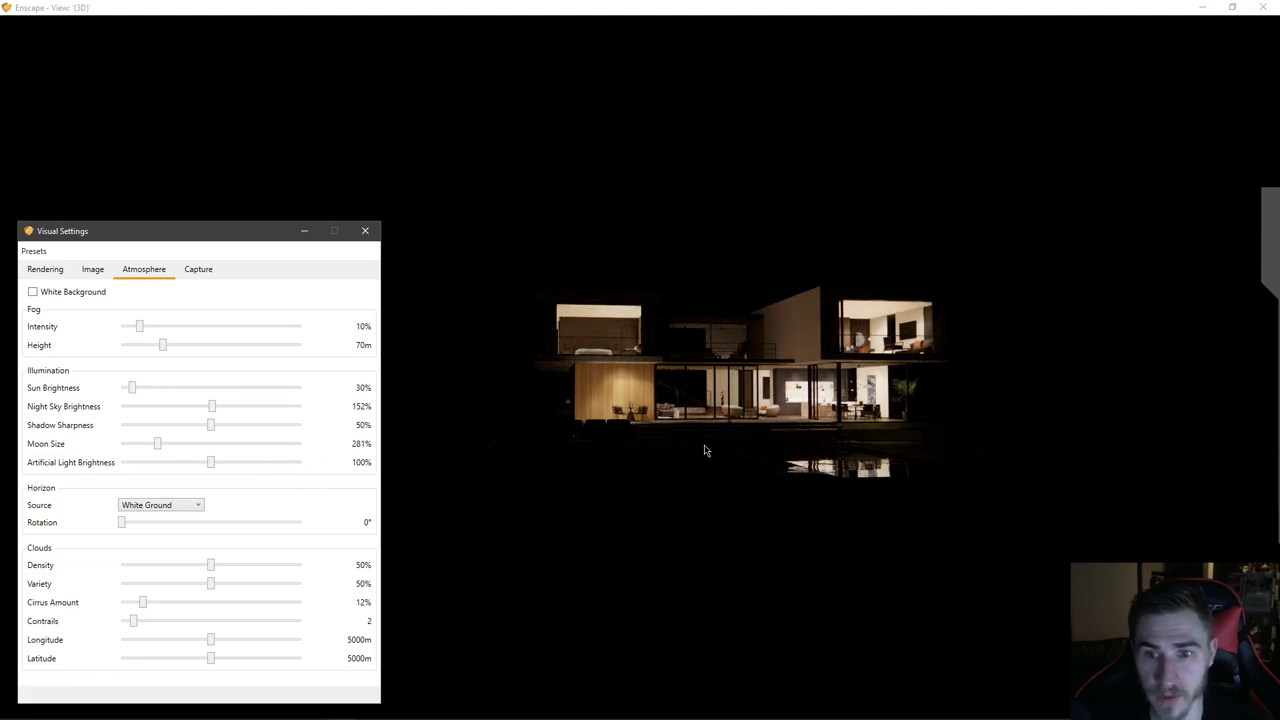
- Try artificial light brightness values of 130% and 125% with the house exterior in view, and reset it to 100%
{"action": "left_click", "coordinate": [761, 436]}
{"action": "key", "text": "w"}
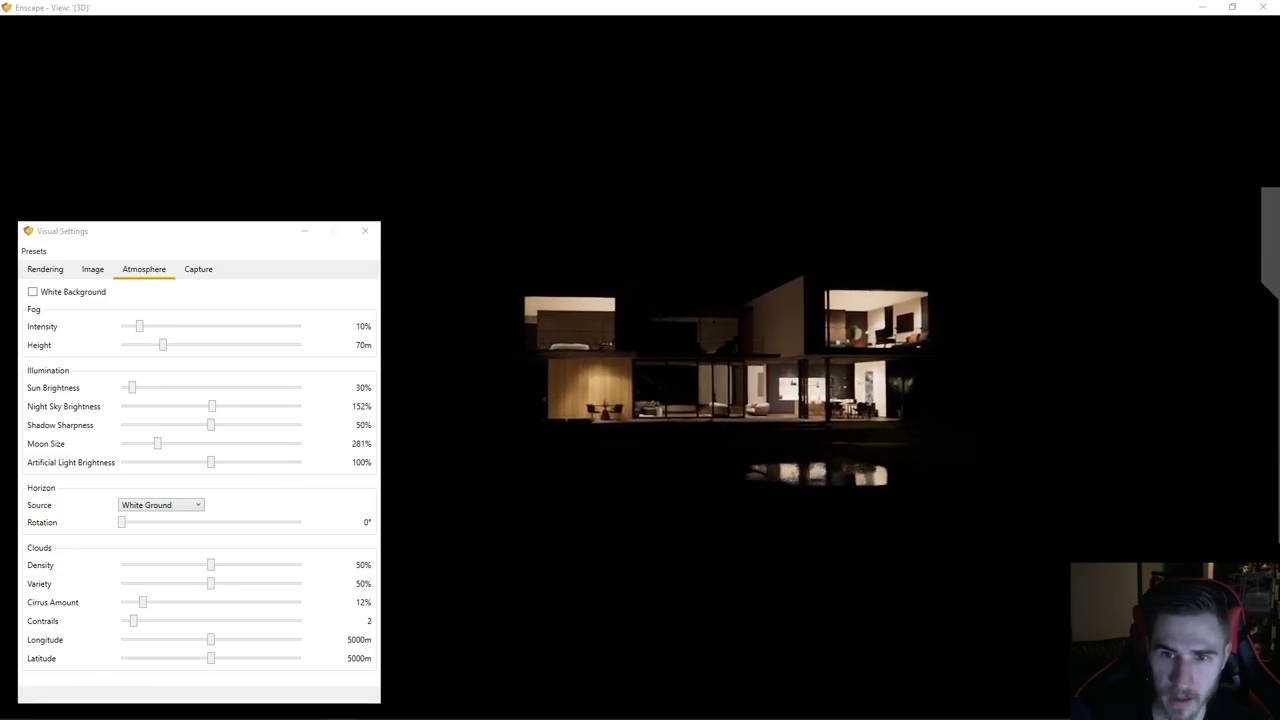
{"action": "key", "text": "d"}
{"action": "key", "text": "w"}
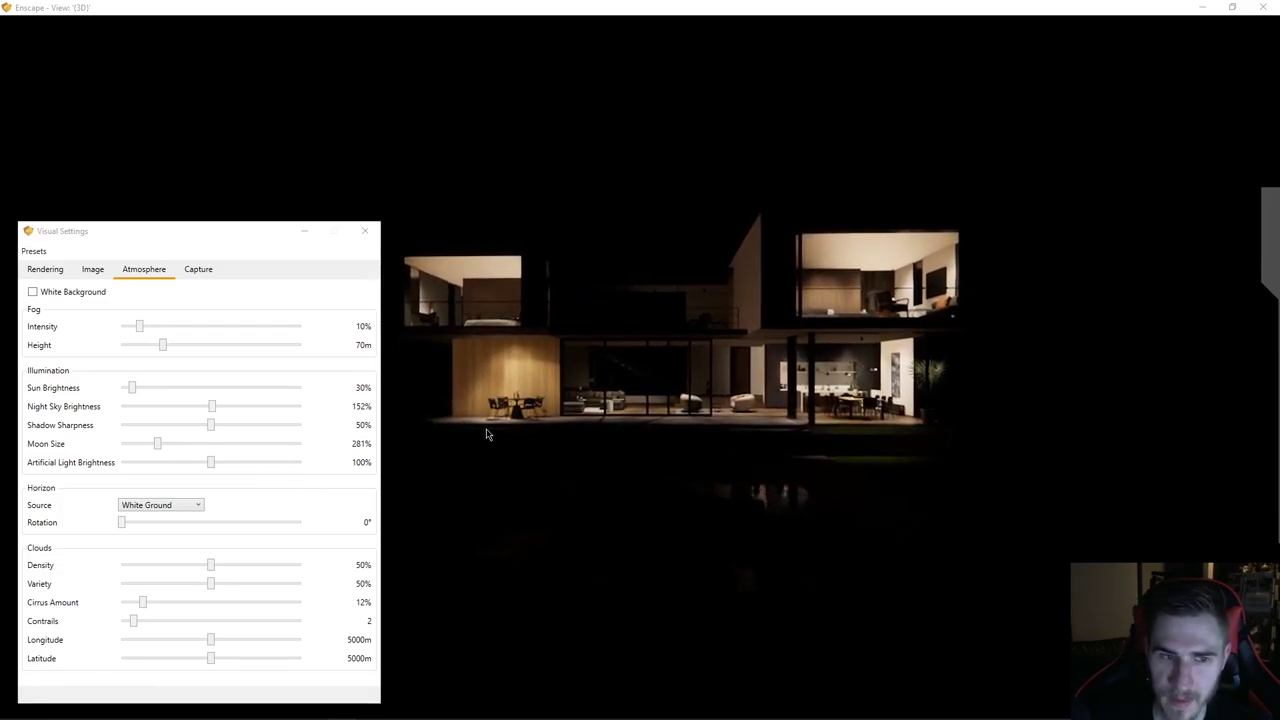
{"action": "key", "text": "s"}
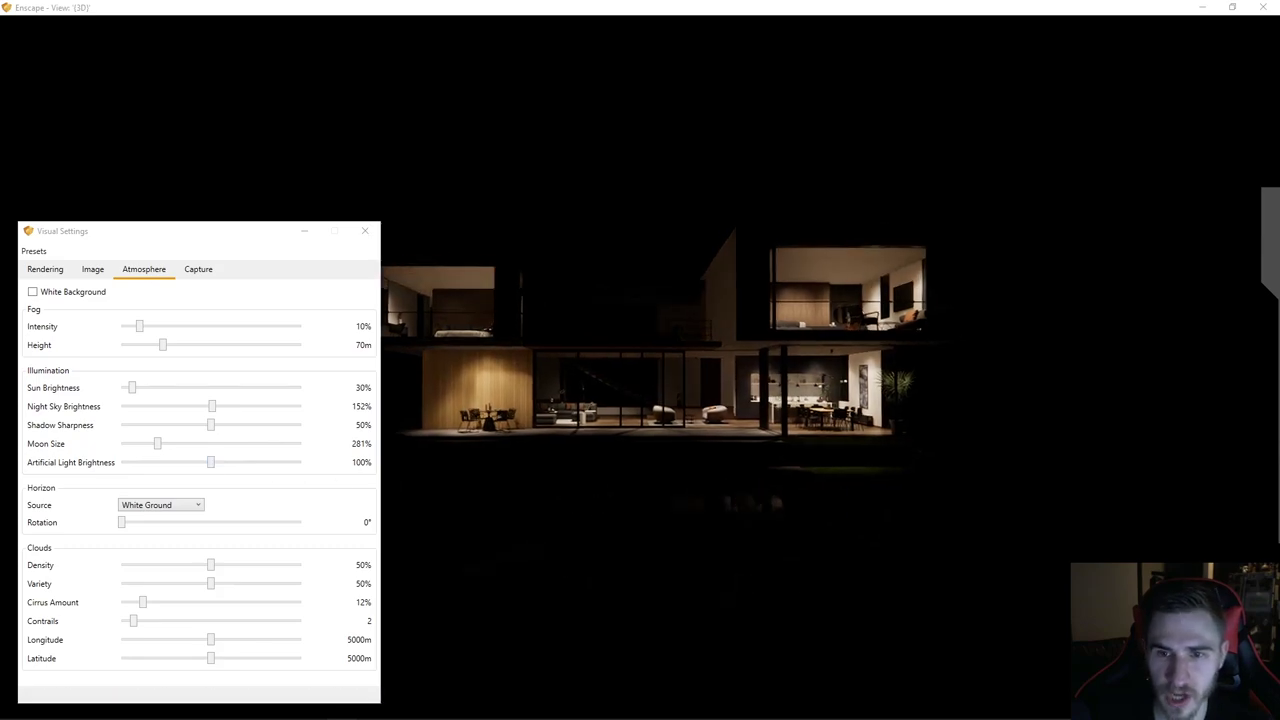
{"action": "key", "text": "a"}
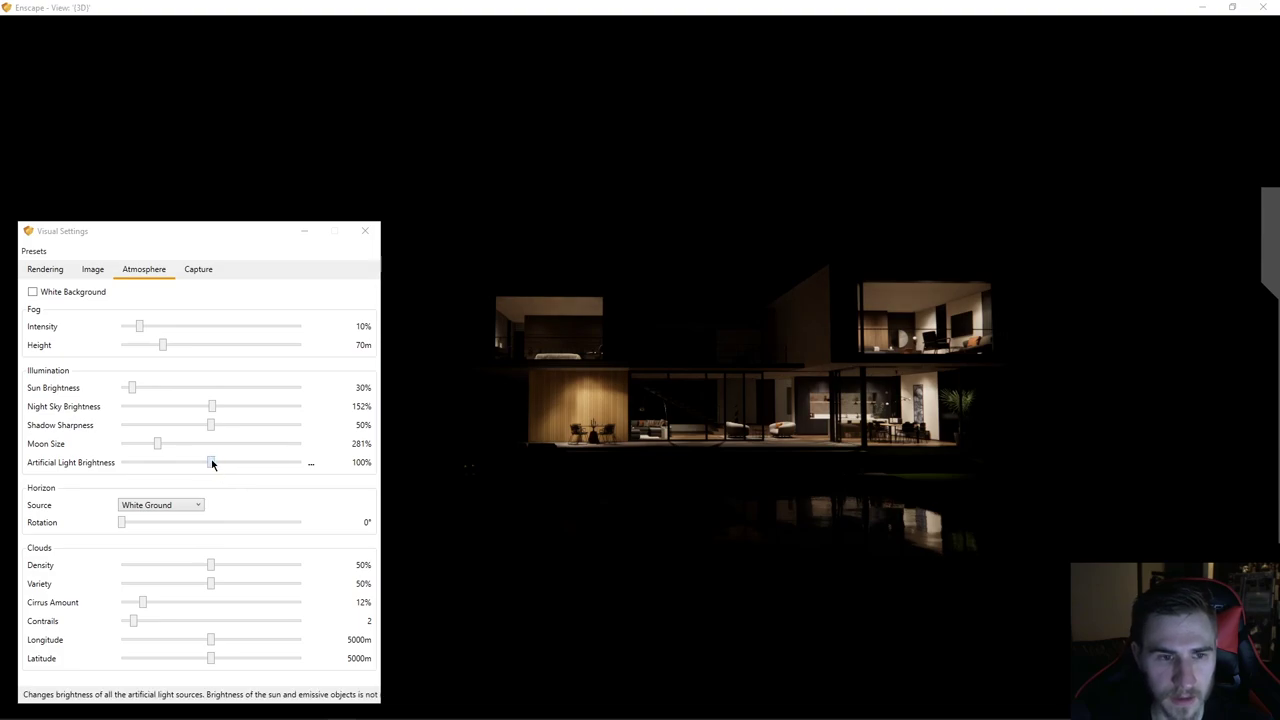
{"action": "scroll", "coordinate": [215, 465], "scroll_direction": "up", "scroll_amount": 2}
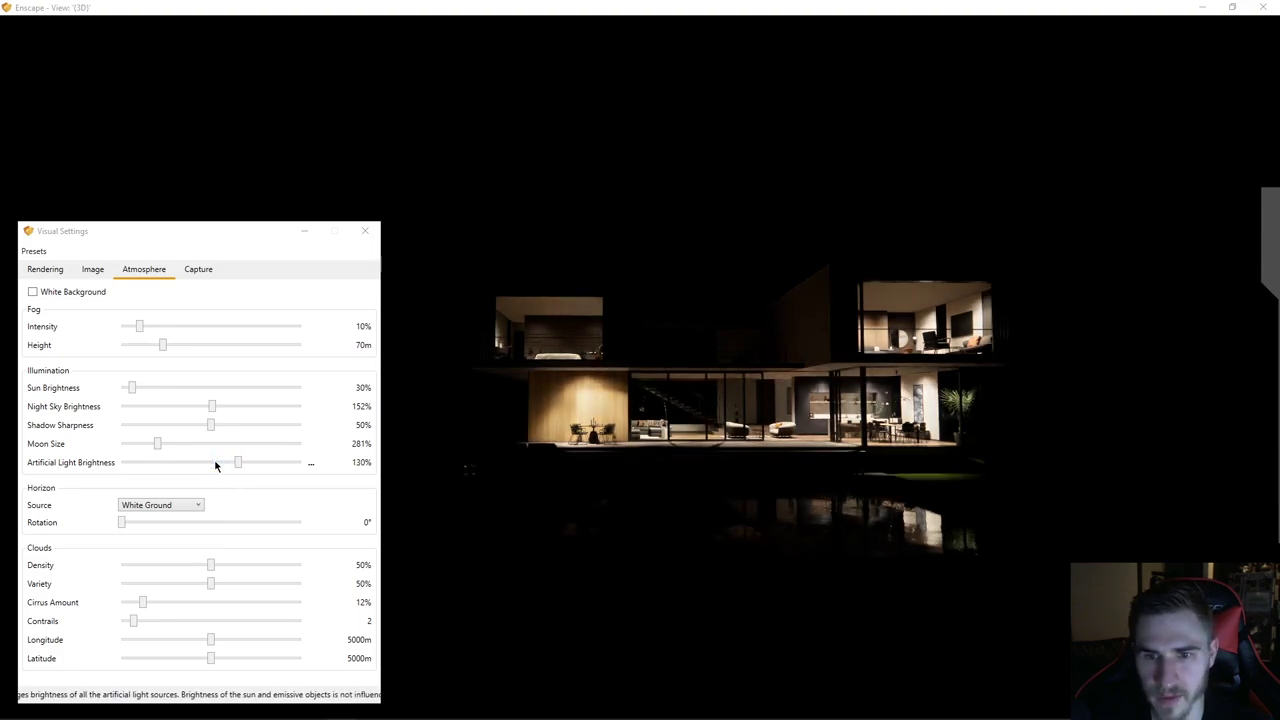
{"action": "scroll", "coordinate": [233, 467], "scroll_direction": "down", "scroll_amount": 1}
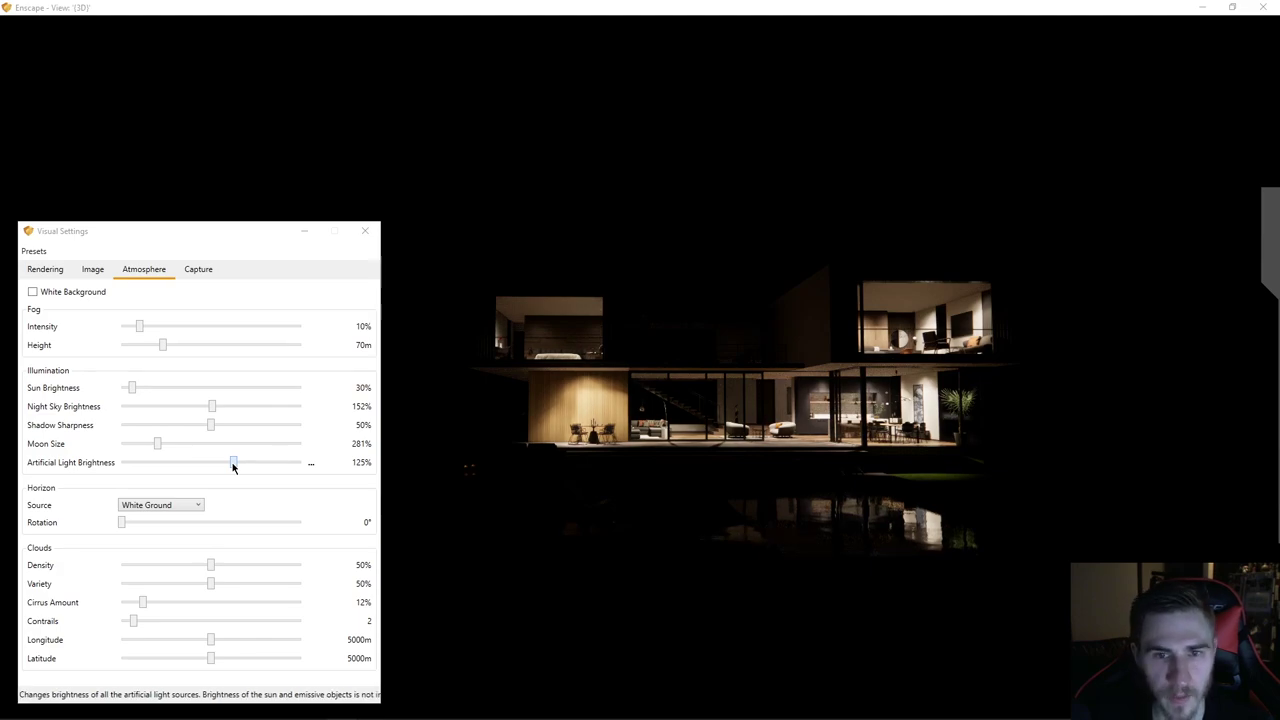
{"action": "double_click", "coordinate": [233, 464]}
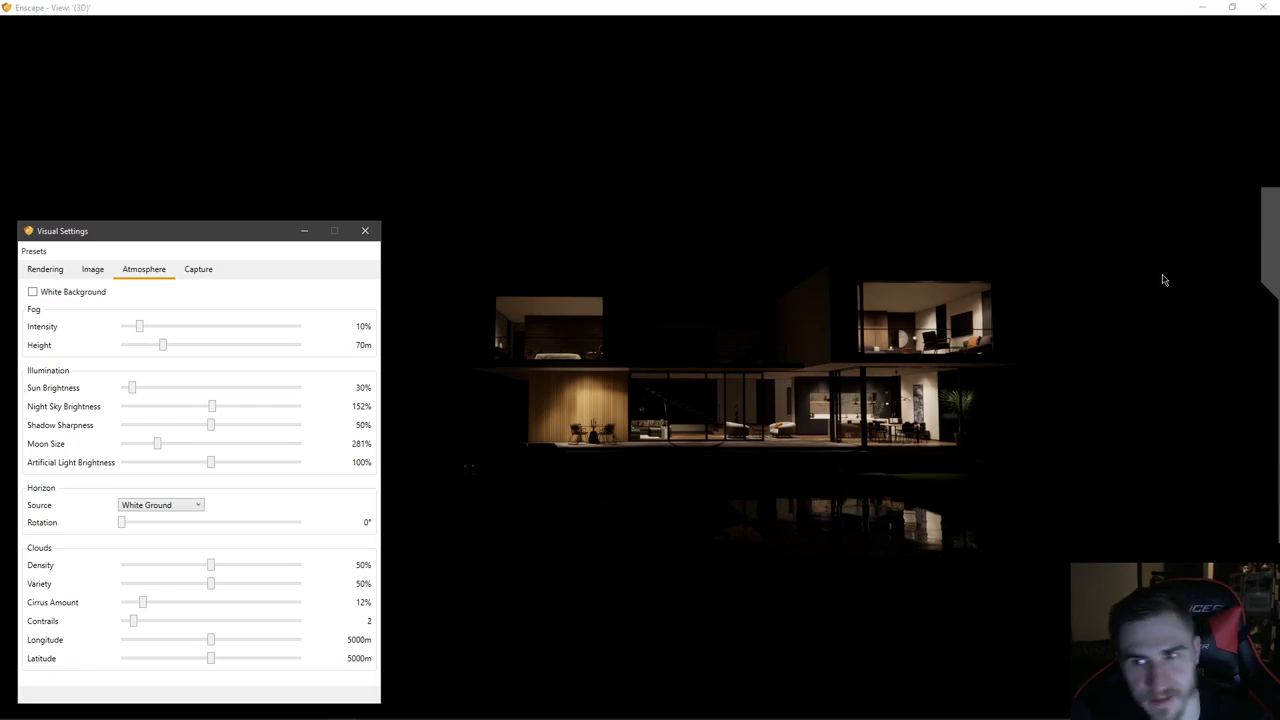
- Bring the daylit living room into view and choose White Ground as the horizon source
{"action": "mouse_move", "coordinate": [1268, 240]}
{"action": "left_click", "coordinate": [1222, 232]}
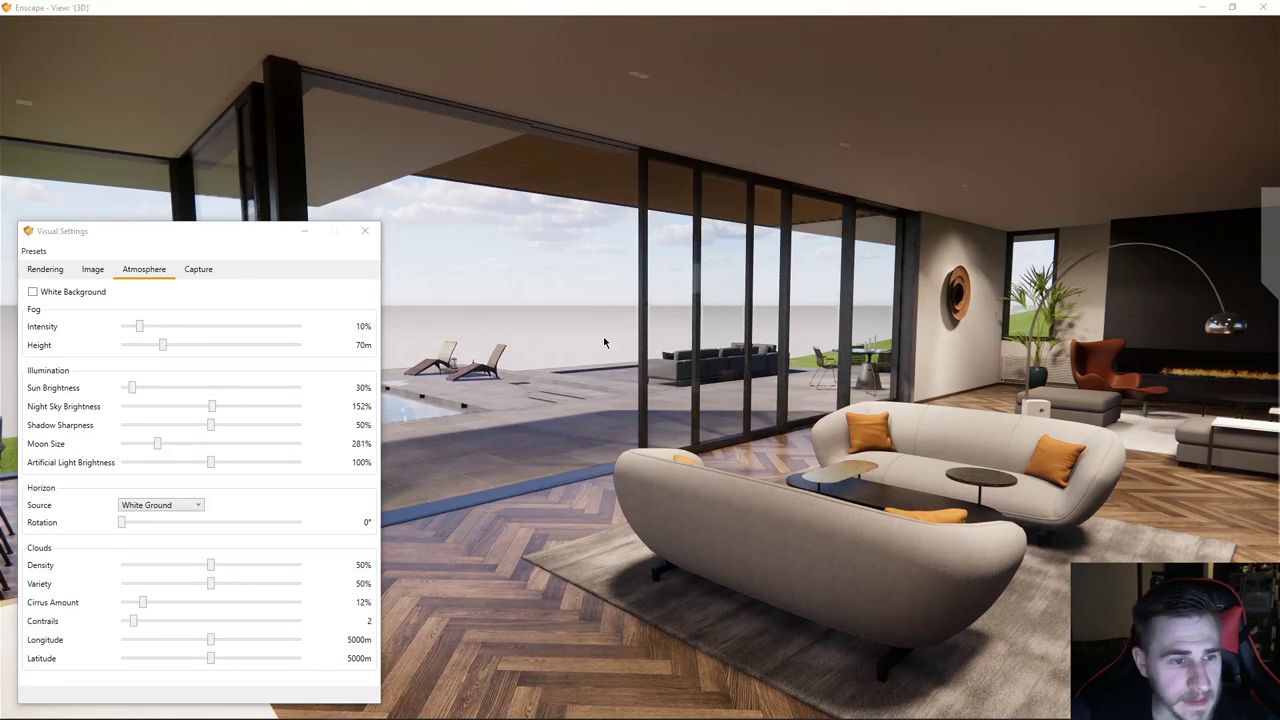
{"action": "left_click", "coordinate": [158, 505]}
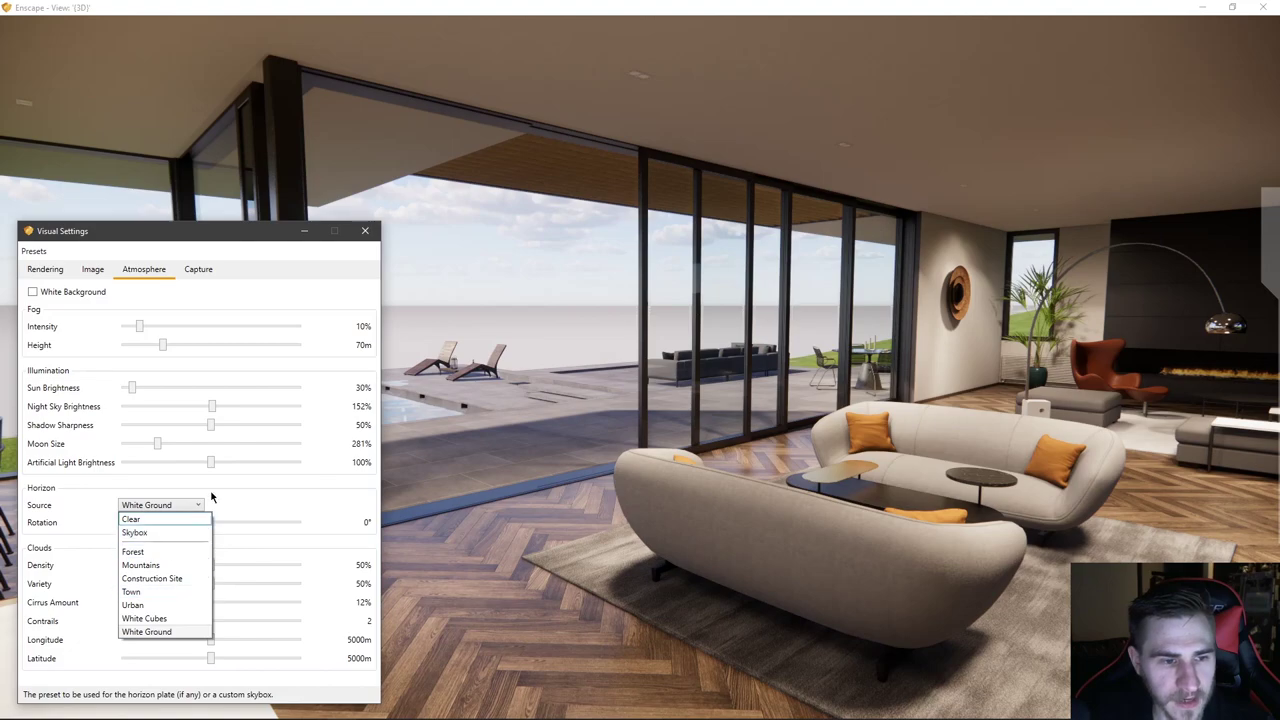
{"action": "left_click", "coordinate": [160, 632]}
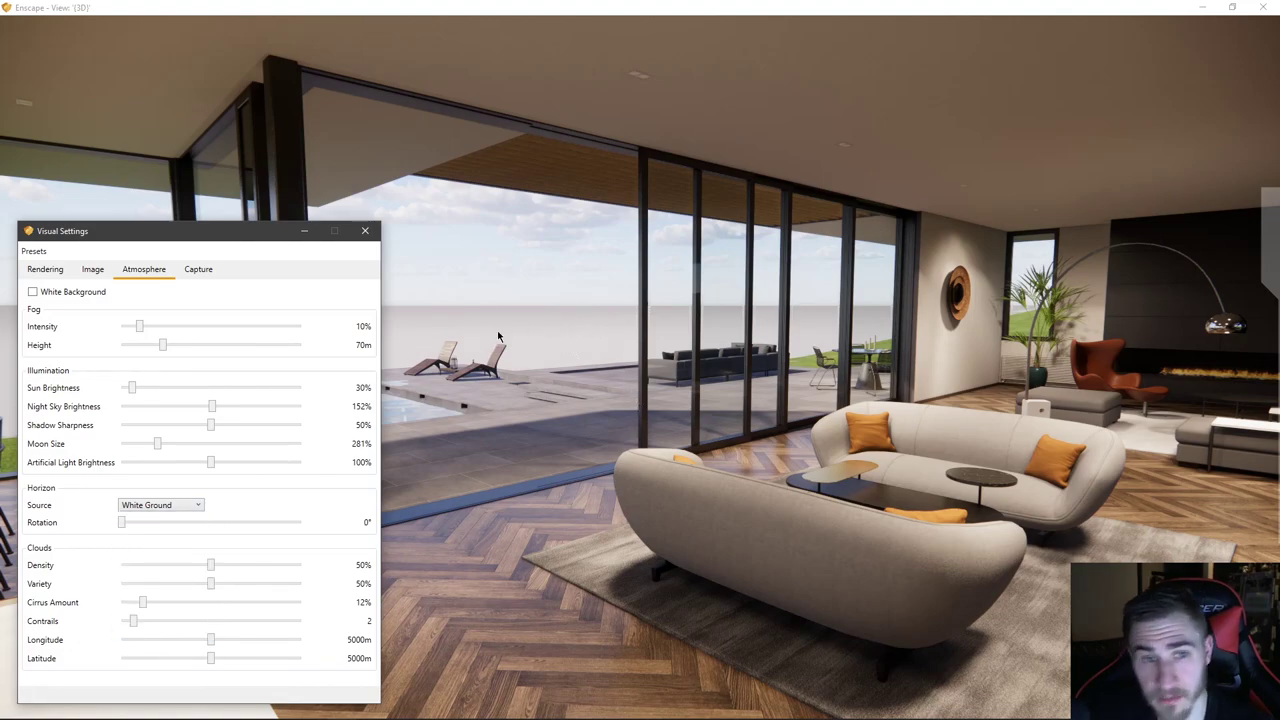
- Try White Cubes as the horizon source together with the White rendering mode
{"action": "left_click", "coordinate": [144, 505]}
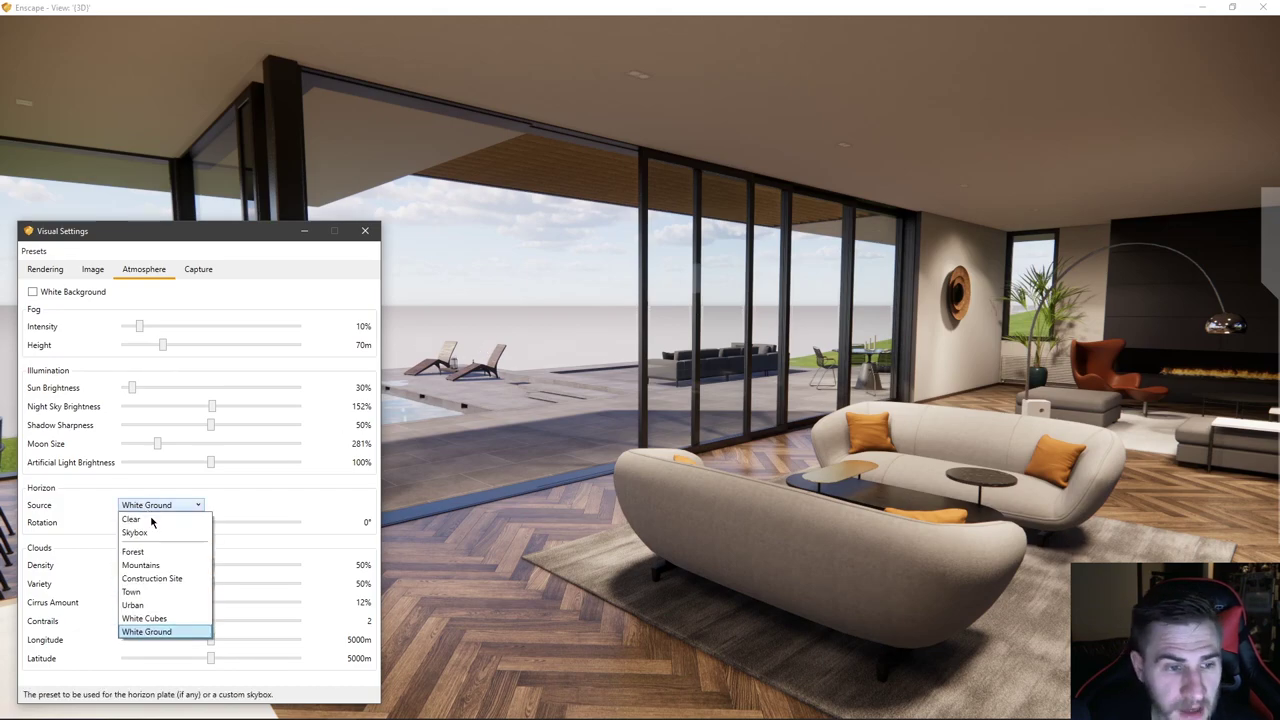
{"action": "left_click", "coordinate": [157, 613]}
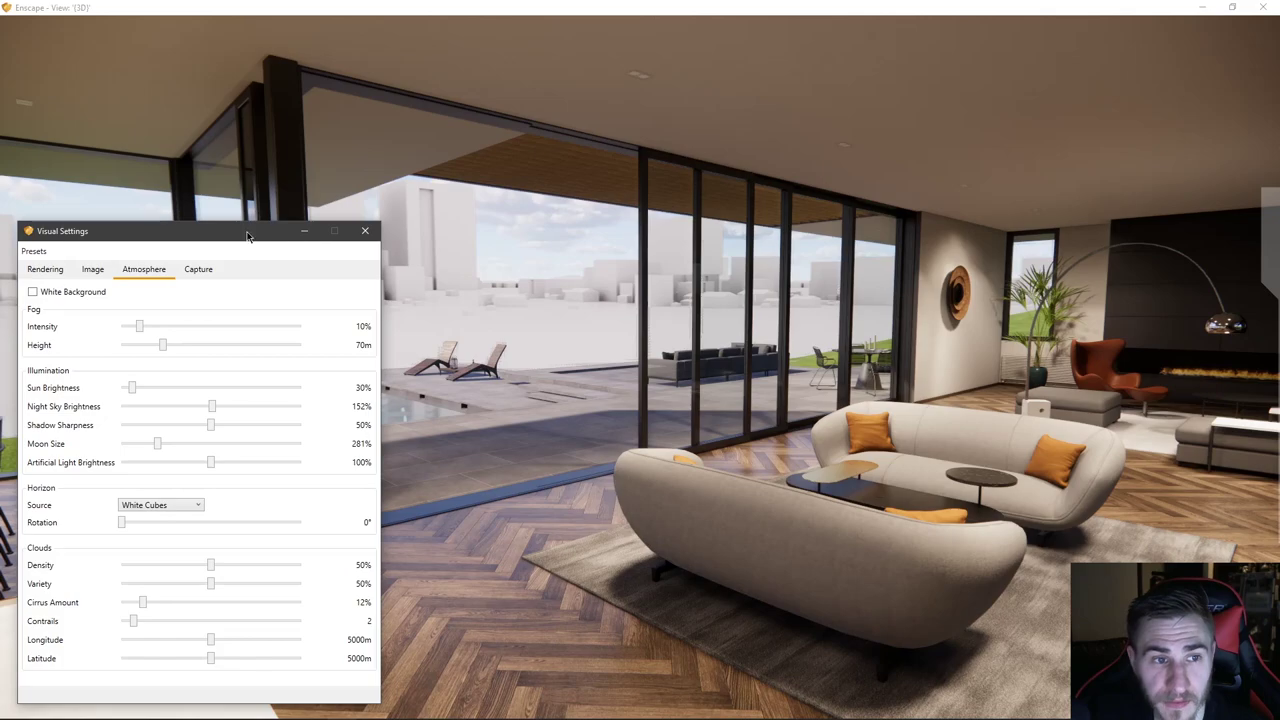
{"action": "left_click_drag", "start_coordinate": [248, 236], "coordinate": [665, 211]}
{"action": "left_click", "coordinate": [496, 240]}
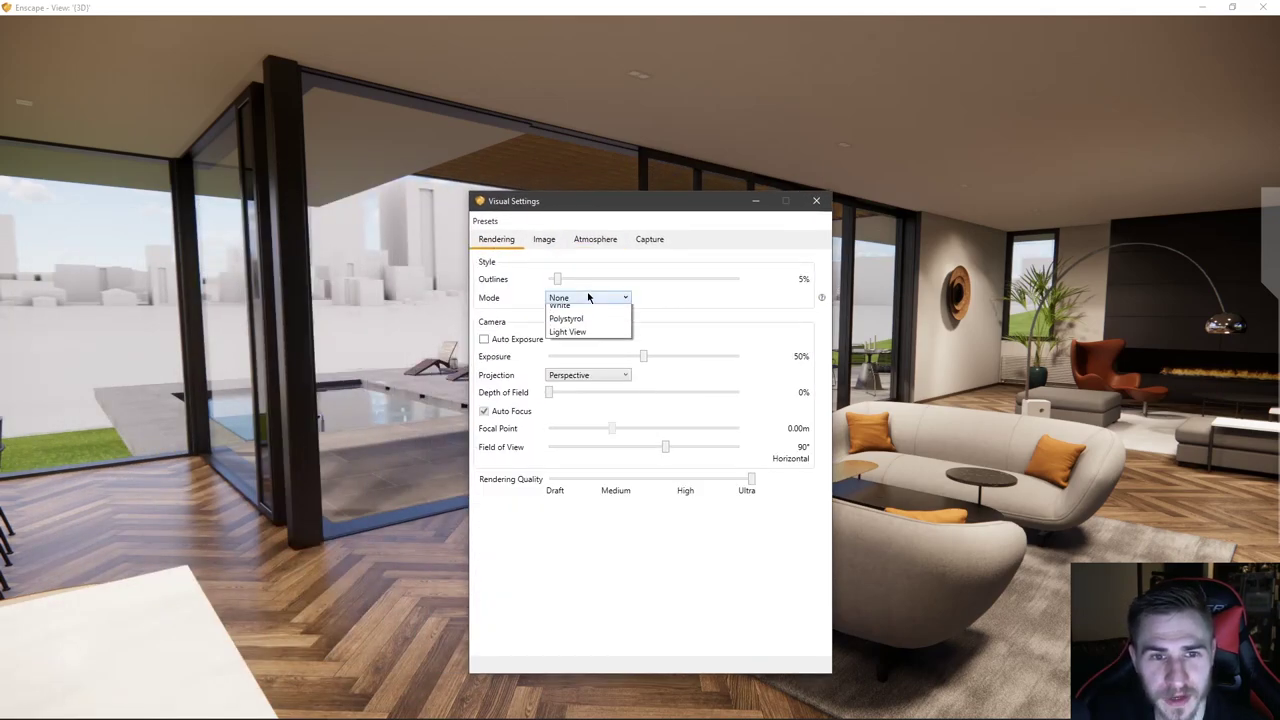
{"action": "left_click", "coordinate": [591, 316]}
{"action": "left_click_drag", "start_coordinate": [591, 214], "coordinate": [247, 220]}
- Try the White Background in the all-white living room, turn it off again and reset the rendering mode to None
{"action": "left_click", "coordinate": [199, 246]}
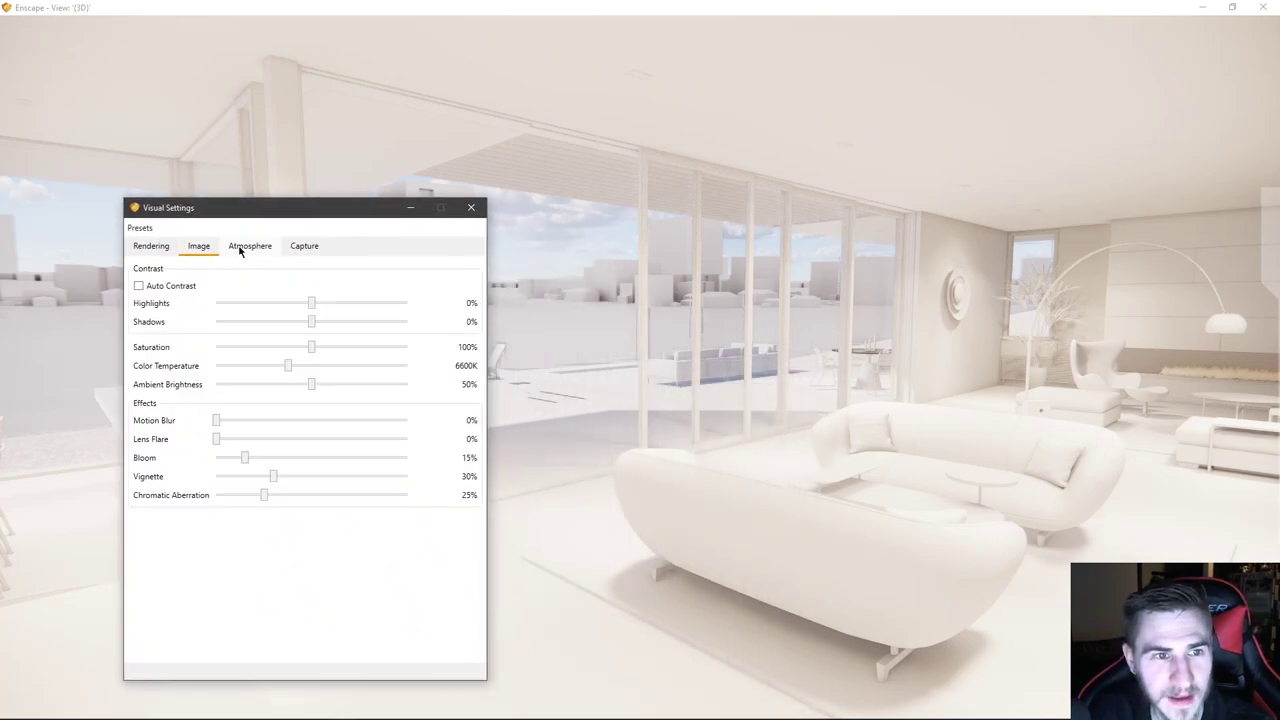
{"action": "left_click", "coordinate": [242, 247]}
{"action": "left_click", "coordinate": [141, 268]}
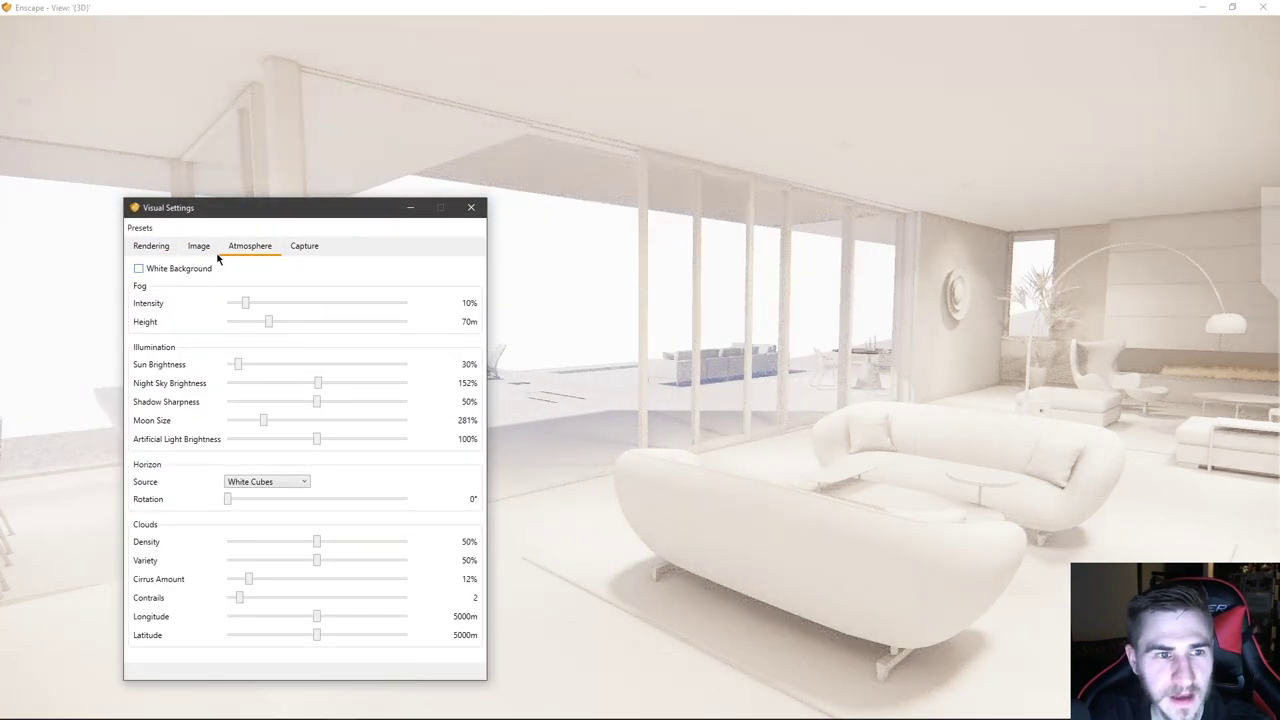
{"action": "left_click", "coordinate": [152, 248]}
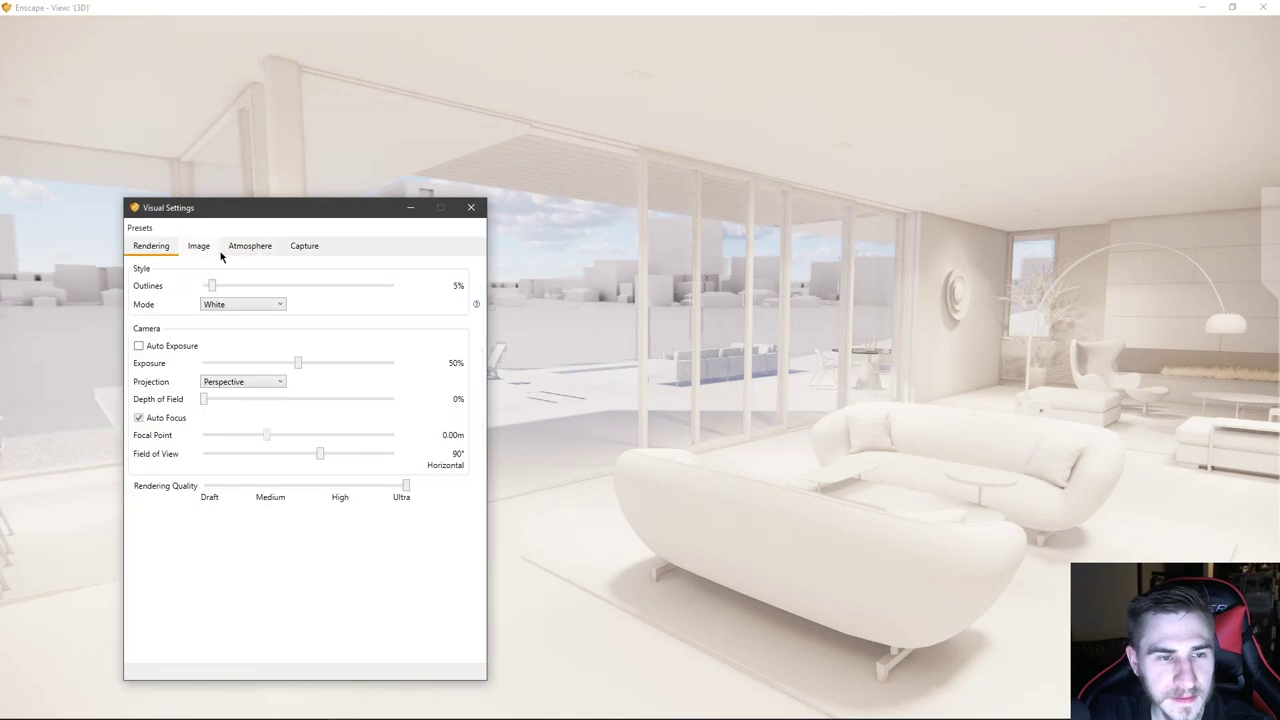
{"action": "left_click", "coordinate": [220, 303]}
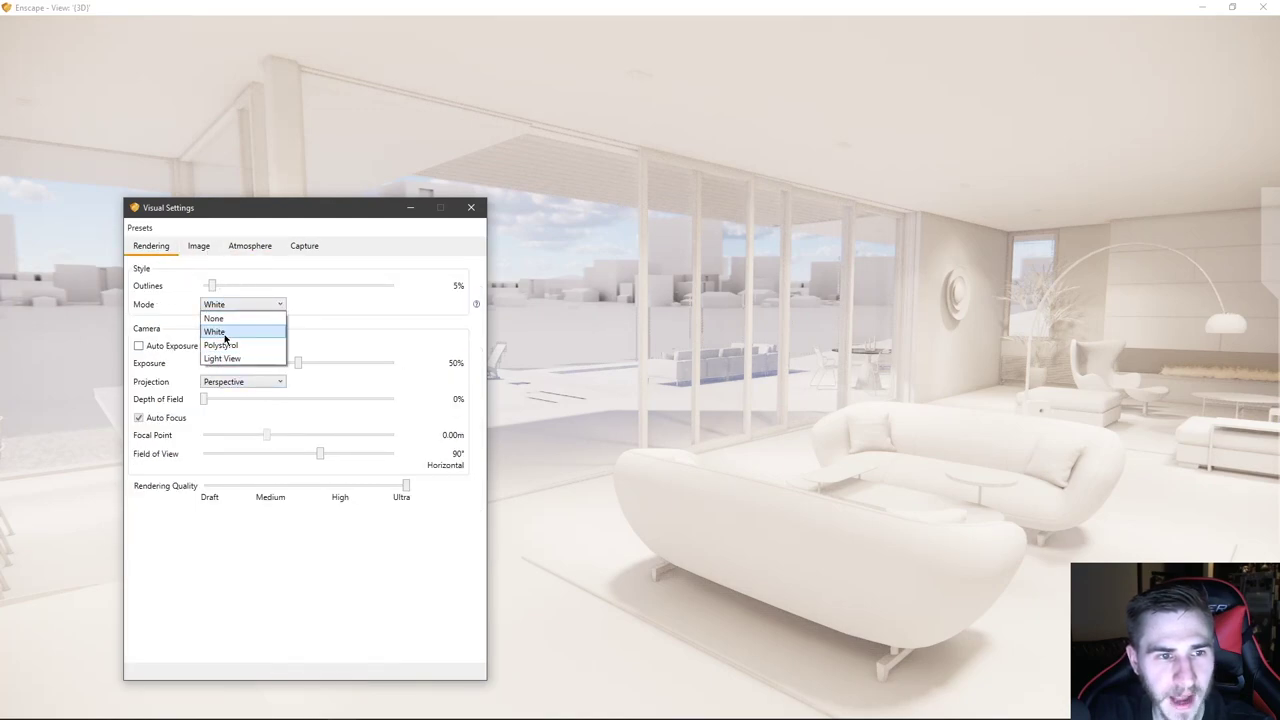
{"action": "left_click", "coordinate": [232, 316]}
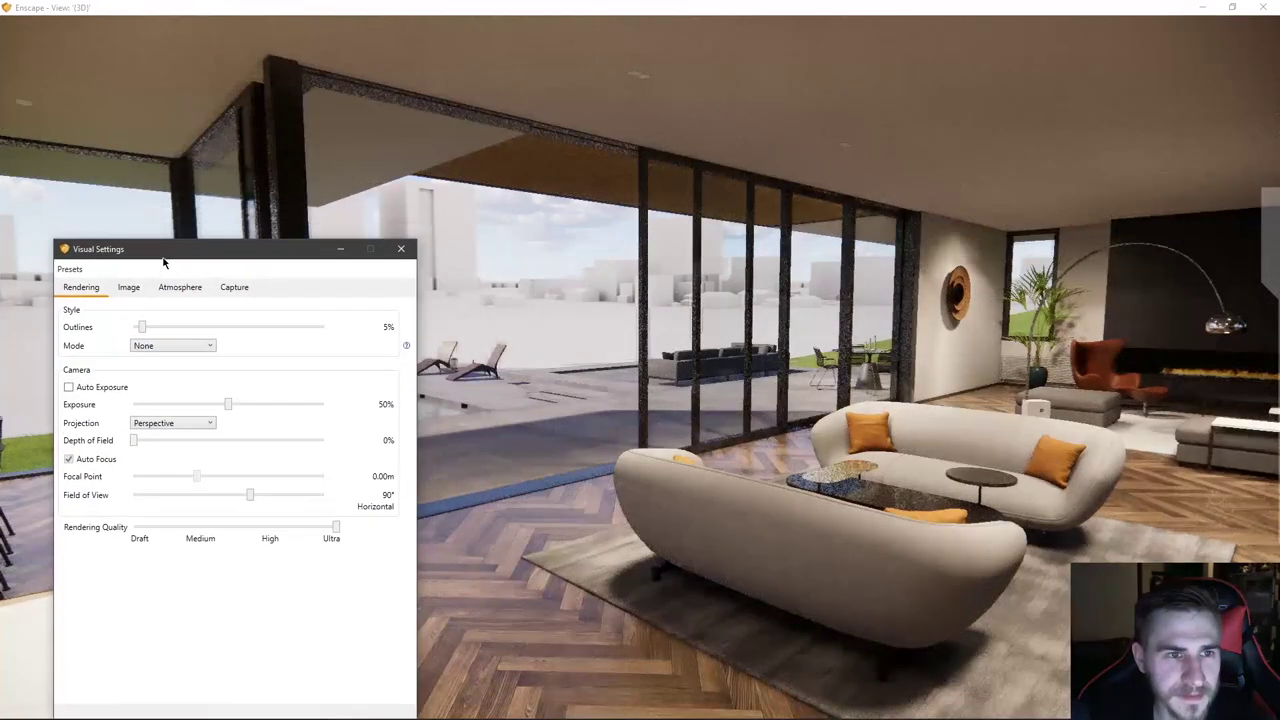
- Try the Urban and Town horizon sources behind the pool terrace, as seen through the living room windows
{"action": "left_click", "coordinate": [180, 287]}
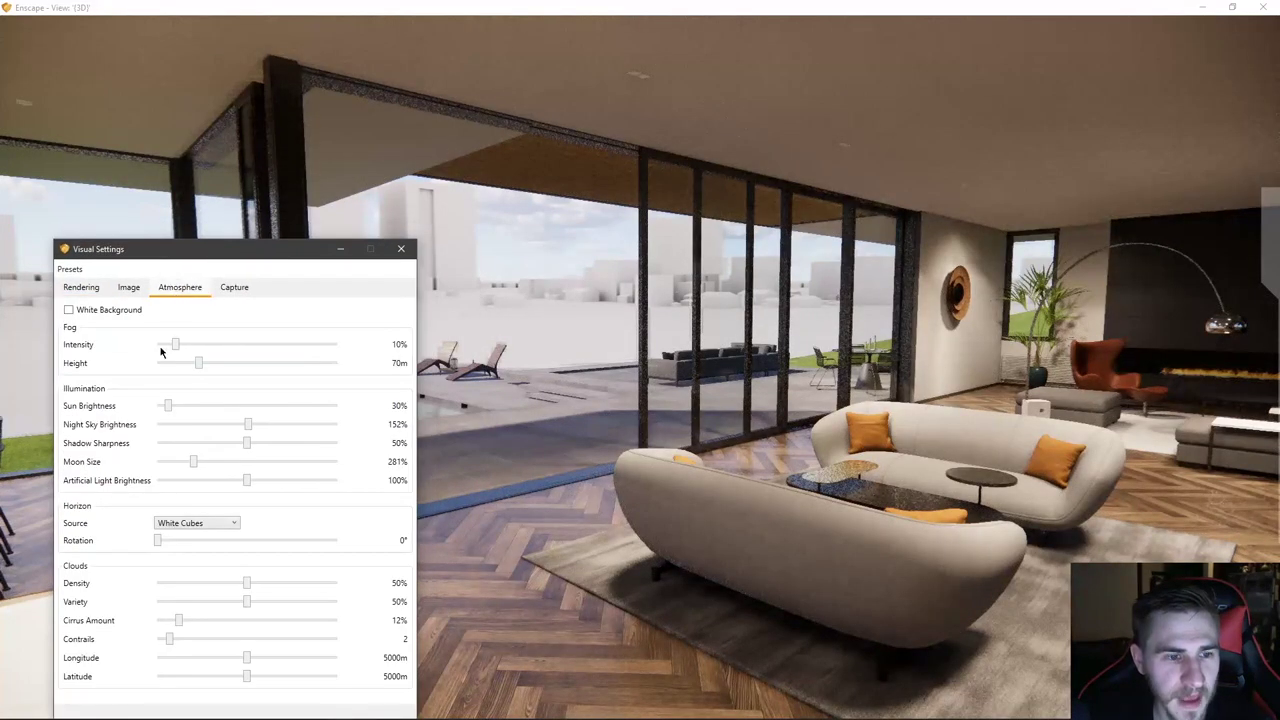
{"action": "left_click", "coordinate": [191, 525]}
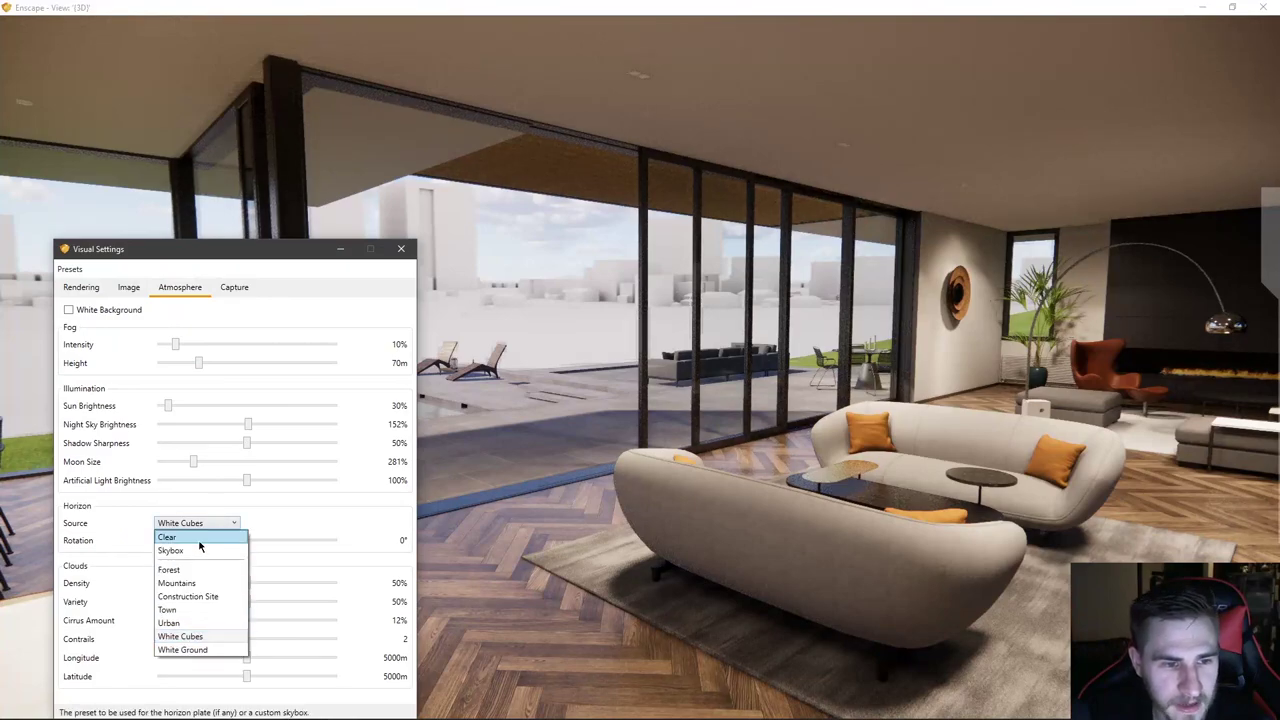
{"action": "left_click", "coordinate": [195, 622]}
{"action": "left_click_drag", "start_coordinate": [255, 252], "coordinate": [1052, 198]}
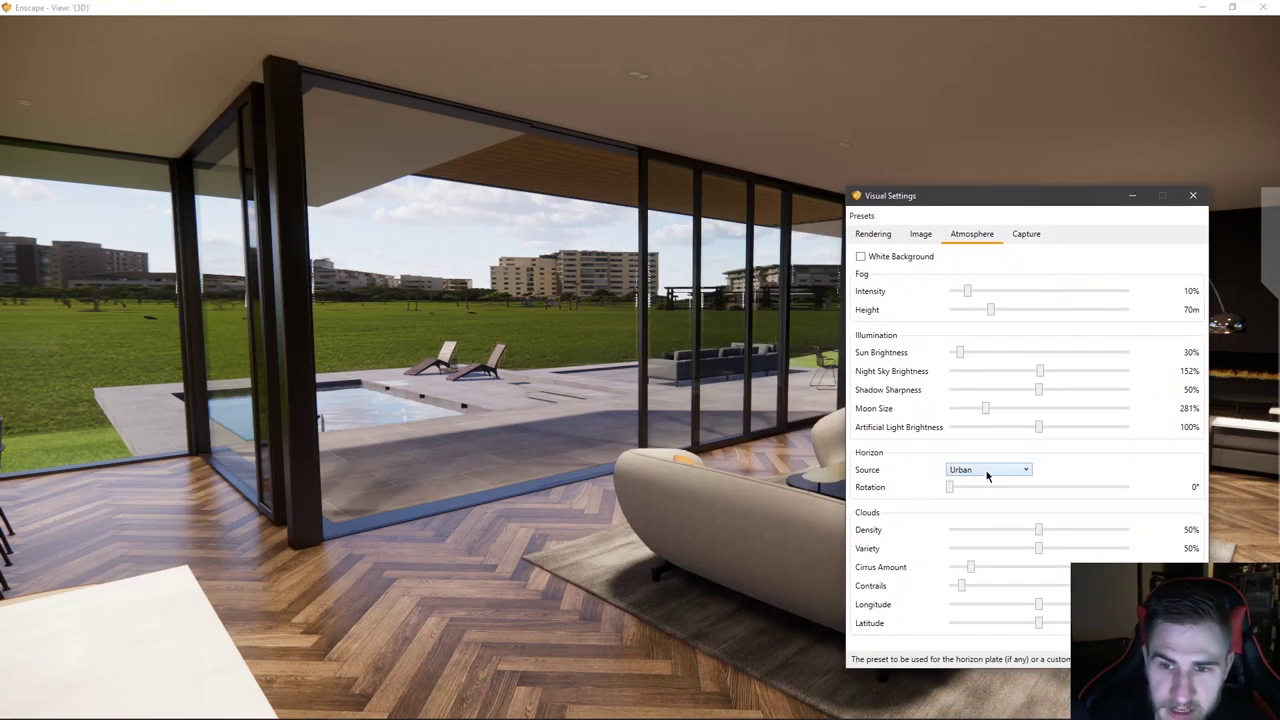
{"action": "left_click", "coordinate": [986, 471]}
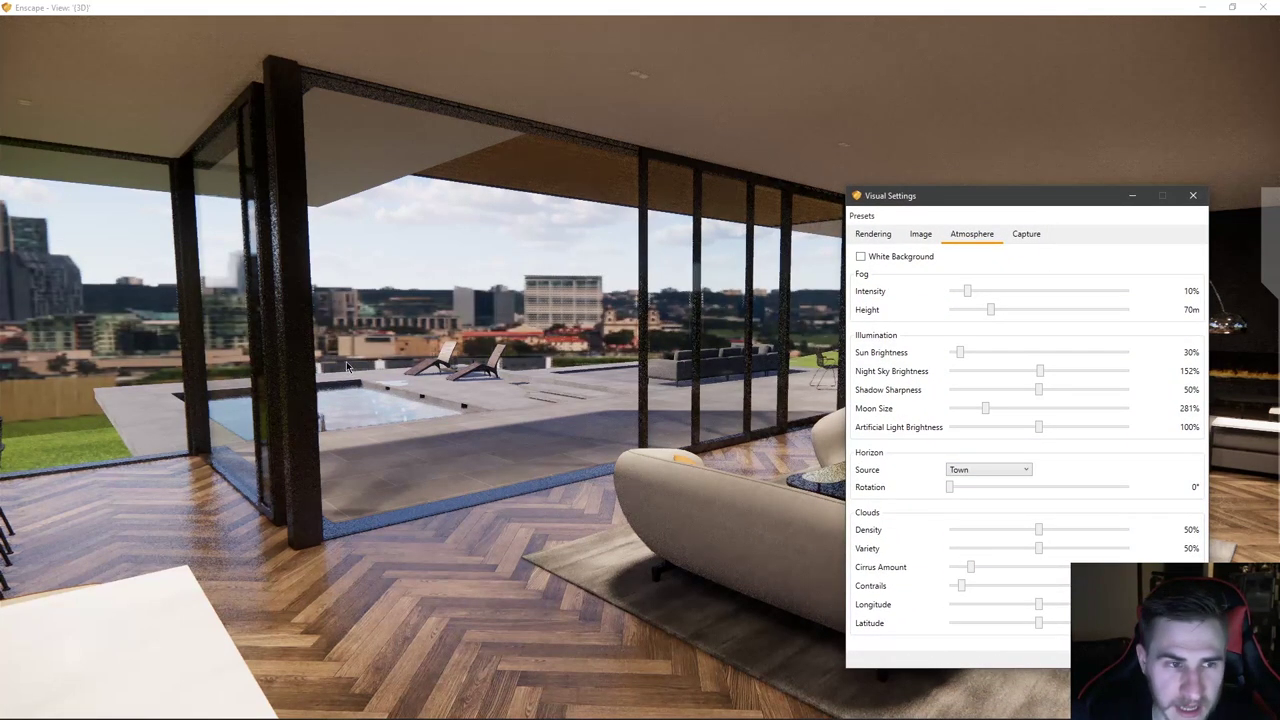
{"action": "left_click_drag", "start_coordinate": [319, 456], "coordinate": [260, 440]}
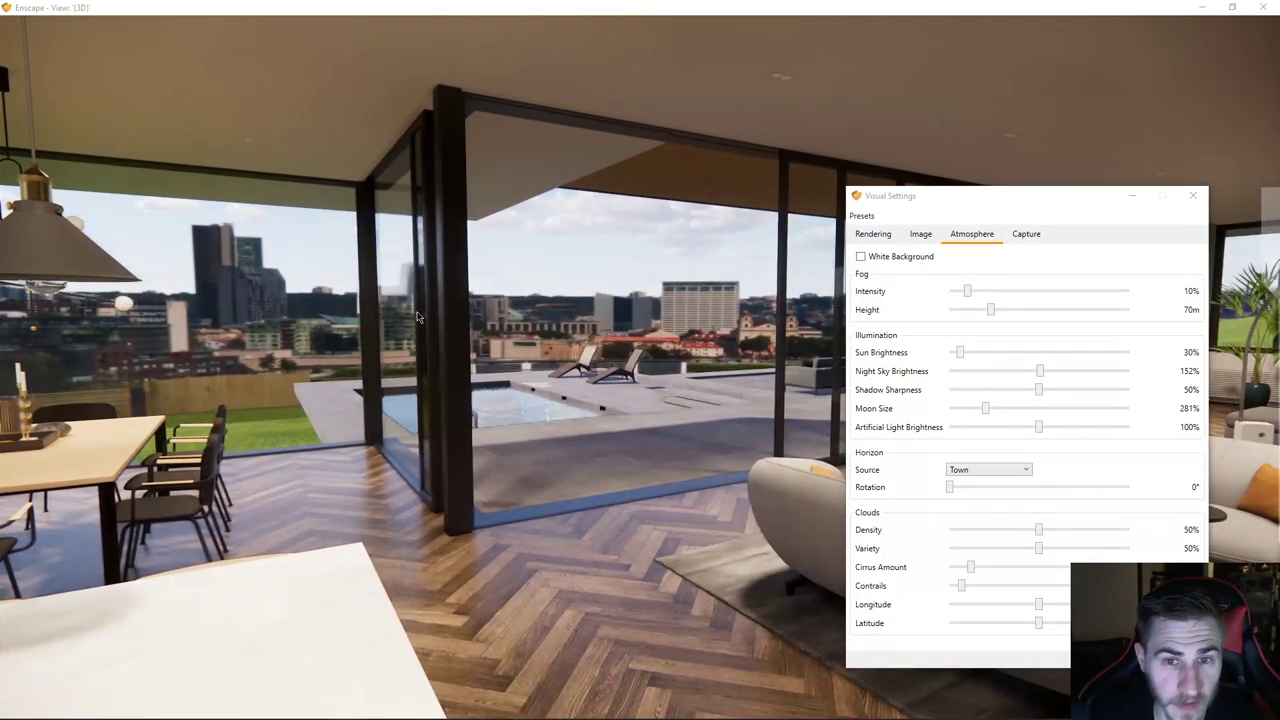
- Try the Construction Site and Mountains horizon sources, looking around the room at each backdrop
{"action": "left_click", "coordinate": [988, 469]}
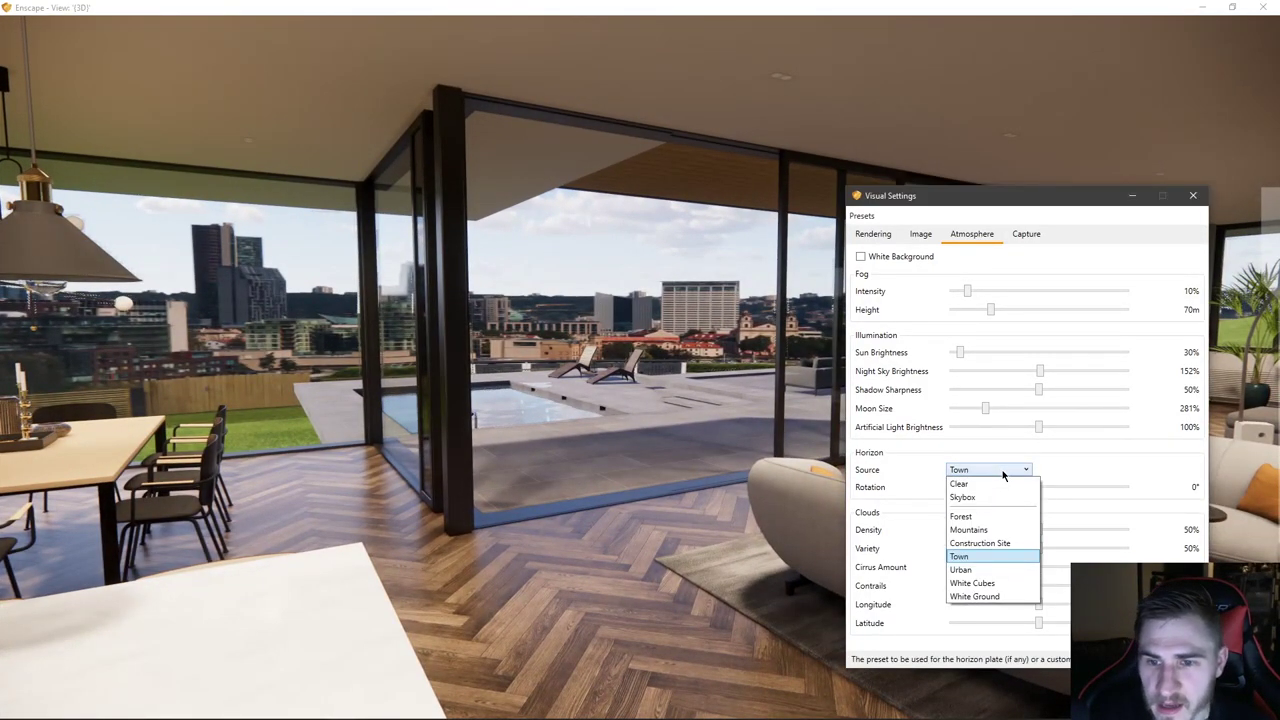
{"action": "left_click", "coordinate": [1003, 545]}
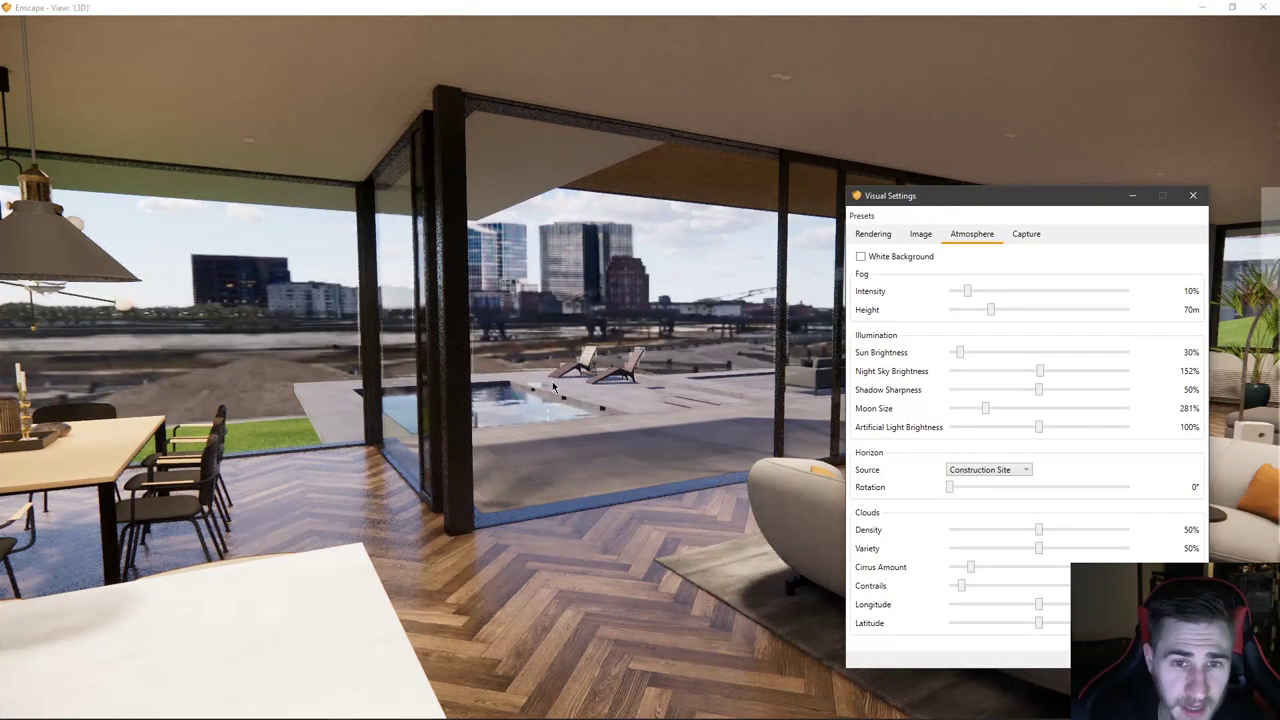
{"action": "left_click_drag", "start_coordinate": [613, 432], "coordinate": [930, 468]}
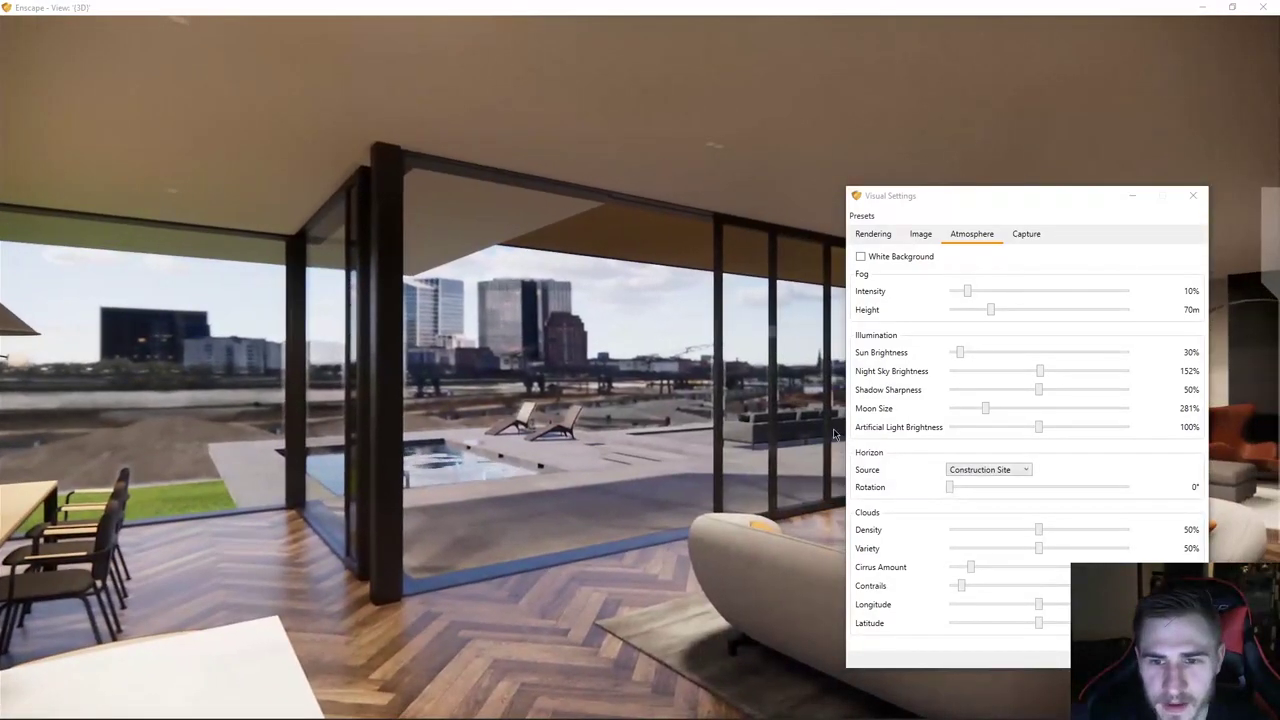
{"action": "left_click", "coordinate": [974, 470]}
{"action": "left_click", "coordinate": [1000, 522]}
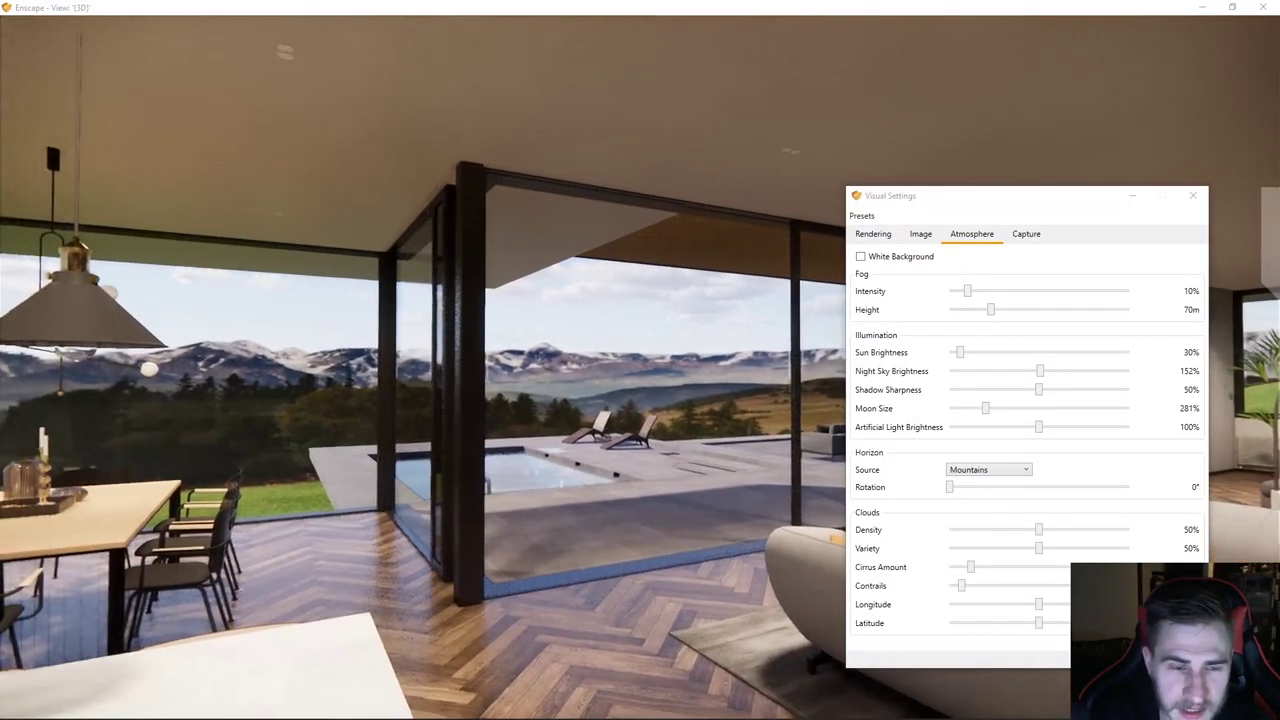
{"action": "left_click_drag", "start_coordinate": [460, 477], "coordinate": [618, 491]}
- Try the Forest horizon behind the terrace and switch the horizon source to Skybox
{"action": "left_click", "coordinate": [986, 470]}
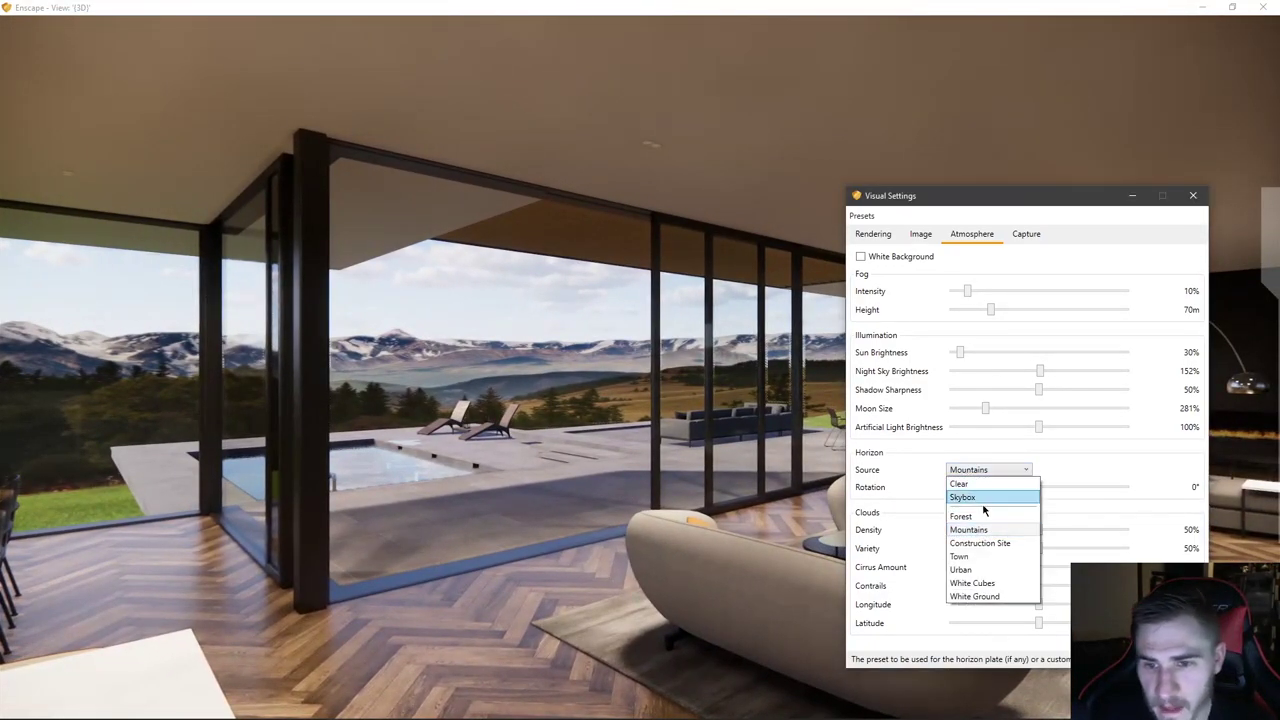
{"action": "left_click", "coordinate": [980, 514]}
{"action": "left_click_drag", "start_coordinate": [600, 480], "coordinate": [556, 480]}
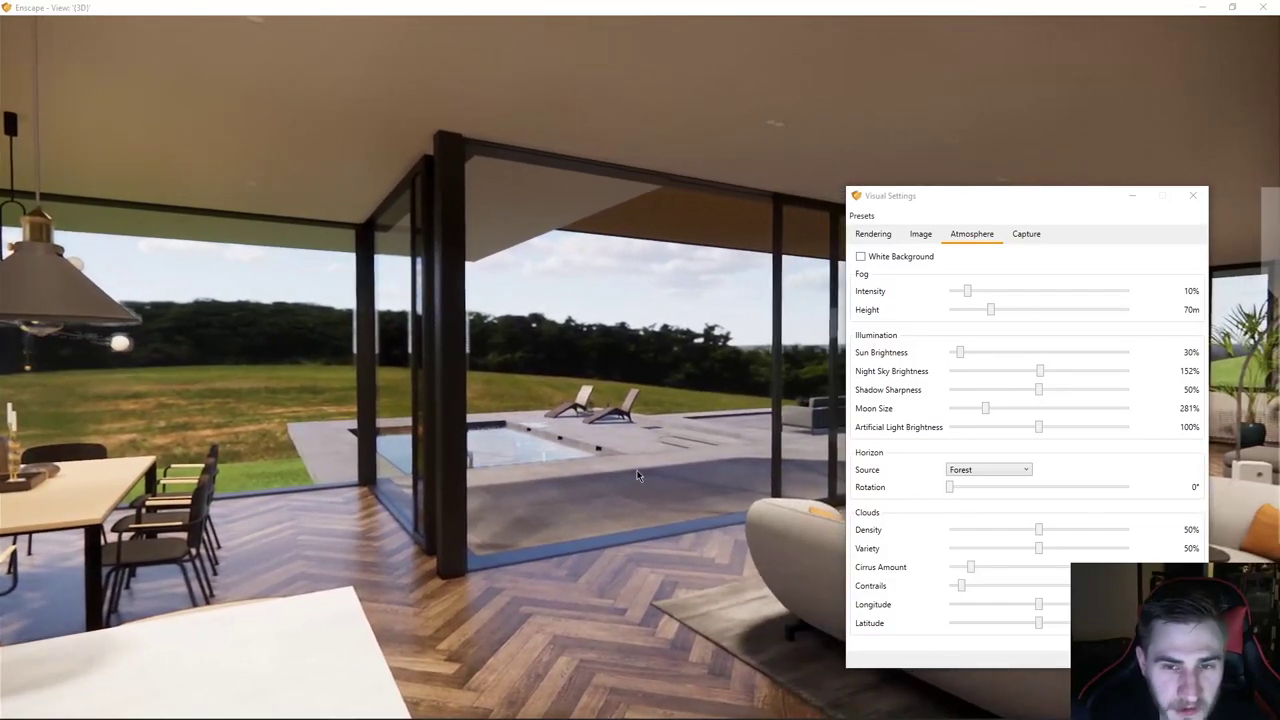
{"action": "left_click", "coordinate": [960, 472]}
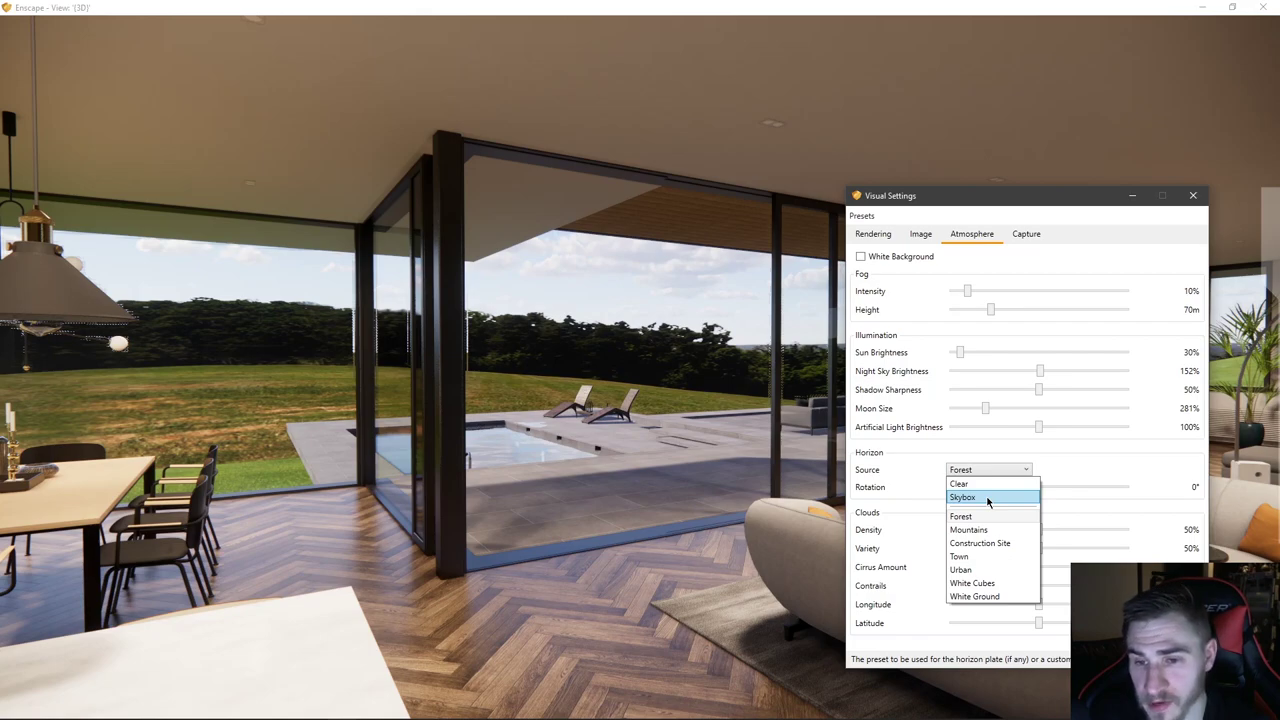
{"action": "left_click", "coordinate": [987, 497]}
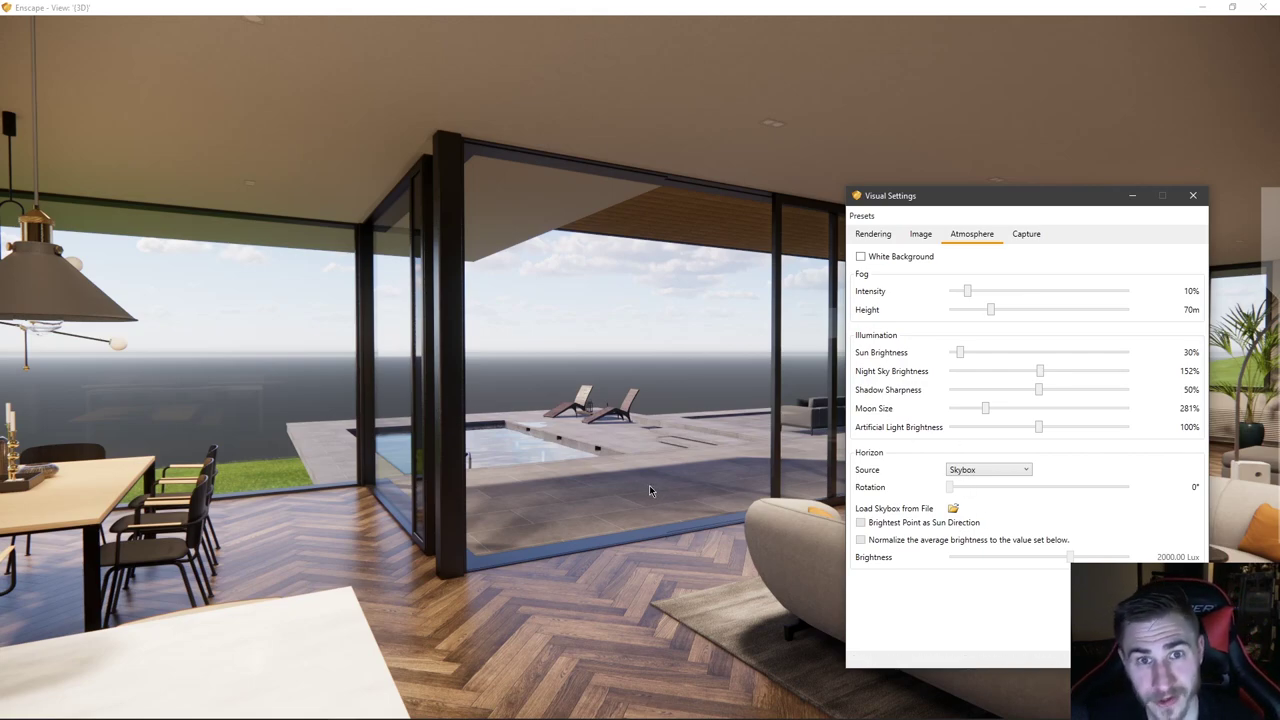
- Try the Clear horizon source and set the source to White Ground
{"action": "left_click", "coordinate": [1016, 468]}
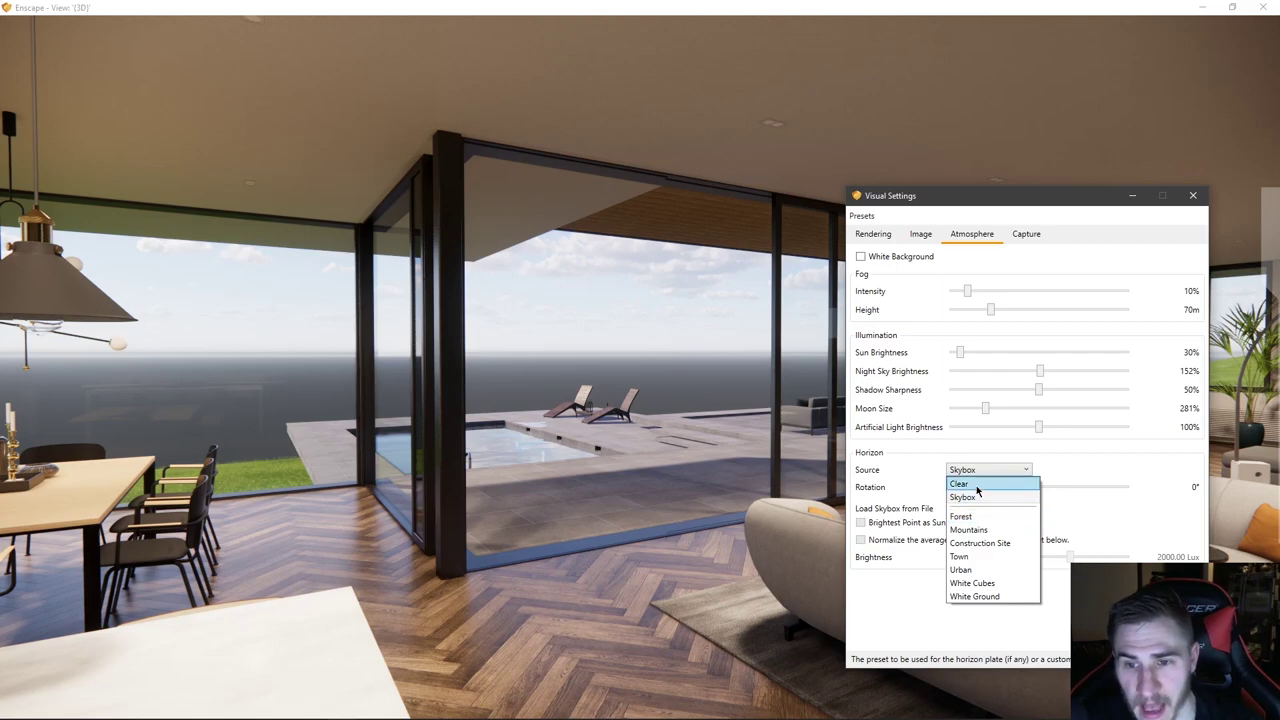
{"action": "left_click", "coordinate": [977, 486]}
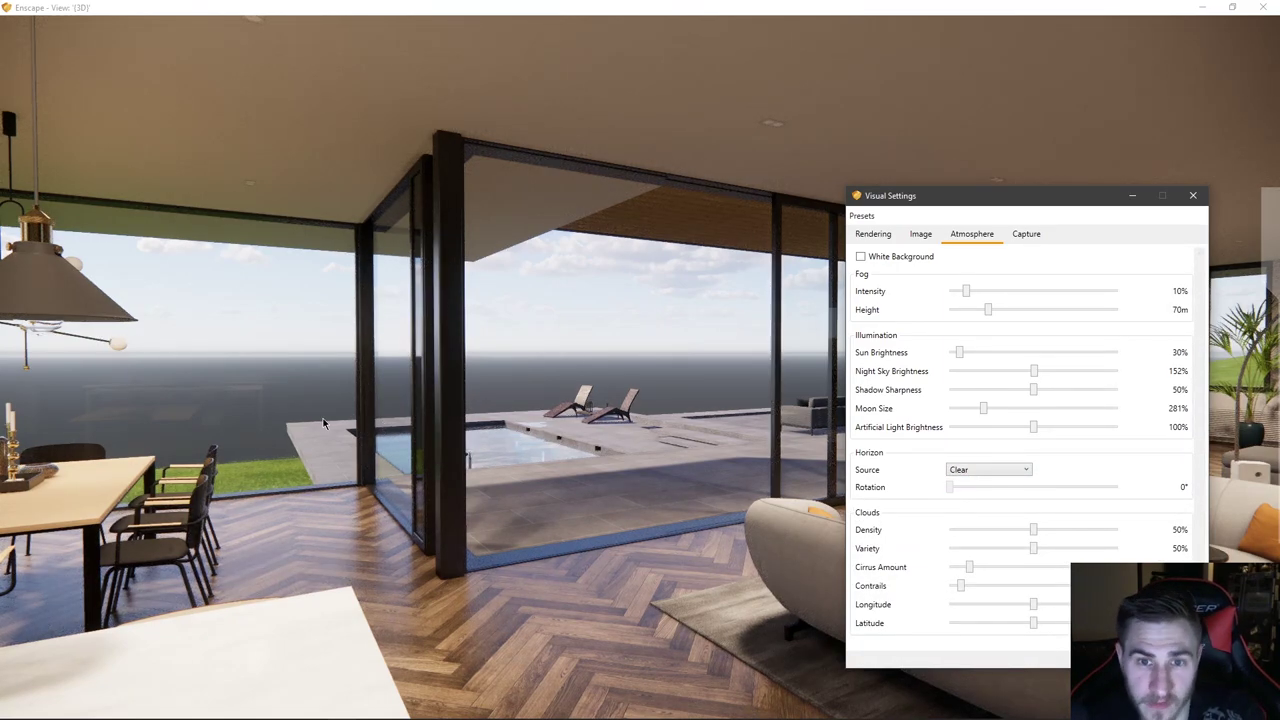
{"action": "left_click", "coordinate": [988, 470]}
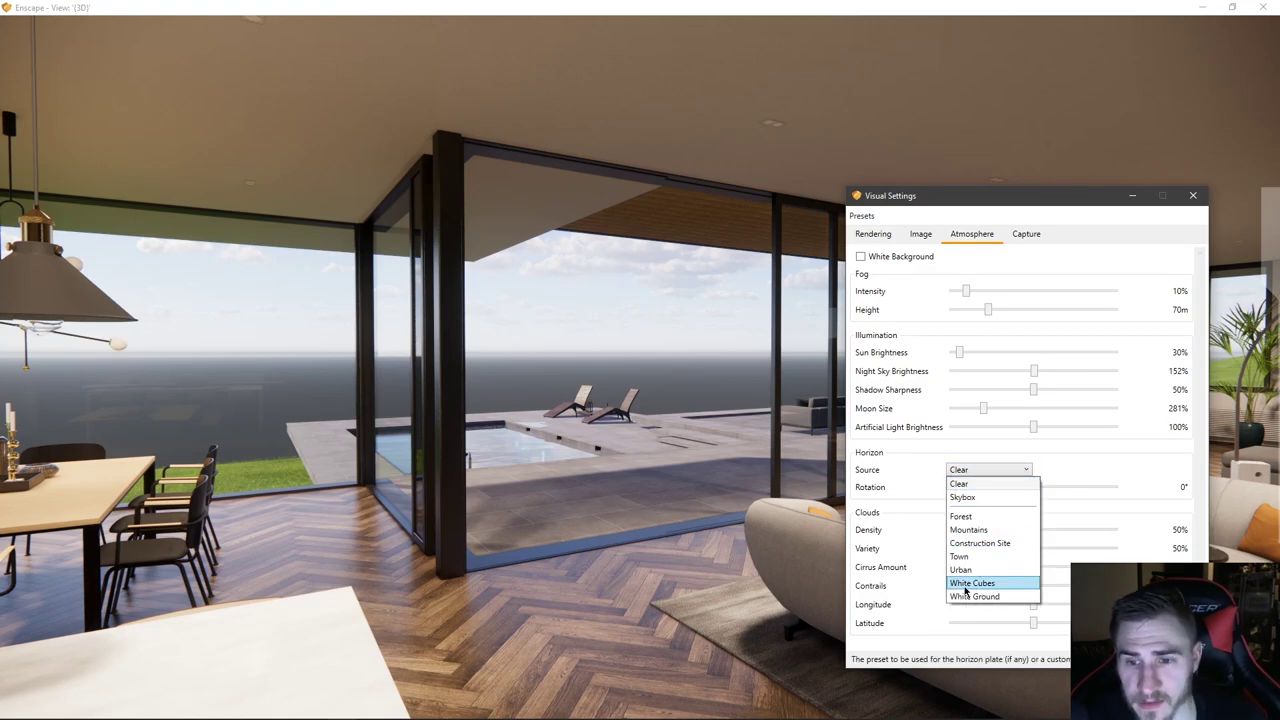
{"action": "left_click", "coordinate": [978, 597]}
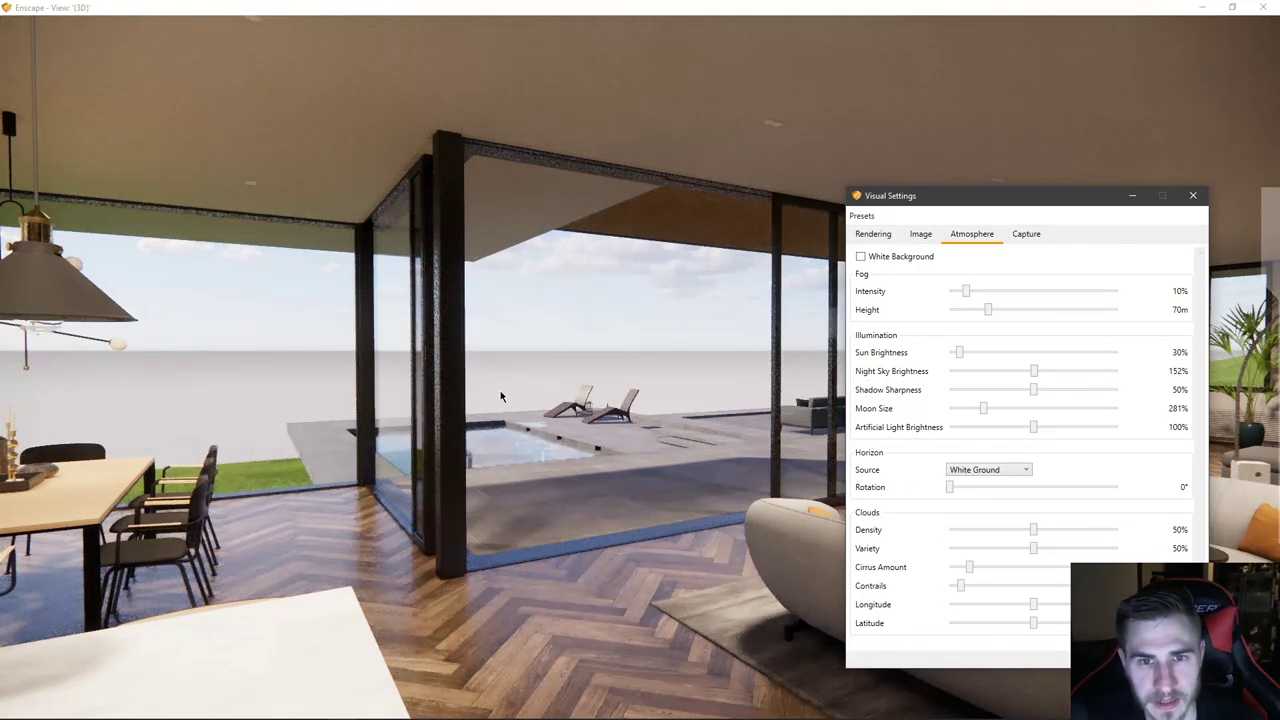
- Try the Town horizon with its rotation control and return the horizon source to White Ground
{"action": "left_click", "coordinate": [1012, 473]}
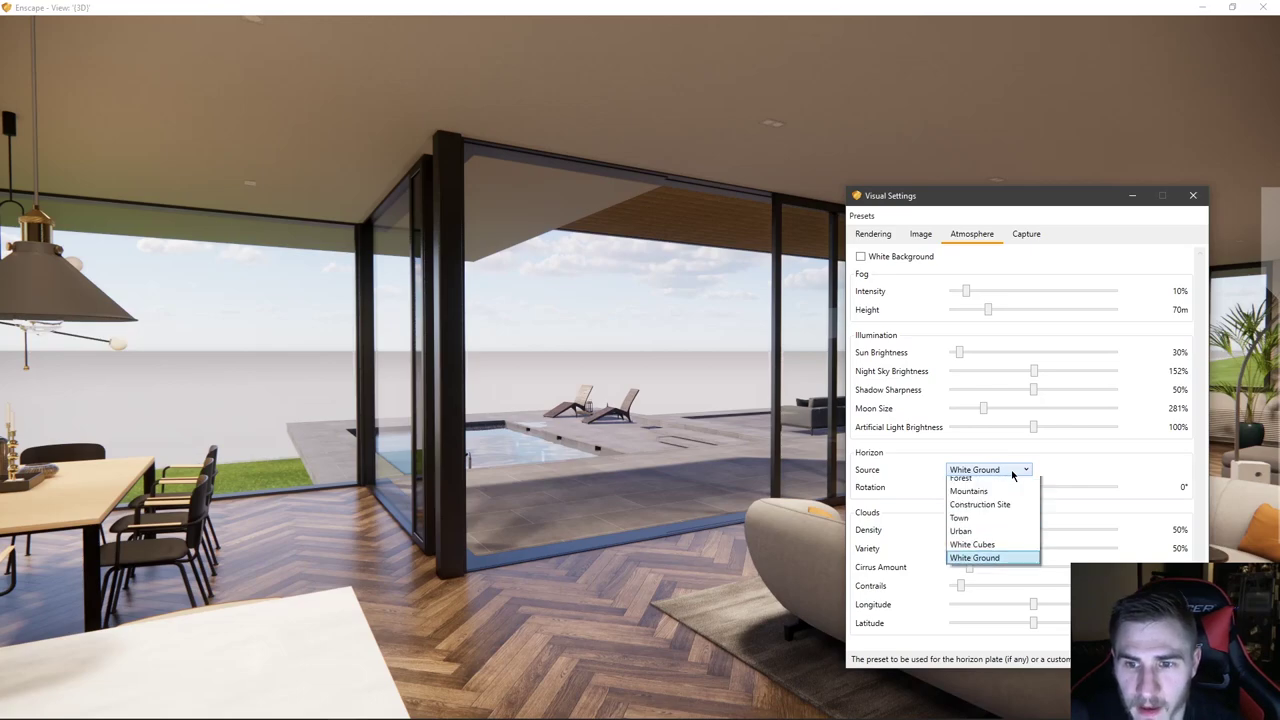
{"action": "left_click", "coordinate": [970, 556]}
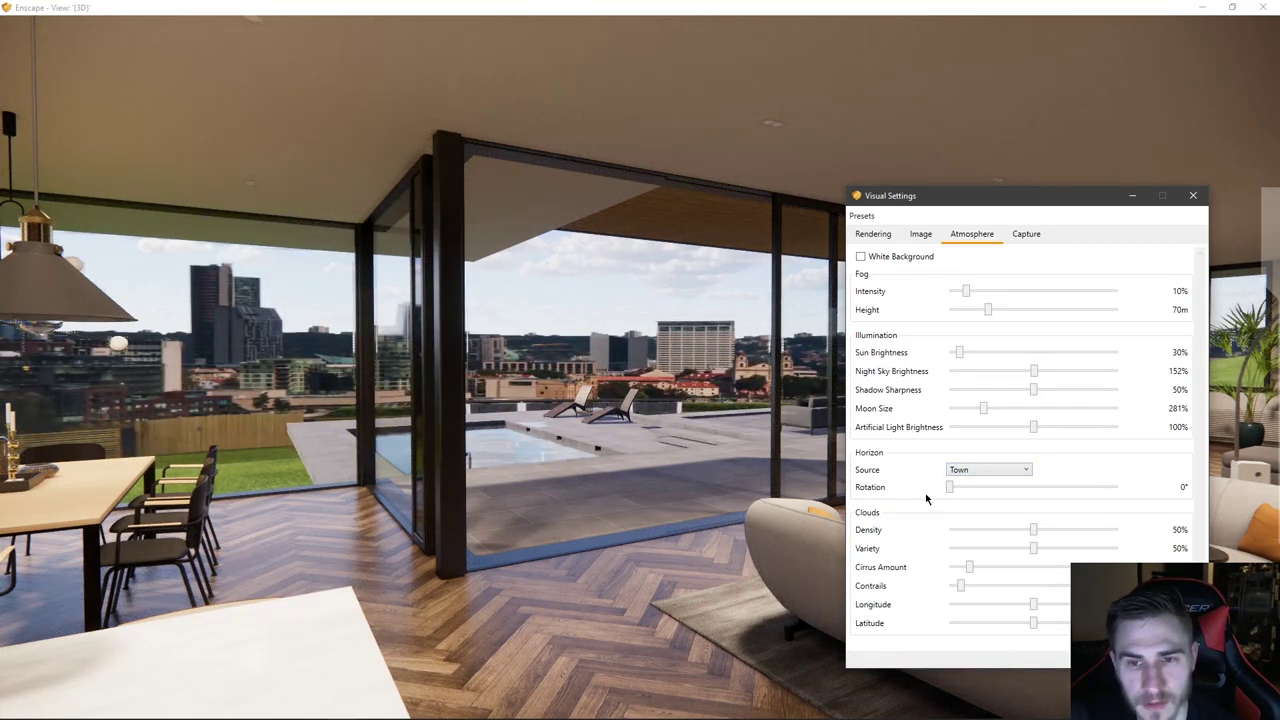
{"action": "mouse_move", "coordinate": [950, 490]}
{"action": "left_mouse_down"}
{"action": "mouse_move", "coordinate": [1103, 480]}
{"action": "mouse_move", "coordinate": [1024, 499]}
{"action": "mouse_move", "coordinate": [946, 485]}
{"action": "left_mouse_up"}
{"action": "left_click", "coordinate": [968, 468]}
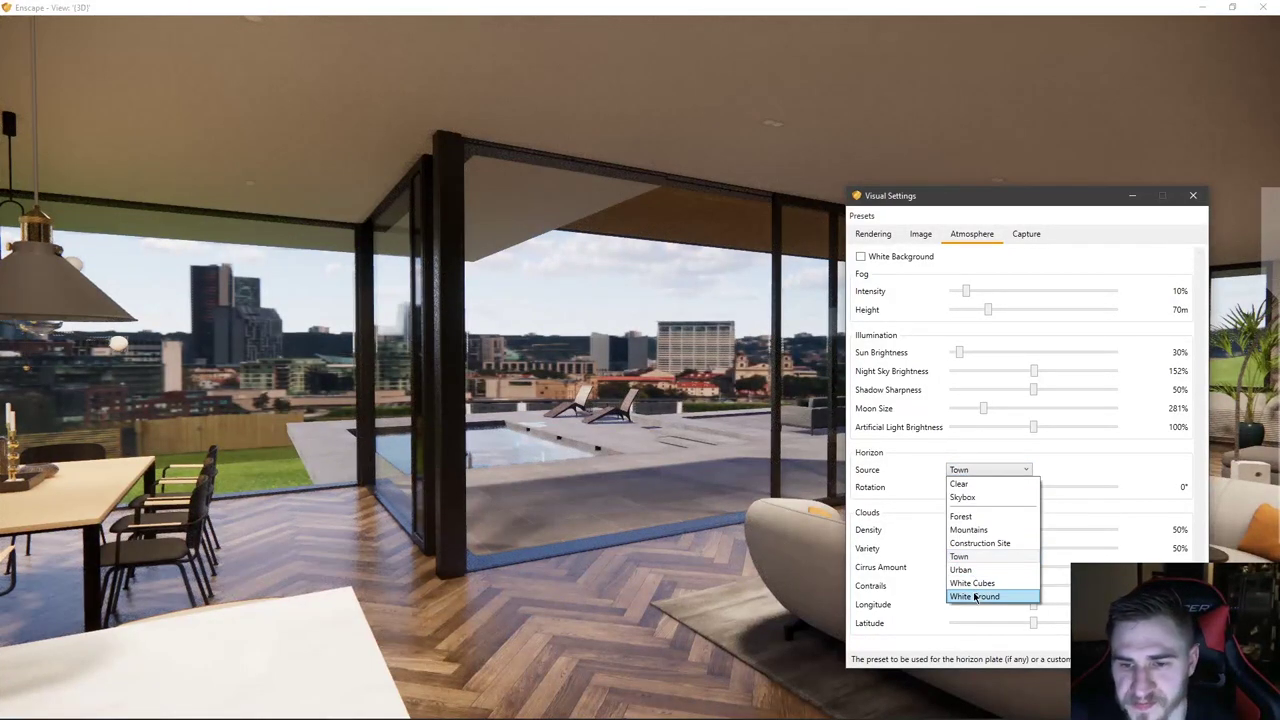
{"action": "left_click", "coordinate": [975, 594]}
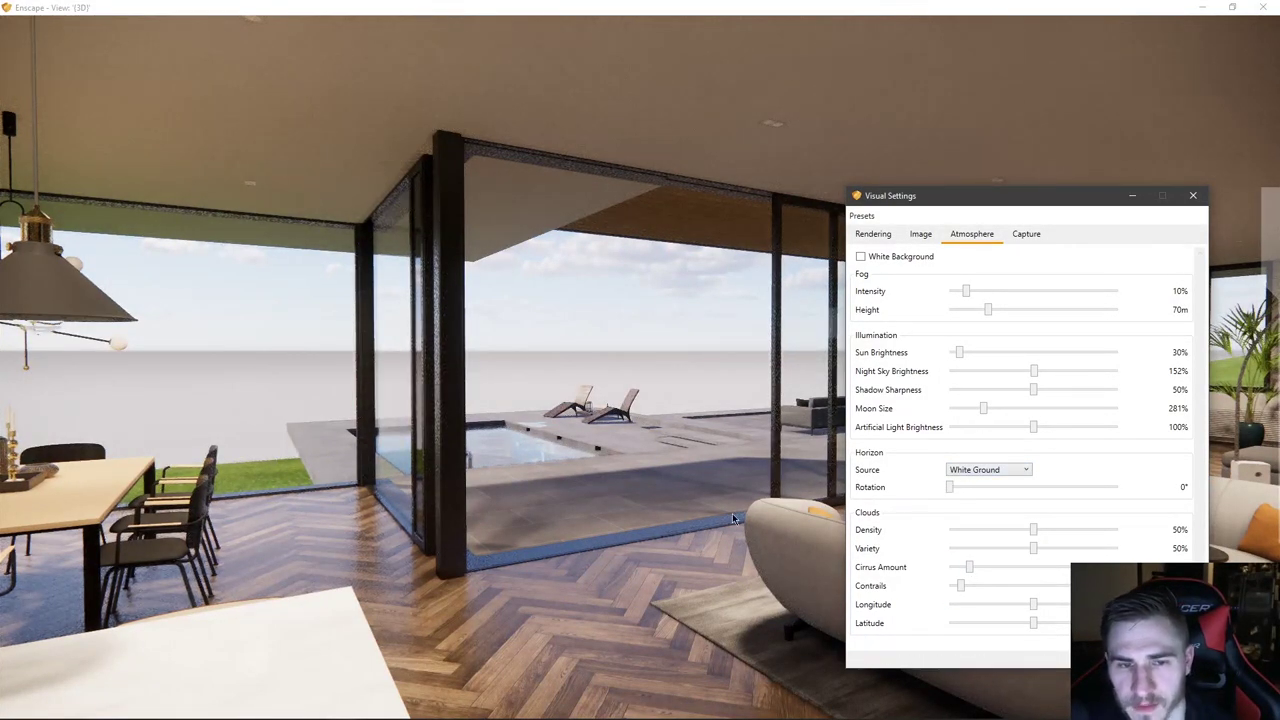
- Move out of the living room past the pool and examine the sky above the house
{"action": "left_click", "coordinate": [618, 540]}
{"action": "key", "text": "w"}
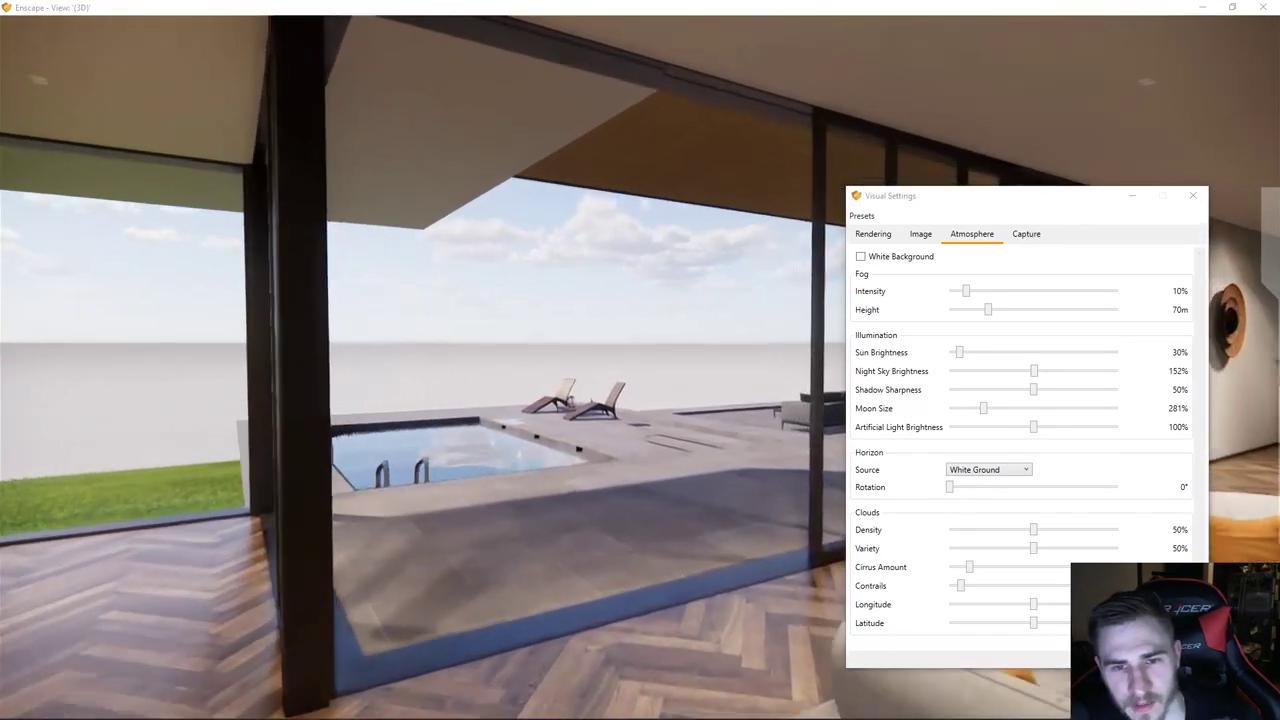
{"action": "key", "text": "w"}
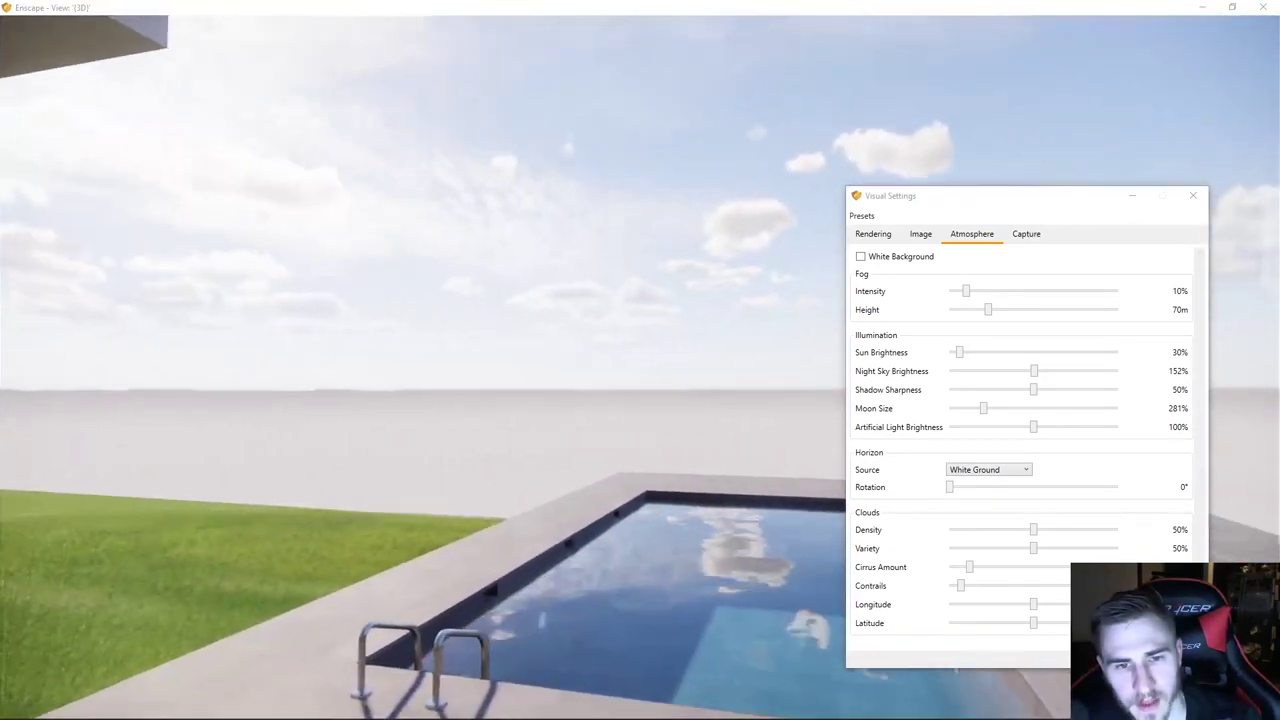
{"action": "key", "text": "s"}
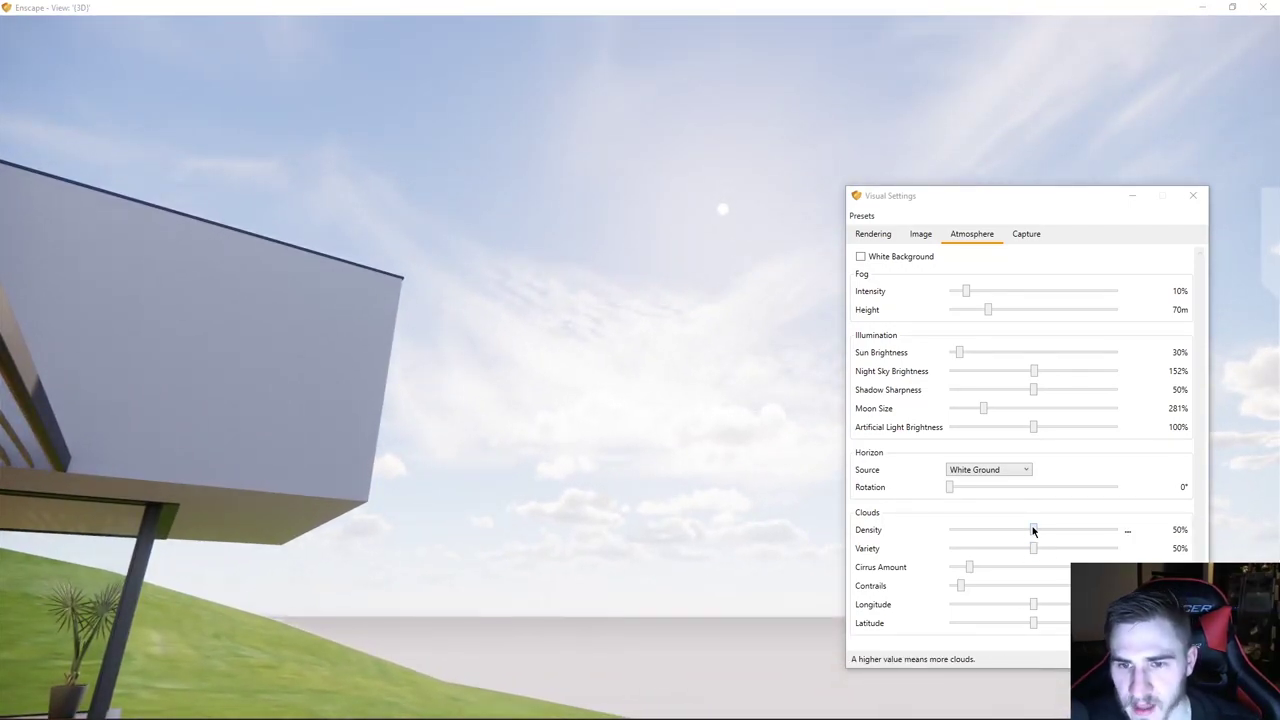
- Try the cloud variety at 100% and reset it to 50%, and raise the cirrus amount to about half
{"action": "left_click_drag", "start_coordinate": [1037, 529], "coordinate": [1117, 550]}
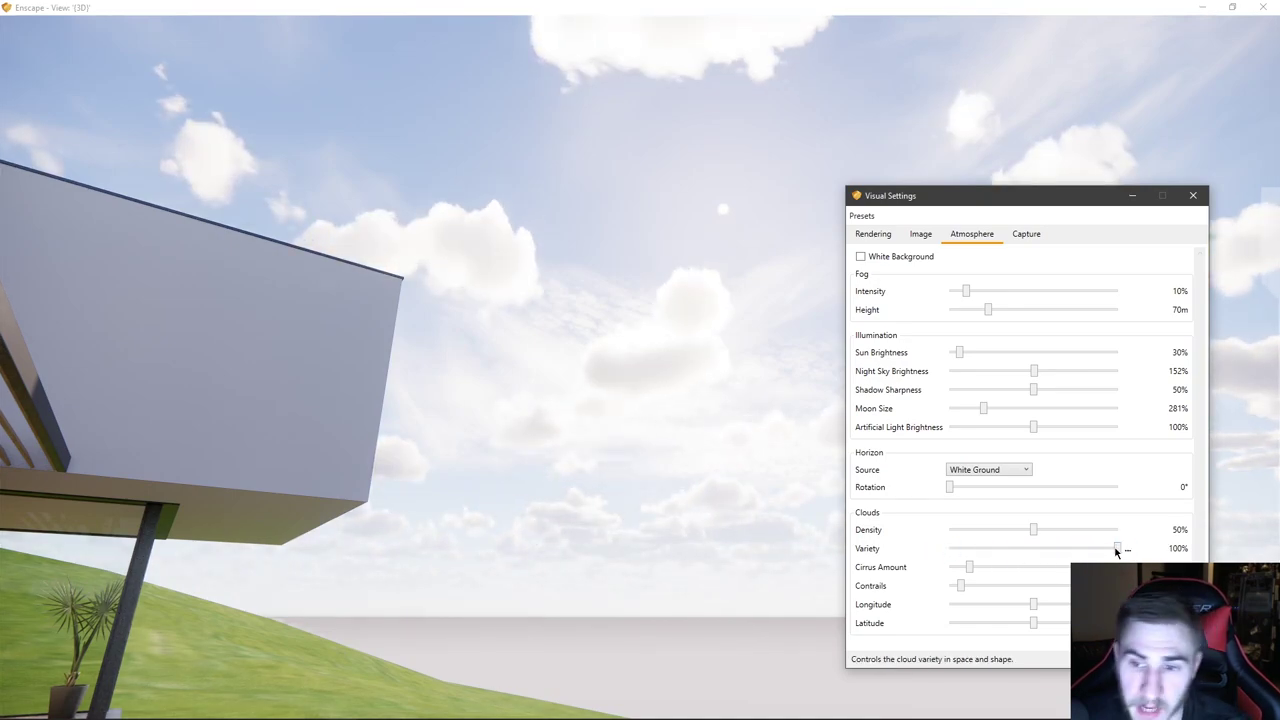
{"action": "double_click", "coordinate": [1117, 550]}
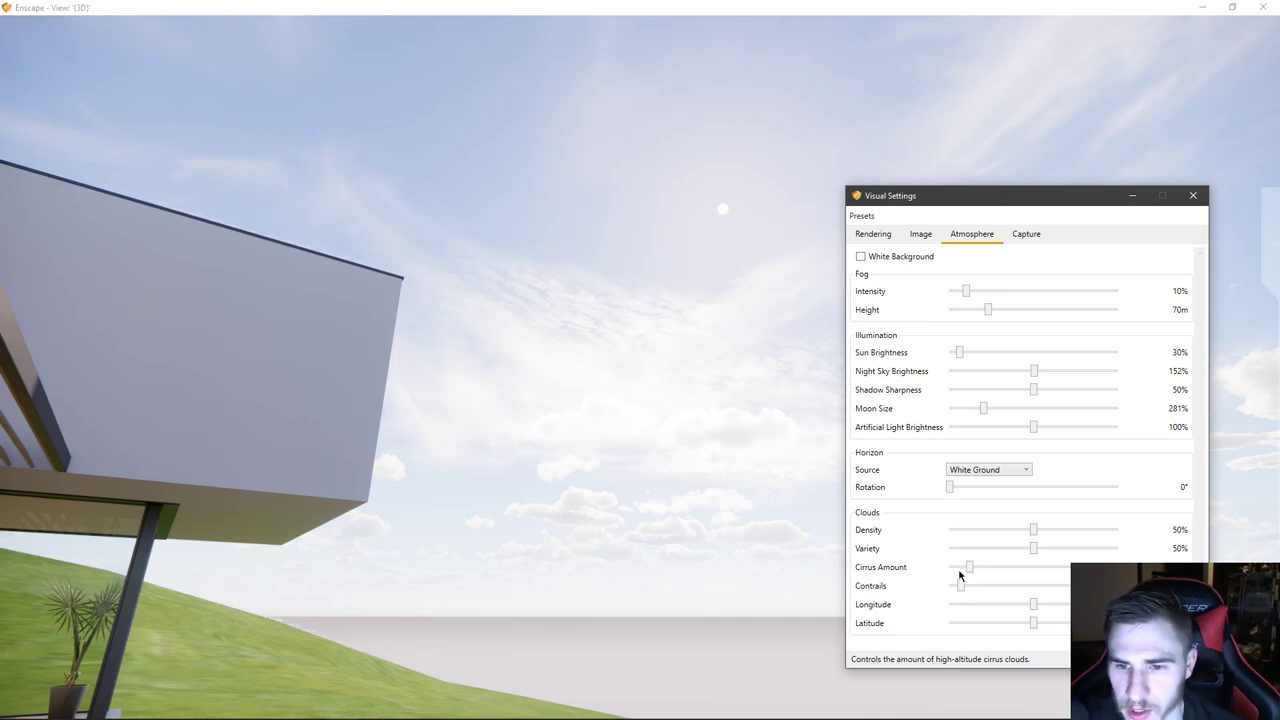
{"action": "left_click_drag", "start_coordinate": [968, 568], "coordinate": [1031, 569]}
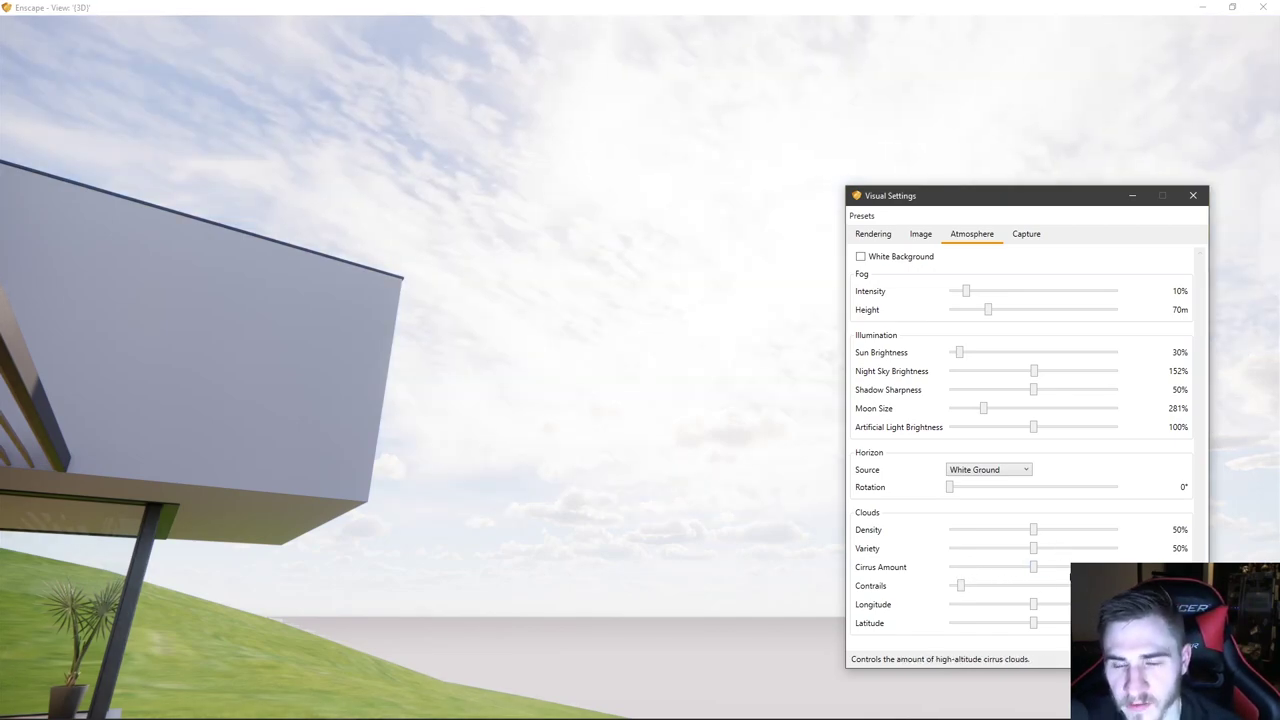
{"action": "left_click_drag", "start_coordinate": [503, 463], "coordinate": [300, 430]}
{"action": "left_click_drag", "start_coordinate": [600, 430], "coordinate": [606, 240]}
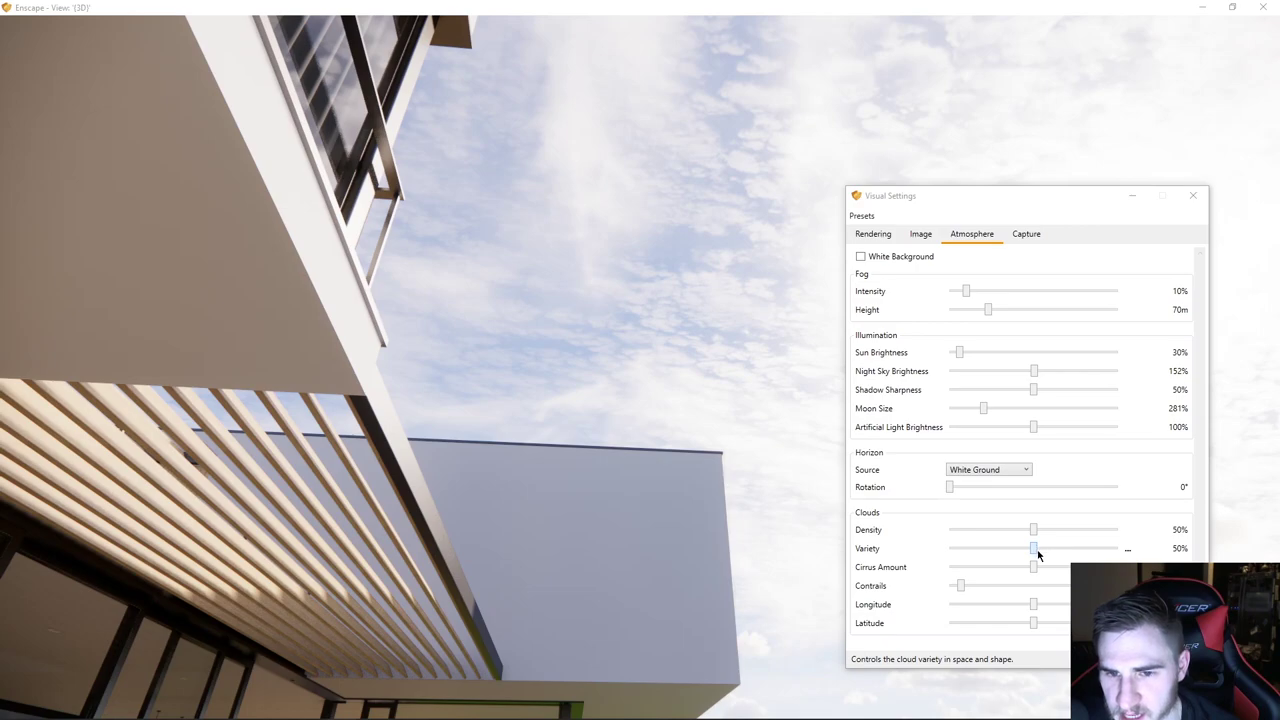
- Set the cloud density, variety and cirrus amount to 0% for a clear sky above the house
{"action": "left_click_drag", "start_coordinate": [1034, 530], "coordinate": [949, 530]}
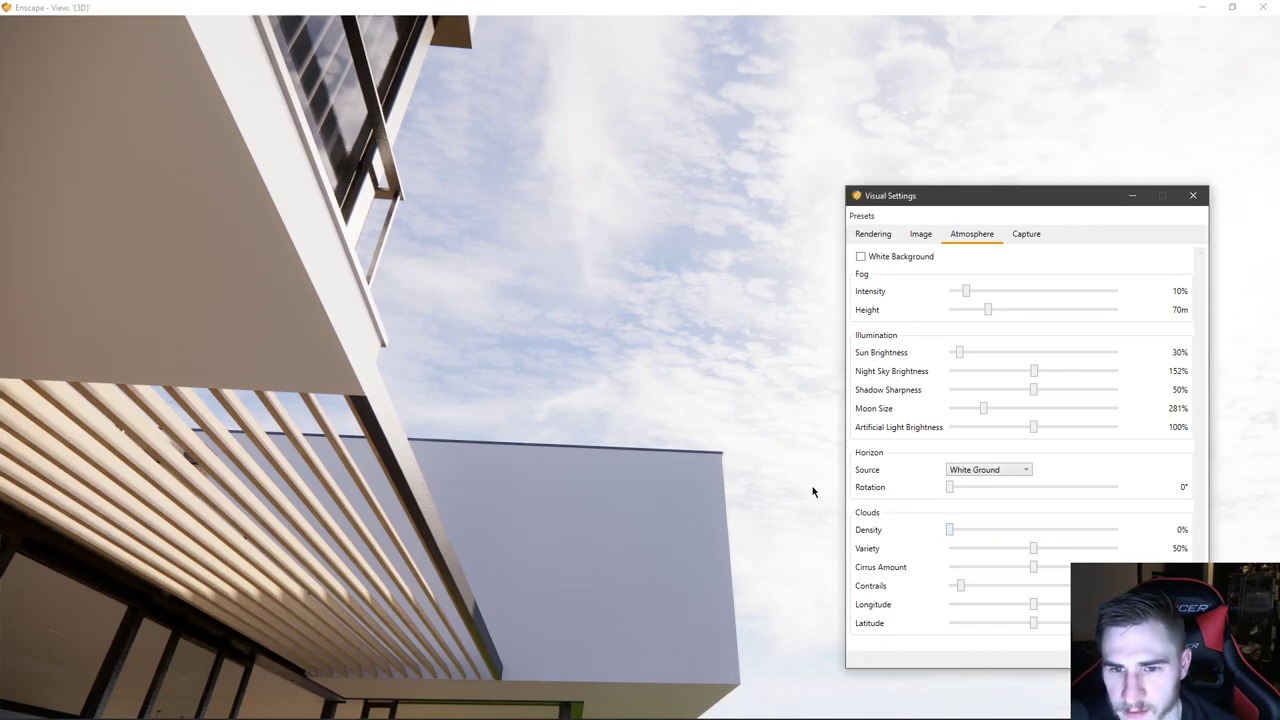
{"action": "left_click_drag", "start_coordinate": [1033, 549], "coordinate": [931, 549]}
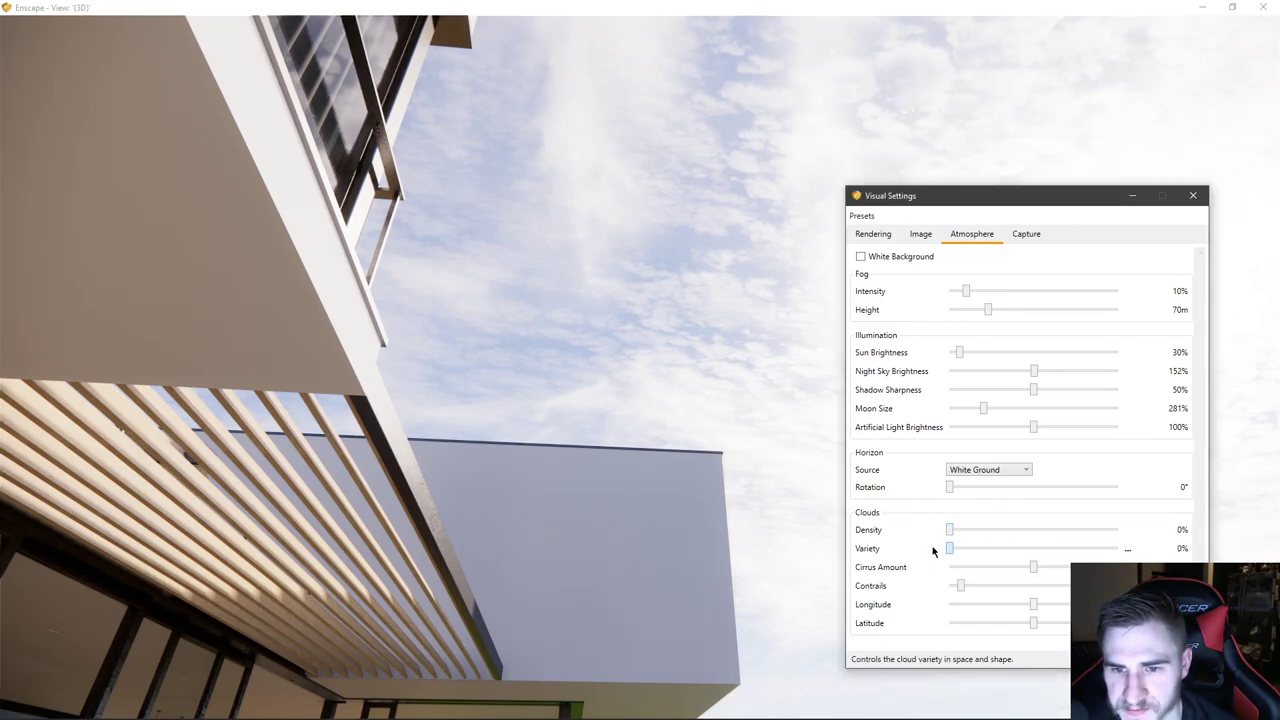
{"action": "left_click_drag", "start_coordinate": [1033, 568], "coordinate": [931, 569]}
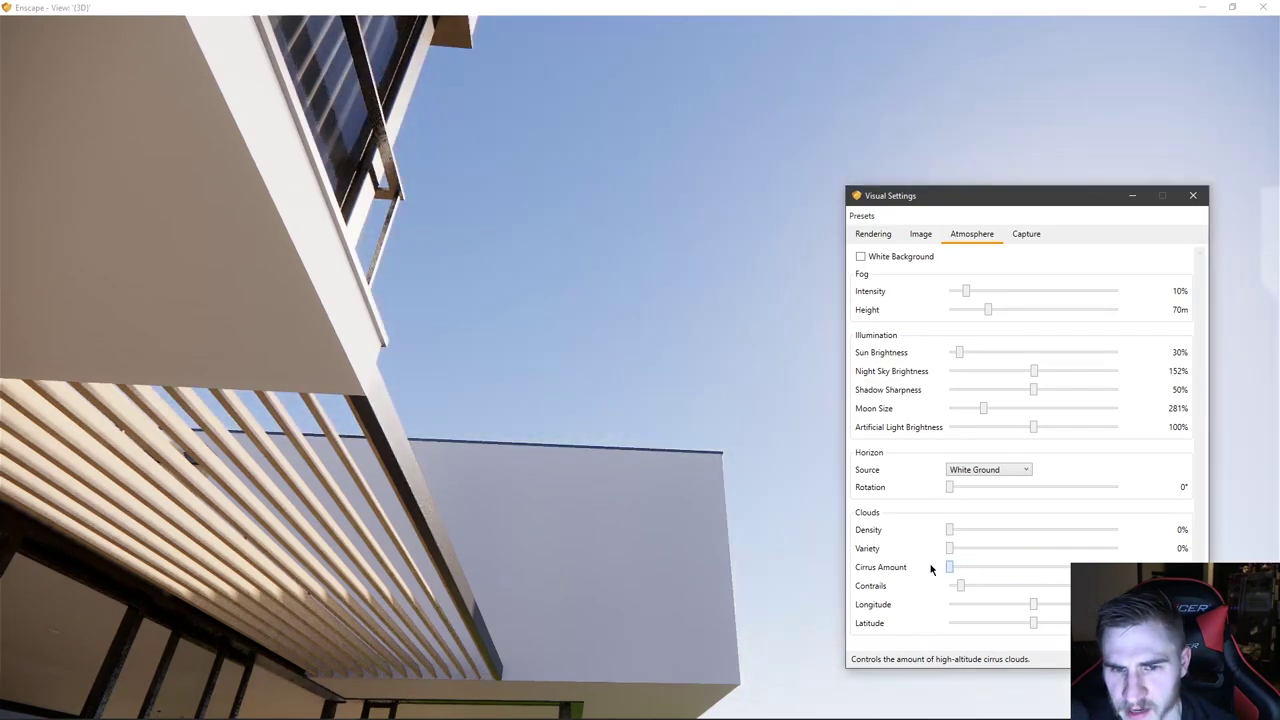
{"action": "left_click_drag", "start_coordinate": [600, 400], "coordinate": [670, 355]}
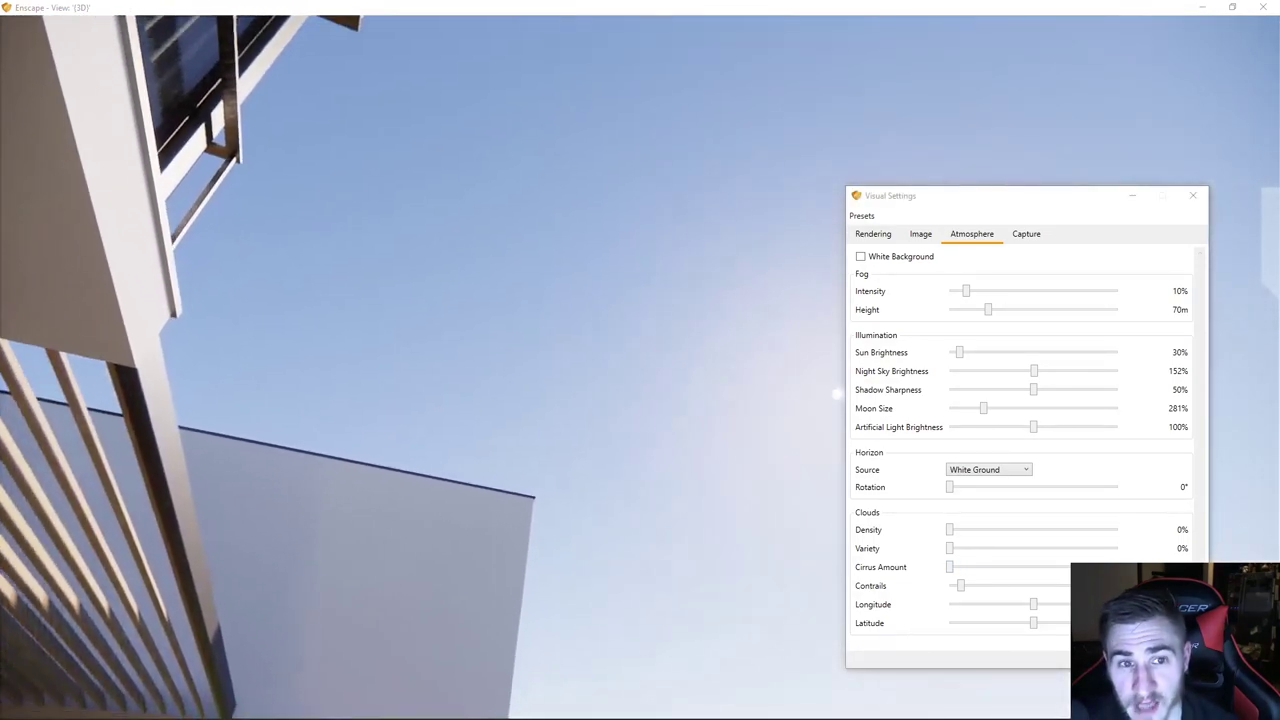
- Raise the cirrus amount to its maximum and the cloud density to 92% to judge an overcast sky
{"action": "left_click_drag", "start_coordinate": [948, 567], "coordinate": [1090, 562]}
{"action": "left_click_drag", "start_coordinate": [640, 360], "coordinate": [670, 440]}
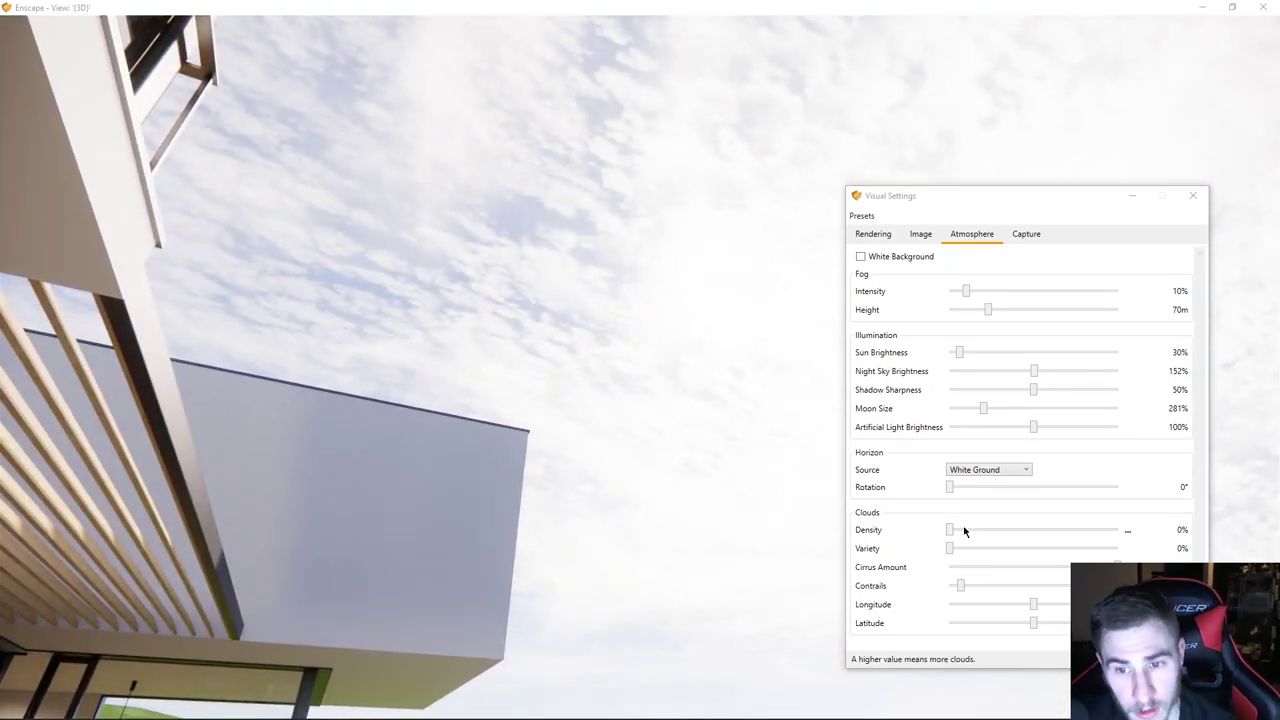
{"action": "left_click_drag", "start_coordinate": [951, 533], "coordinate": [956, 534]}
{"action": "left_click_drag", "start_coordinate": [971, 535], "coordinate": [1104, 531]}
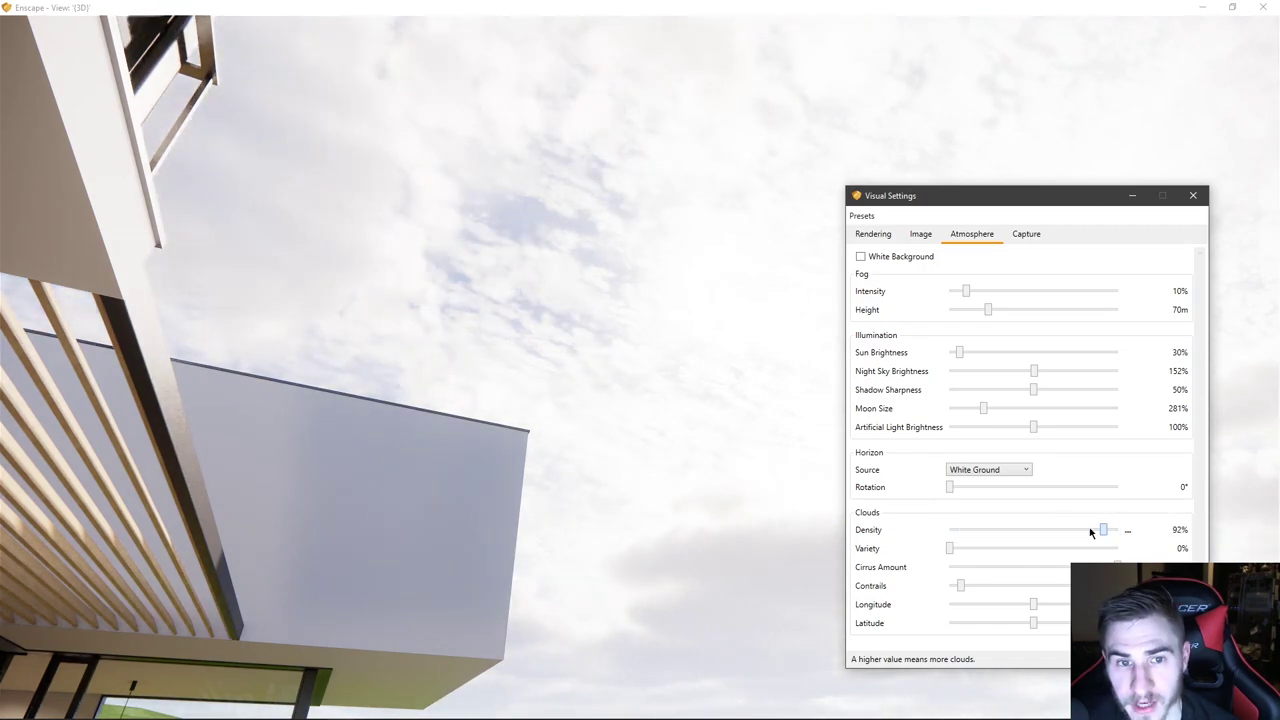
{"action": "left_click_drag", "start_coordinate": [760, 500], "coordinate": [790, 525]}
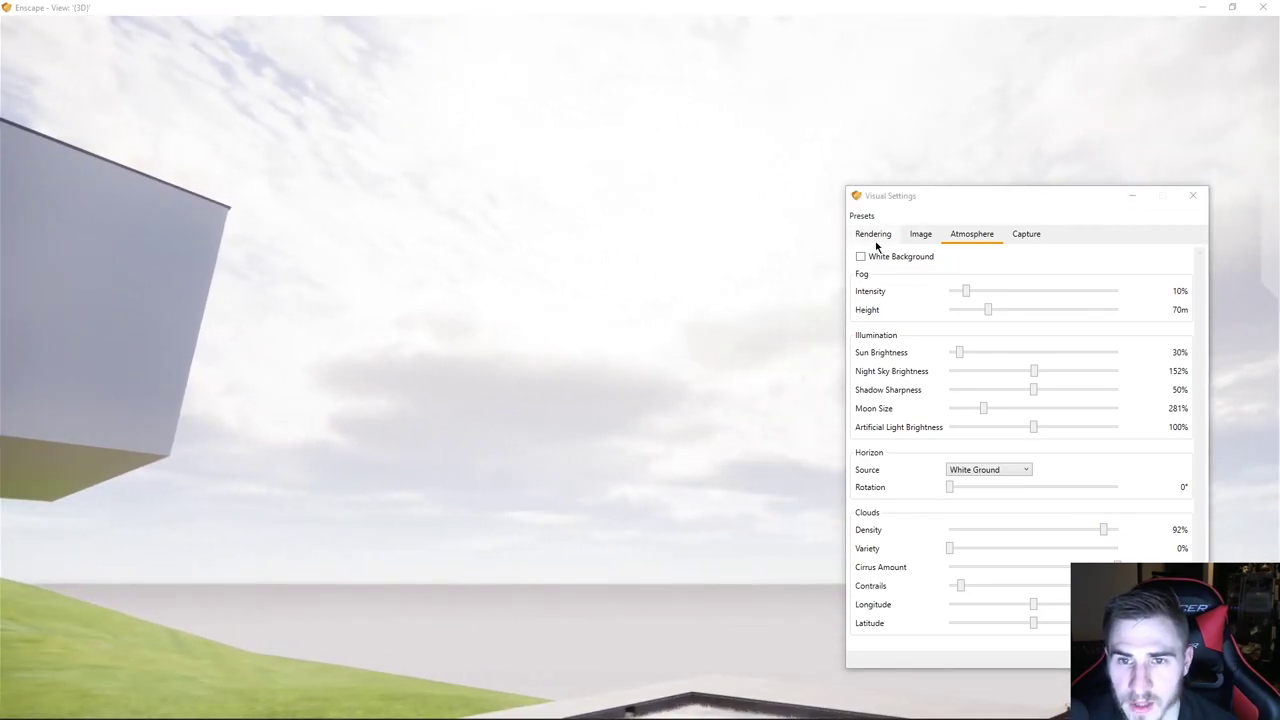
- Turn on Auto Exposure for the camera and look around the cloudy sky
{"action": "left_click", "coordinate": [873, 234]}
{"action": "left_click", "coordinate": [861, 334]}
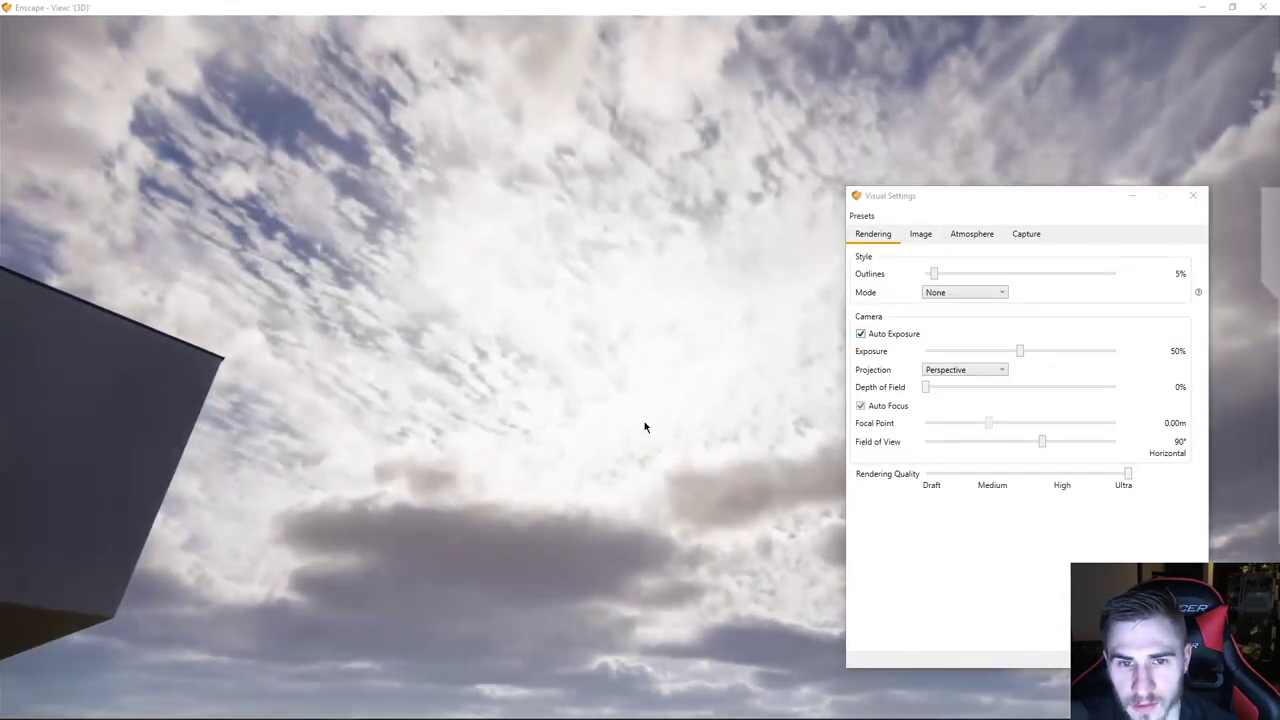
{"action": "left_click_drag", "start_coordinate": [645, 427], "coordinate": [507, 467]}
{"action": "left_click_drag", "start_coordinate": [660, 480], "coordinate": [717, 420]}
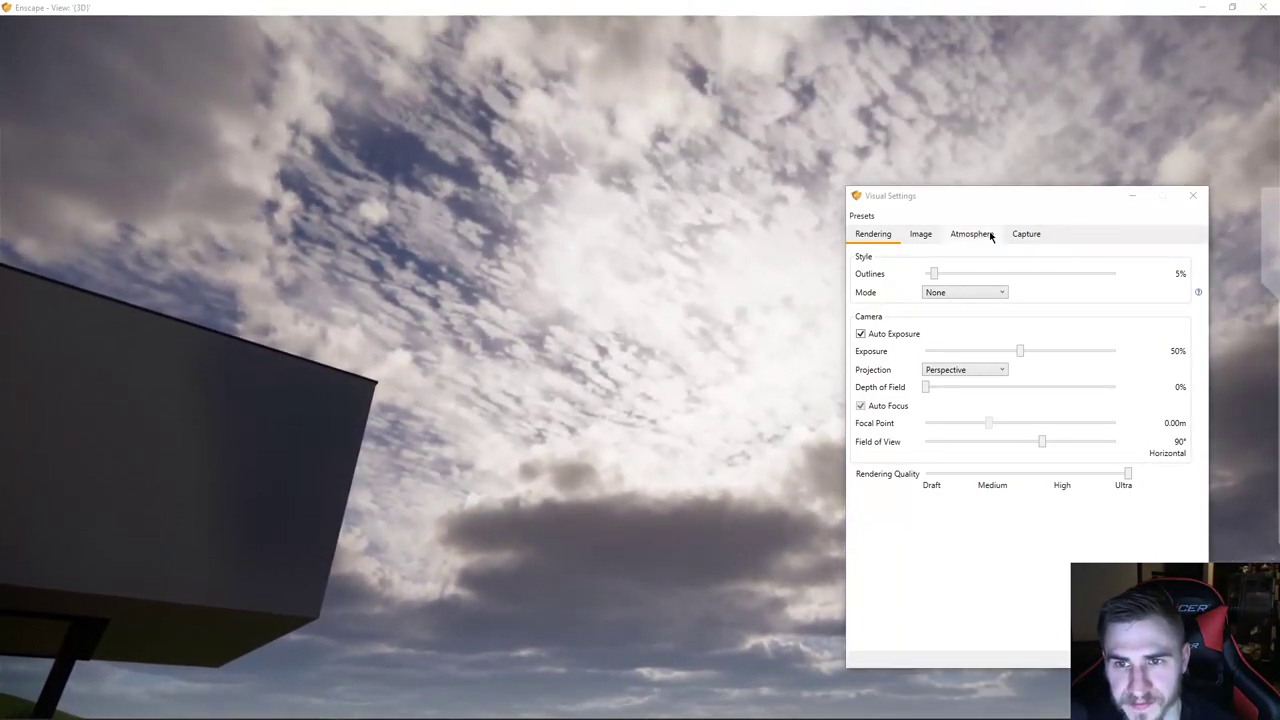
- Clear the auto-exposed sky by reducing the cloud density and cirrus amount to 0%
{"action": "left_click", "coordinate": [985, 234]}
{"action": "left_click_drag", "start_coordinate": [1104, 531], "coordinate": [908, 537]}
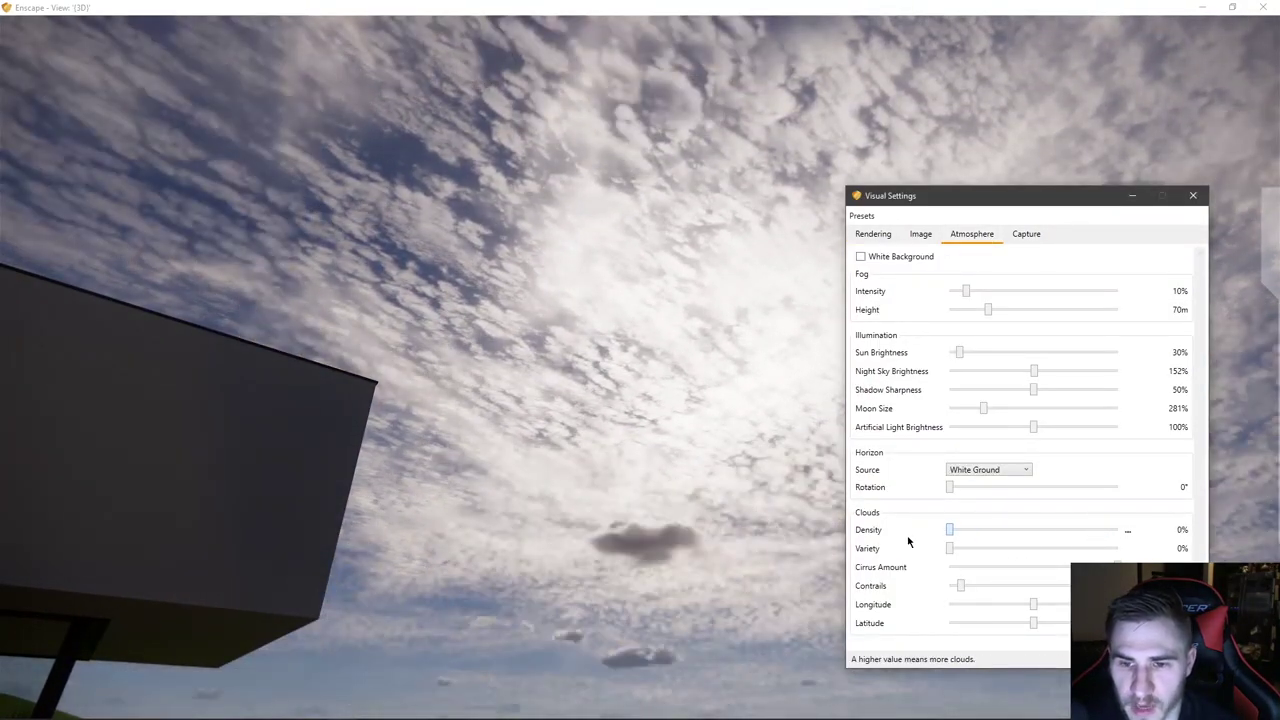
{"action": "left_click_drag", "start_coordinate": [1117, 567], "coordinate": [936, 576]}
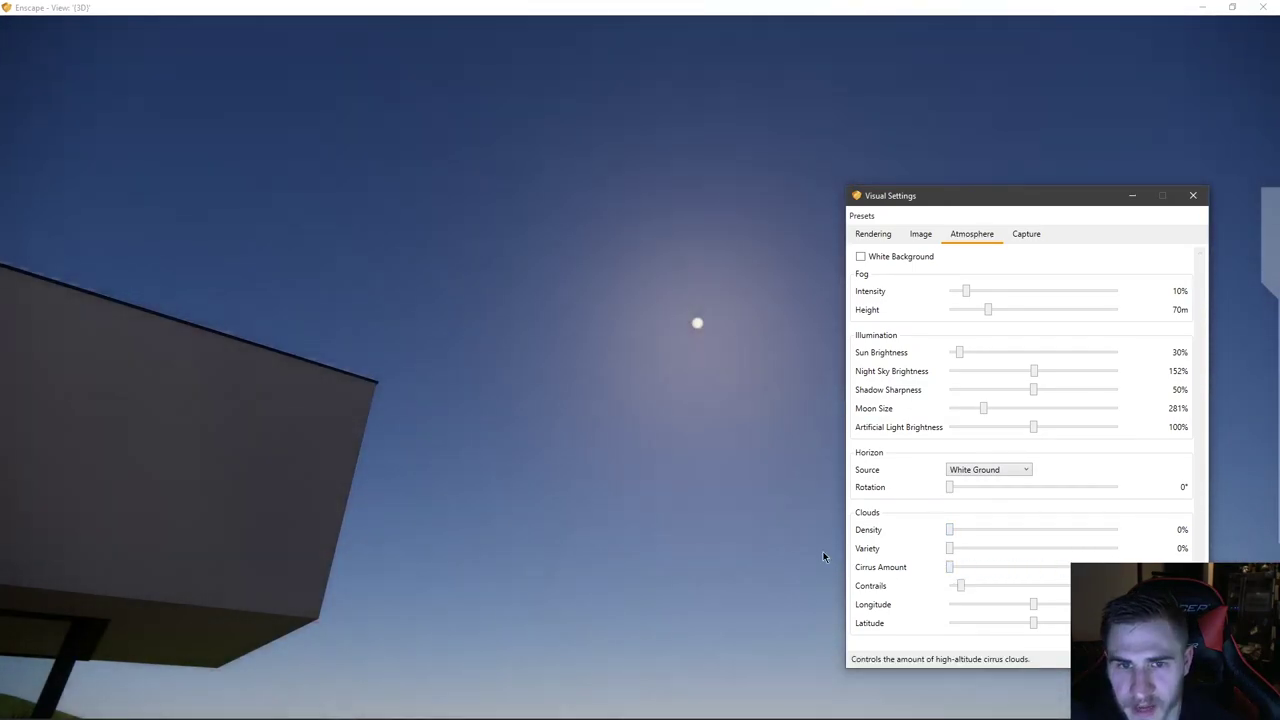
{"action": "left_click_drag", "start_coordinate": [823, 551], "coordinate": [740, 690]}
{"action": "left_click_drag", "start_coordinate": [651, 466], "coordinate": [748, 322]}
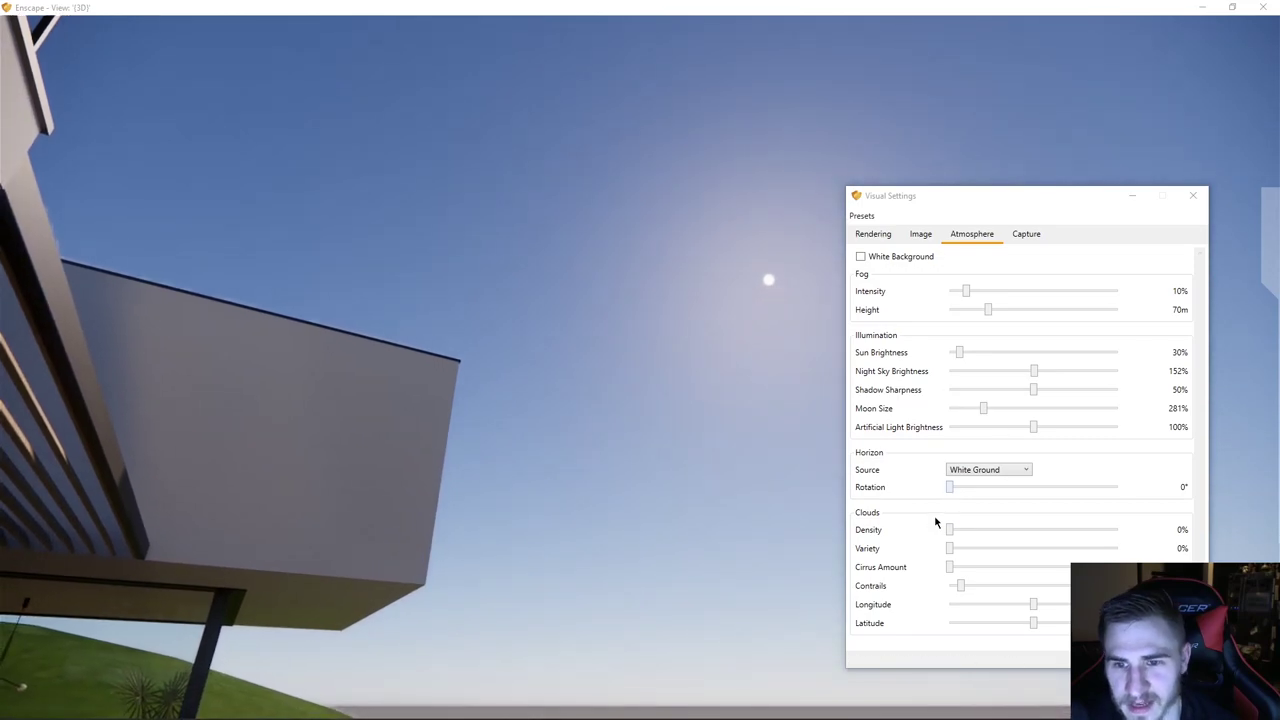
- Try 50% cloud density and 100% variety with a low cirrus amount, and check the sky and terrace
{"action": "left_click_drag", "start_coordinate": [954, 573], "coordinate": [977, 572]}
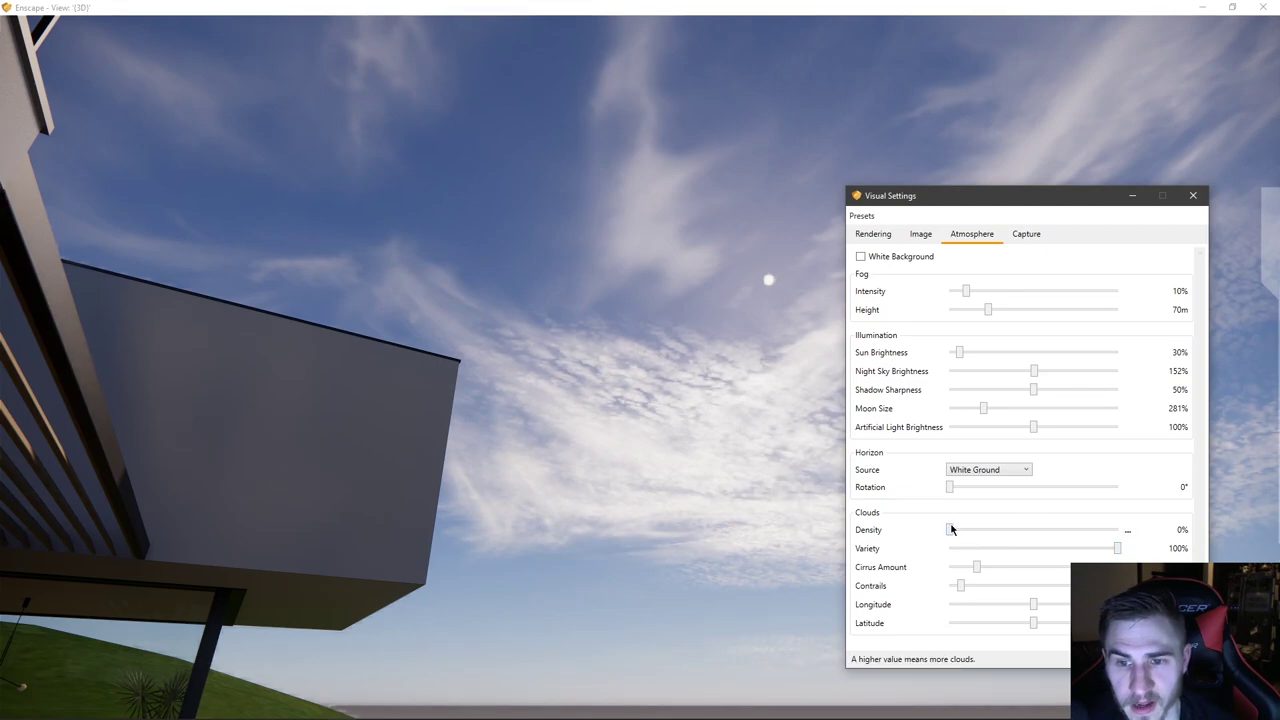
{"action": "left_click_drag", "start_coordinate": [988, 532], "coordinate": [1034, 533]}
{"action": "left_click_drag", "start_coordinate": [677, 464], "coordinate": [637, 382]}
{"action": "key", "text": "w"}
{"action": "key", "text": "e"}
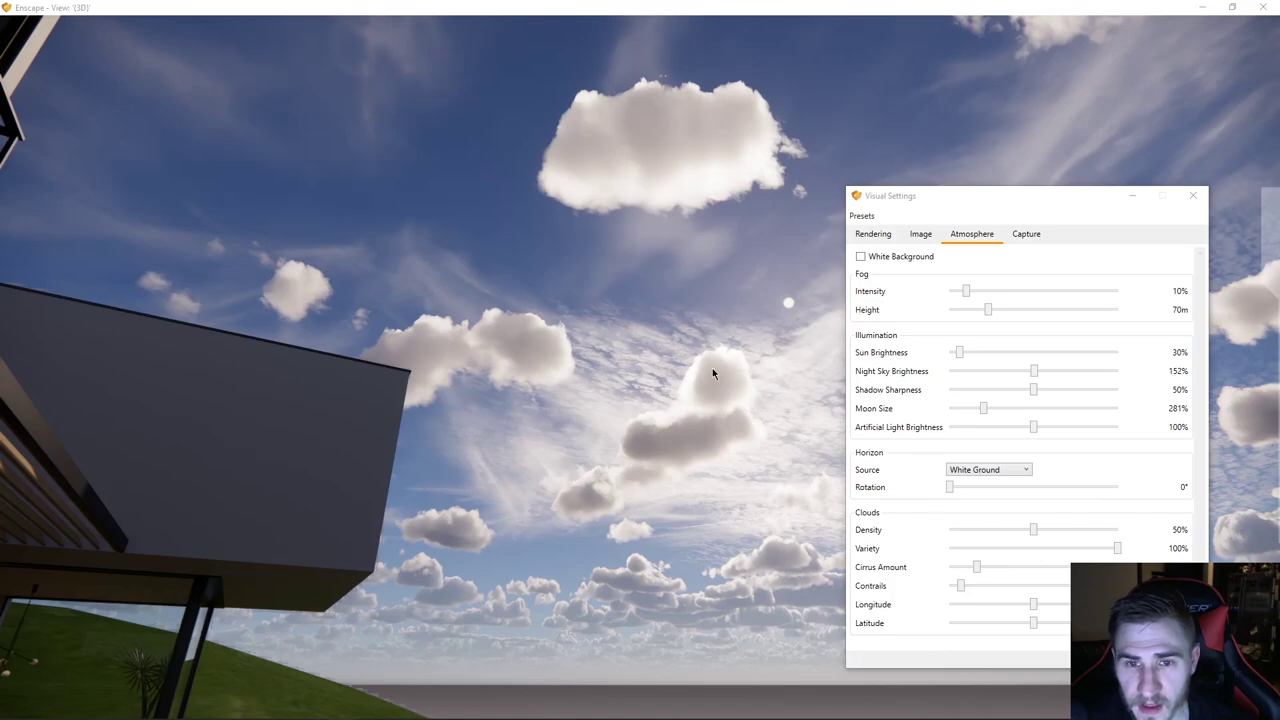
{"action": "left_click_drag", "start_coordinate": [637, 382], "coordinate": [493, 413]}
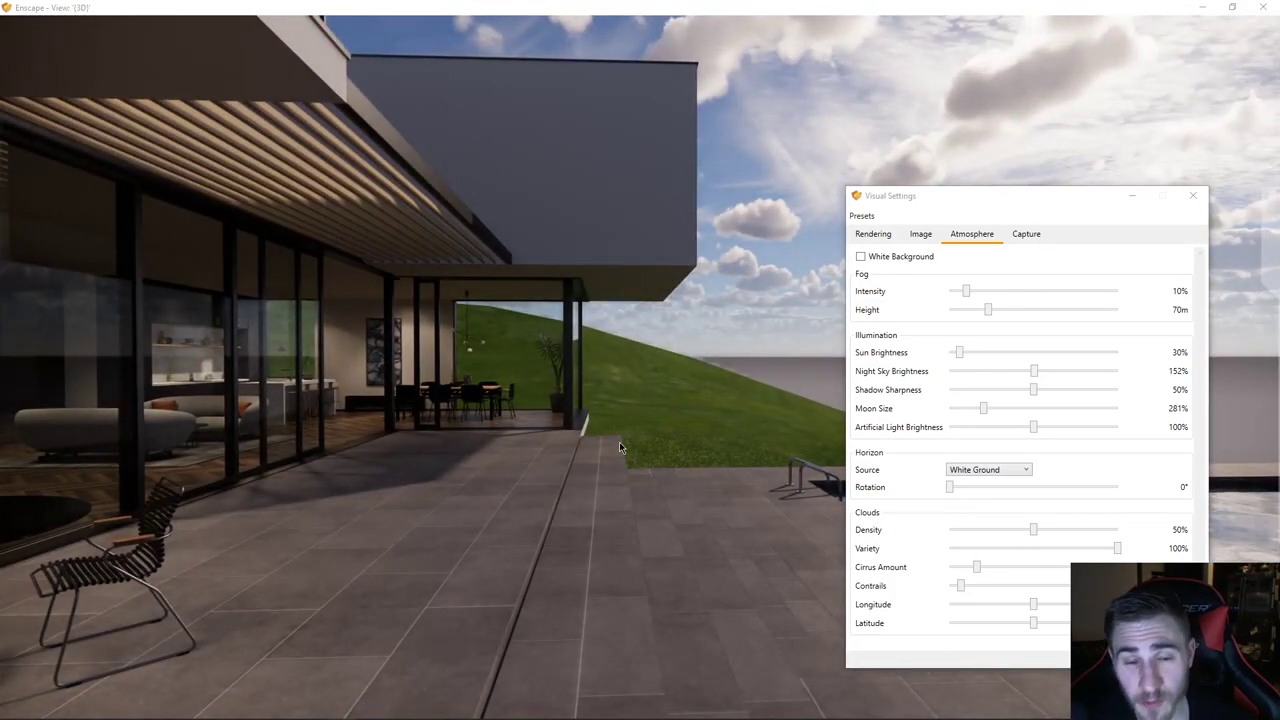
{"action": "left_click_drag", "start_coordinate": [619, 441], "coordinate": [702, 396]}
{"action": "left_click", "coordinate": [873, 233]}
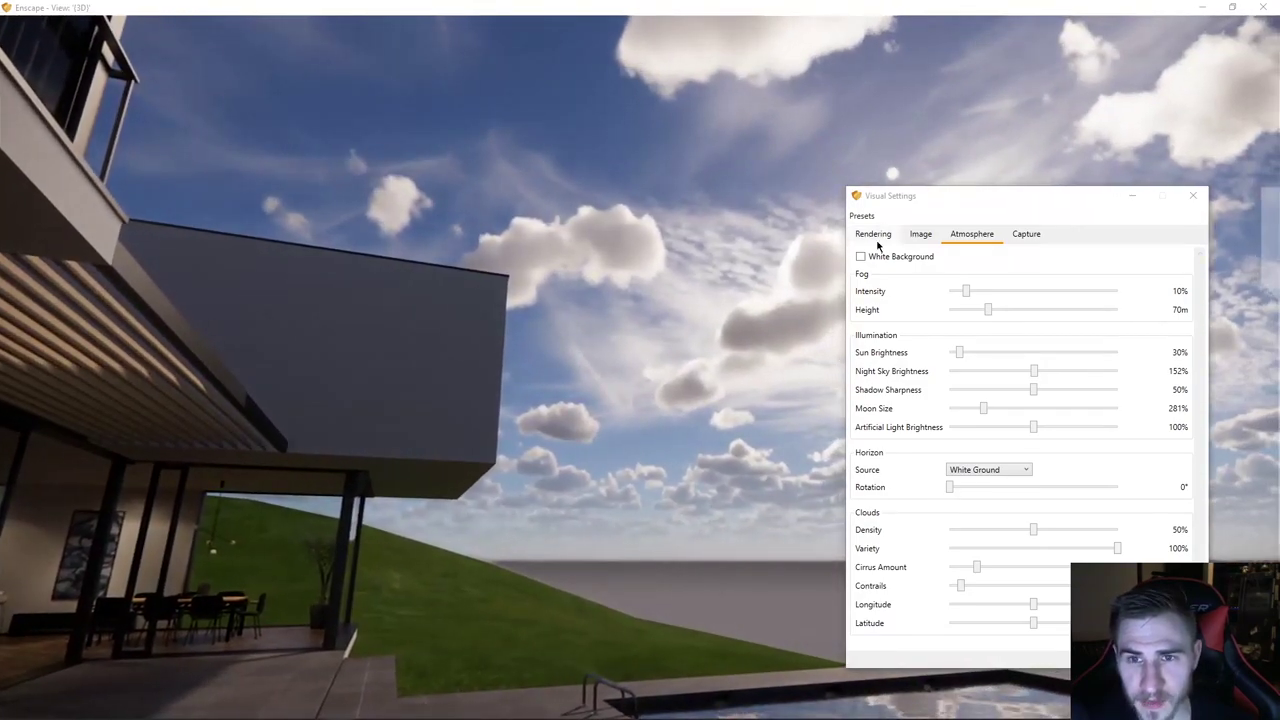
{"action": "left_click", "coordinate": [954, 236]}
{"action": "left_click_drag", "start_coordinate": [768, 463], "coordinate": [782, 408]}
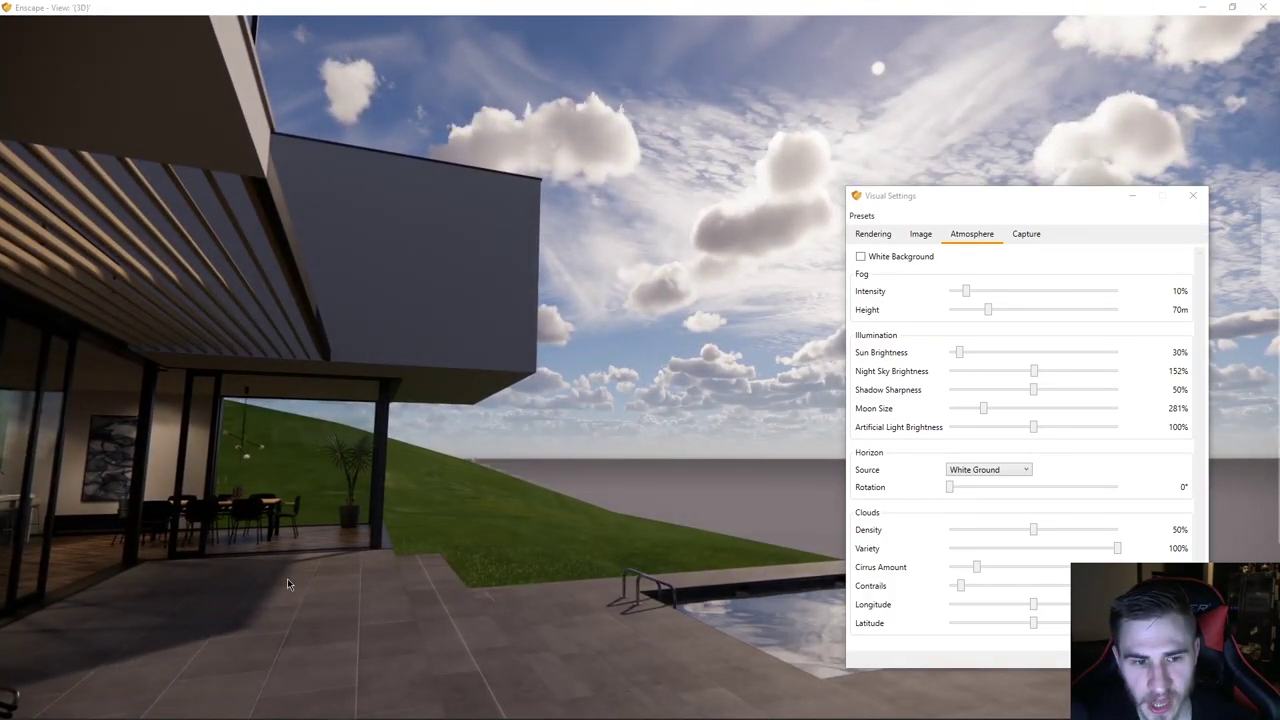
- Try the cloud density at 100% with the cirrus amount at its maximum, and check the terrace lighting
{"action": "left_click_drag", "start_coordinate": [1036, 538], "coordinate": [1131, 541]}
{"action": "left_click_drag", "start_coordinate": [513, 521], "coordinate": [394, 522]}
{"action": "key", "text": "d"}
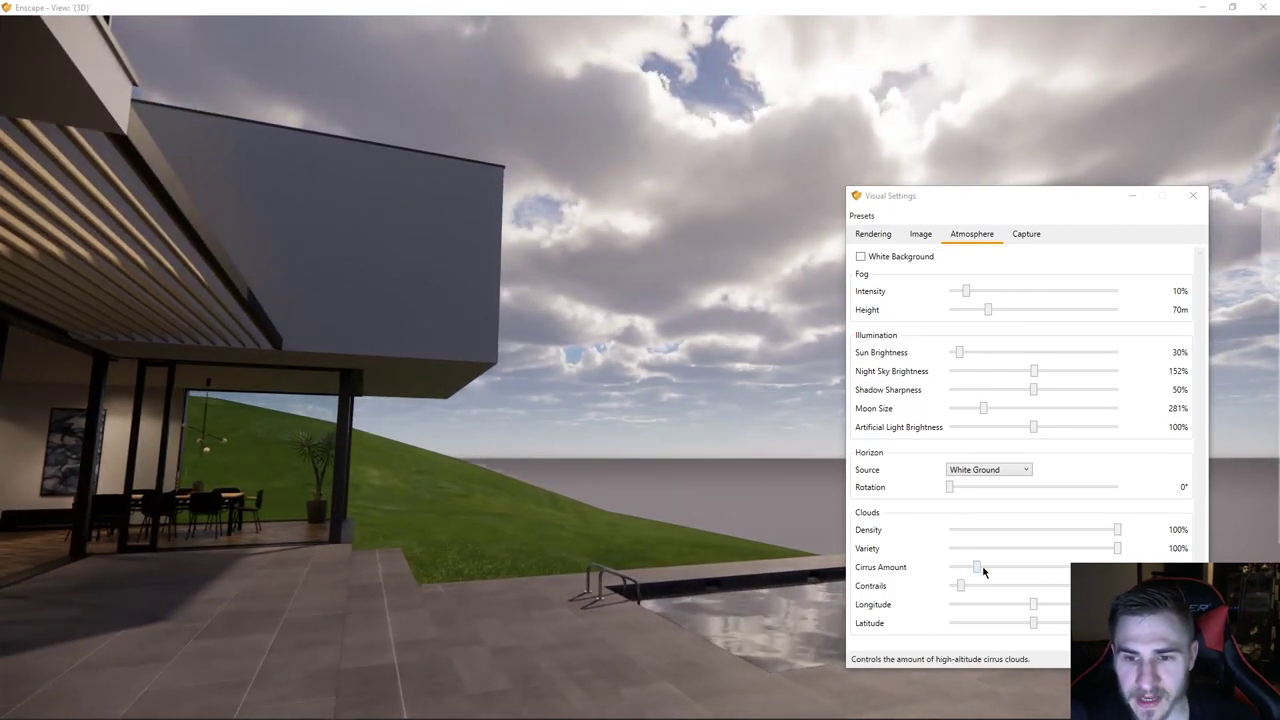
{"action": "left_click_drag", "start_coordinate": [979, 572], "coordinate": [1016, 574]}
{"action": "left_click", "coordinate": [328, 588]}
{"action": "key", "text": "a"}
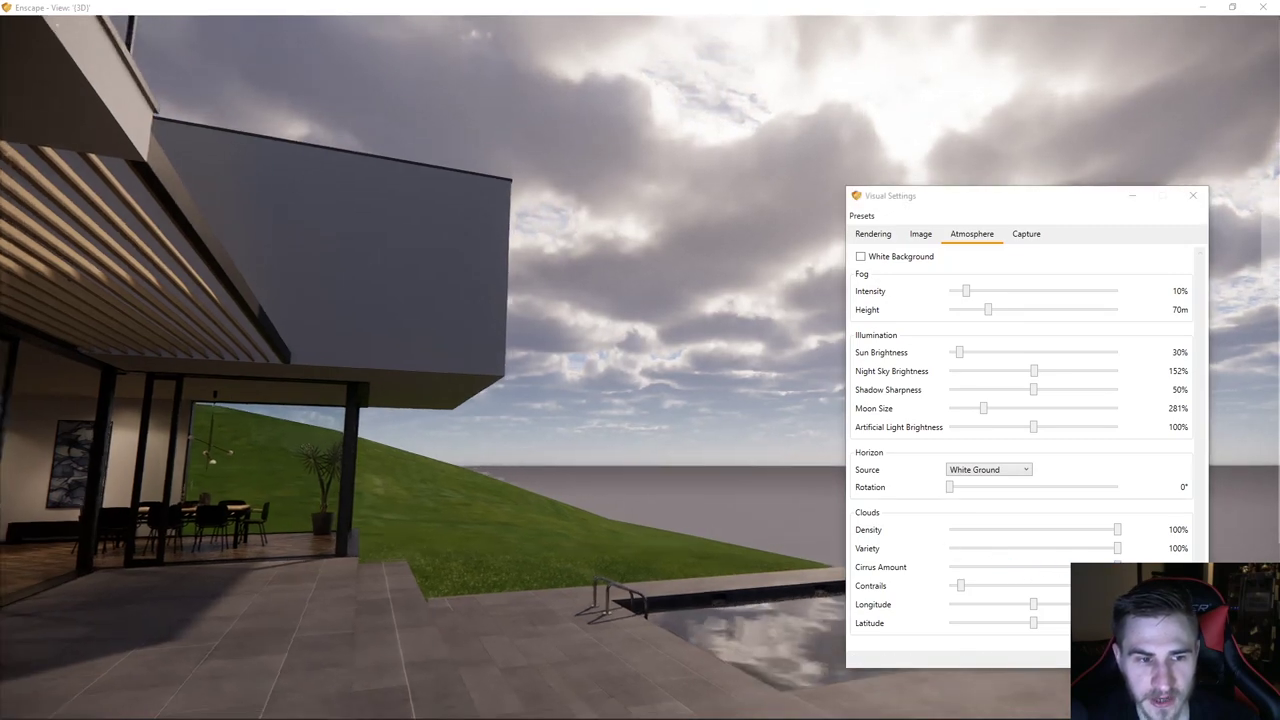
{"action": "left_click_drag", "start_coordinate": [328, 569], "coordinate": [328, 588]}
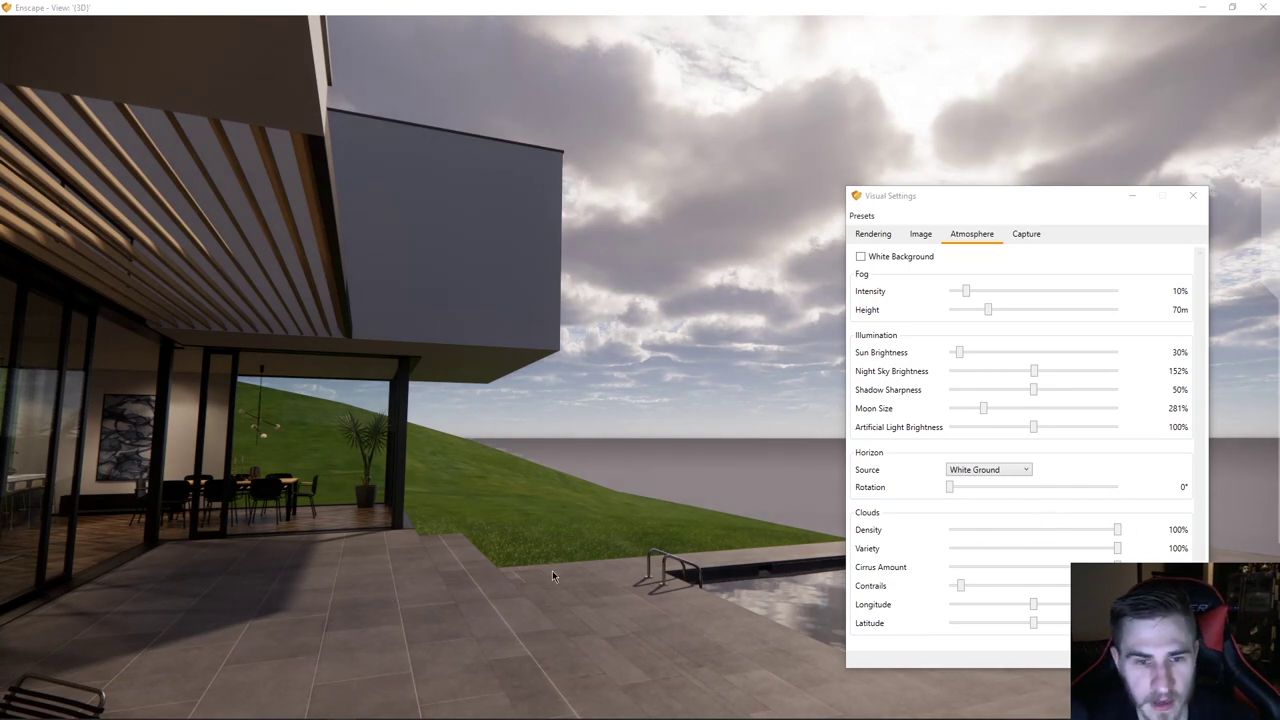
- Clear both the cirrus and dense clouds, and set the cloud density to 50% with a small cirrus amount
{"action": "left_click_drag", "start_coordinate": [1117, 567], "coordinate": [929, 578]}
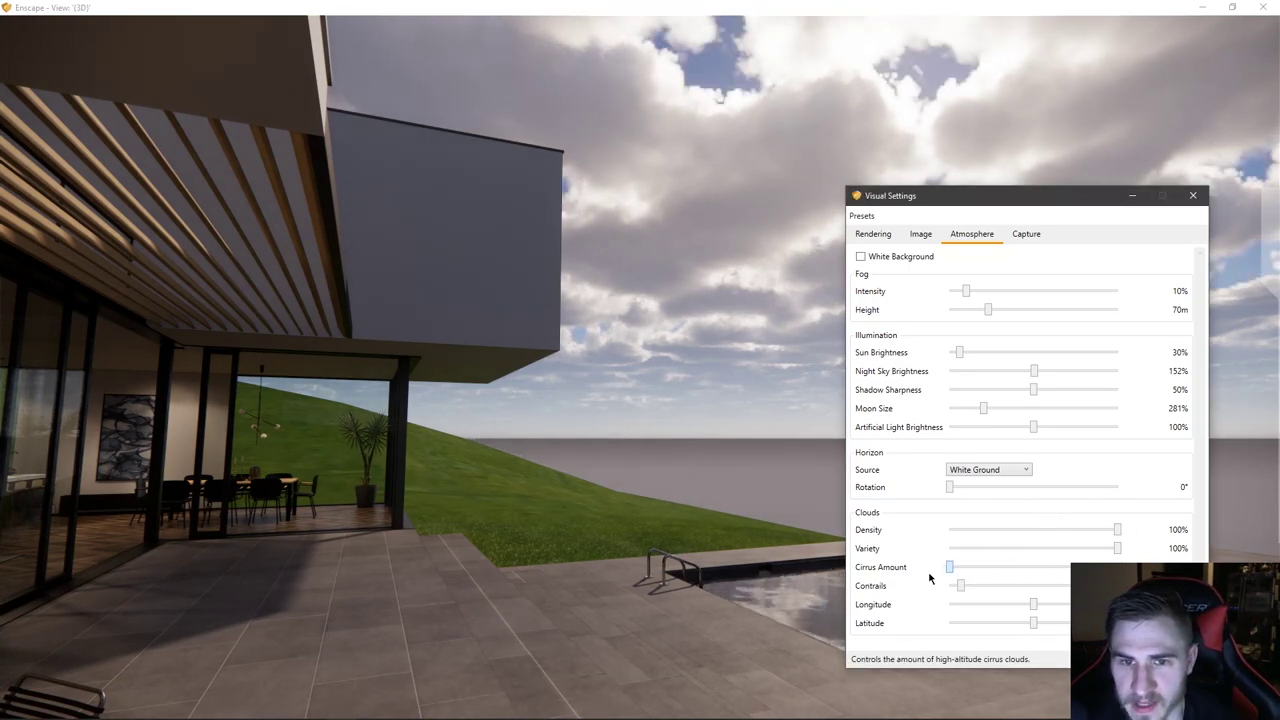
{"action": "left_click_drag", "start_coordinate": [1121, 536], "coordinate": [950, 548]}
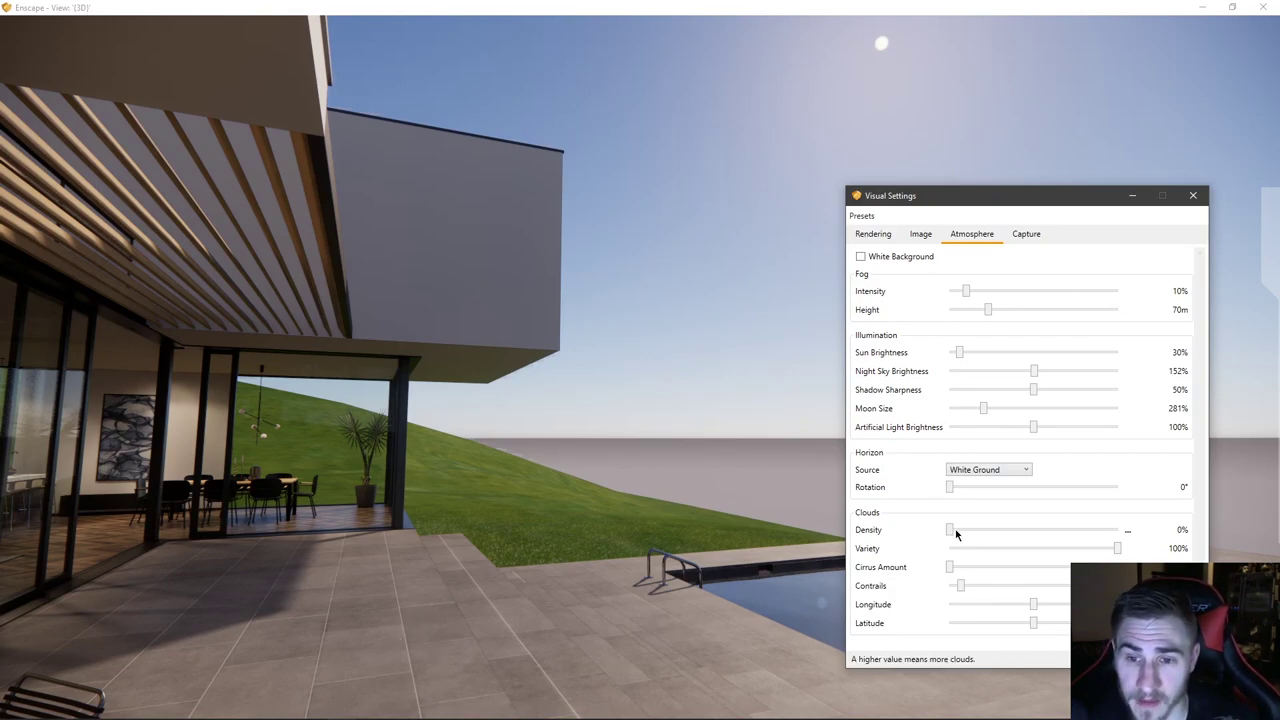
{"action": "left_click_drag", "start_coordinate": [969, 530], "coordinate": [1034, 529]}
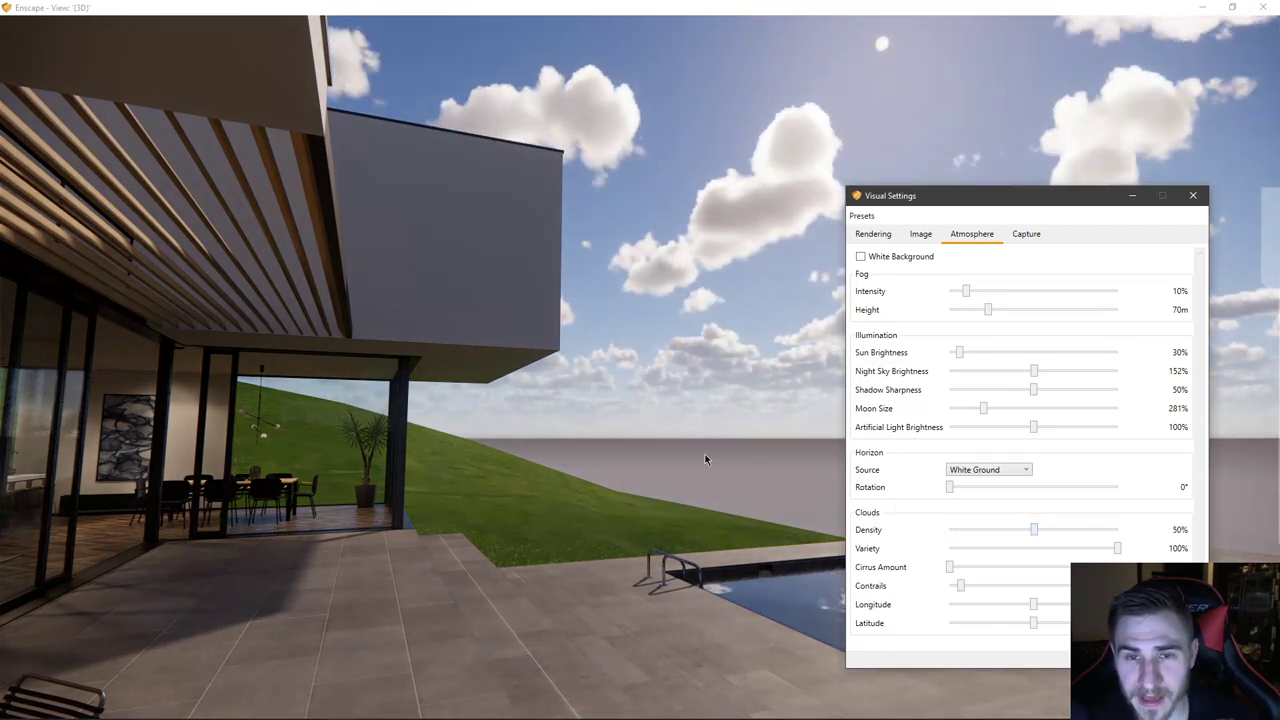
{"action": "left_click_drag", "start_coordinate": [705, 454], "coordinate": [705, 459]}
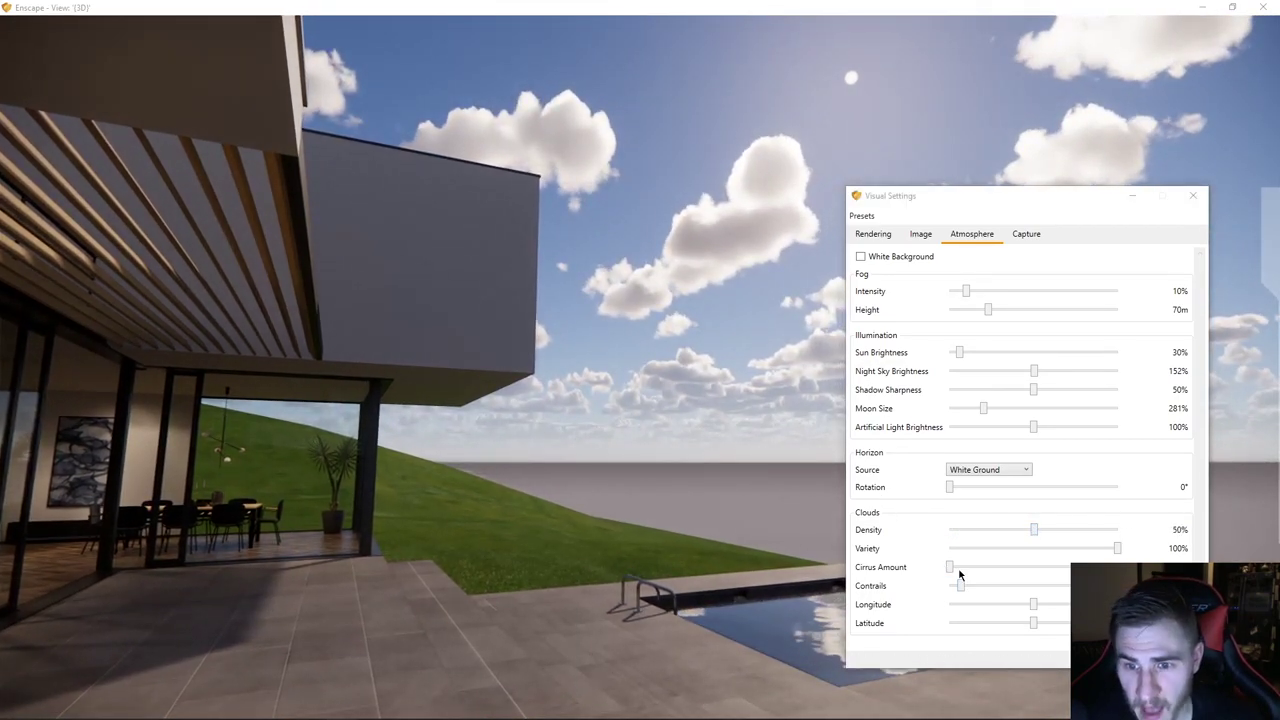
{"action": "mouse_move", "coordinate": [959, 573]}
{"action": "left_mouse_down"}
{"action": "mouse_move", "coordinate": [986, 571]}
{"action": "mouse_move", "coordinate": [961, 571]}
{"action": "left_mouse_up"}
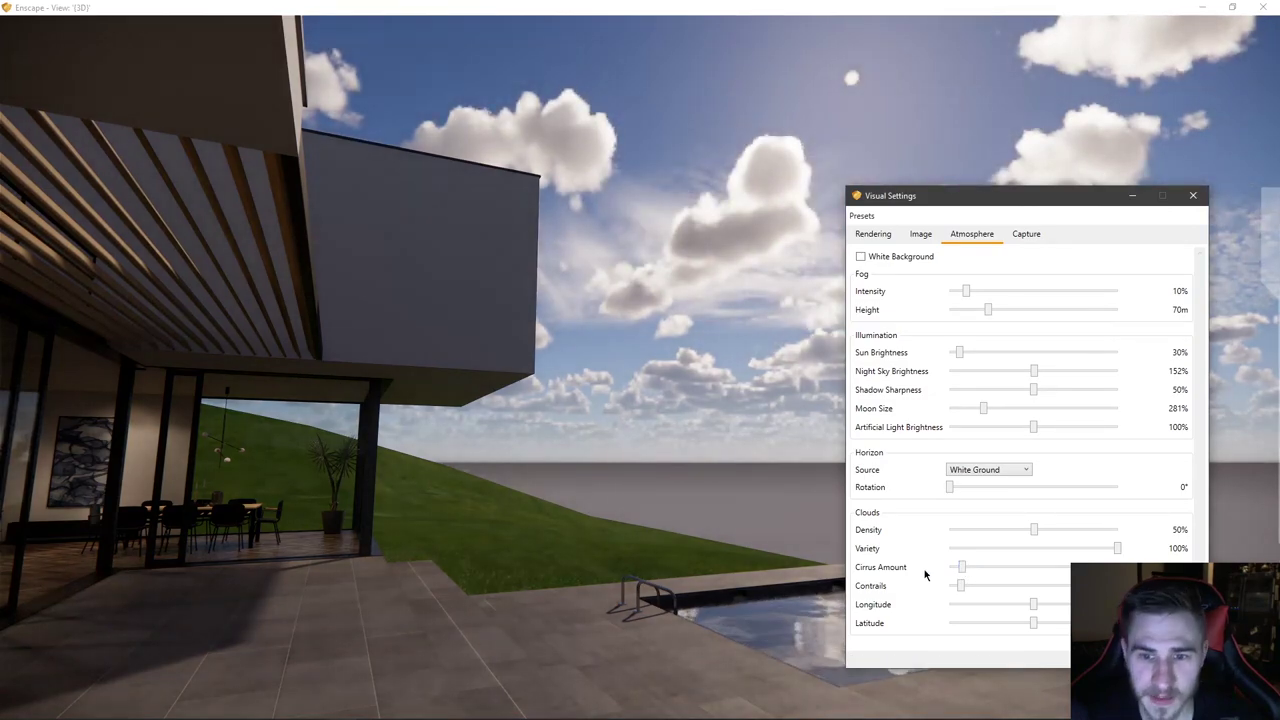
{"action": "left_click_drag", "start_coordinate": [716, 553], "coordinate": [646, 536]}
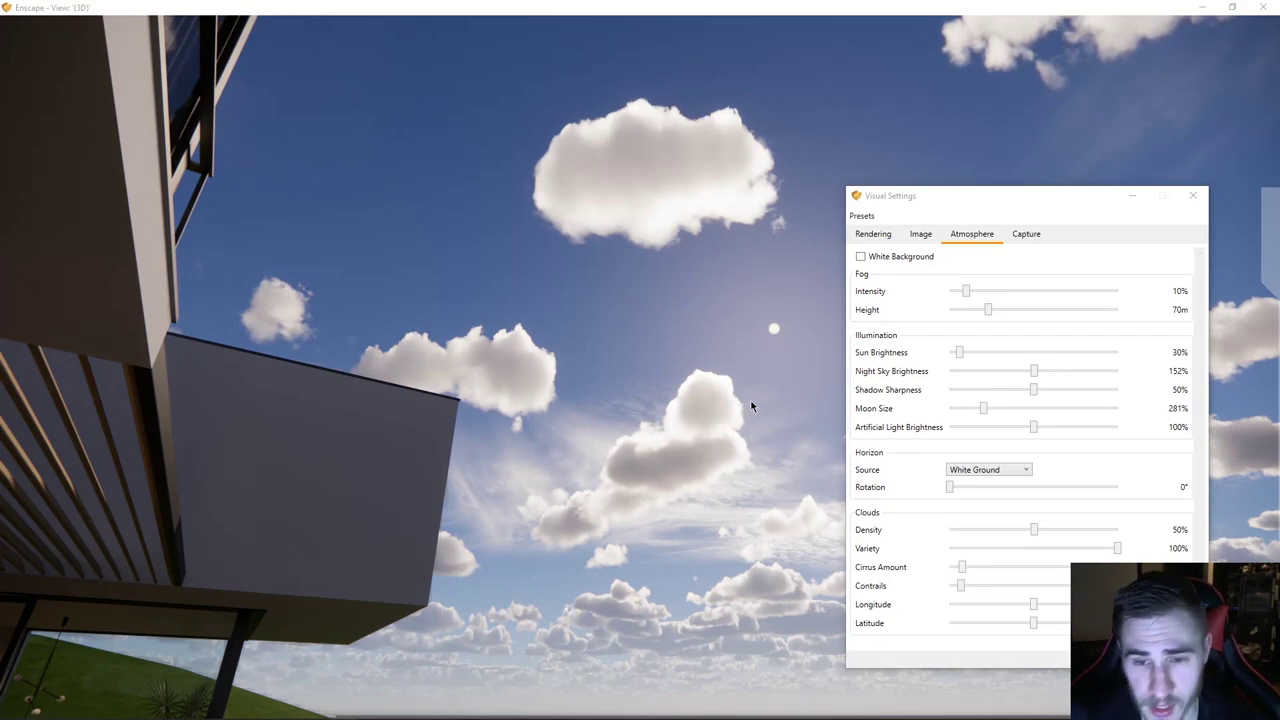
- Set the cloud variety to 8% and try a high amount of airplane contrails across the sky
{"action": "left_click", "coordinate": [961, 586]}
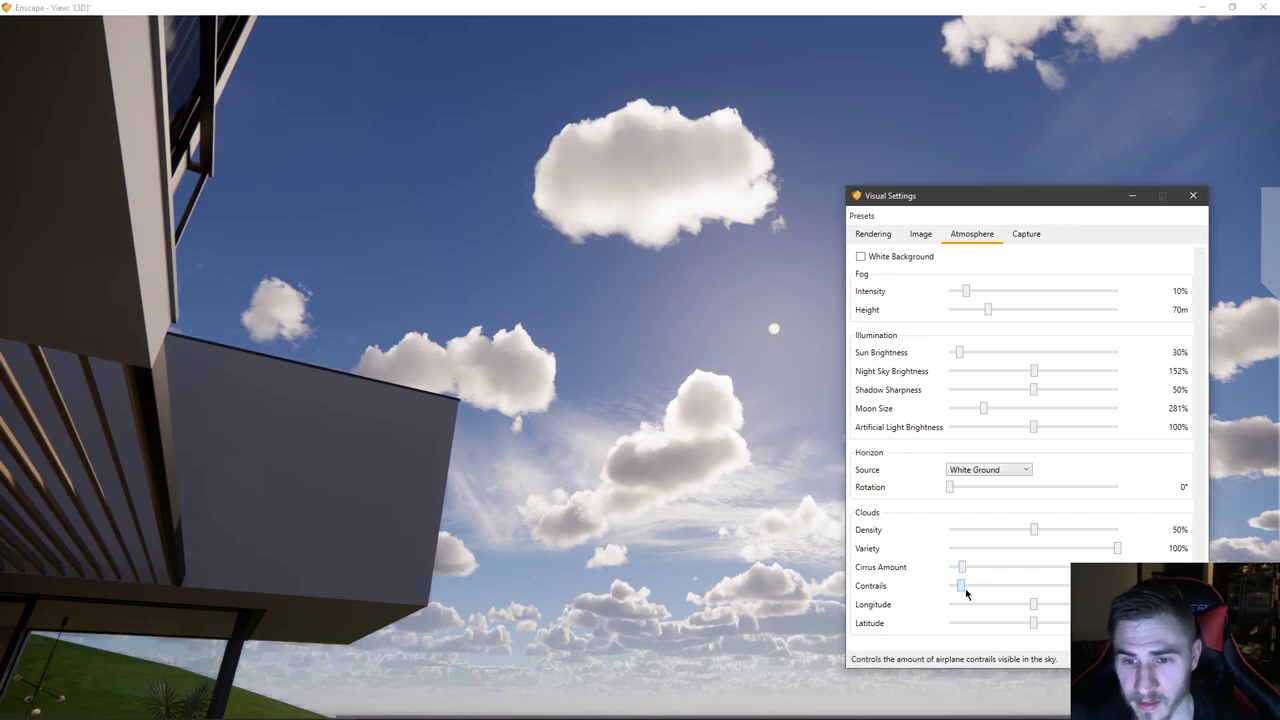
{"action": "left_click_drag", "start_coordinate": [1117, 548], "coordinate": [966, 551]}
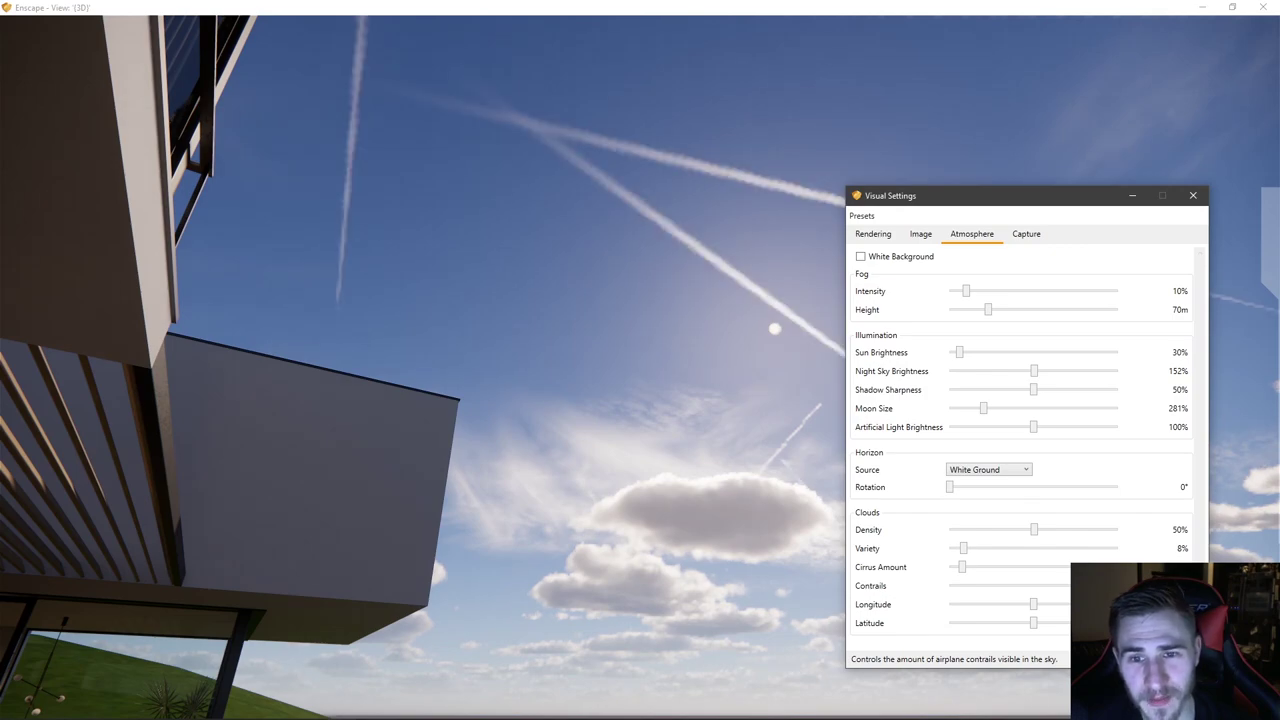
{"action": "left_click_drag", "start_coordinate": [500, 360], "coordinate": [943, 497]}
- Reduce the contrails to about one third of their range and check the sky beside the house
{"action": "left_click_drag", "start_coordinate": [1085, 586], "coordinate": [1025, 612]}
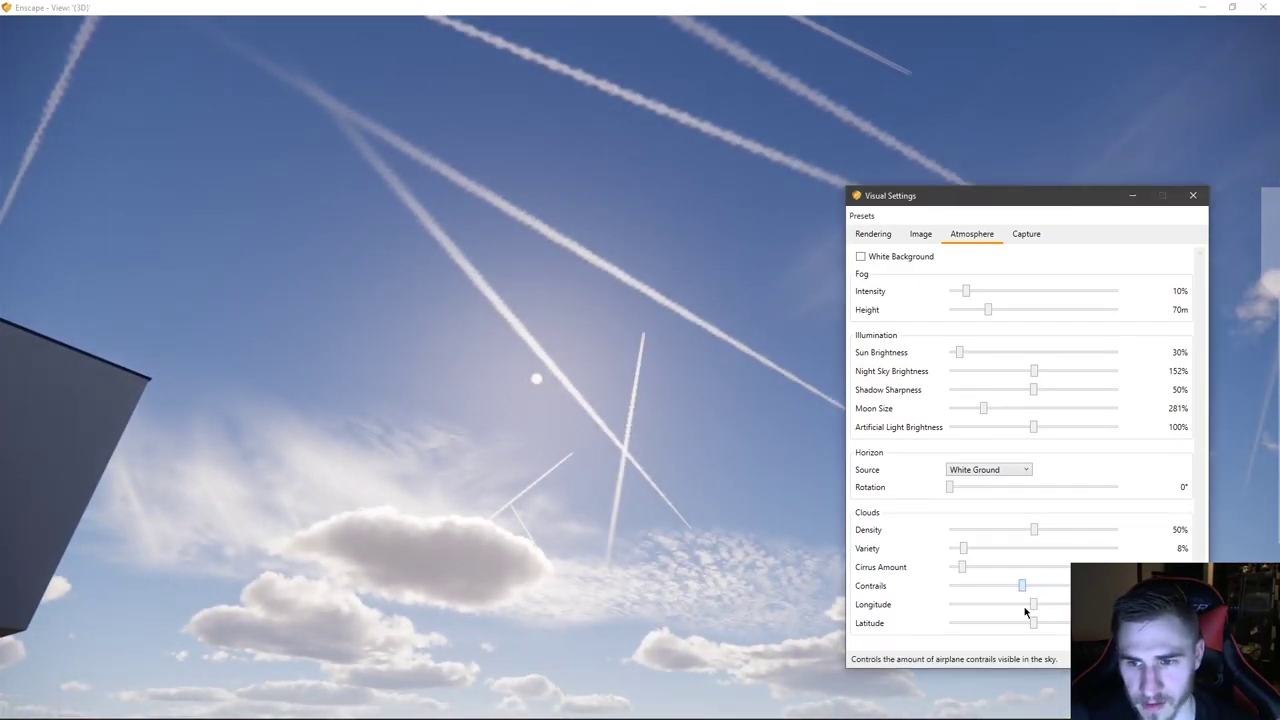
{"action": "left_click_drag", "start_coordinate": [700, 450], "coordinate": [703, 392]}
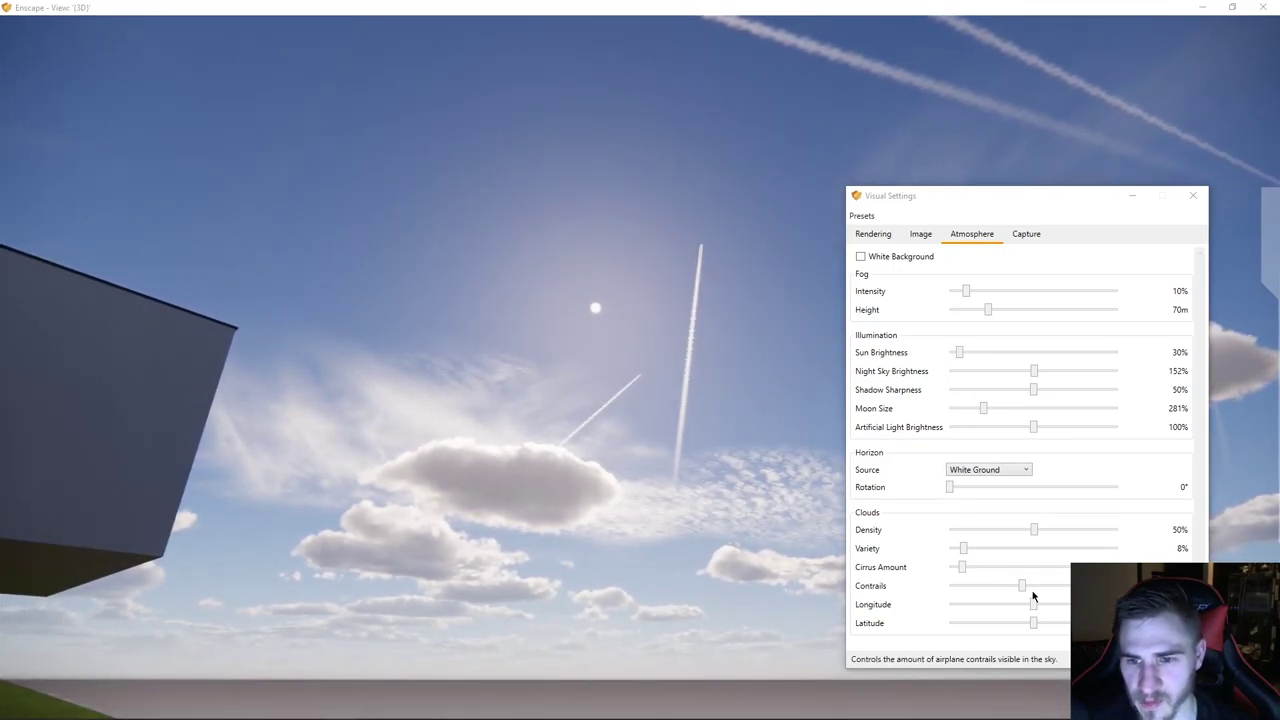
{"action": "left_click", "coordinate": [1021, 590]}
{"action": "left_click_drag", "start_coordinate": [1010, 590], "coordinate": [1005, 589]}
{"action": "left_click_drag", "start_coordinate": [700, 450], "coordinate": [700, 400]}
{"action": "left_click_drag", "start_coordinate": [530, 505], "coordinate": [628, 470]}
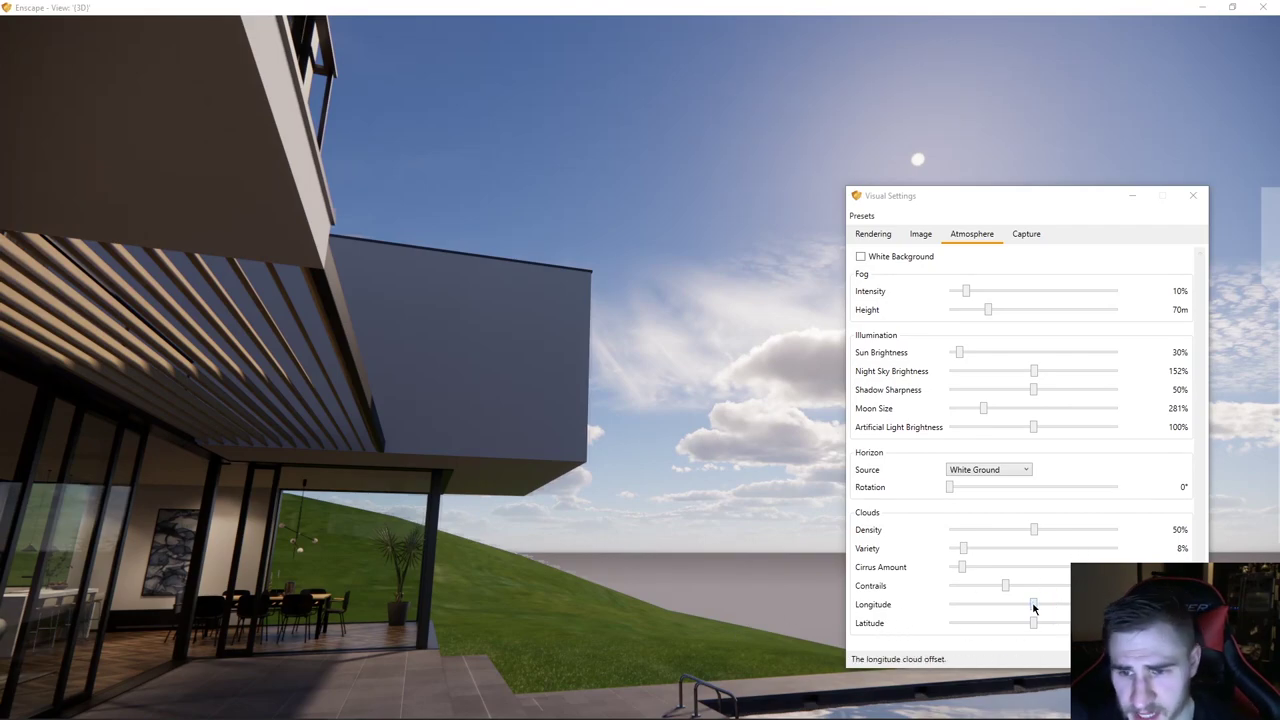
- Raise the cloud density to 97%, try different cloud longitude offsets above the terrace, and set the latitude offset to 5675 m
{"action": "mouse_move", "coordinate": [1034, 607]}
{"action": "left_mouse_down"}
{"action": "mouse_move", "coordinate": [1060, 607]}
{"action": "mouse_move", "coordinate": [1037, 606]}
{"action": "left_mouse_up"}
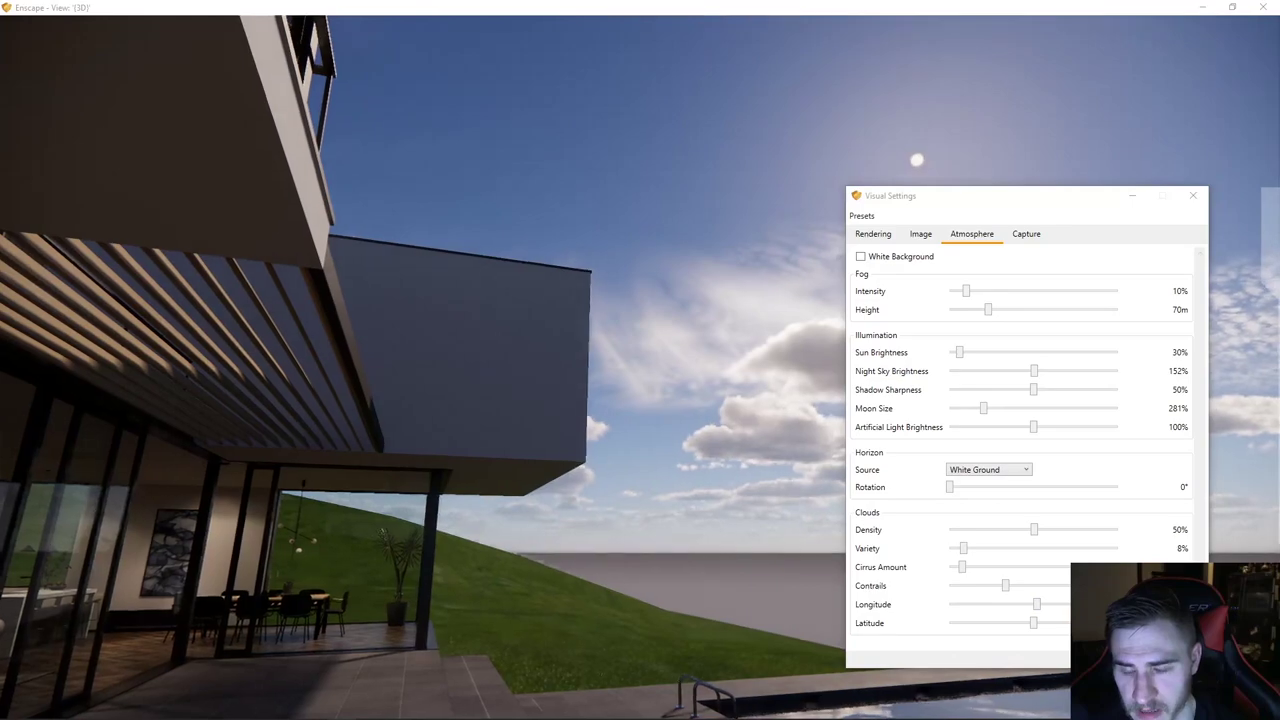
{"action": "left_click_drag", "start_coordinate": [640, 540], "coordinate": [731, 566]}
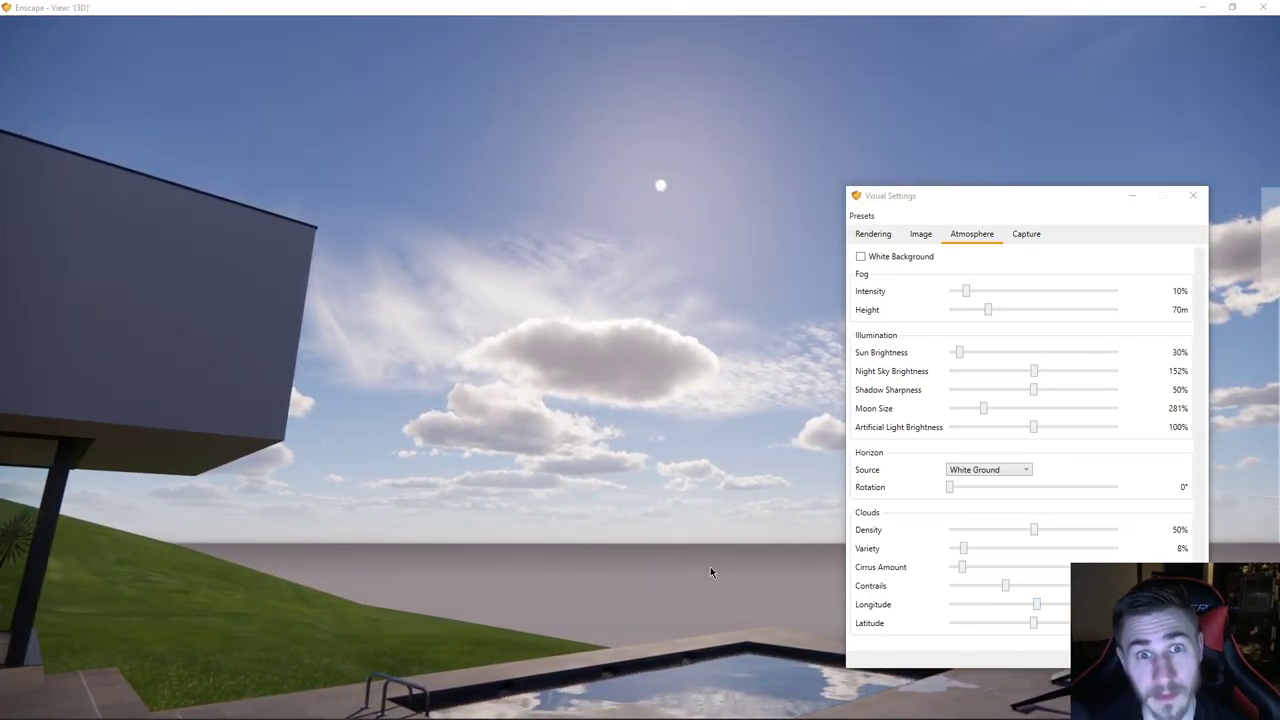
{"action": "left_click_drag", "start_coordinate": [1037, 606], "coordinate": [1021, 606]}
{"action": "left_click_drag", "start_coordinate": [697, 531], "coordinate": [649, 462]}
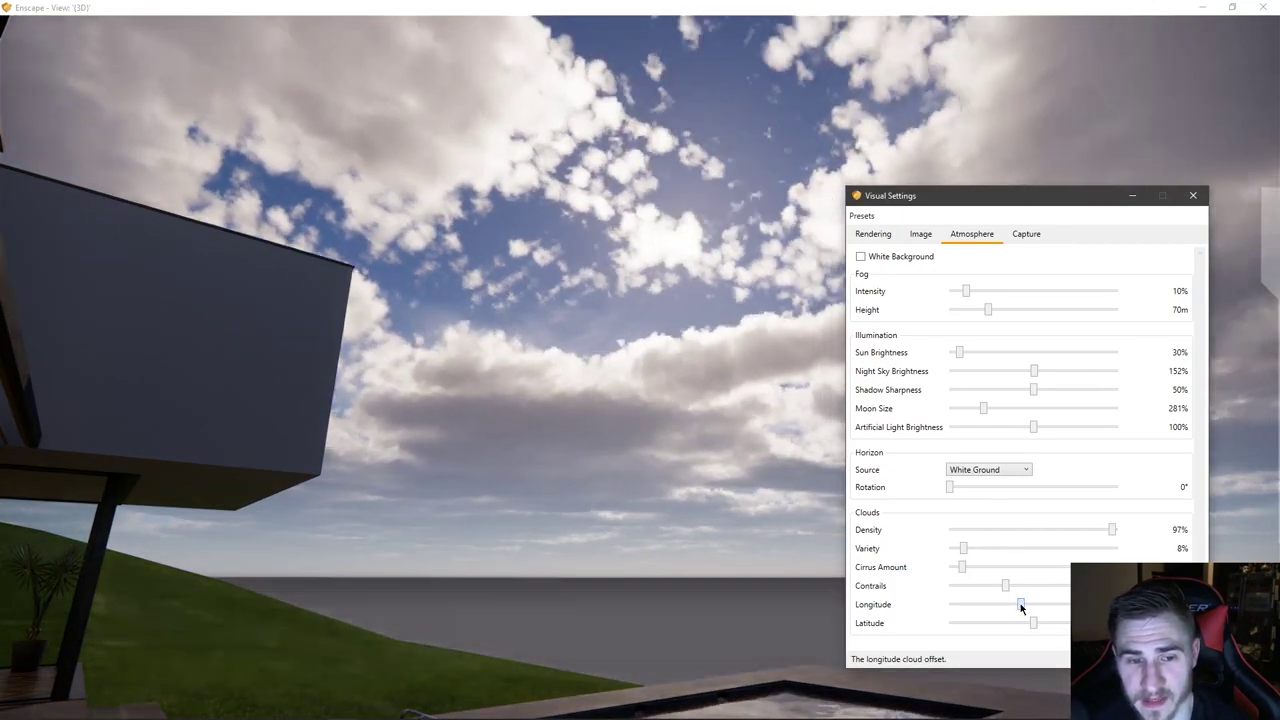
{"action": "left_click_drag", "start_coordinate": [700, 450], "coordinate": [273, 654]}
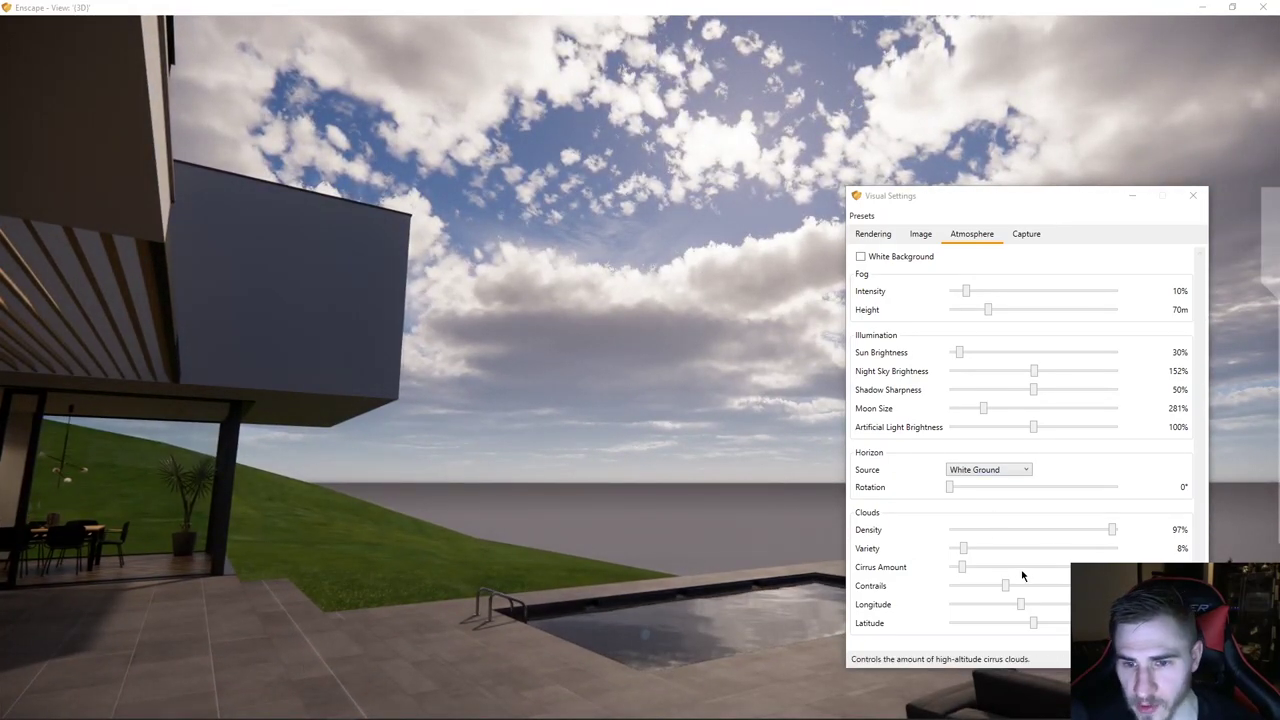
{"action": "left_click_drag", "start_coordinate": [1022, 605], "coordinate": [1048, 639]}
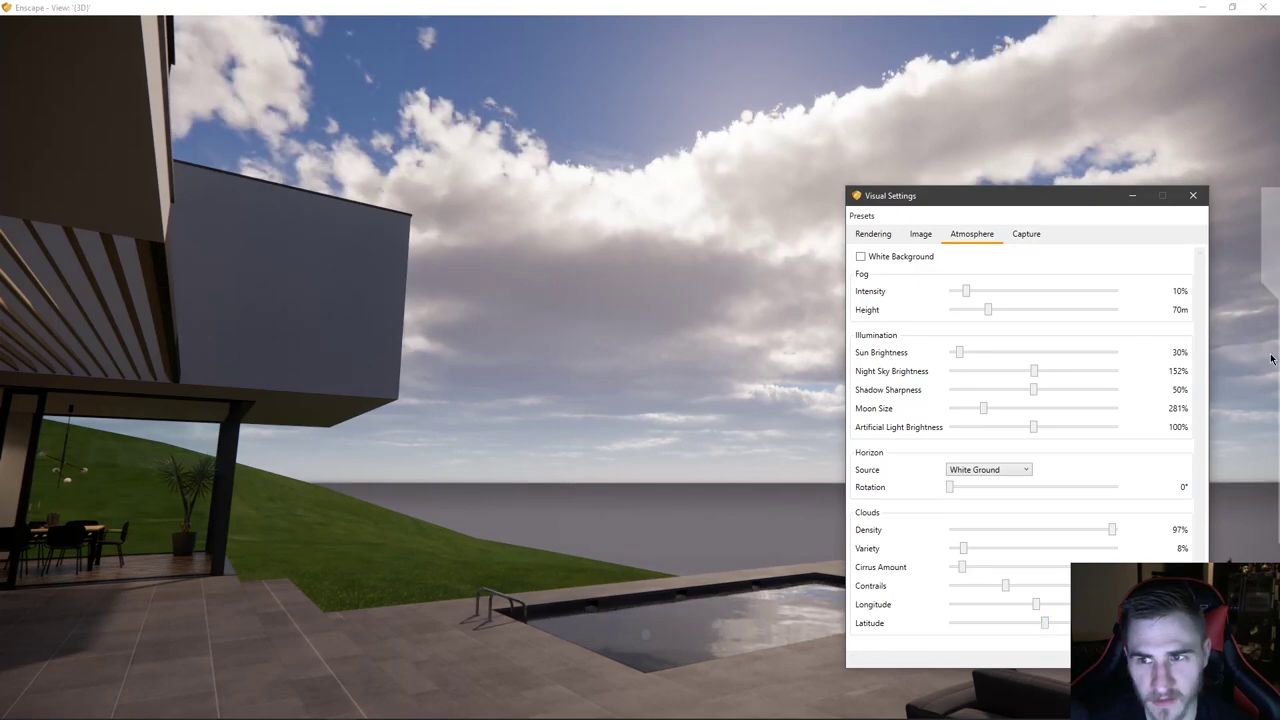
- Switch to the interior living room view and set the cloud longitude offset to 6944 m
{"action": "mouse_move", "coordinate": [1256, 276]}
{"action": "left_click", "coordinate": [1245, 245]}
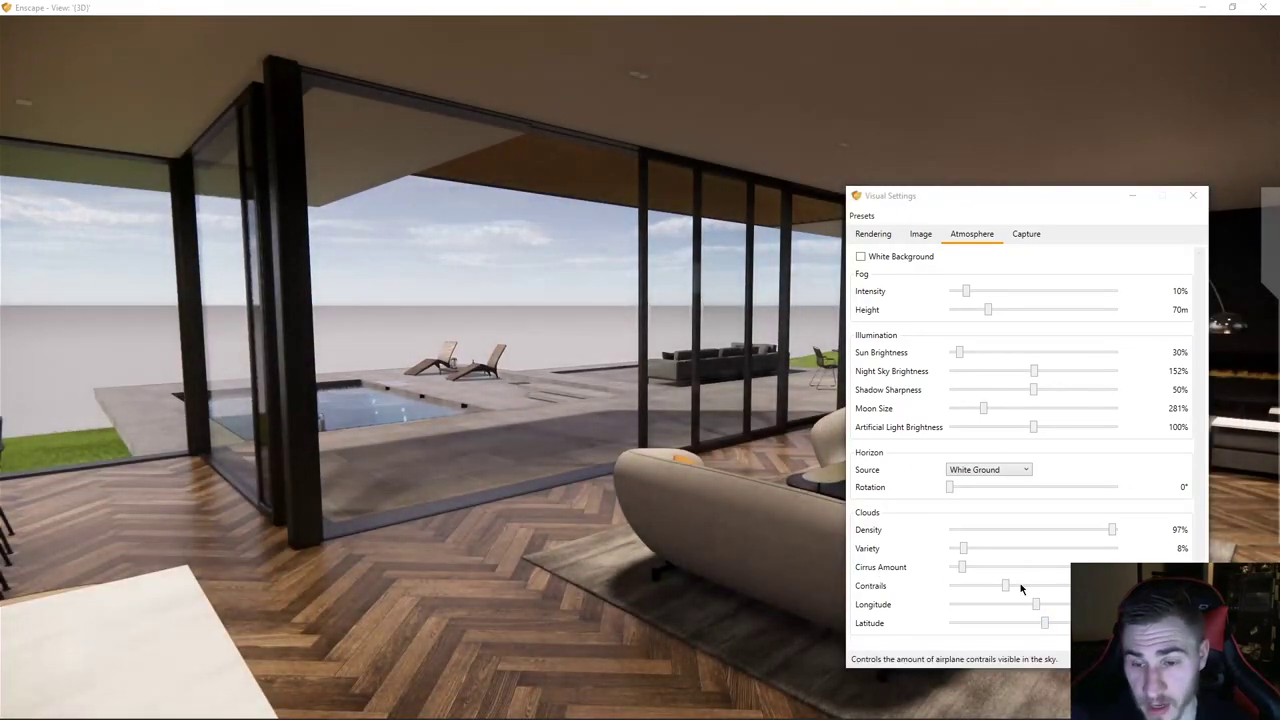
{"action": "mouse_move", "coordinate": [1039, 611]}
{"action": "left_mouse_down"}
{"action": "mouse_move", "coordinate": [1008, 607]}
{"action": "mouse_move", "coordinate": [1020, 614]}
{"action": "left_mouse_up"}
{"action": "left_click_drag", "start_coordinate": [1036, 616], "coordinate": [1066, 605]}
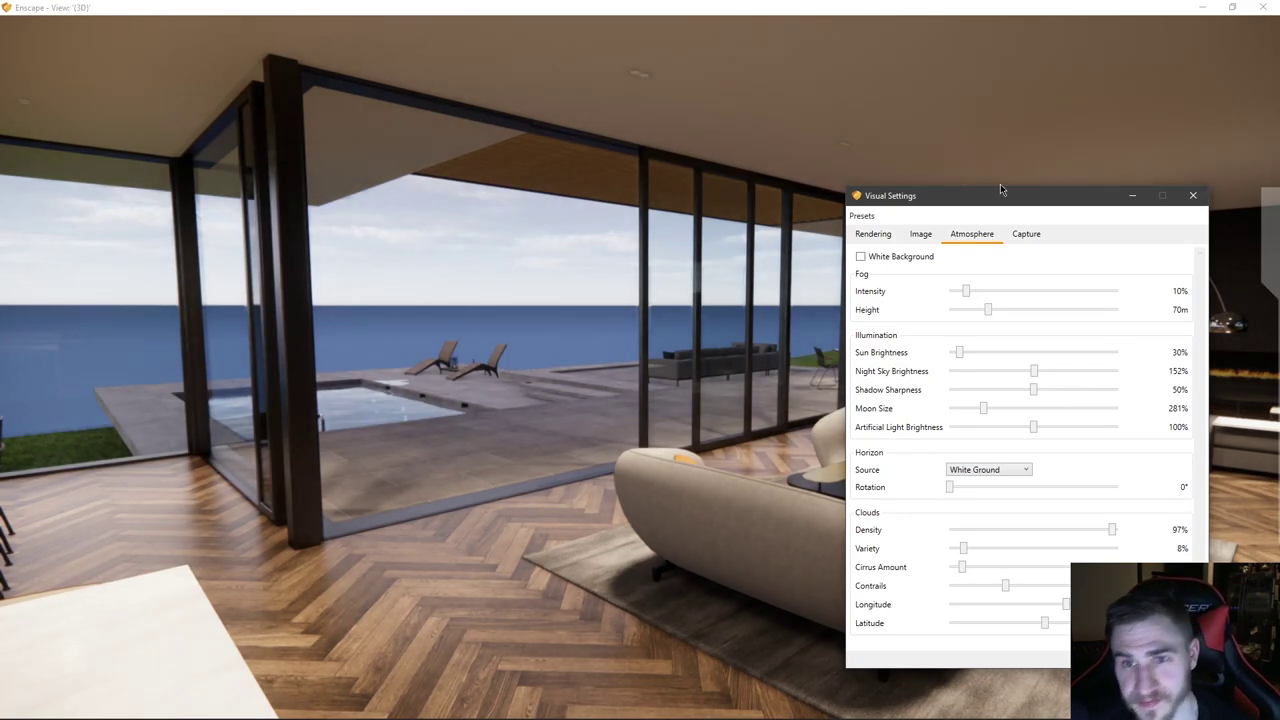
- Reset the cloud variety, cirrus amount and density to 50% each
{"action": "left_click_drag", "start_coordinate": [991, 200], "coordinate": [310, 231]}
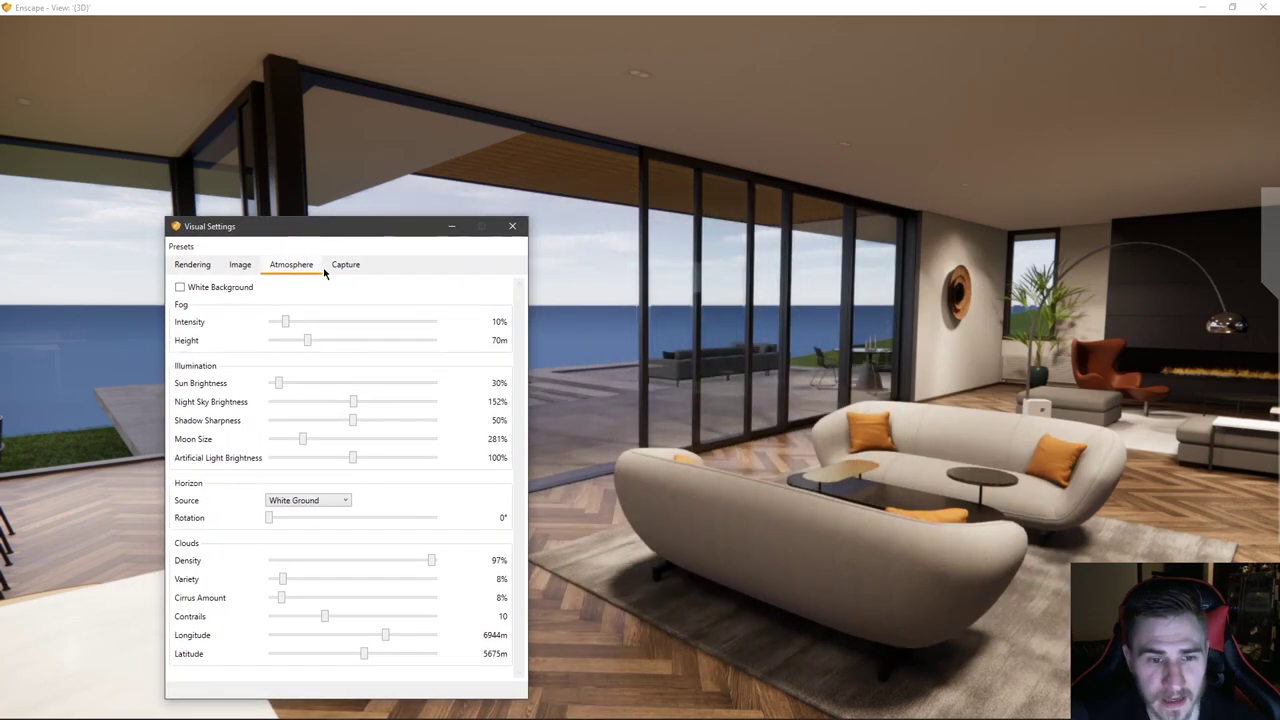
{"action": "double_click", "coordinate": [286, 586]}
{"action": "double_click", "coordinate": [283, 598]}
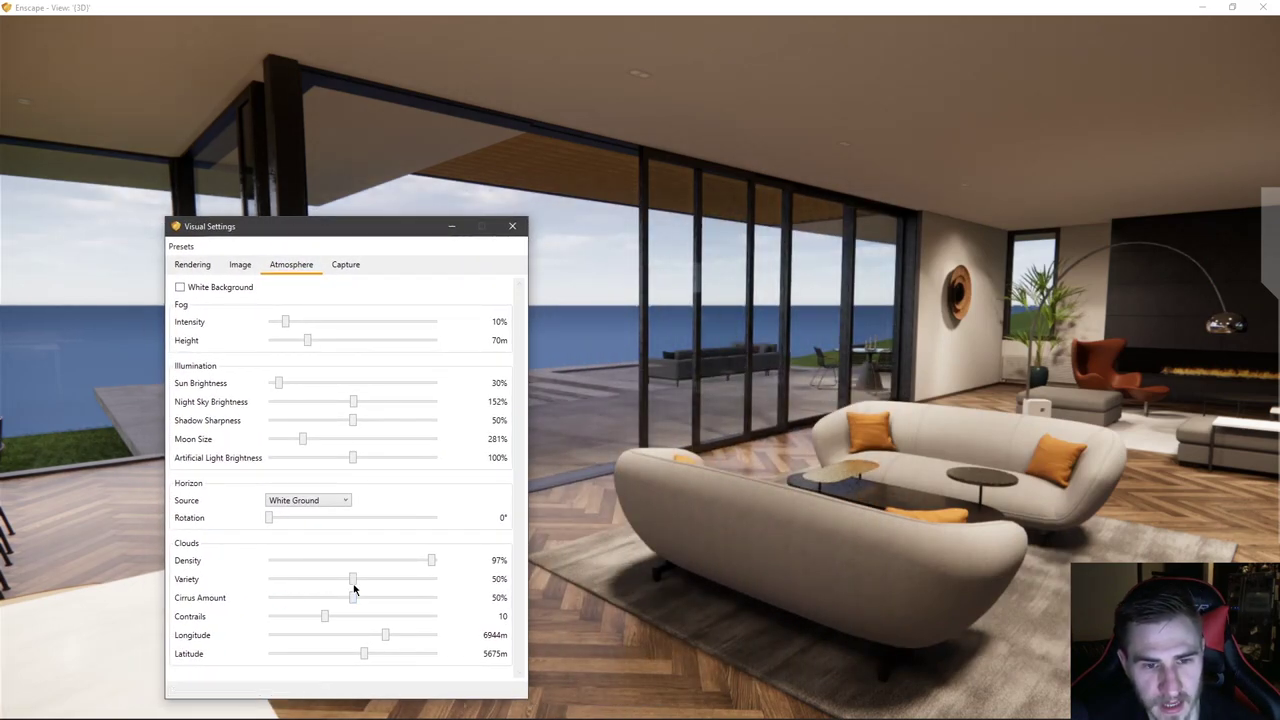
{"action": "double_click", "coordinate": [431, 560]}
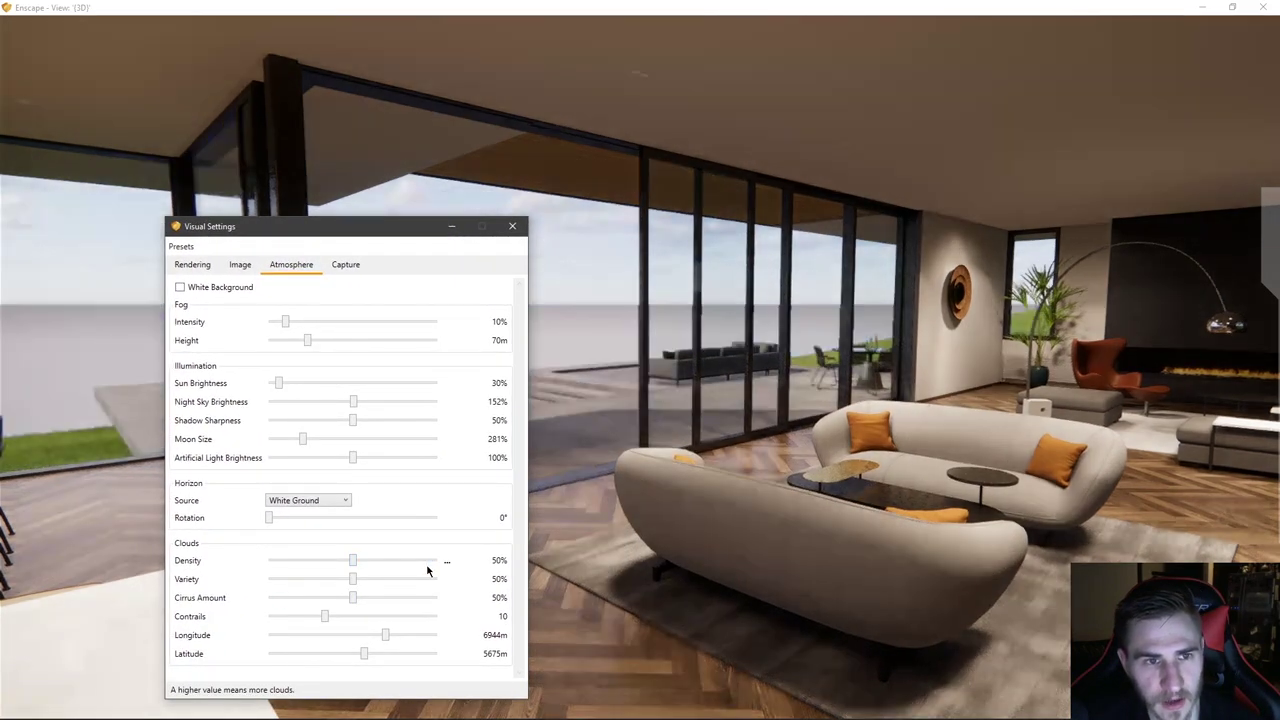
- Review the capture resolution options and set the capture resolution to Ultra HD
{"action": "left_click", "coordinate": [346, 264]}
{"action": "left_click_drag", "start_coordinate": [340, 236], "coordinate": [203, 240]}
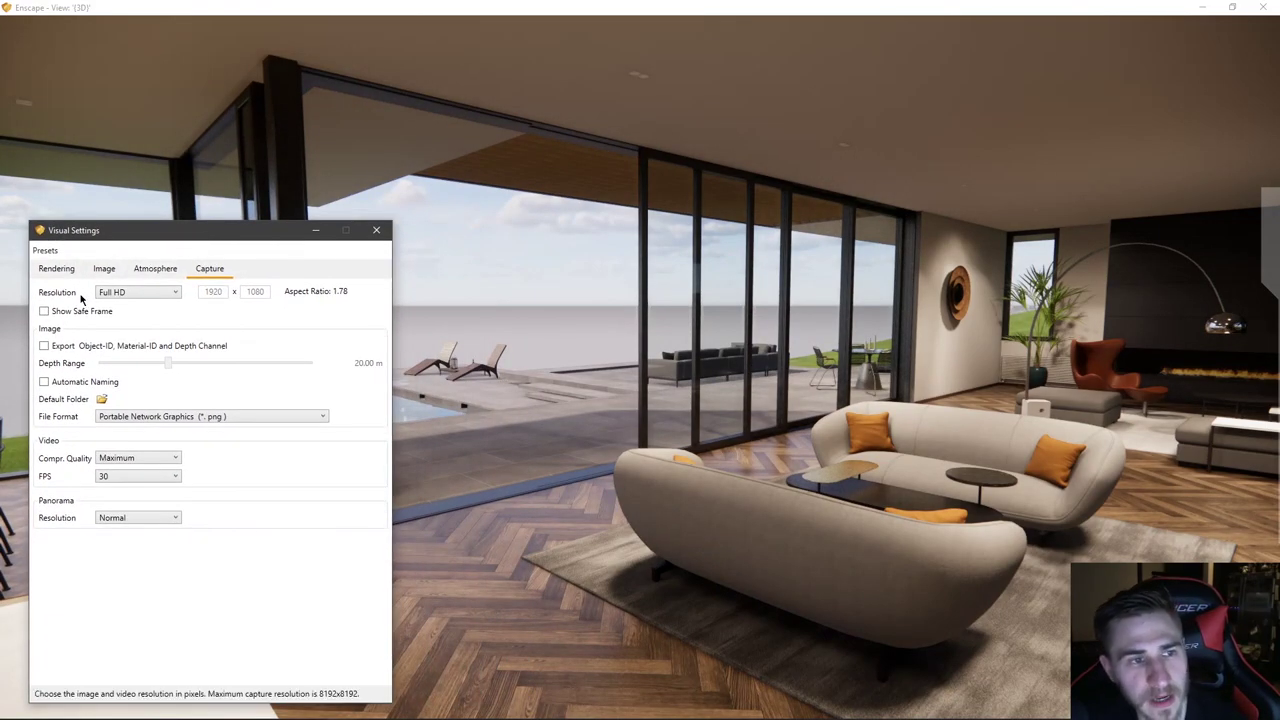
{"action": "left_click", "coordinate": [145, 293]}
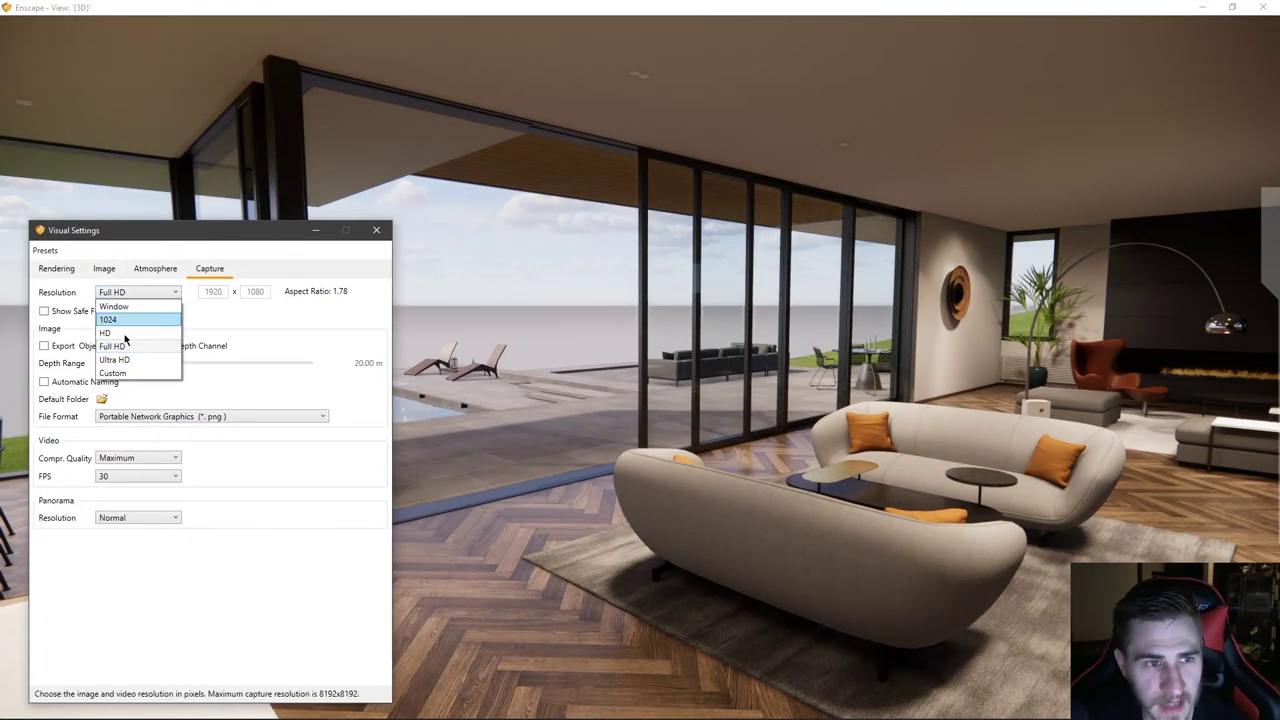
{"action": "left_click", "coordinate": [106, 350]}
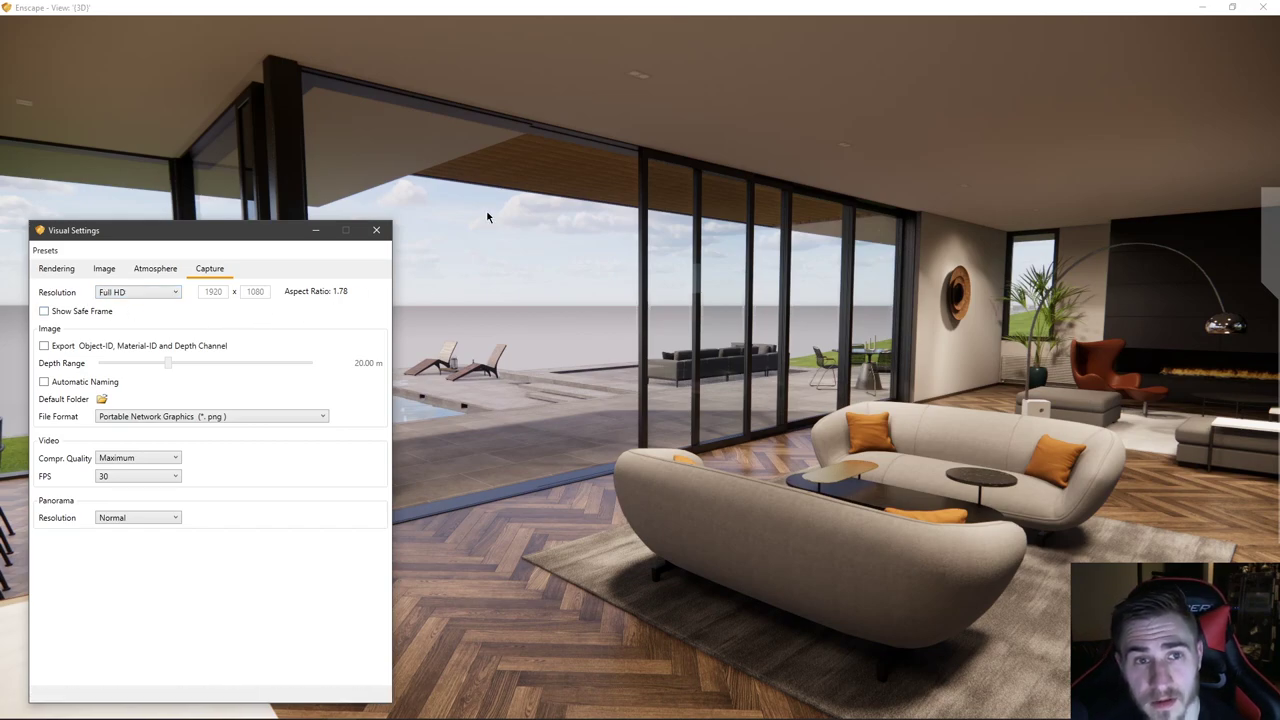
{"action": "left_click", "coordinate": [136, 291]}
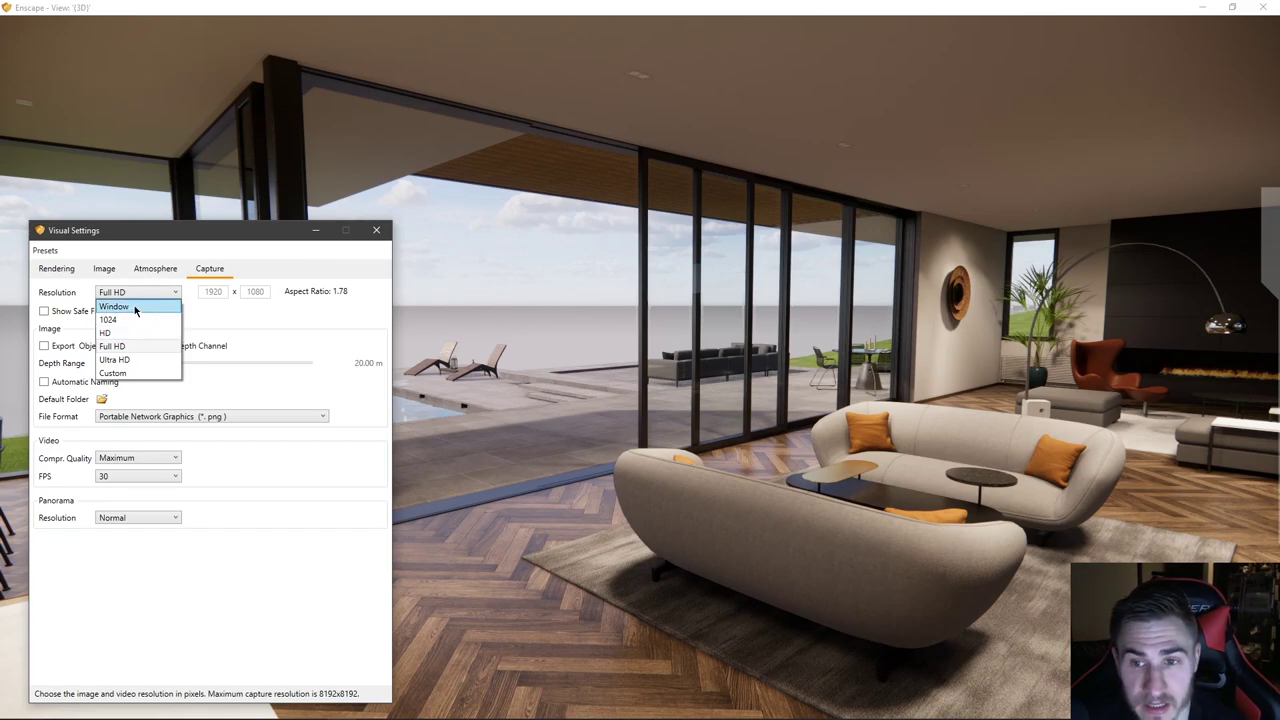
{"action": "left_click", "coordinate": [133, 362]}
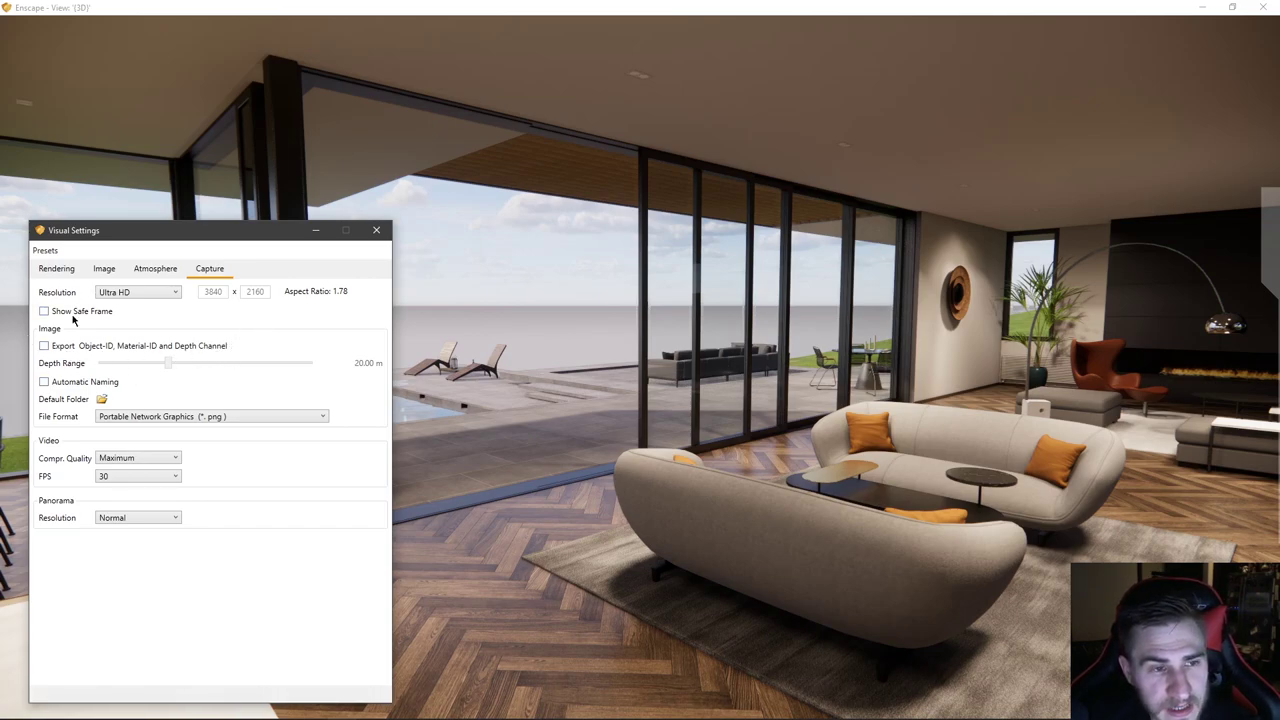
- Enable export of the Object-ID, Material-ID and depth channels, try a 30.80 m depth range, and set it back to 20 m
{"action": "left_click", "coordinate": [44, 346]}
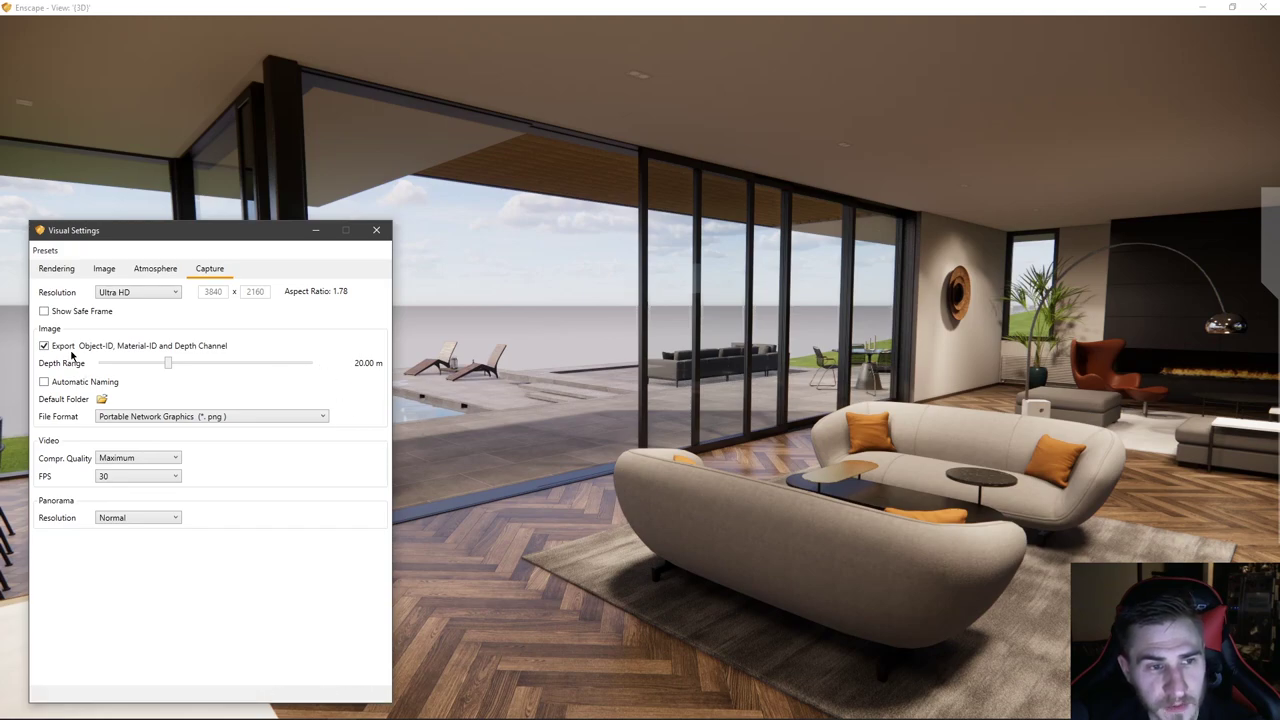
{"action": "mouse_move", "coordinate": [170, 366]}
{"action": "left_mouse_down"}
{"action": "mouse_move", "coordinate": [212, 368]}
{"action": "mouse_move", "coordinate": [163, 371]}
{"action": "mouse_move", "coordinate": [180, 366]}
{"action": "left_mouse_up"}
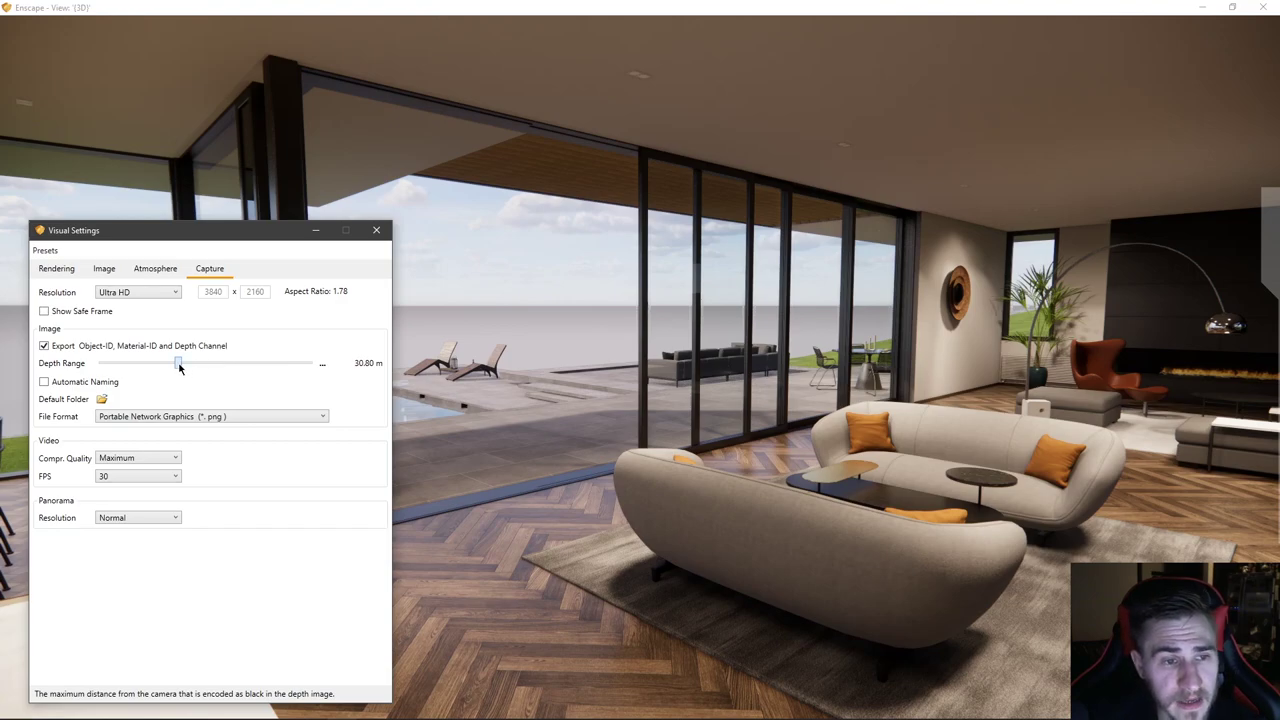
{"action": "left_click_drag", "start_coordinate": [179, 367], "coordinate": [171, 368]}
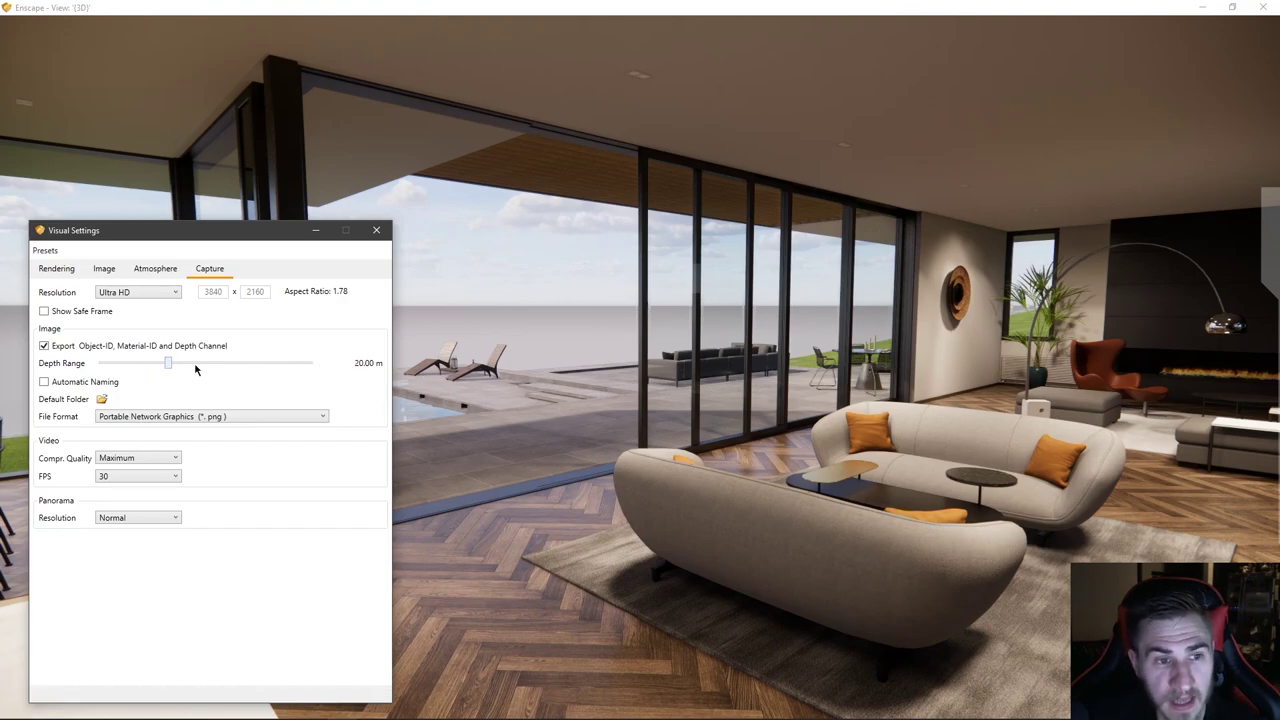
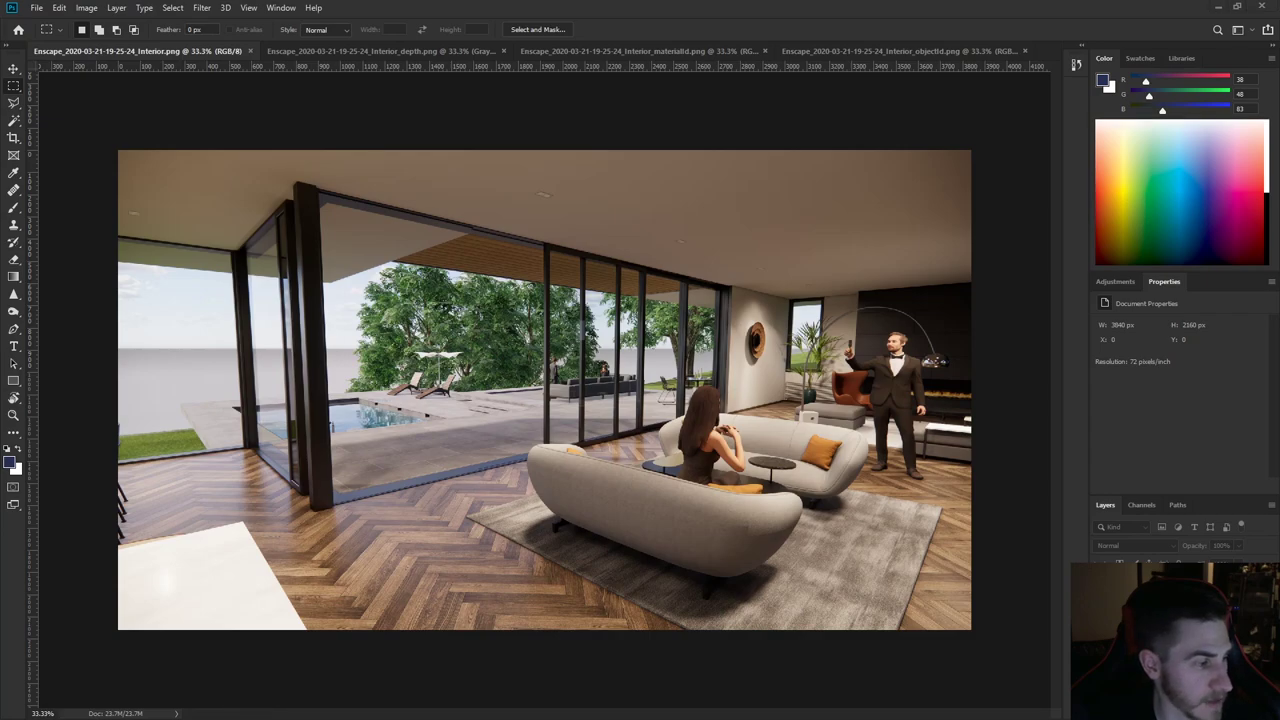
- Close the Visual Settings over Photoshop and examine the interior render's exported depth and material ID images
{"action": "key", "text": "alt+Tab"}
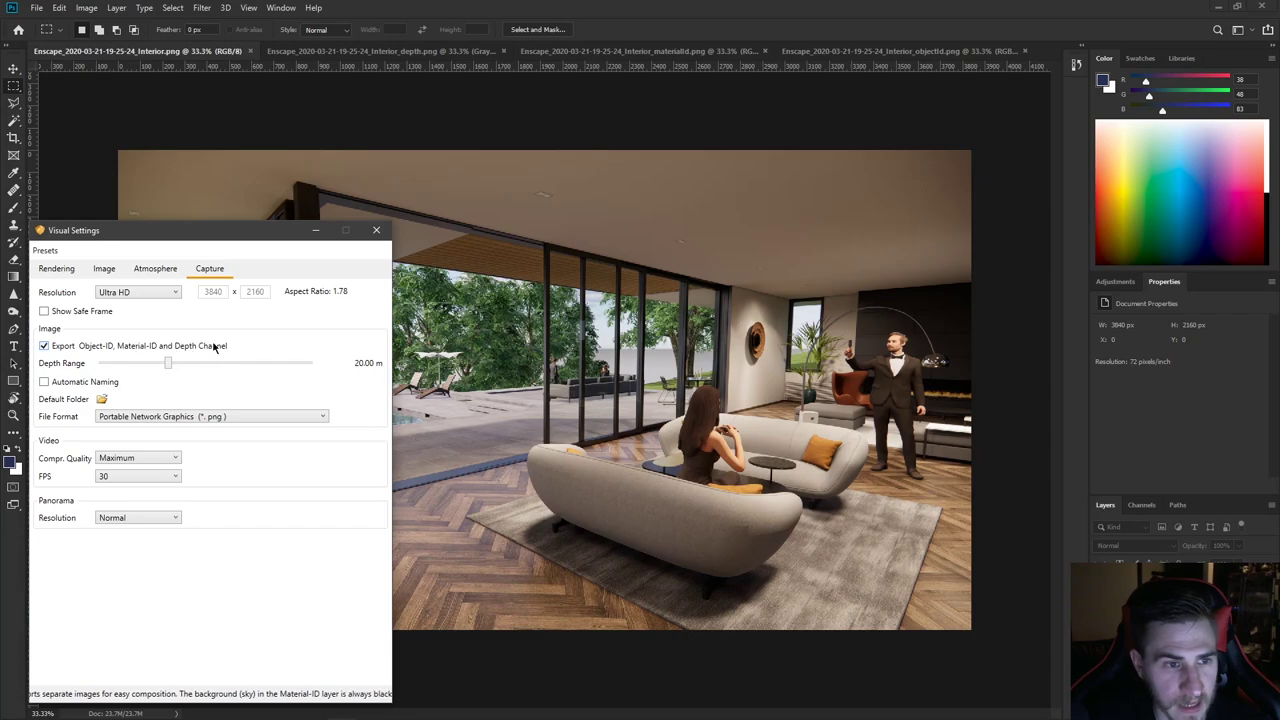
{"action": "left_click", "coordinate": [376, 230]}
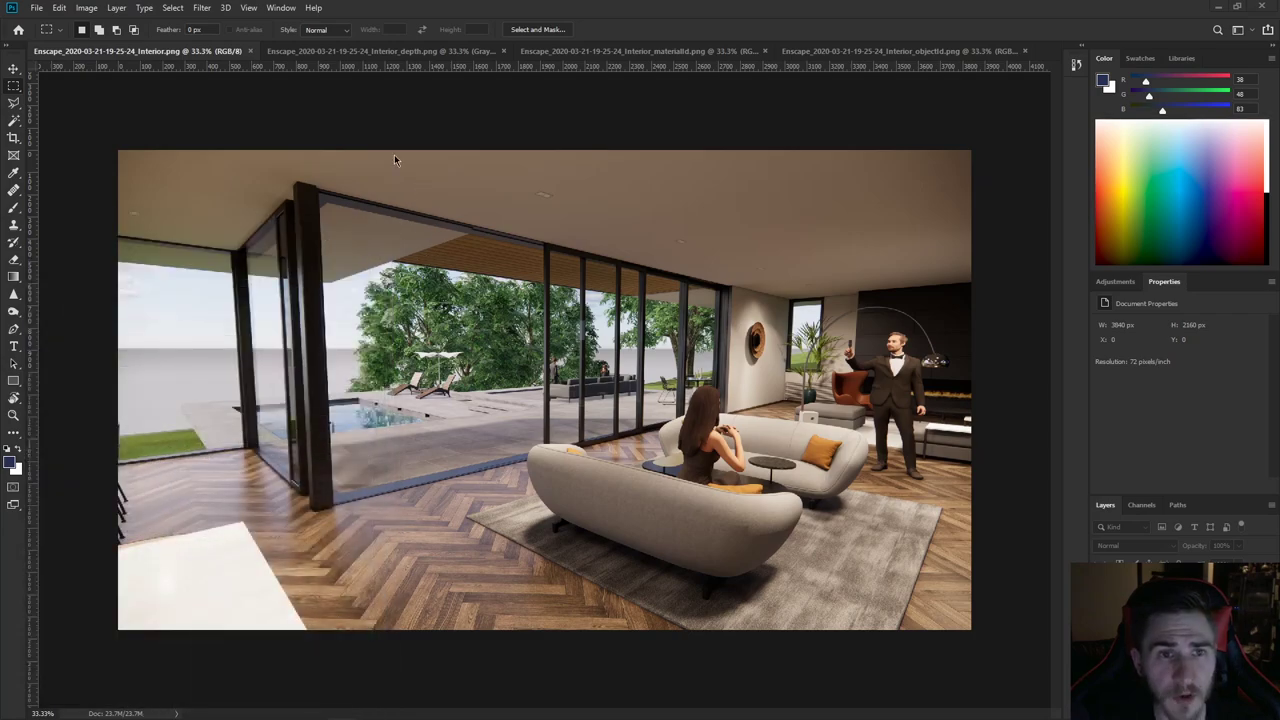
{"action": "left_click", "coordinate": [406, 51]}
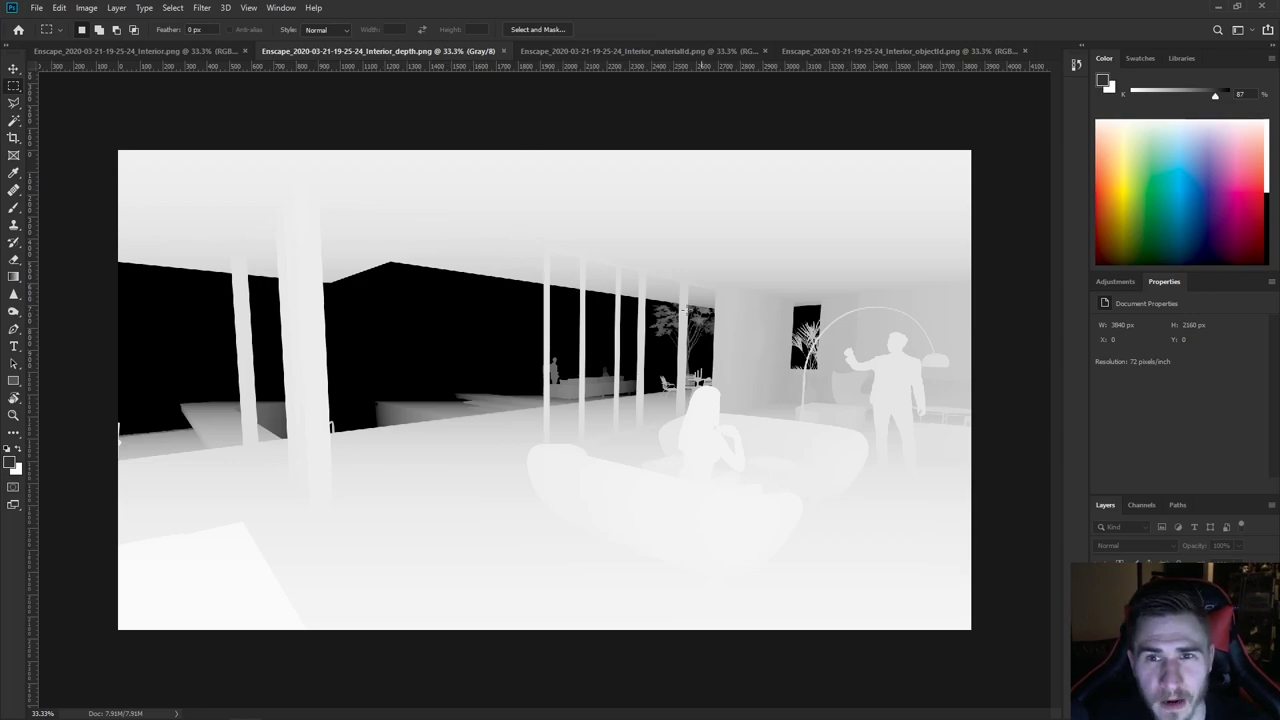
{"action": "left_click", "coordinate": [648, 52]}
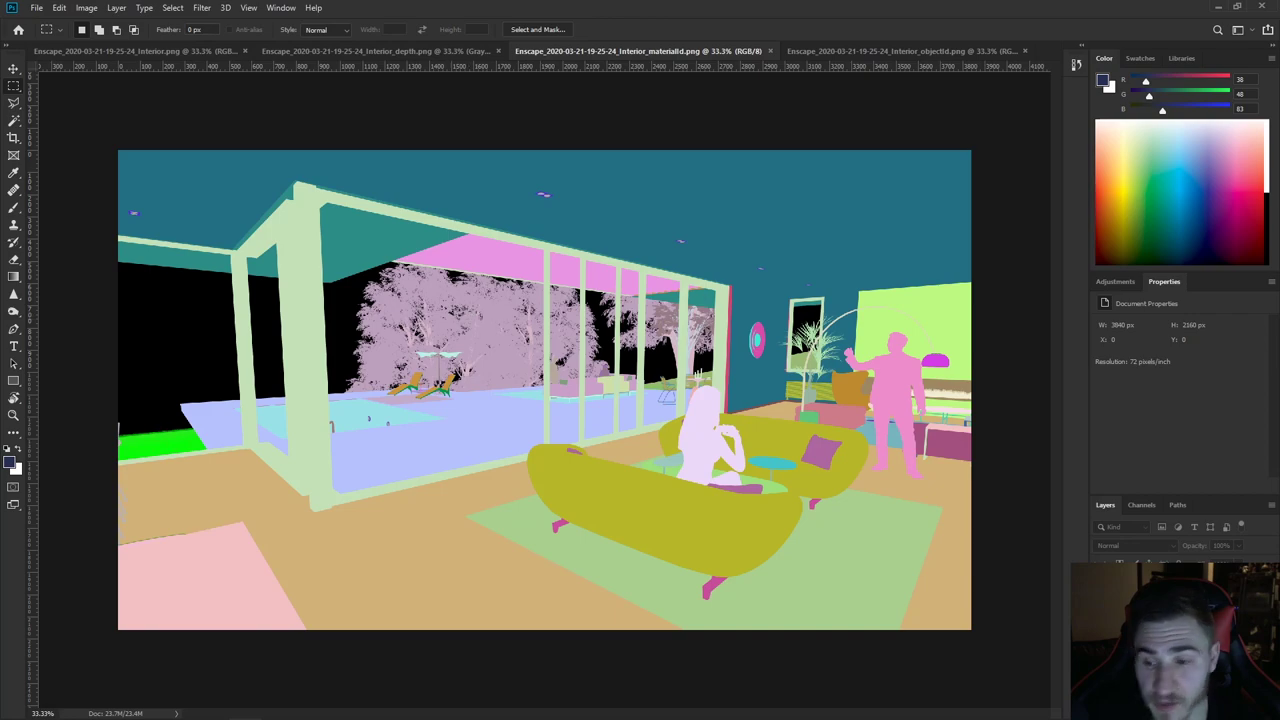
{"action": "right_click", "coordinate": [1152, 584]}
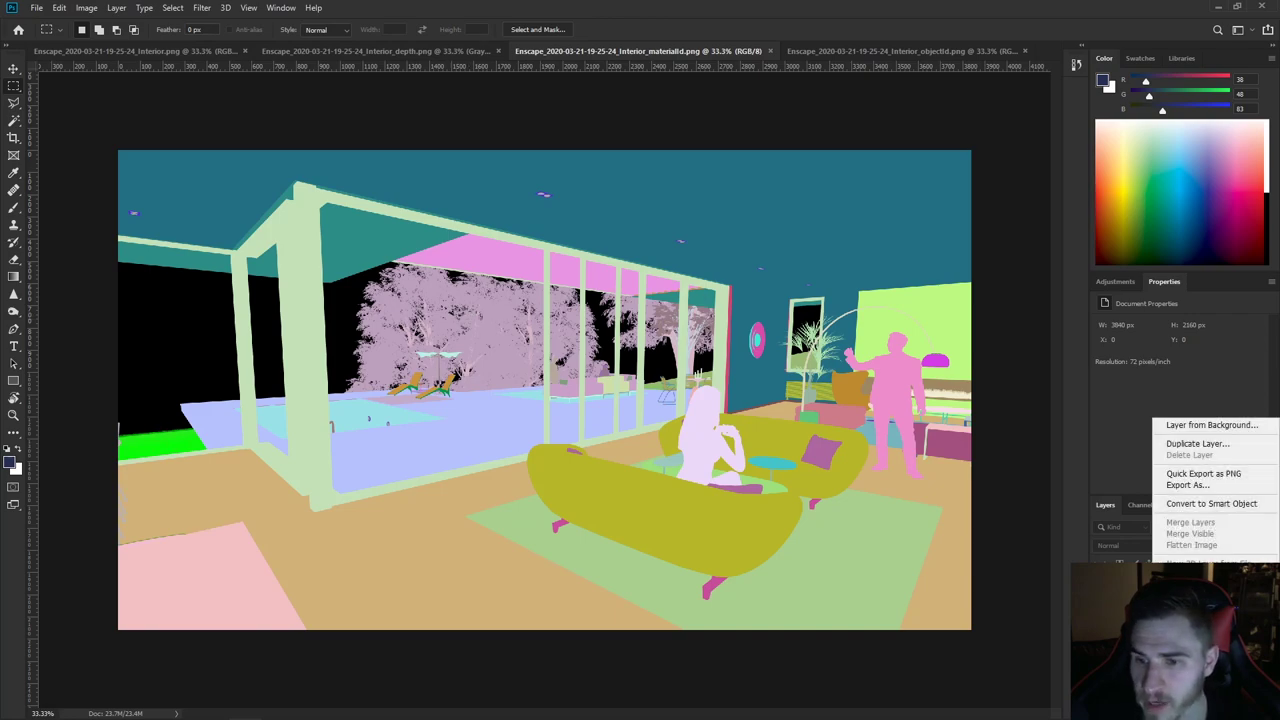
{"action": "left_click", "coordinate": [1200, 444]}
{"action": "left_click", "coordinate": [620, 264]}
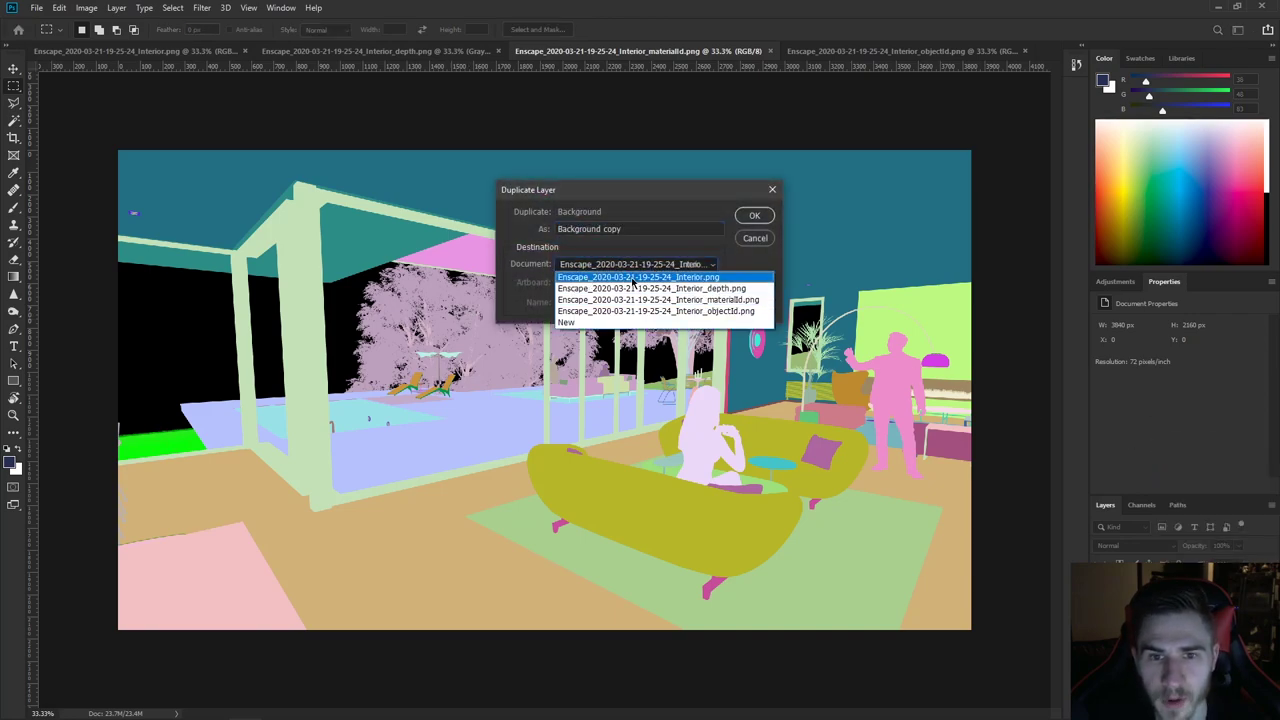
{"action": "left_click", "coordinate": [620, 277]}
{"action": "left_click", "coordinate": [754, 215]}
{"action": "left_click", "coordinate": [178, 50]}
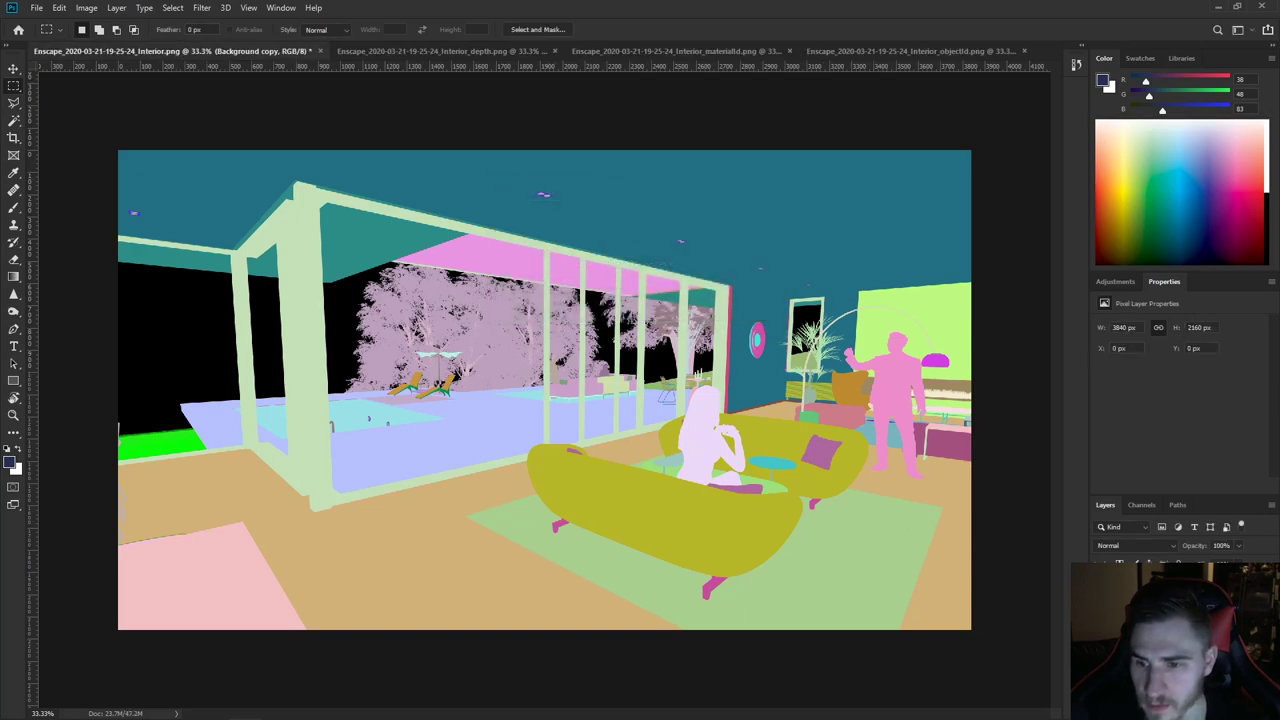
- Unlock the interior render's background layer and set the duplicated material ID layer above it to 50% opacity
{"action": "left_click", "coordinate": [1180, 614]}
{"action": "left_click", "coordinate": [1258, 614]}
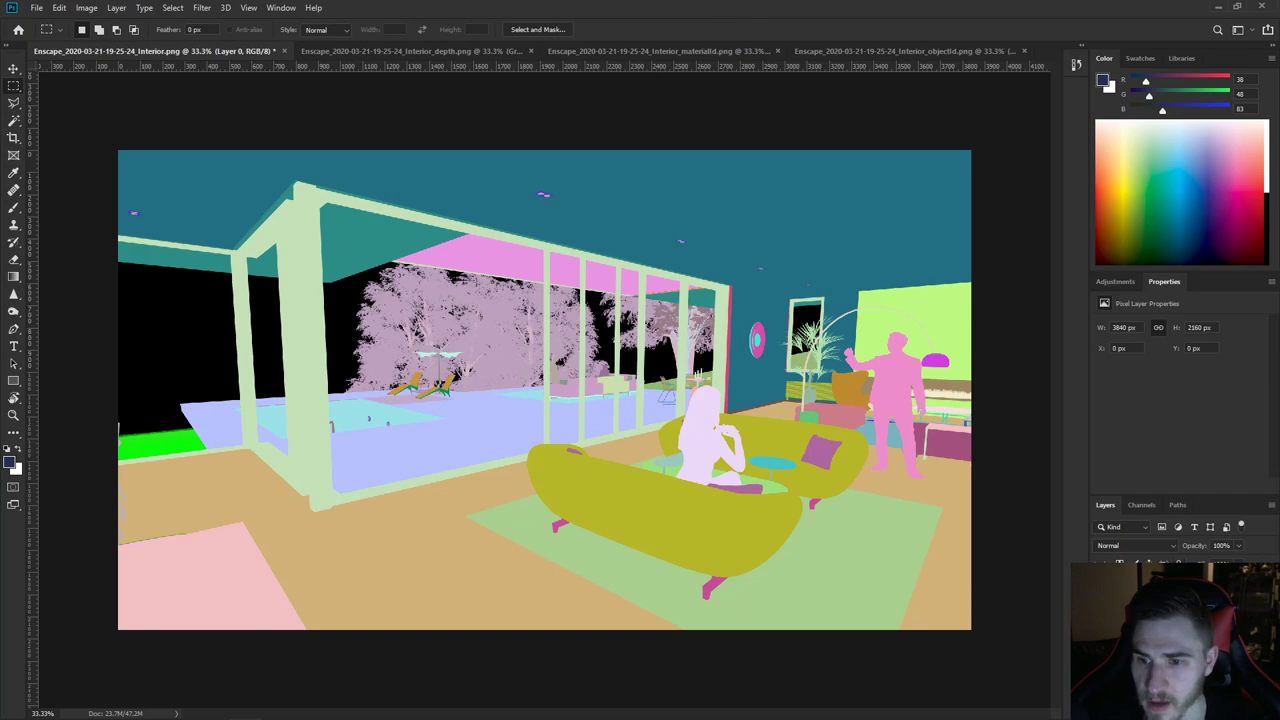
{"action": "key", "text": "alt+]"}
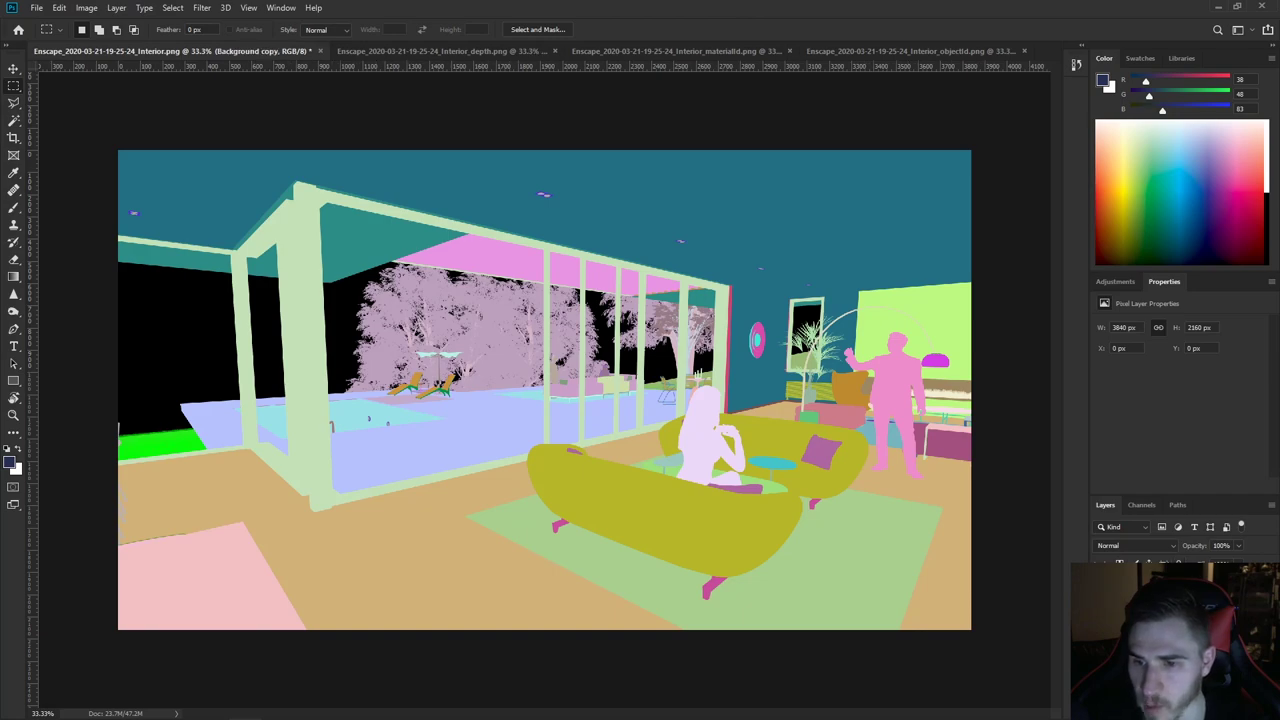
{"action": "key", "text": "5"}
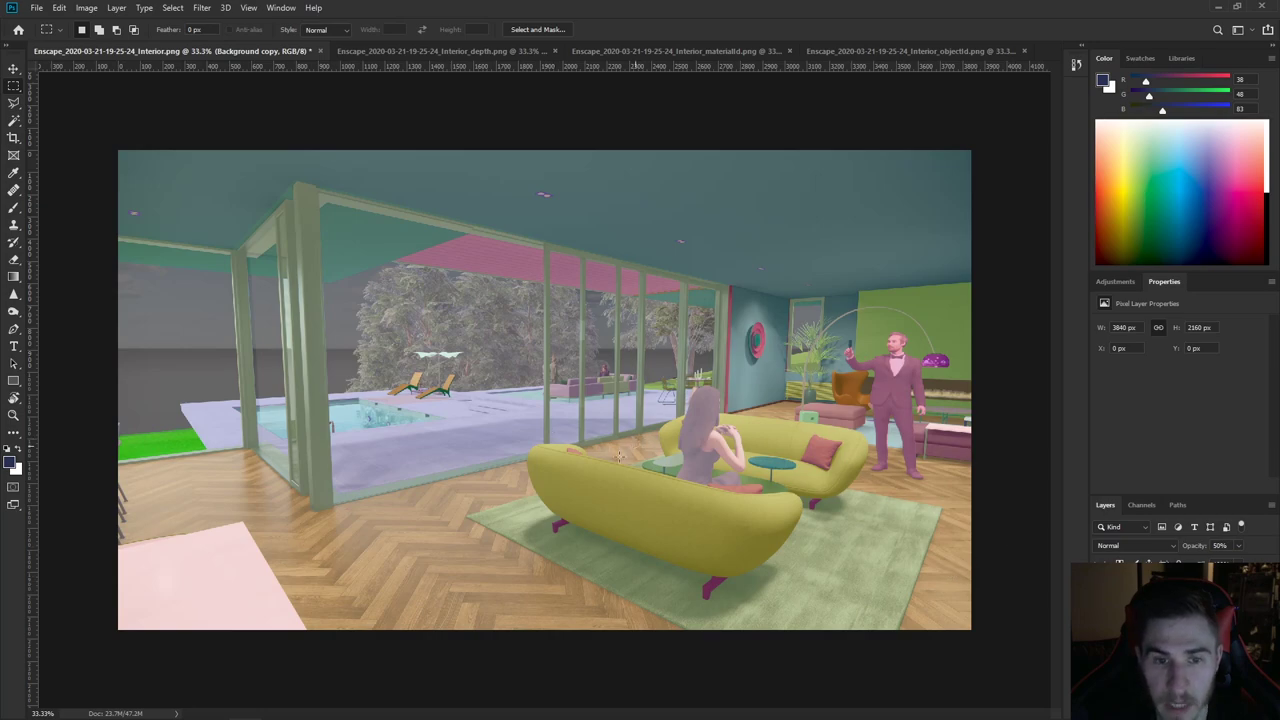
- Activate the Magic Wand on the material ID layer and set its tolerance to 0
{"action": "left_click", "coordinate": [1180, 660]}
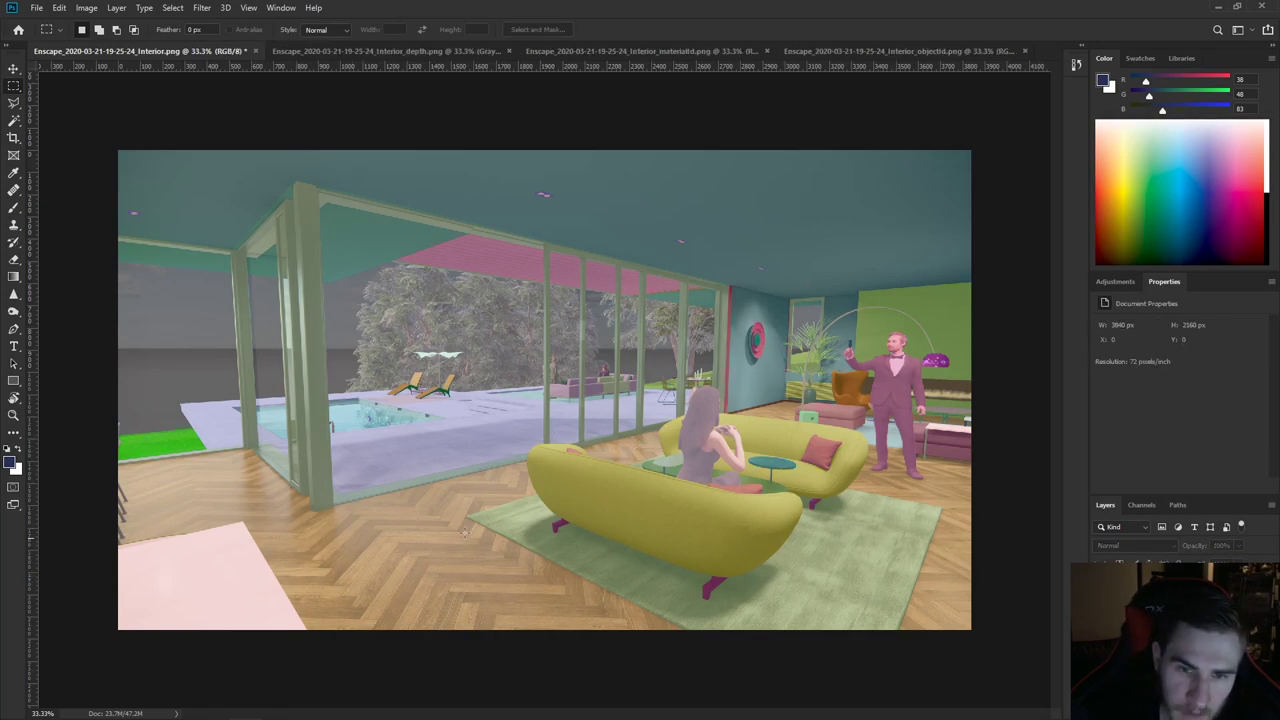
{"action": "key", "text": "w"}
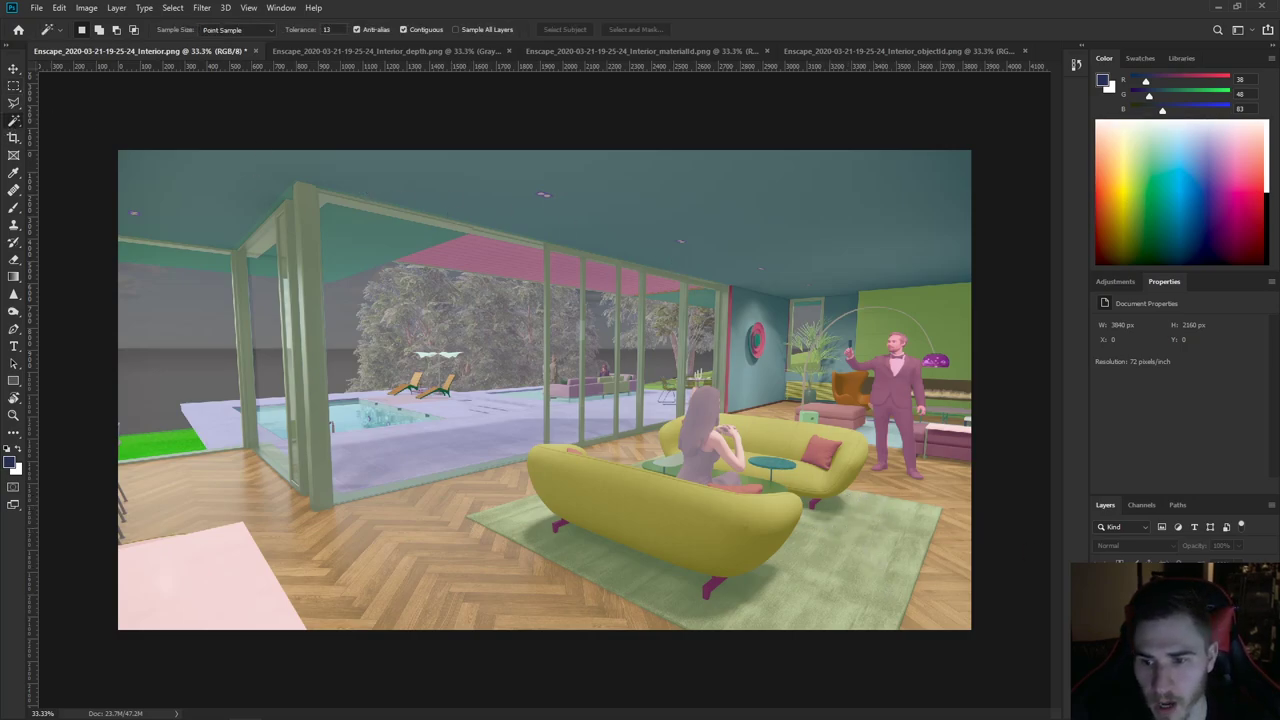
{"action": "left_click", "coordinate": [1165, 612]}
{"action": "left_click", "coordinate": [1165, 585]}
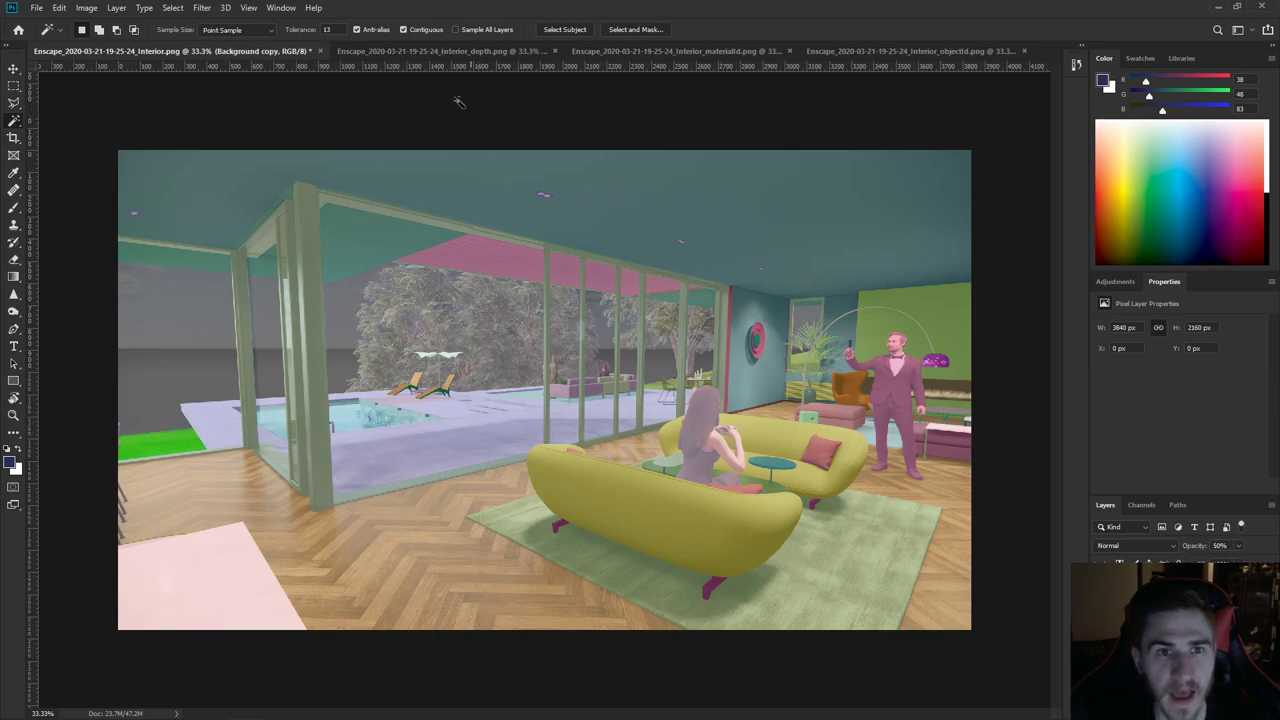
{"action": "left_click_drag", "start_coordinate": [312, 33], "coordinate": [282, 44]}
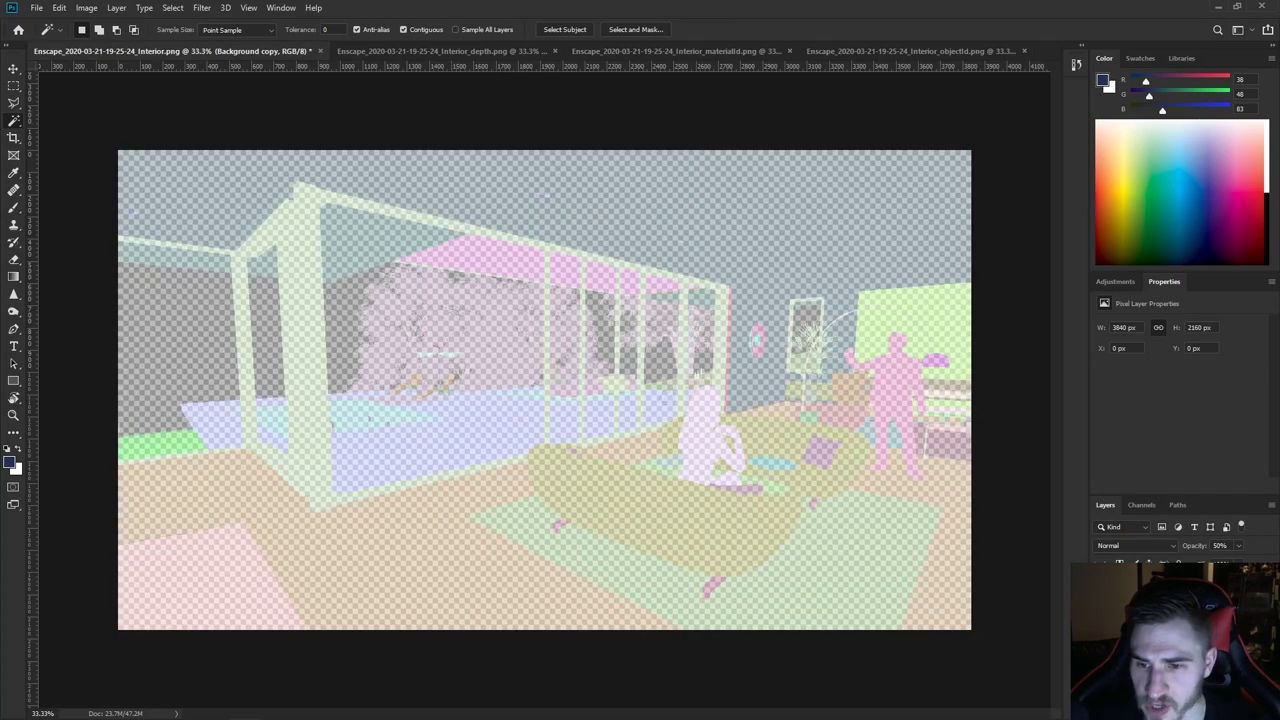
- Restore the material ID layer to 100% opacity and select all of the tan wooden floor regions on it
{"action": "left_click_drag", "start_coordinate": [1196, 546], "coordinate": [1252, 558]}
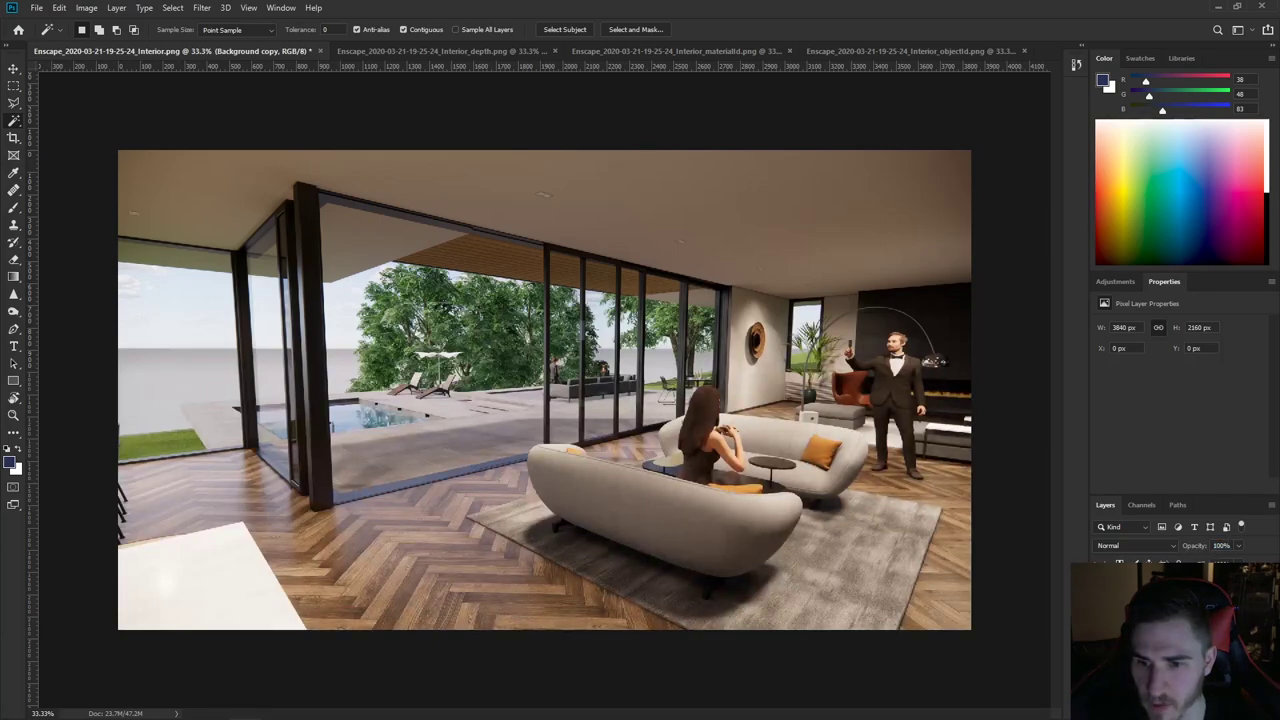
{"action": "key", "text": "ctrl+comma"}
{"action": "left_click", "coordinate": [395, 558]}
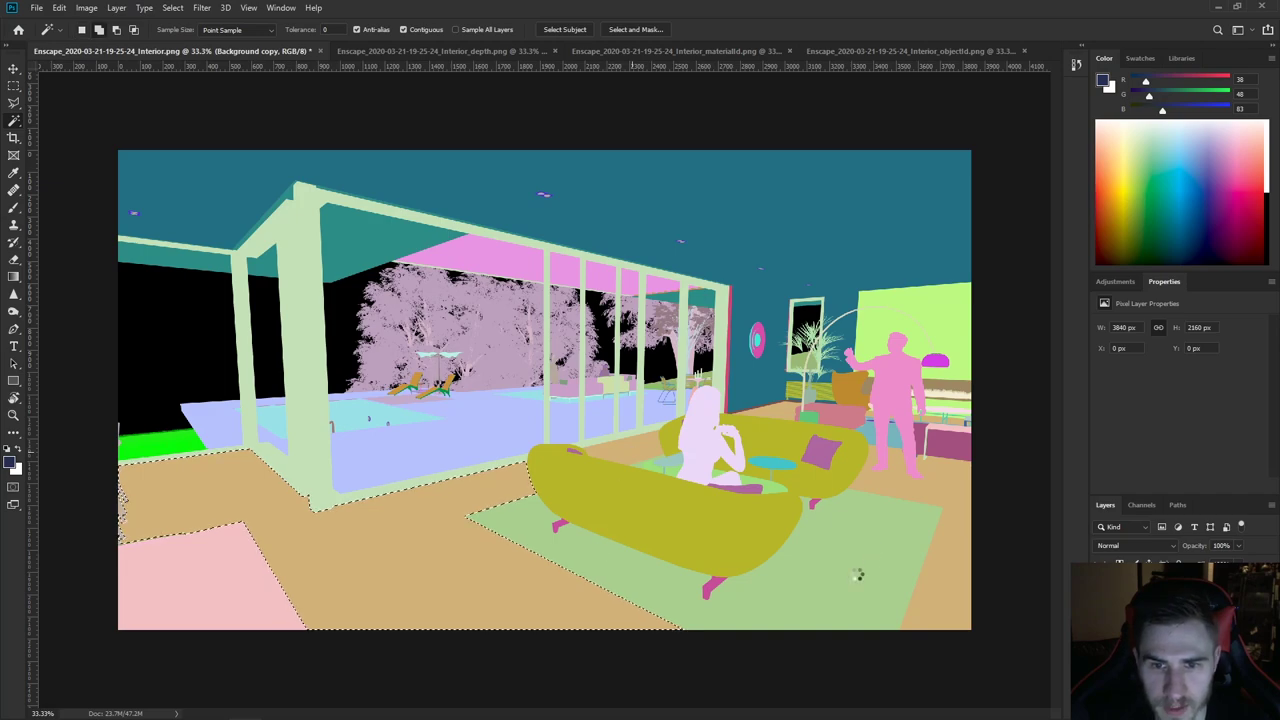
{"action": "left_click", "coordinate": [955, 490], "text": "shift"}
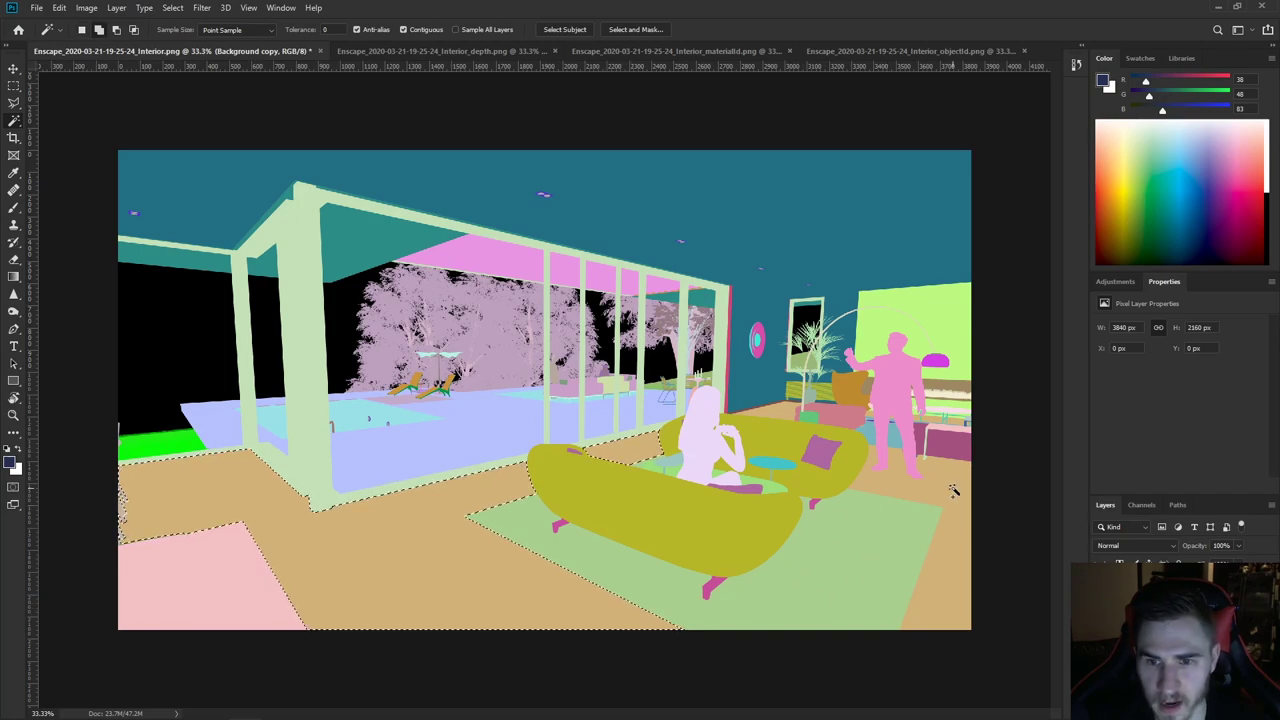
{"action": "left_click", "coordinate": [834, 519], "text": "shift"}
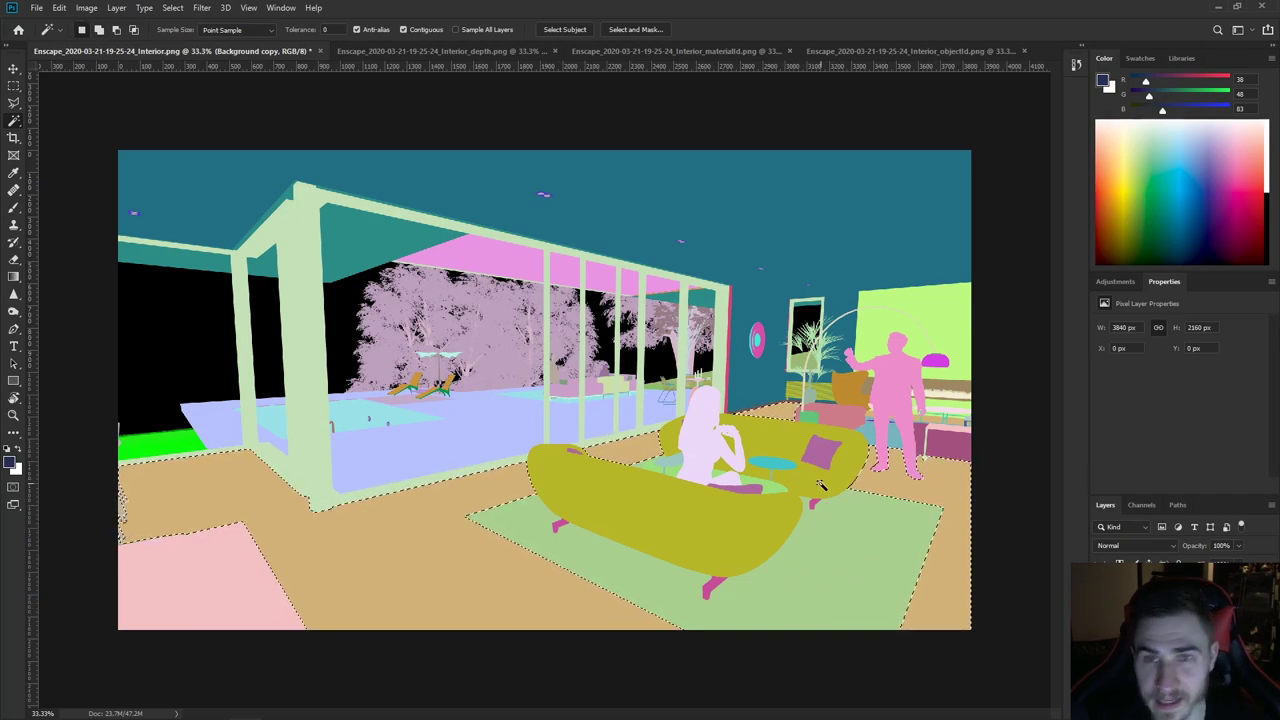
- Hide the material ID layer and add a Brightness/Contrast adjustment layer masked to the selected floor
{"action": "left_click", "coordinate": [1101, 586]}
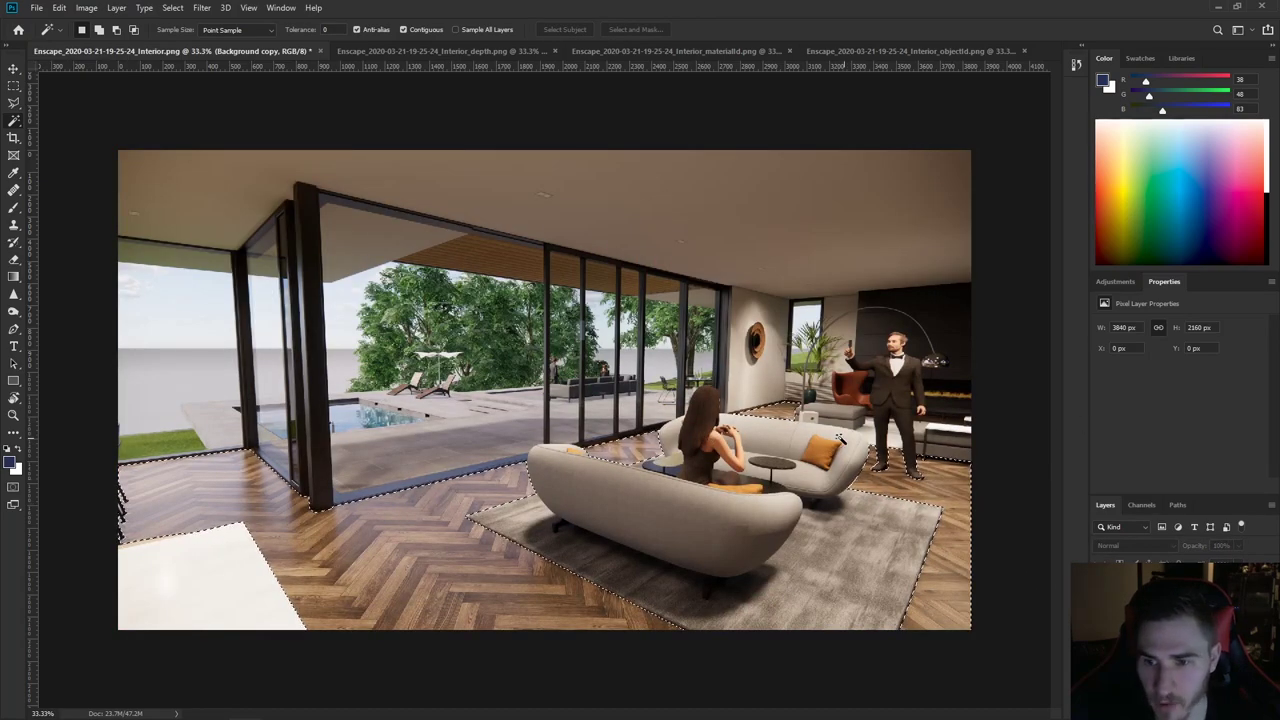
{"action": "left_click", "coordinate": [1146, 58]}
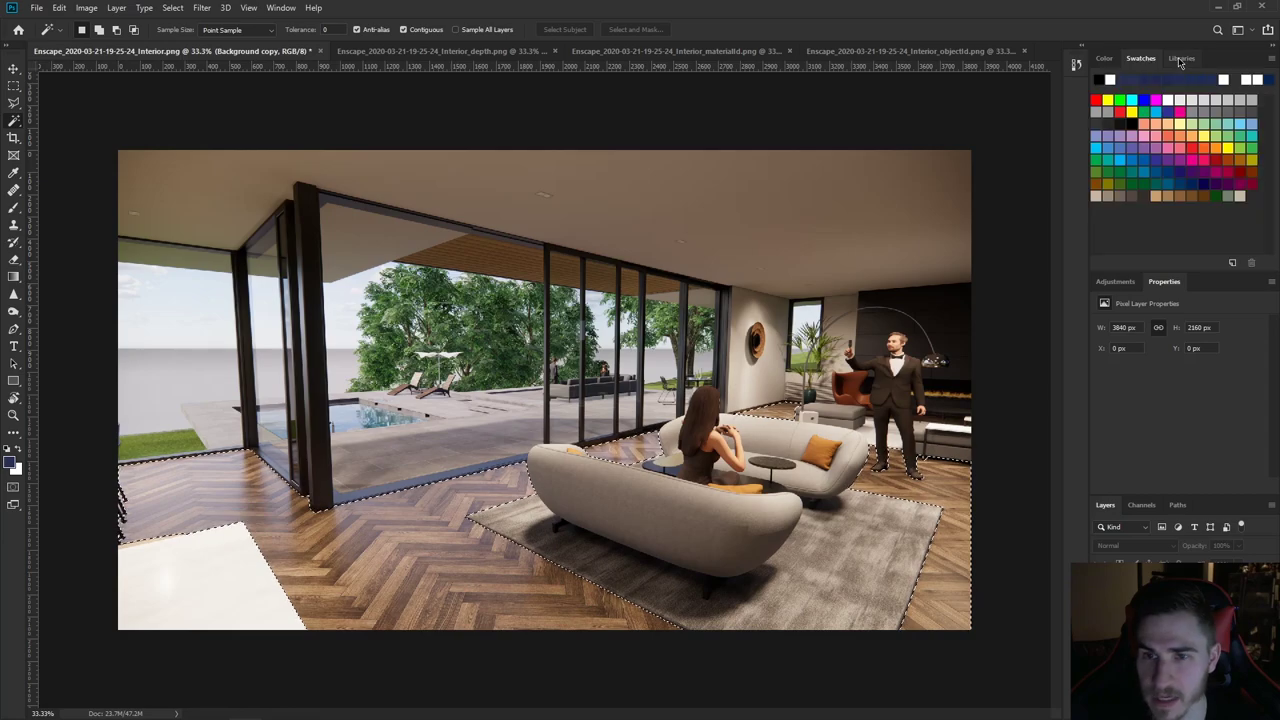
{"action": "left_click", "coordinate": [1124, 283]}
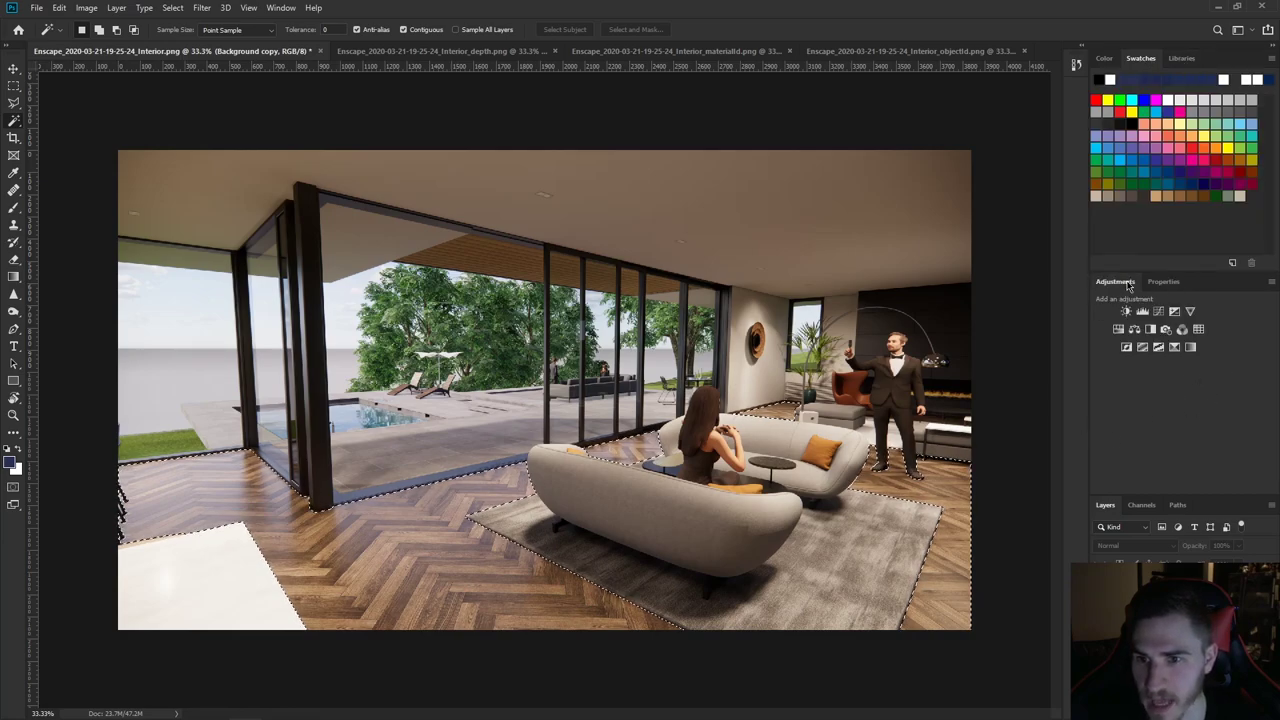
{"action": "left_click", "coordinate": [1126, 311]}
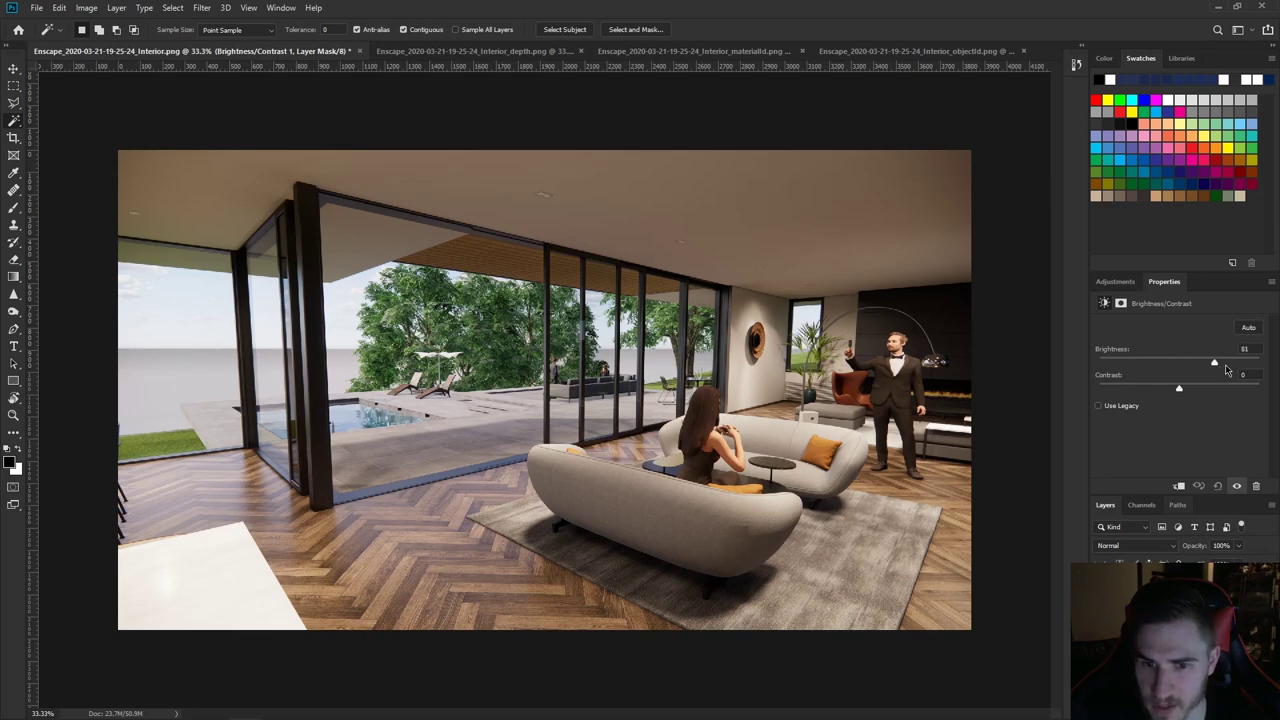
- Set the floor adjustment's brightness to -82 and contrast to 67
{"action": "left_click_drag", "start_coordinate": [1227, 370], "coordinate": [1209, 373]}
{"action": "left_click_drag", "start_coordinate": [1121, 362], "coordinate": [1161, 370]}
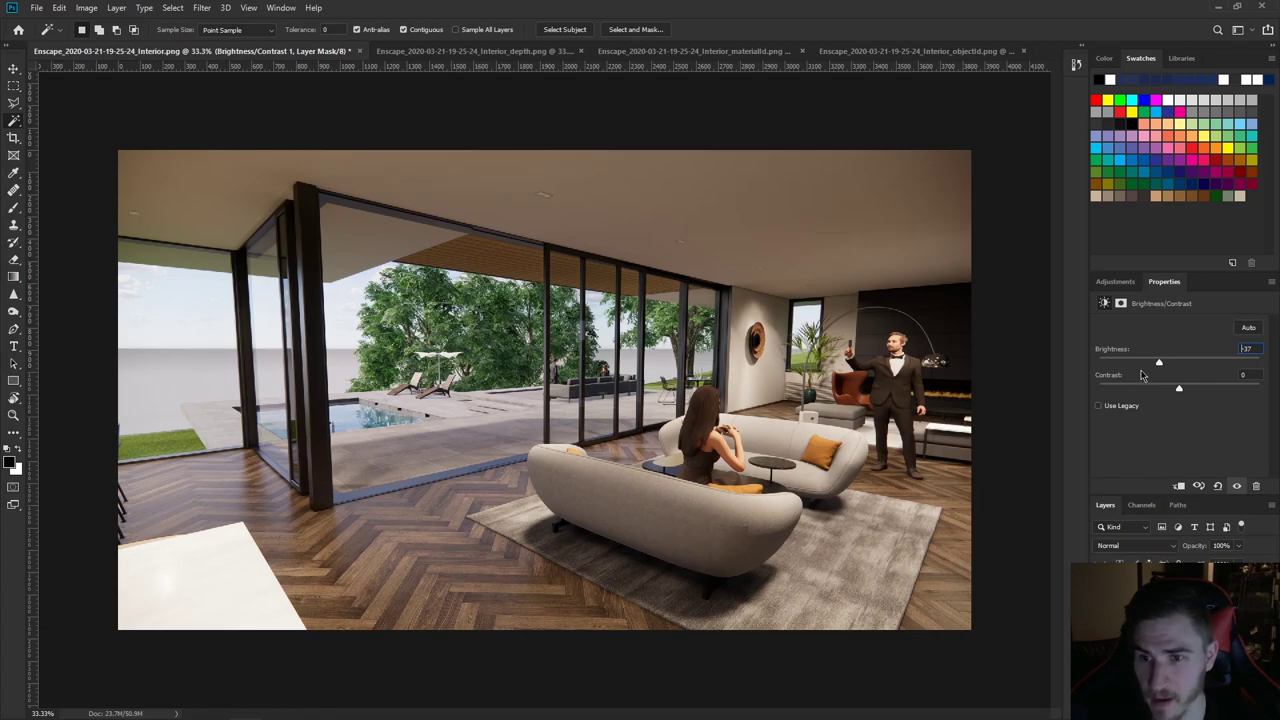
{"action": "mouse_move", "coordinate": [1162, 364]}
{"action": "left_mouse_down"}
{"action": "mouse_move", "coordinate": [1134, 365]}
{"action": "mouse_move", "coordinate": [1142, 372]}
{"action": "left_mouse_up"}
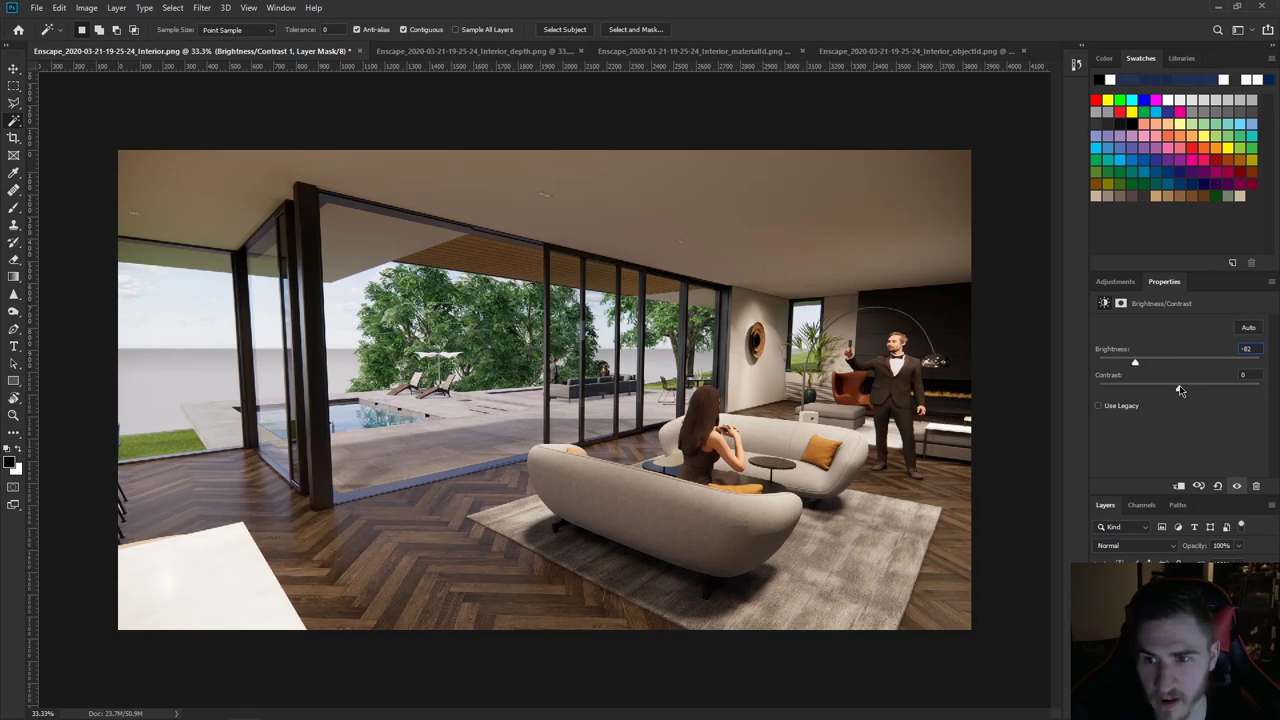
{"action": "left_click_drag", "start_coordinate": [1148, 389], "coordinate": [1234, 394]}
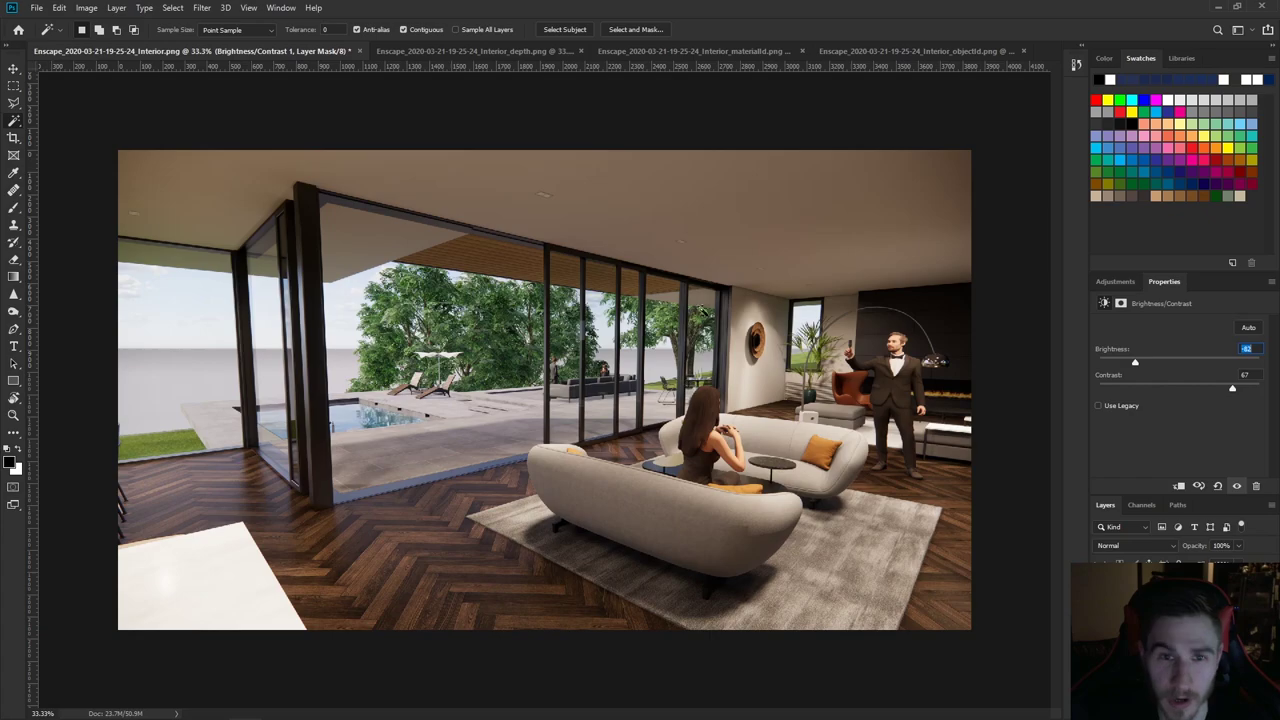
- View the depth image, switch to the material ID image and try selecting its black sky regions one by one
{"action": "left_click", "coordinate": [522, 50]}
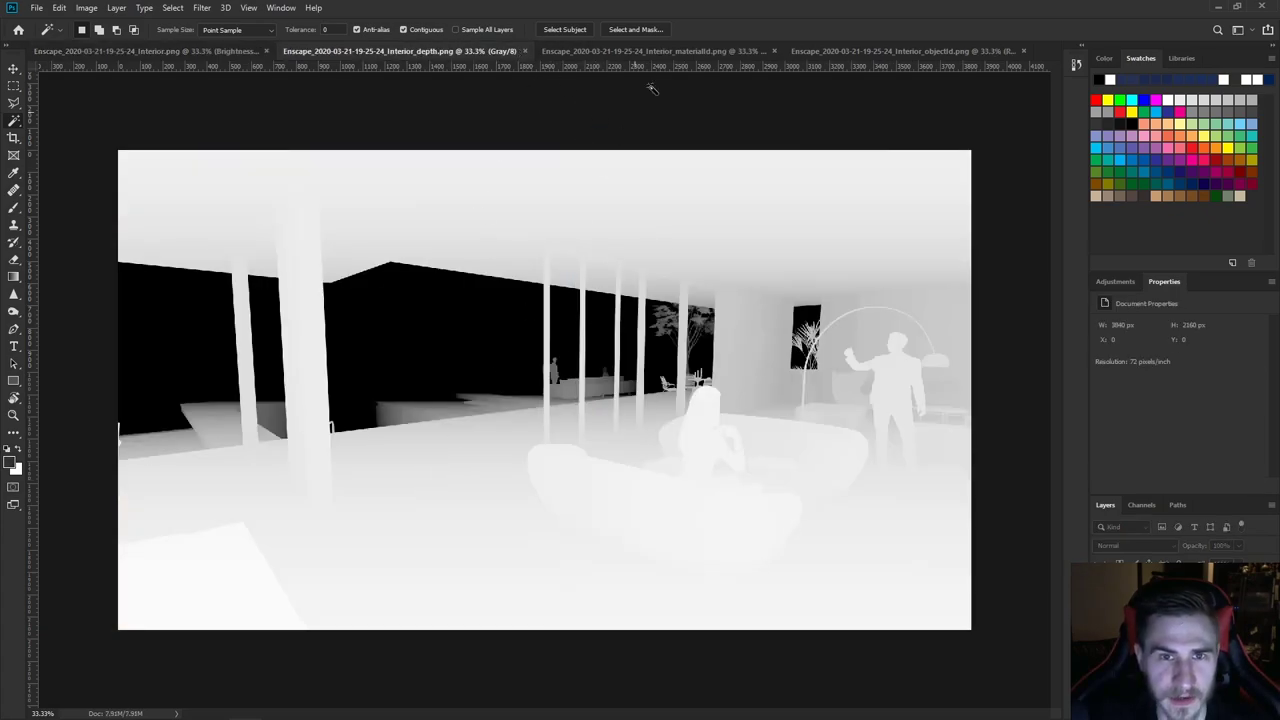
{"action": "left_click", "coordinate": [675, 50]}
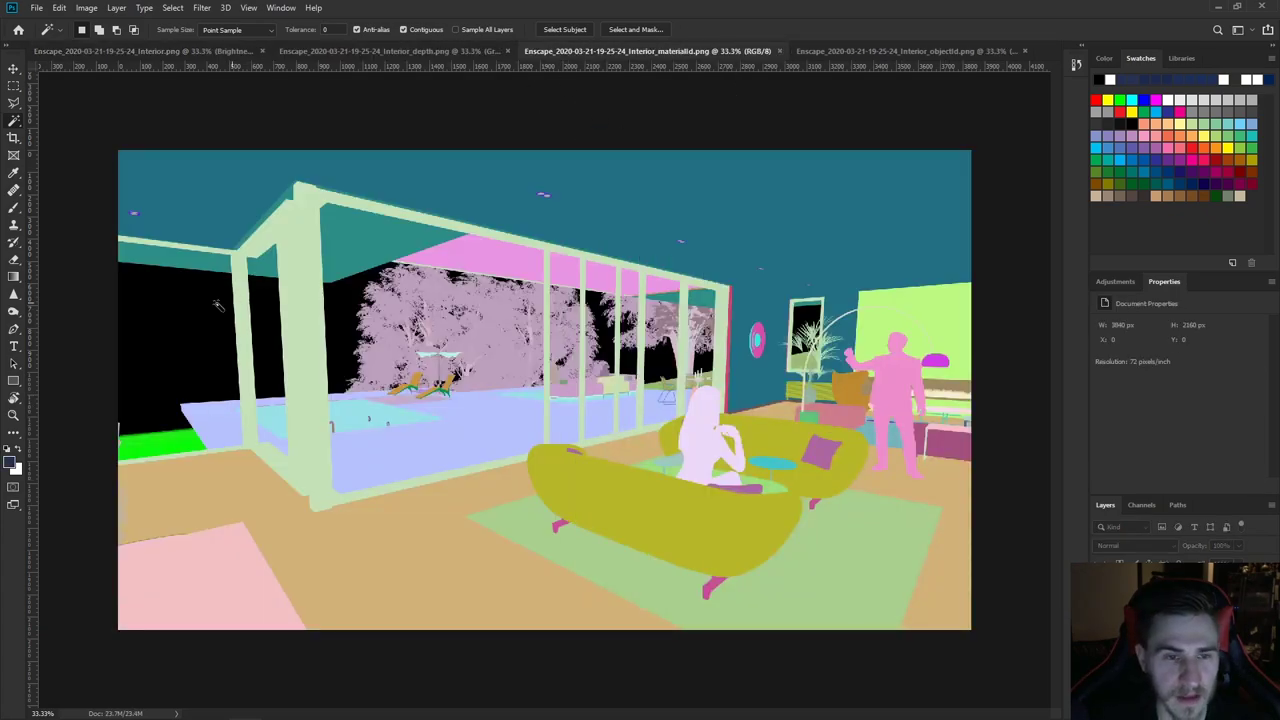
{"action": "left_click", "coordinate": [214, 372]}
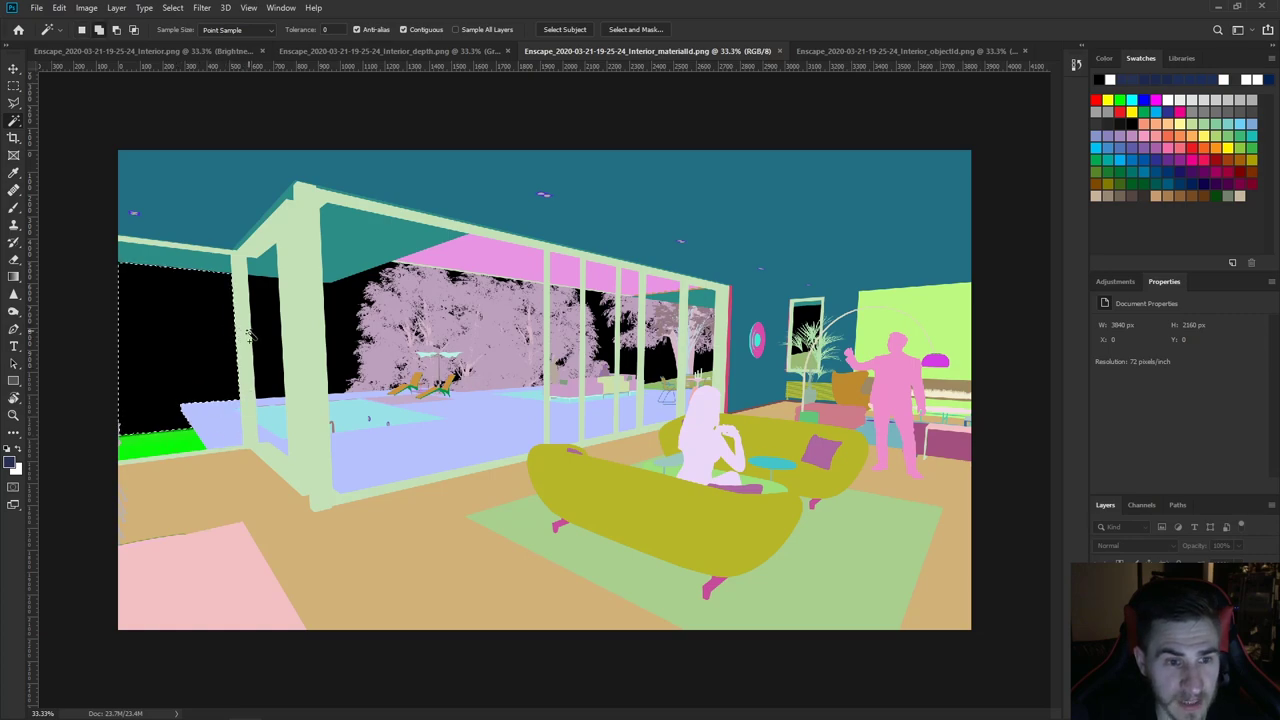
{"action": "left_click", "coordinate": [340, 312], "text": "shift"}
{"action": "key", "text": "ctrl+d"}
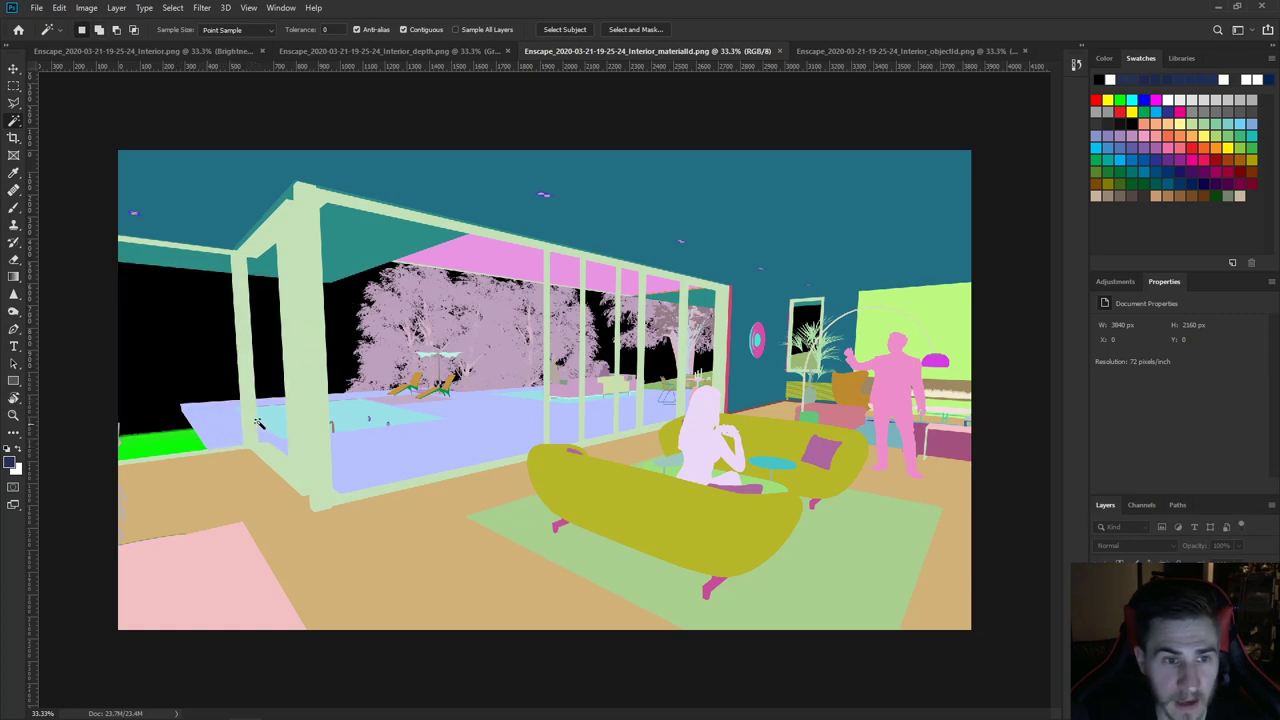
{"action": "right_click", "coordinate": [221, 349]}
{"action": "left_click", "coordinate": [173, 349]}
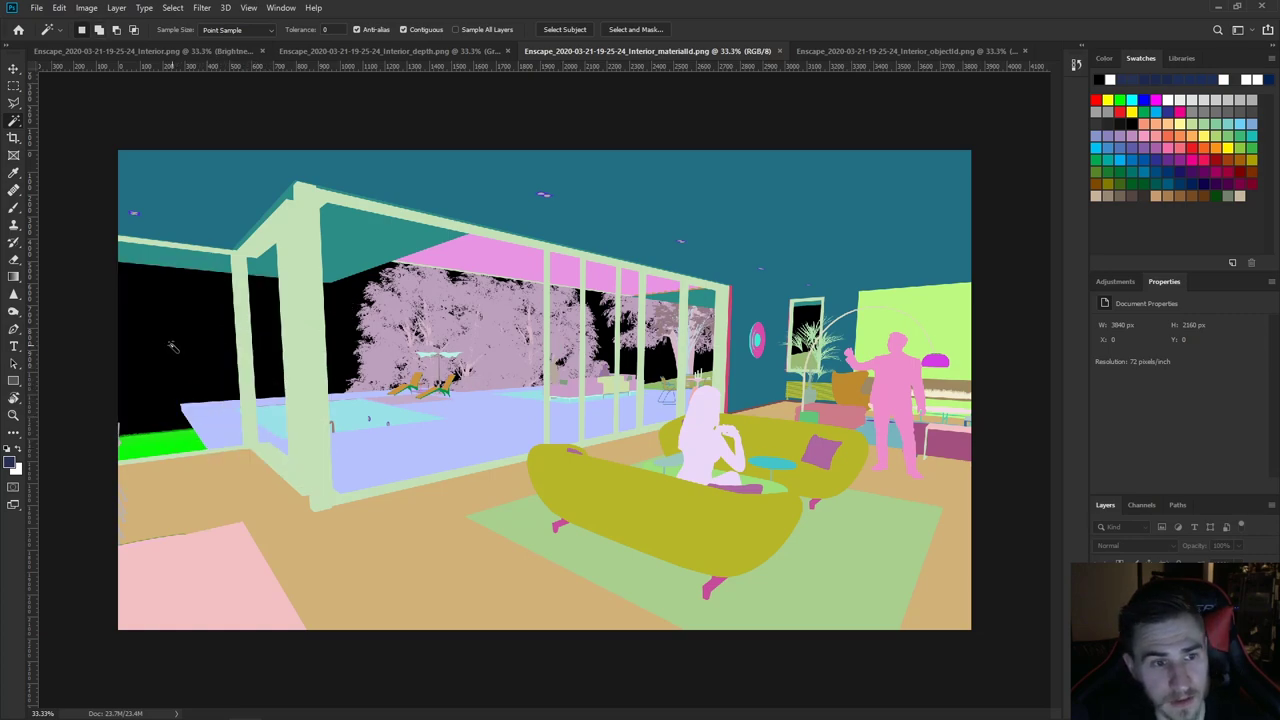
- Select one black sky region in the material ID image and extend the selection with Similar
{"action": "left_click", "coordinate": [182, 337]}
{"action": "right_click", "coordinate": [190, 345]}
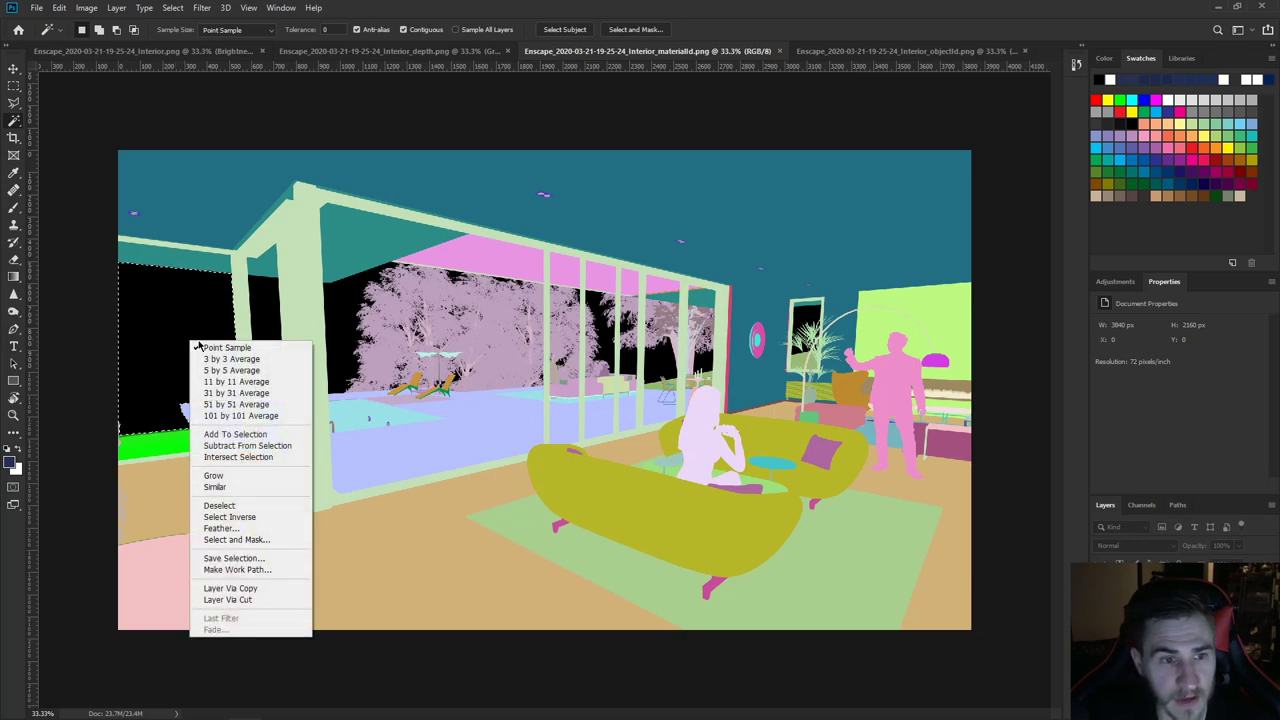
{"action": "left_click", "coordinate": [215, 487]}
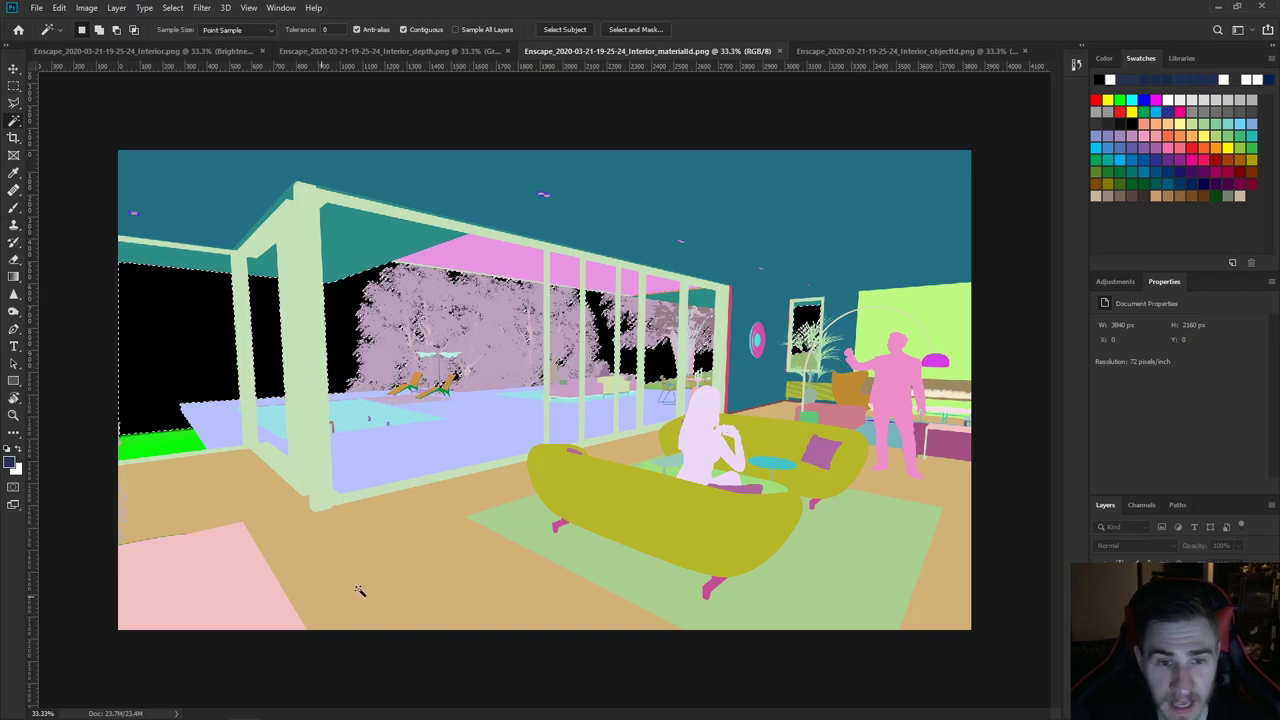
- Select the tan floor in the material ID image, extend the selection with Similar and deselect it
{"action": "left_click", "coordinate": [450, 570]}
{"action": "right_click", "coordinate": [454, 570]}
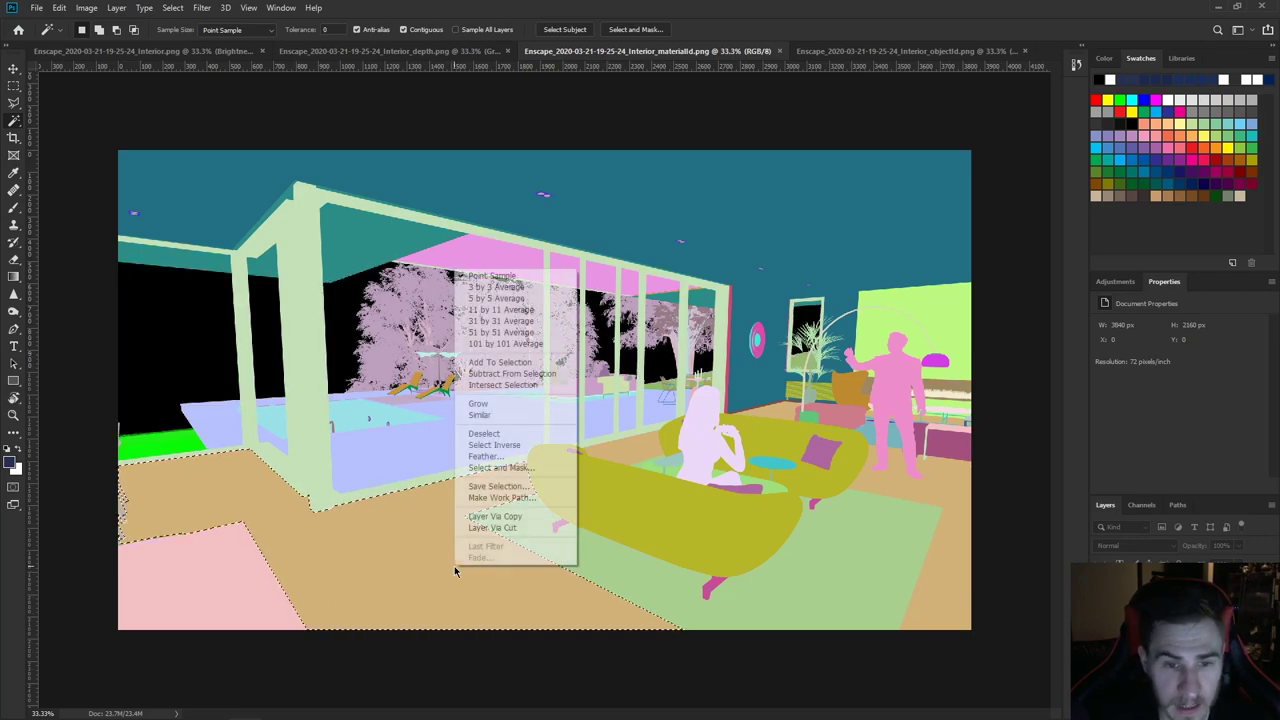
{"action": "left_click", "coordinate": [480, 414]}
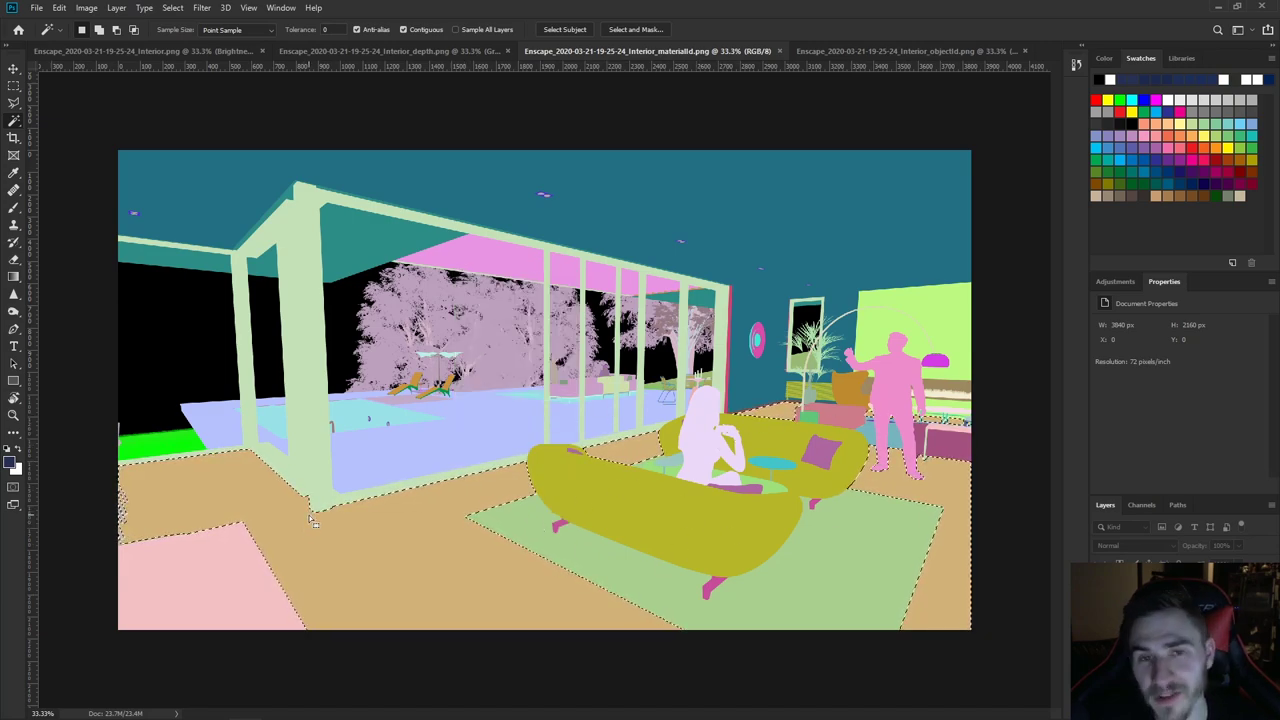
{"action": "key", "text": "ctrl+d"}
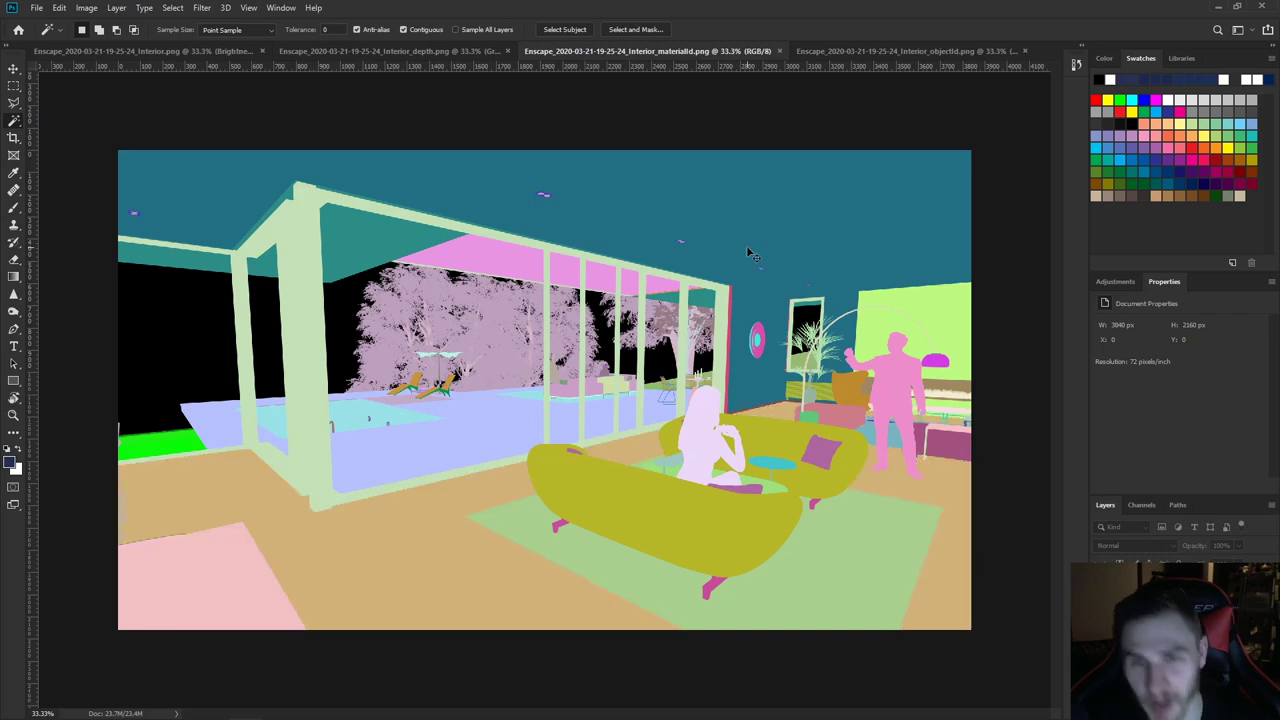
- Display the object ID image and try selecting the entire green foreground sofa, clearing the selection at the end
{"action": "left_click", "coordinate": [865, 51]}
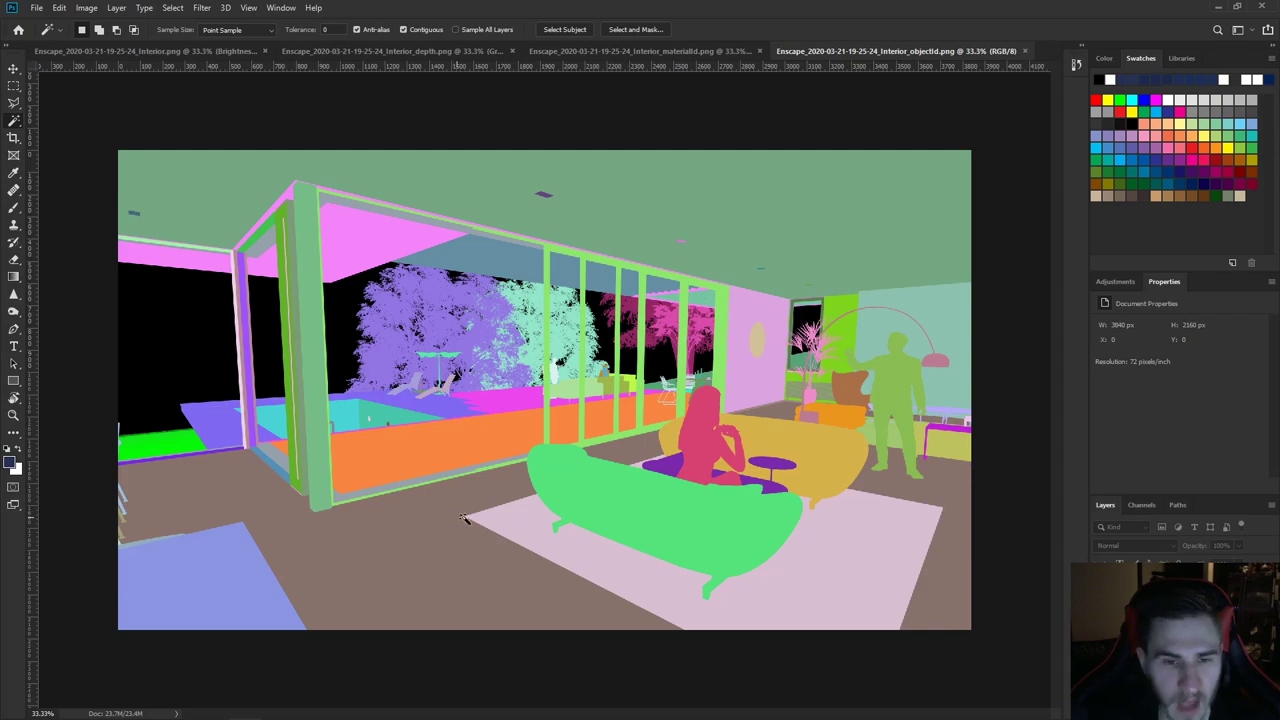
{"action": "left_click", "coordinate": [575, 497]}
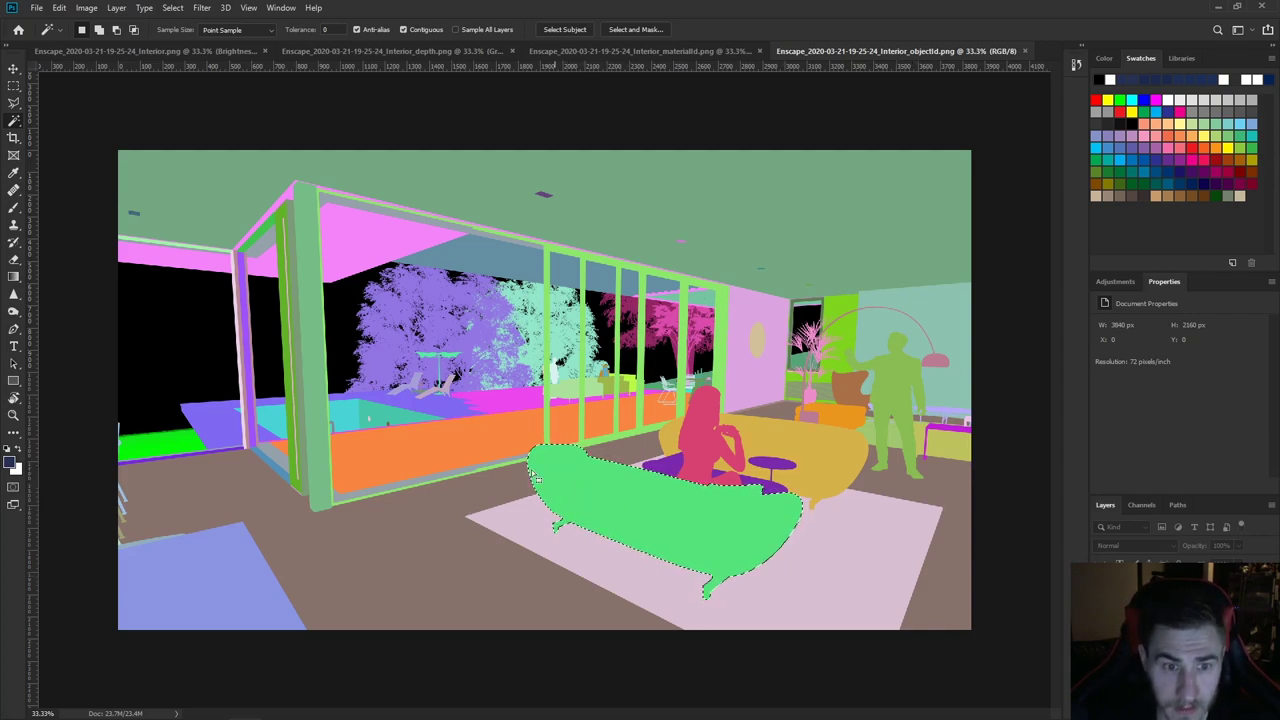
{"action": "left_click", "coordinate": [382, 453]}
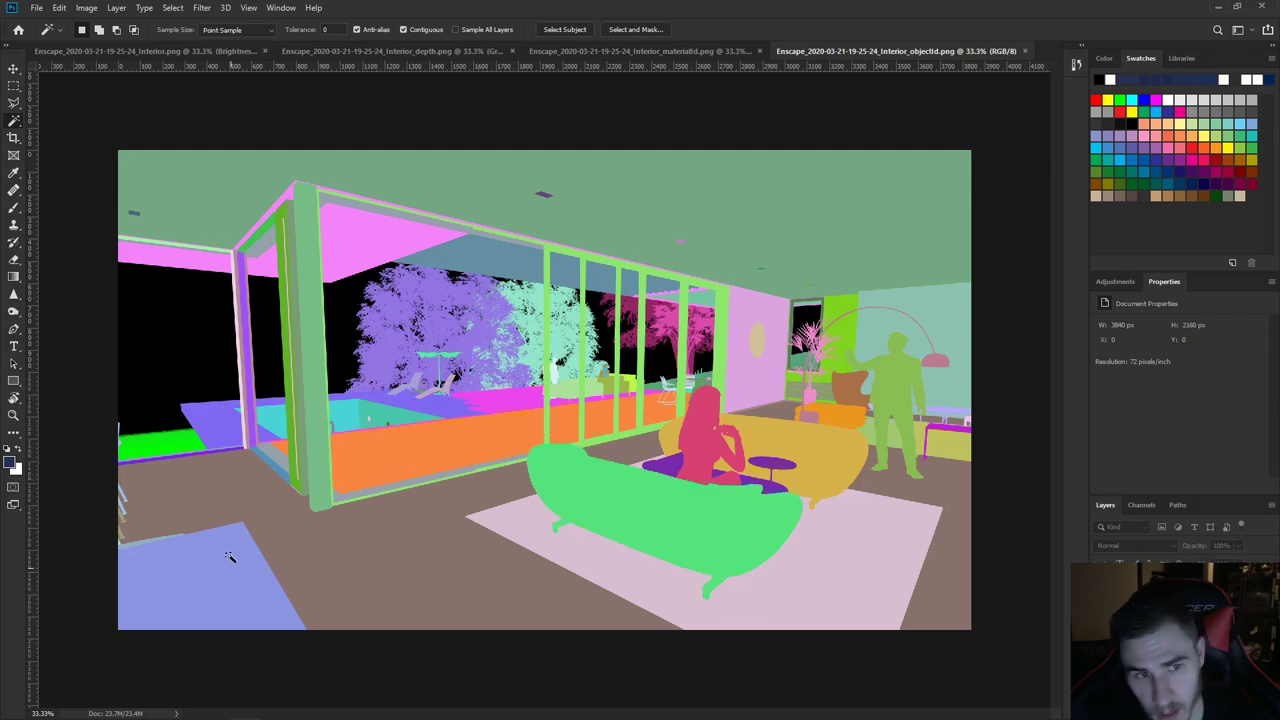
{"action": "left_click", "coordinate": [388, 344]}
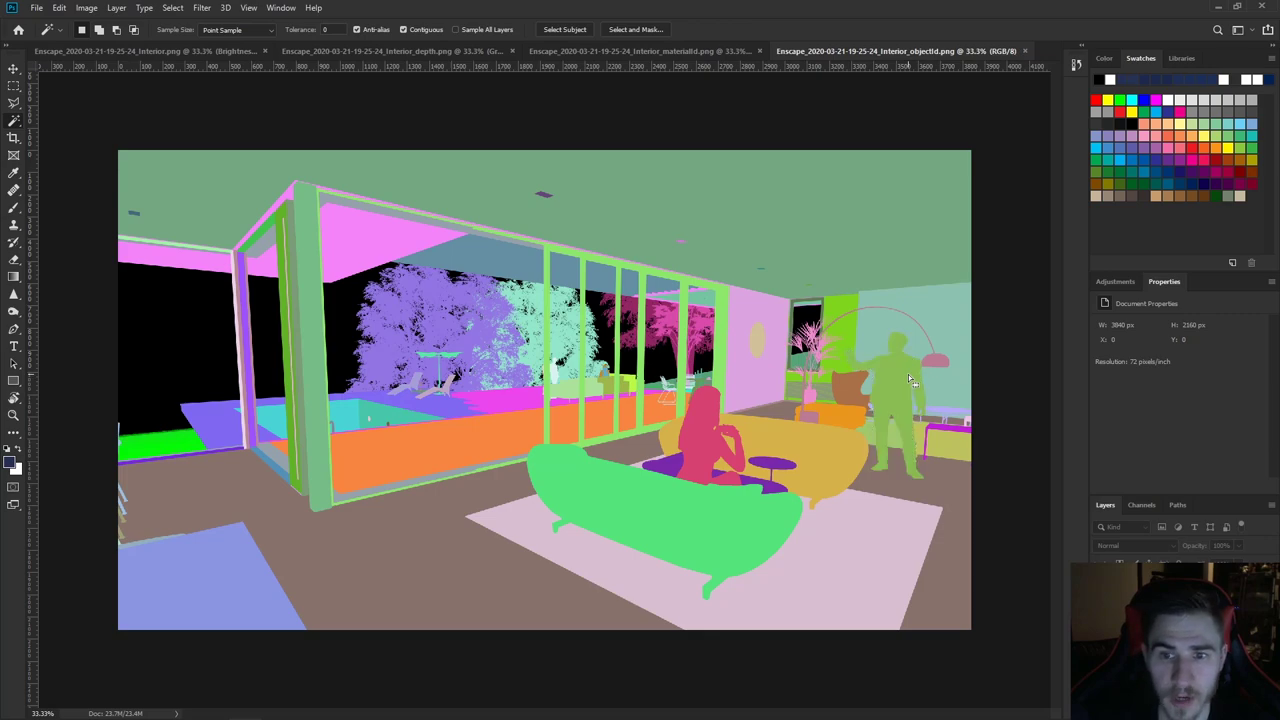
{"action": "left_click", "coordinate": [698, 525]}
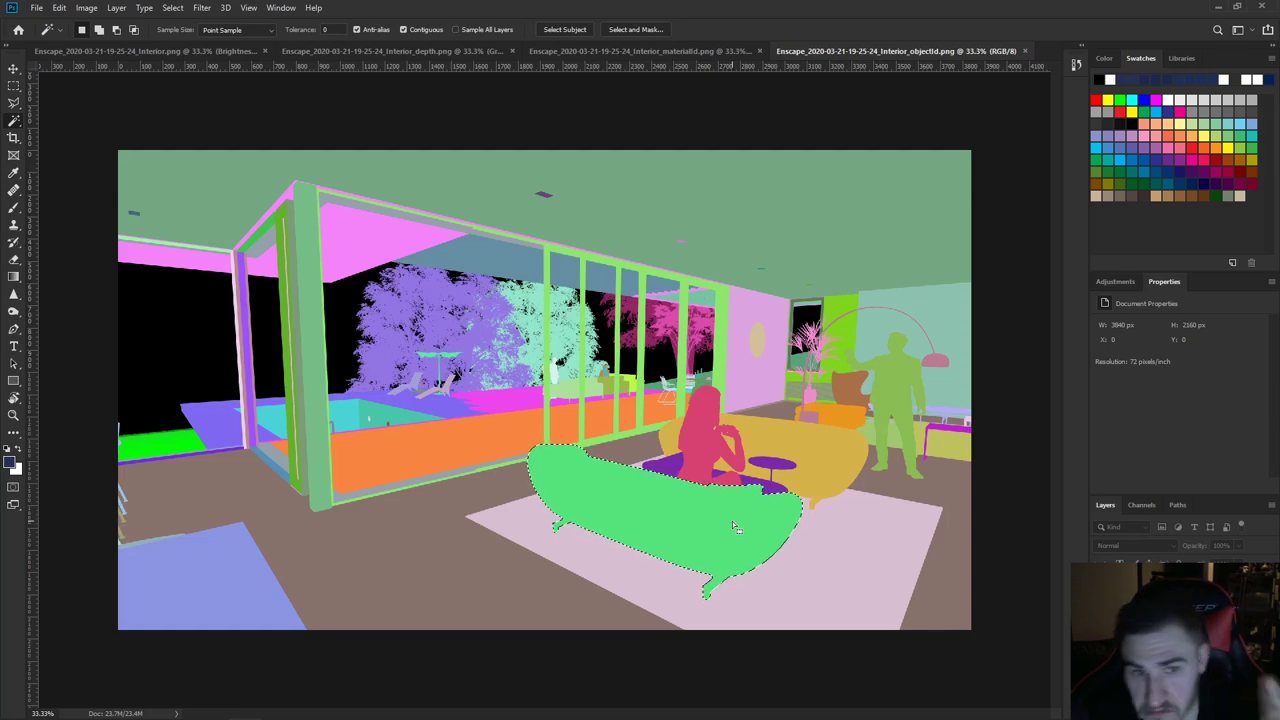
{"action": "key", "text": "ctrl+d"}
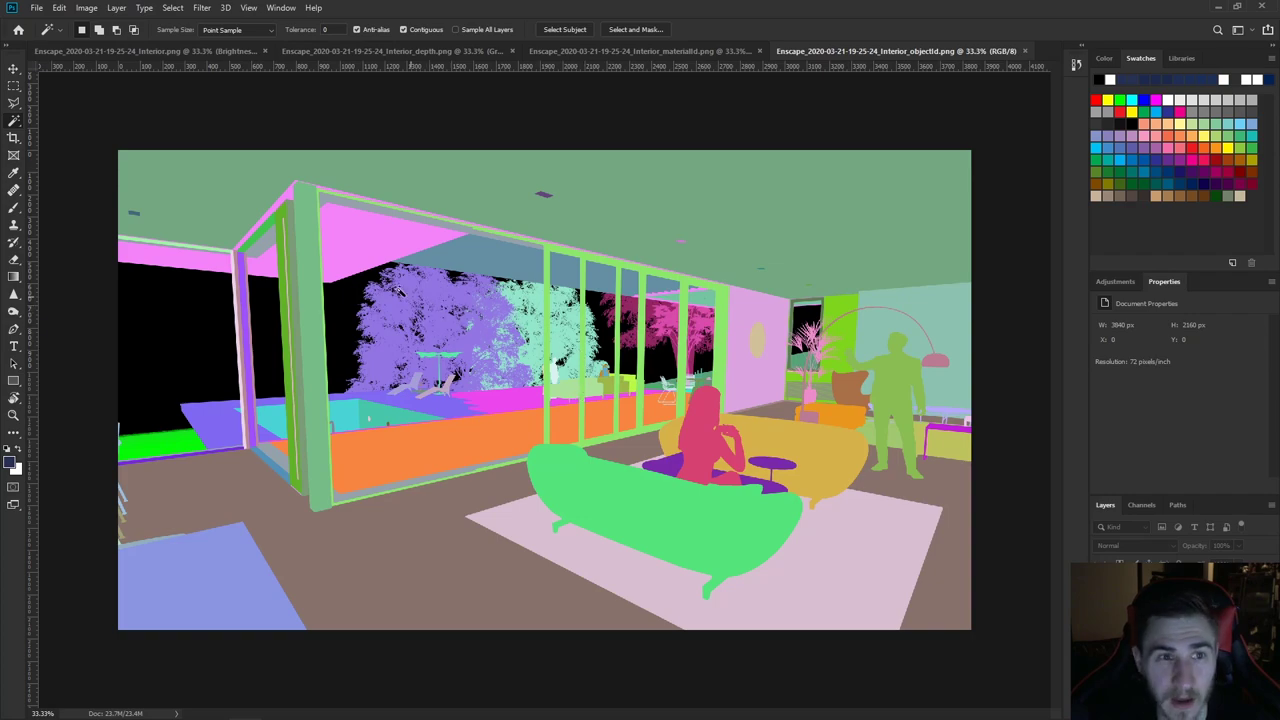
- Return to the material ID image via the depth image and try selecting the foreground sofa's leg and upholstery separately
{"action": "left_click", "coordinate": [360, 50]}
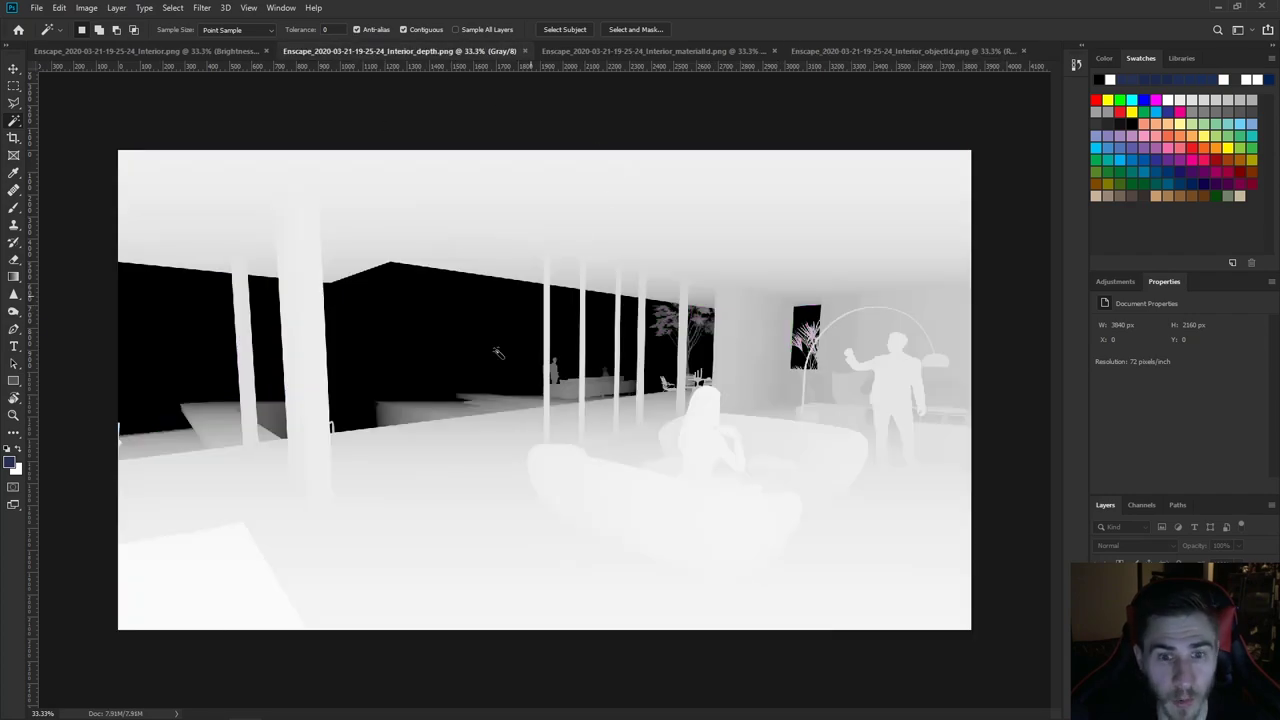
{"action": "left_click", "coordinate": [632, 50]}
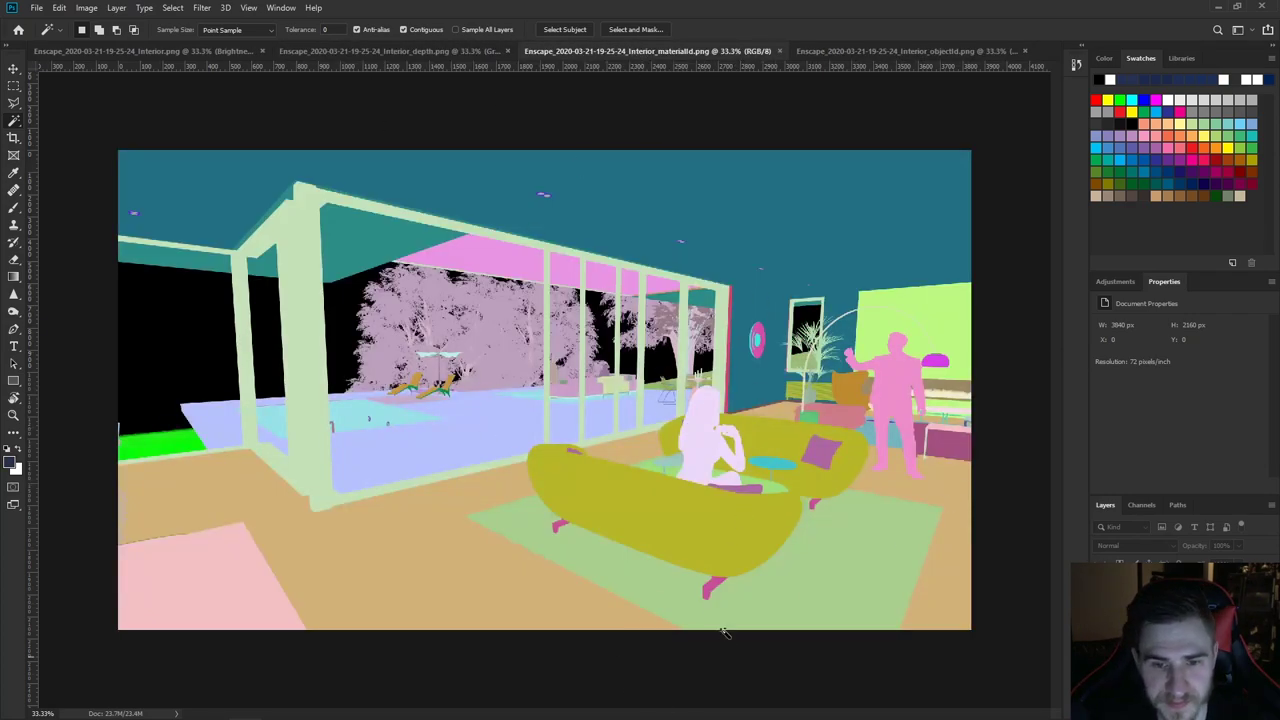
{"action": "left_click", "coordinate": [708, 594]}
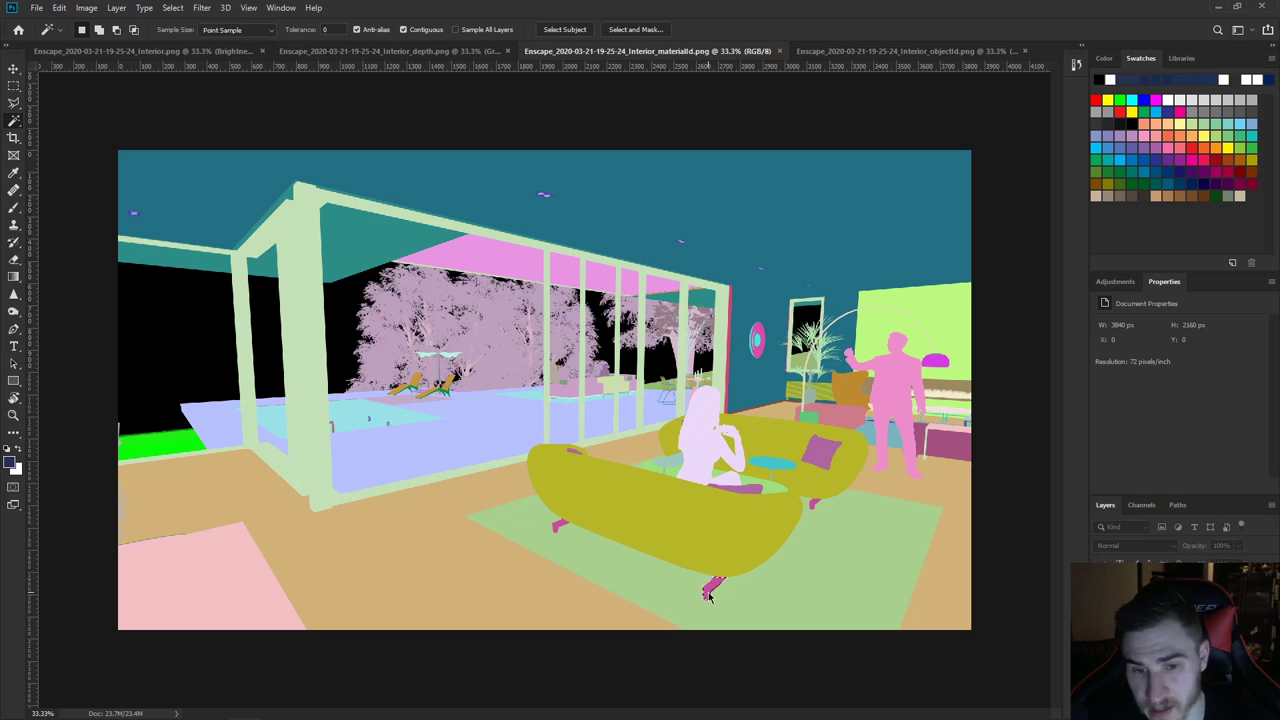
{"action": "left_click", "coordinate": [664, 526]}
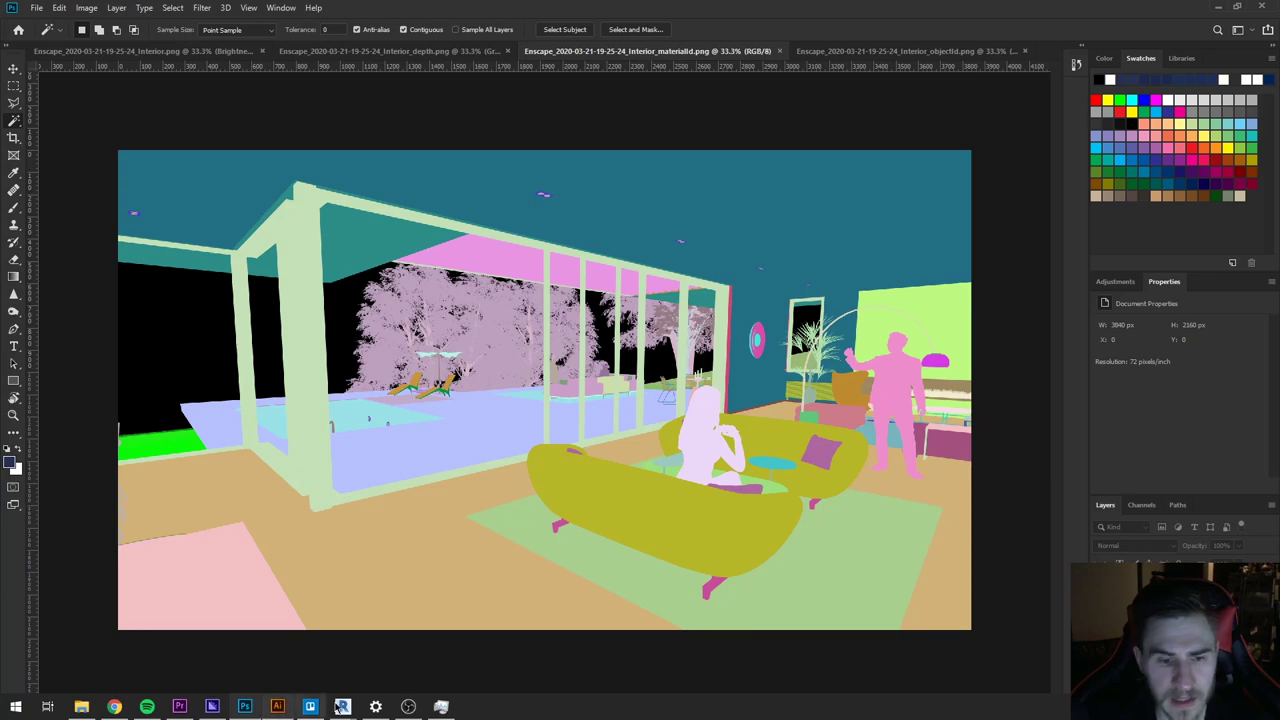
- Switch to Enscape and review the image file formats for captures, choosing Portable Network Graphics (*.png)
{"action": "left_click", "coordinate": [376, 640]}
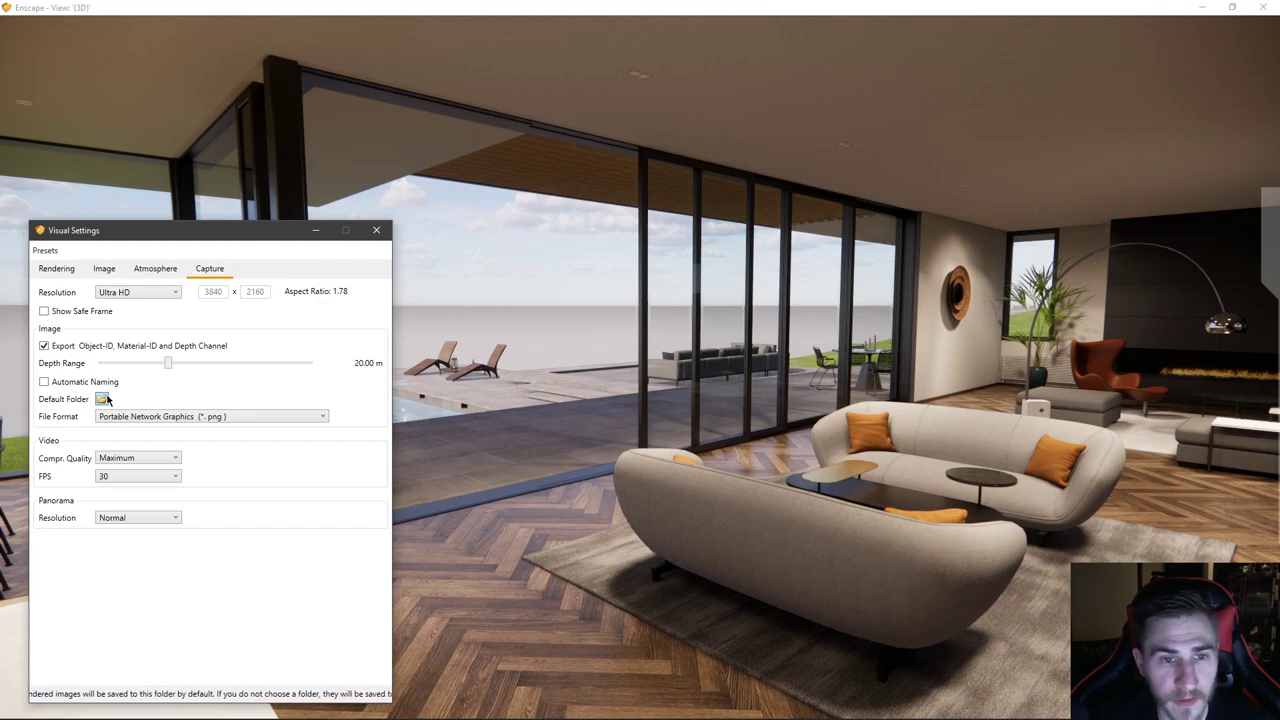
{"action": "left_click", "coordinate": [143, 418]}
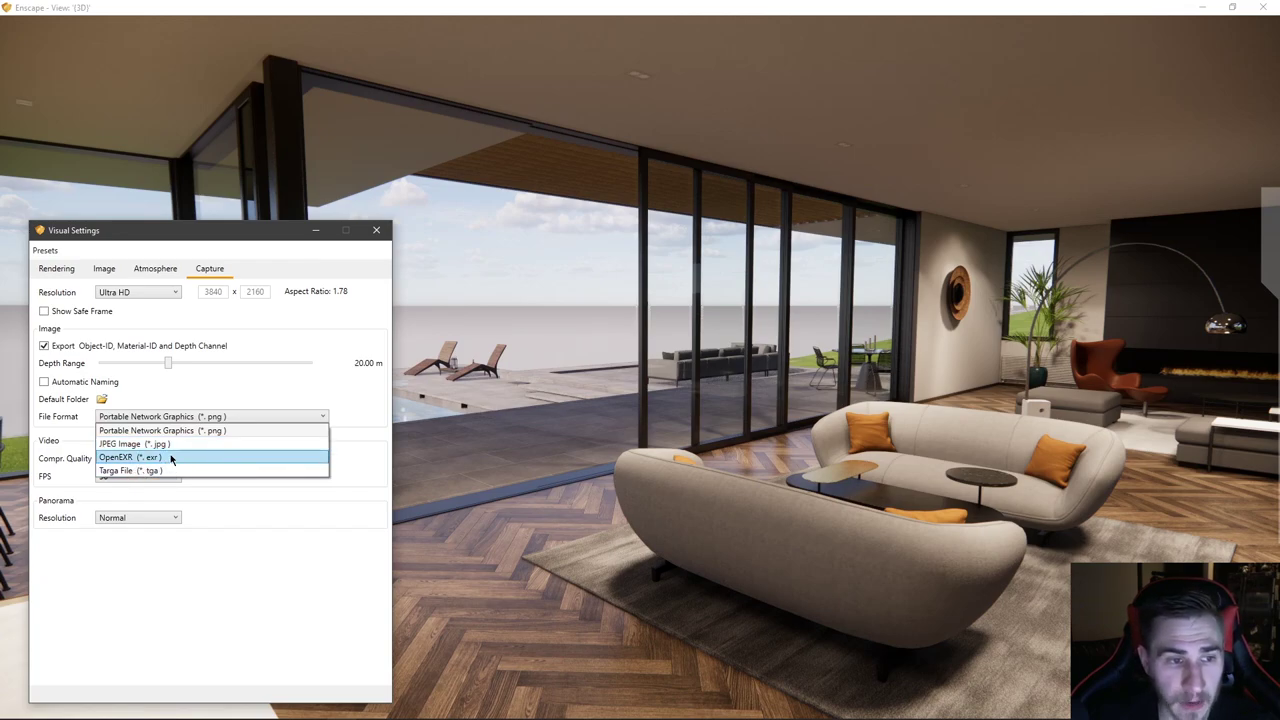
{"action": "left_click", "coordinate": [250, 417]}
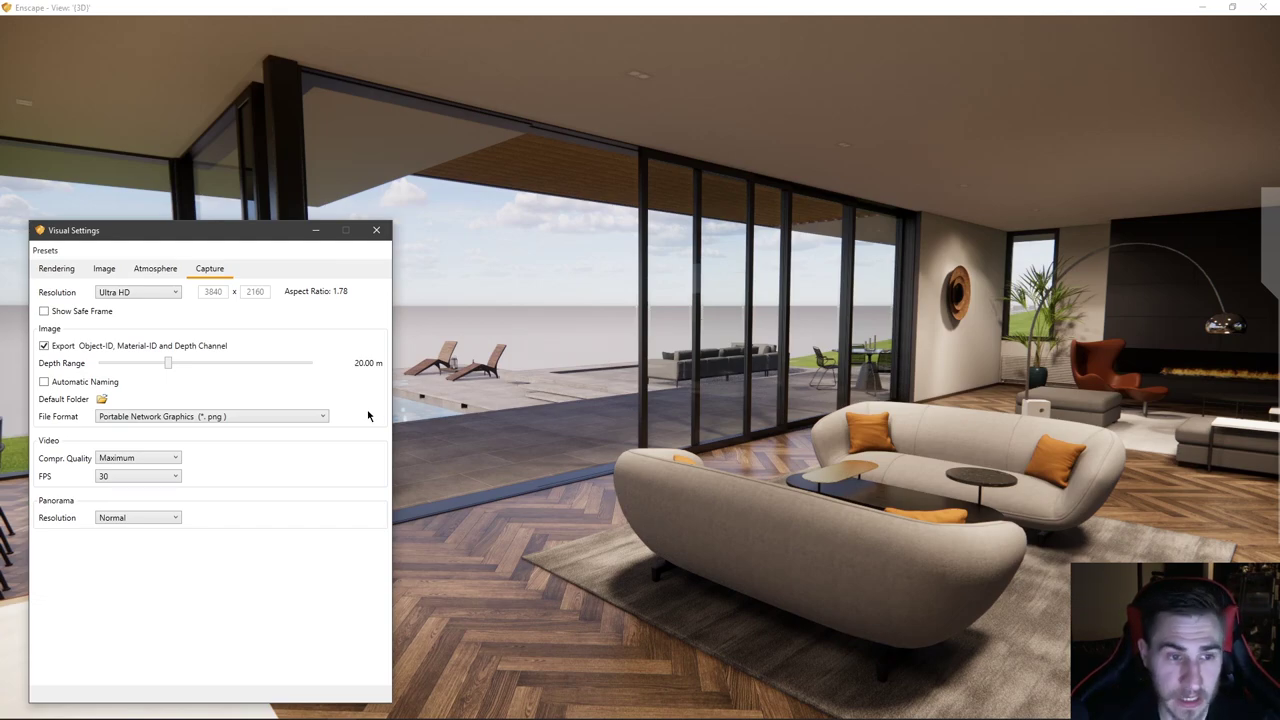
{"action": "left_click", "coordinate": [252, 416]}
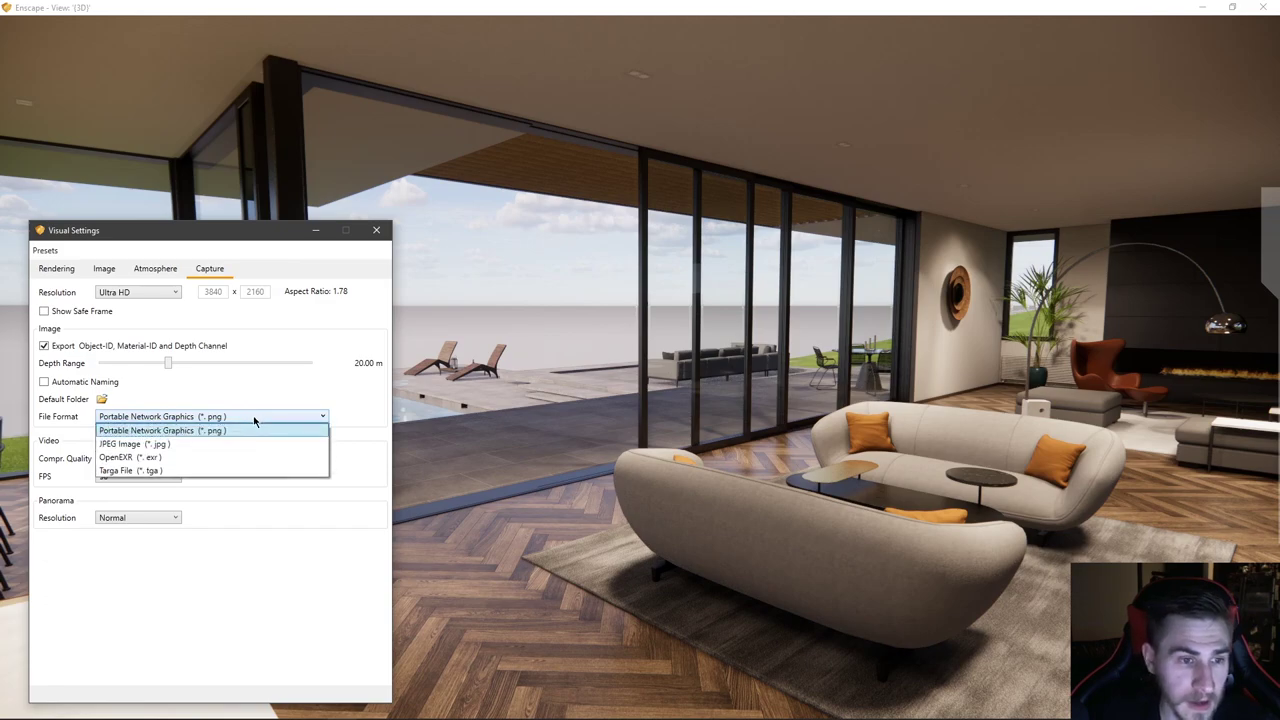
{"action": "left_click", "coordinate": [165, 429]}
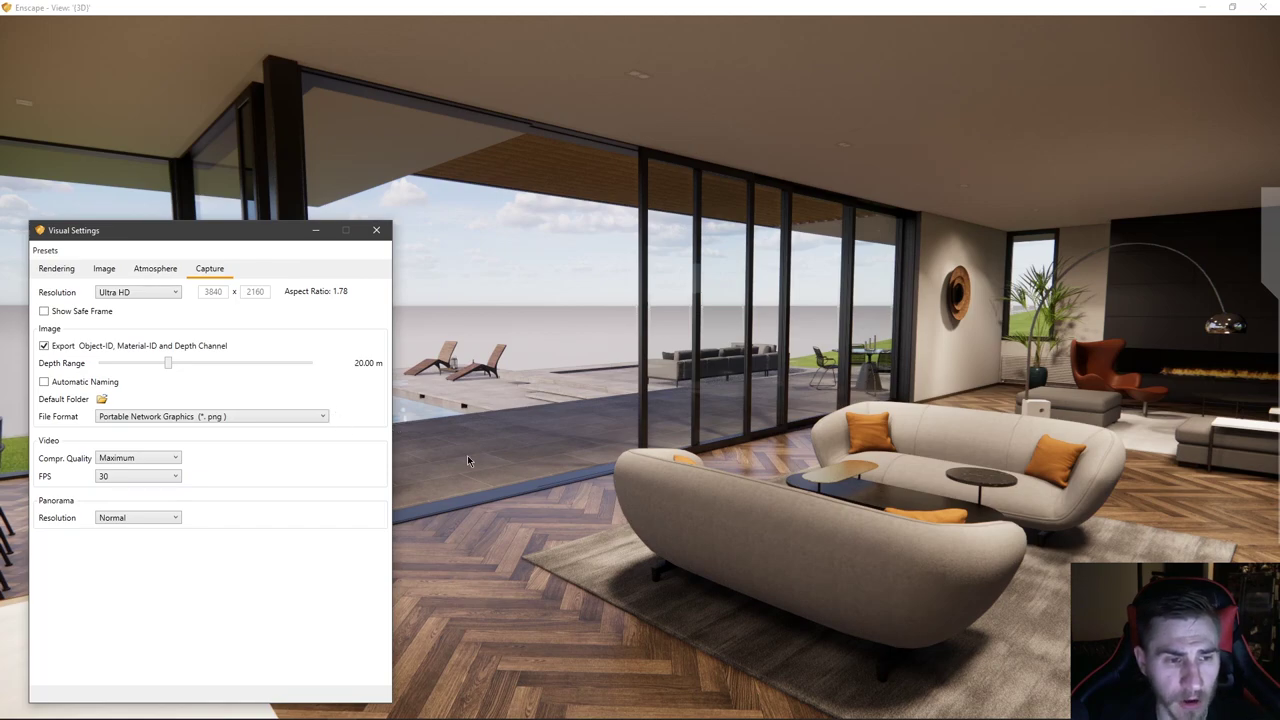
- Review the video compression quality options and choose Maximum
{"action": "left_click", "coordinate": [110, 458]}
{"action": "left_click", "coordinate": [212, 456]}
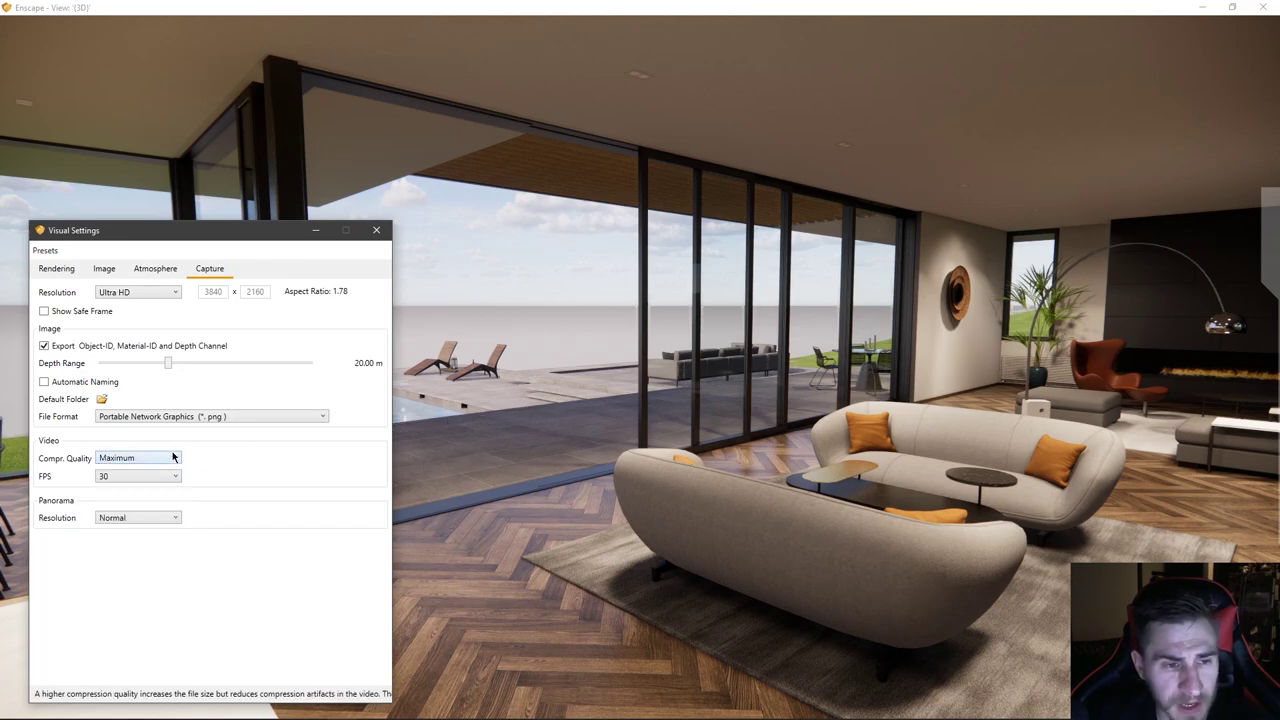
{"action": "left_click", "coordinate": [151, 458]}
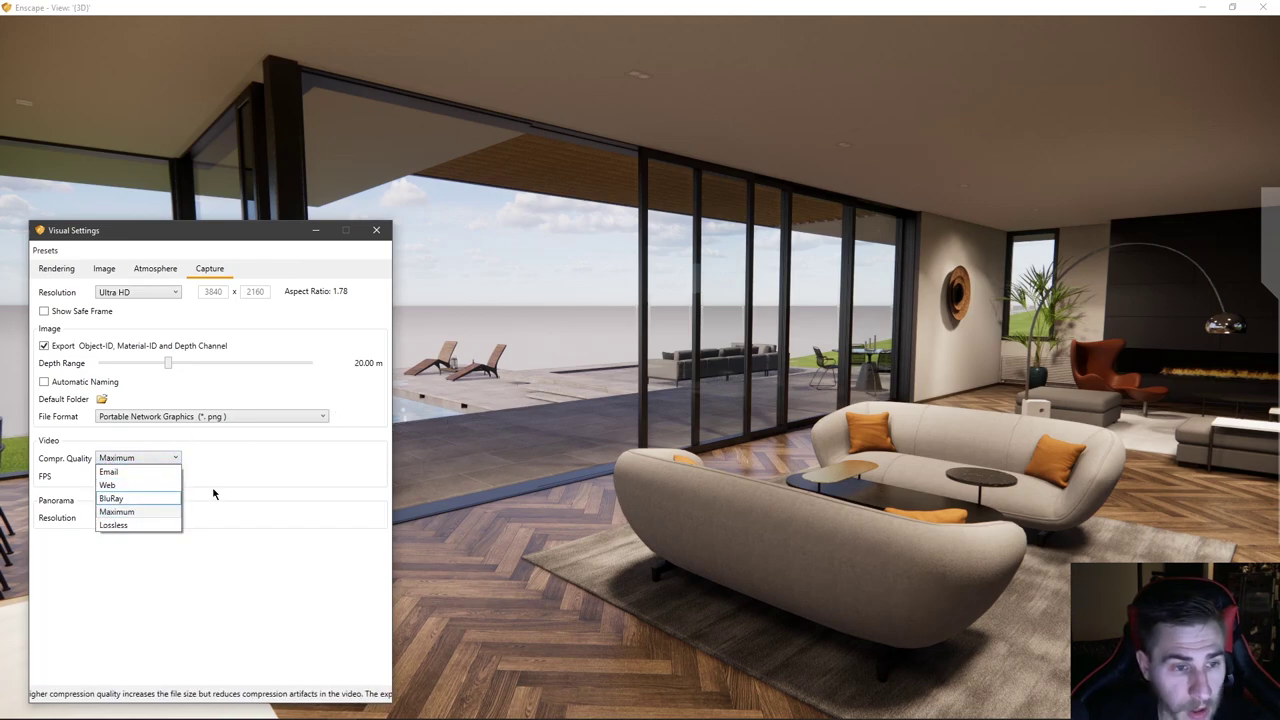
{"action": "left_click", "coordinate": [213, 490]}
{"action": "left_click", "coordinate": [140, 458]}
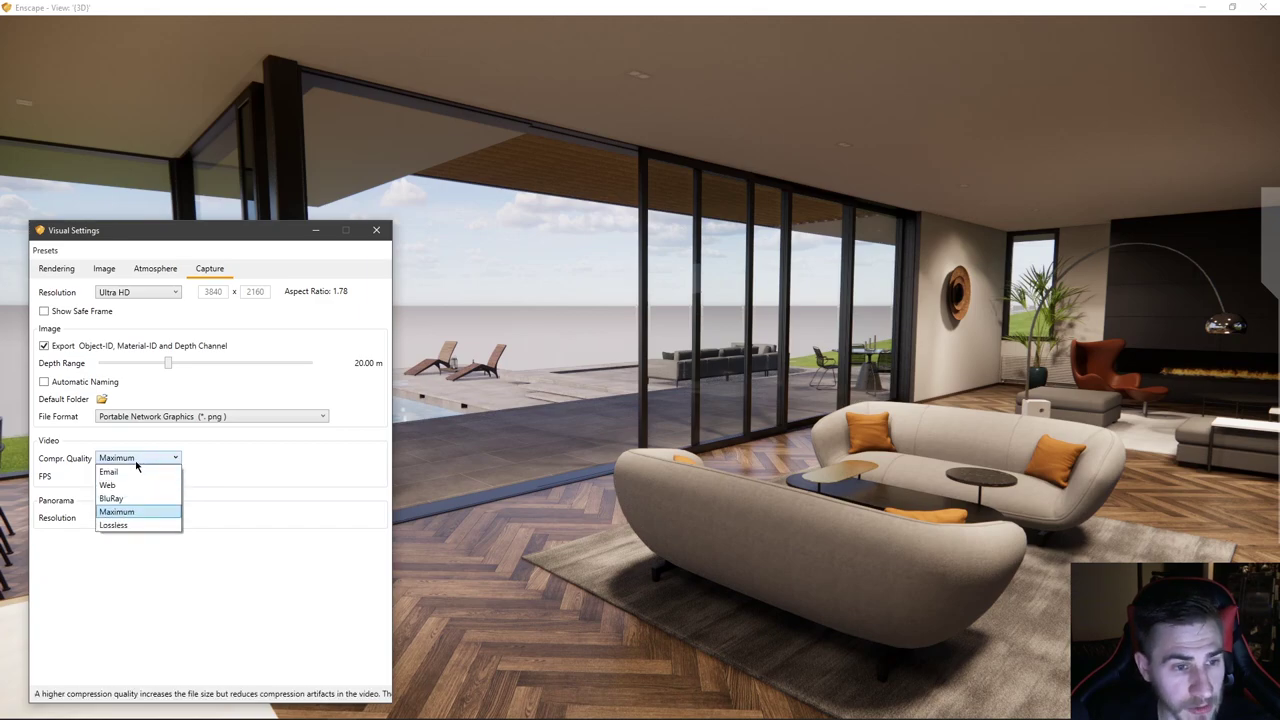
{"action": "left_click", "coordinate": [135, 511]}
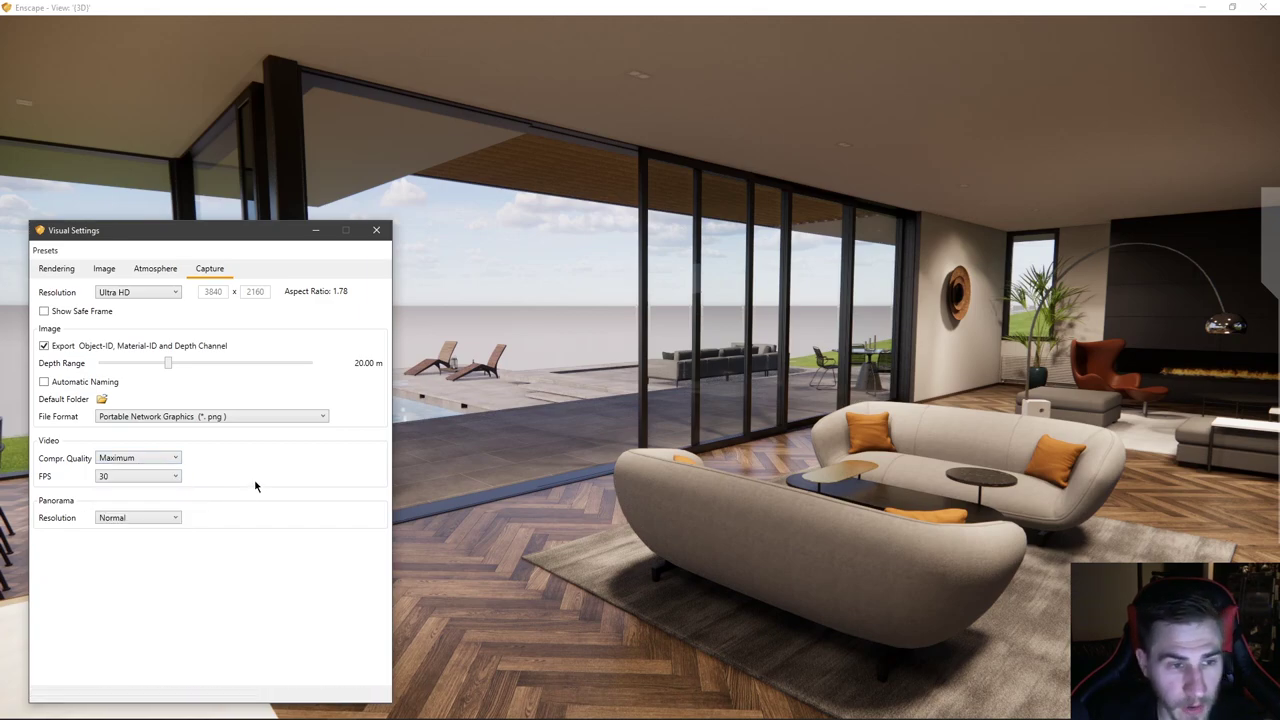
- Try a video frame rate of 120 FPS, settle on 60 FPS and keep the compression quality at Maximum
{"action": "left_click", "coordinate": [105, 476]}
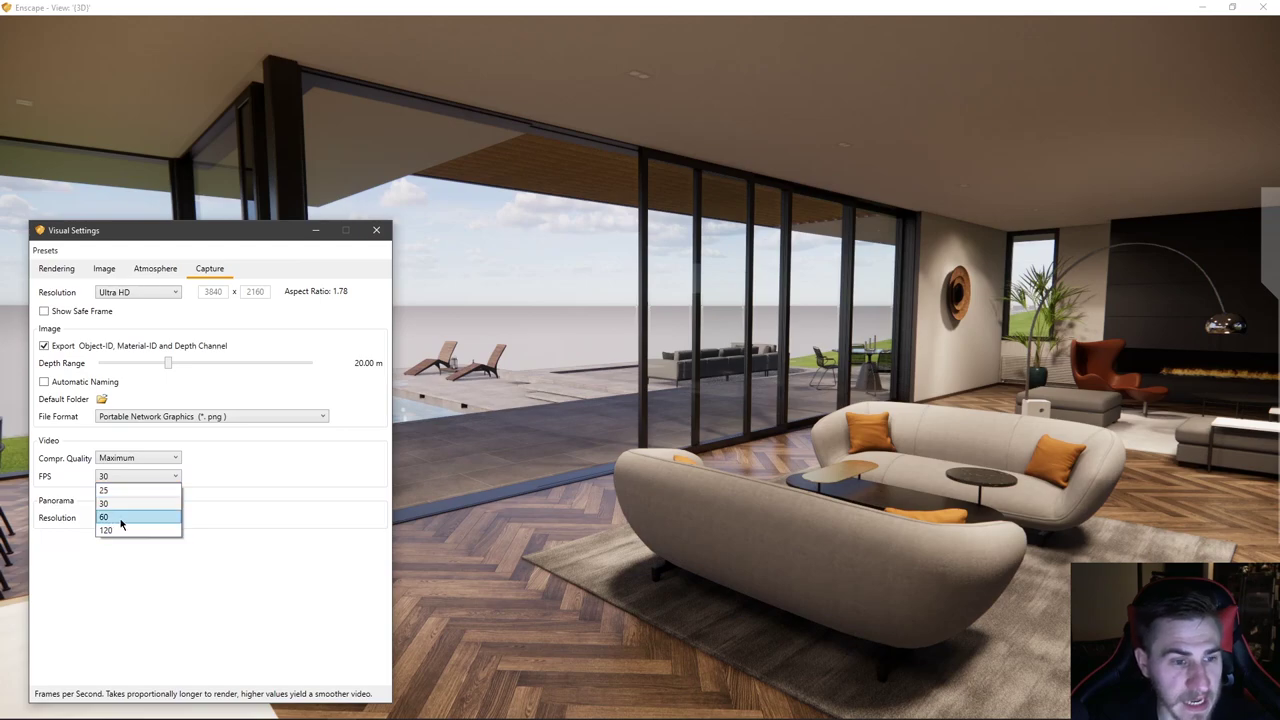
{"action": "left_click", "coordinate": [216, 502]}
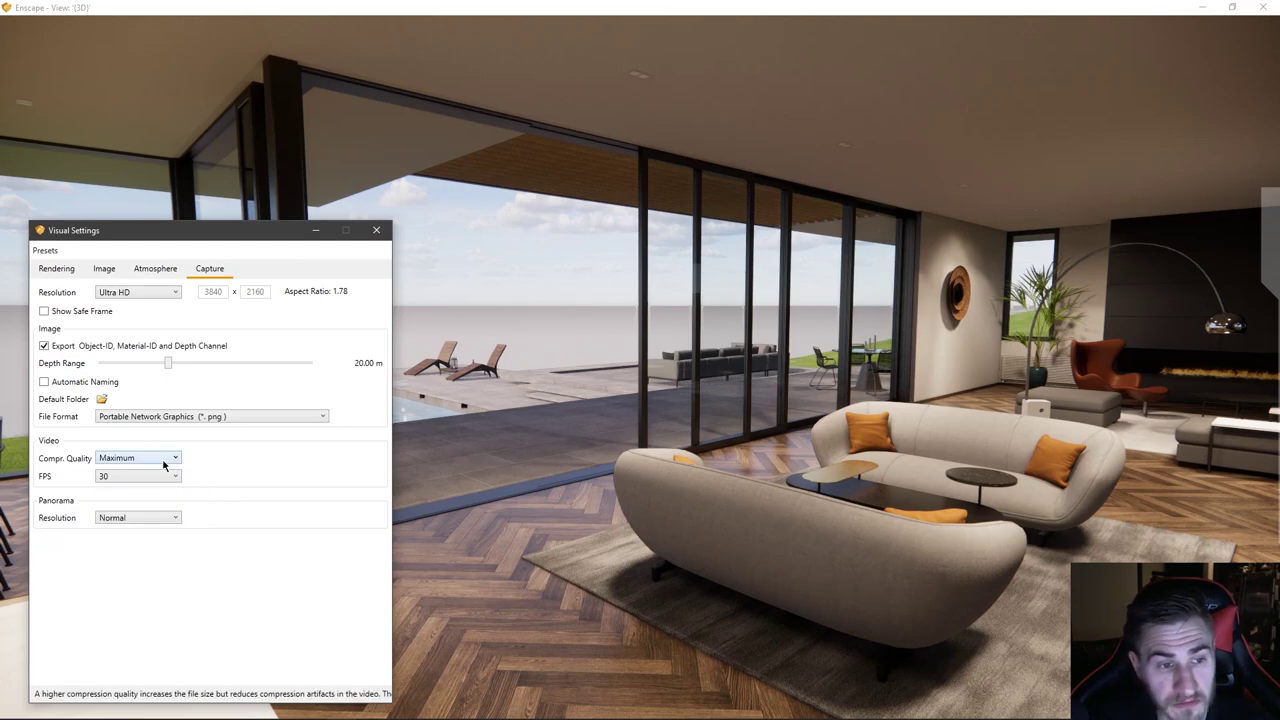
{"action": "left_click", "coordinate": [117, 476]}
{"action": "left_click", "coordinate": [160, 534]}
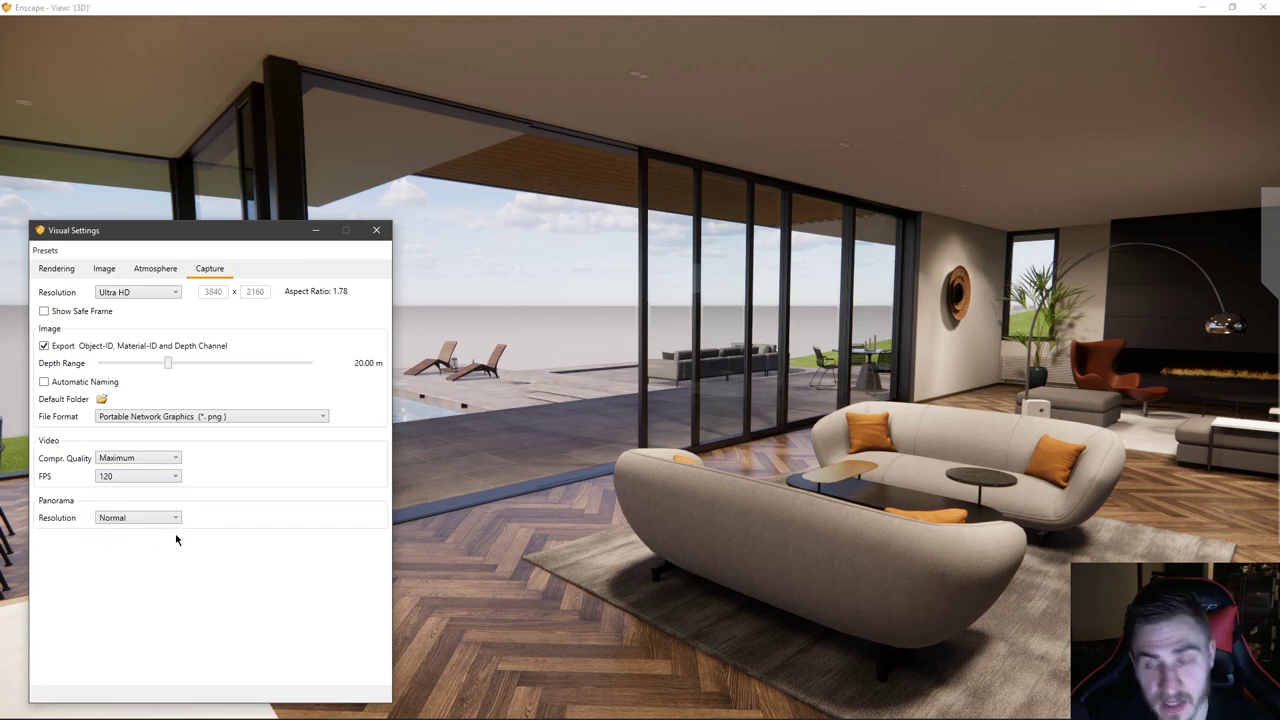
{"action": "left_click", "coordinate": [138, 477]}
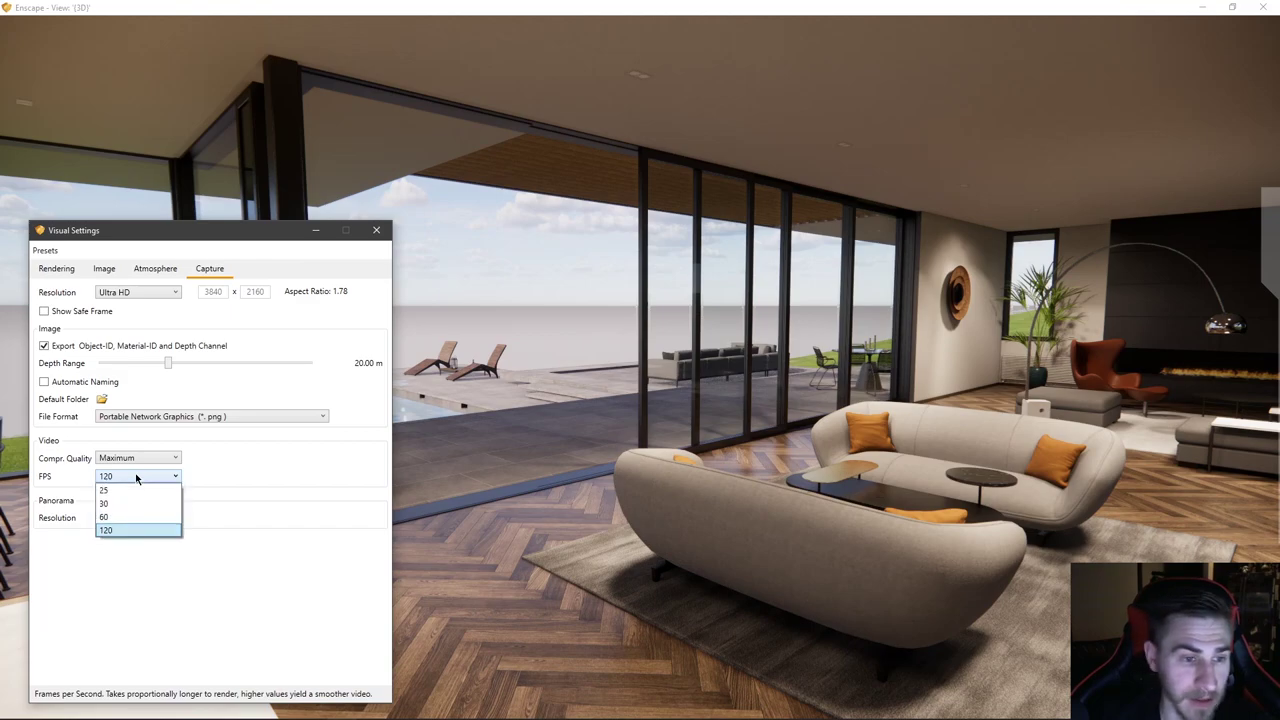
{"action": "left_click", "coordinate": [108, 521]}
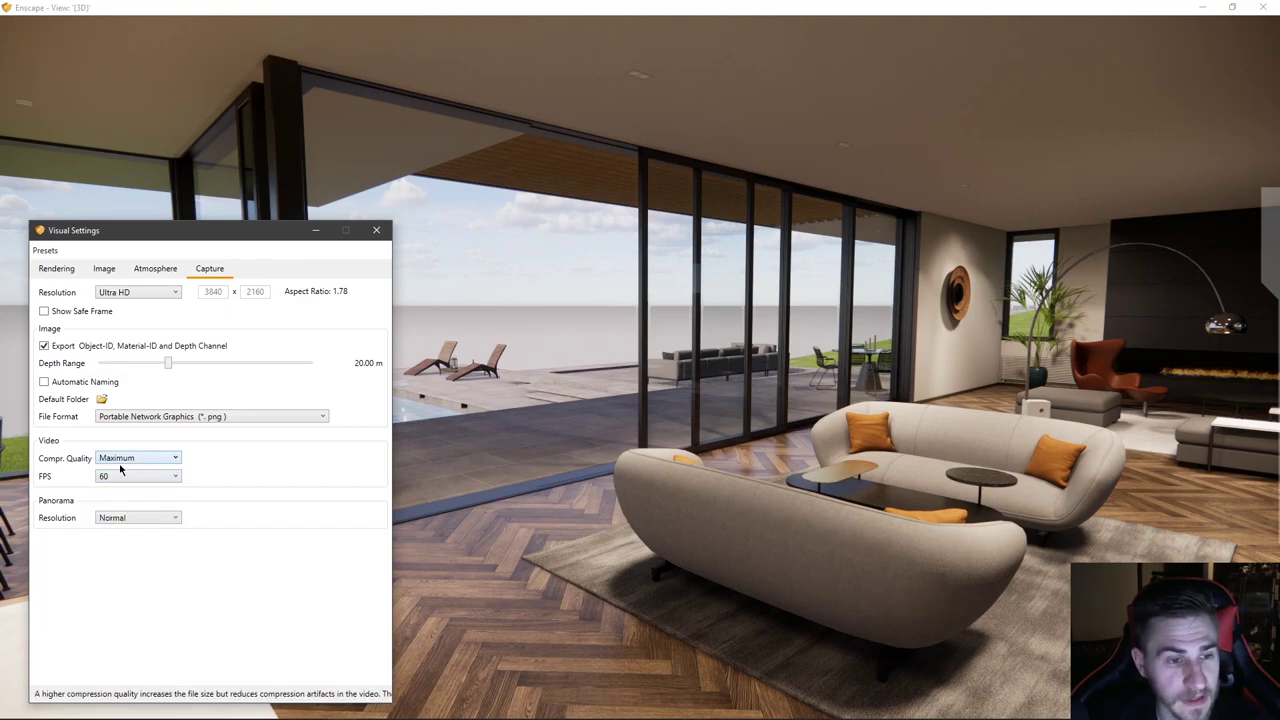
{"action": "left_click", "coordinate": [138, 458]}
{"action": "left_click", "coordinate": [146, 512]}
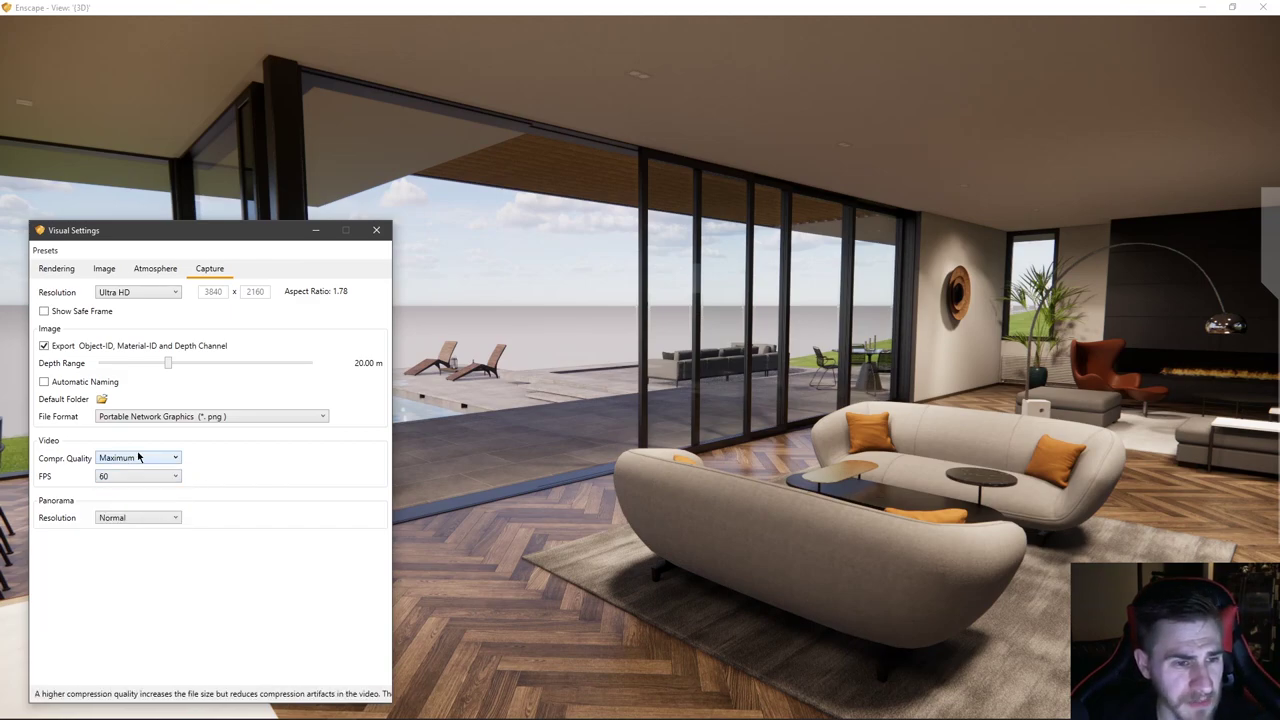
{"action": "left_click", "coordinate": [146, 459]}
{"action": "left_click", "coordinate": [147, 460]}
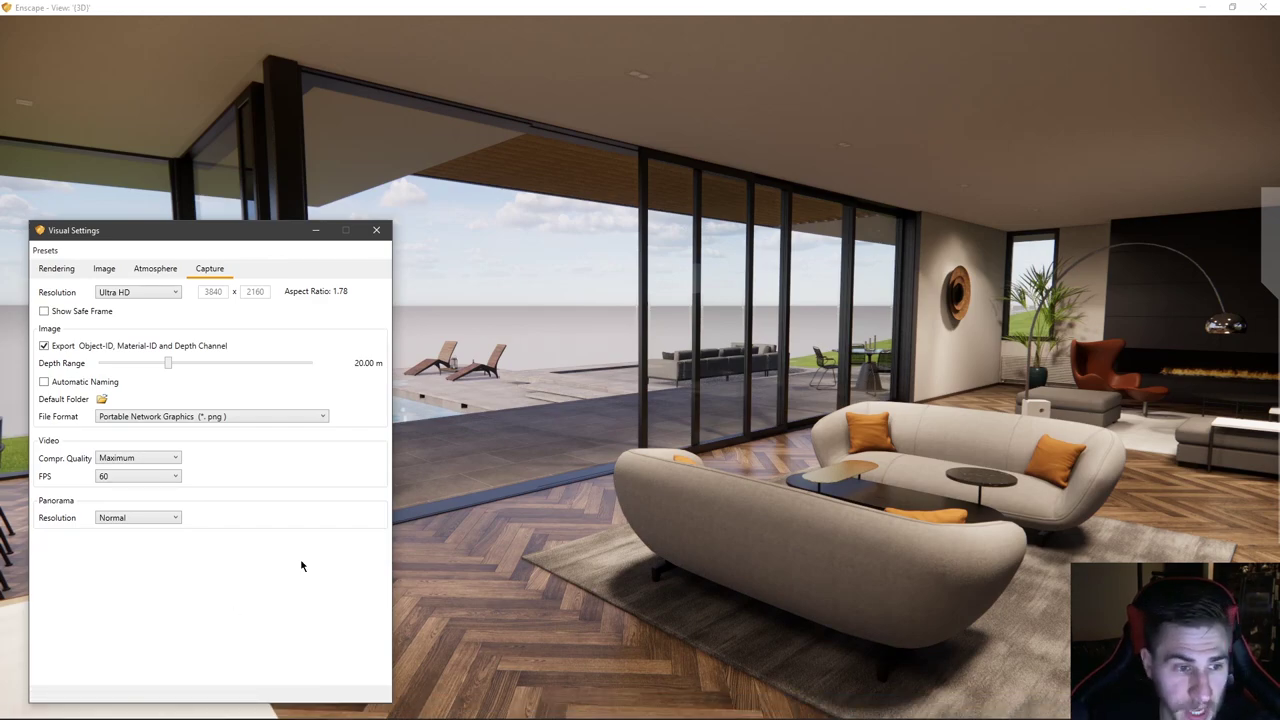
- Set the panorama resolution to High in the capture settings
{"action": "left_click", "coordinate": [145, 512]}
{"action": "left_click", "coordinate": [158, 516]}
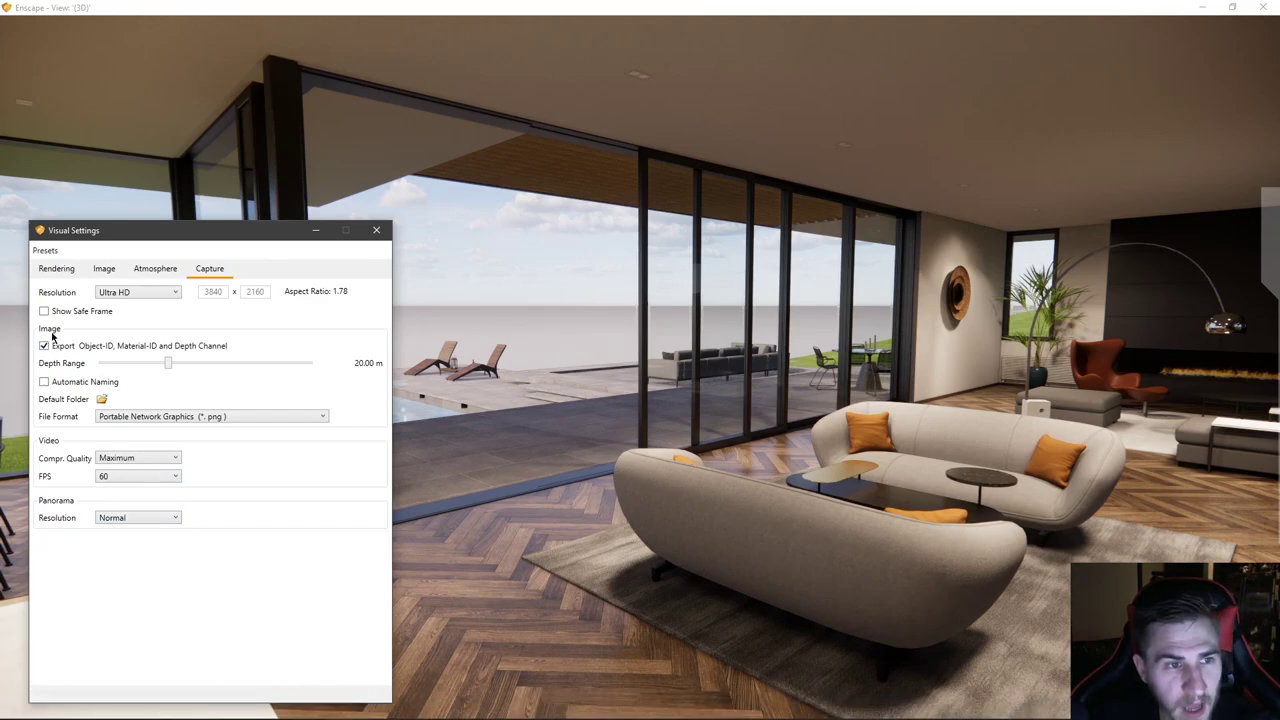
{"action": "left_click", "coordinate": [56, 269]}
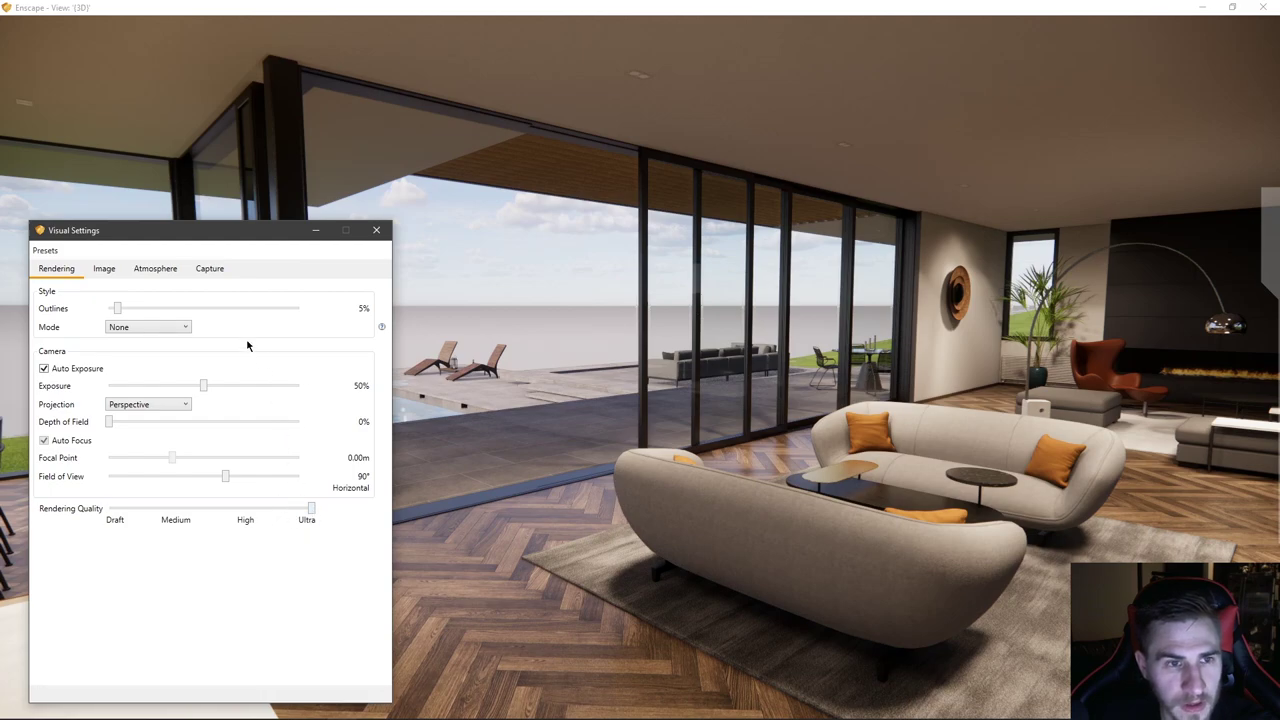
{"action": "left_click", "coordinate": [209, 268]}
{"action": "left_click", "coordinate": [125, 518]}
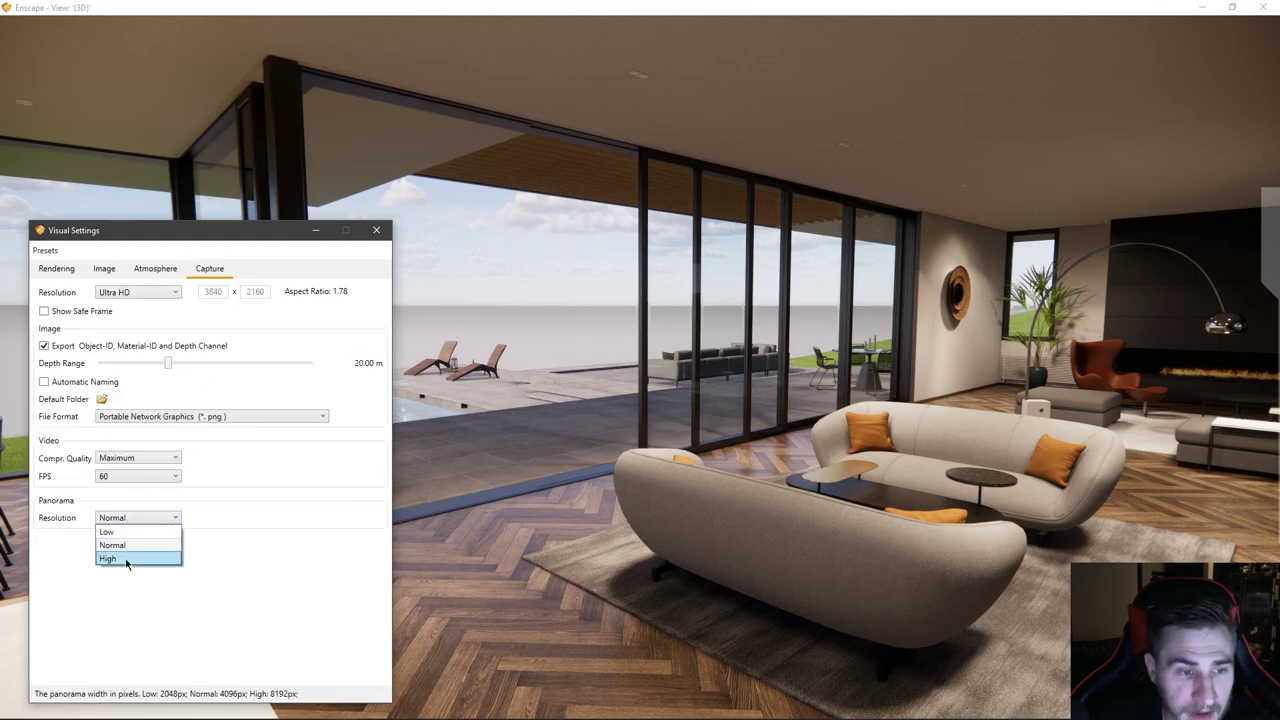
{"action": "left_click", "coordinate": [126, 560]}
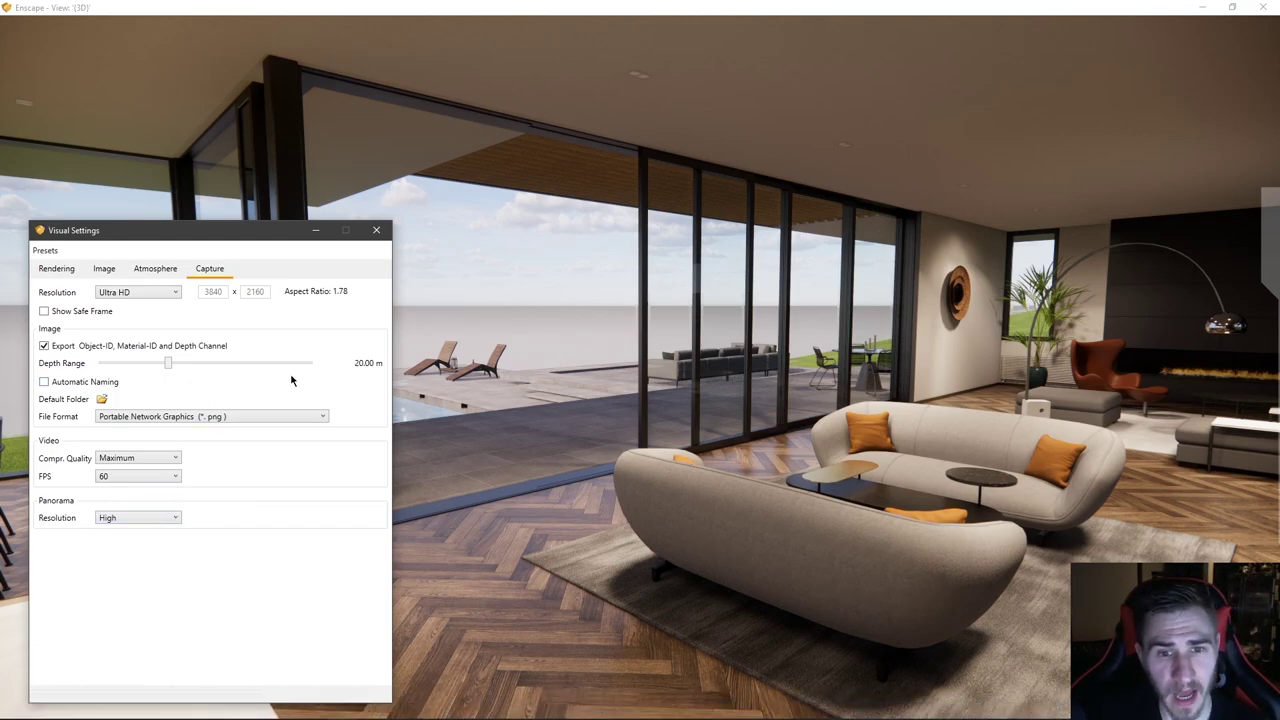
- Reset the current visual settings to their default values and confirm the reset
{"action": "left_click", "coordinate": [62, 268]}
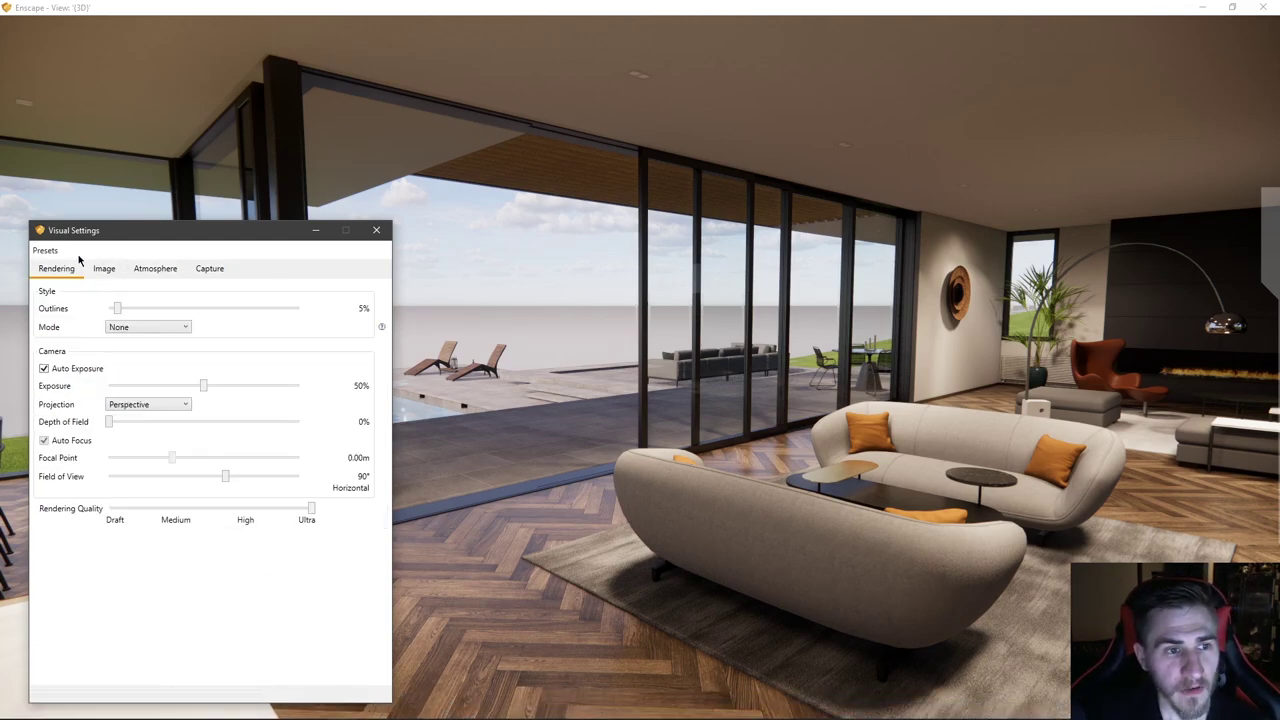
{"action": "left_click", "coordinate": [45, 250]}
{"action": "left_click", "coordinate": [86, 300]}
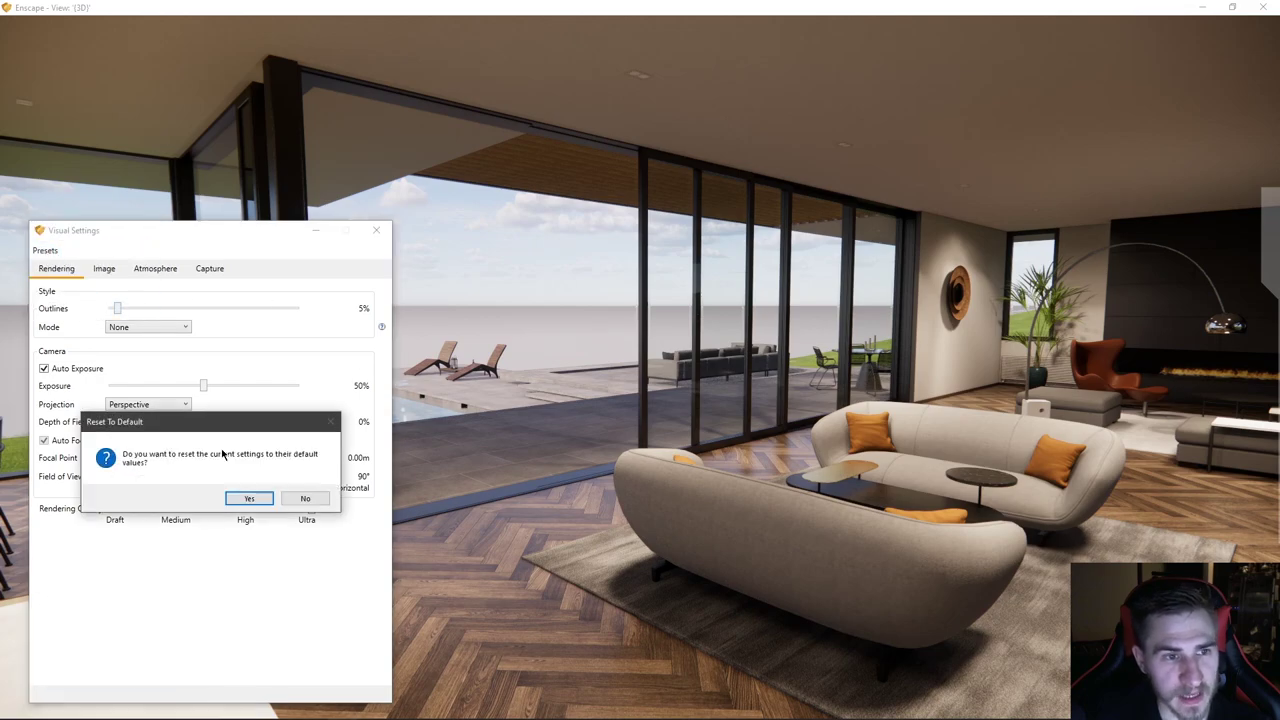
{"action": "left_click", "coordinate": [252, 498]}
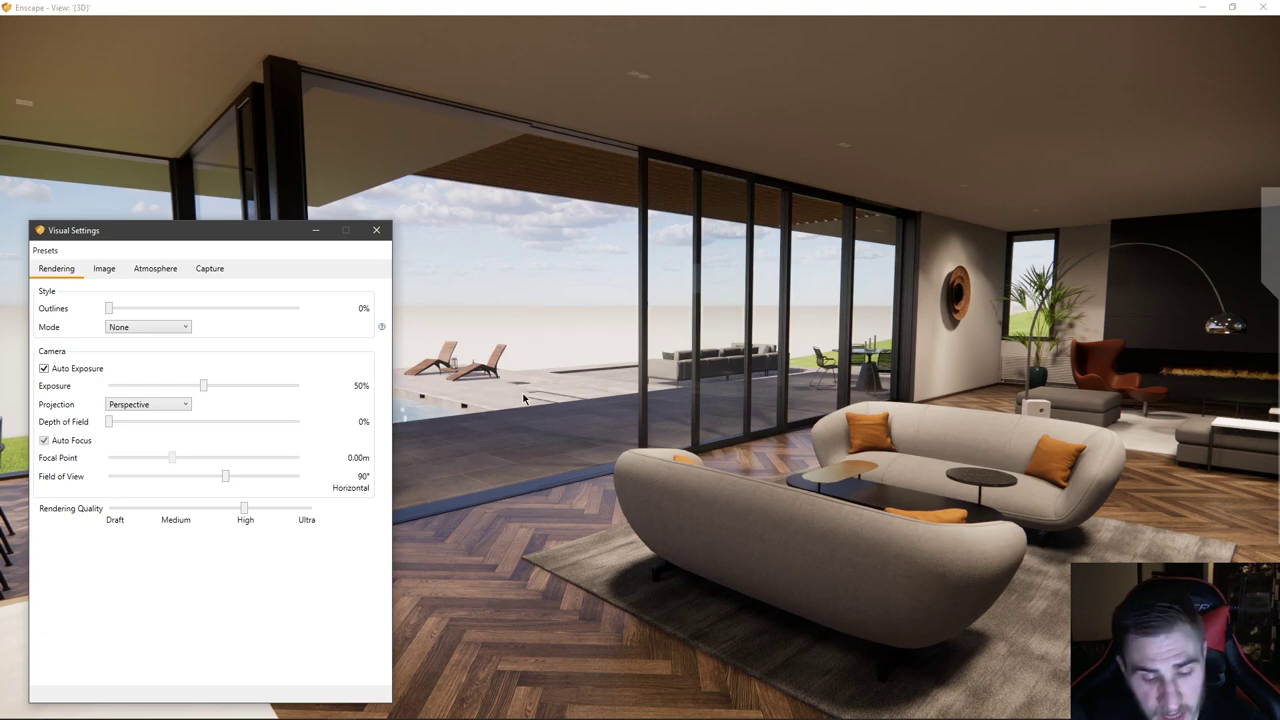
- Walk through the living room to inspect the armchair area, and return to the saved Interior view
{"action": "left_click_drag", "start_coordinate": [632, 354], "coordinate": [480, 360]}
{"action": "key", "text": "w"}
{"action": "key", "text": "w"}
{"action": "left_click_drag", "start_coordinate": [1000, 350], "coordinate": [913, 336]}
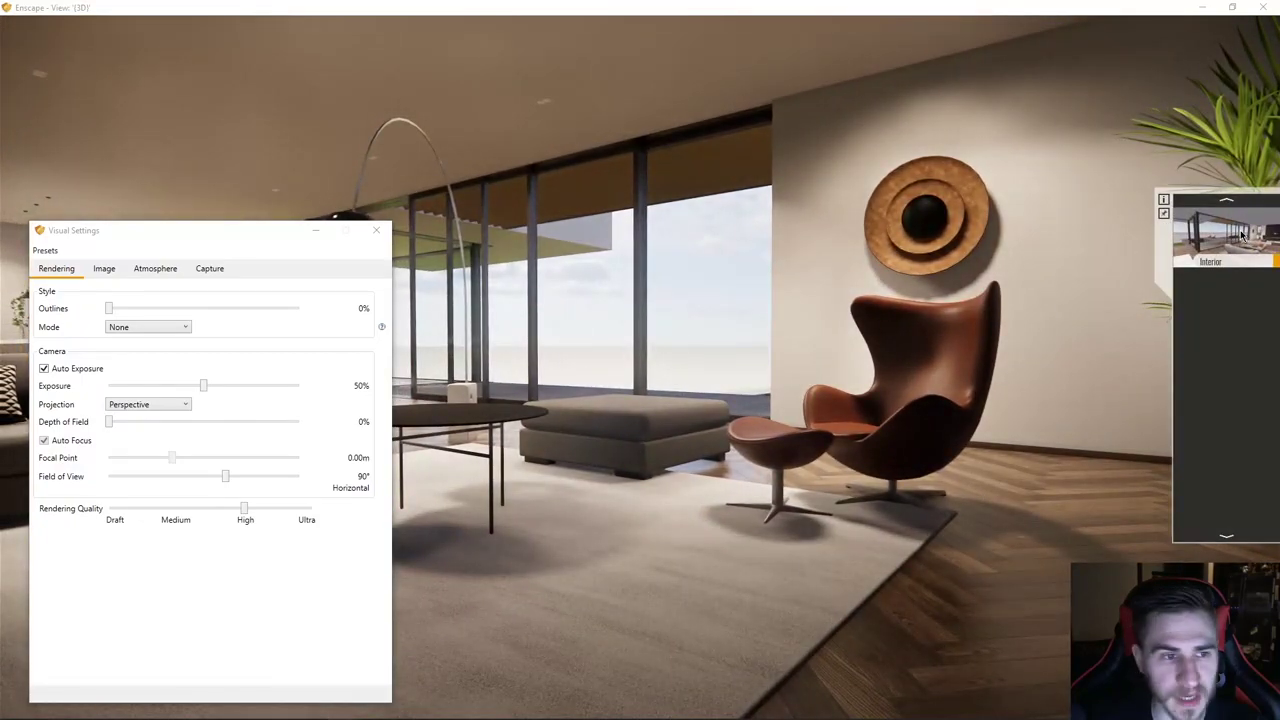
{"action": "left_click", "coordinate": [1240, 238]}
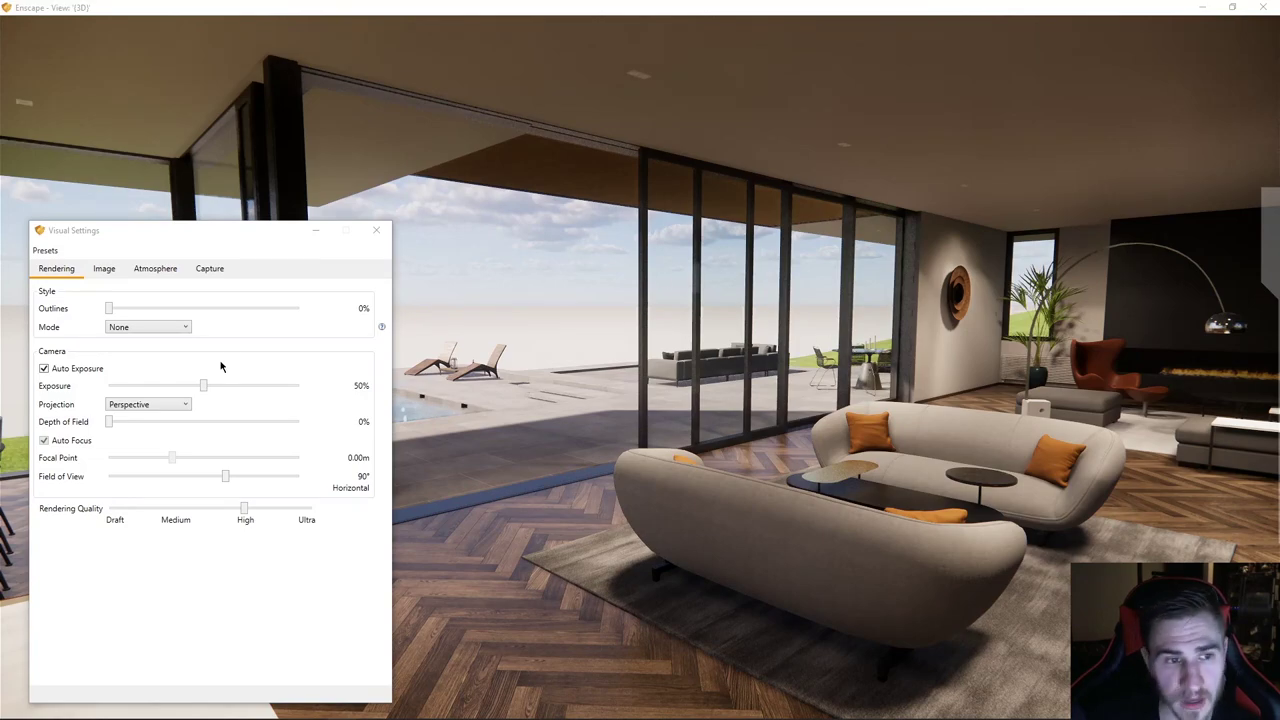
- Set the camera projection to Two-Point, the rendering quality to Ultra and turn off Auto Exposure
{"action": "left_click", "coordinate": [142, 405]}
{"action": "left_click", "coordinate": [131, 430]}
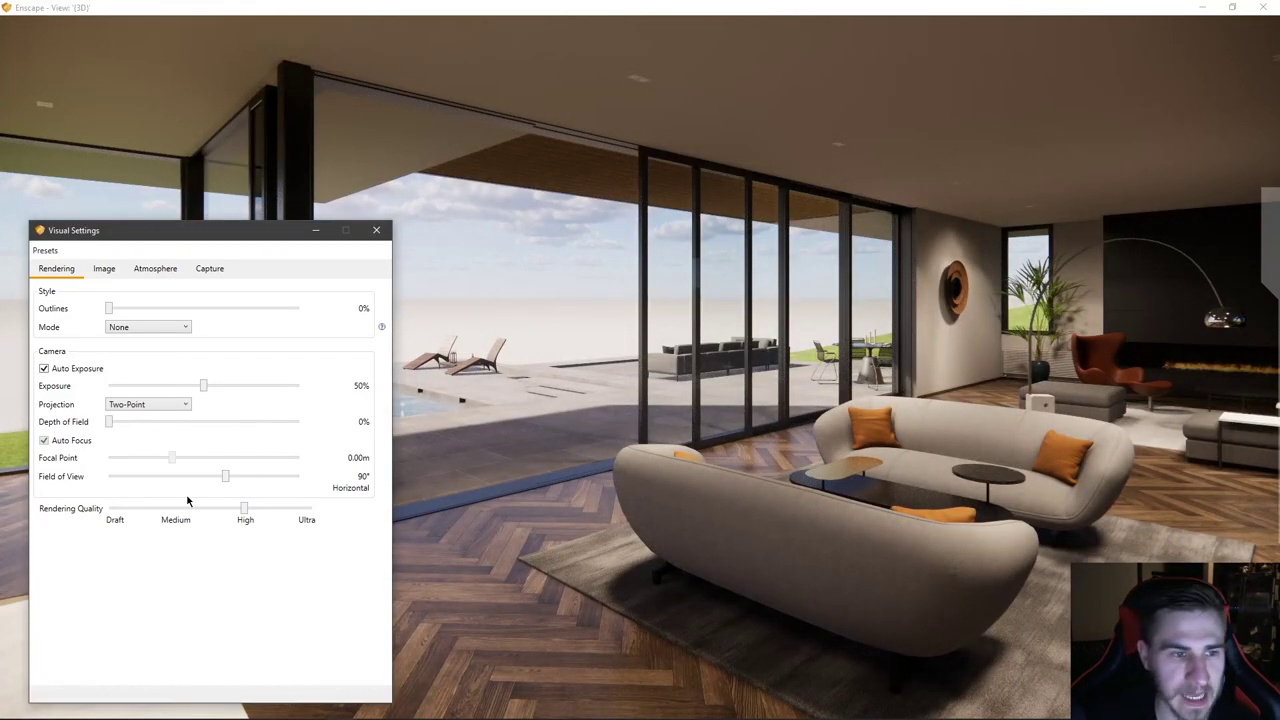
{"action": "left_click_drag", "start_coordinate": [244, 510], "coordinate": [311, 510]}
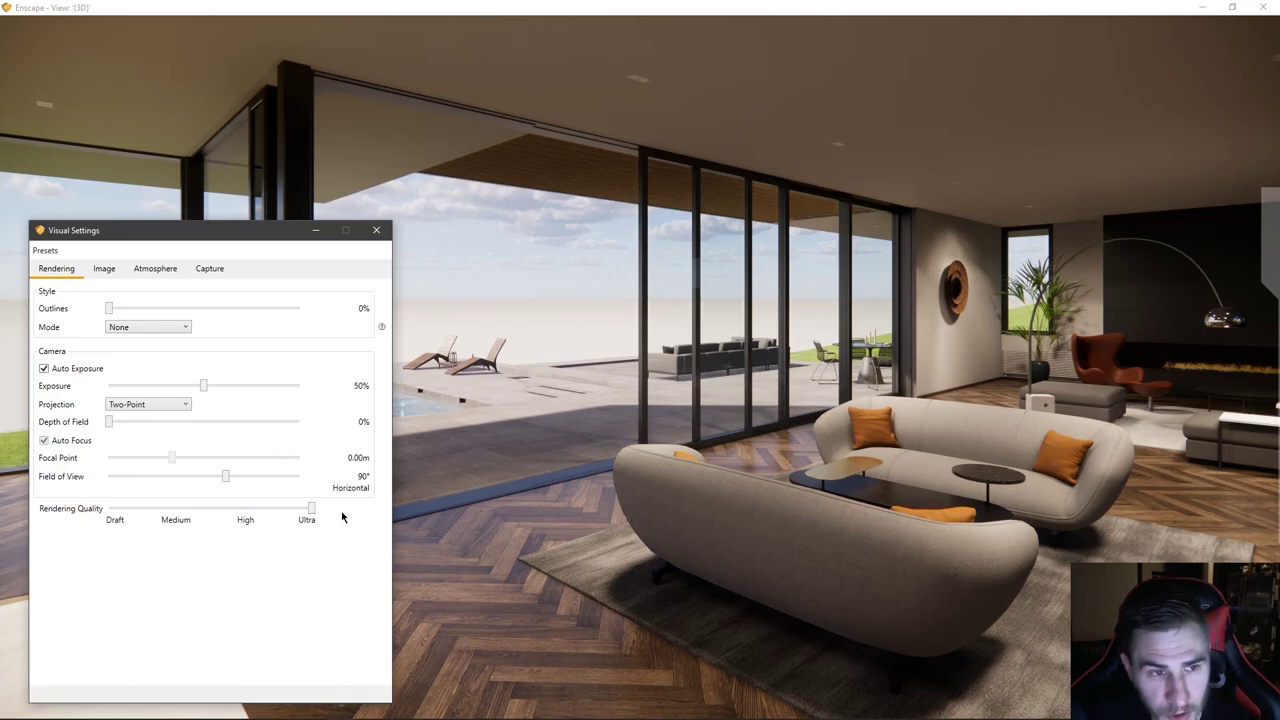
{"action": "left_click", "coordinate": [43, 368]}
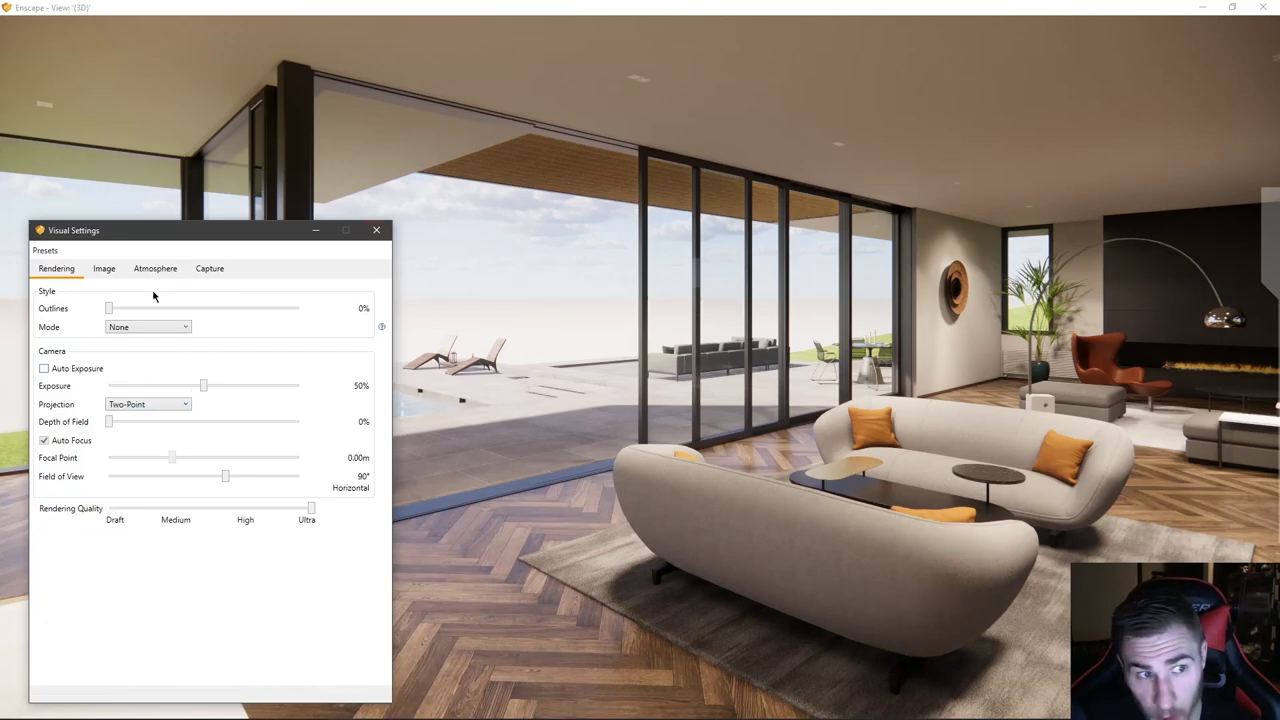
- Look over the image and atmosphere settings, and lower the sun brightness to 30%
{"action": "left_click", "coordinate": [104, 268]}
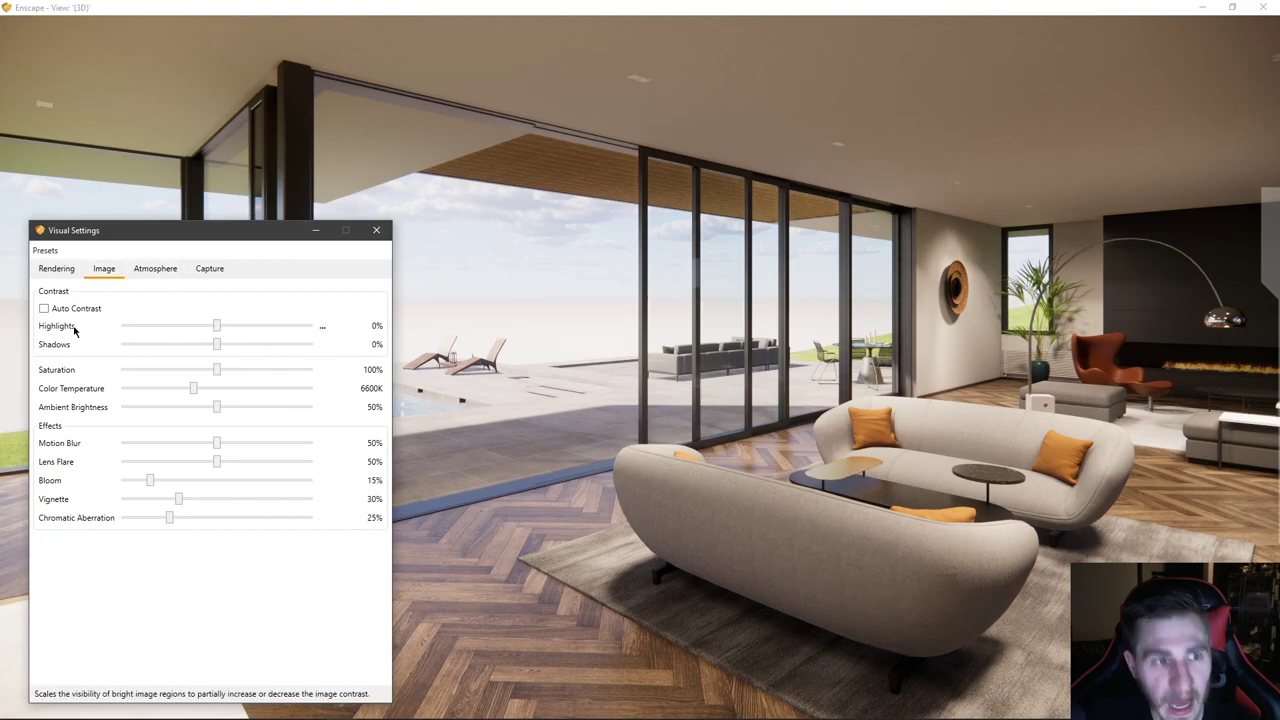
{"action": "left_click", "coordinate": [155, 268]}
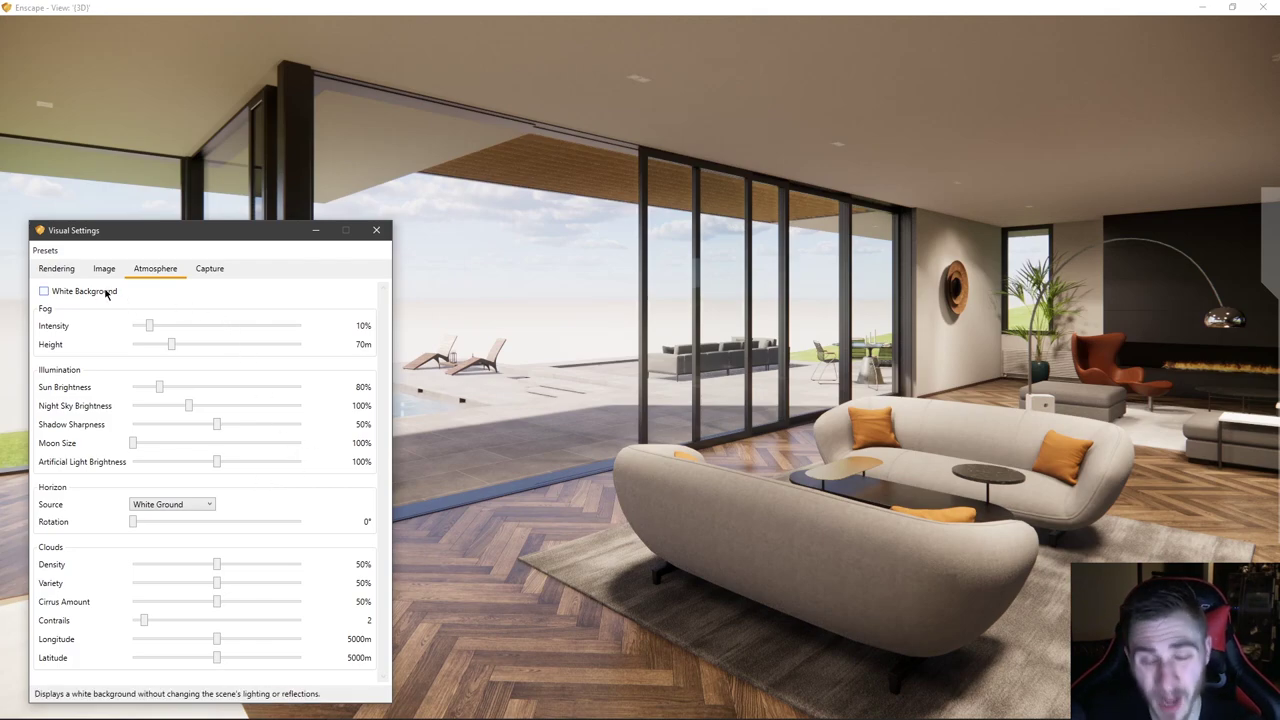
{"action": "left_click", "coordinate": [60, 269]}
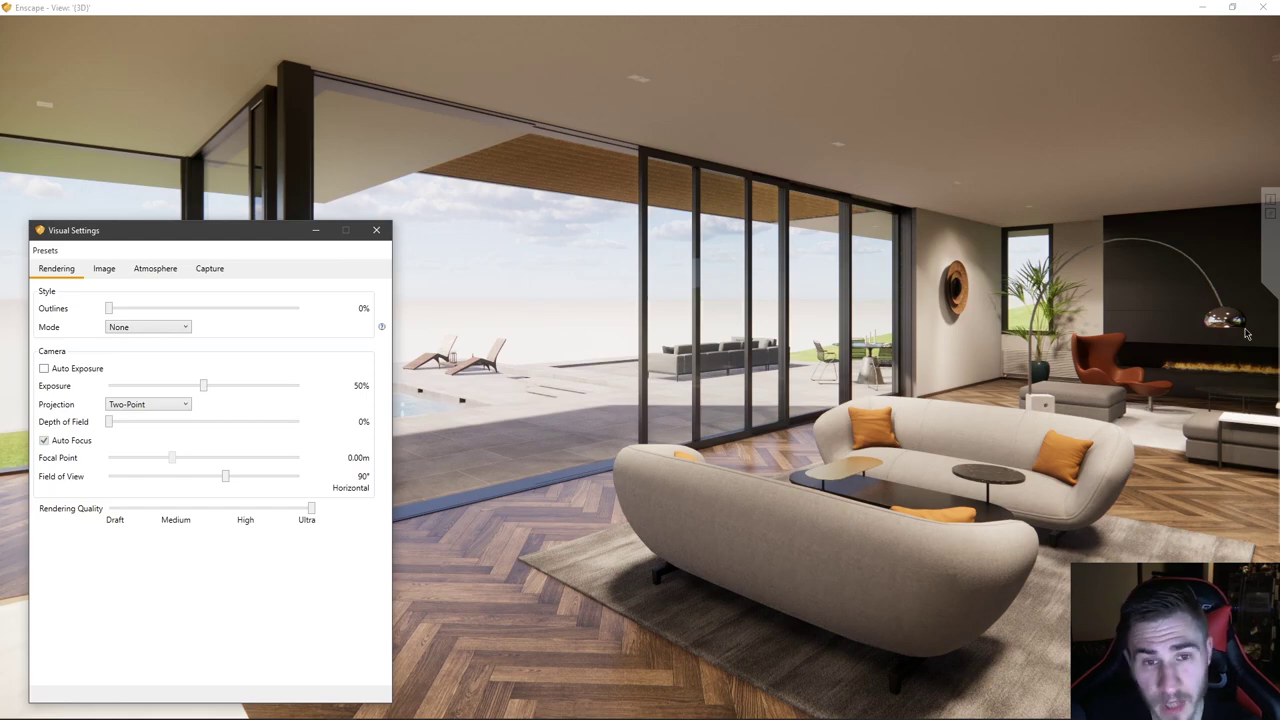
{"action": "left_click", "coordinate": [155, 268]}
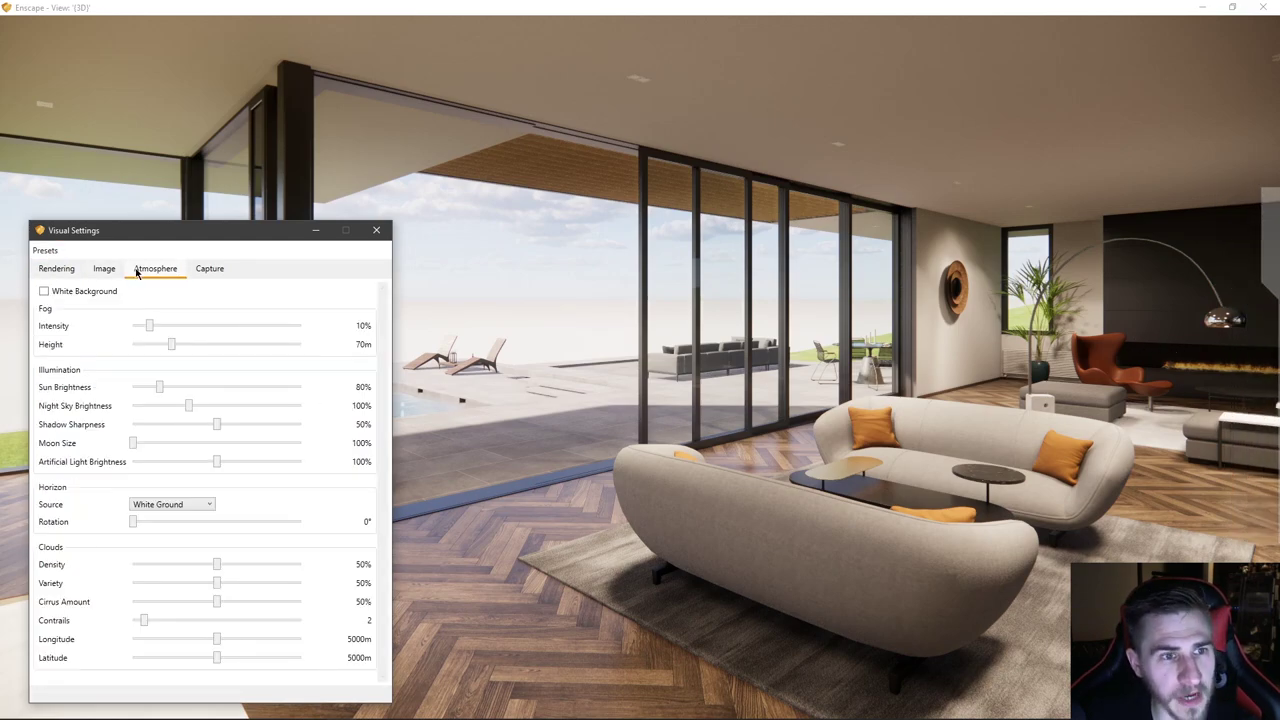
{"action": "left_click_drag", "start_coordinate": [170, 389], "coordinate": [143, 389]}
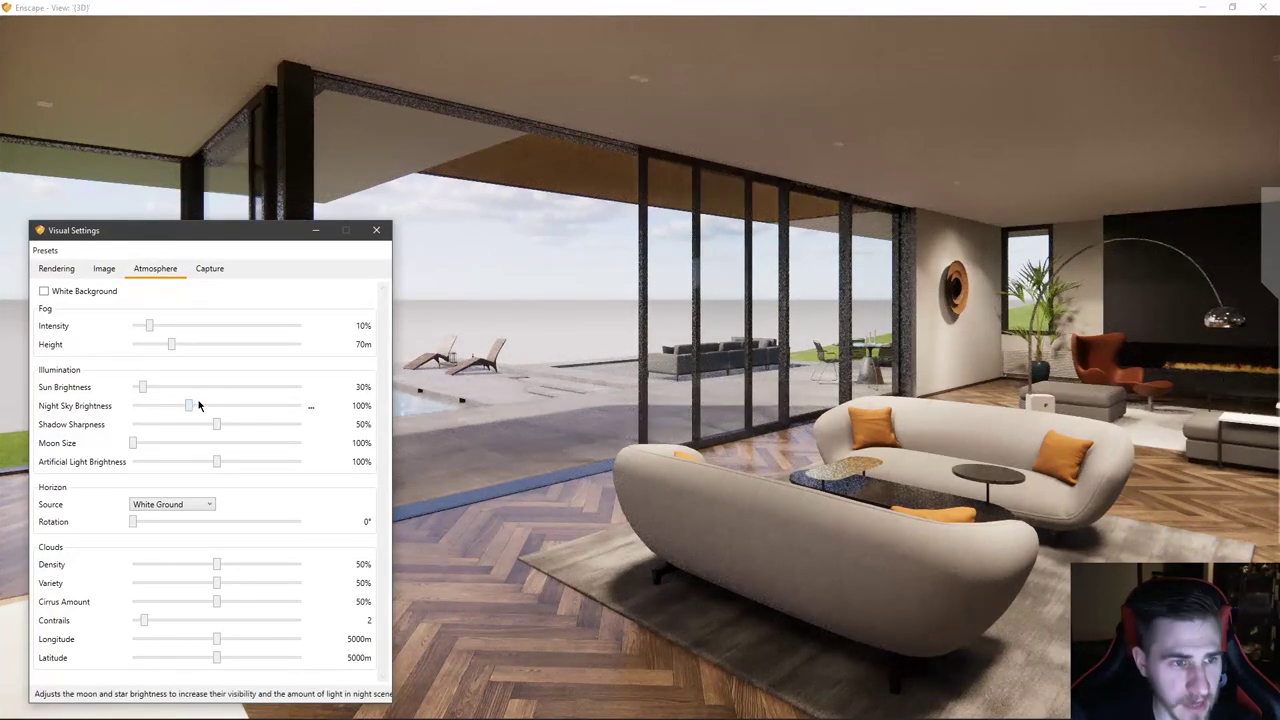
- Lower the image highlights to -43% and raise the shadows to 15%
{"action": "left_click", "coordinate": [60, 270]}
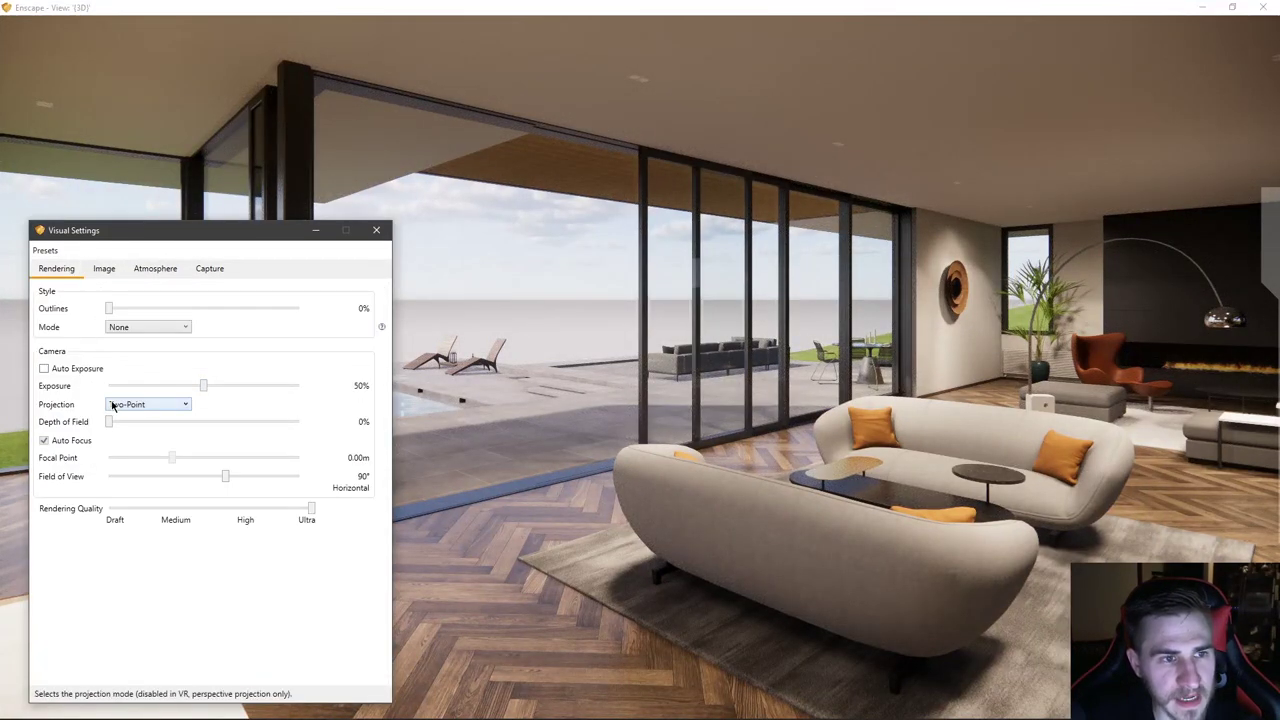
{"action": "left_click", "coordinate": [104, 270]}
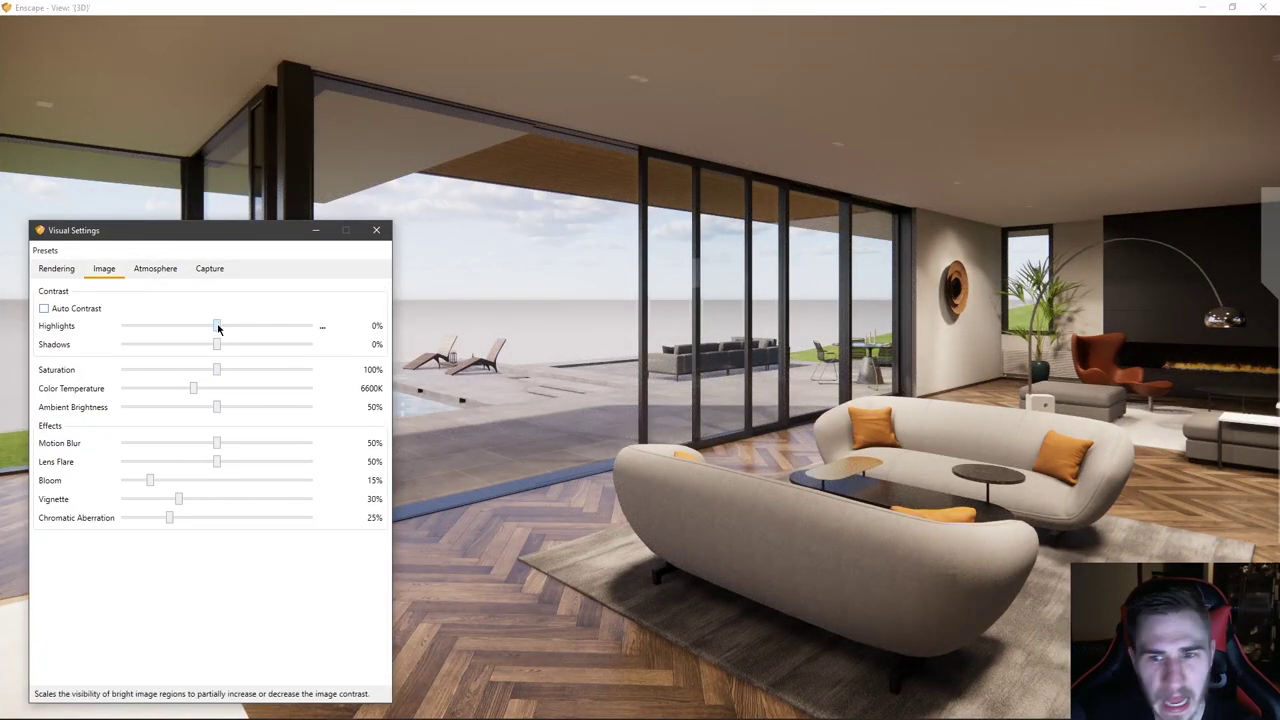
{"action": "left_click_drag", "start_coordinate": [218, 328], "coordinate": [239, 346]}
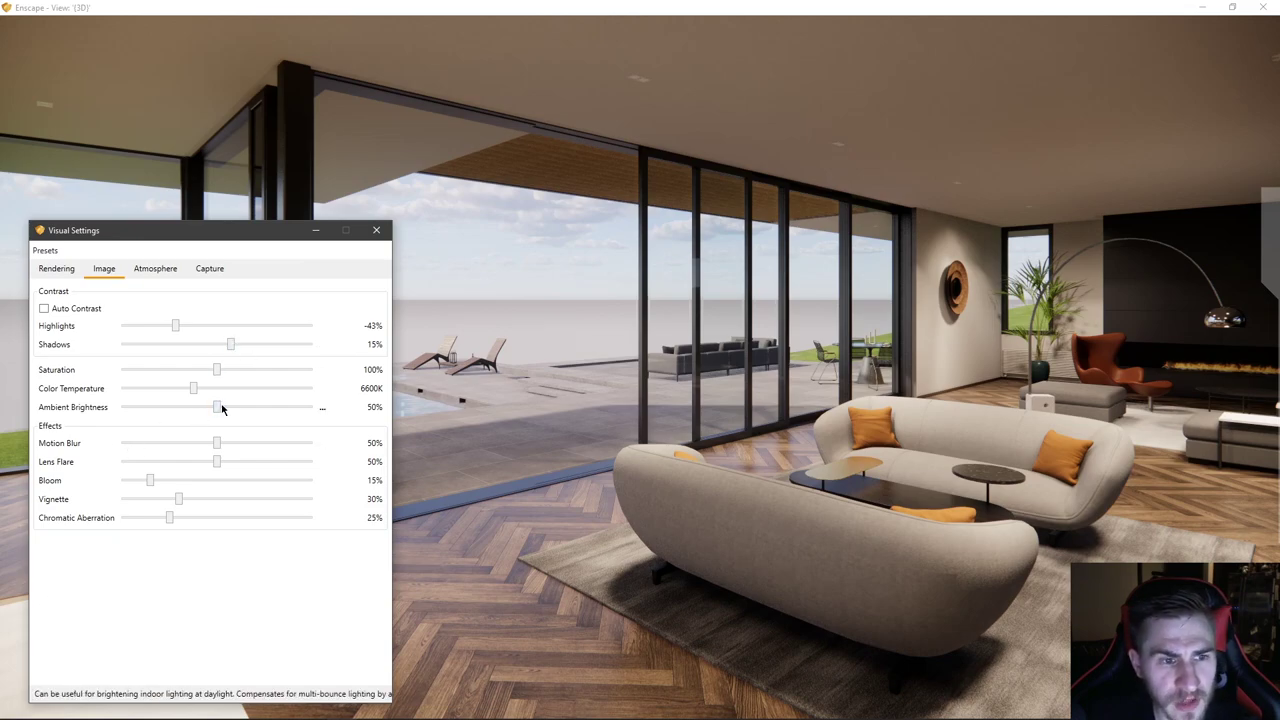
- Try different artificial light brightness levels in the atmosphere settings and settle on 95%
{"action": "left_click", "coordinate": [150, 270]}
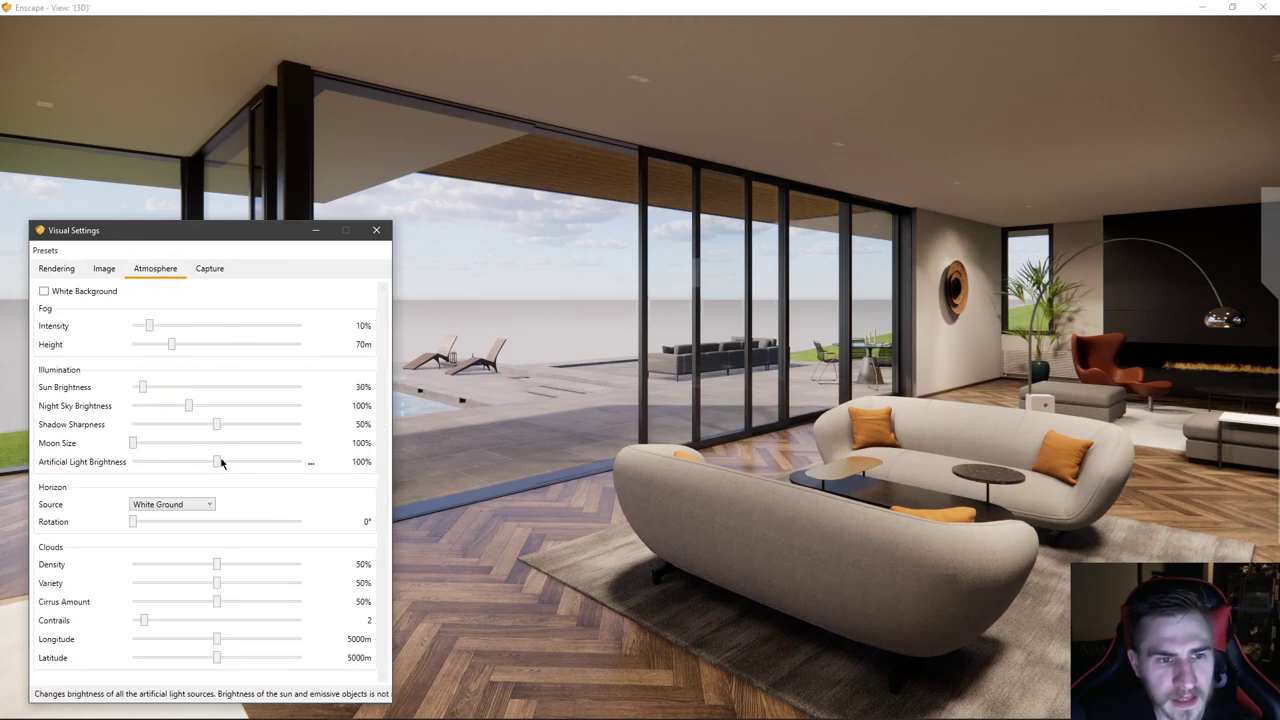
{"action": "mouse_move", "coordinate": [216, 464]}
{"action": "left_mouse_down"}
{"action": "mouse_move", "coordinate": [157, 463]}
{"action": "mouse_move", "coordinate": [200, 467]}
{"action": "left_mouse_up"}
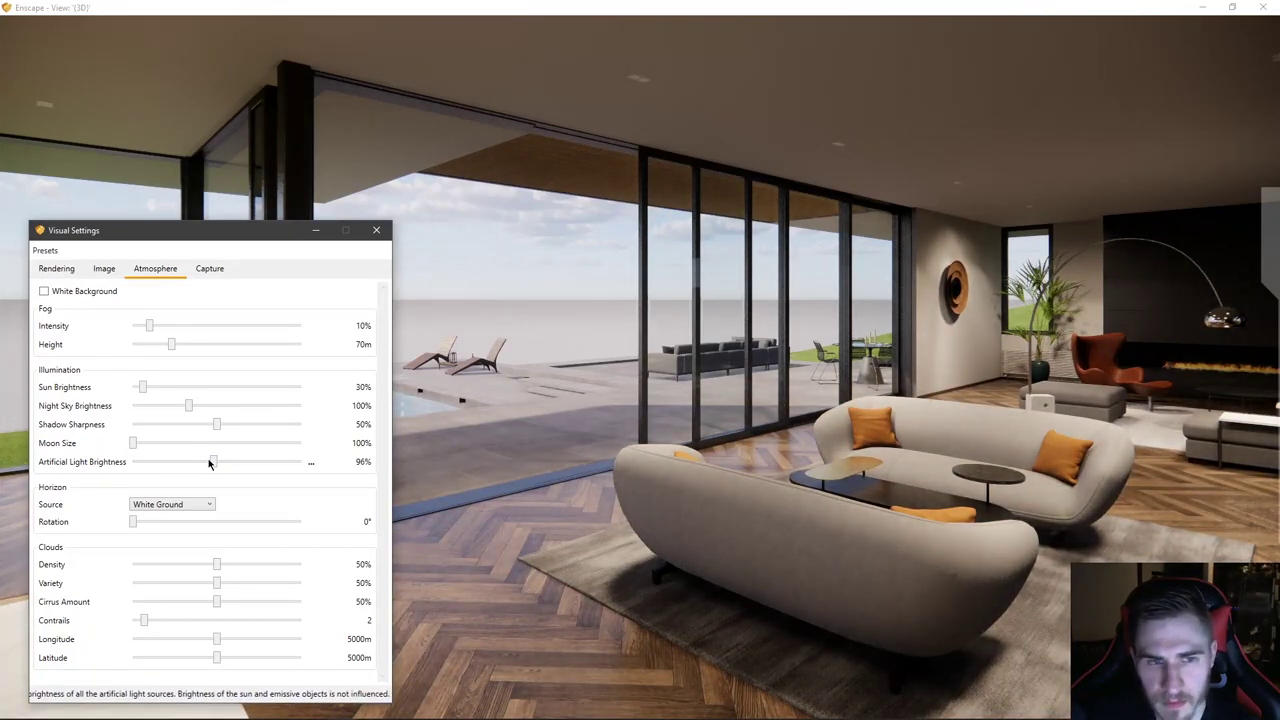
{"action": "left_click_drag", "start_coordinate": [213, 464], "coordinate": [216, 464]}
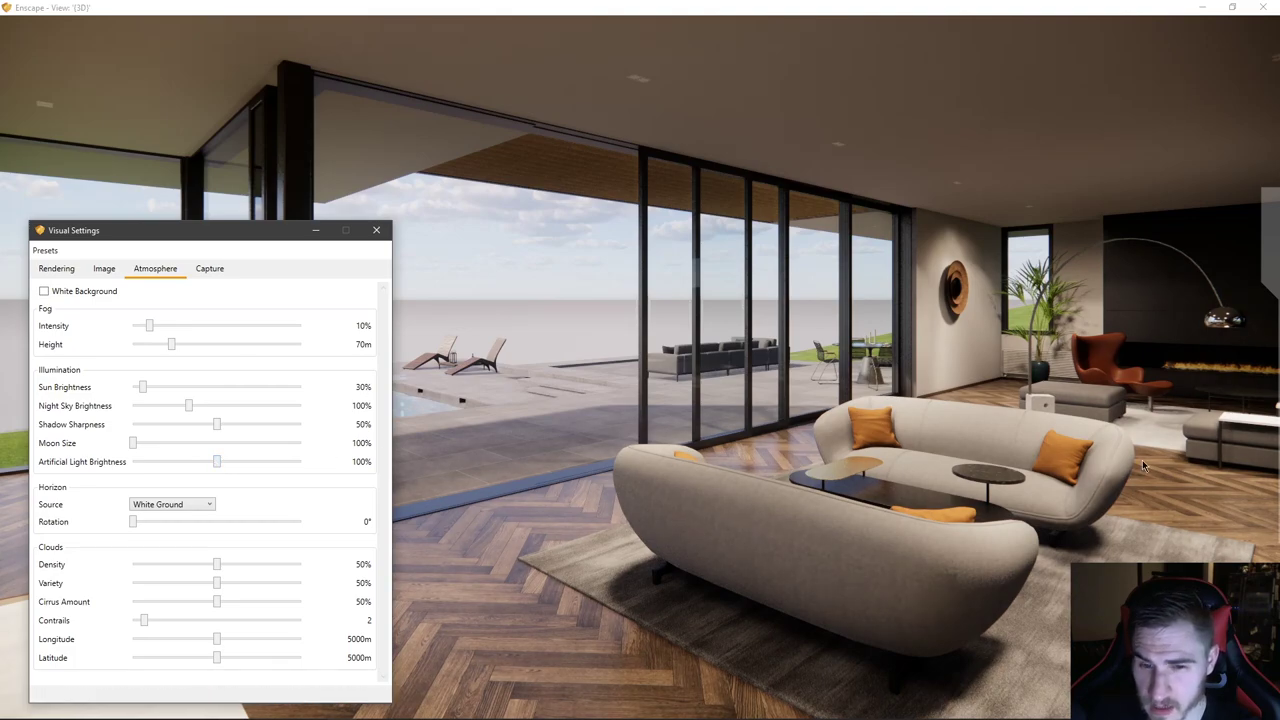
{"action": "scroll", "coordinate": [216, 460], "scroll_direction": "down", "scroll_amount": 1}
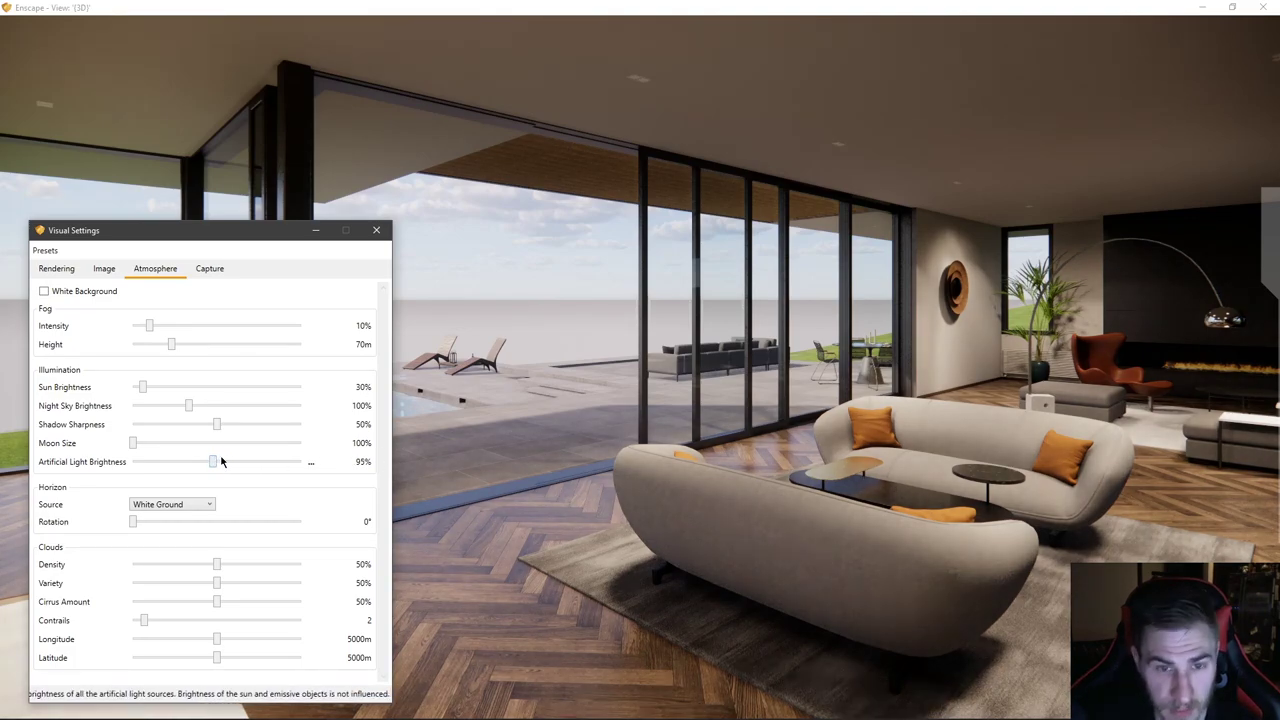
{"action": "left_click_drag", "start_coordinate": [222, 461], "coordinate": [209, 461]}
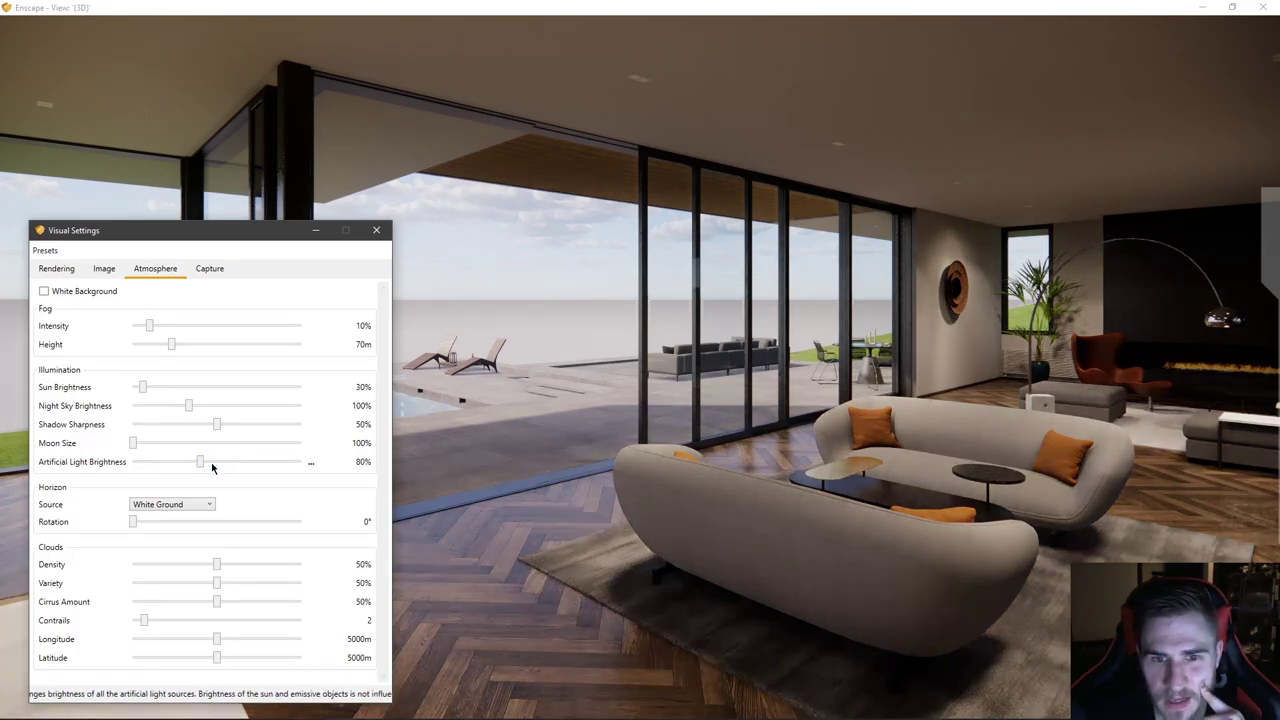
{"action": "left_click_drag", "start_coordinate": [212, 467], "coordinate": [212, 467]}
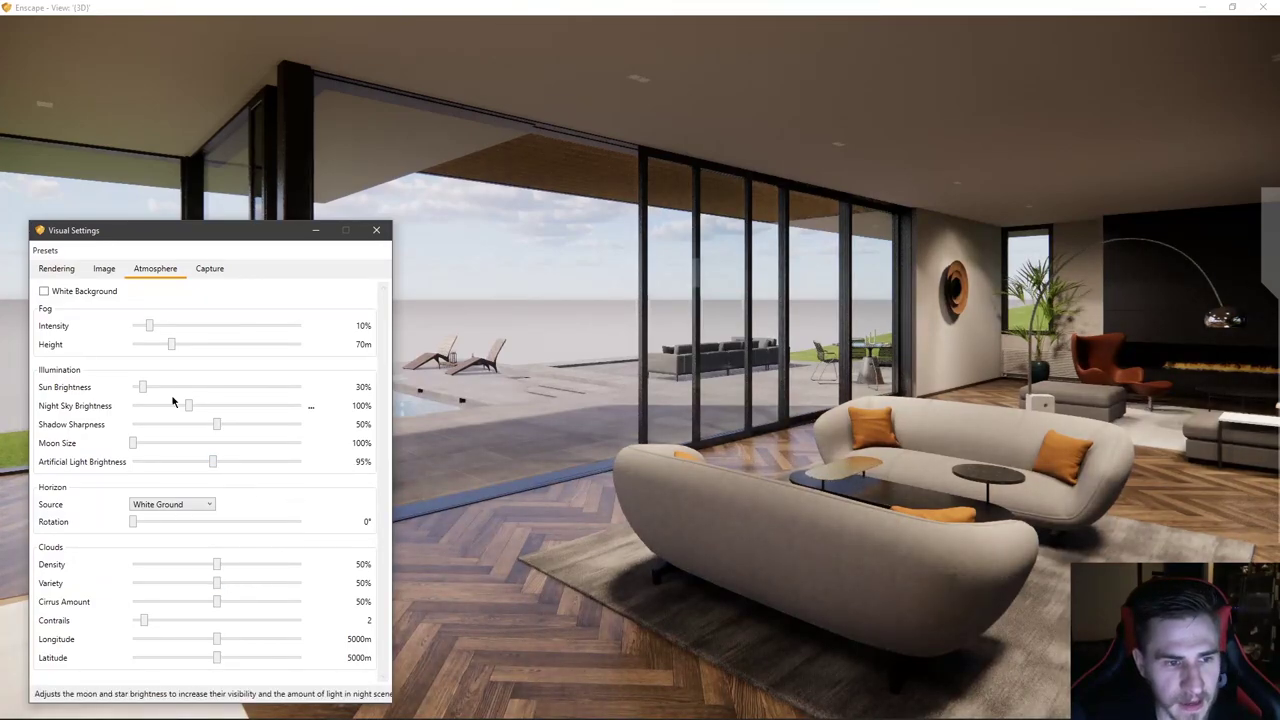
- Set cloud density to 77% and variety to 49%, check the room from another angle, and return to the saved Interior view
{"action": "mouse_move", "coordinate": [217, 564]}
{"action": "left_mouse_down"}
{"action": "mouse_move", "coordinate": [262, 564]}
{"action": "mouse_move", "coordinate": [214, 584]}
{"action": "left_mouse_up"}
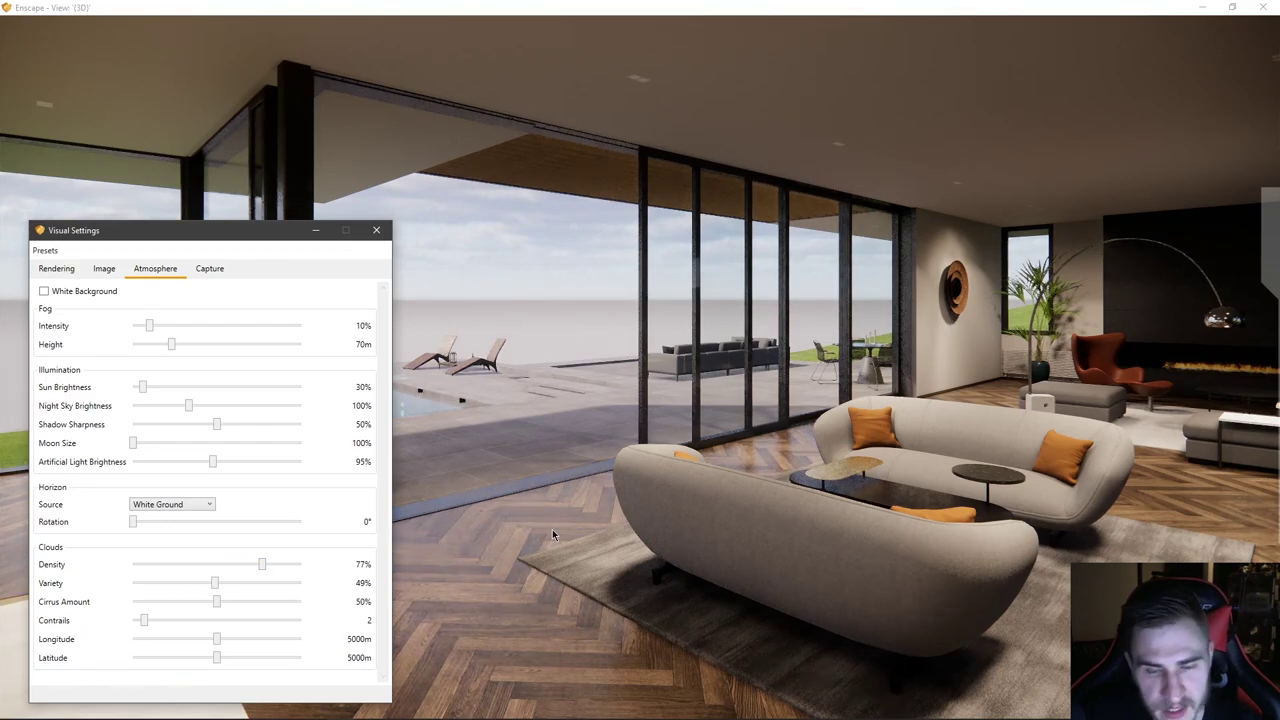
{"action": "right_click_drag", "start_coordinate": [552, 534], "coordinate": [720, 534]}
{"action": "mouse_move", "coordinate": [1271, 273]}
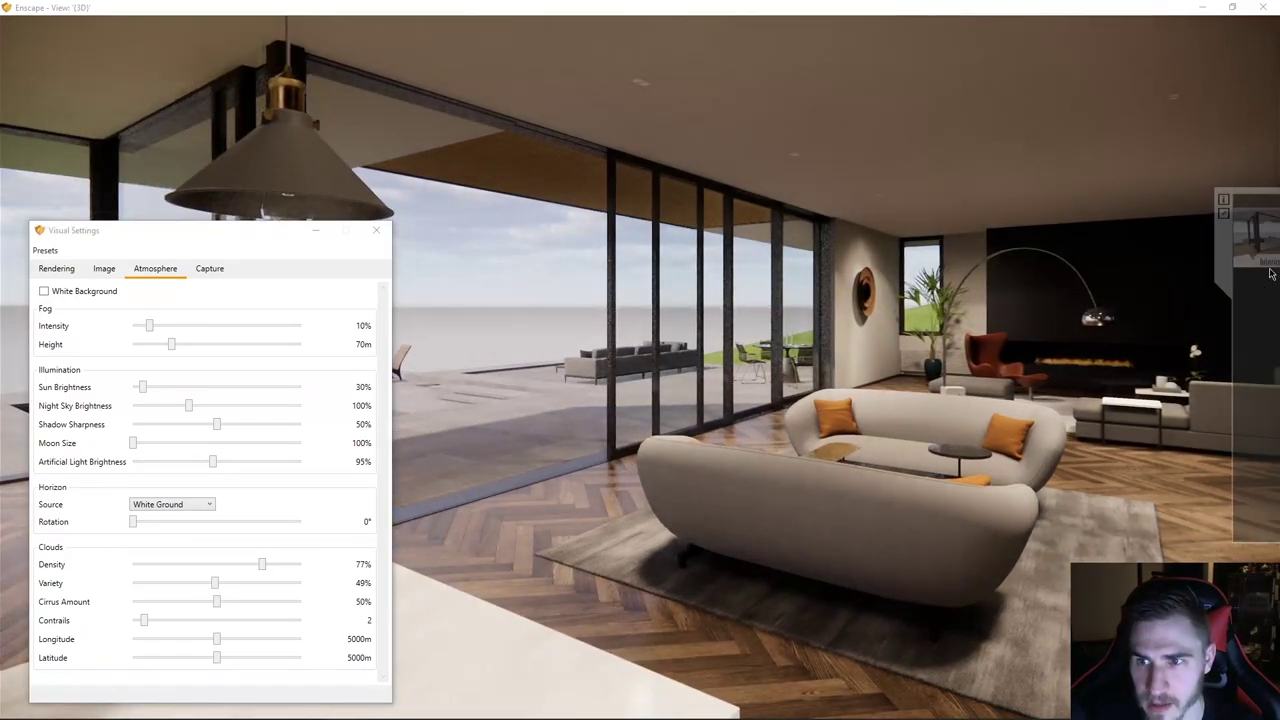
{"action": "left_click", "coordinate": [1245, 240]}
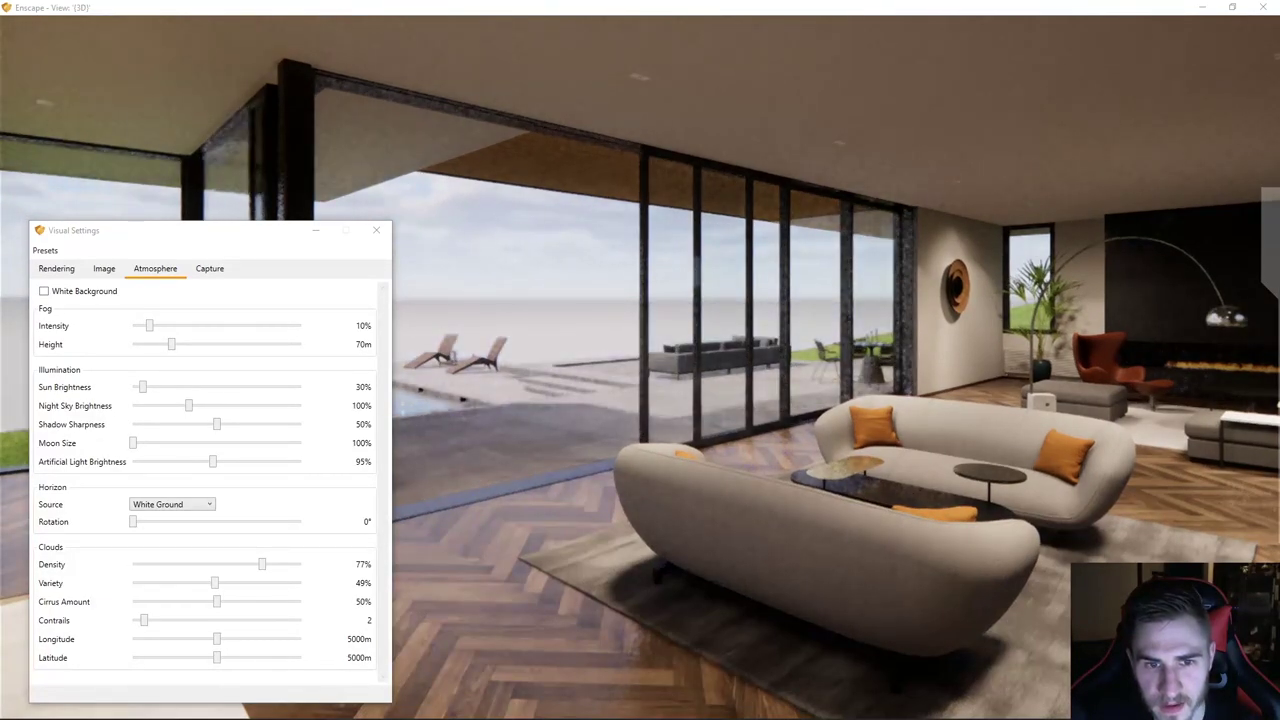
- Shift the time of day to a low-sun, sunset-like sky and lower the cloud density to 75%
{"action": "key", "text": "i"}
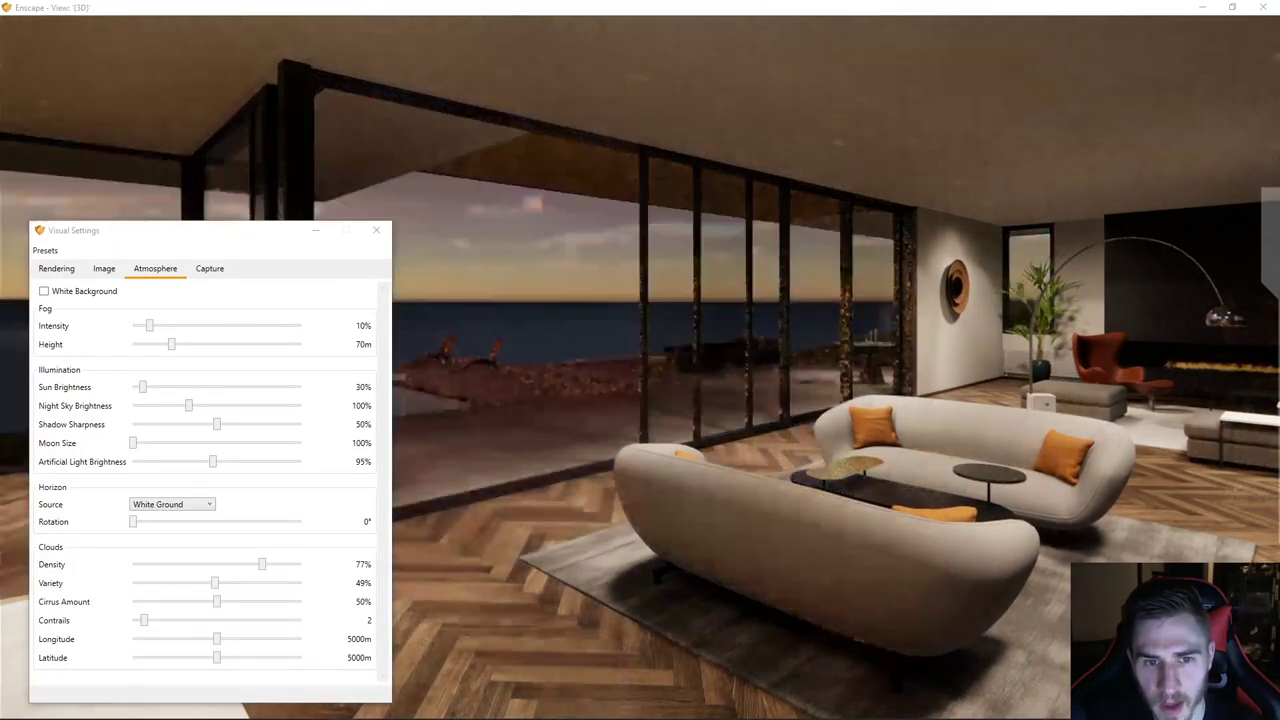
{"action": "key", "text": "u"}
{"action": "key", "text": "i"}
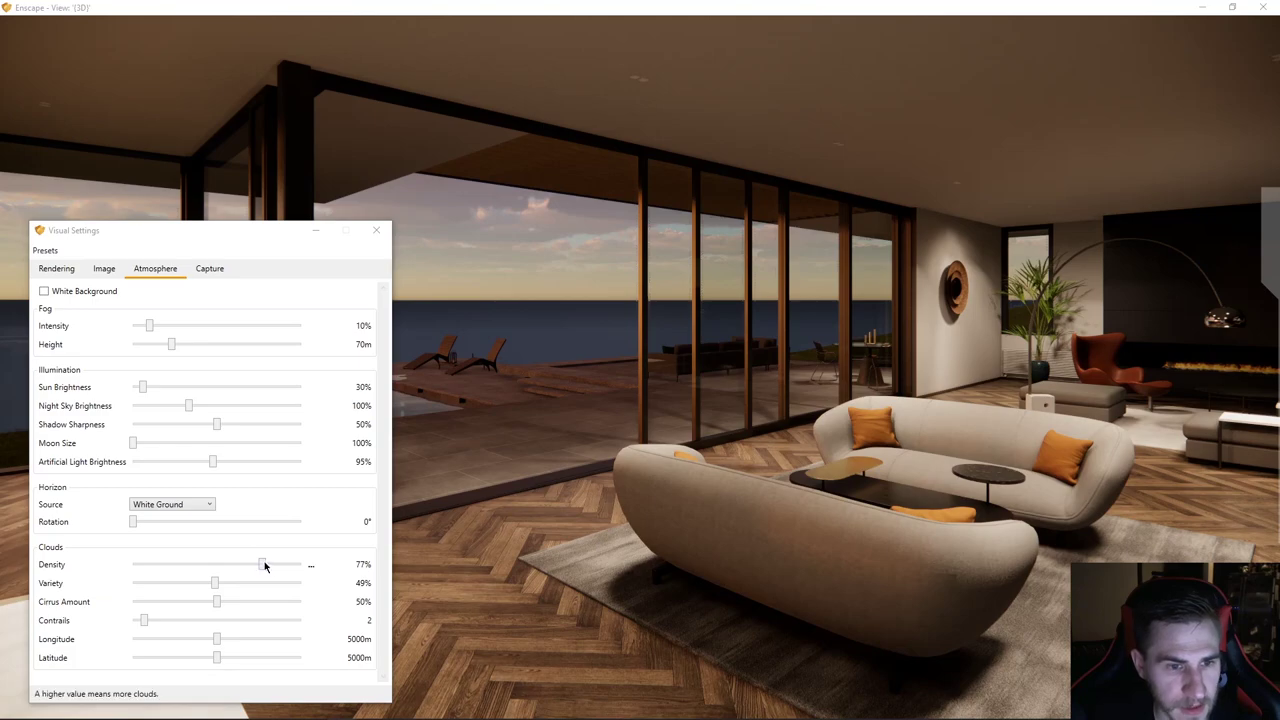
{"action": "mouse_move", "coordinate": [264, 567]}
{"action": "left_mouse_down"}
{"action": "mouse_move", "coordinate": [240, 566]}
{"action": "mouse_move", "coordinate": [260, 575]}
{"action": "left_mouse_up"}
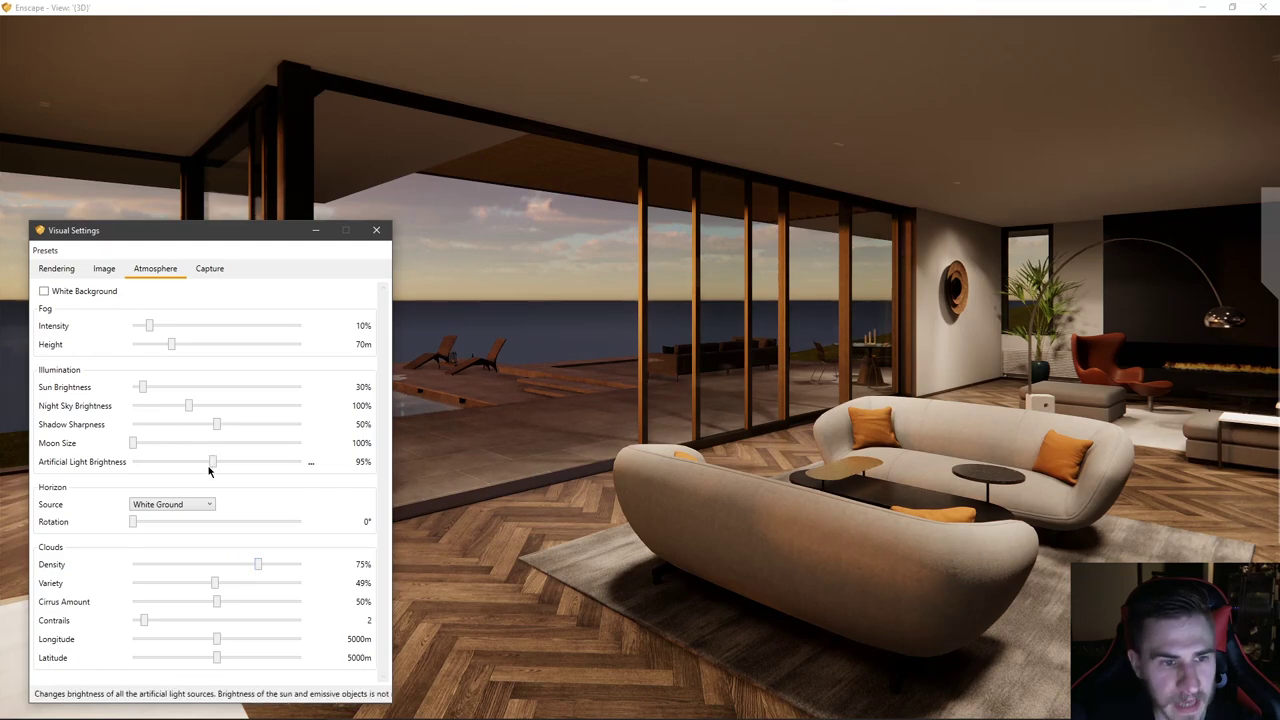
{"action": "left_click_drag", "start_coordinate": [212, 465], "coordinate": [213, 465]}
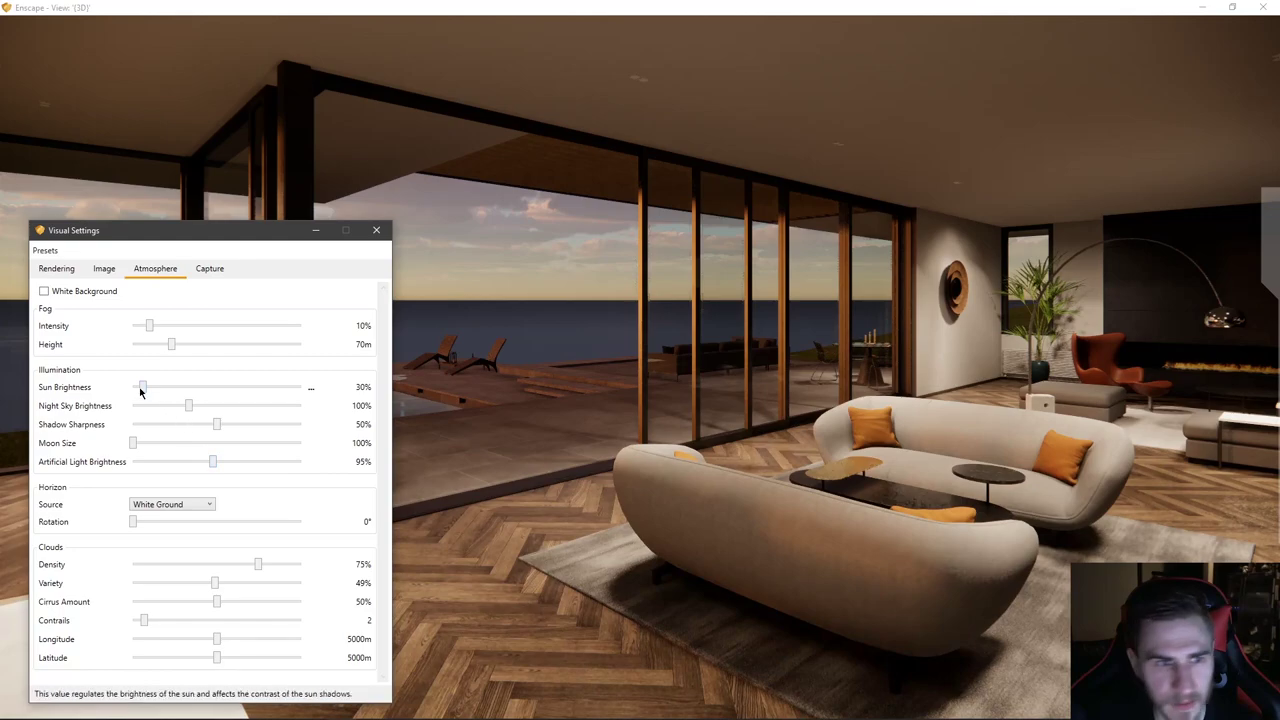
- Reduce the artificial light brightness to 85% for the sunset scene
{"action": "left_click", "coordinate": [61, 275]}
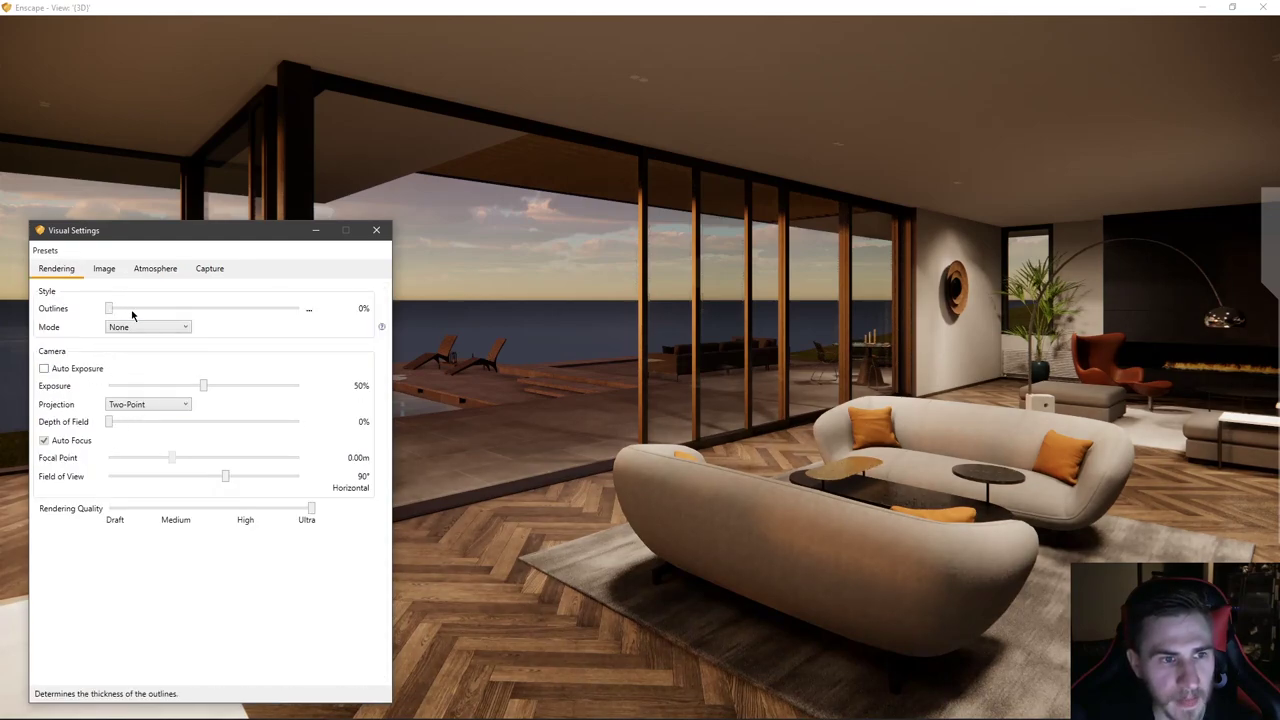
{"action": "left_click", "coordinate": [146, 273]}
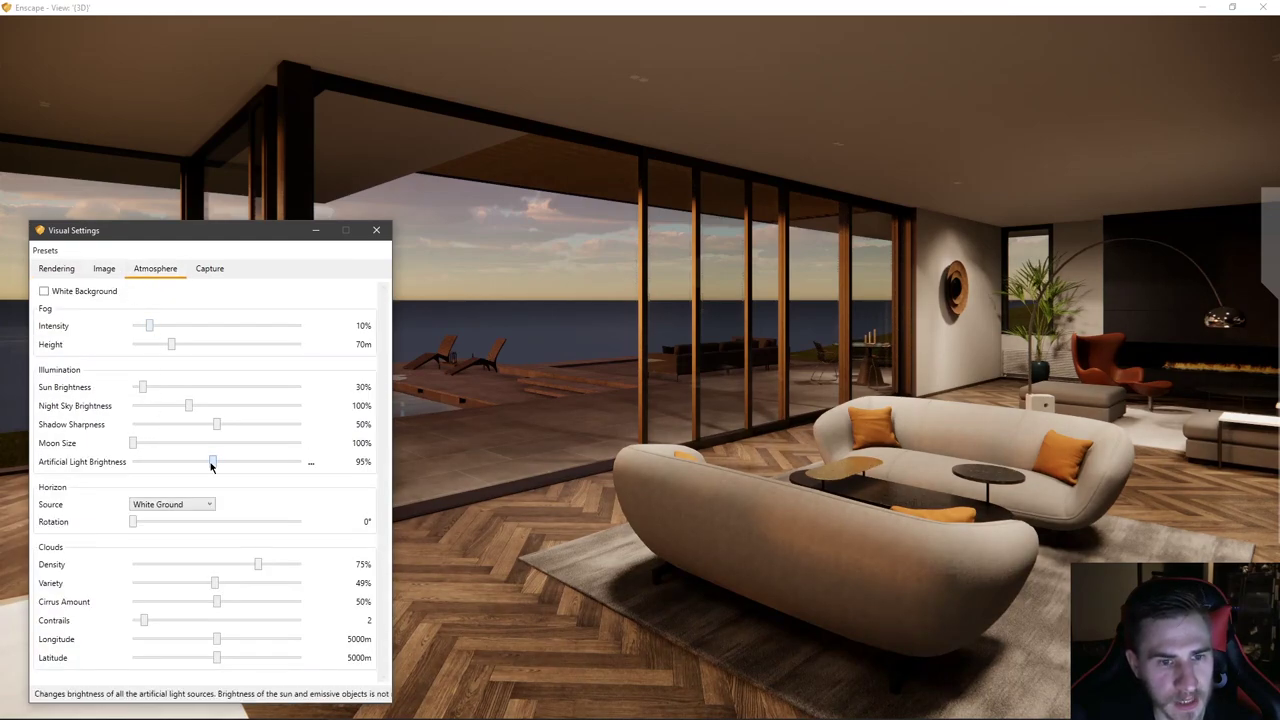
{"action": "scroll", "coordinate": [211, 467], "scroll_direction": "down", "scroll_amount": 3}
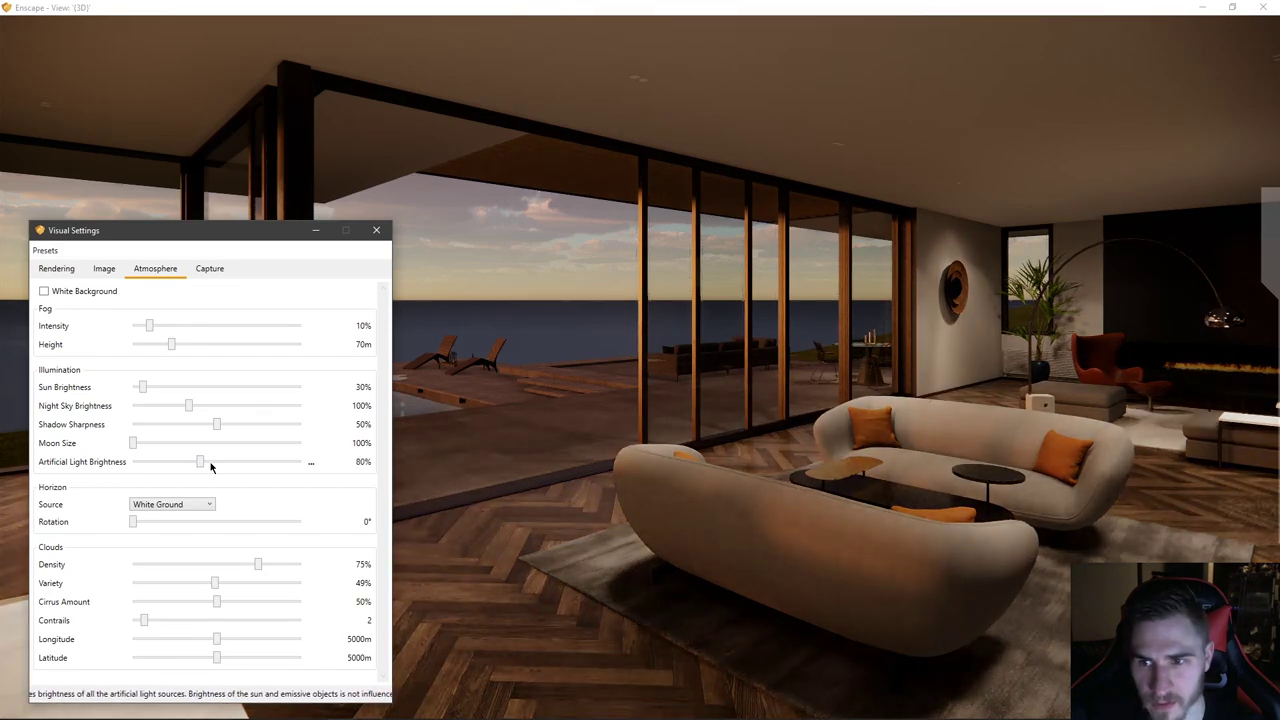
{"action": "left_click", "coordinate": [210, 466]}
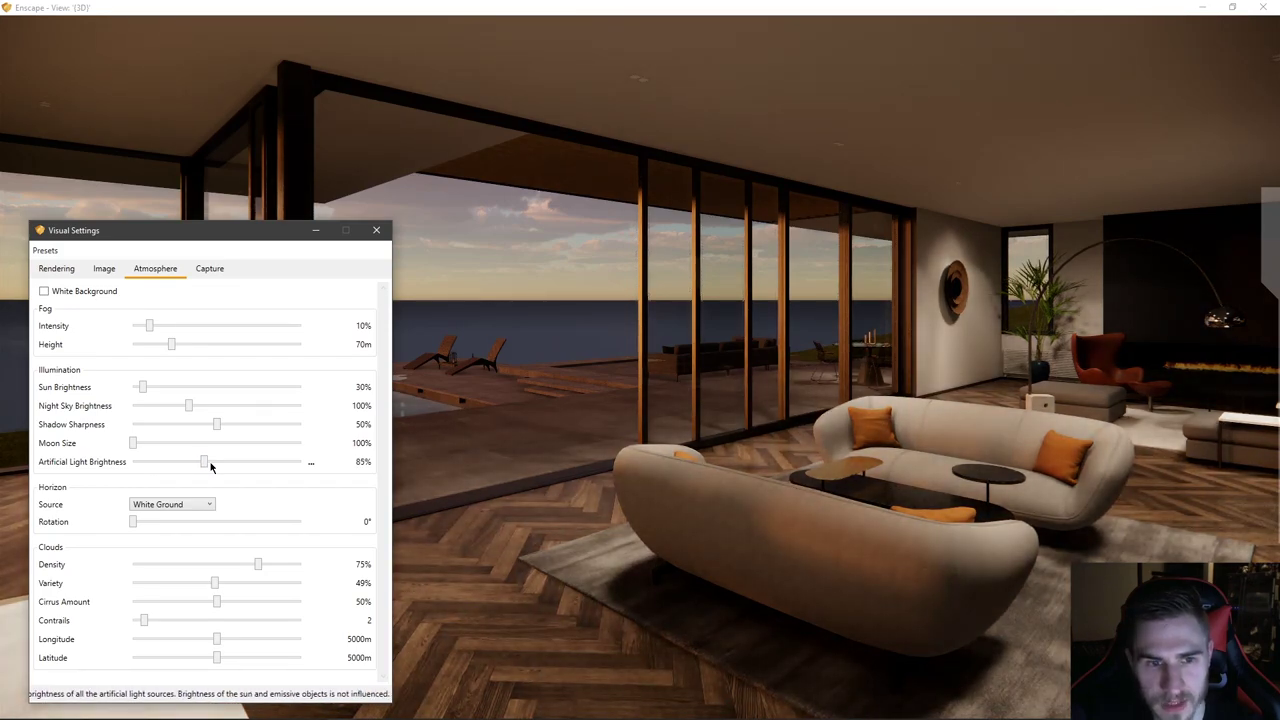
- Check the rendering and image settings, then set sun brightness to 120% and artificial light brightness to 90%
{"action": "left_click", "coordinate": [56, 268]}
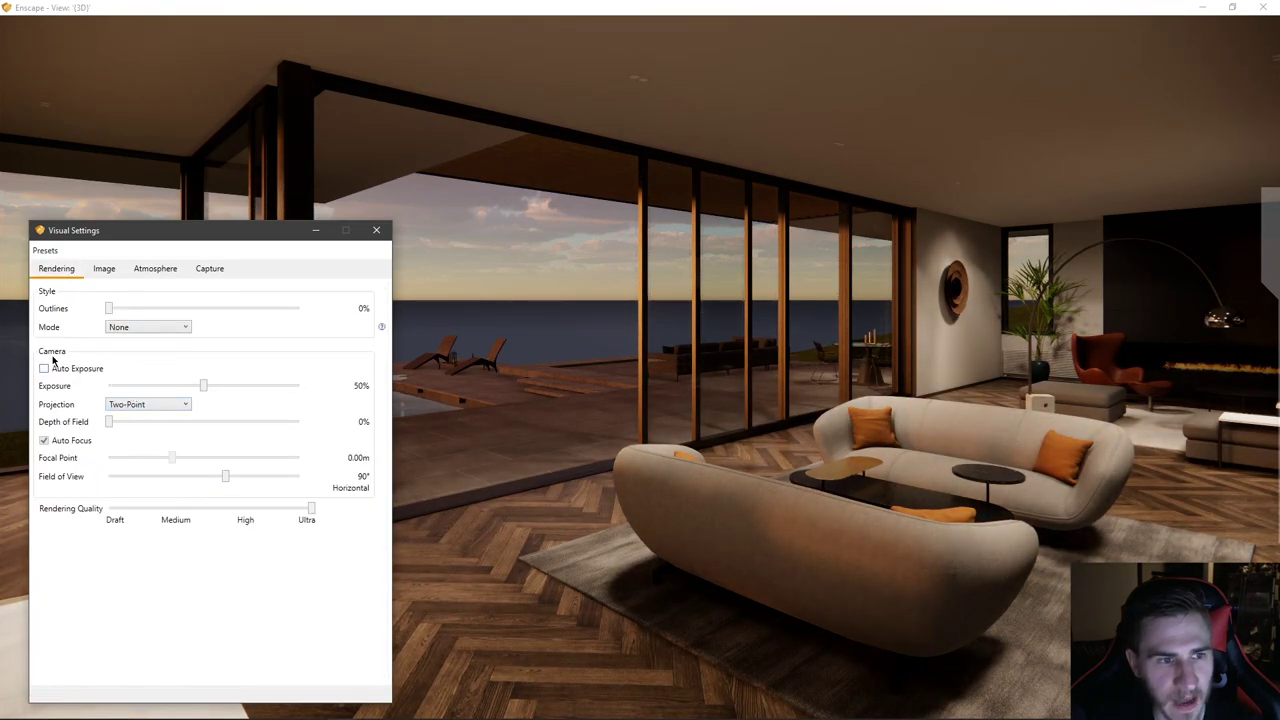
{"action": "left_click", "coordinate": [104, 268]}
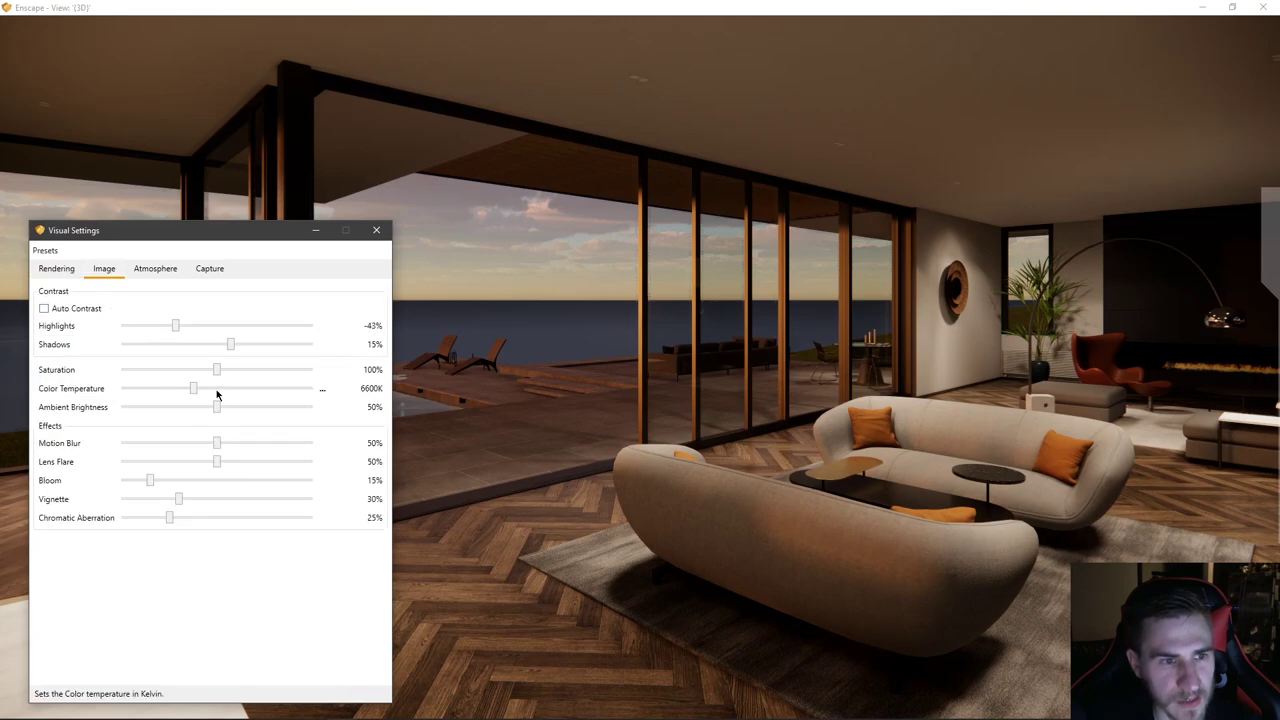
{"action": "left_click", "coordinate": [155, 268]}
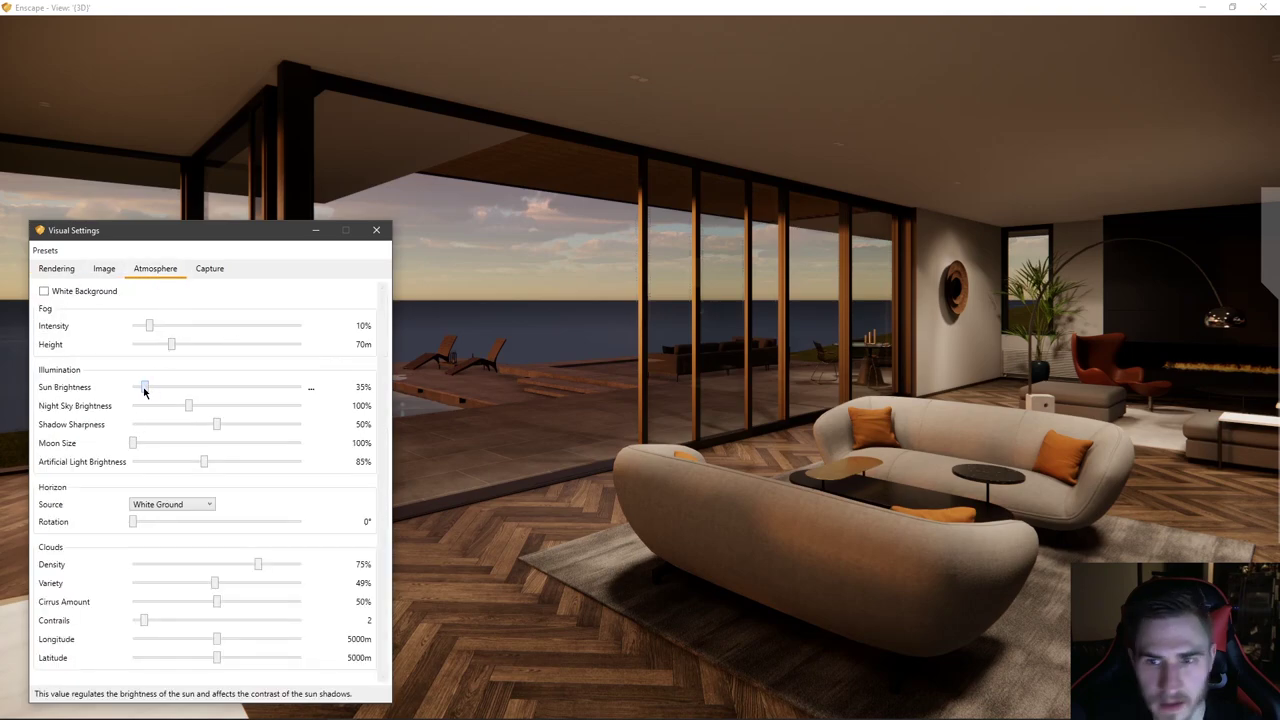
{"action": "scroll", "coordinate": [144, 392], "scroll_direction": "up", "scroll_amount": 7}
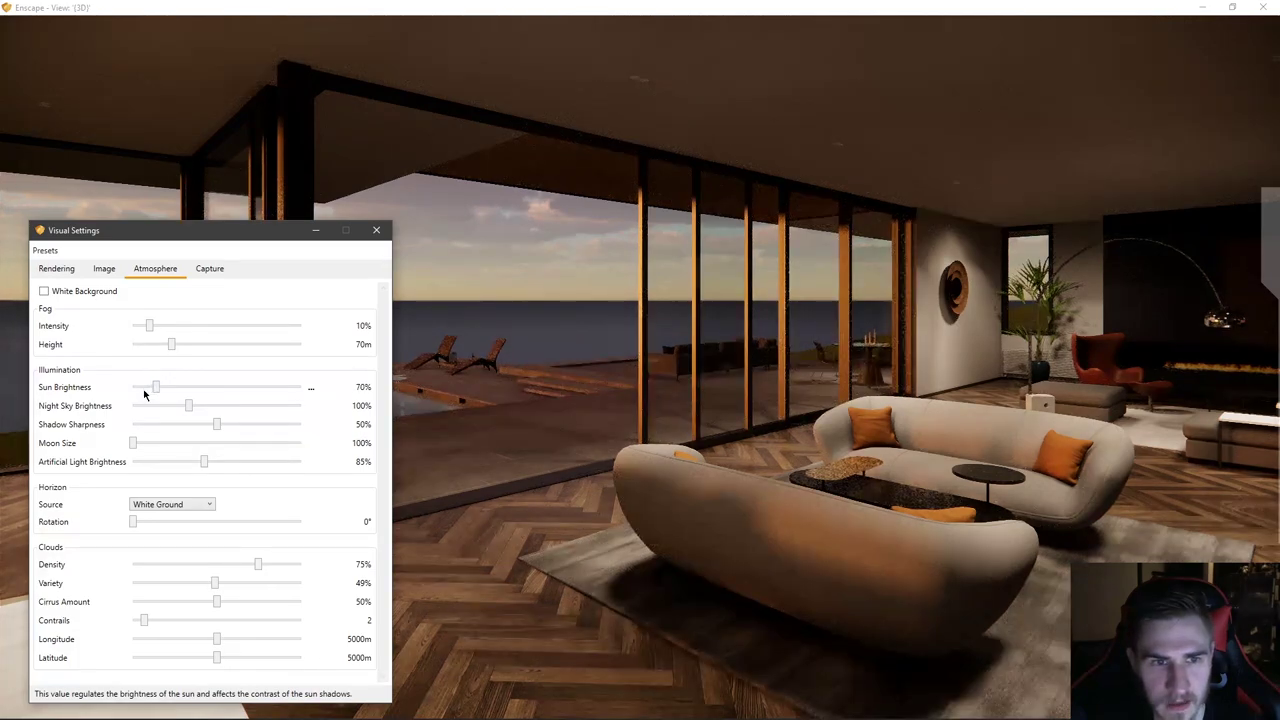
{"action": "scroll", "coordinate": [144, 394], "scroll_direction": "up", "scroll_amount": 1}
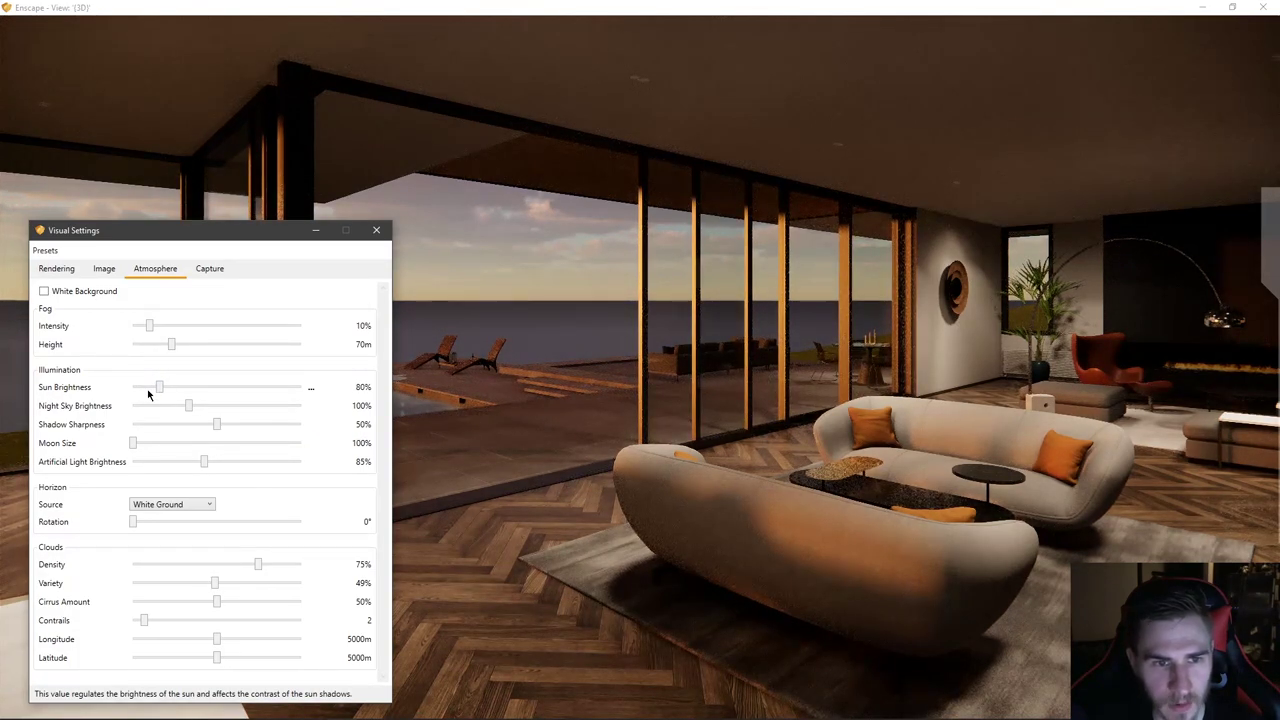
{"action": "scroll", "coordinate": [148, 394], "scroll_direction": "up", "scroll_amount": 3}
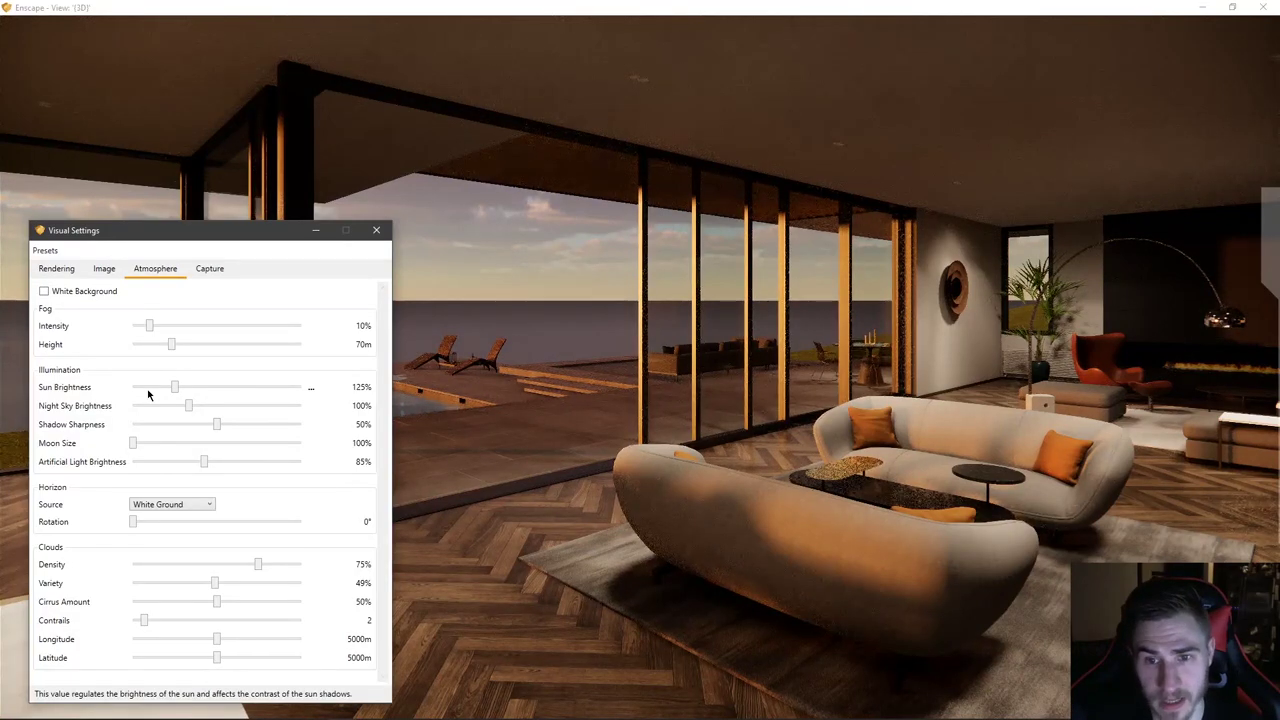
{"action": "scroll", "coordinate": [148, 394], "scroll_direction": "down", "scroll_amount": 1}
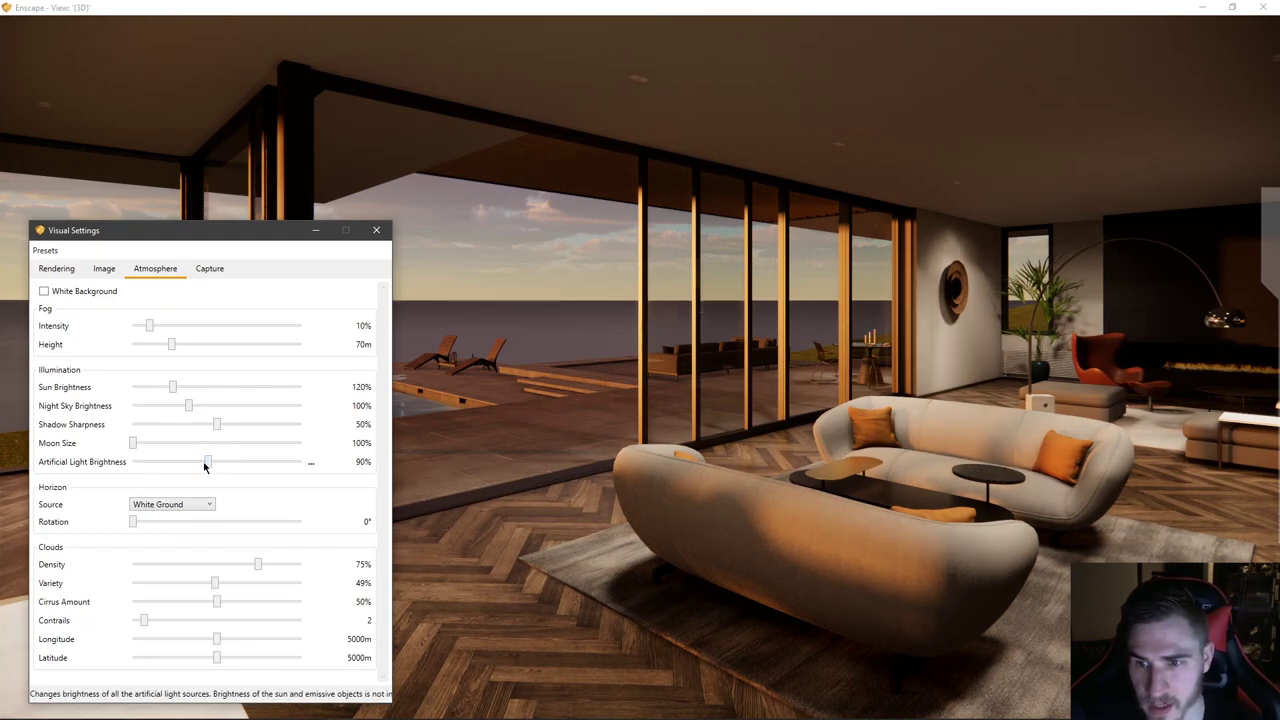
{"action": "scroll", "coordinate": [205, 463], "scroll_direction": "up", "scroll_amount": 1}
- Set the image highlights to -66% and shadows to -24%, and compare the result against Auto Contrast before leaving it off
{"action": "left_click", "coordinate": [104, 268]}
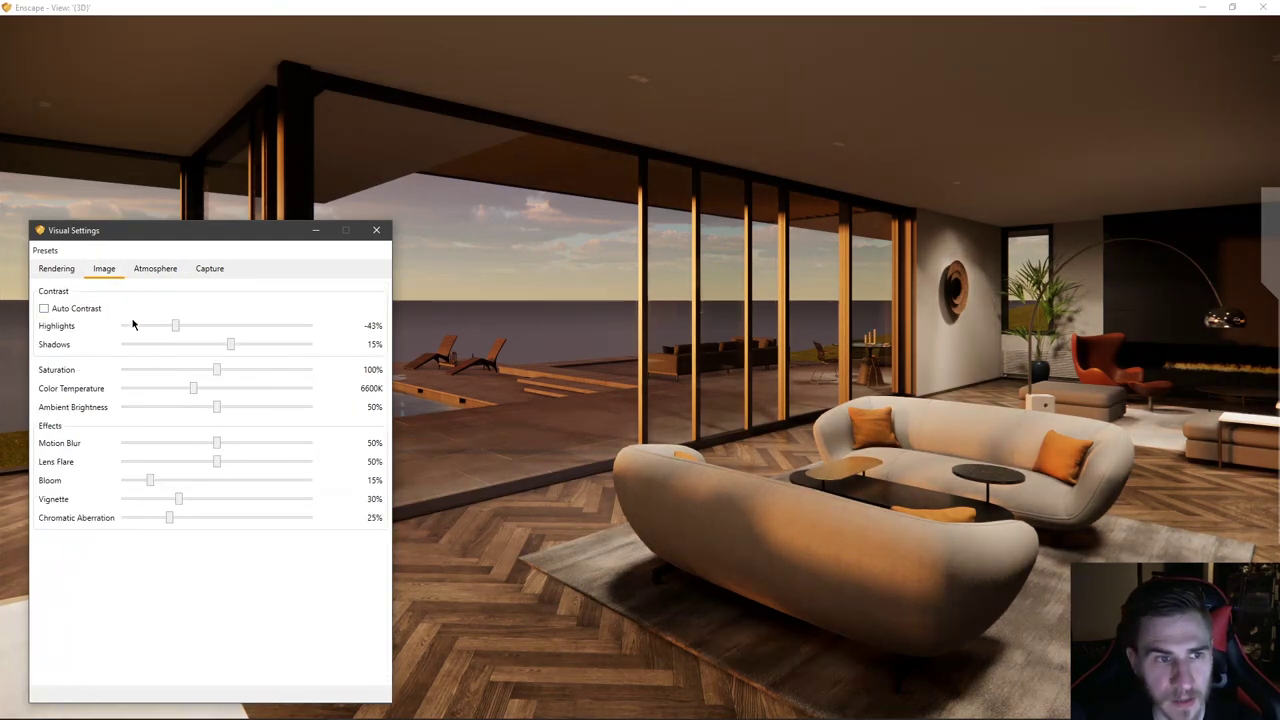
{"action": "scroll", "coordinate": [178, 328], "scroll_direction": "down", "scroll_amount": 4}
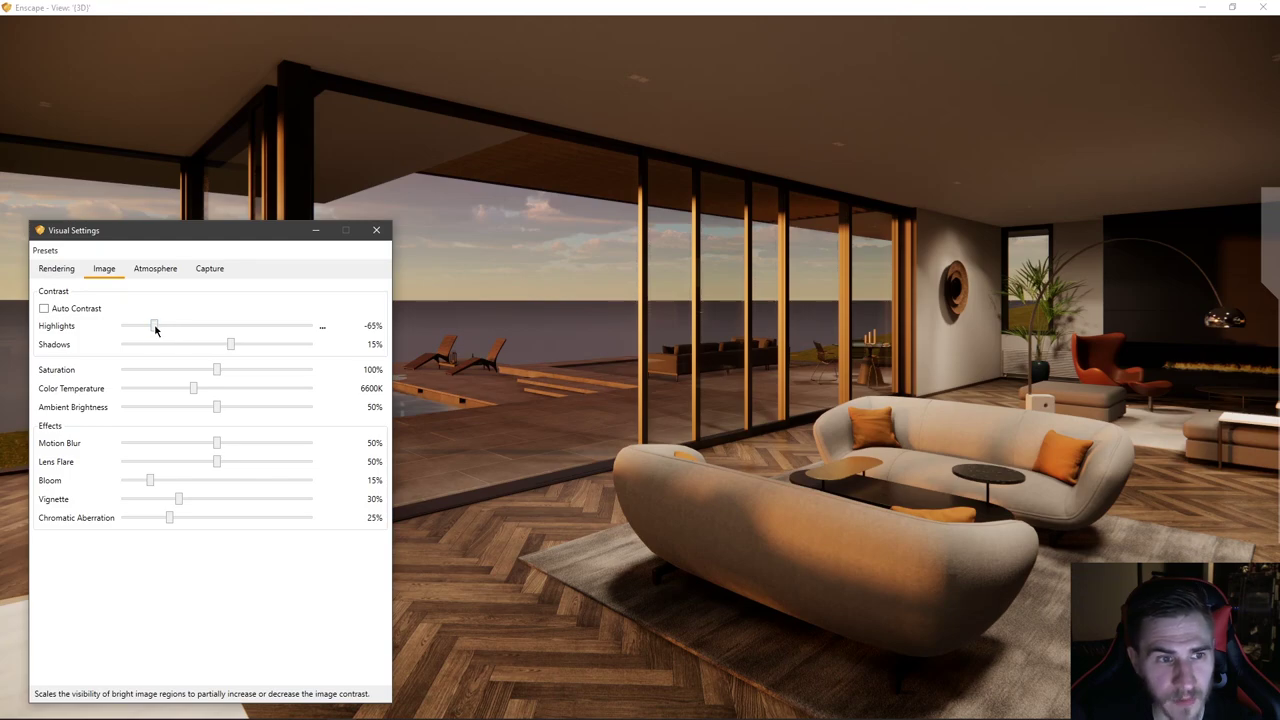
{"action": "left_click_drag", "start_coordinate": [229, 346], "coordinate": [197, 347]}
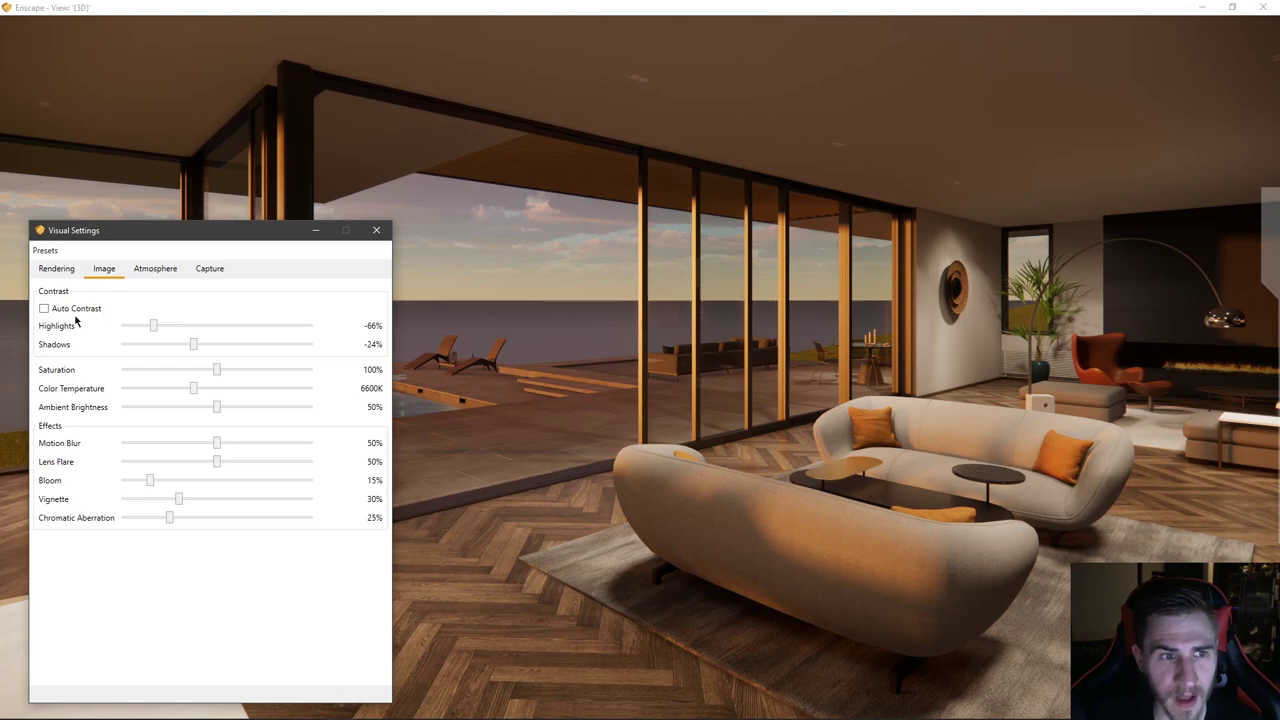
{"action": "left_click", "coordinate": [44, 308]}
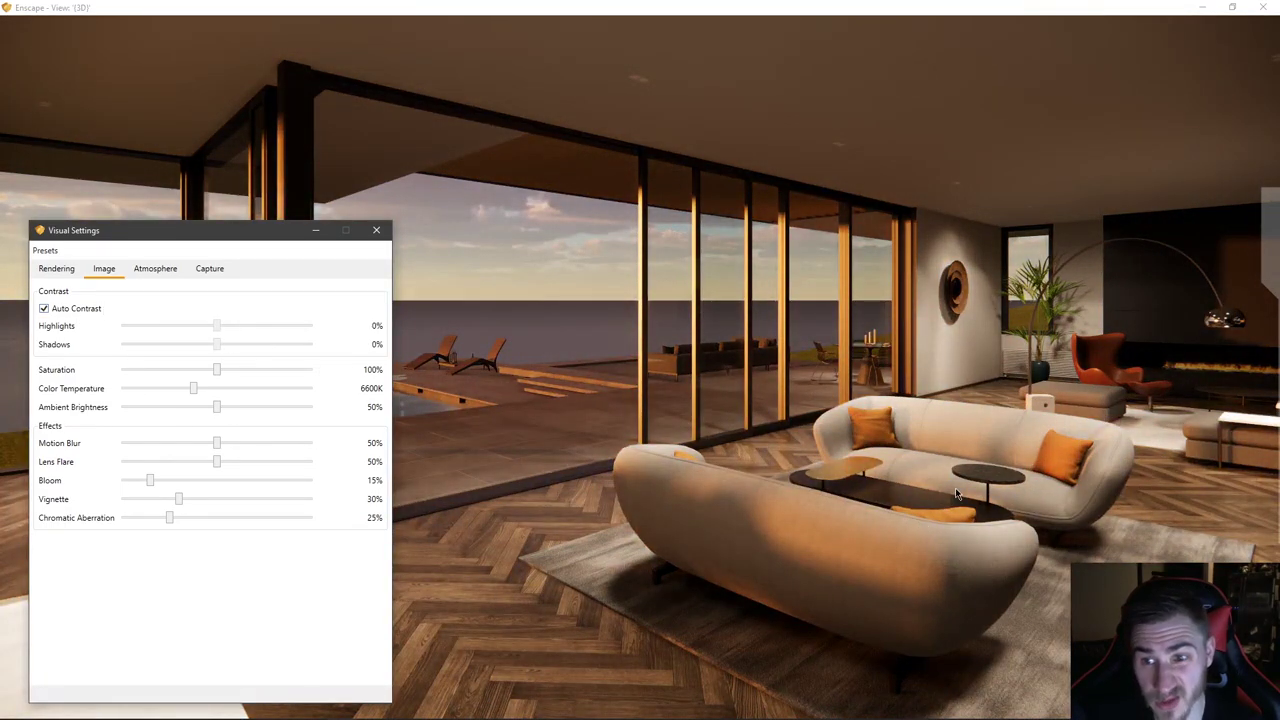
{"action": "left_click", "coordinate": [44, 308]}
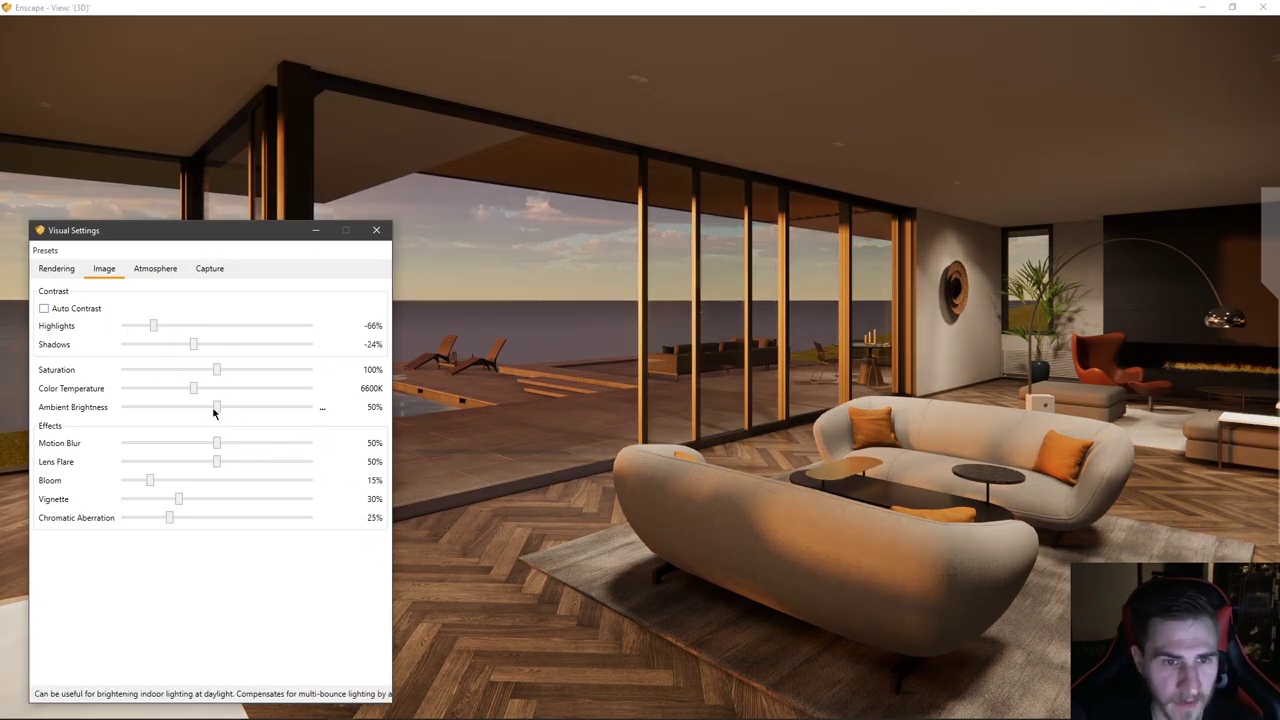
- Raise the ambient brightness to 70%, turn on Auto Exposure and shift the camera view slightly
{"action": "left_click_drag", "start_coordinate": [218, 409], "coordinate": [255, 413]}
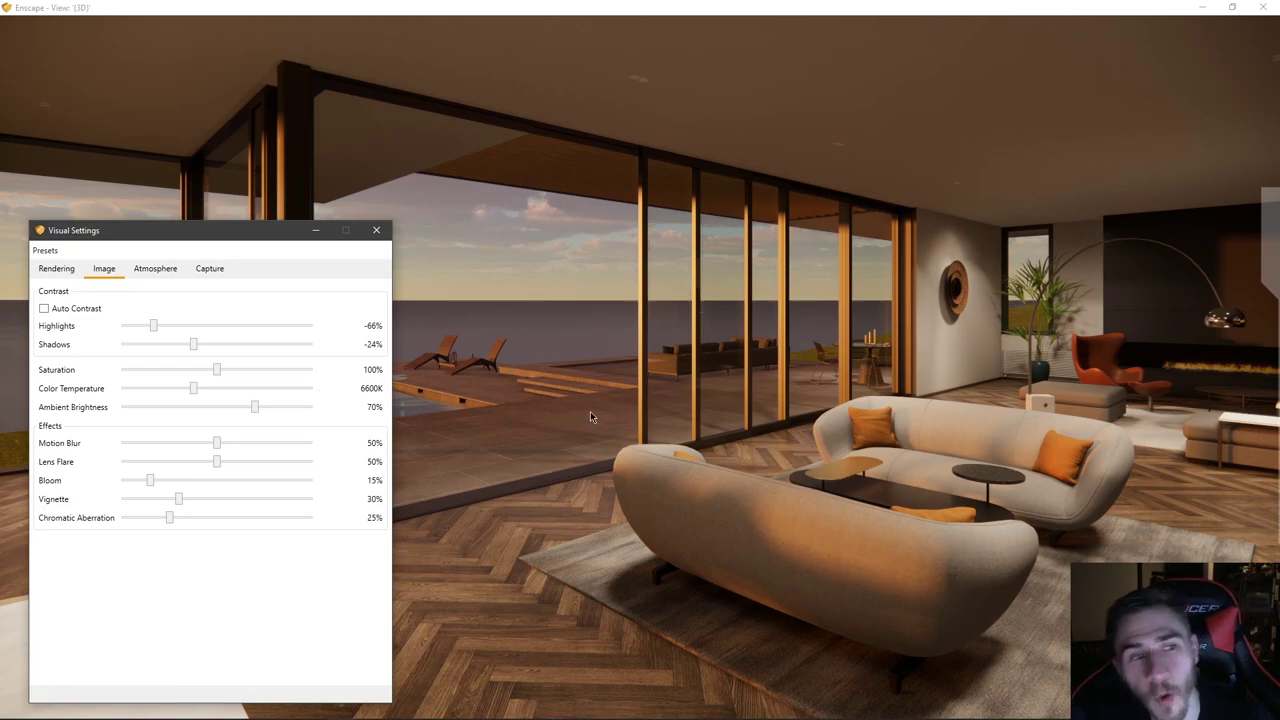
{"action": "left_click", "coordinate": [56, 268]}
{"action": "left_click", "coordinate": [90, 368]}
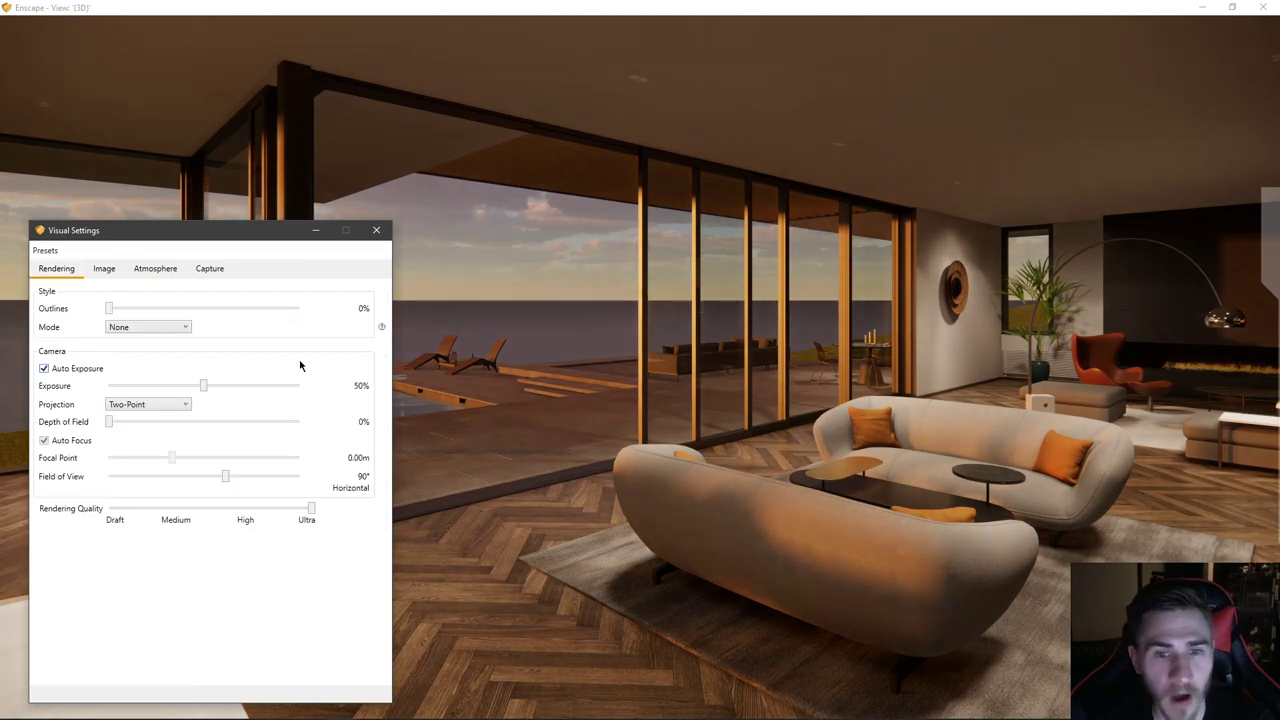
{"action": "left_click_drag", "start_coordinate": [697, 512], "coordinate": [712, 508]}
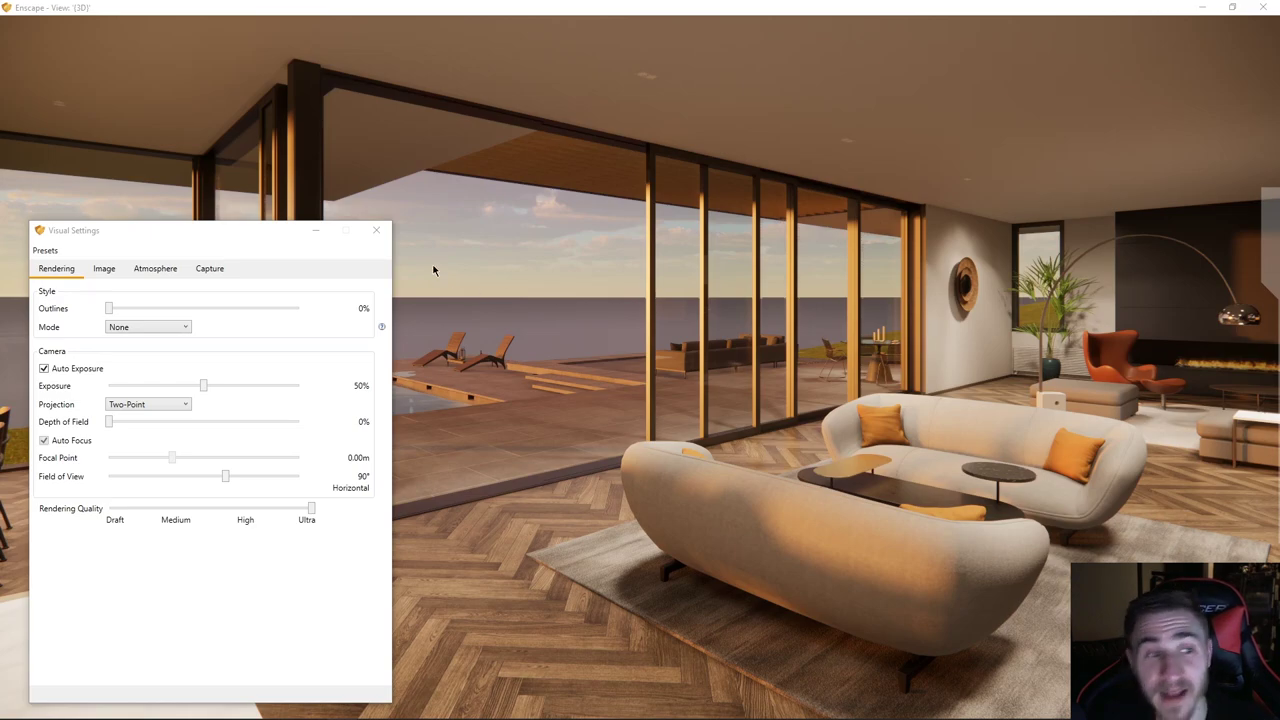
- Reset all the current visual settings to their default values
{"action": "left_click", "coordinate": [57, 268]}
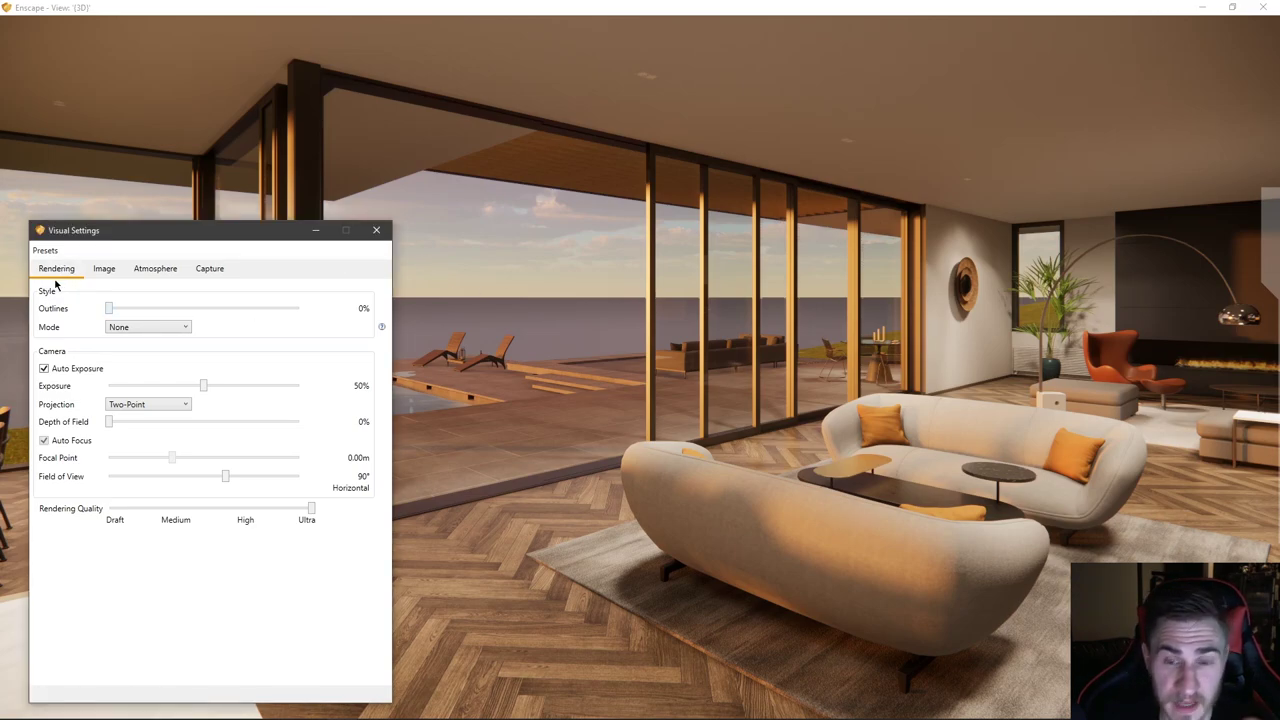
{"action": "left_click", "coordinate": [45, 250]}
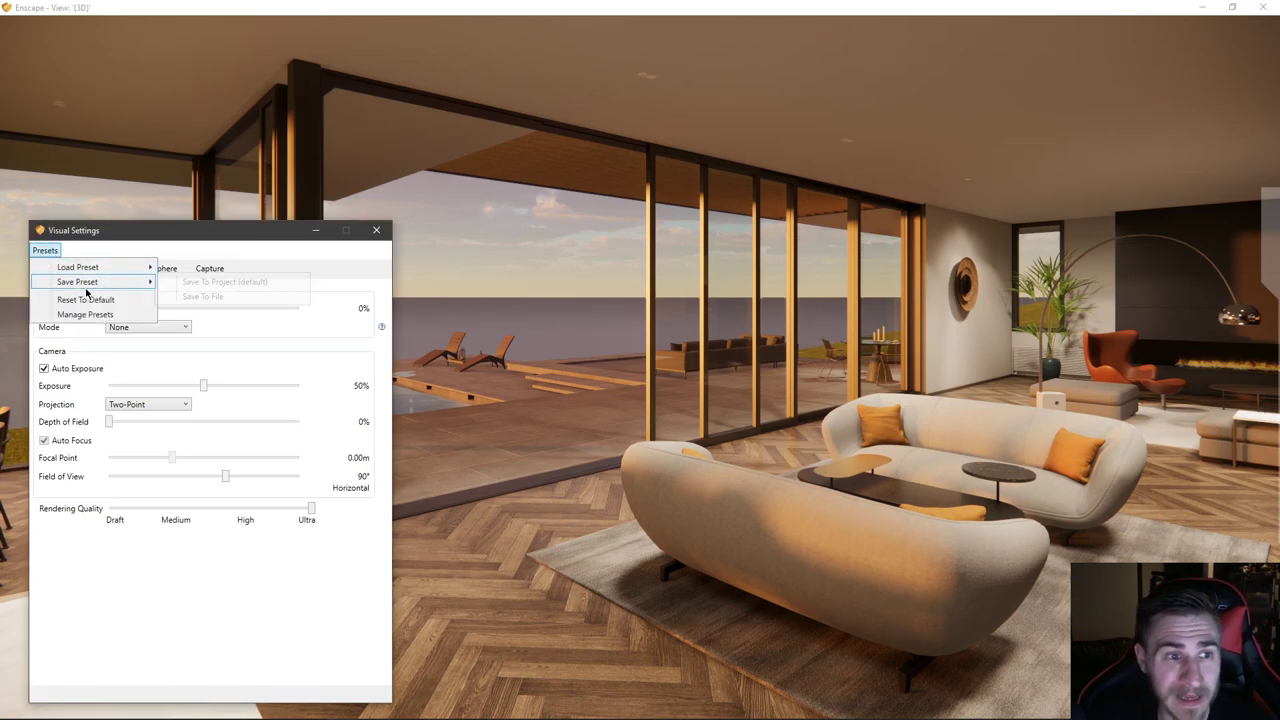
{"action": "left_click", "coordinate": [100, 300]}
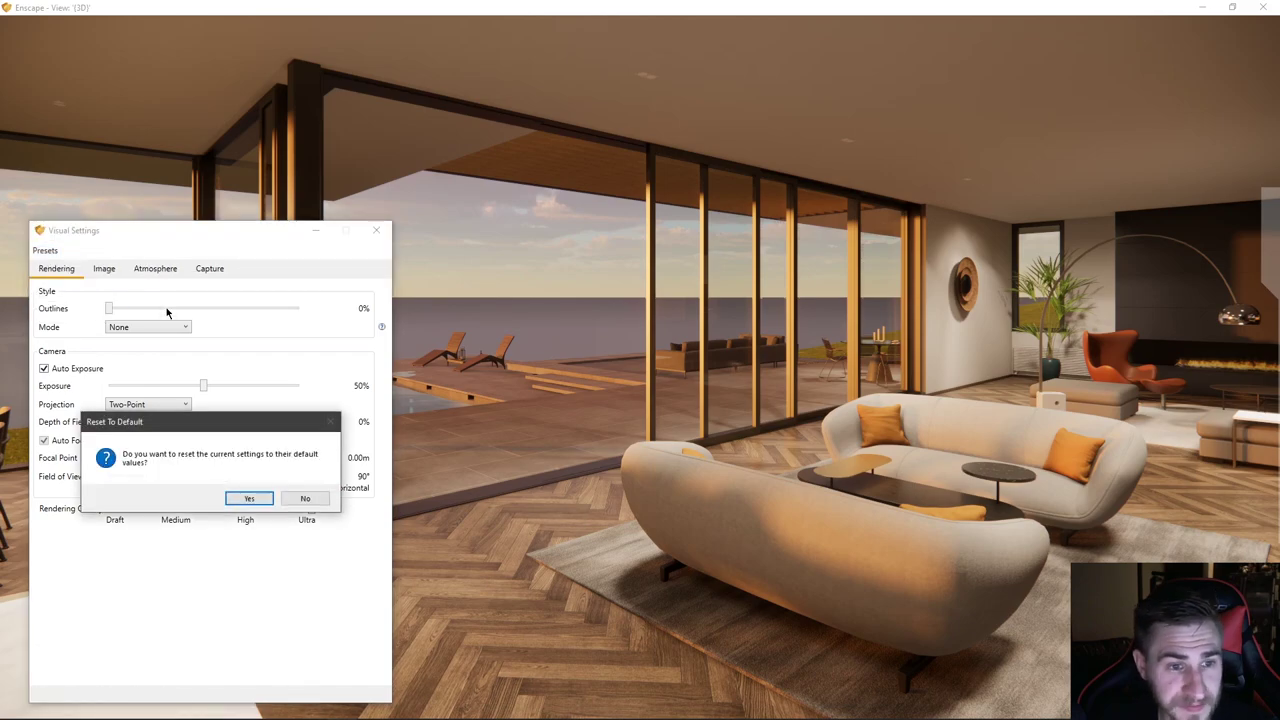
{"action": "left_click", "coordinate": [266, 499]}
- Check the options for loading and saving presets, and set the rendering quality to Ultra
{"action": "left_click", "coordinate": [45, 250]}
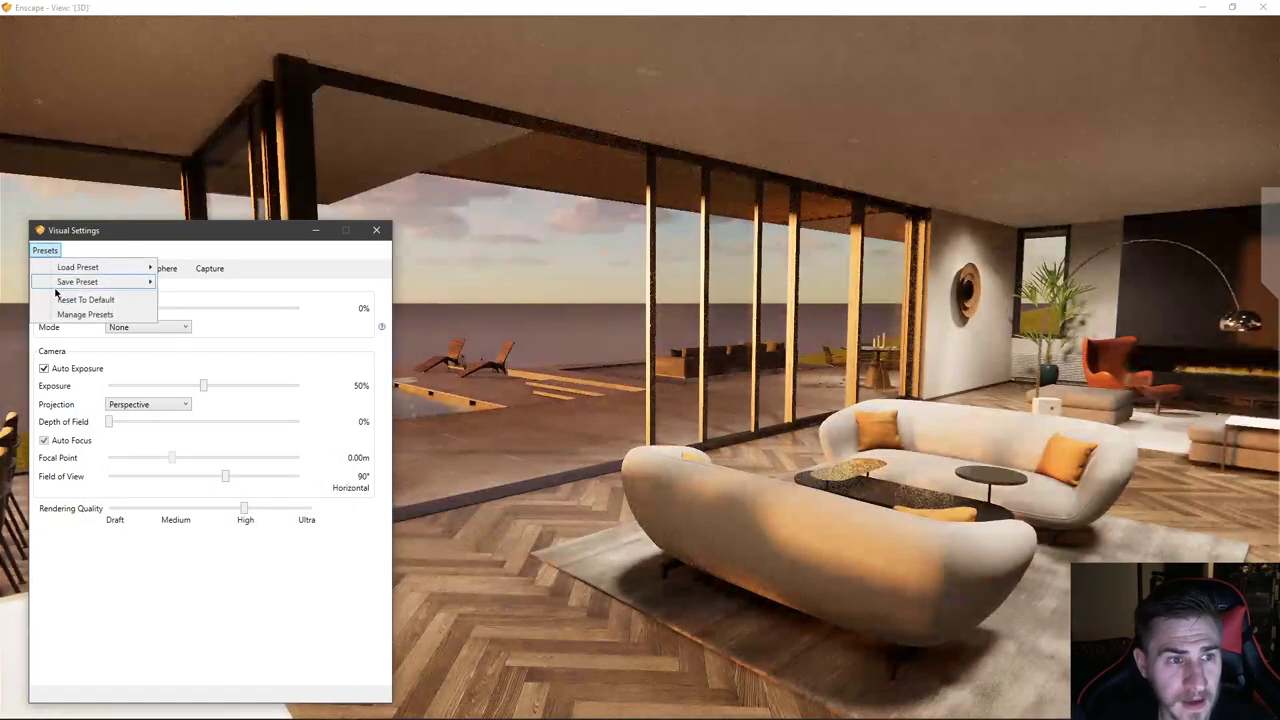
{"action": "mouse_move", "coordinate": [102, 283]}
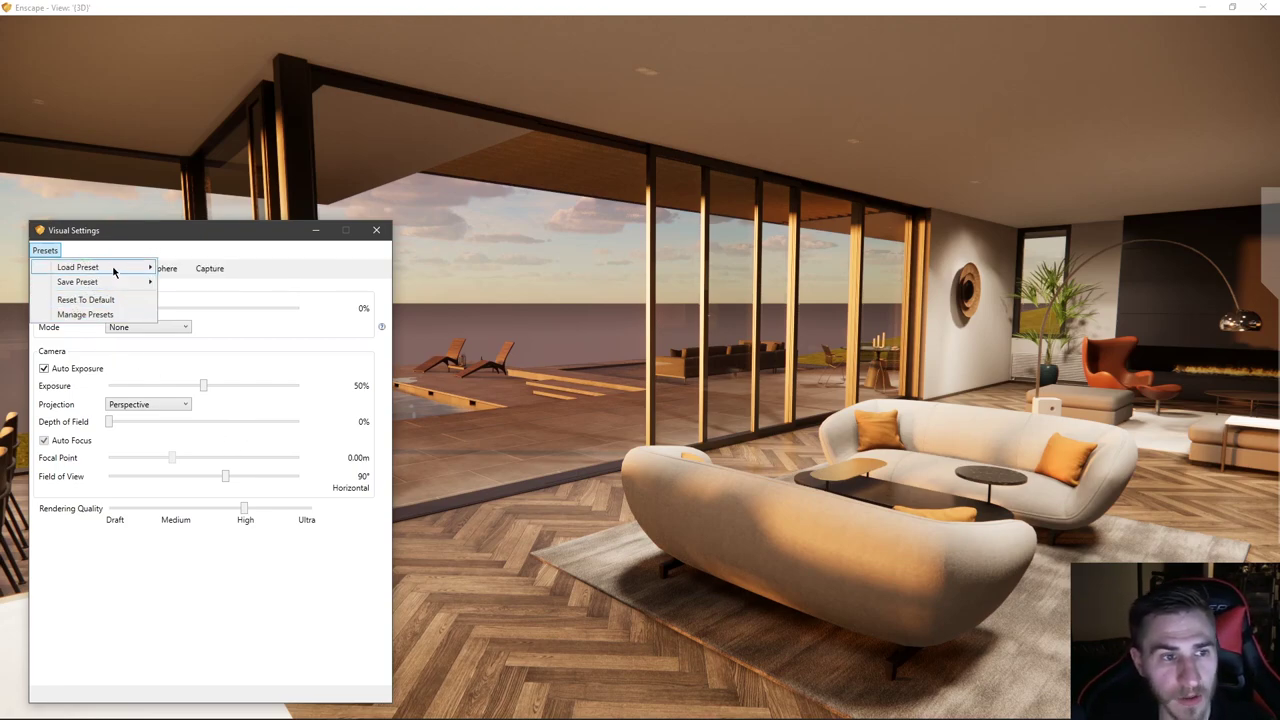
{"action": "left_click", "coordinate": [235, 256]}
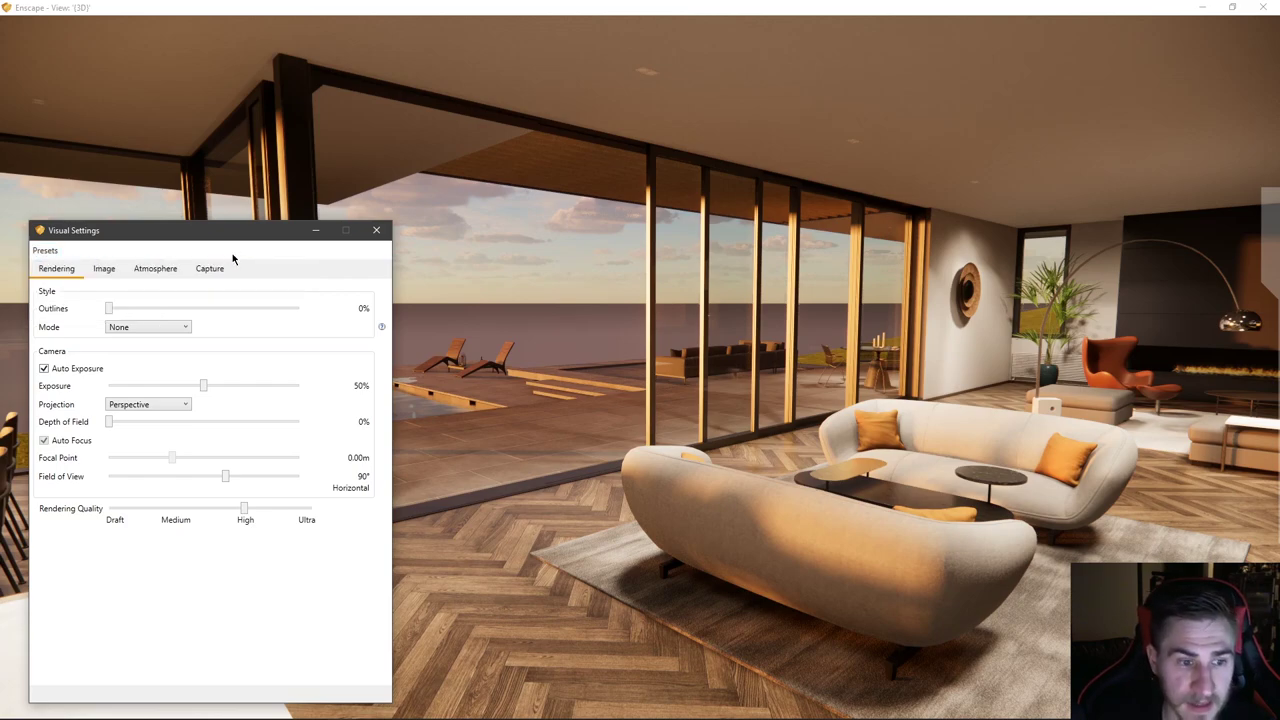
{"action": "left_click_drag", "start_coordinate": [245, 508], "coordinate": [311, 508]}
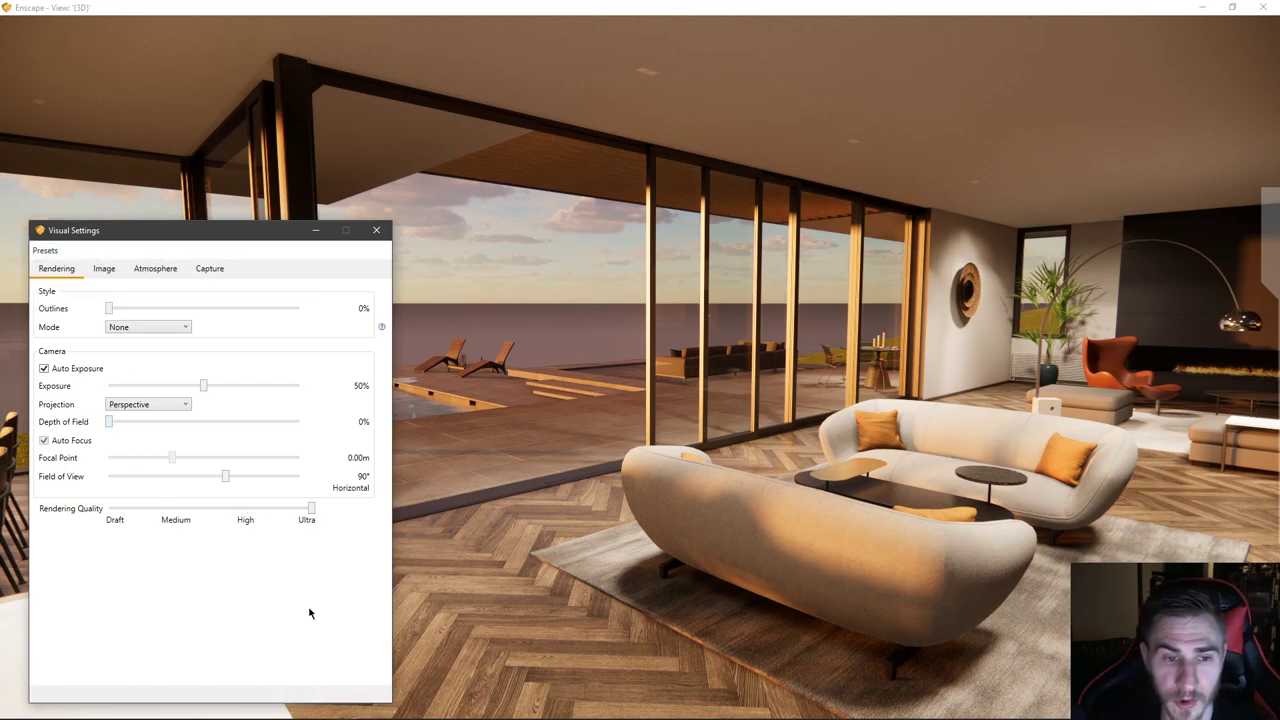